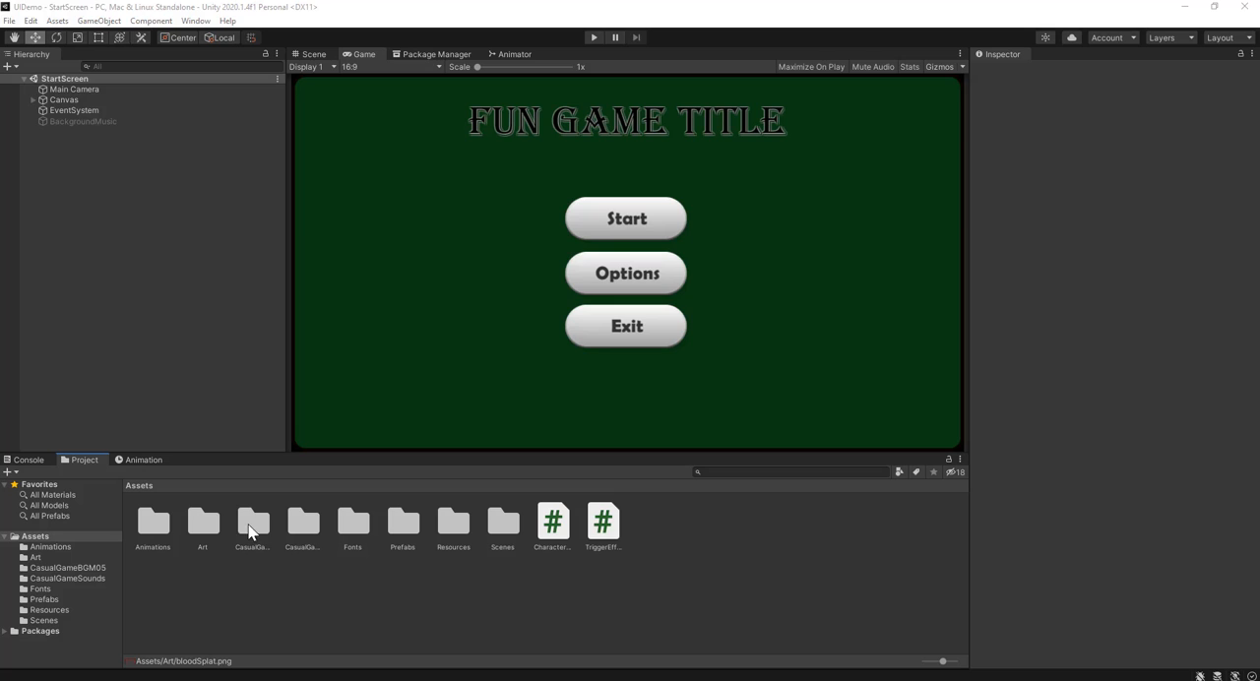
Step: Open the GameView scene from the Scenes folder
double_click(502, 525)
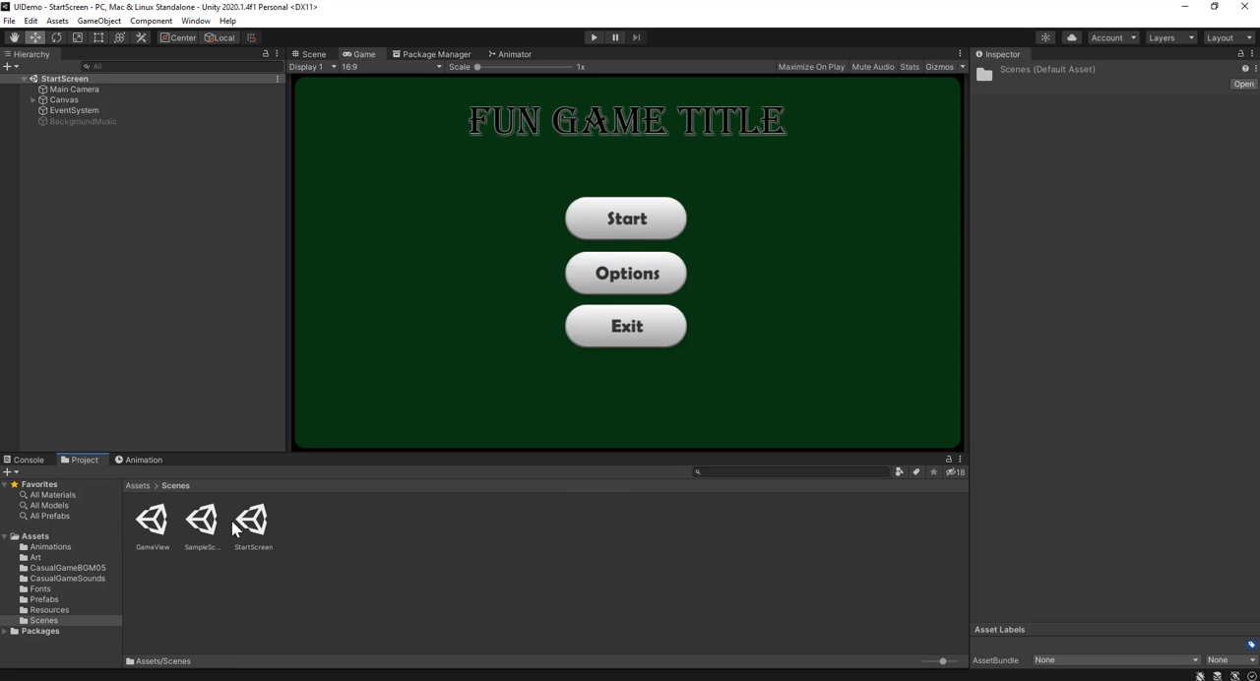
click(153, 523)
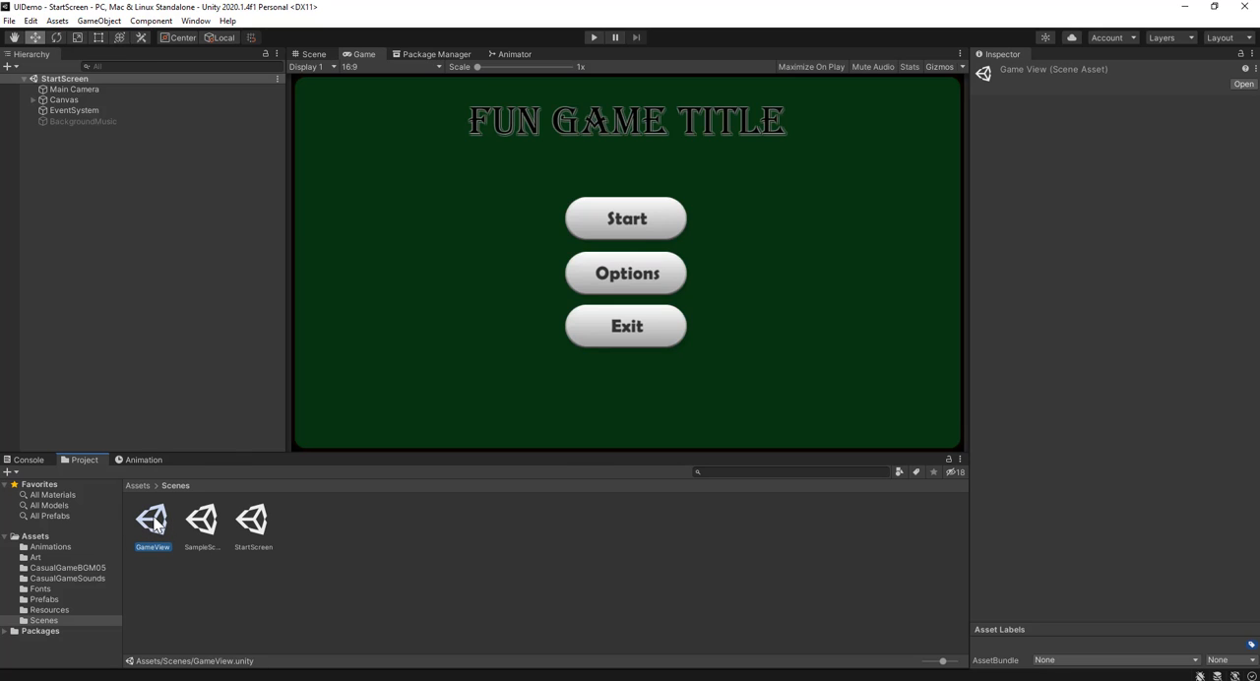
double_click(154, 523)
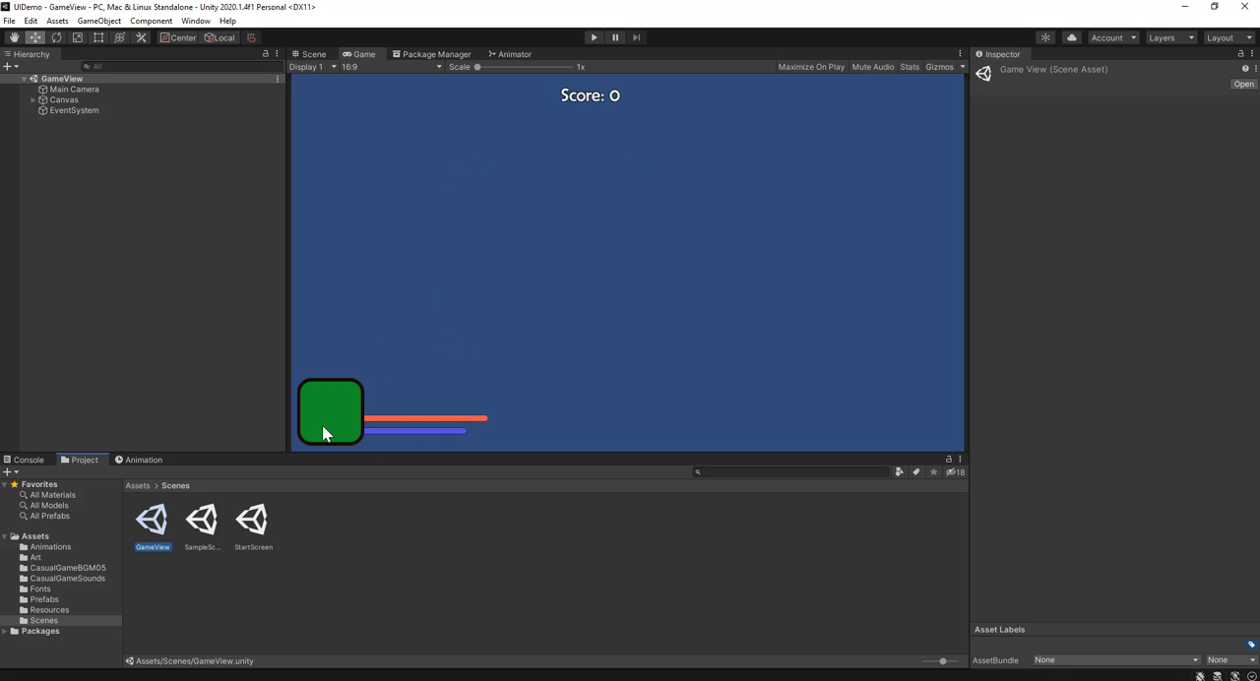
Step: Activate the OptionsMenu object under the Canvas to view it, and deactivate it again
click(32, 100)
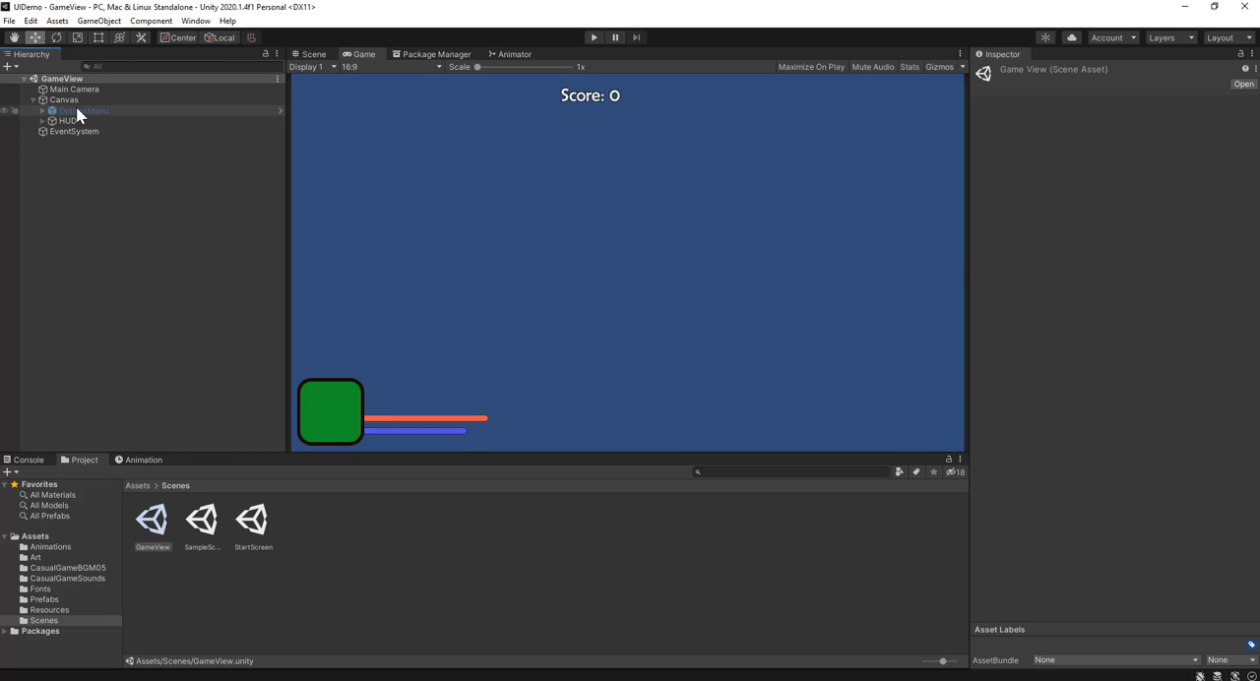
click(78, 110)
click(1004, 72)
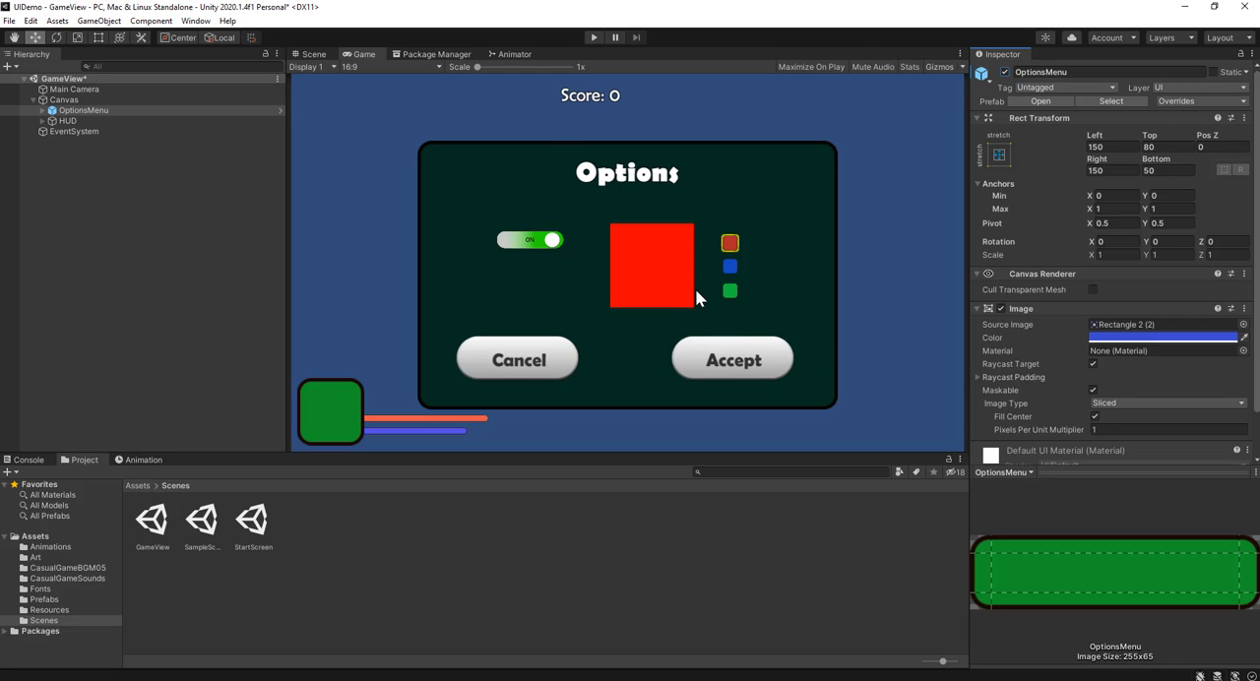
click(1004, 72)
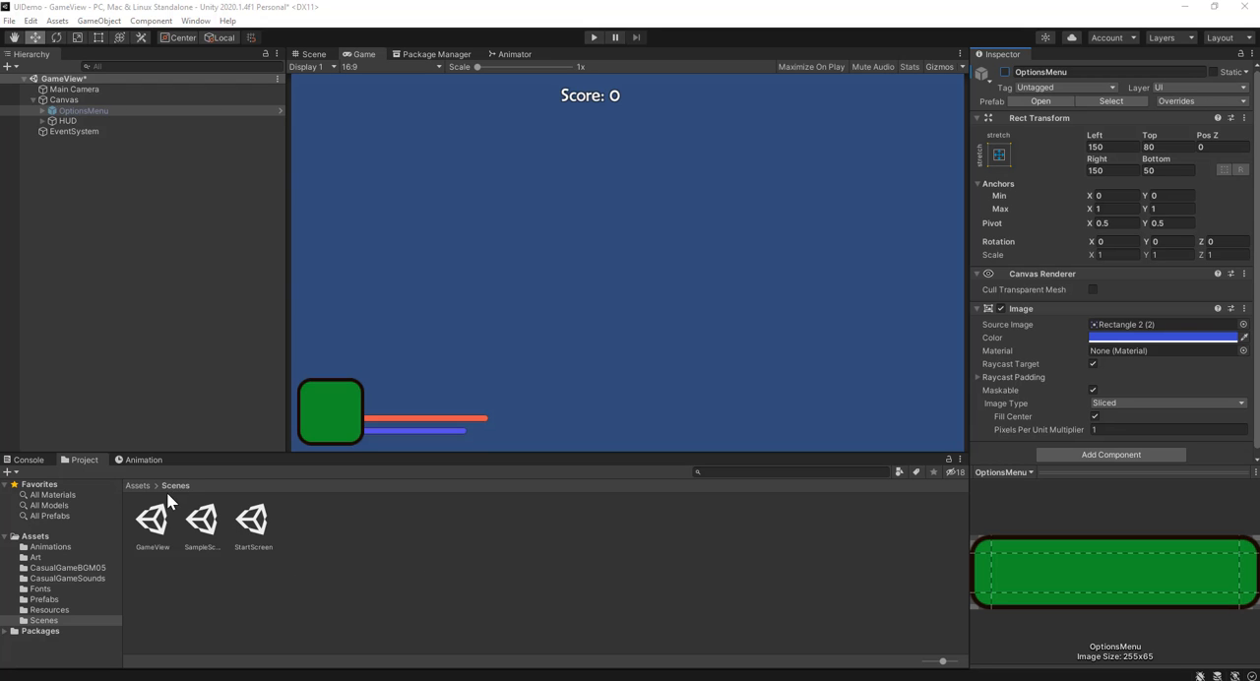
Step: Open the Art folder and select the bloodSplat texture to inspect its import settings
click(135, 486)
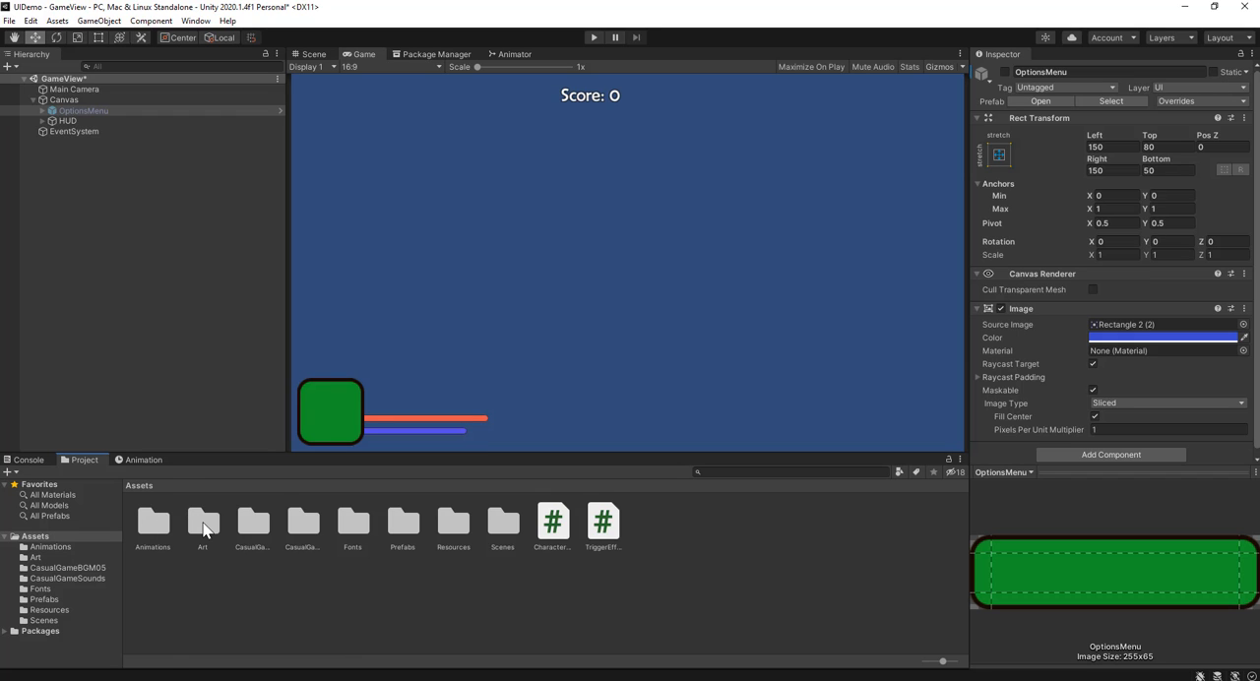
double_click(194, 522)
click(134, 513)
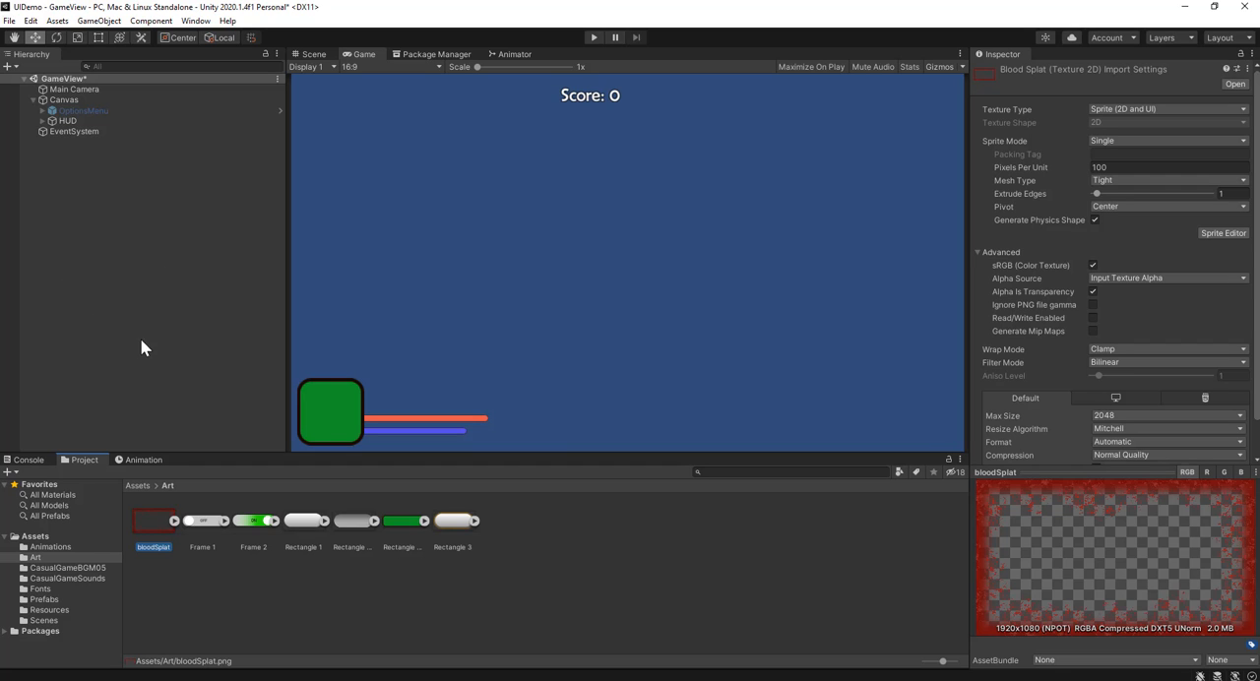
Step: Create a new UI Image and make it a child of the HUD object
click(41, 120)
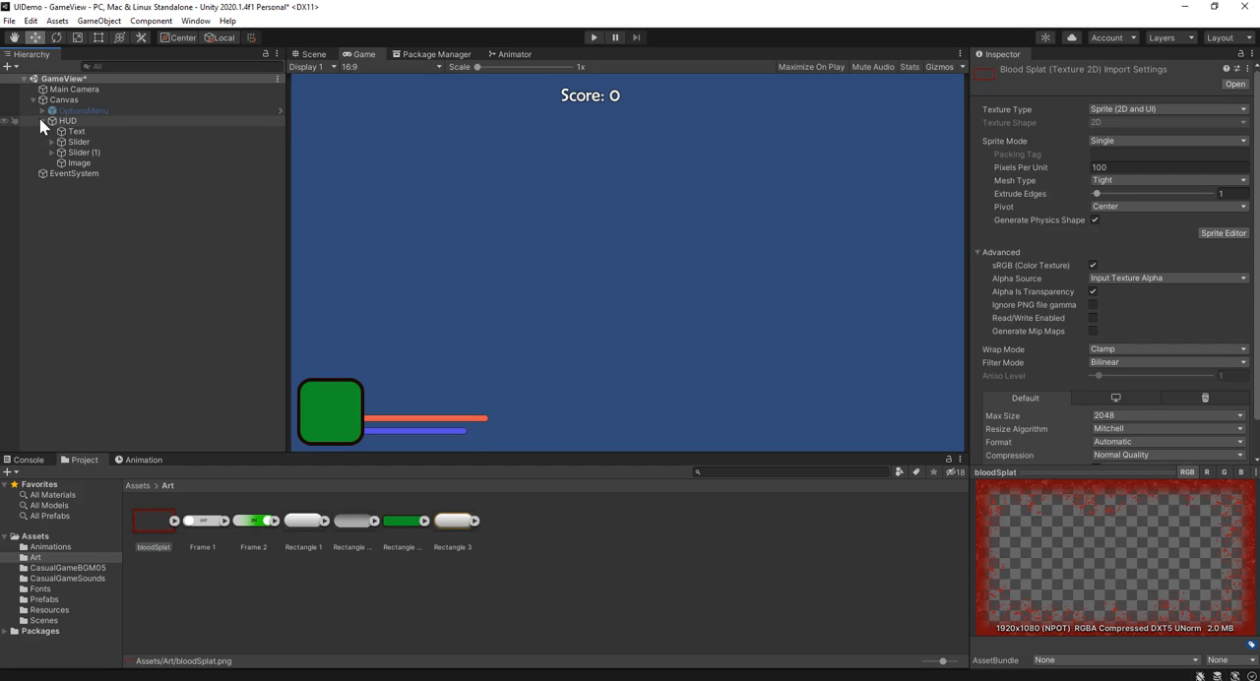
click(75, 122)
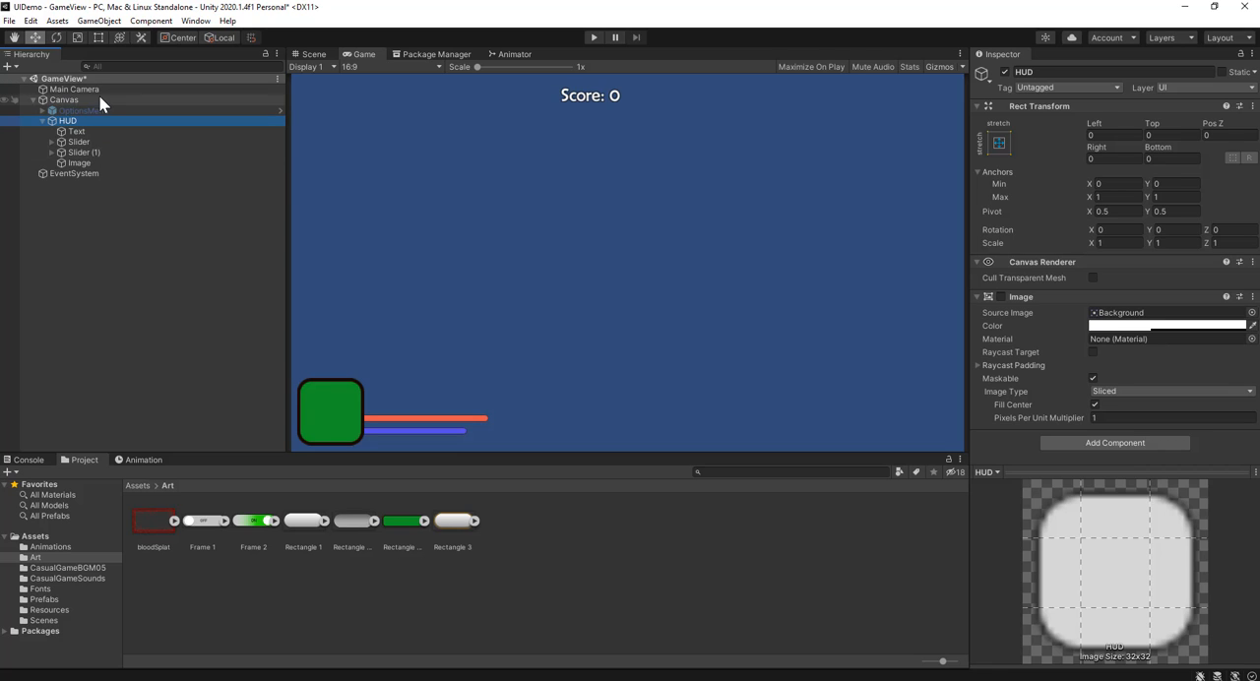
click(99, 21)
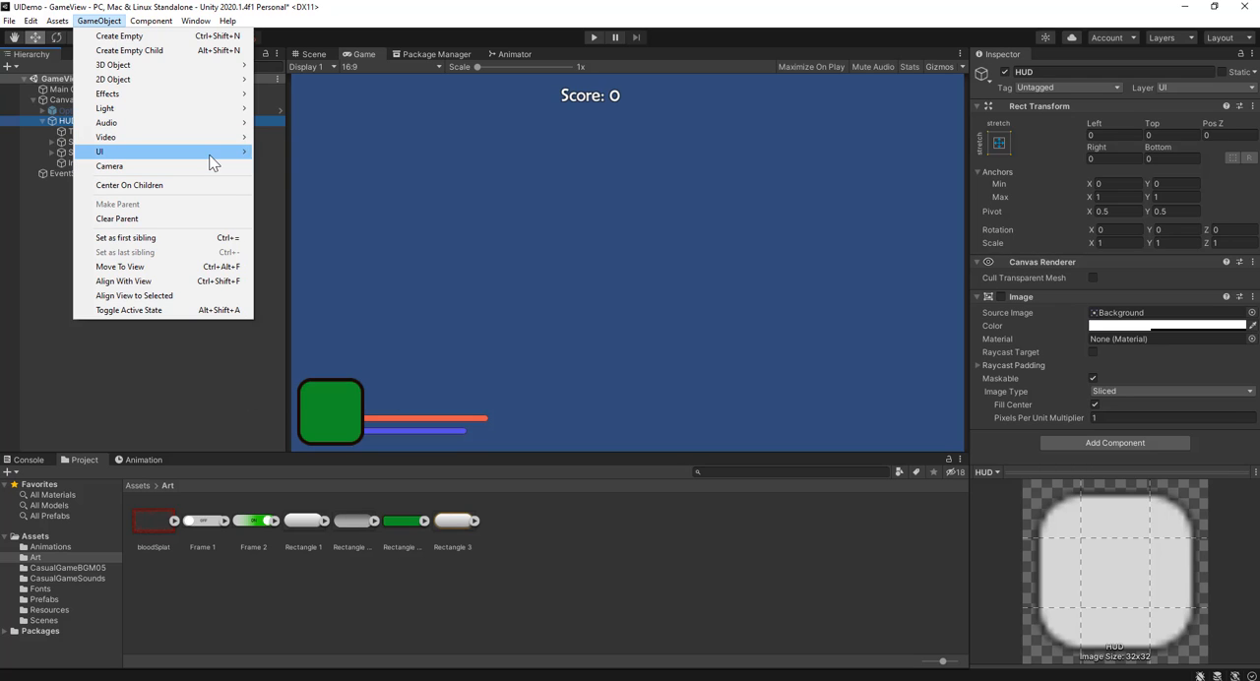
mouse_move(210, 154)
click(308, 185)
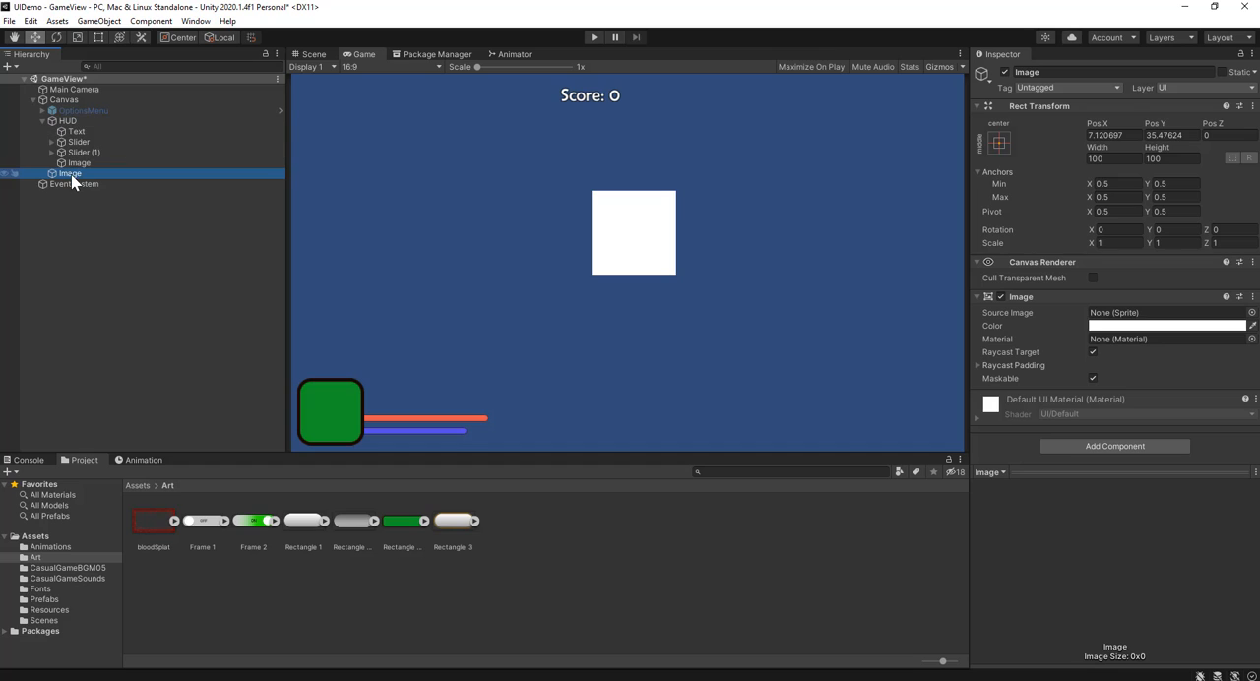
drag(71, 174, 69, 122)
Step: Assign bloodSplat as the new image's source image and set it to its native size
drag(157, 533, 1122, 320)
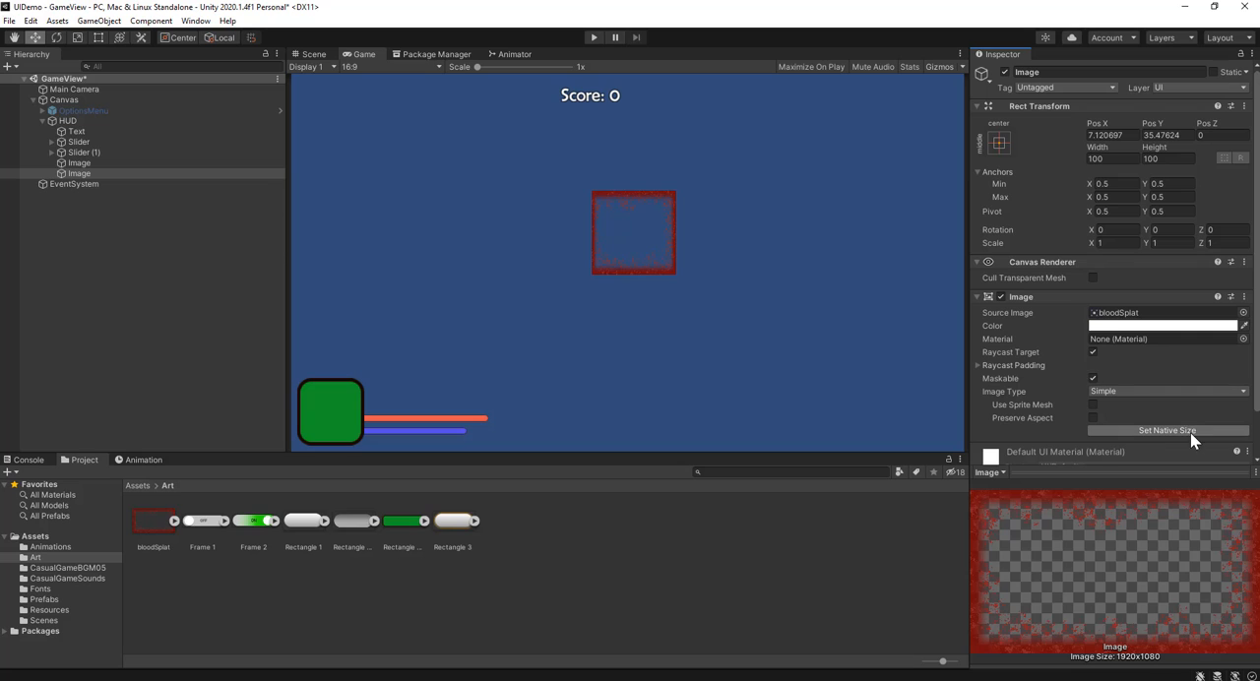
scroll(1112, 389, down, 2)
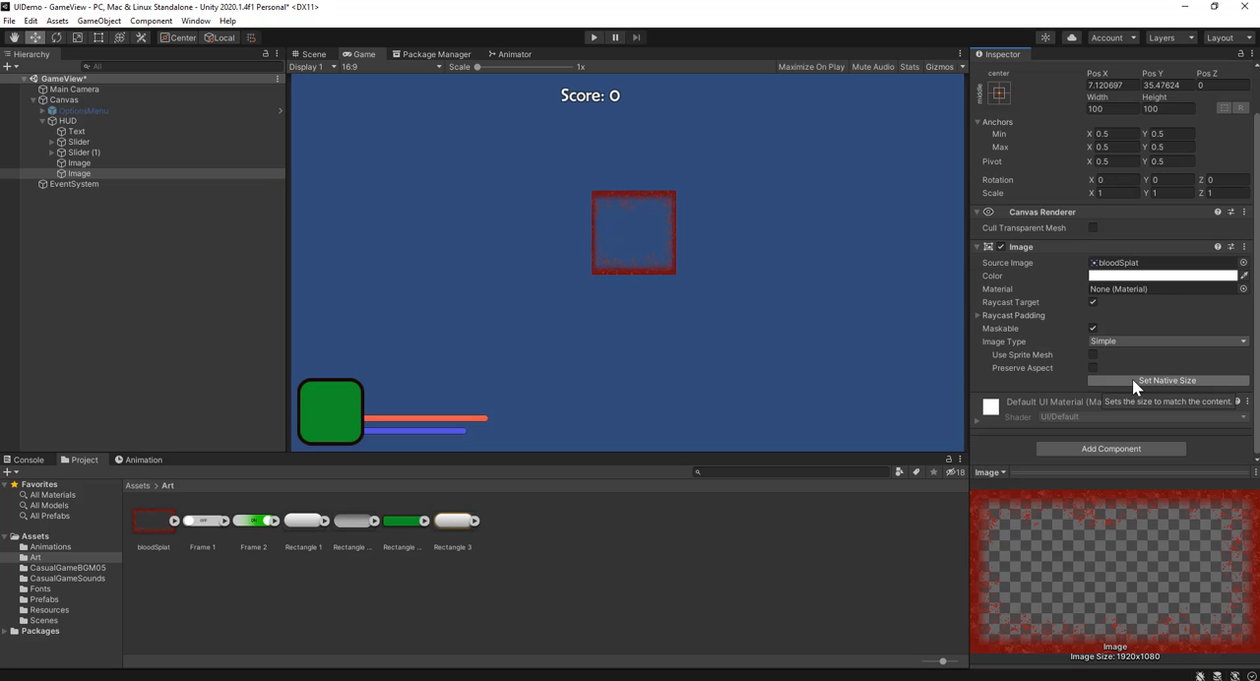
click(1132, 381)
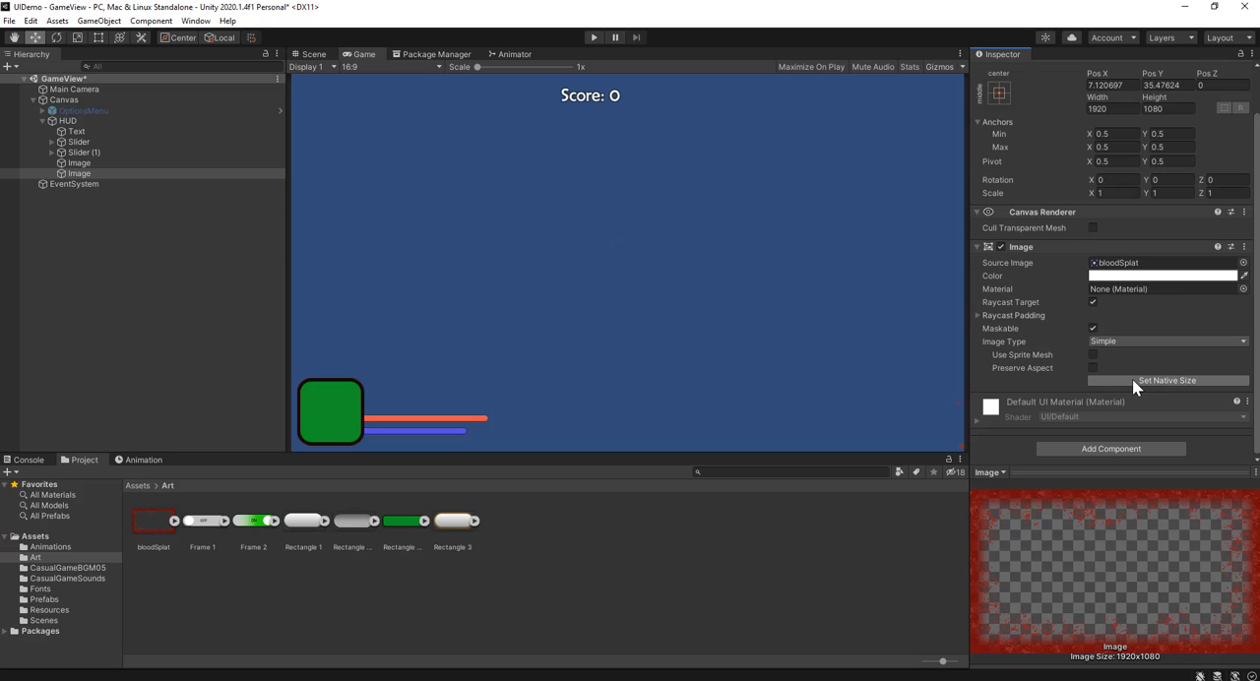
Step: Scale the blood splat image uniformly down to about 0.48 in the Scene view, close to the canvas size
click(314, 55)
scroll(764, 323, down, 5)
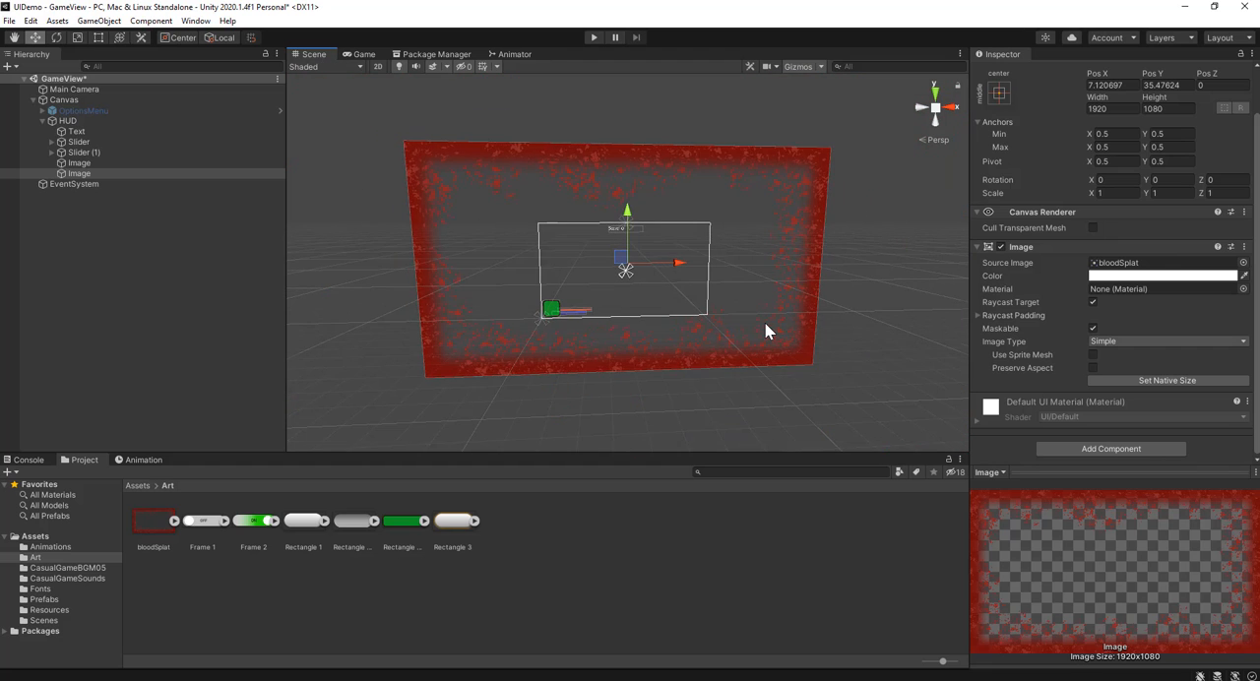
scroll(642, 283, up, 3)
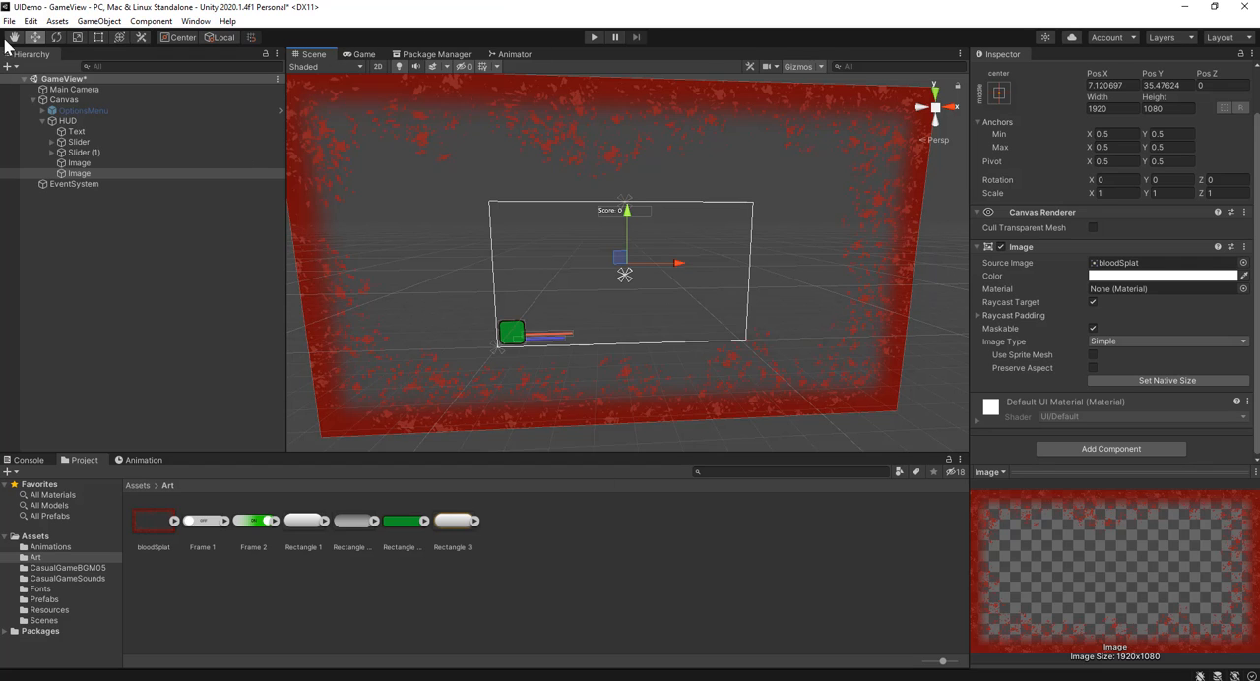
click(78, 38)
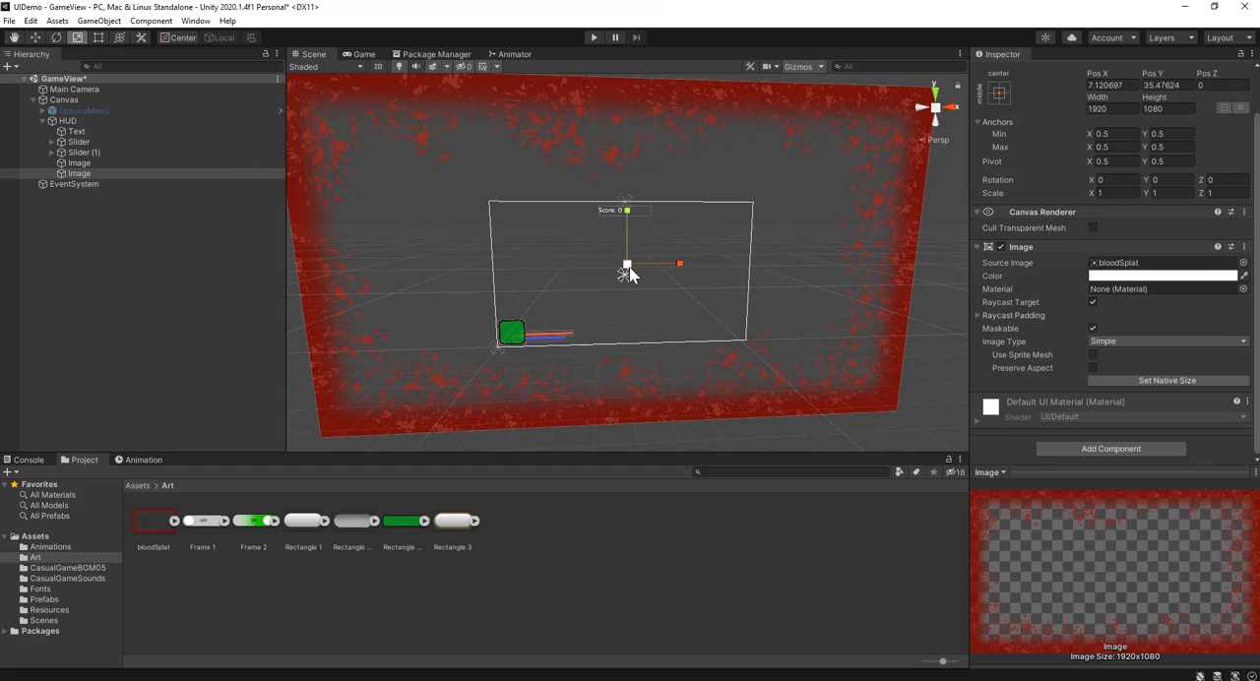
drag(627, 266, 595, 280)
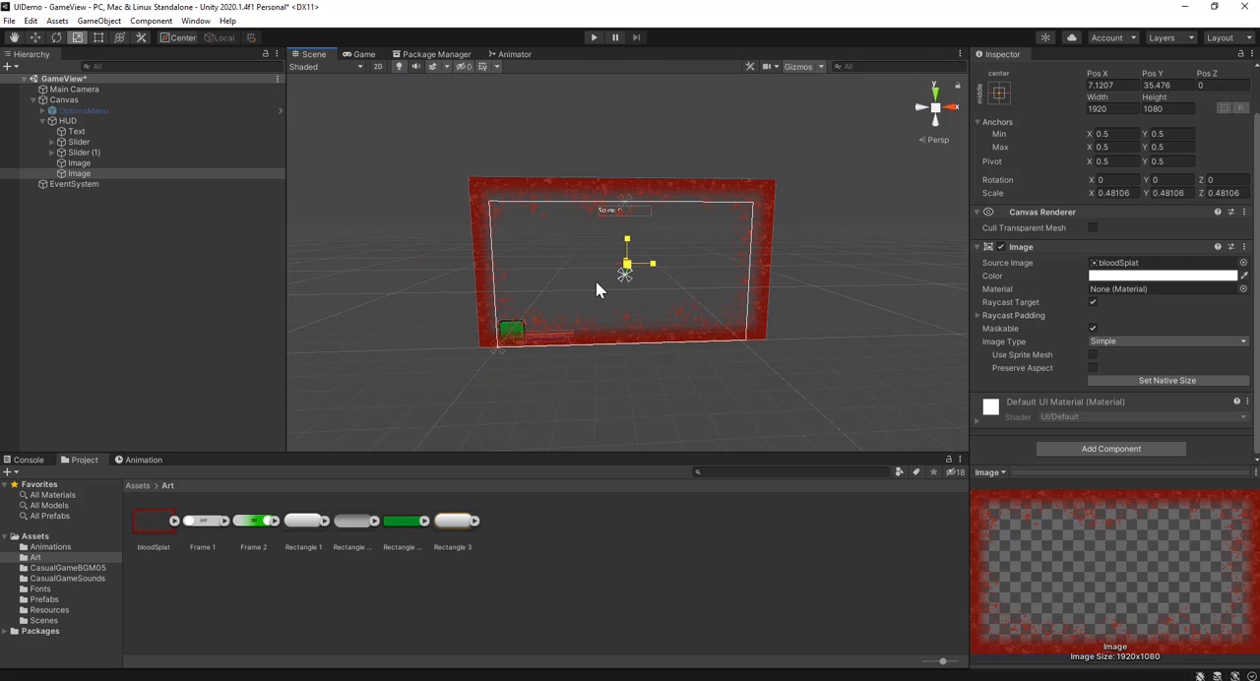
Step: Center the blood splat image on the canvas by setting Pos X and Pos Y to 0
key(w)
drag(626, 210, 628, 234)
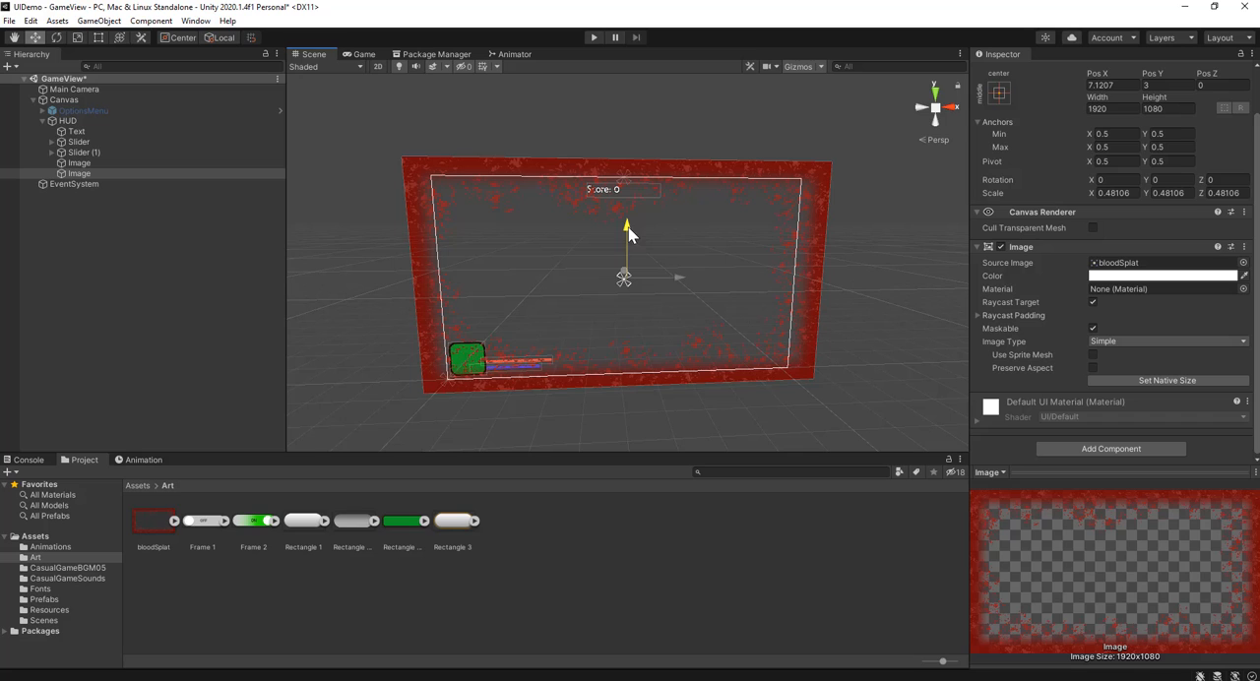
click(1127, 87)
text(0)
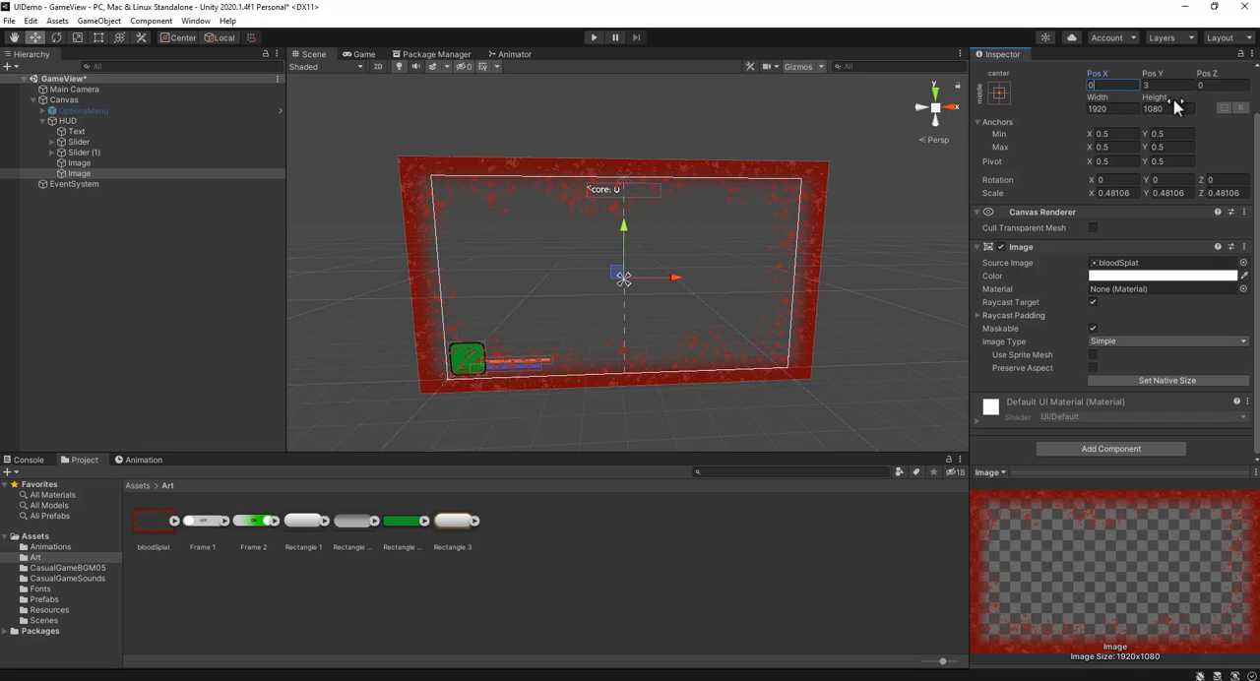
click(1169, 85)
text(0)
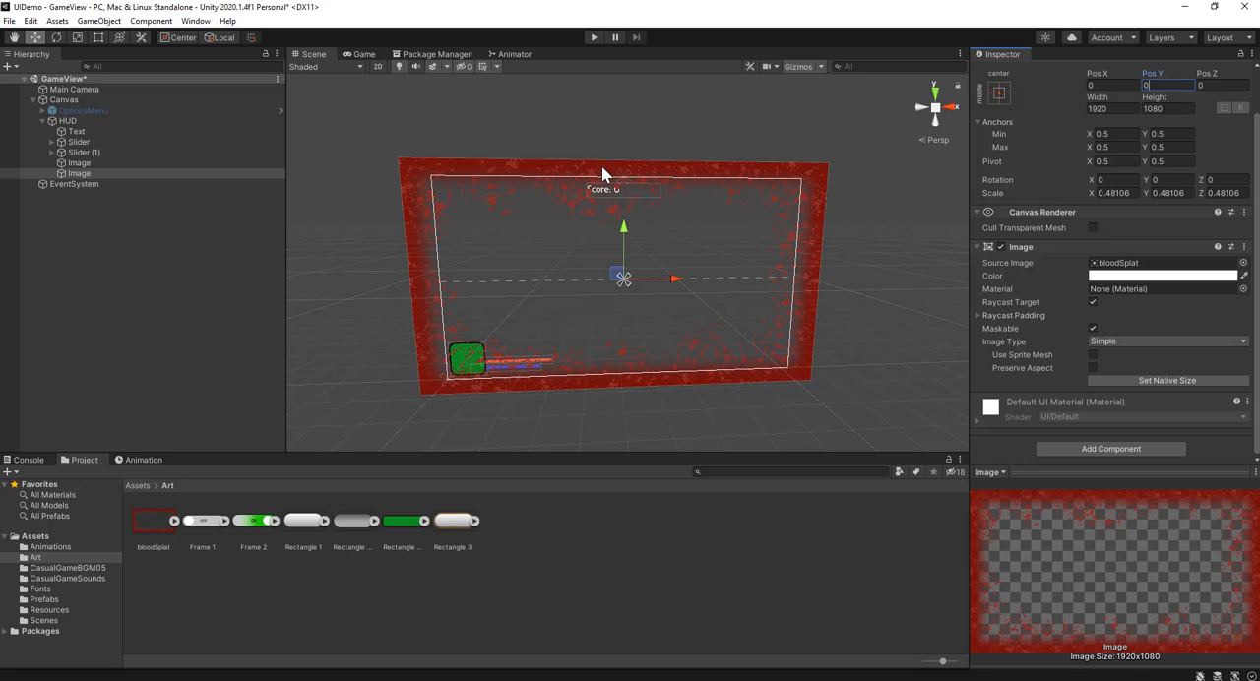
Step: Scale the blood splat image uniformly down to about 0.43 to fit the canvas edges, and check it in the Game view
click(78, 37)
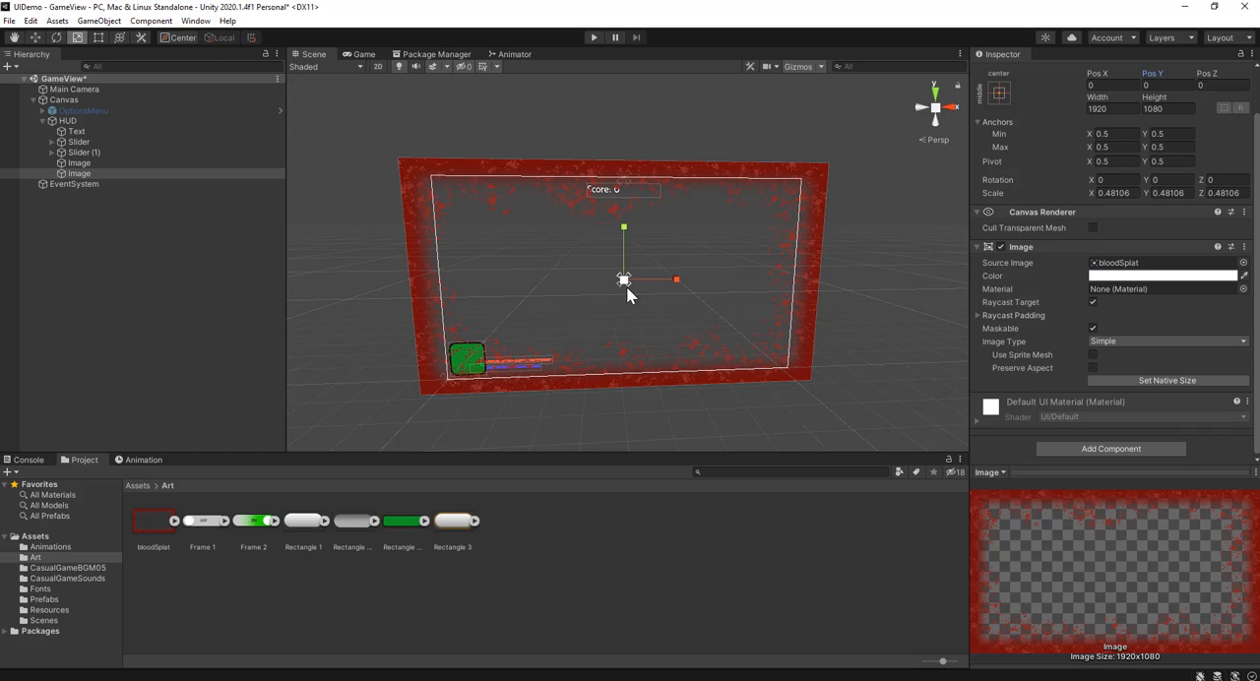
drag(626, 287, 617, 286)
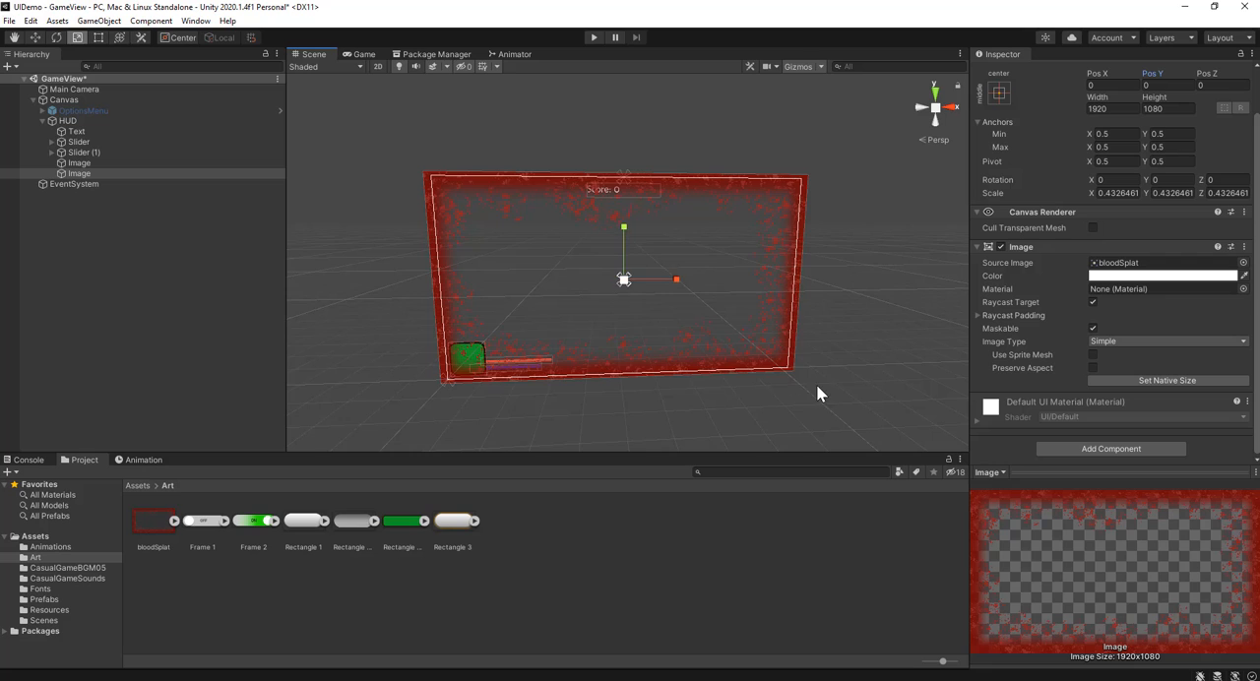
scroll(818, 390, up, 2)
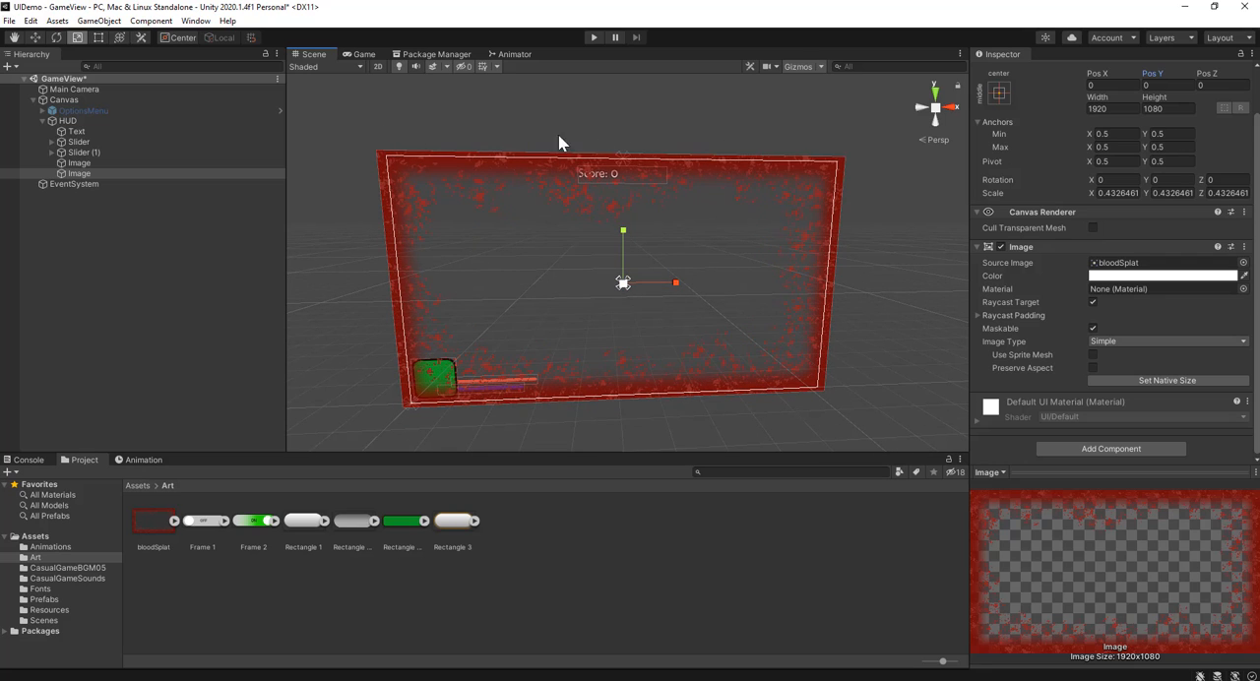
click(363, 54)
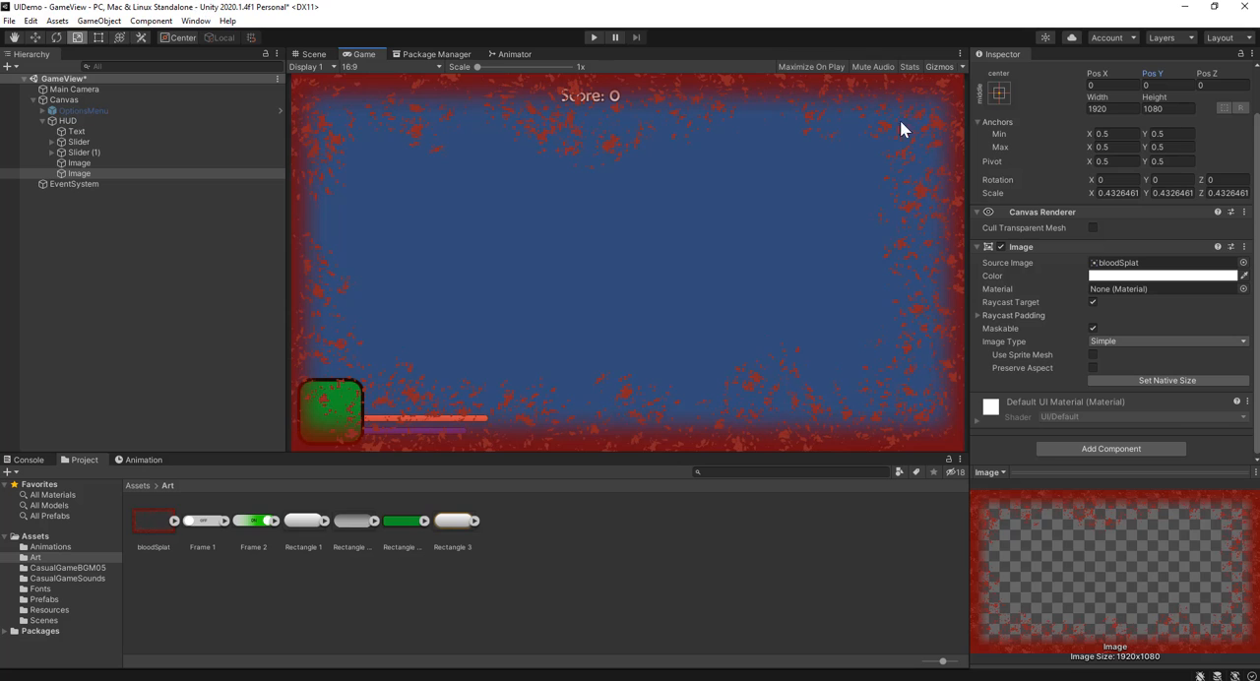
Step: Test how the overlay reacts to resizing the Game view at Free Aspect, and restore the 16:9 aspect ratio
click(306, 59)
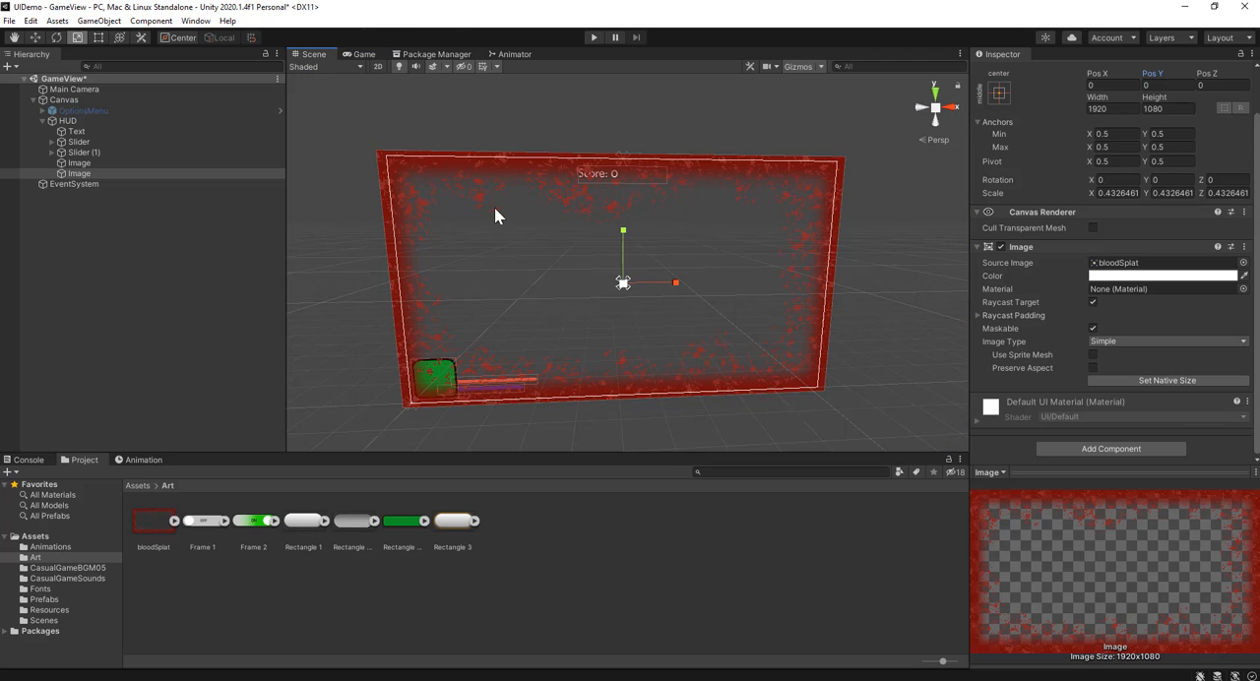
click(370, 57)
click(380, 66)
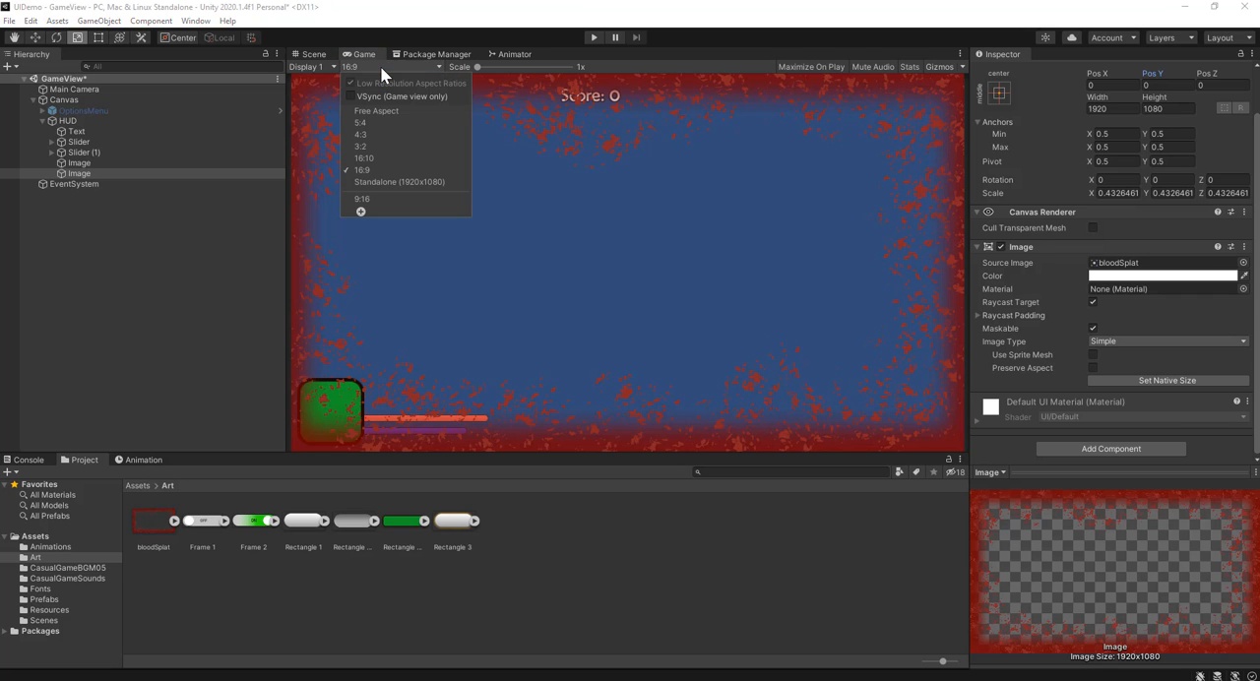
click(369, 110)
drag(286, 224, 474, 273)
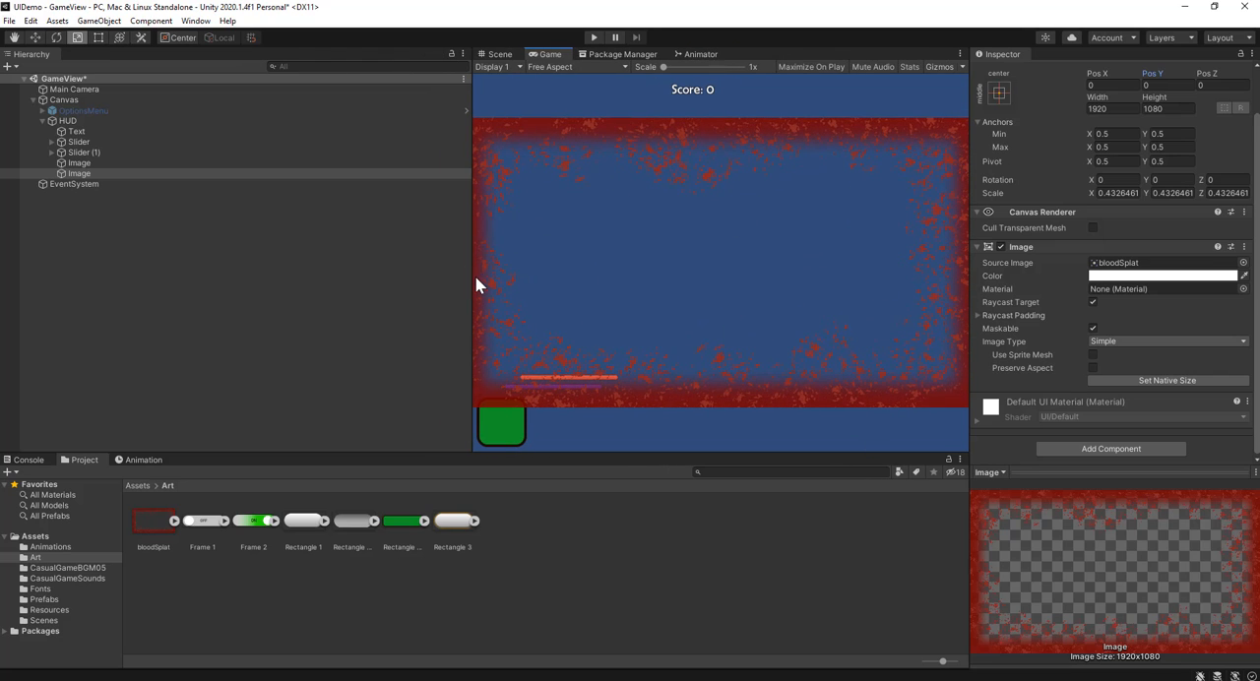
drag(472, 275, 252, 201)
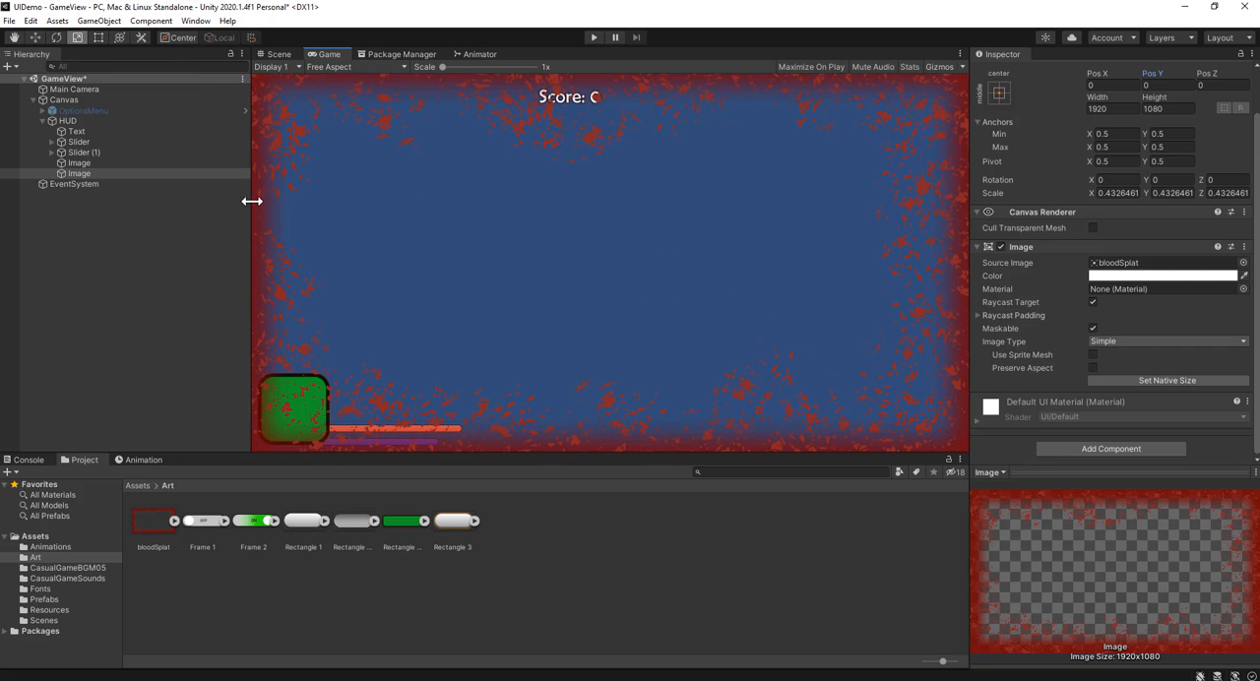
click(337, 66)
click(356, 174)
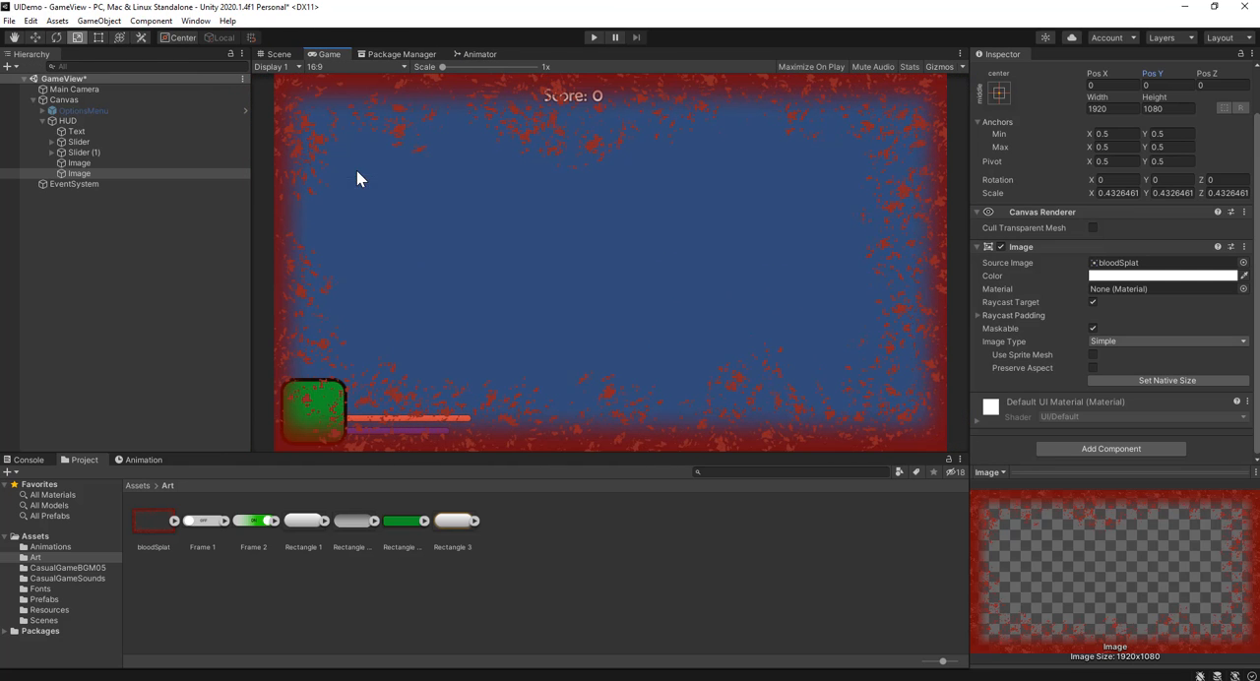
Step: Set the blood splat image's anchor preset to stretch in both directions
click(997, 93)
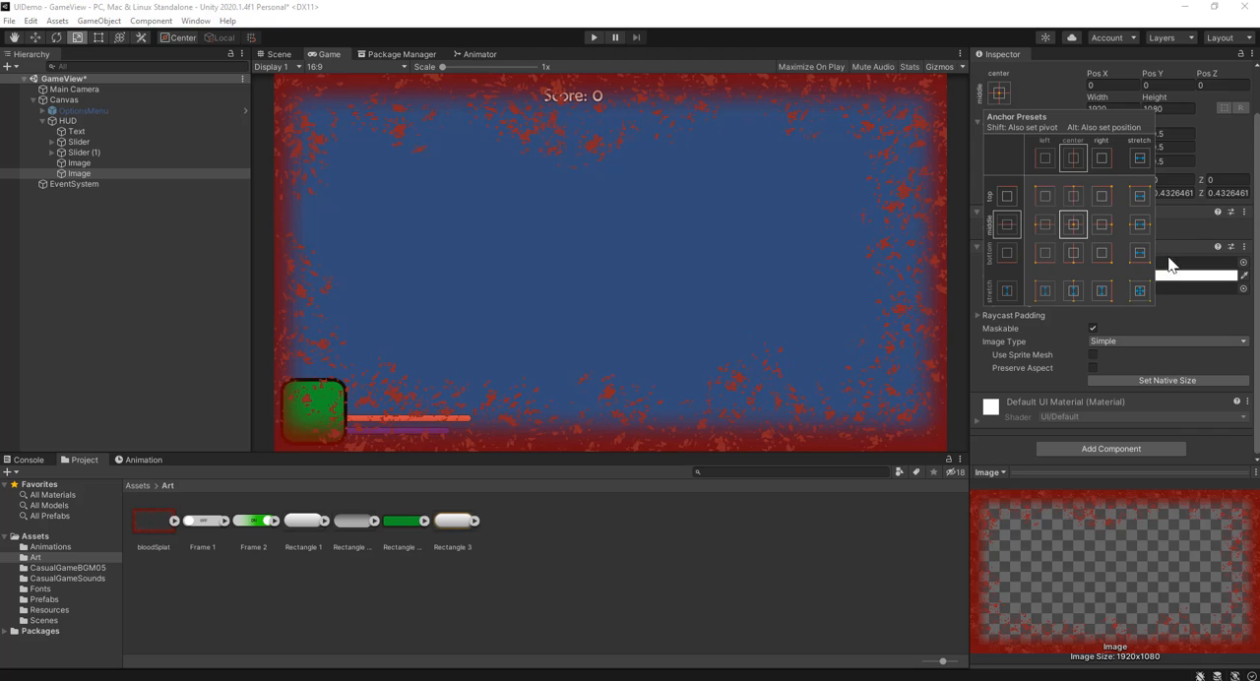
click(1139, 292)
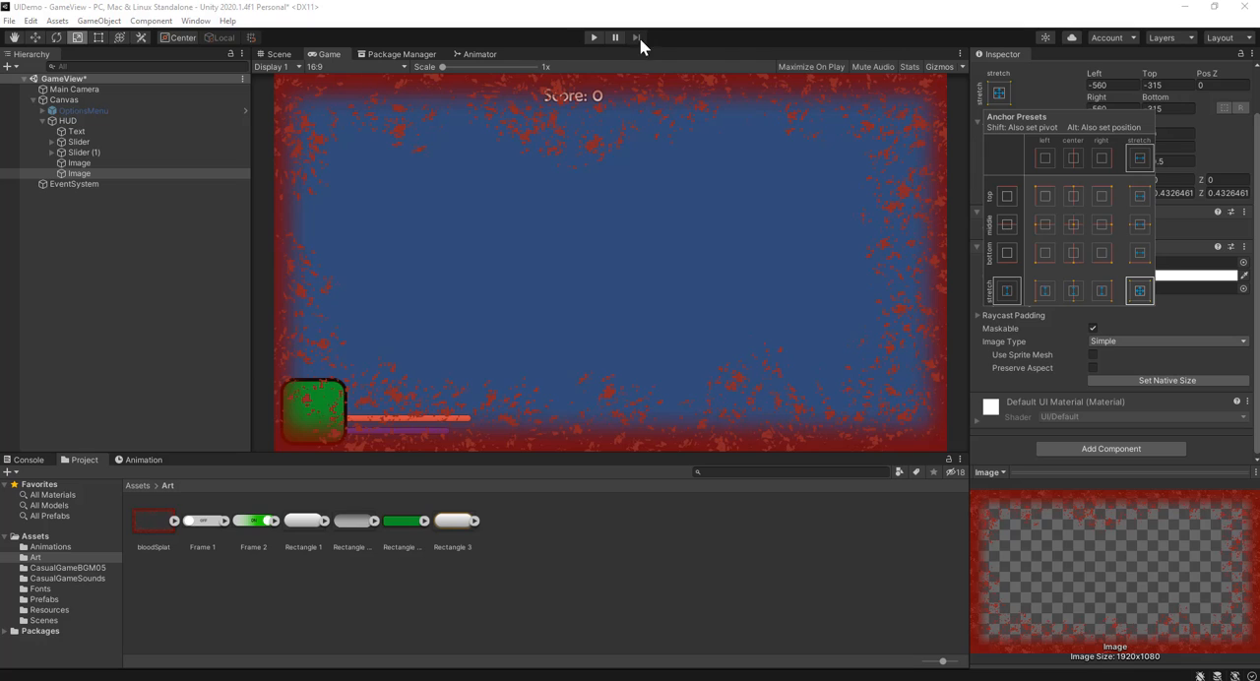
click(750, 31)
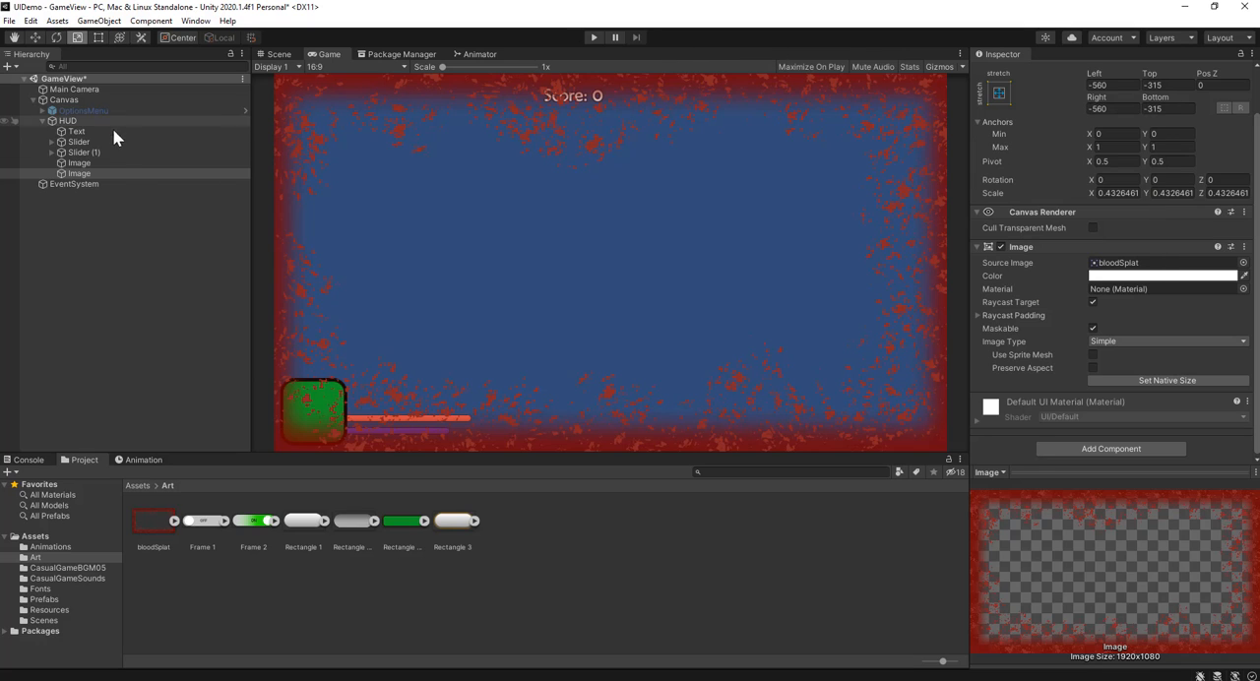
Step: Compare the Rect Transform settings of the HUD and the blood splat image, and test resizing the Game view at Free Aspect
click(69, 120)
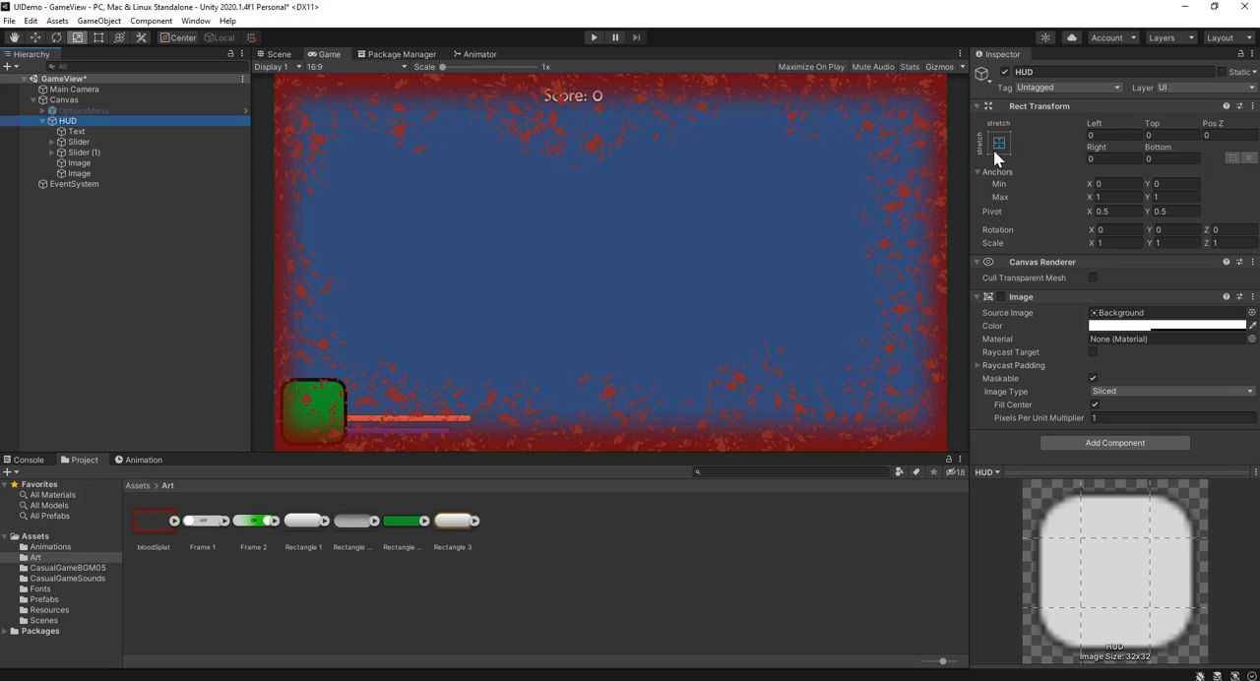
click(79, 172)
click(65, 120)
click(135, 173)
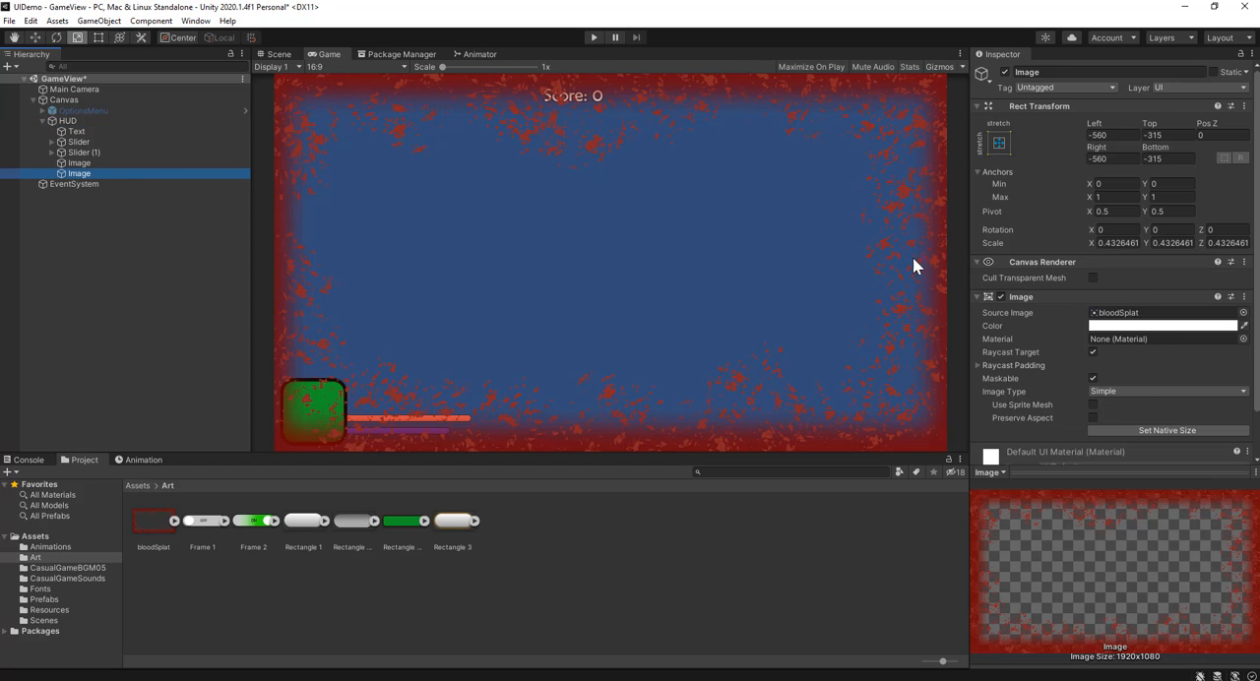
click(330, 65)
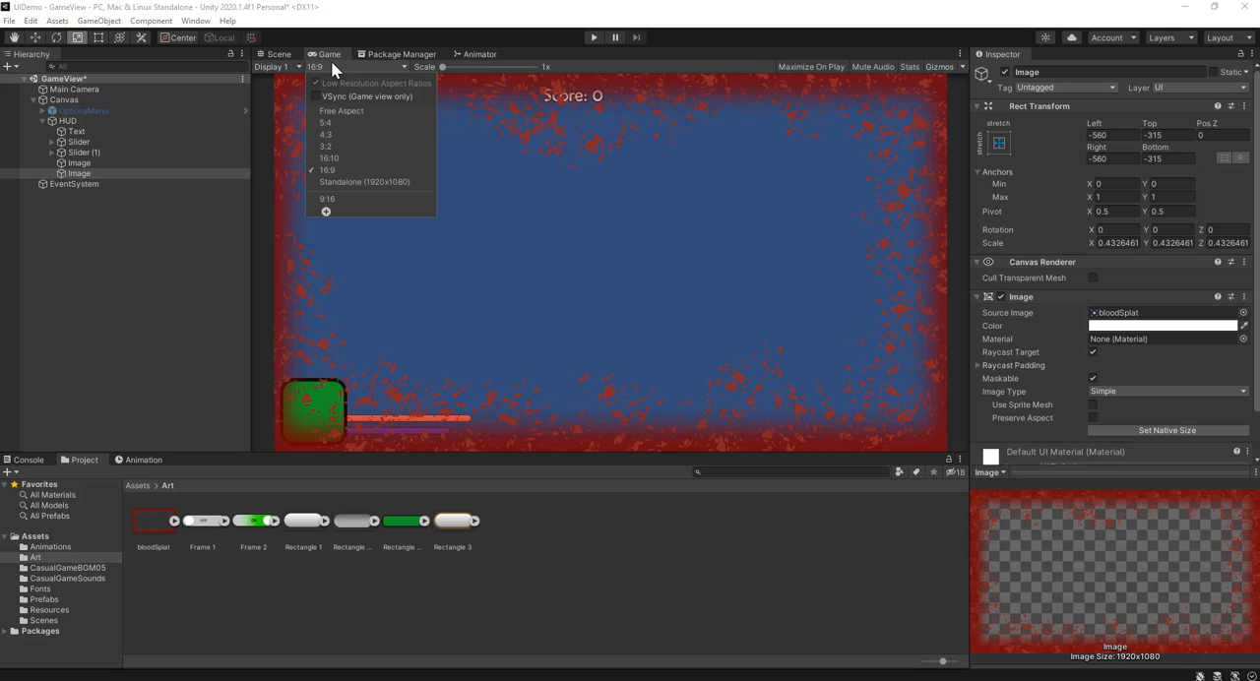
click(361, 113)
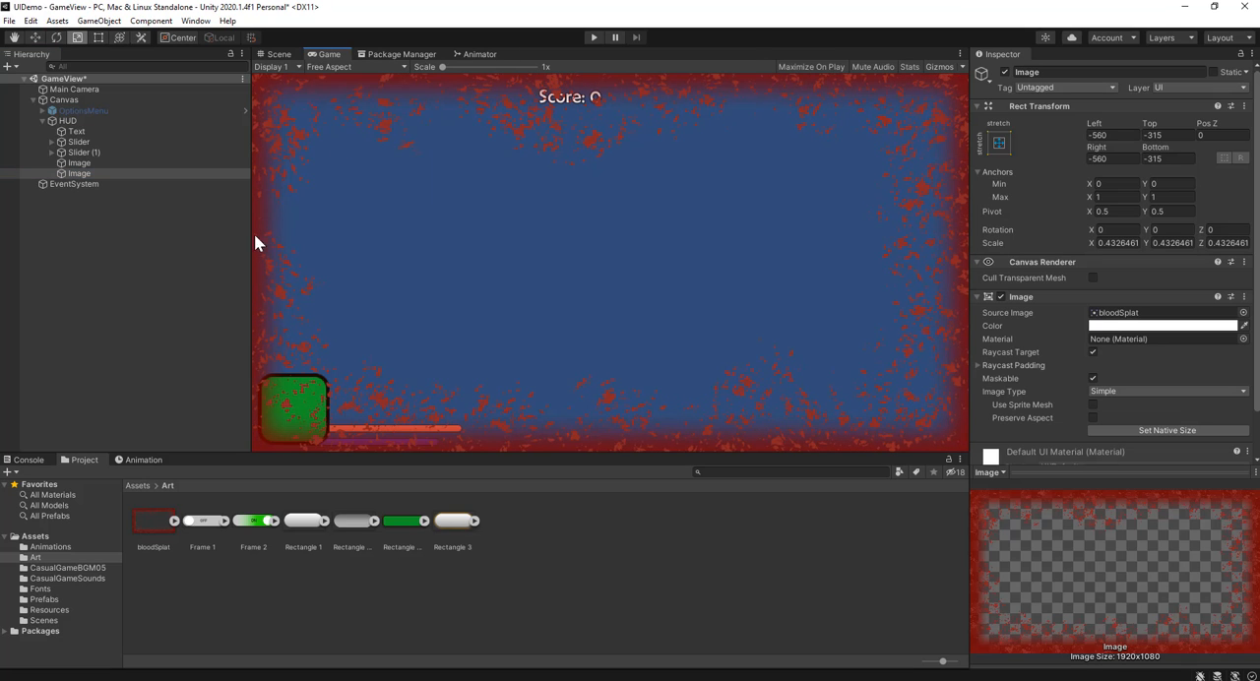
drag(253, 242, 356, 311)
click(456, 286)
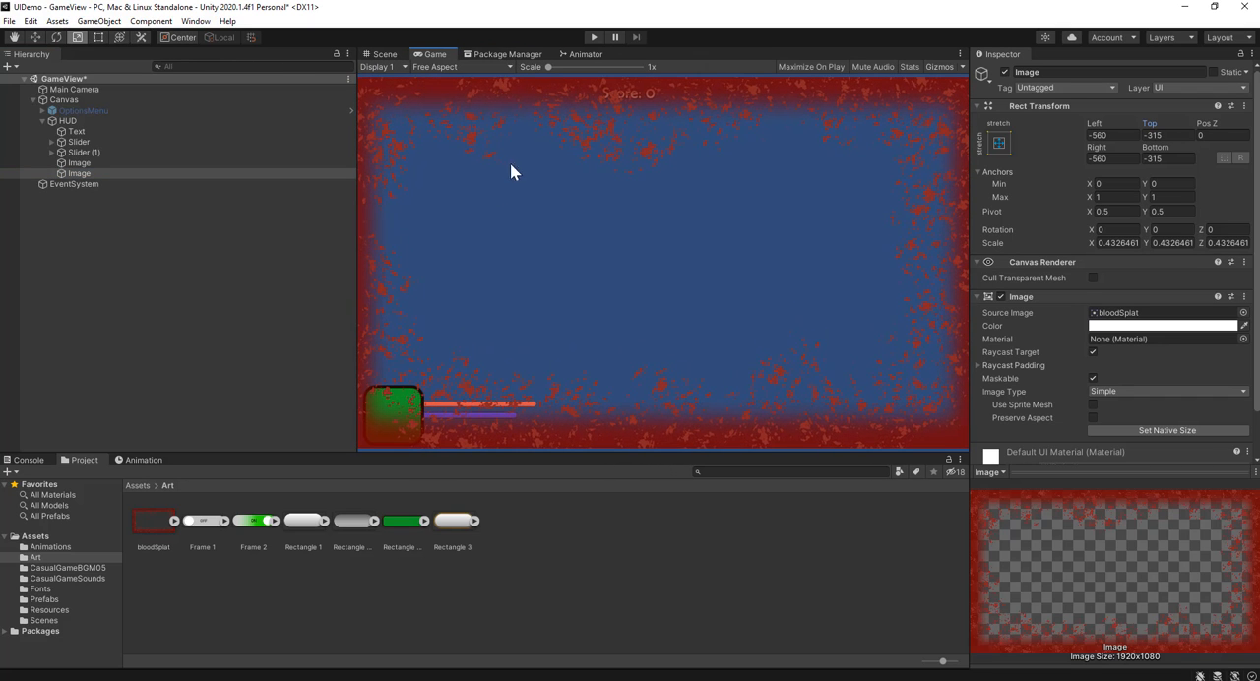
drag(352, 252, 376, 252)
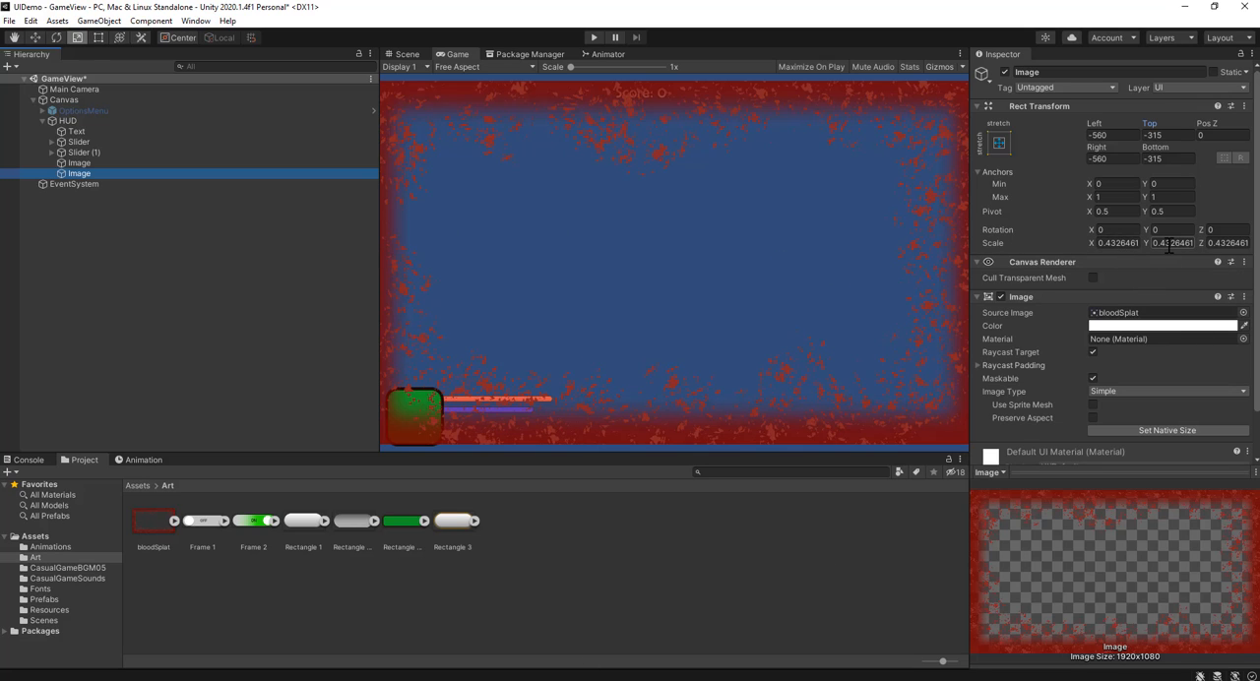
Step: Try scaling the blood splat image uniformly up to about 0.467, checking it in the Game view at 16:10 and 16:9
click(401, 54)
drag(715, 251, 719, 249)
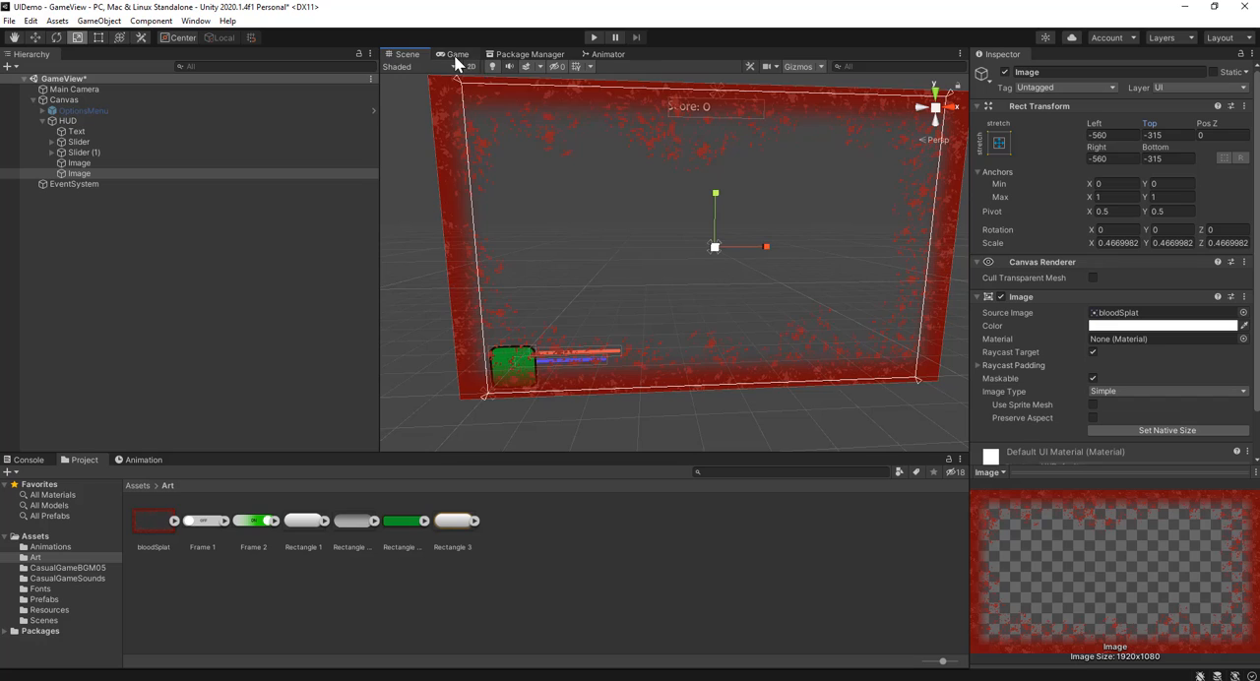
click(456, 54)
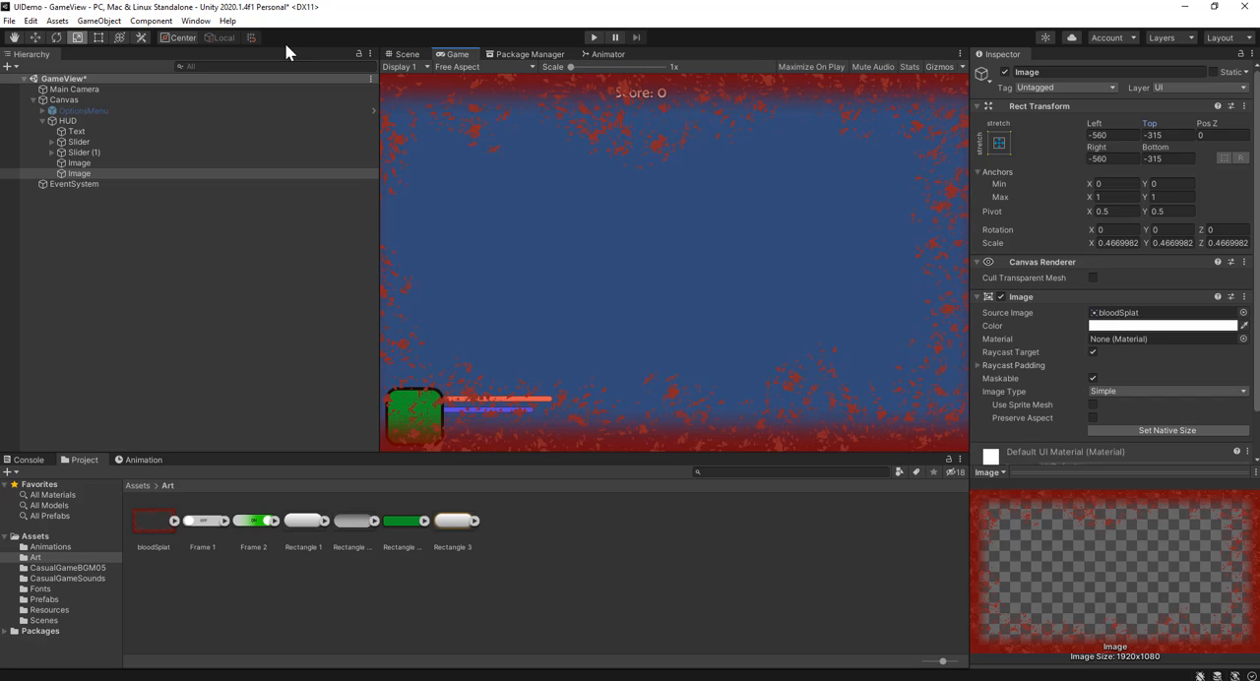
click(457, 66)
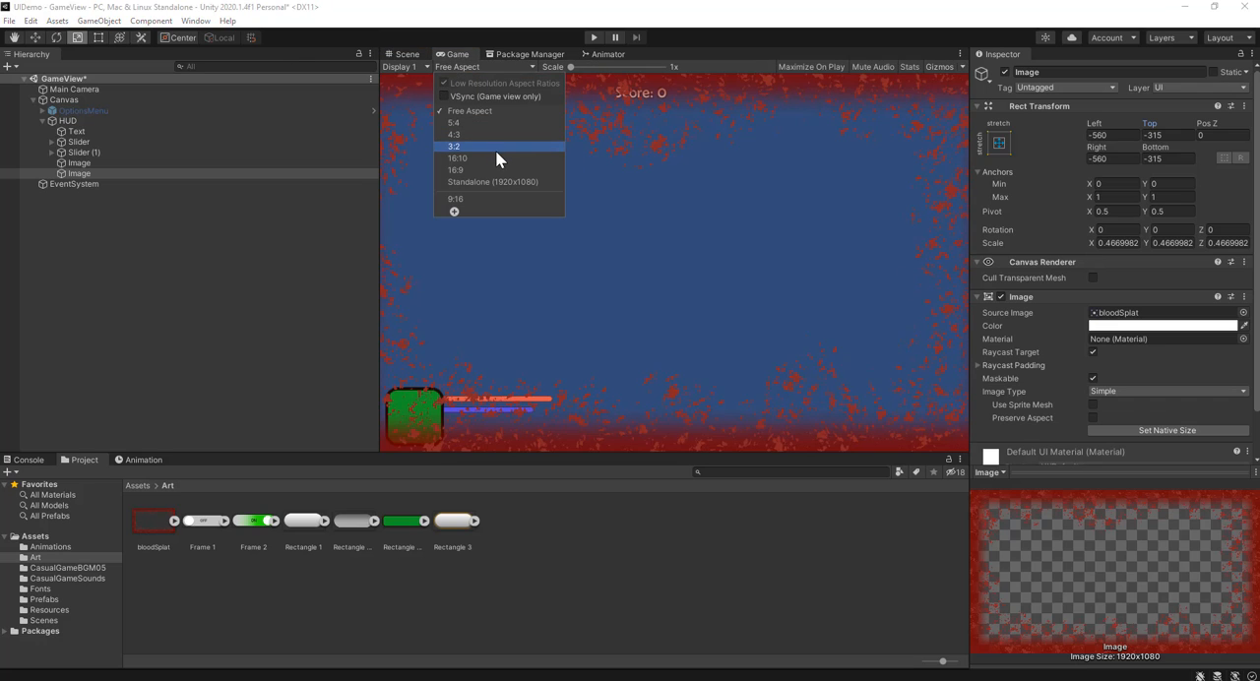
click(495, 161)
click(445, 65)
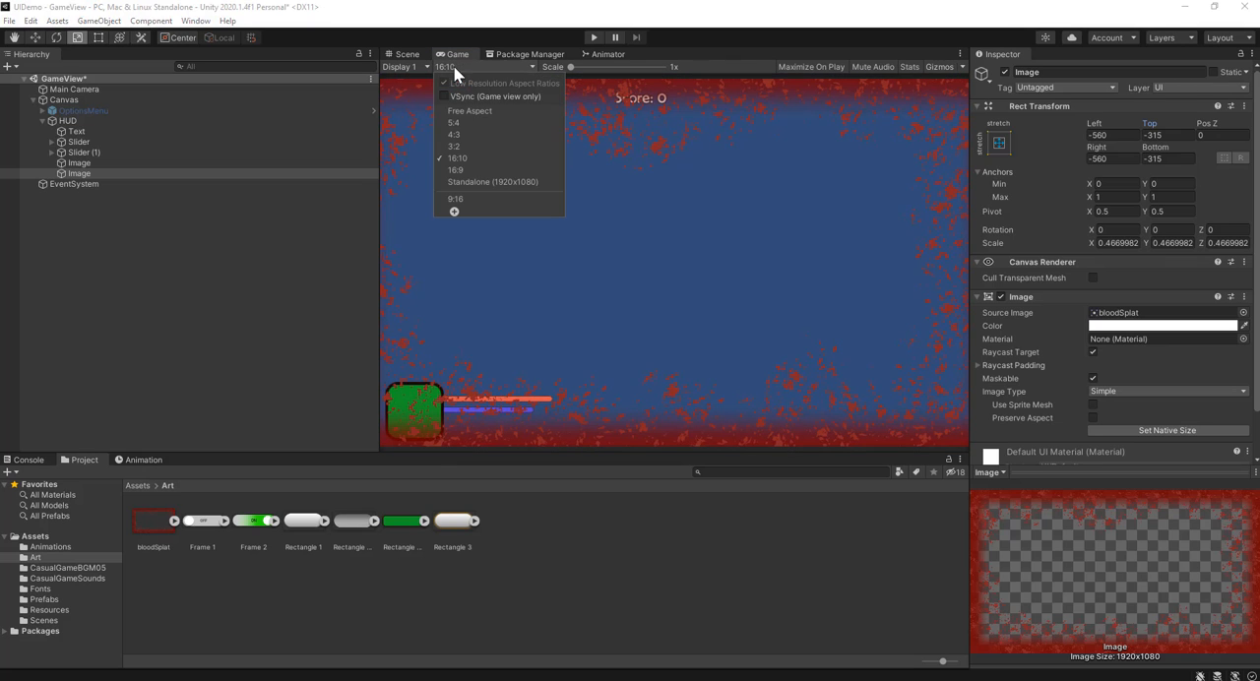
click(471, 172)
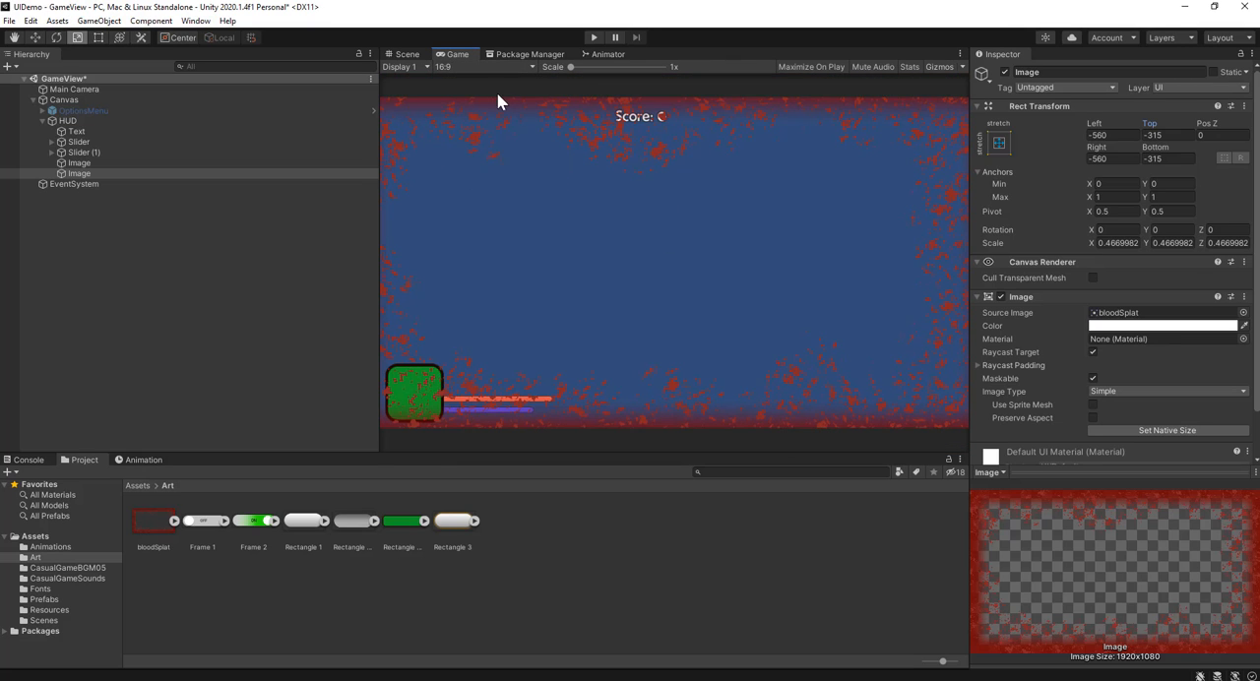
Step: Set the blood splat image's scale to 1 on the X, Y and Z axes
click(1122, 243)
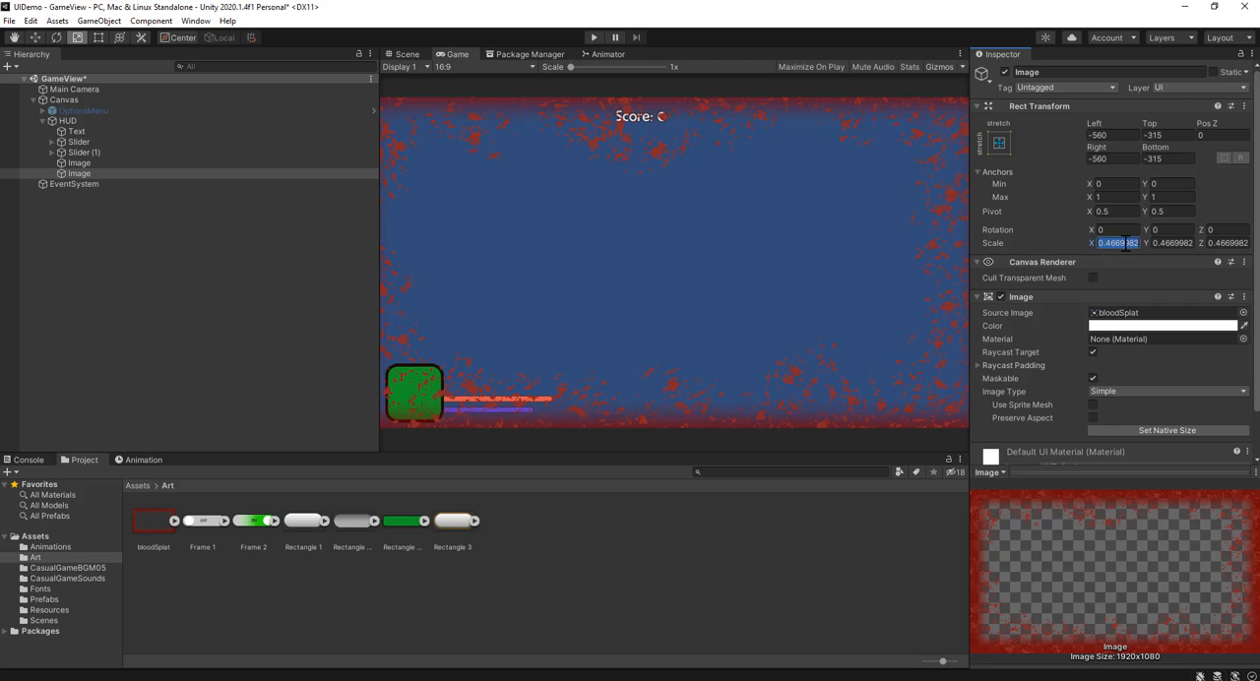
text(1)
key(Tab)
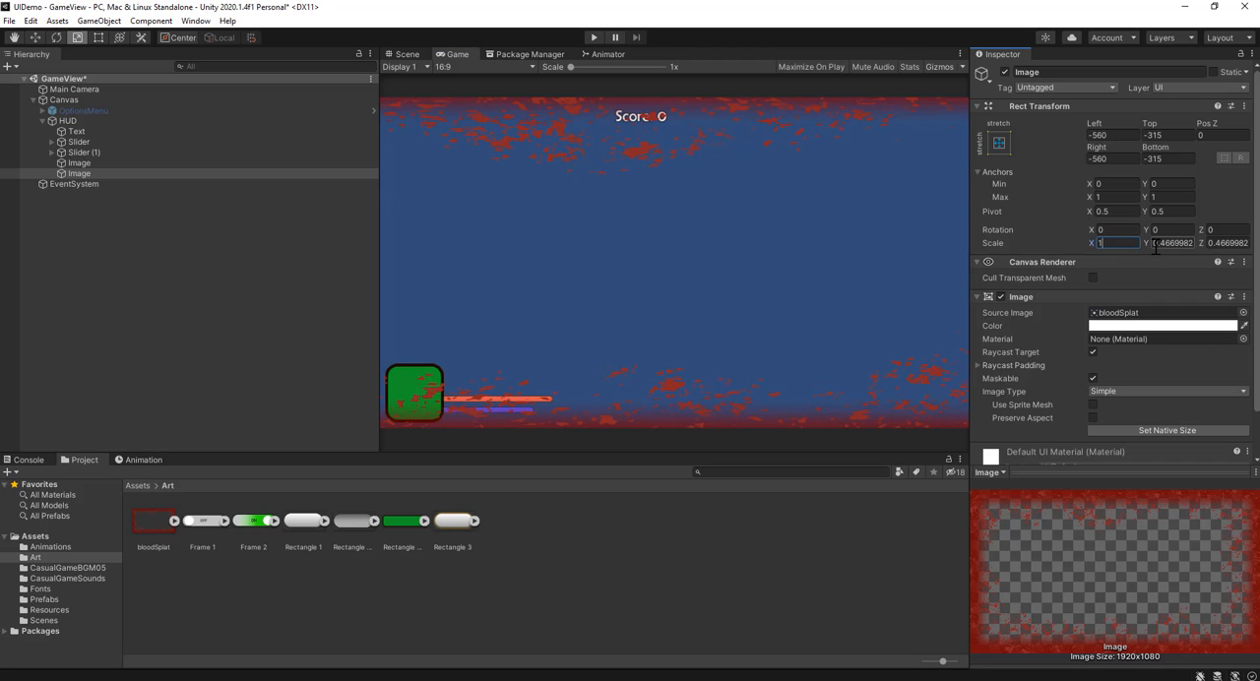
text(1)
key(Tab)
text(1)
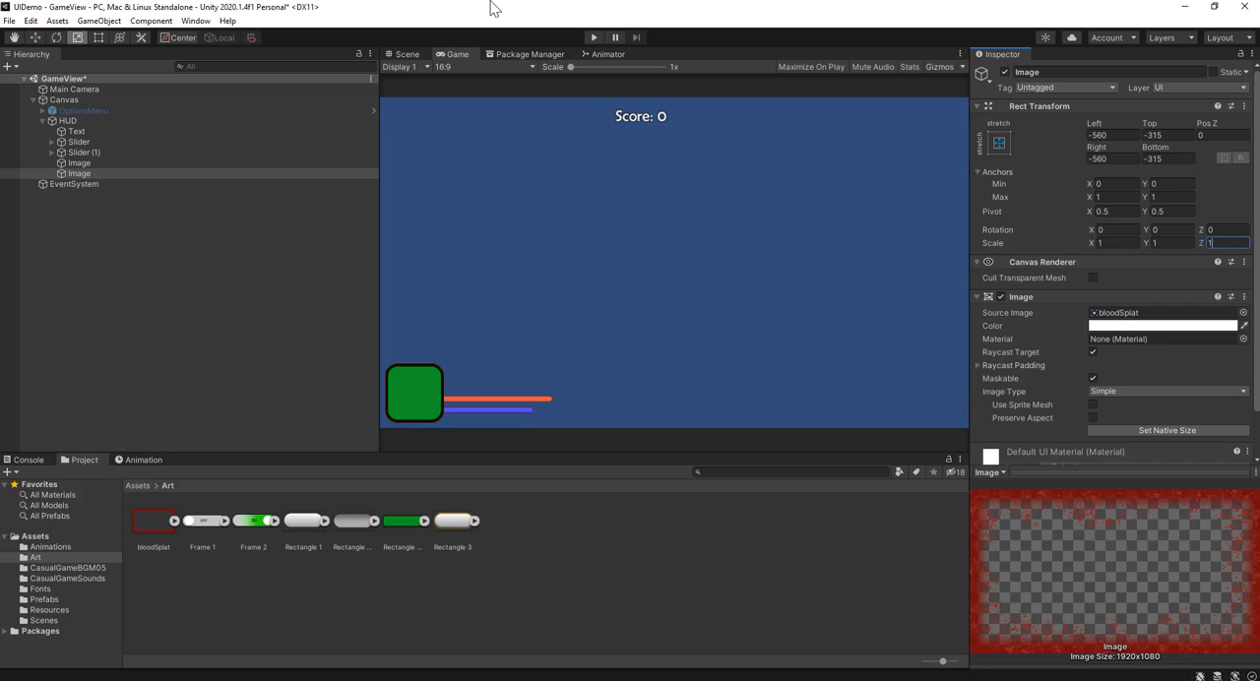
Step: Set the blood splat image's Left, Top, Right and Bottom offsets to 0 so it fills the canvas
click(411, 53)
key(f)
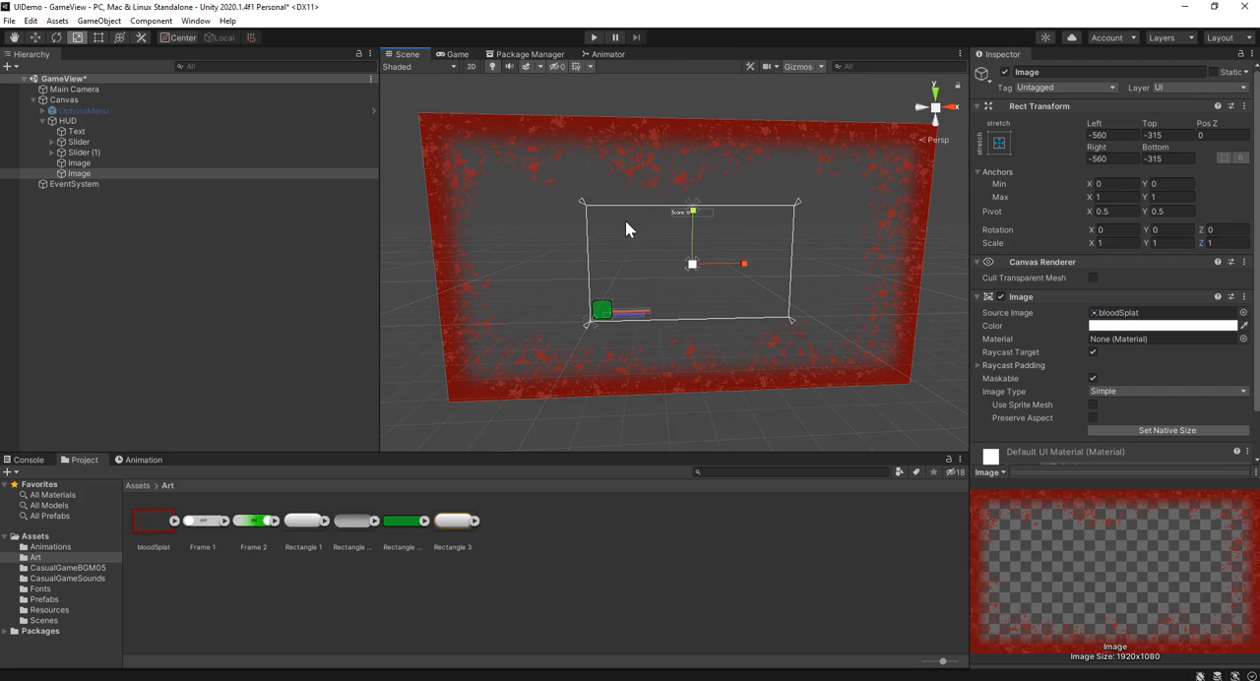
click(1102, 135)
text(0)
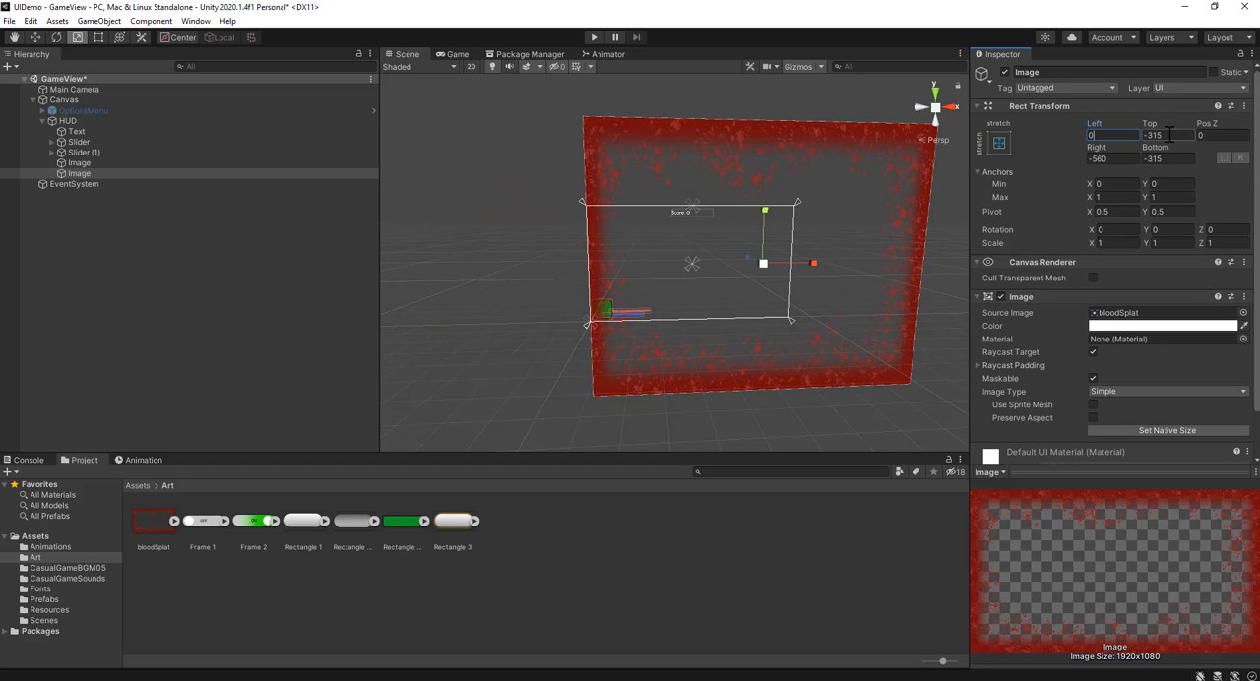
click(1165, 136)
text(0)
click(1165, 161)
text(0)
click(1102, 159)
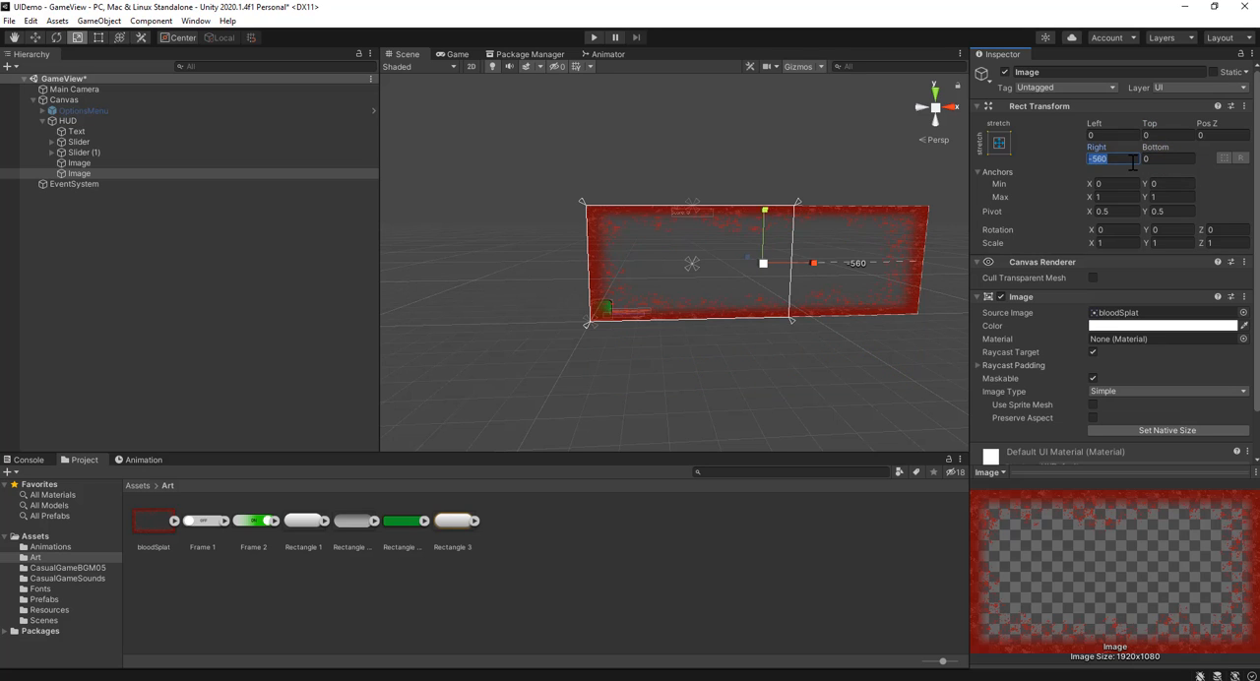
text(0)
scroll(836, 226, up, 2)
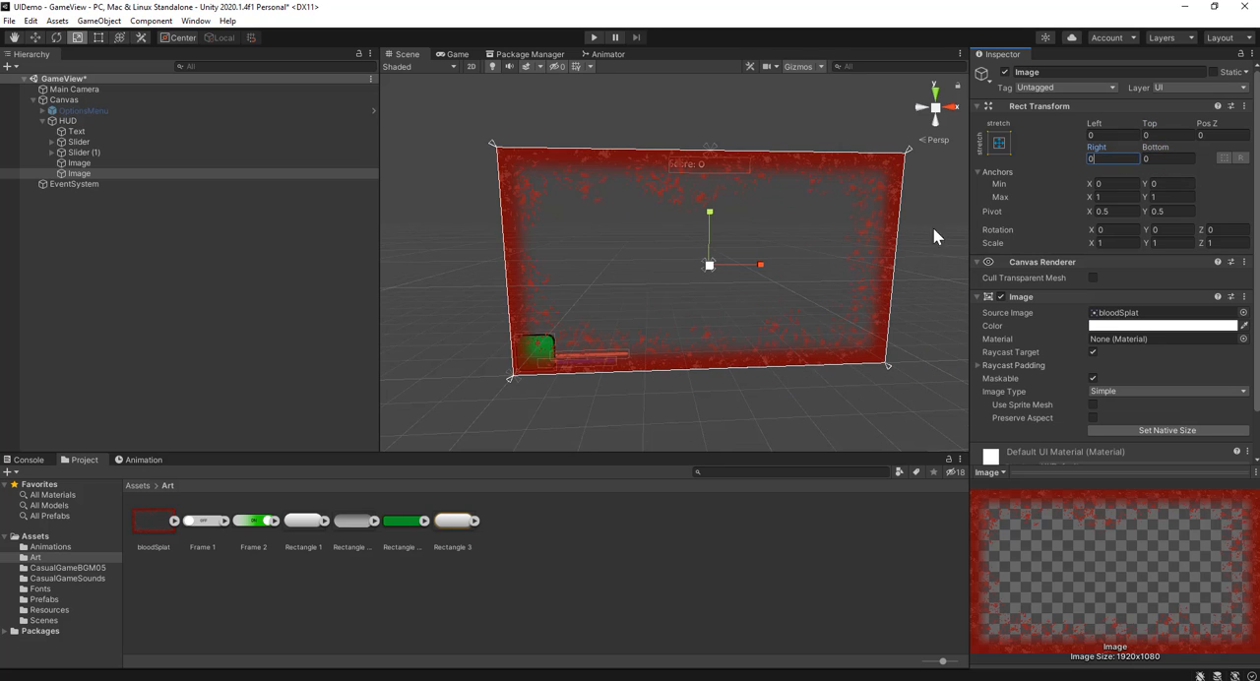
Step: Test the stretched overlay by resizing the Game view at Free Aspect and at 16:9
click(458, 54)
click(471, 66)
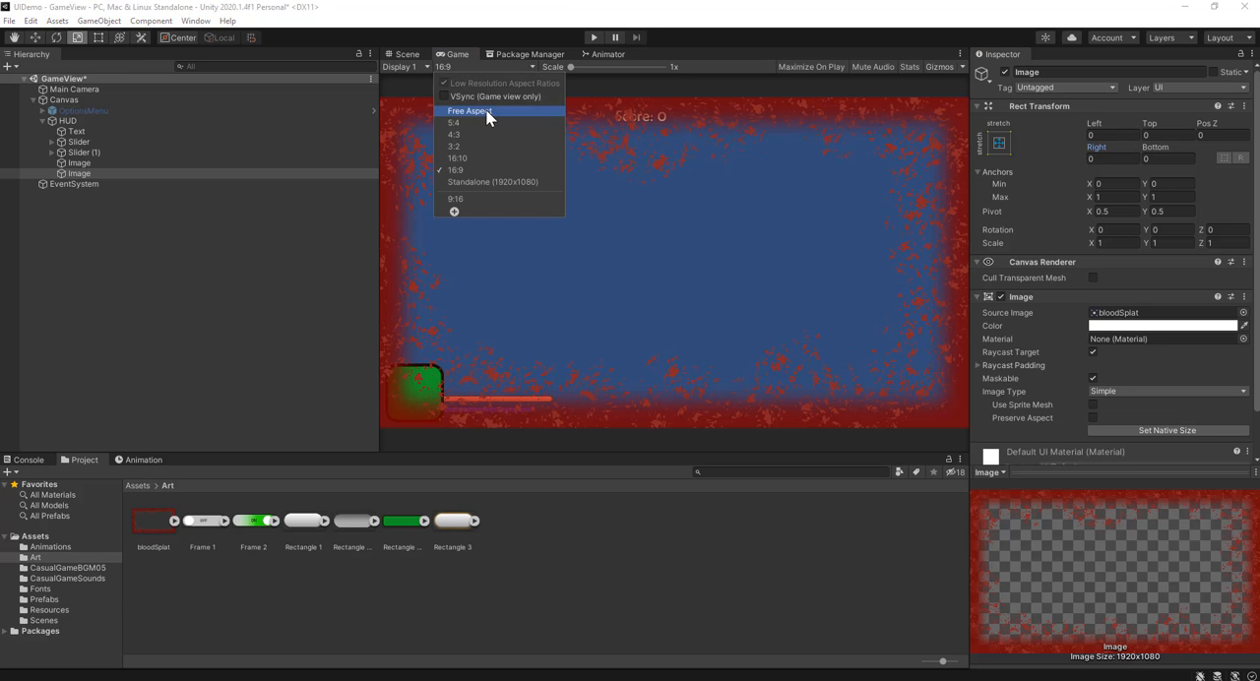
click(470, 111)
drag(380, 265, 234, 259)
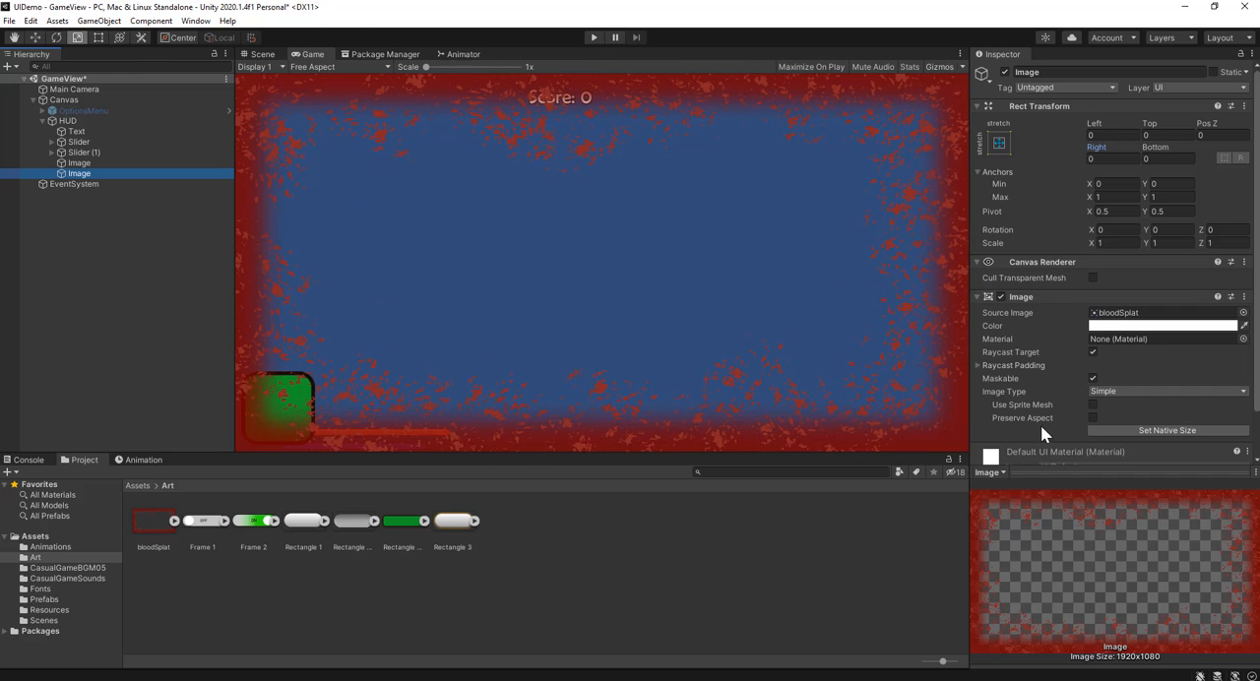
drag(236, 321, 304, 325)
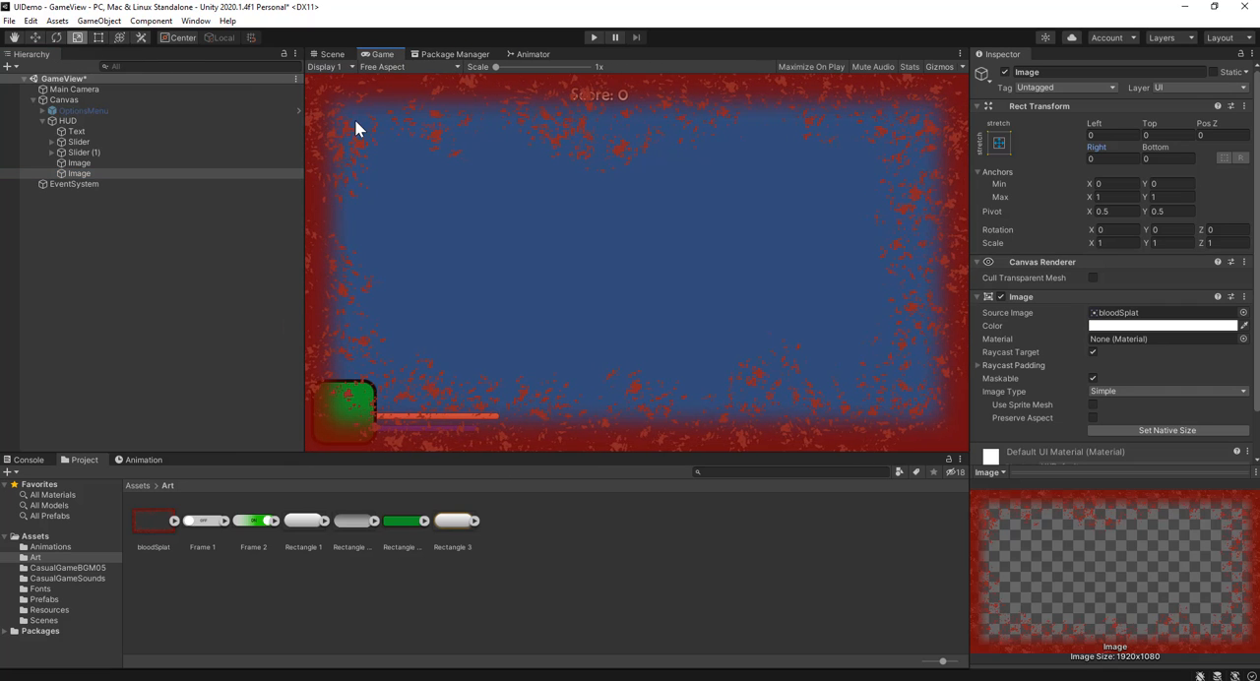
click(398, 68)
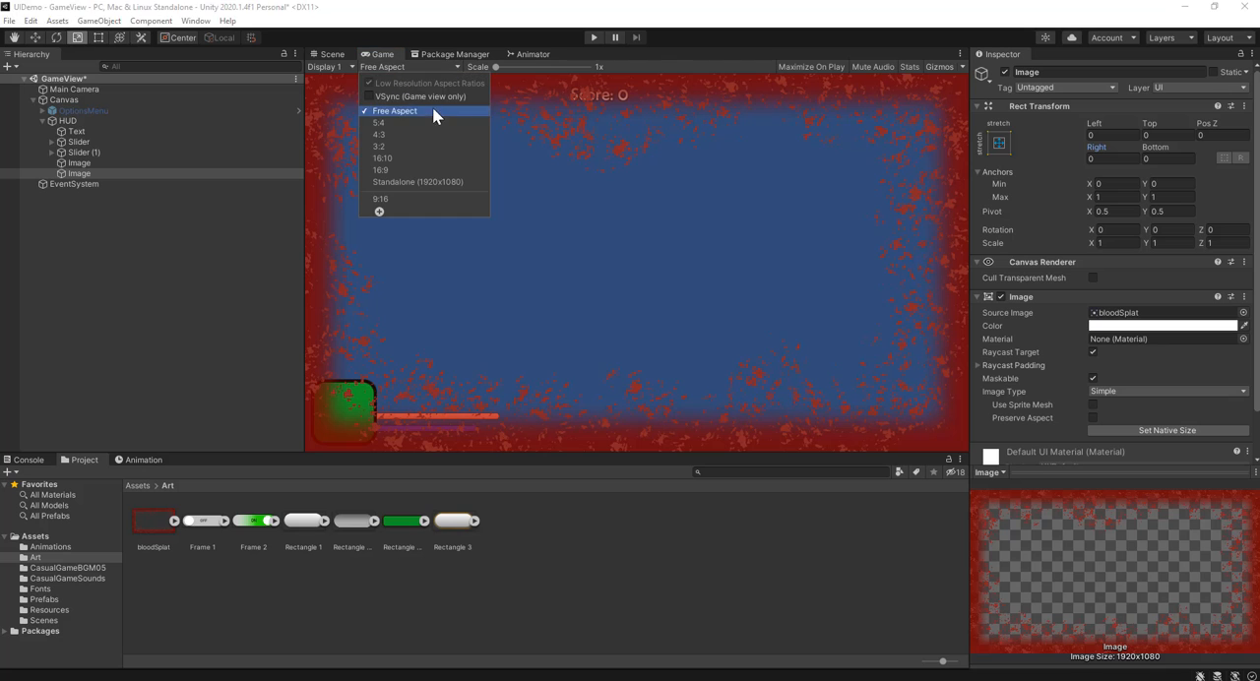
click(433, 165)
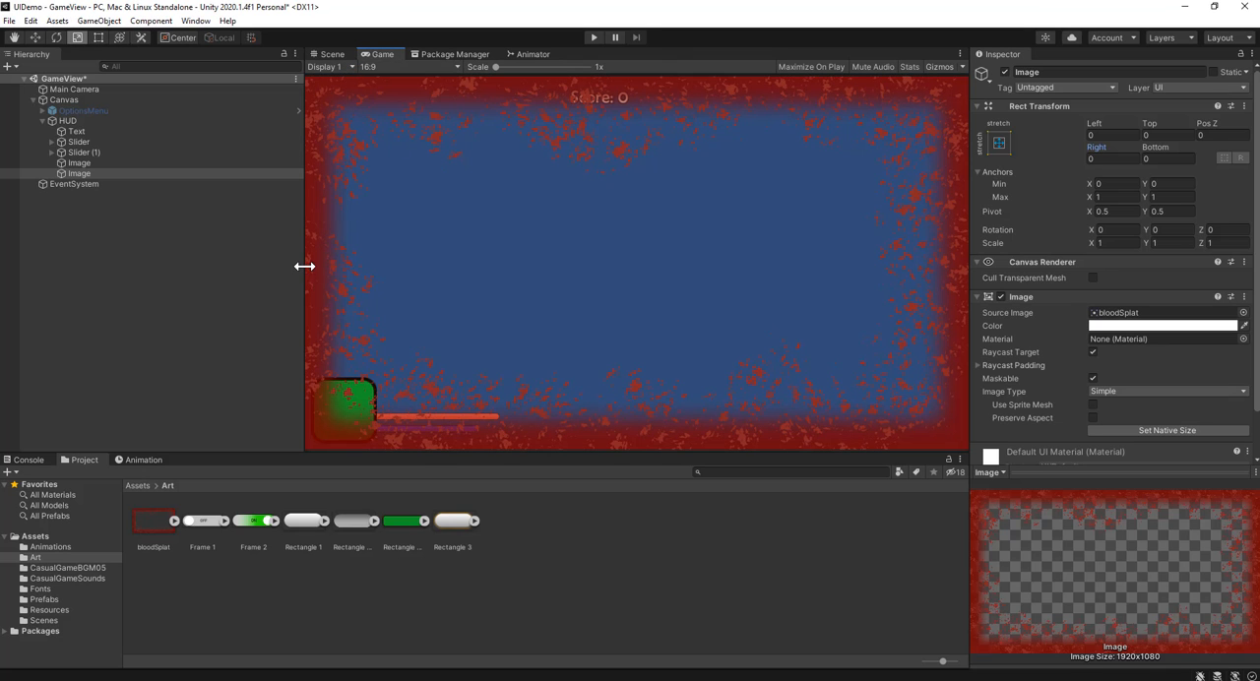
drag(304, 266, 352, 300)
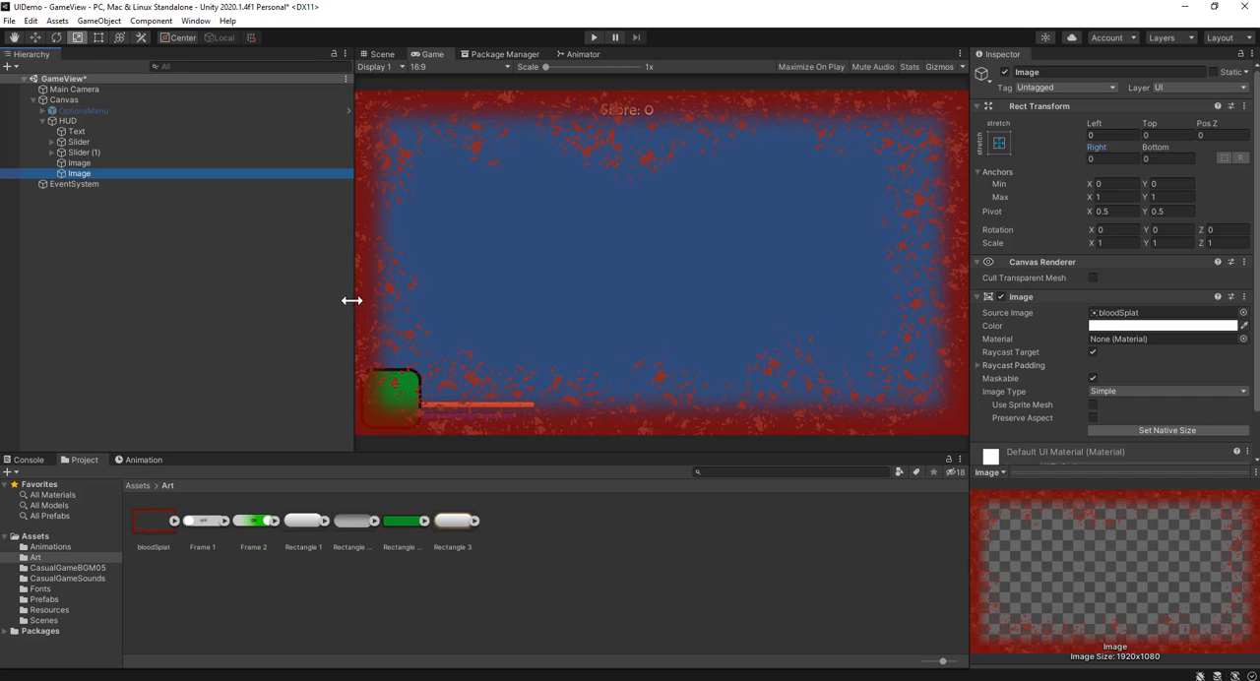
Step: Deactivate the blood splat image object so the other HUD elements can be seen in the Scene view
click(382, 54)
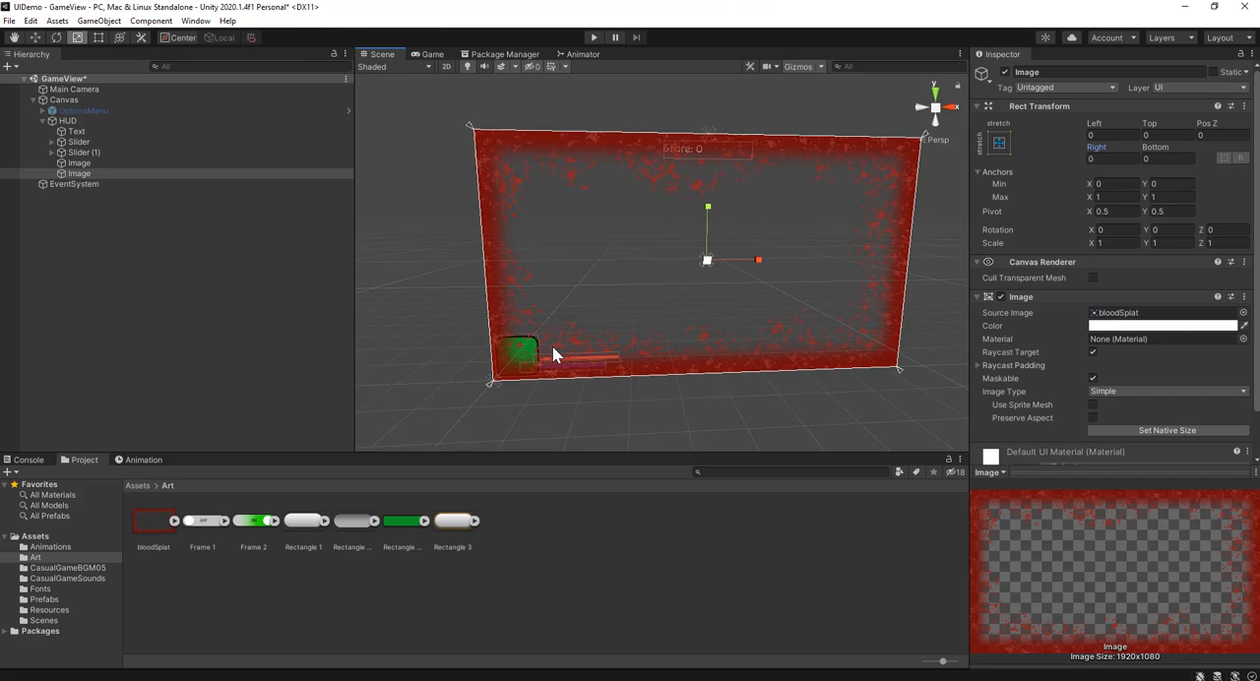
scroll(553, 354, up, 2)
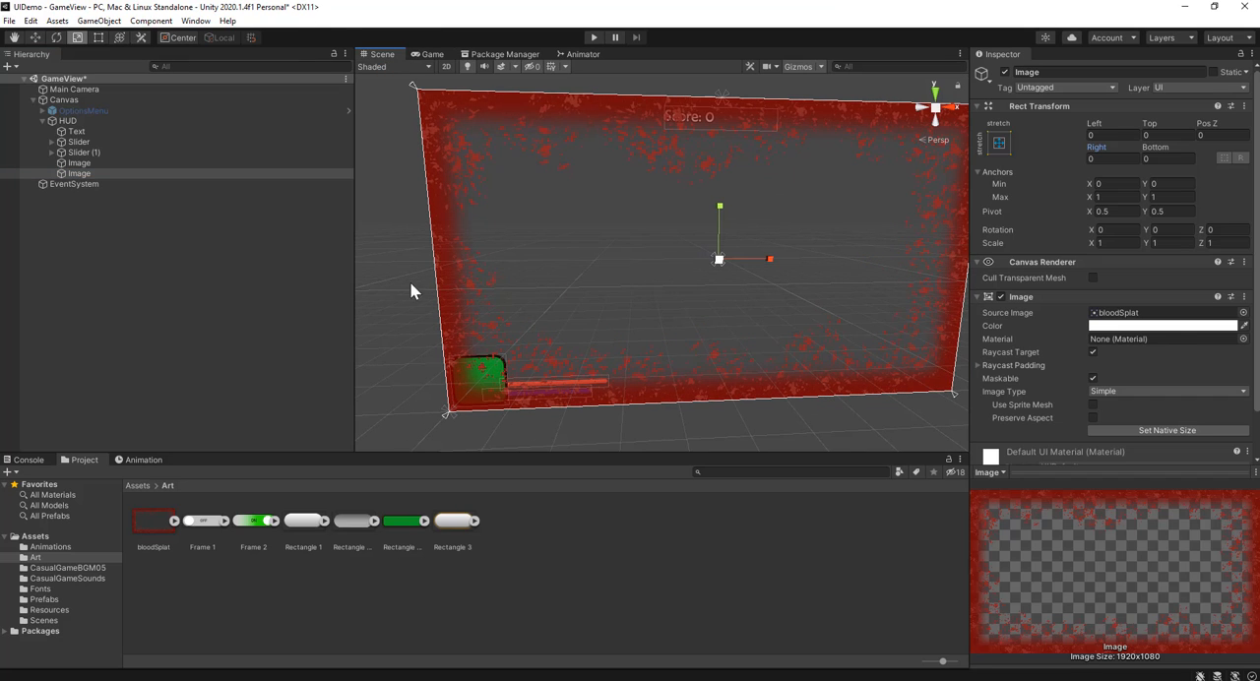
click(1003, 72)
scroll(689, 374, up, 1)
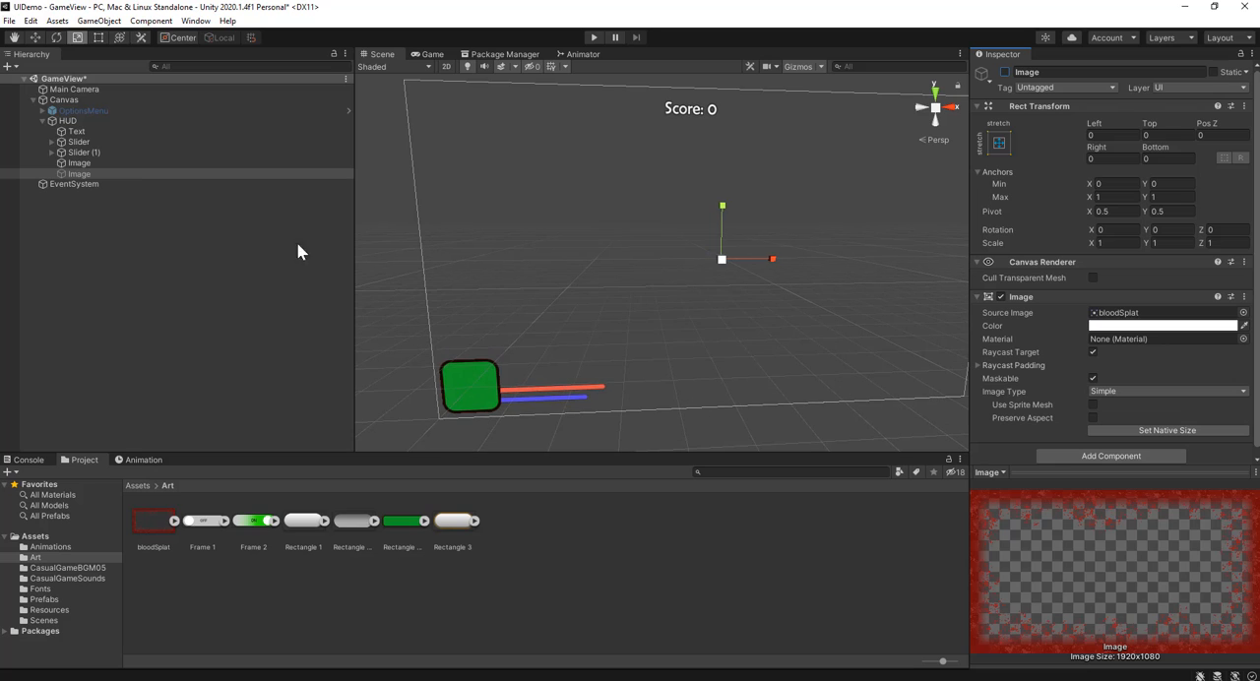
Step: Check the anchors of the sliders and the green image, and set both sliders' anchor preset to bottom left
click(87, 152)
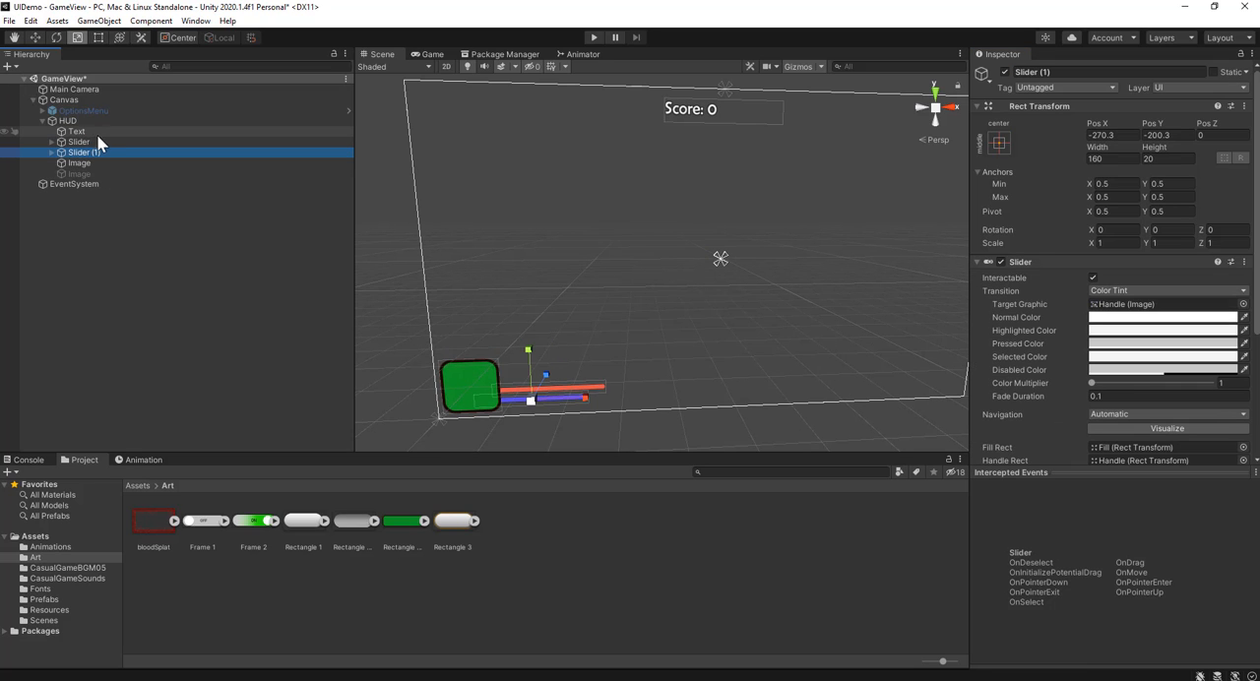
click(98, 142)
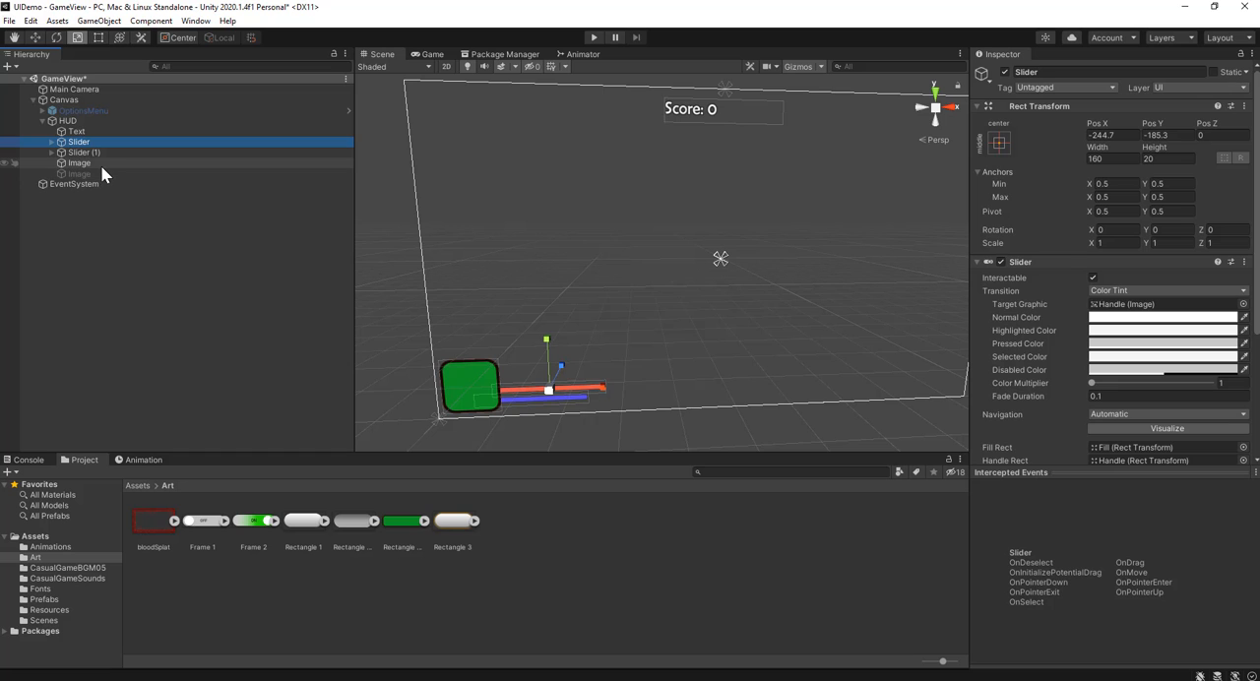
click(98, 163)
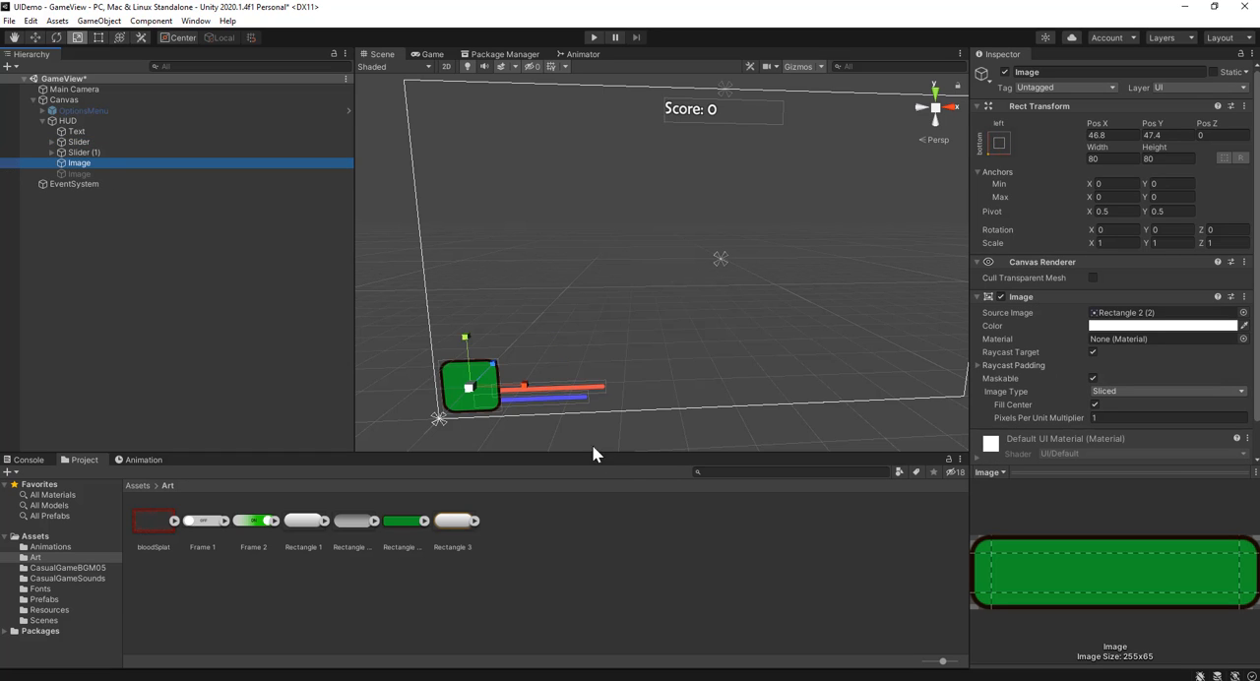
scroll(473, 394, up, 3)
middle_drag(472, 360, 581, 217)
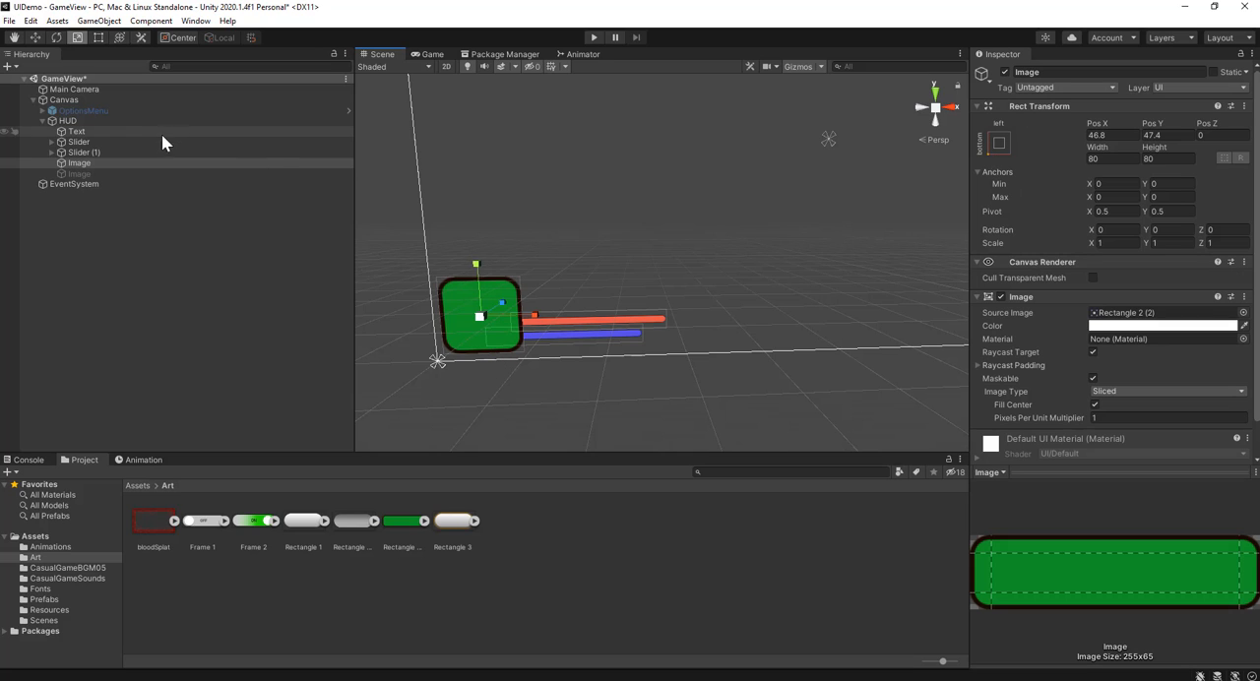
click(122, 152)
ctrl+click(121, 144)
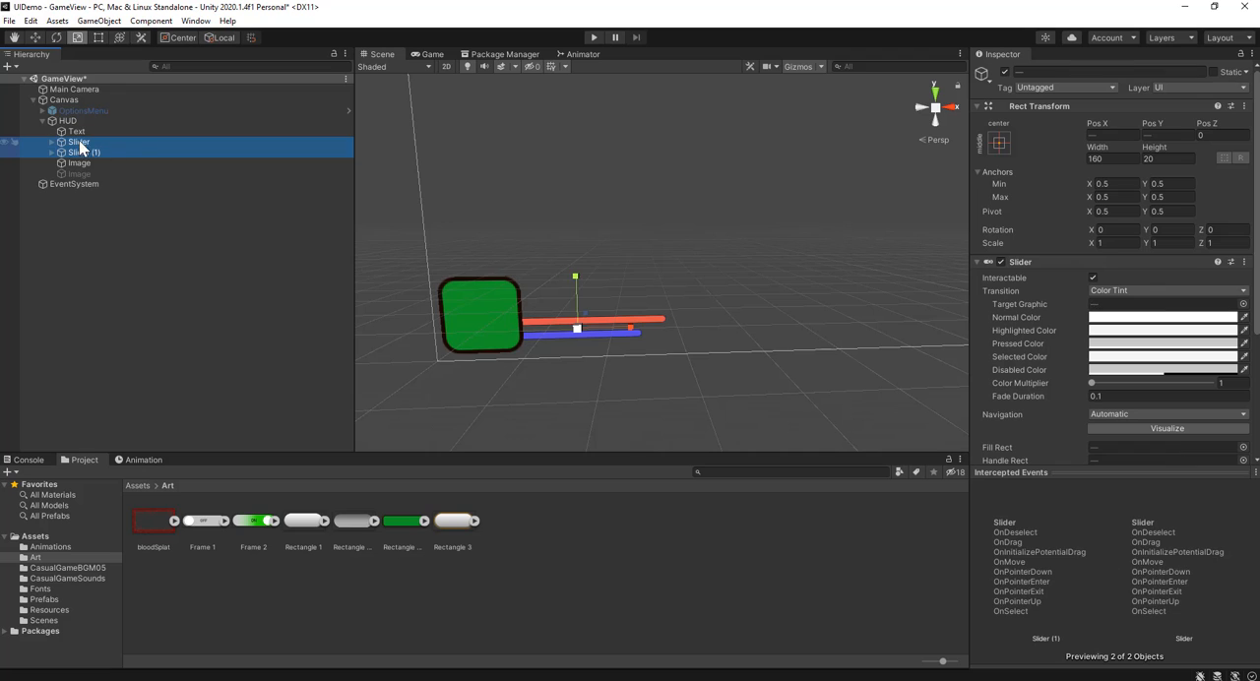
click(999, 142)
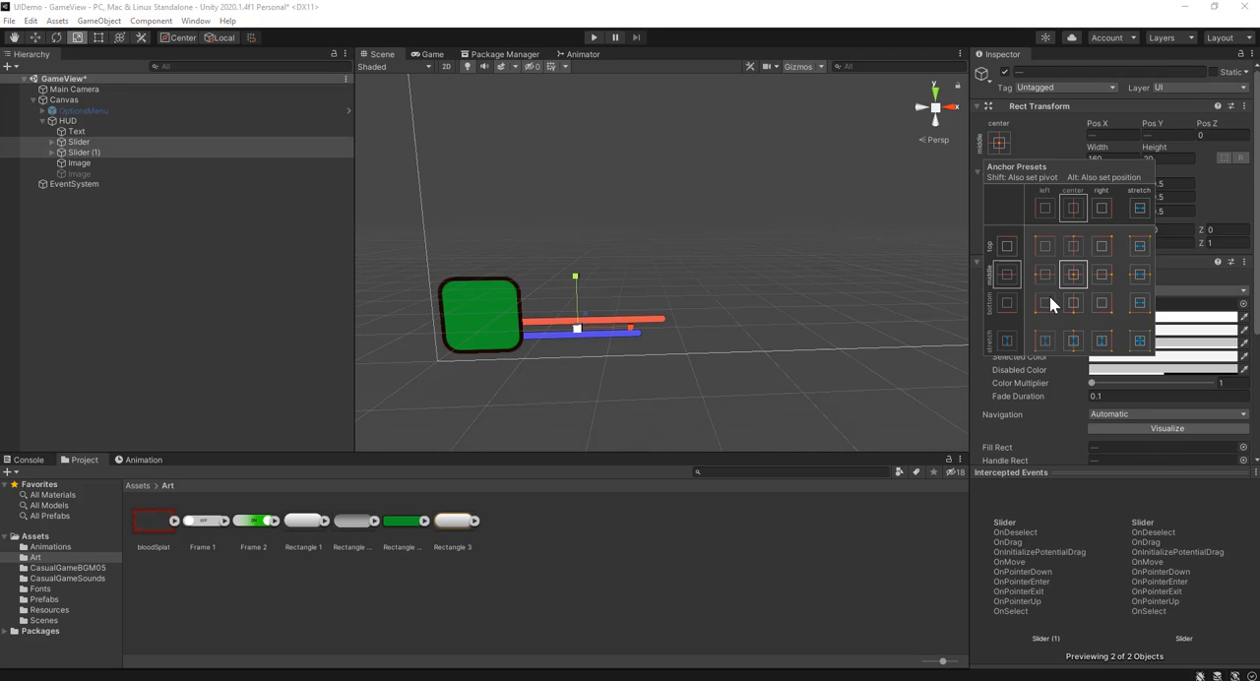
click(1044, 302)
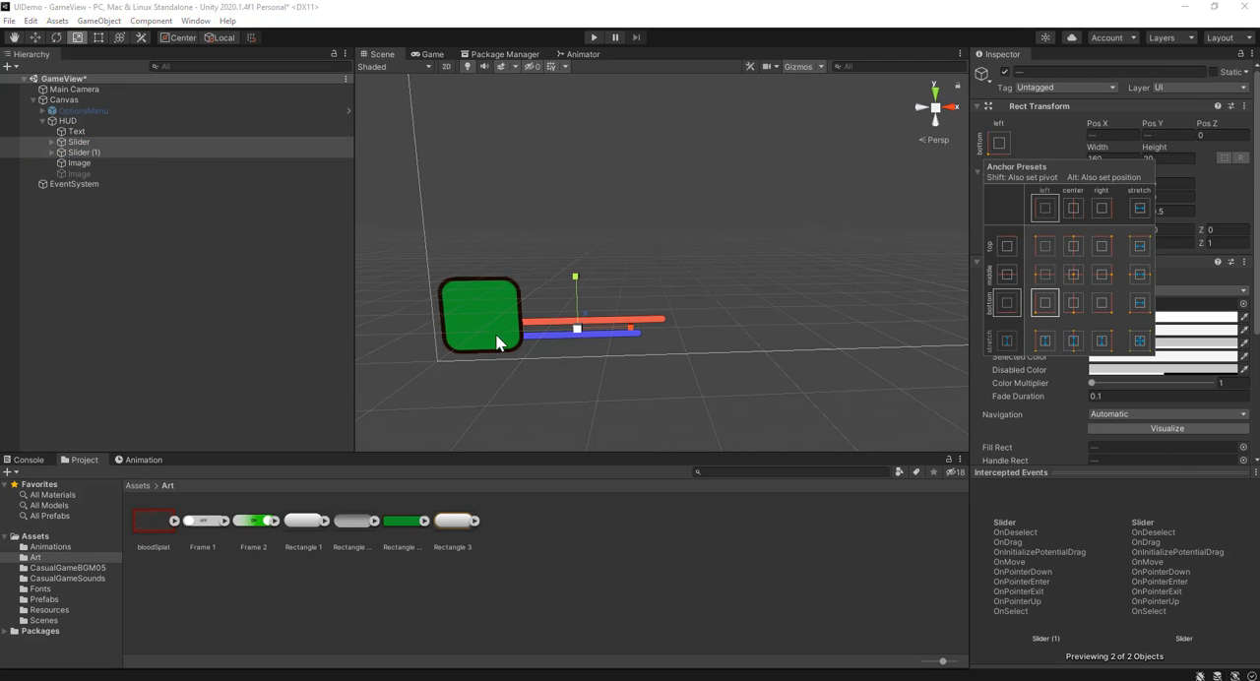
scroll(498, 337, down, 5)
middle_drag(686, 214, 652, 311)
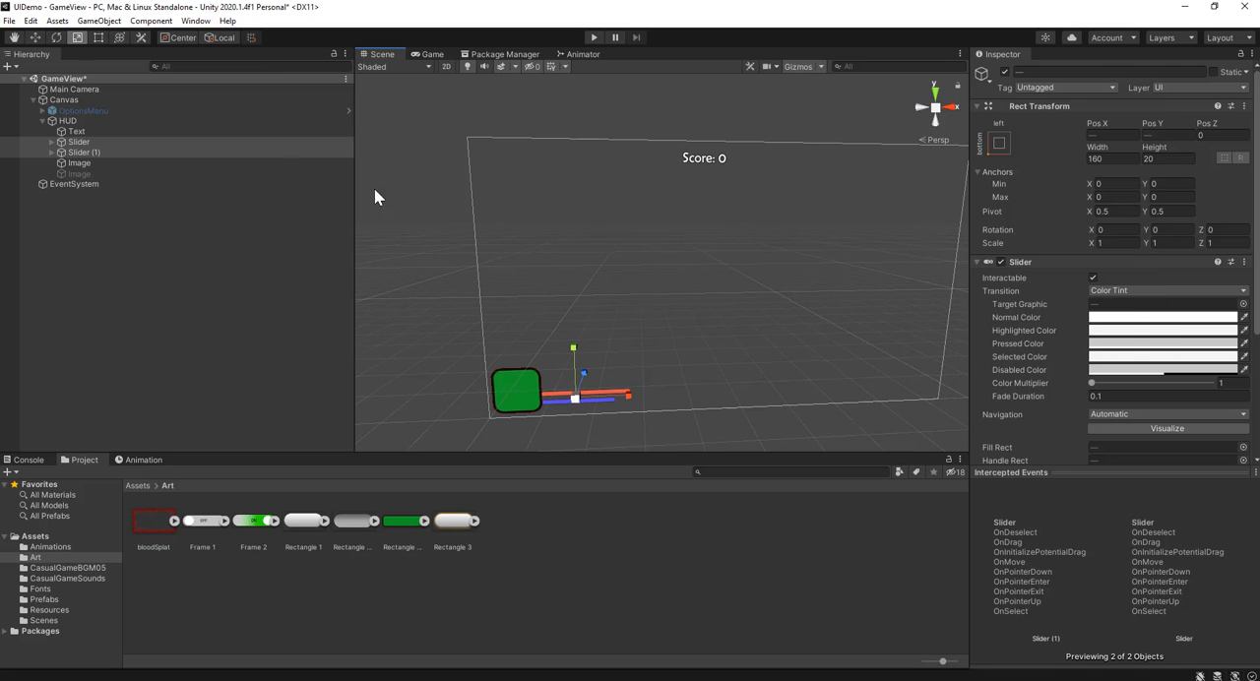
Step: Test the anchored sliders and green image in the Game view by resizing it at Free Aspect and switching back to 16:9
click(432, 55)
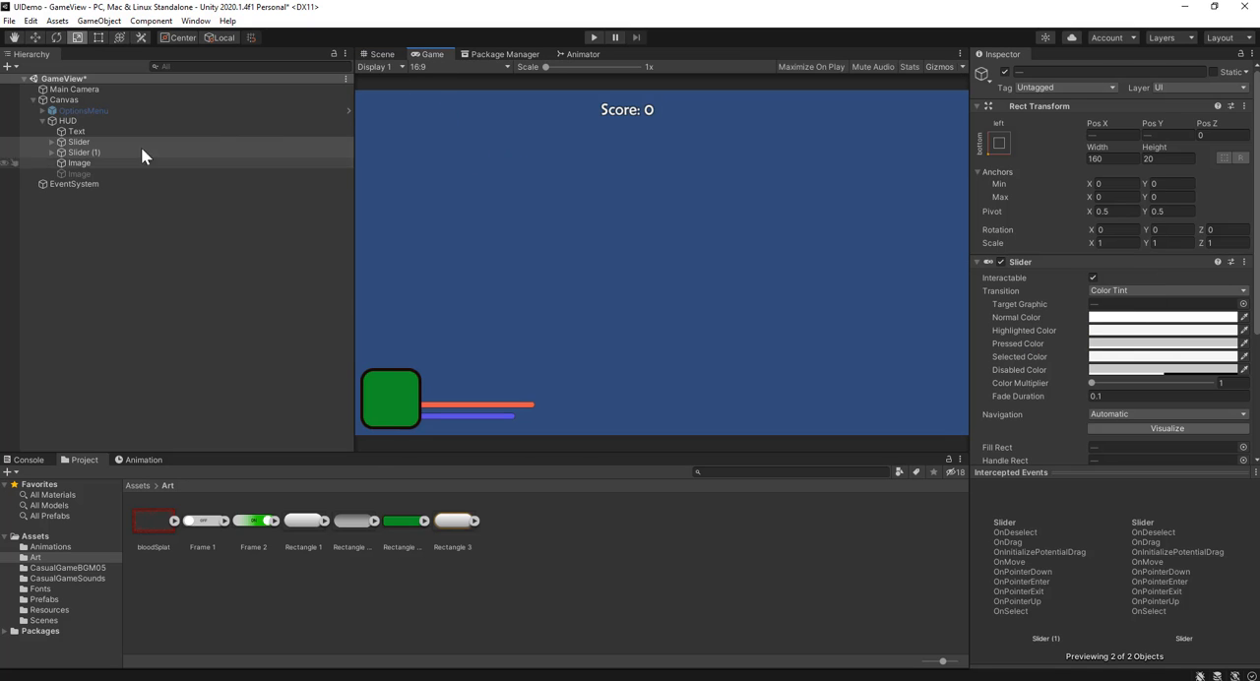
click(119, 171)
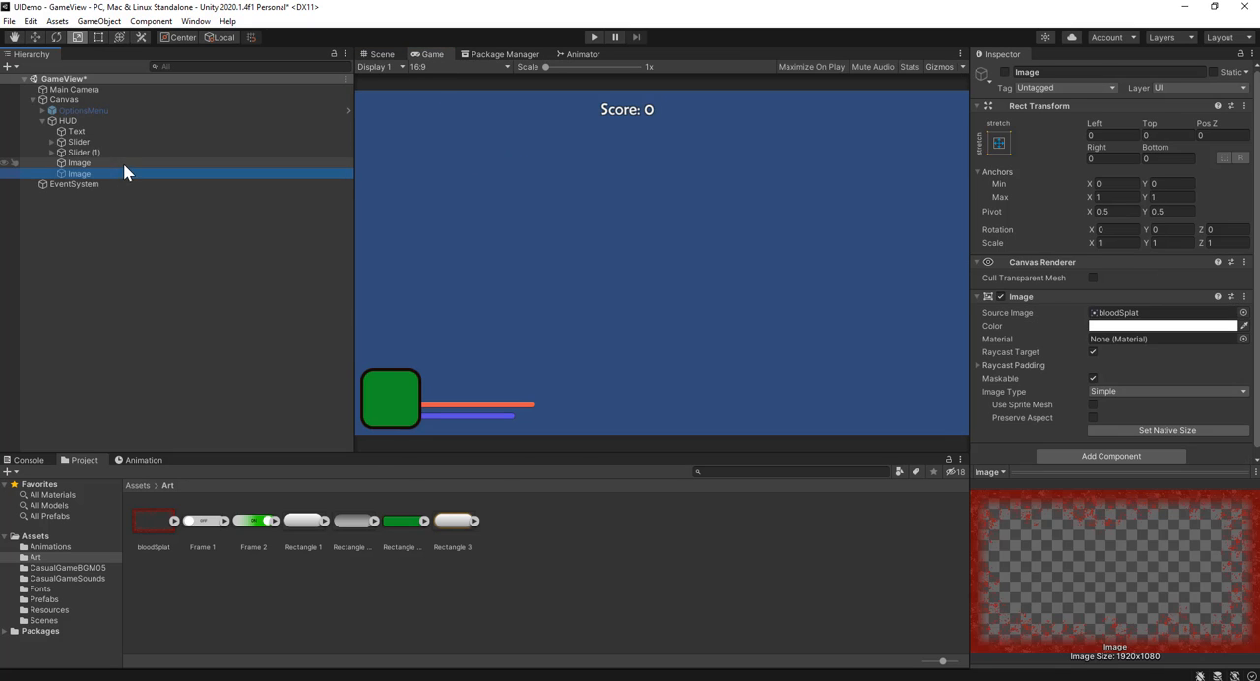
click(486, 65)
click(474, 114)
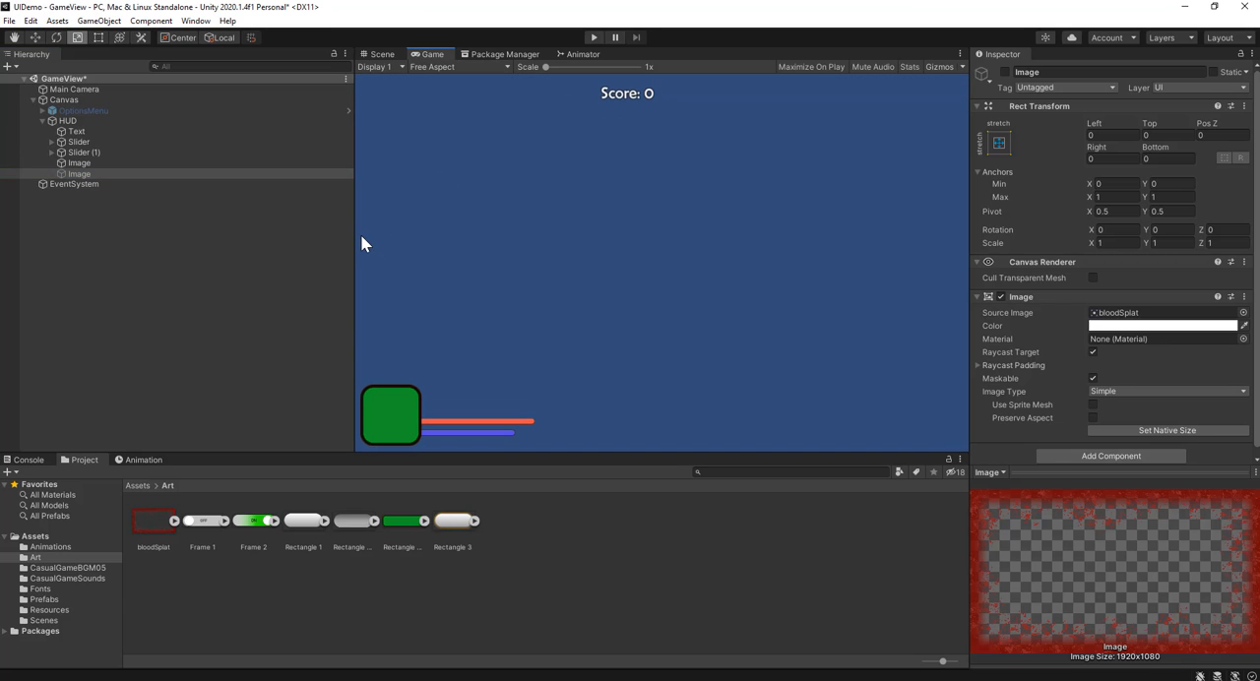
drag(352, 234, 284, 234)
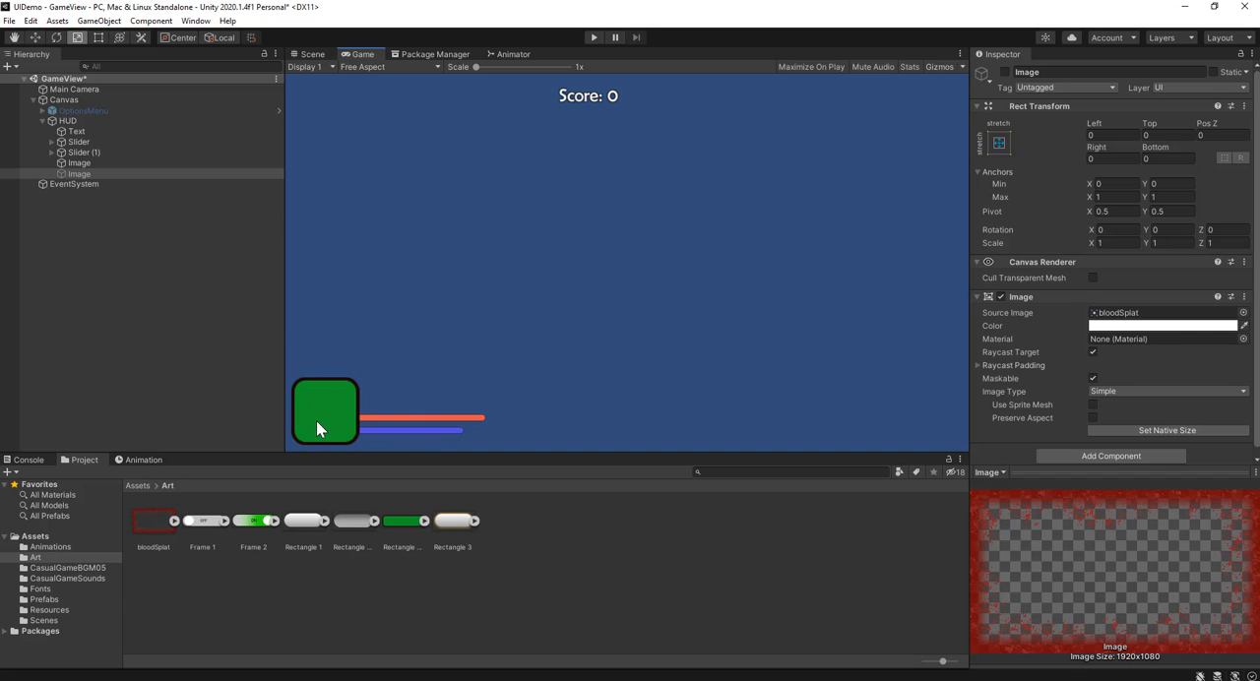
mouse_move(295, 314)
mouse_down()
mouse_move(542, 341)
mouse_move(432, 342)
mouse_move(272, 315)
mouse_up()
click(363, 67)
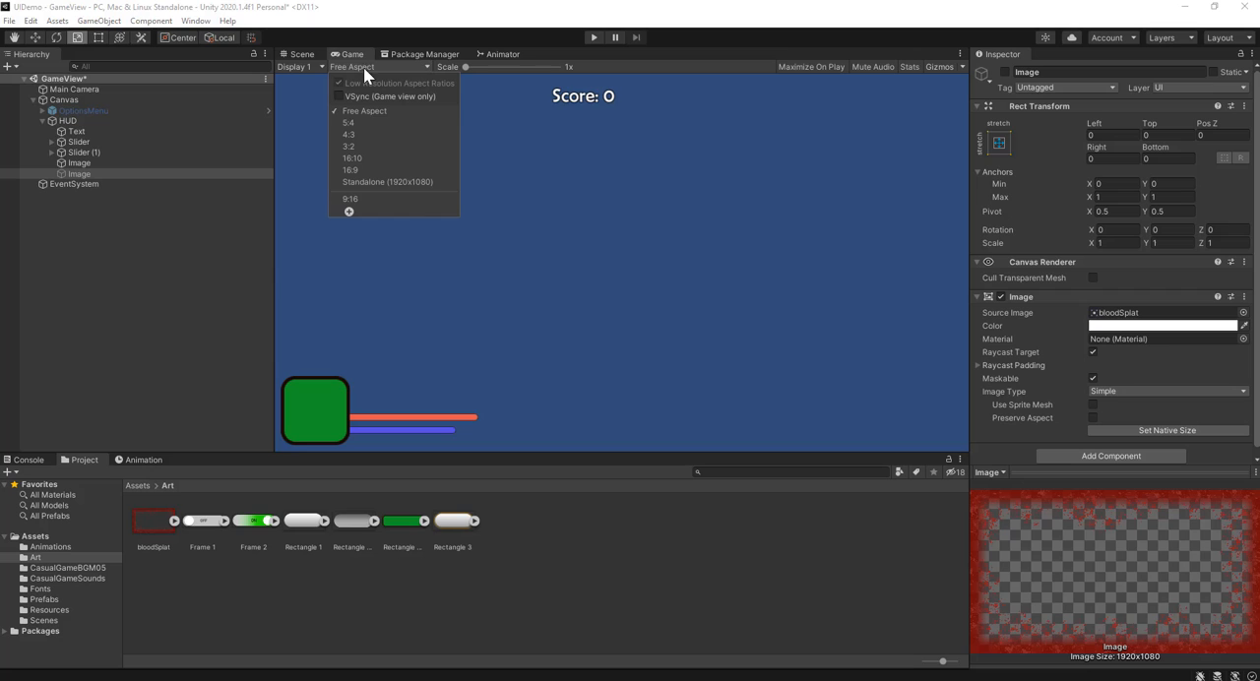
click(412, 170)
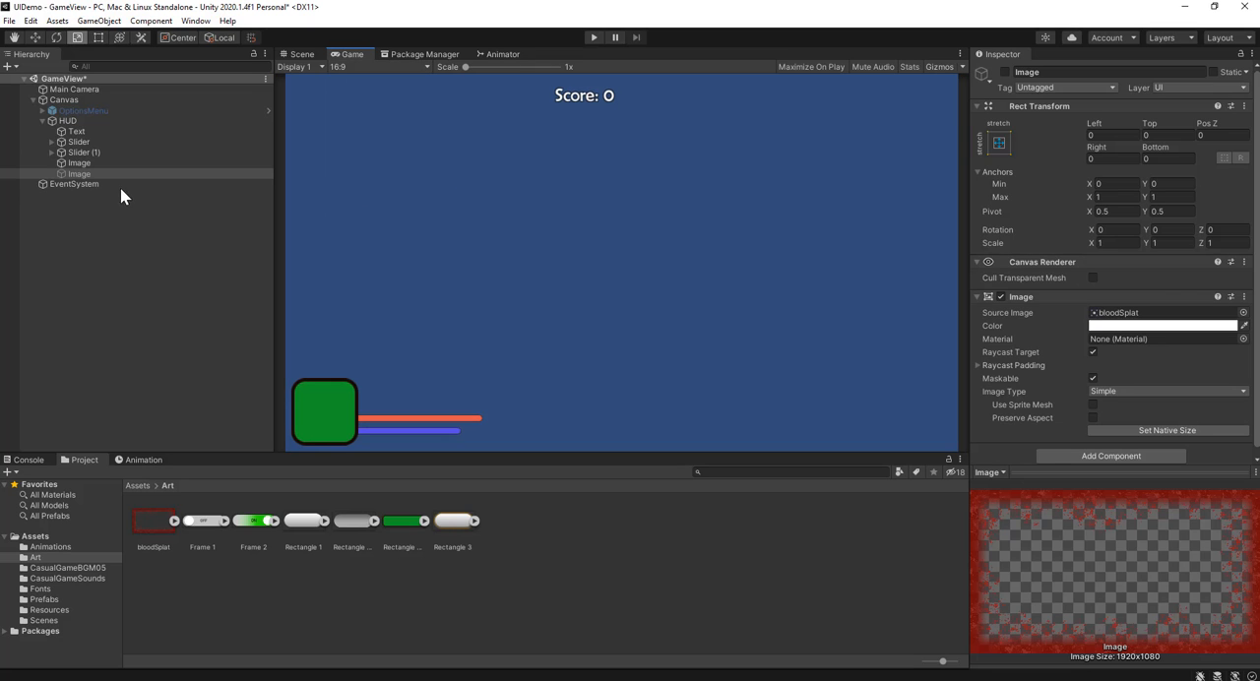
Step: Reactivate the blood splat image object and disable its Raycast Target option
click(120, 190)
click(116, 173)
click(1004, 73)
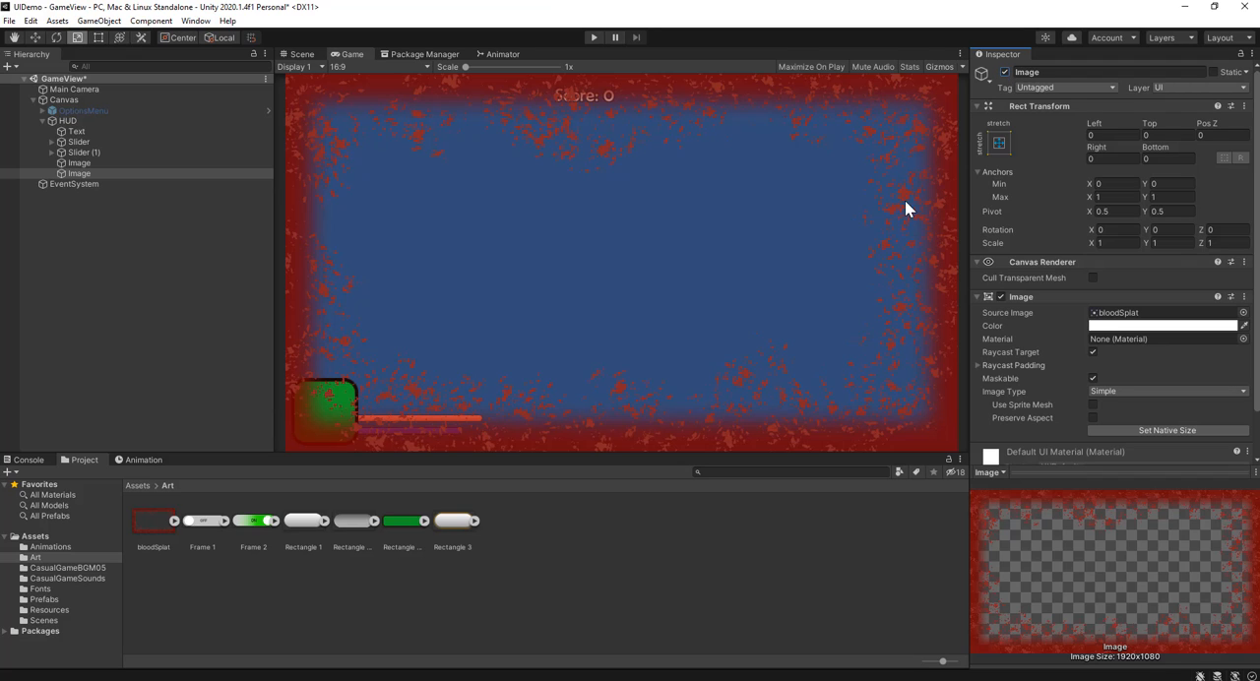
click(1092, 352)
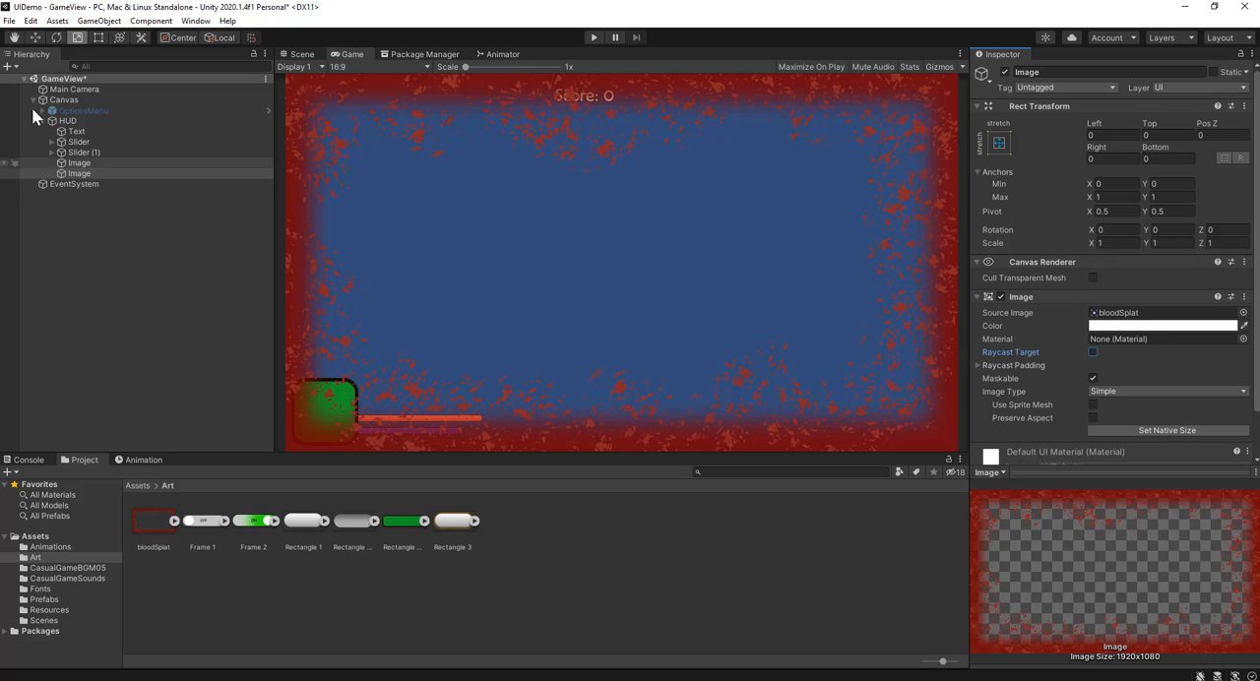
Step: Disable Raycast Target on the Handle image inside the first Slider's Handle Slide Area
click(76, 141)
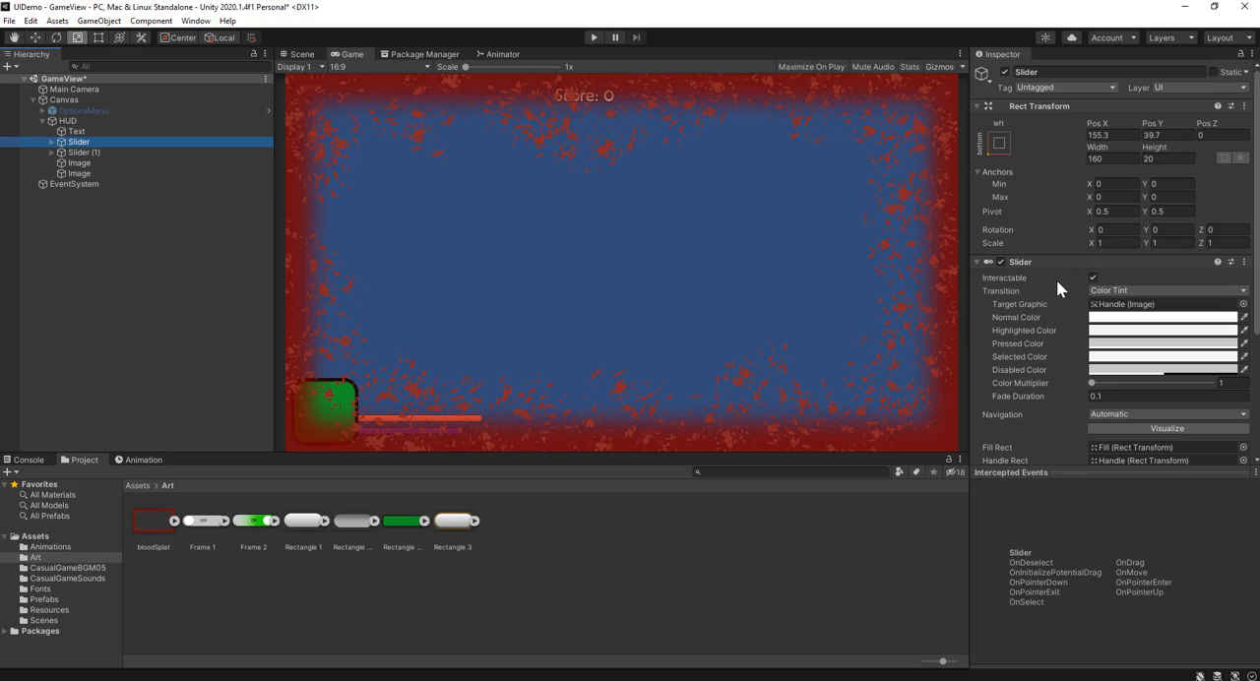
scroll(1056, 295, down, 5)
scroll(1029, 323, up, 4)
click(51, 142)
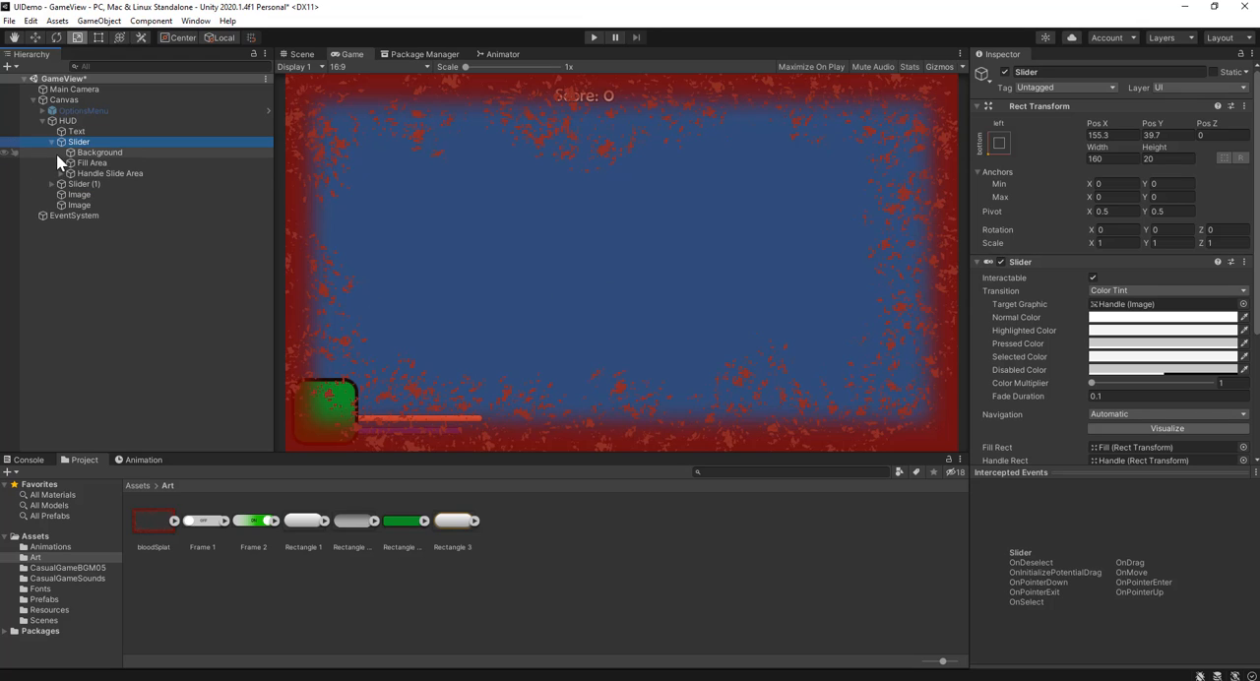
click(71, 175)
click(61, 173)
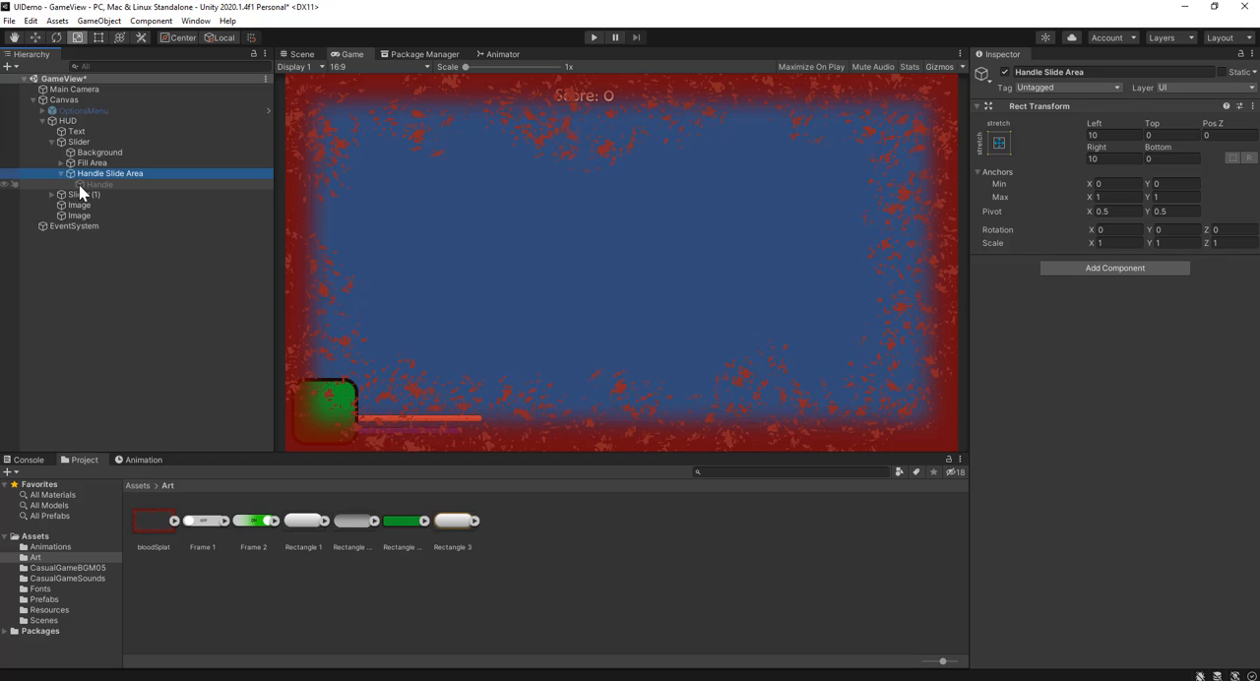
click(79, 184)
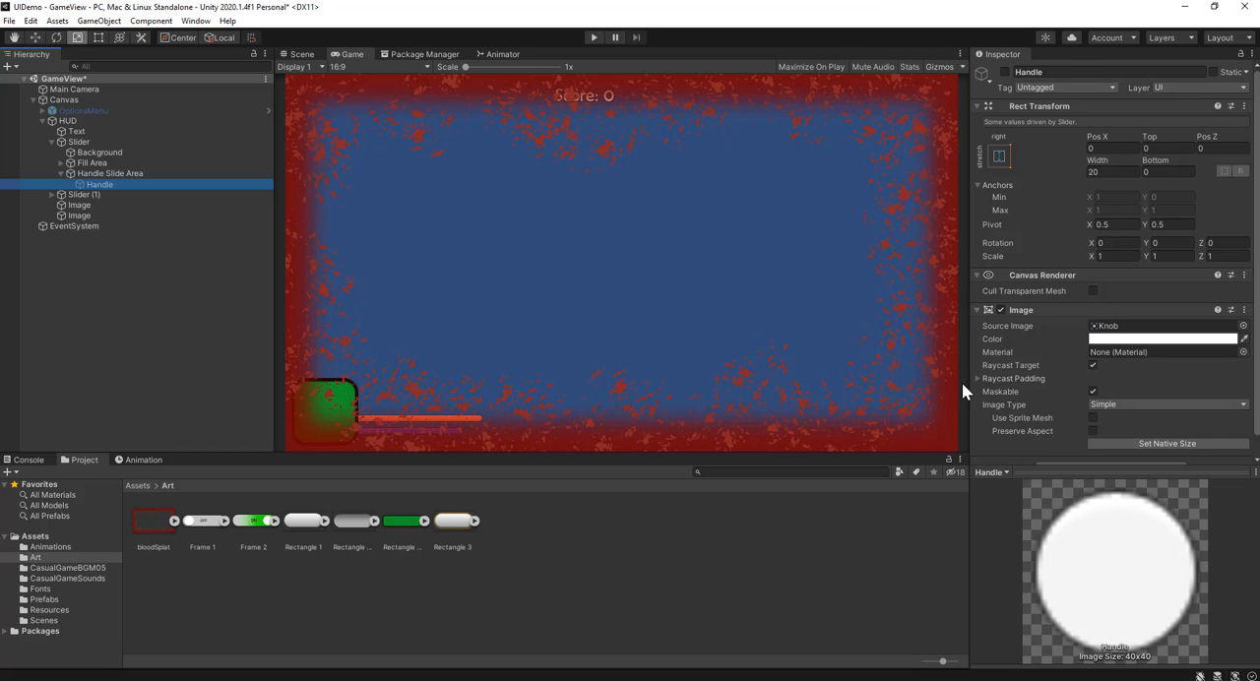
click(1091, 366)
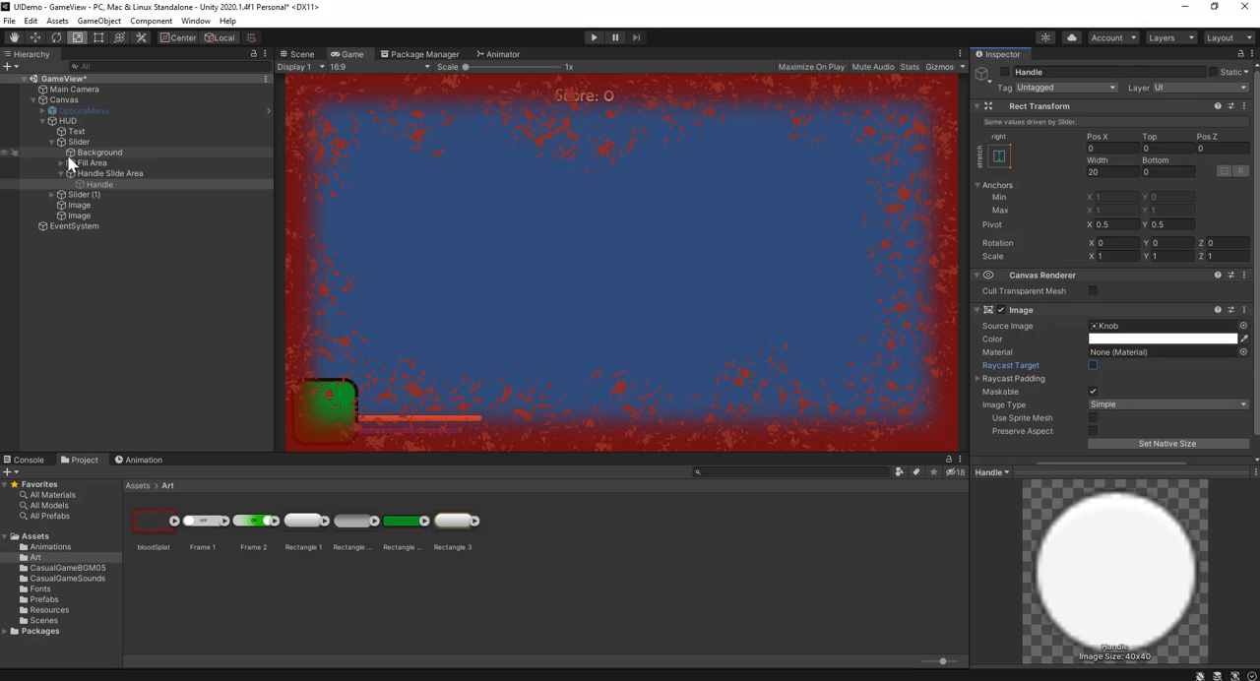
Step: Disable Raycast Target on the Handle image of Slider (1), and collapse both sliders in the hierarchy
click(53, 195)
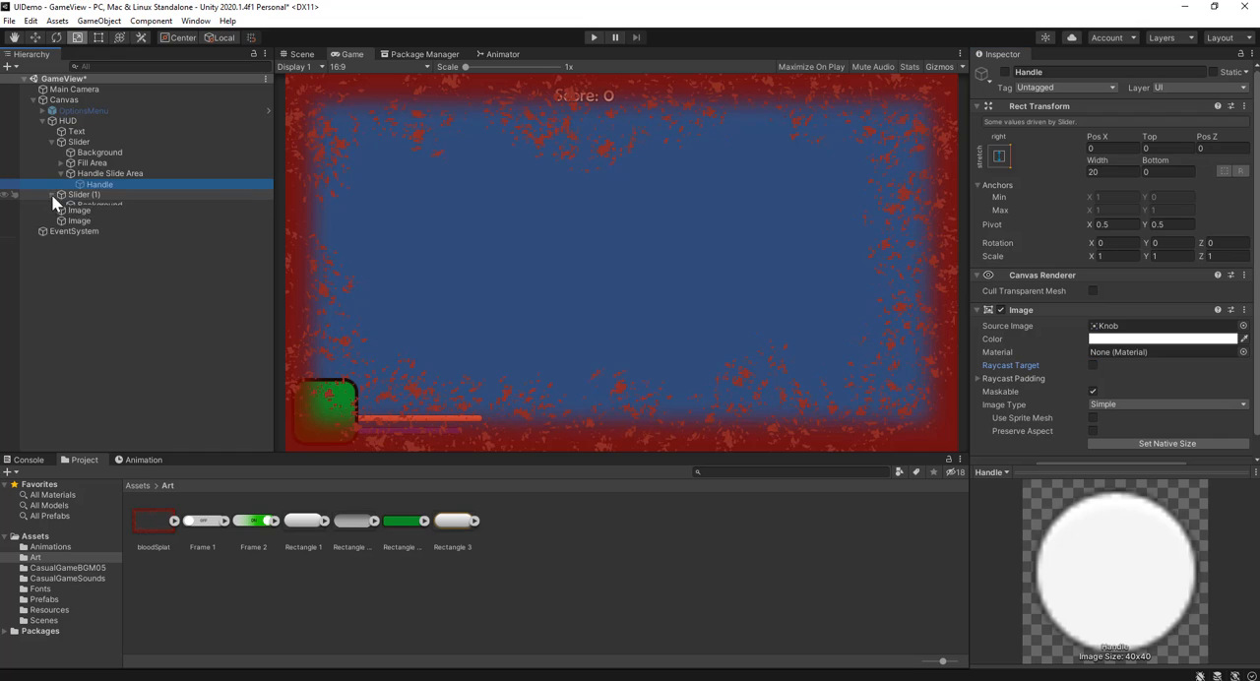
click(60, 224)
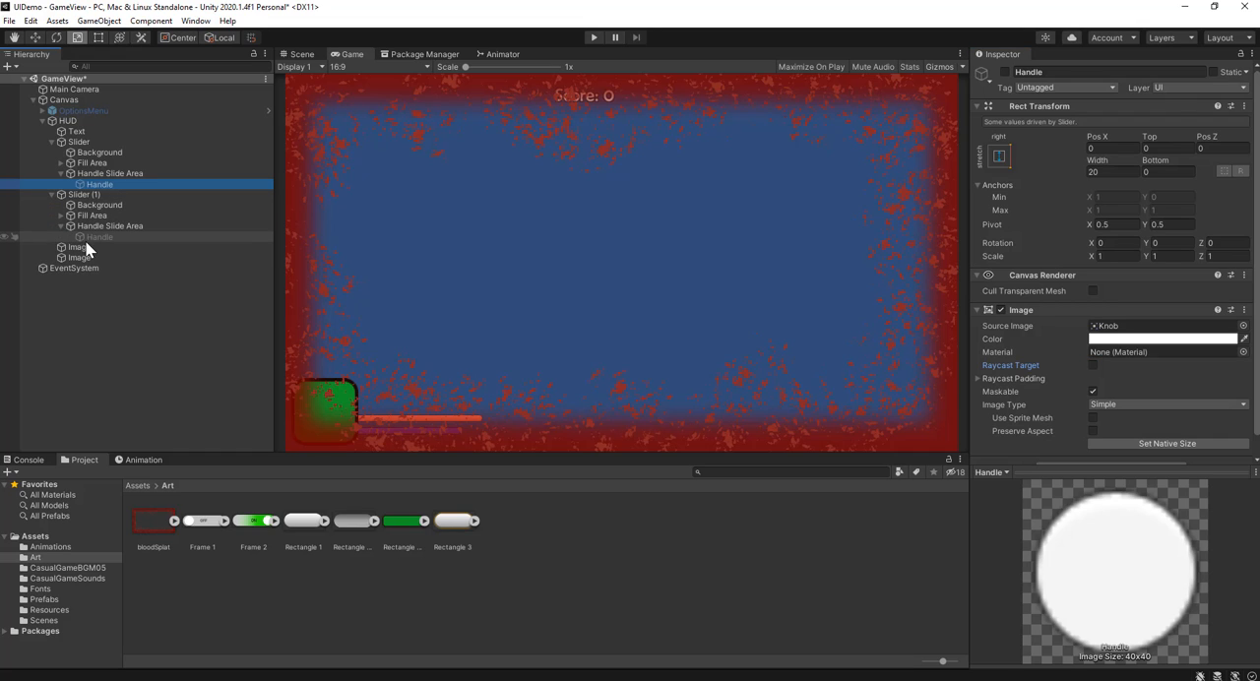
click(86, 241)
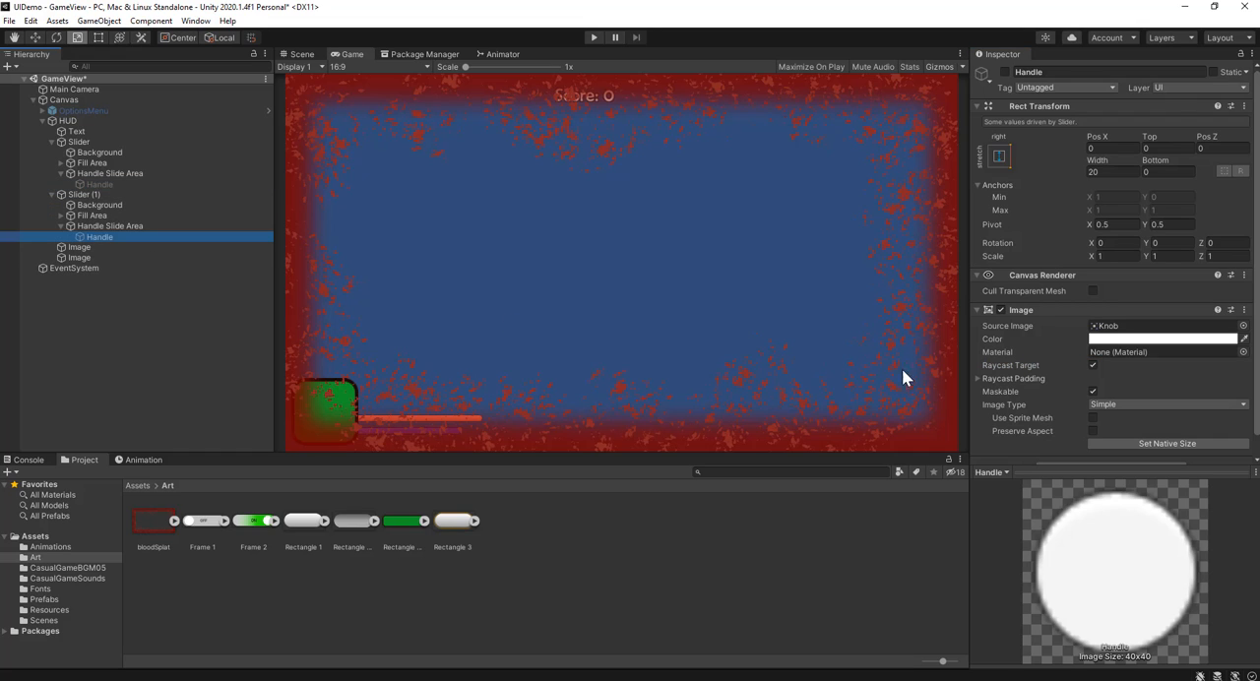
click(1092, 365)
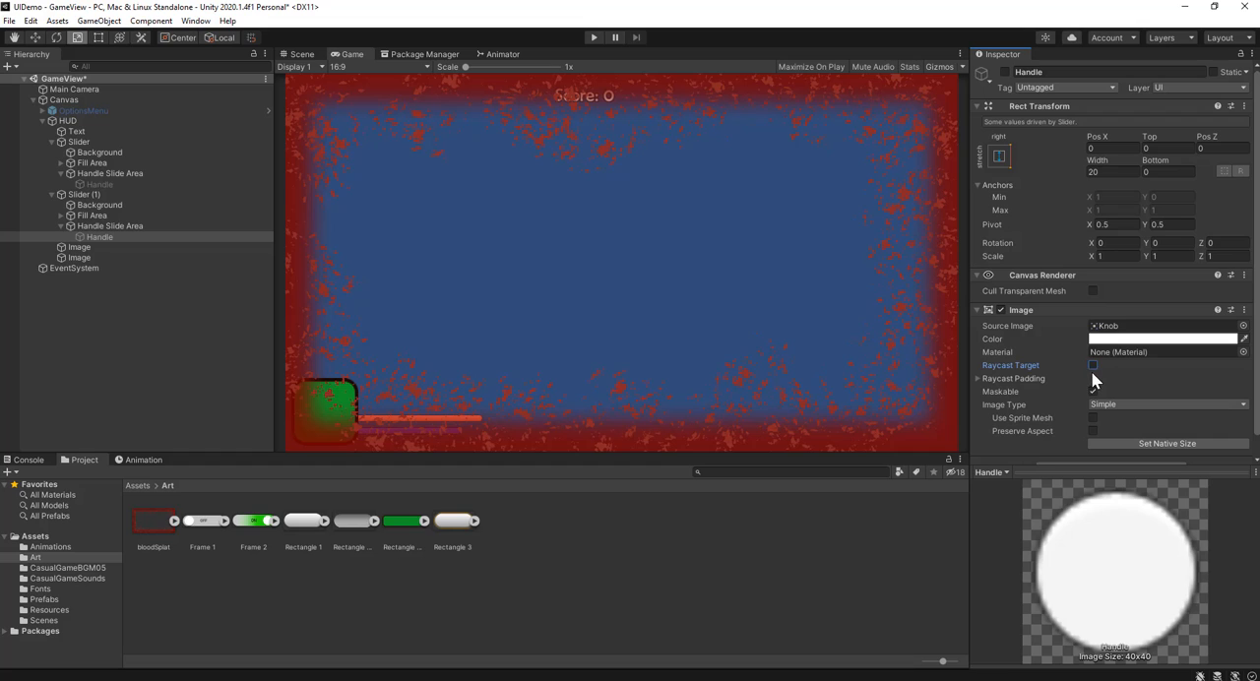
click(60, 226)
click(51, 195)
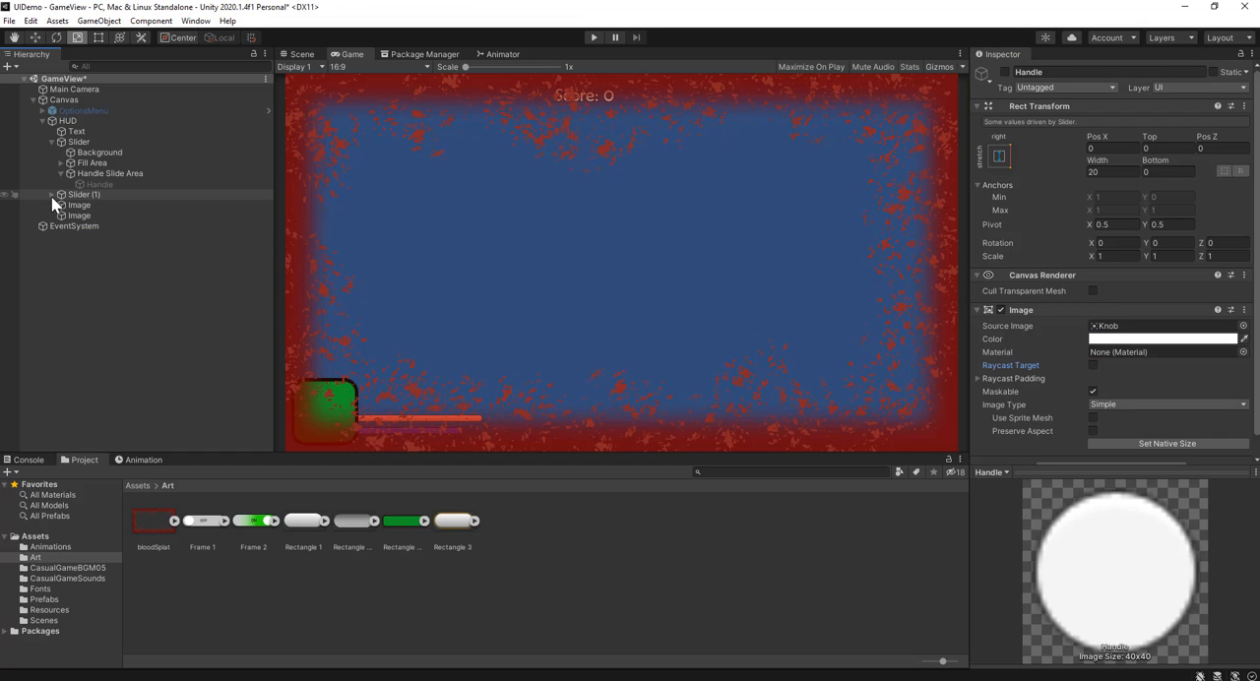
click(52, 142)
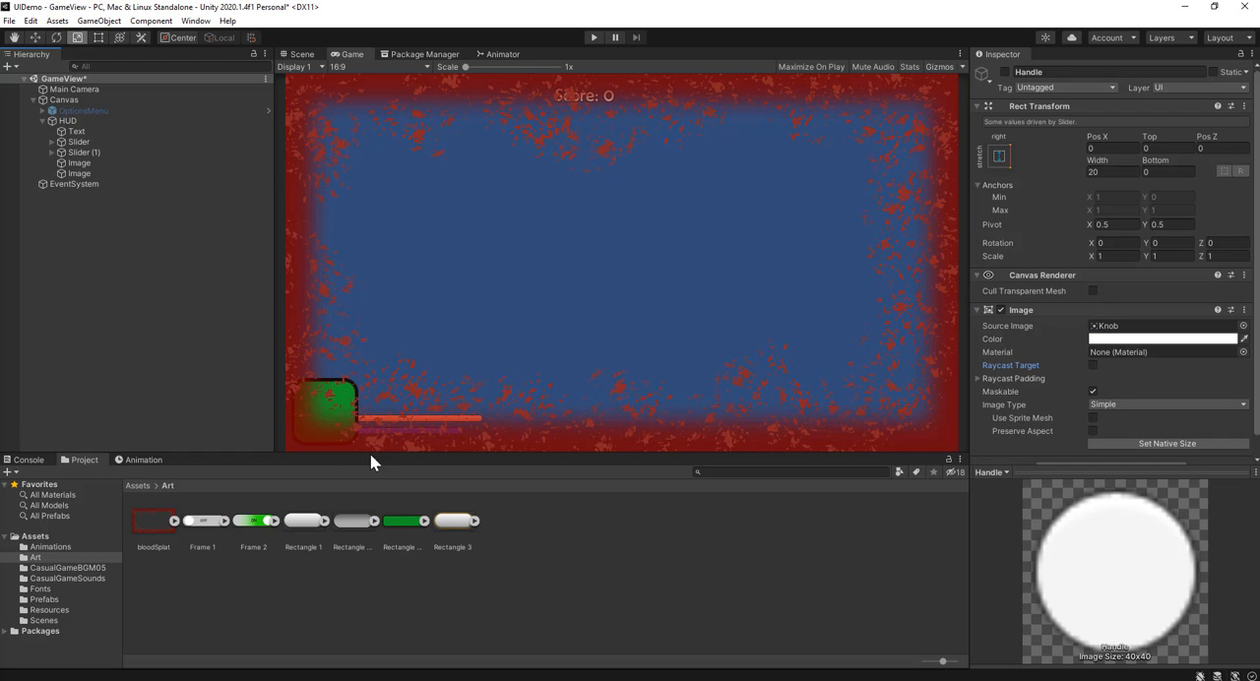
Step: Rename the blood splat image object as BloodSplat
click(79, 173)
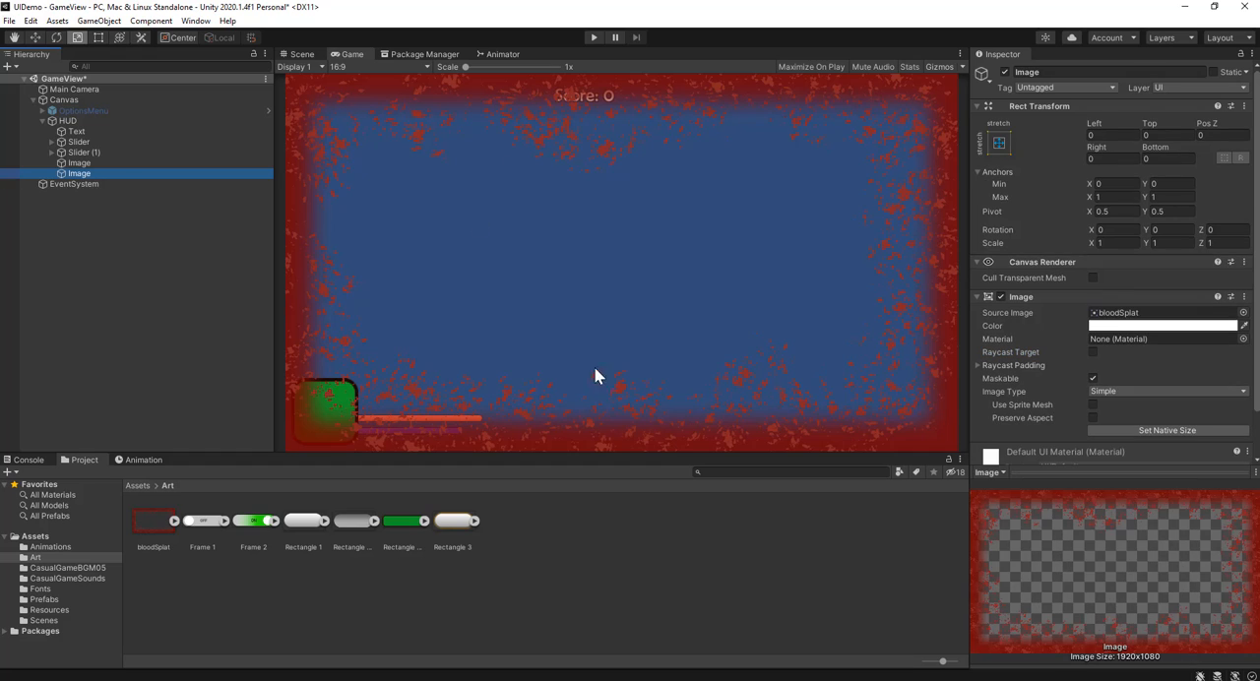
click(93, 170)
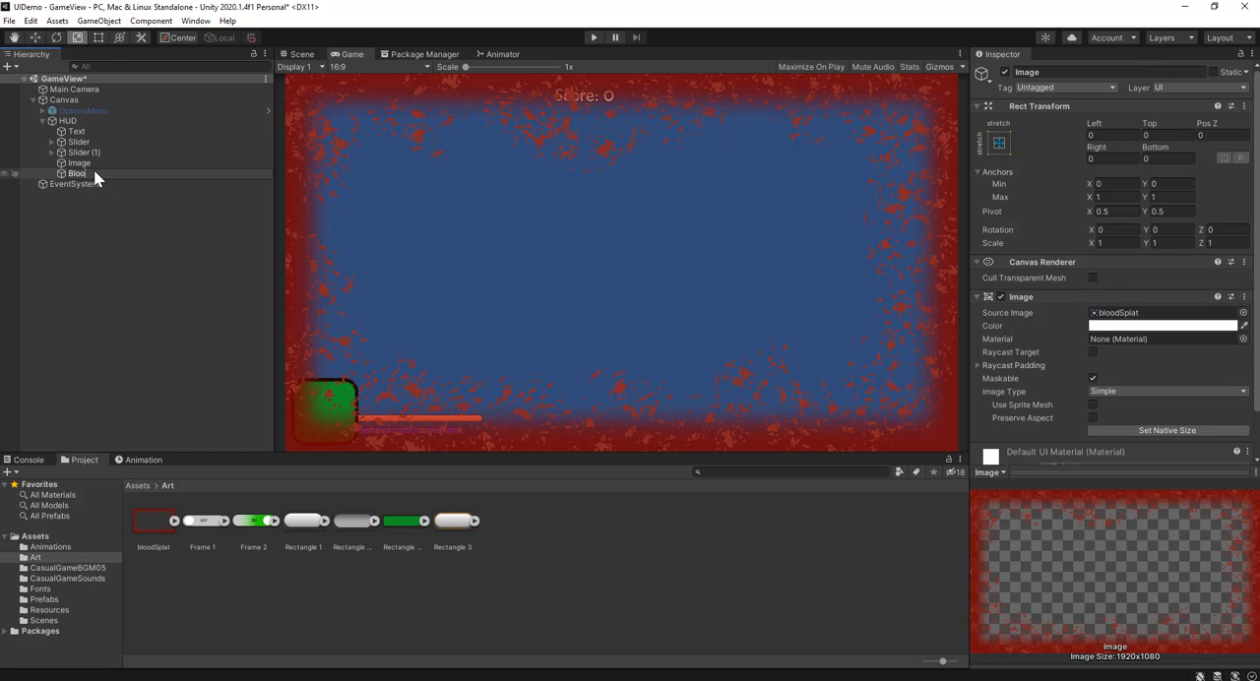
text(BloodSplat)
key(Return)
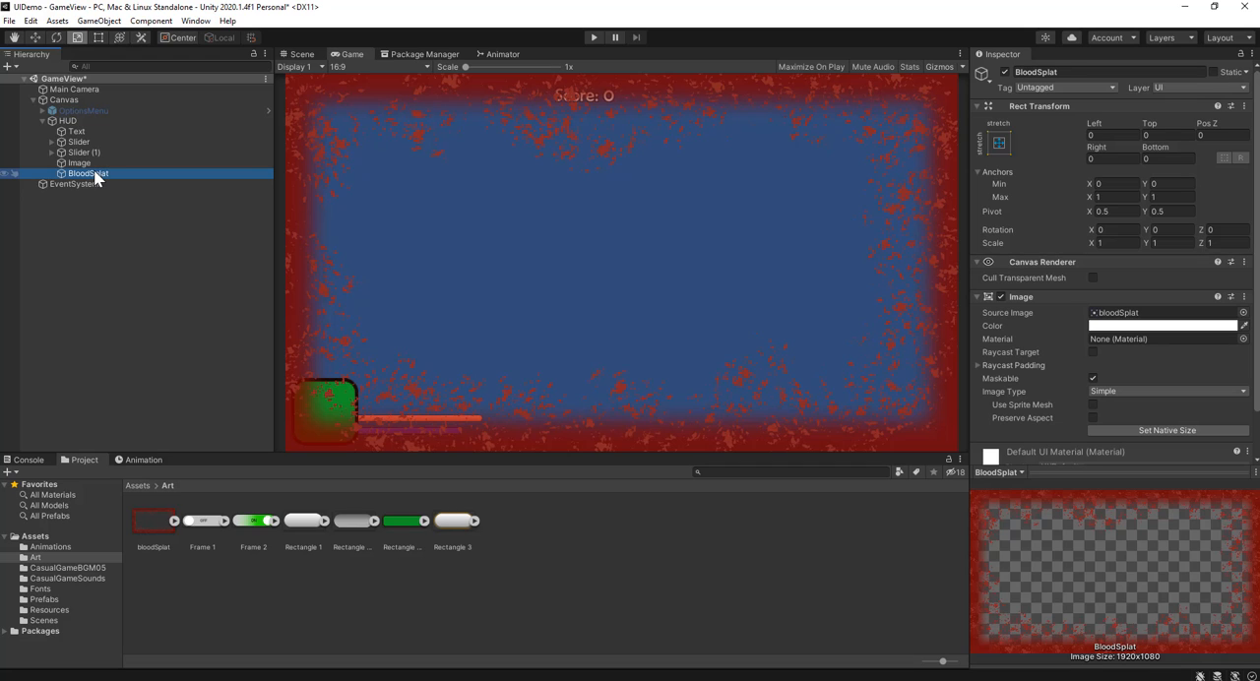
Step: Create a new animation clip named splatter in the Assets/Animations folder
click(140, 484)
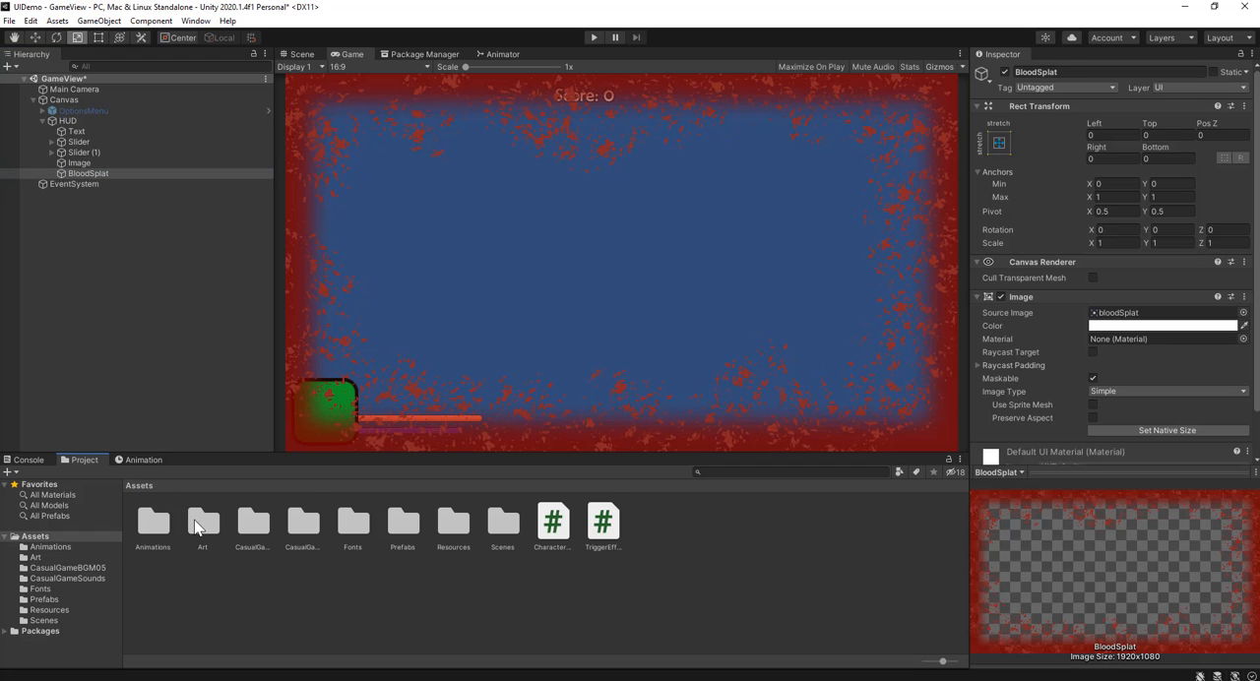
double_click(165, 525)
right_click(353, 623)
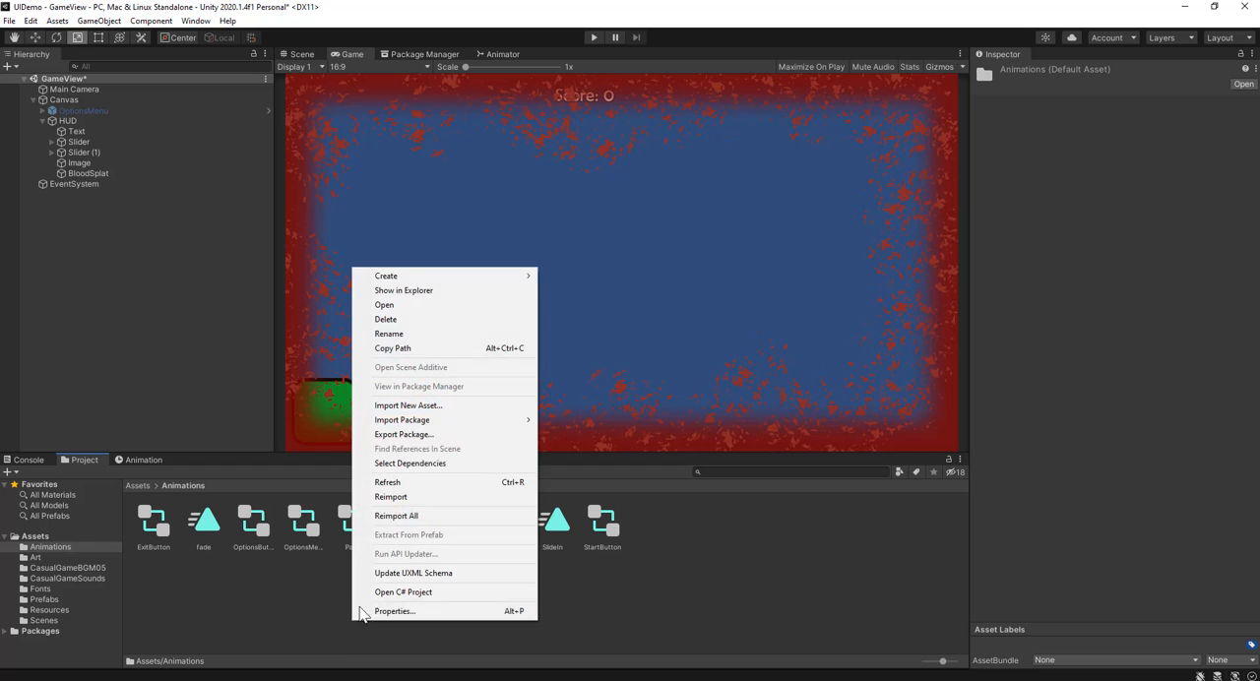
mouse_move(480, 278)
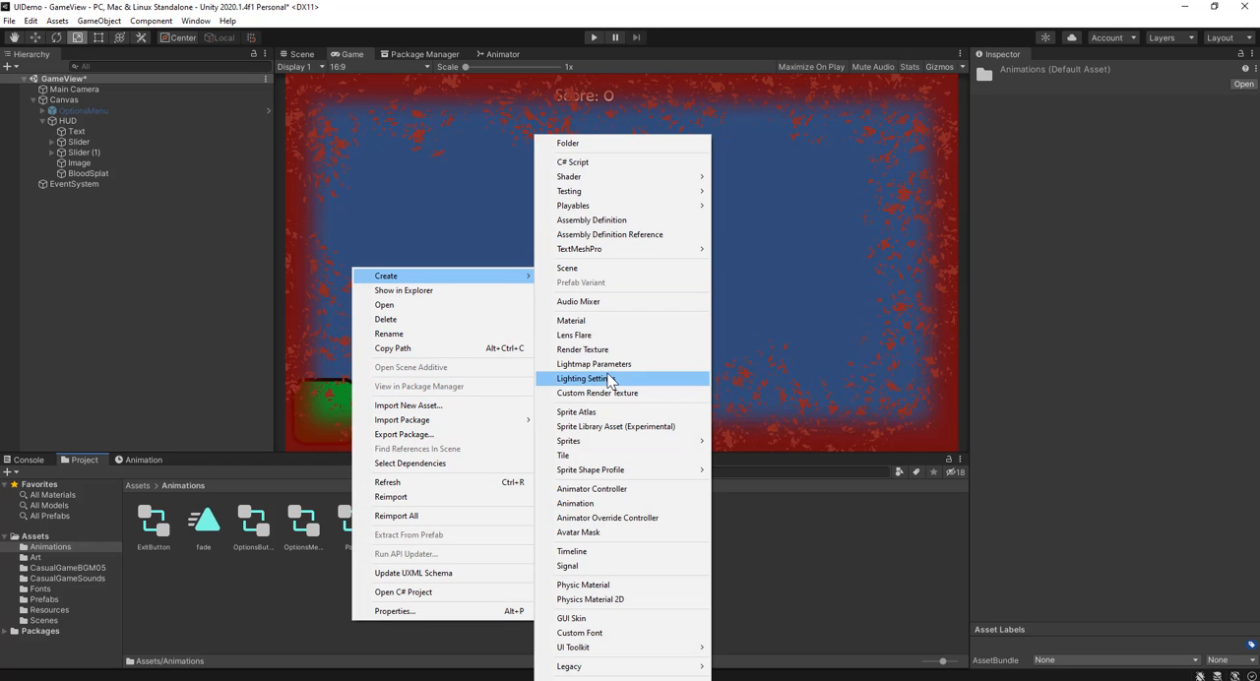
click(644, 504)
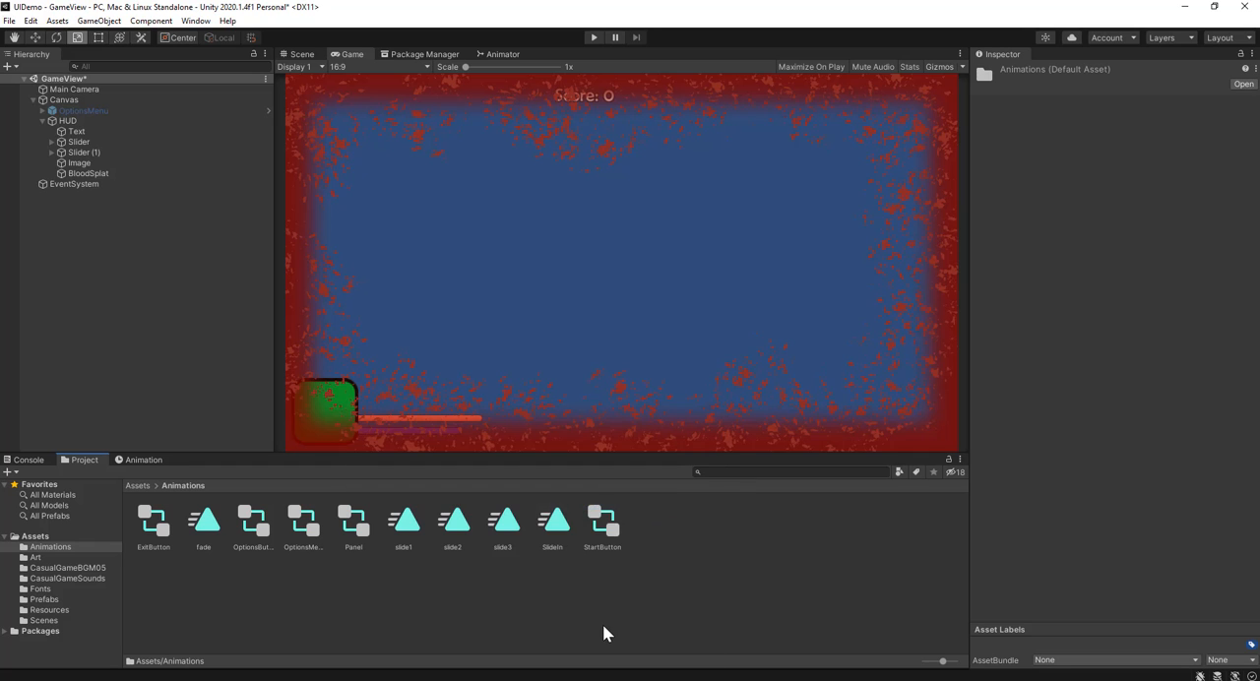
text(splatter)
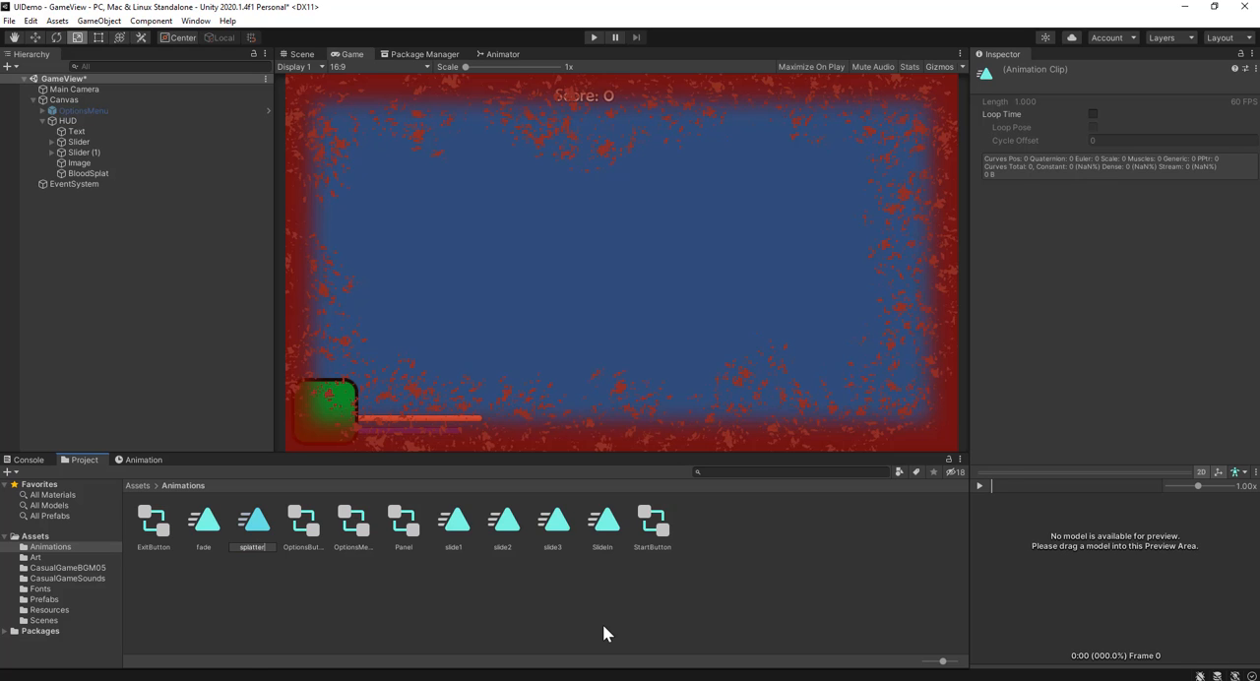
key(Return)
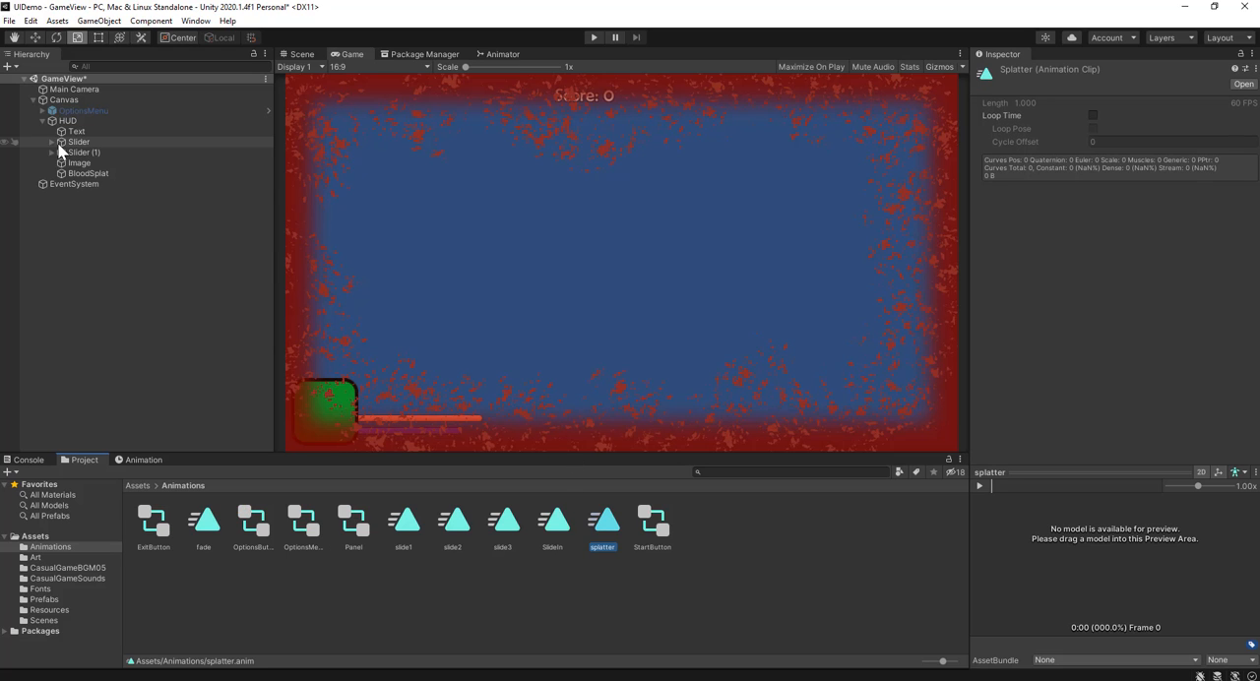
Step: Assign the splatter animation clip to the BloodSplat object and show its Animator component in full
click(88, 174)
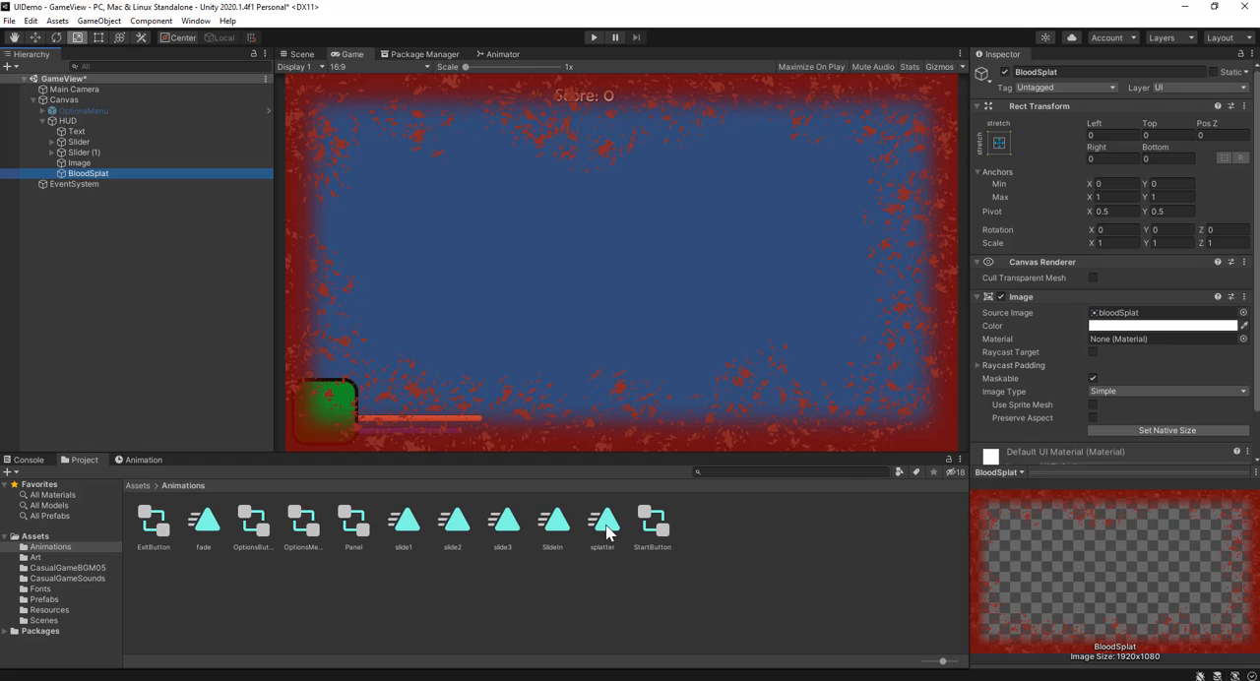
drag(604, 521, 81, 173)
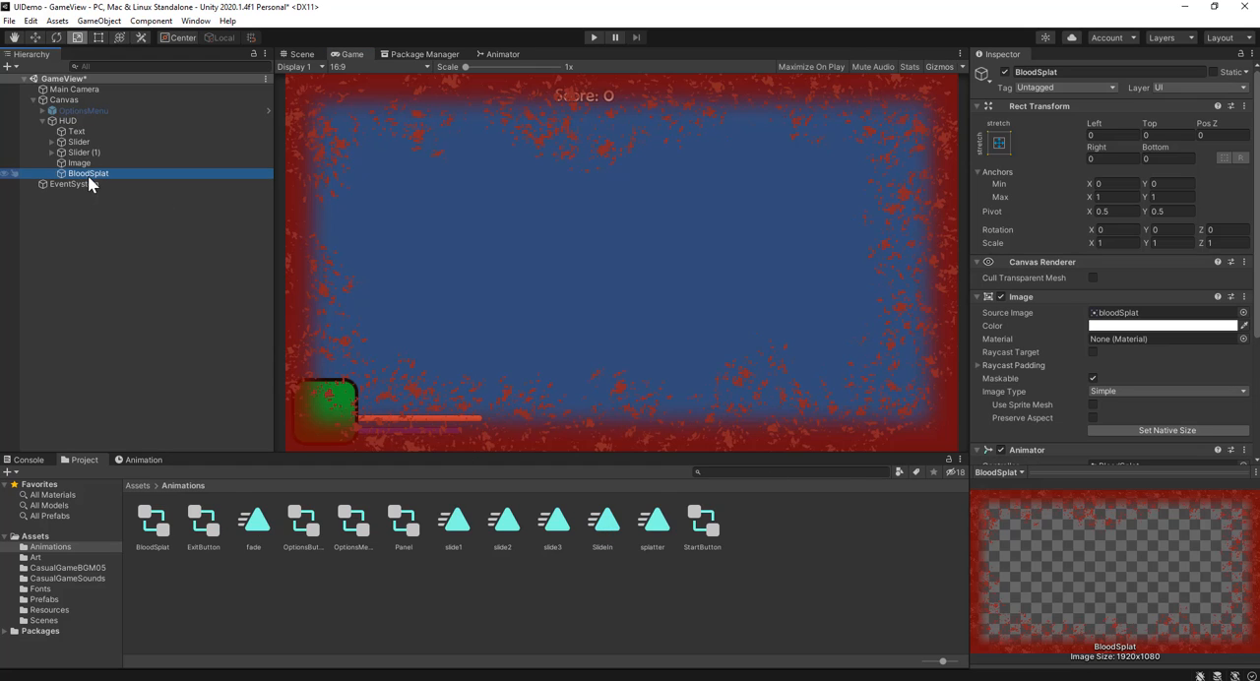
click(1090, 479)
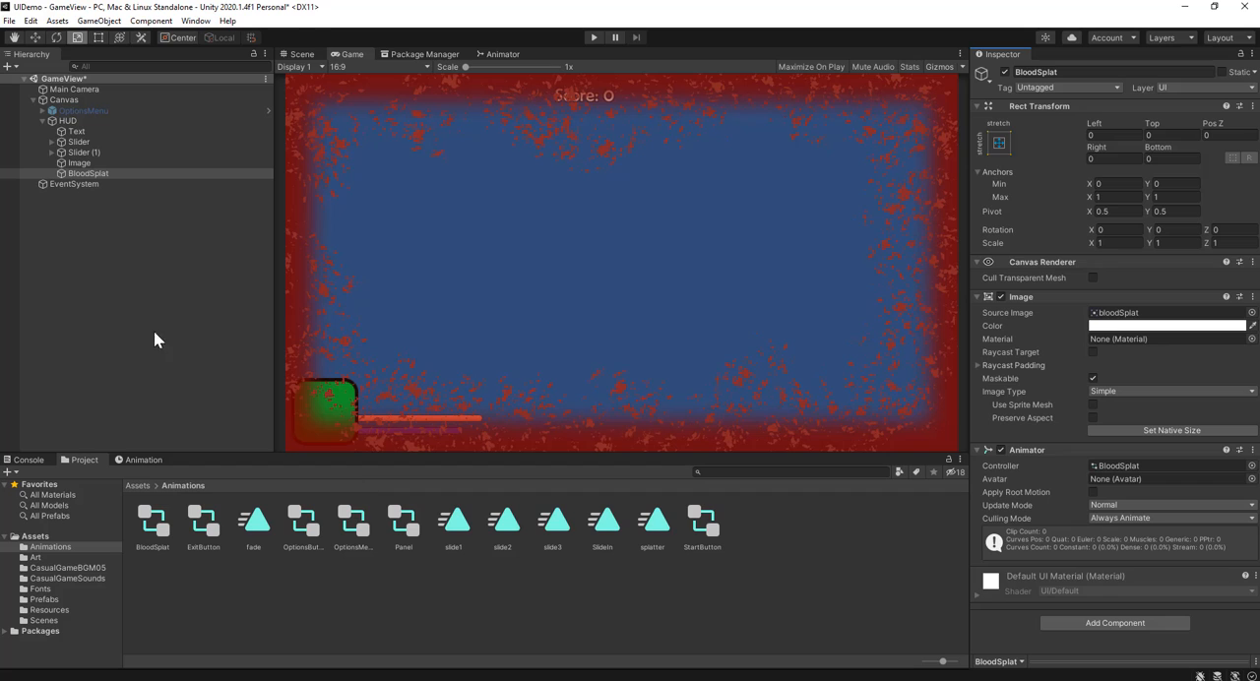
Step: Add the BloodSplat Image Color property to the splatter clip and expand its colour channels
click(144, 461)
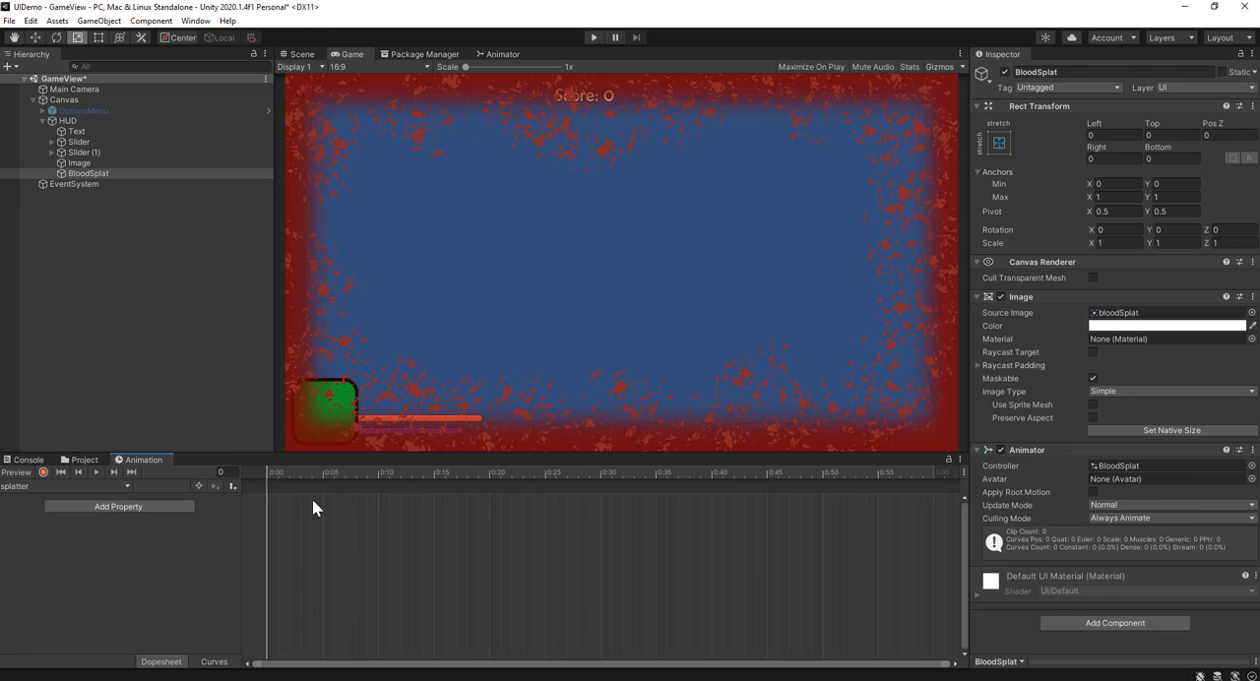
click(147, 510)
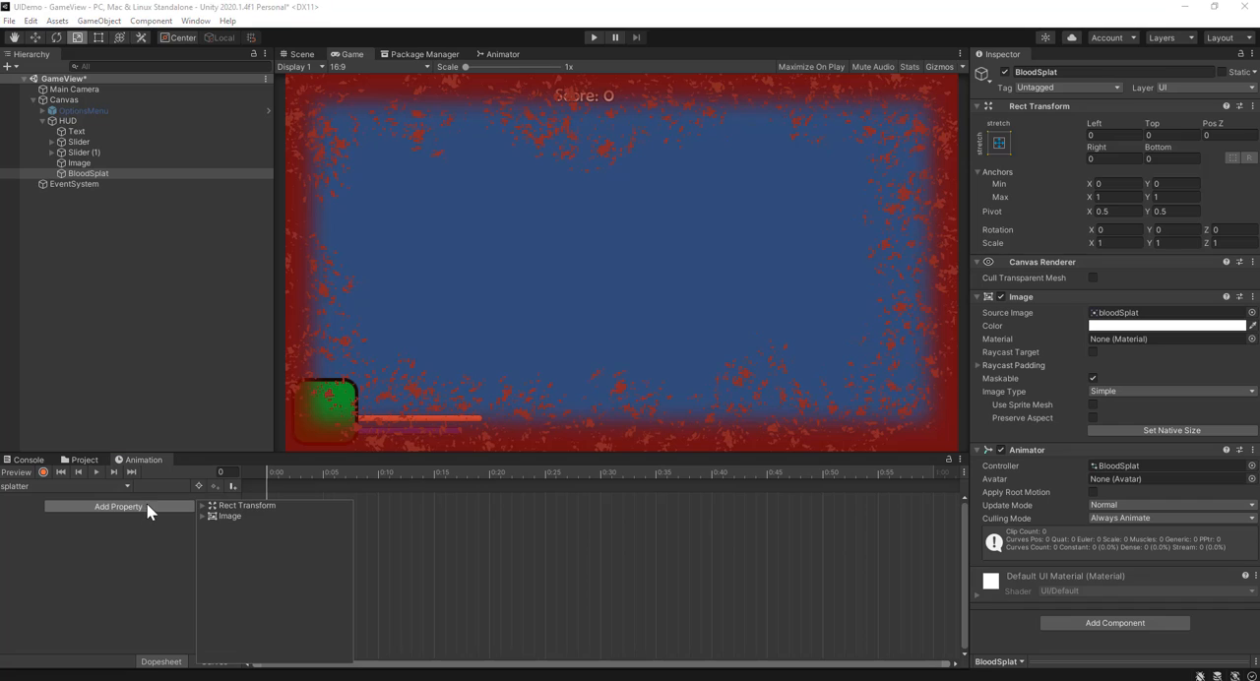
click(201, 517)
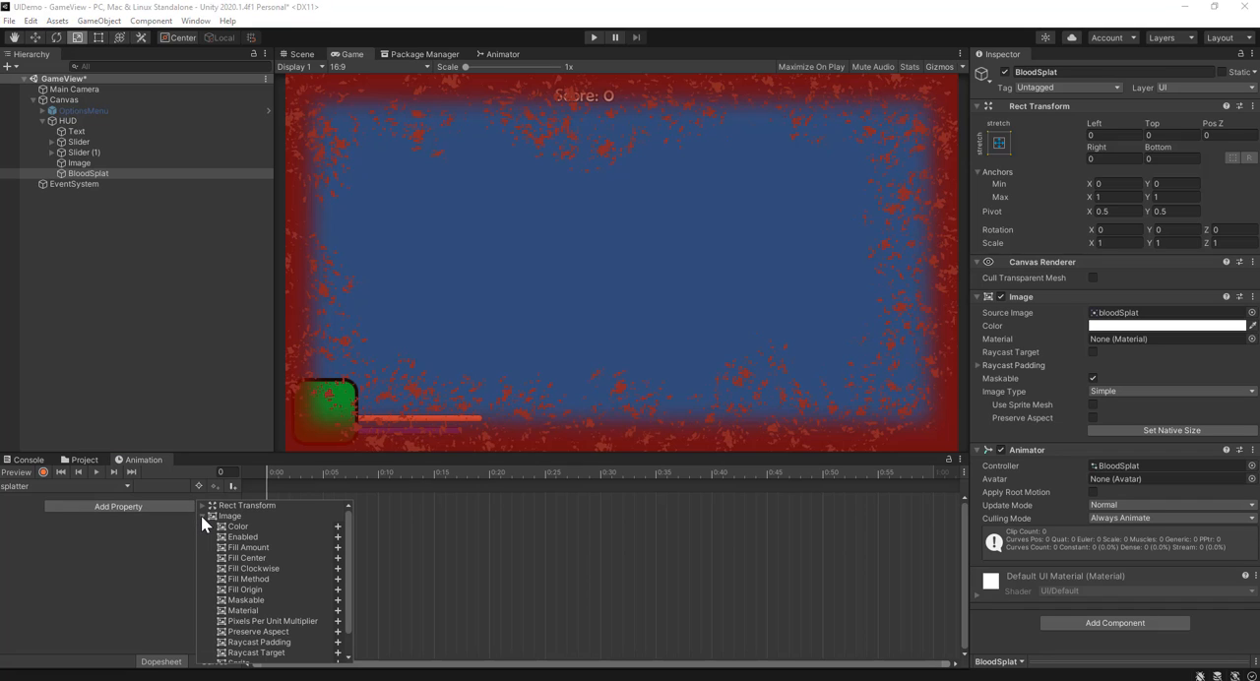
click(338, 526)
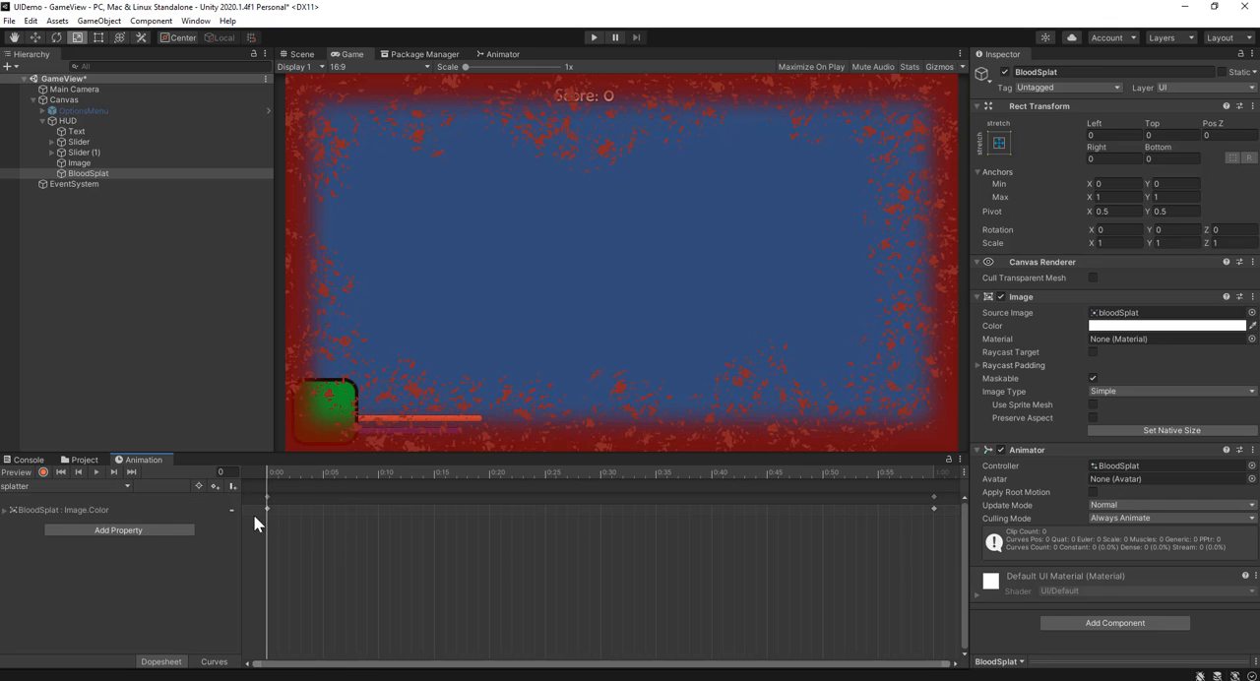
click(6, 511)
Step: Add a keyframe for all colour channels at 0:30 in the splatter clip
click(186, 557)
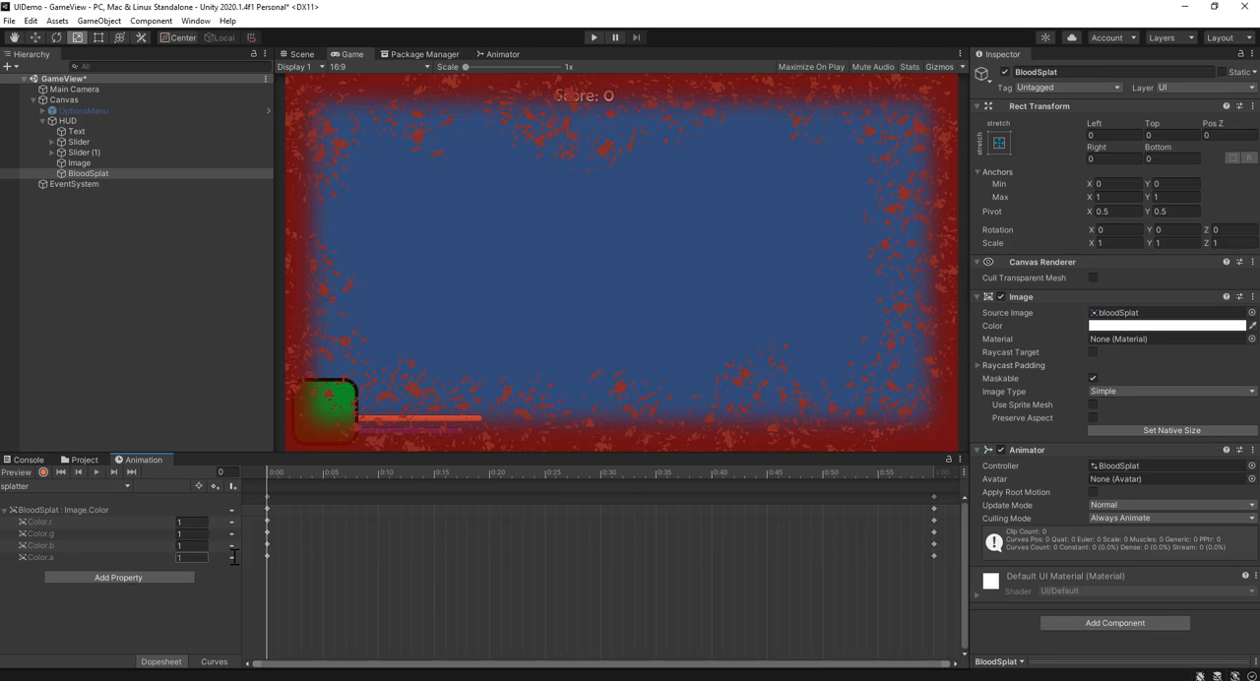
drag(515, 475, 601, 478)
right_click(600, 499)
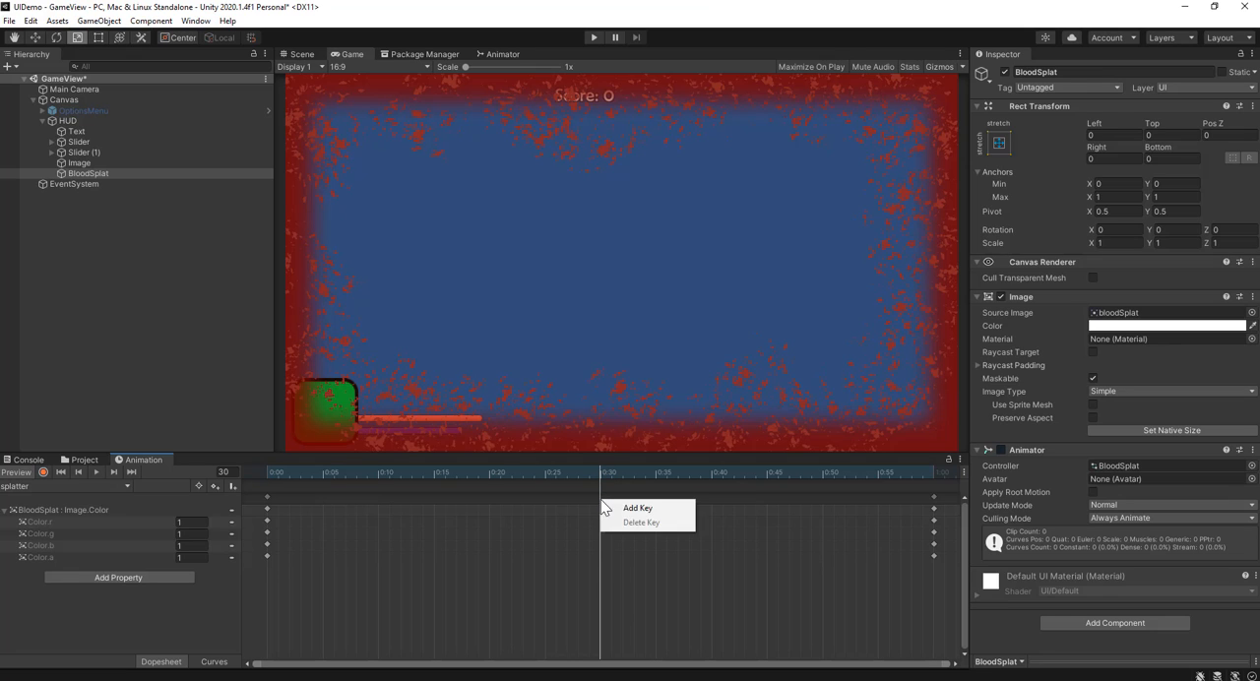
click(630, 506)
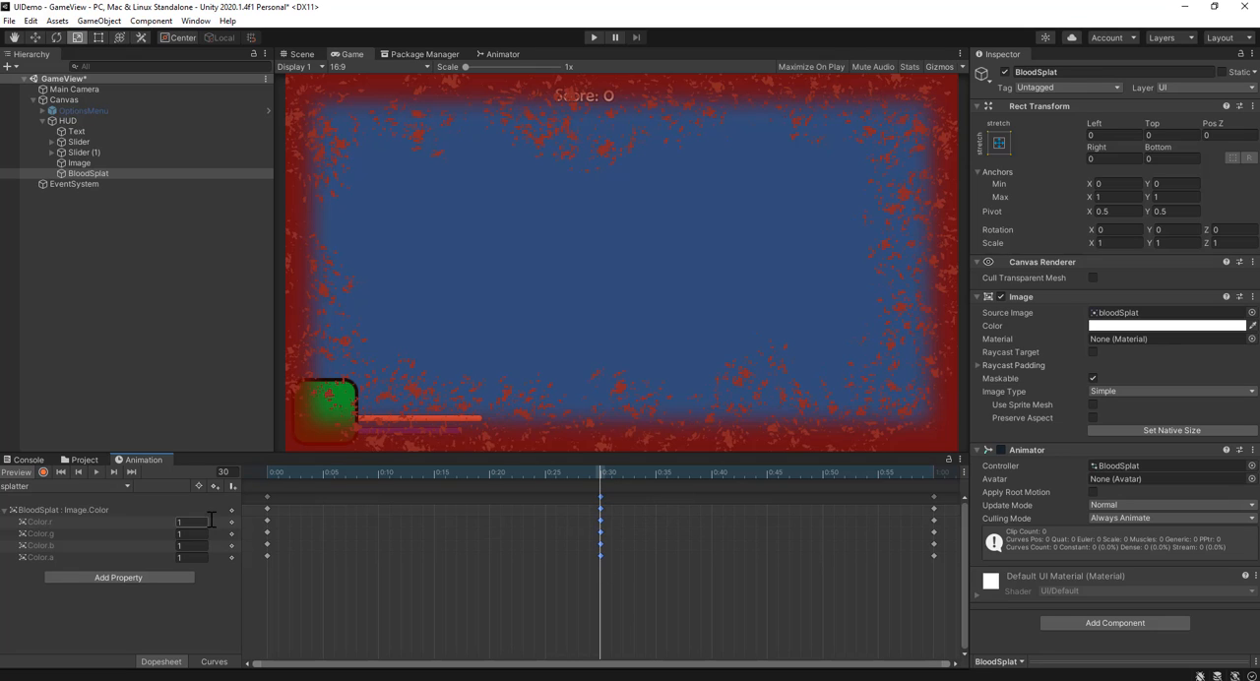
Step: Delete the colour keyframes at 0:00 and set Color.a to 0 at that frame
drag(454, 477, 264, 473)
click(266, 496)
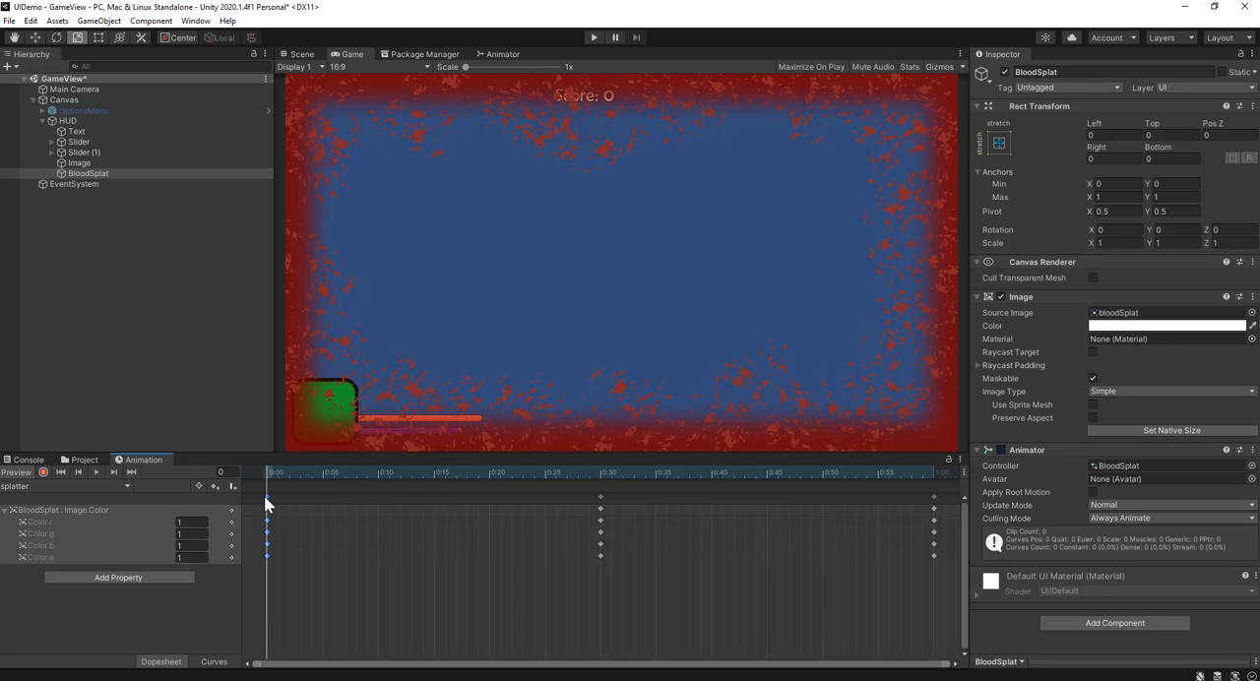
key(Delete)
click(192, 557)
text(0)
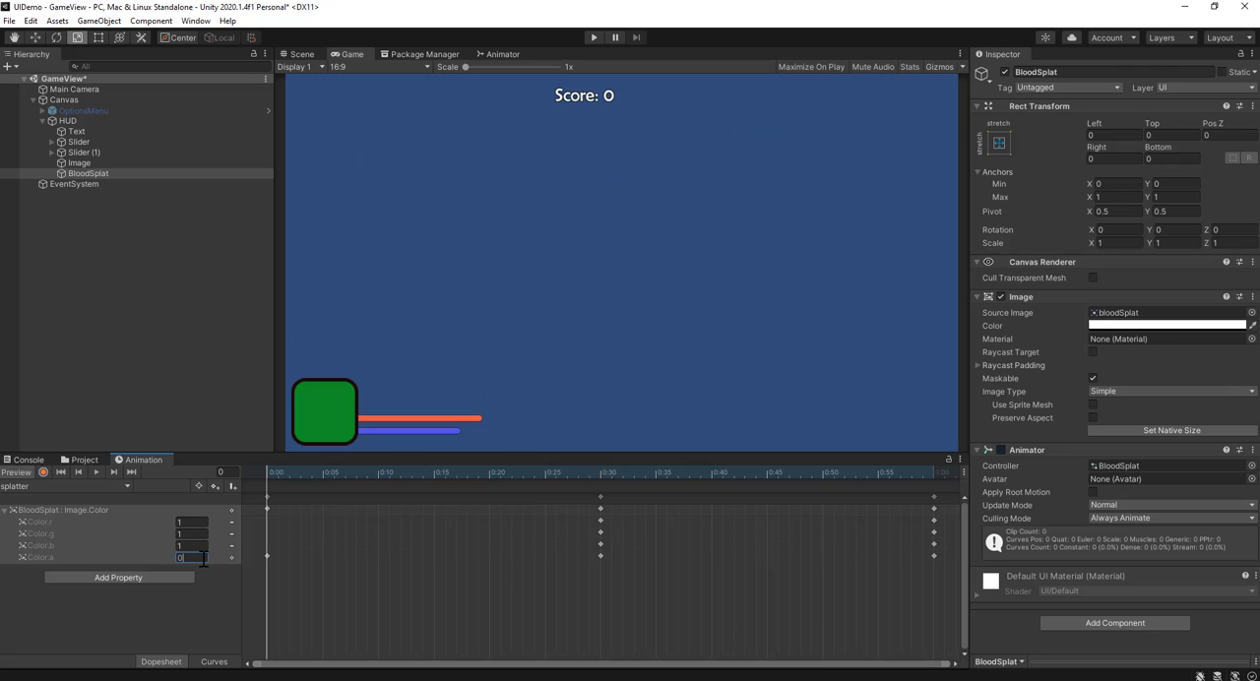
Step: Delete the colour keyframes at frame 60 and set Color.a to 0 at that frame
drag(276, 480, 943, 530)
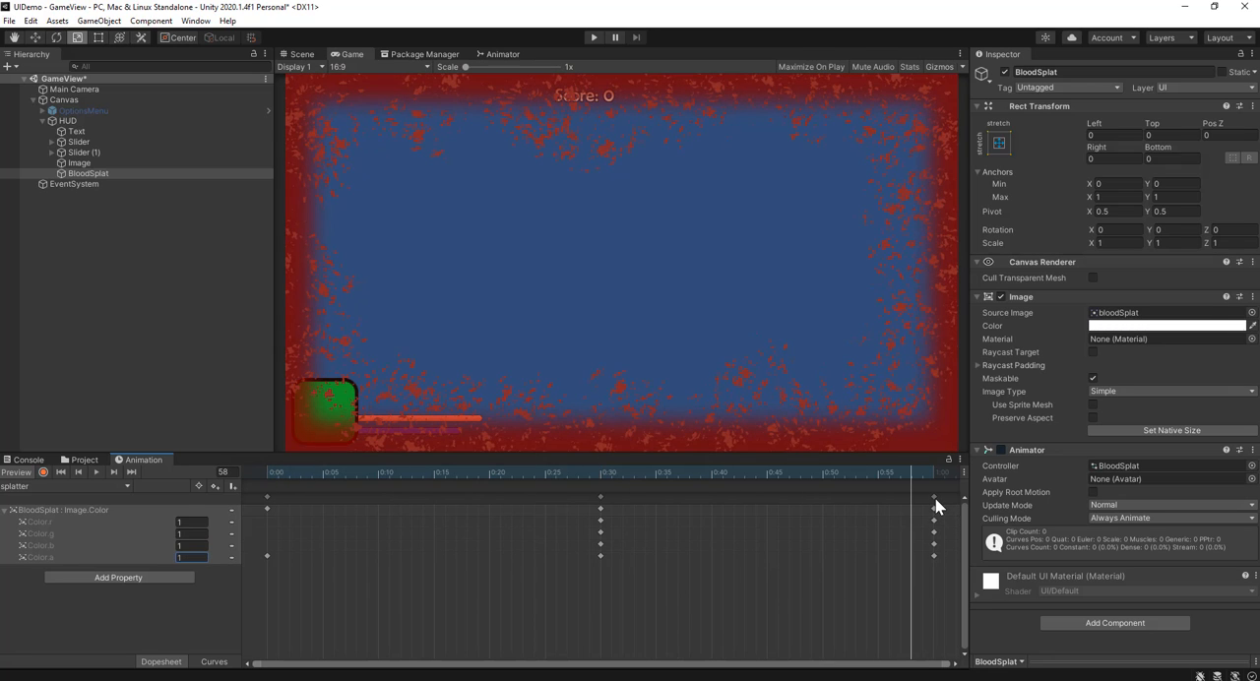
click(935, 498)
key(Delete)
click(929, 473)
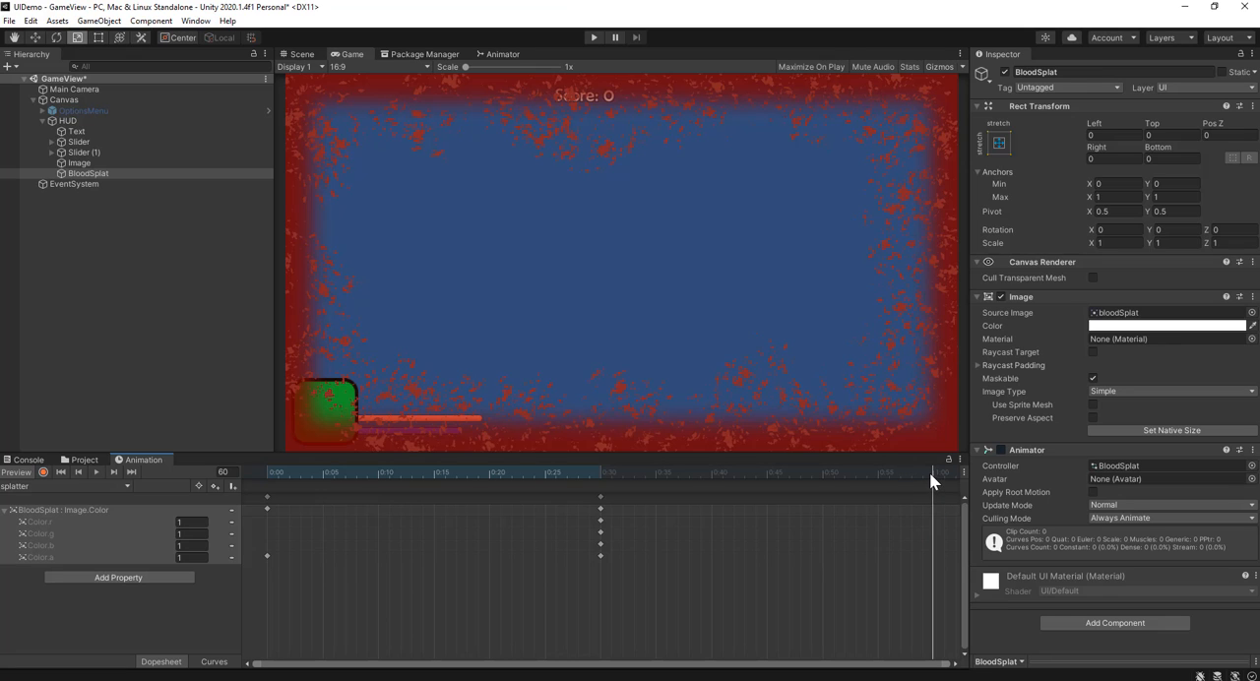
click(188, 557)
text(0)
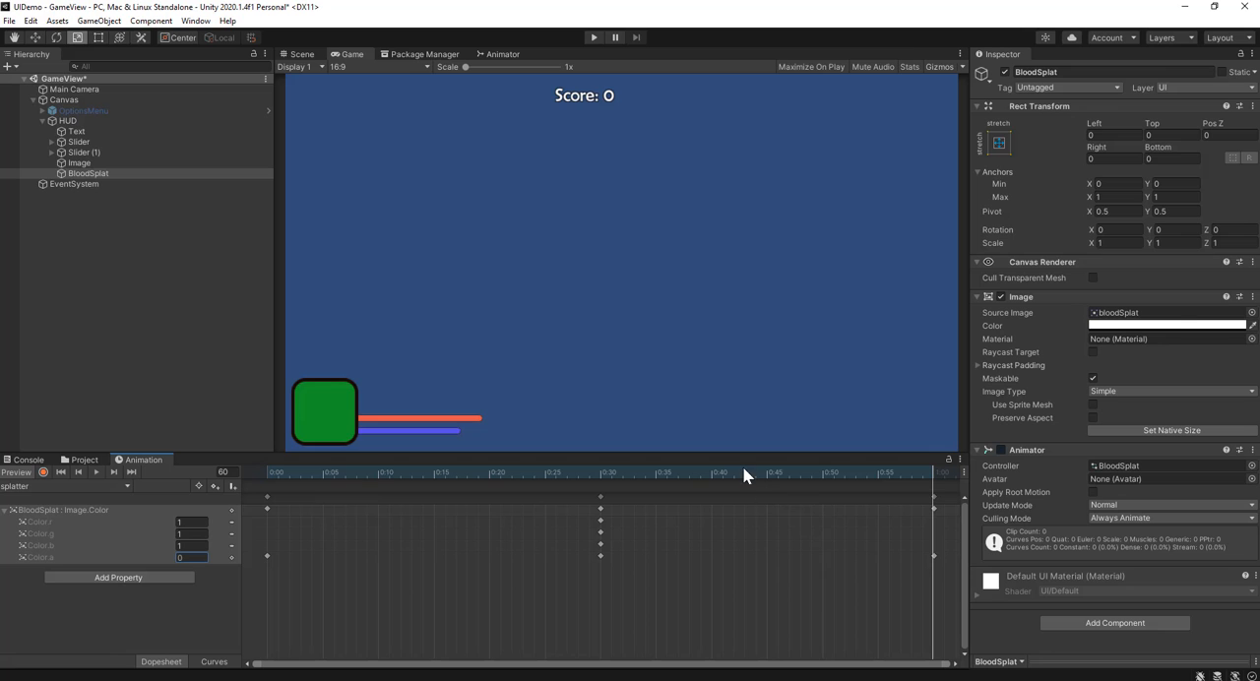
Step: Speed up the splatter fade by moving the middle keyframes to 0:20 and the last keyframes to 0:35, previewing the playback
drag(744, 472, 268, 468)
click(92, 471)
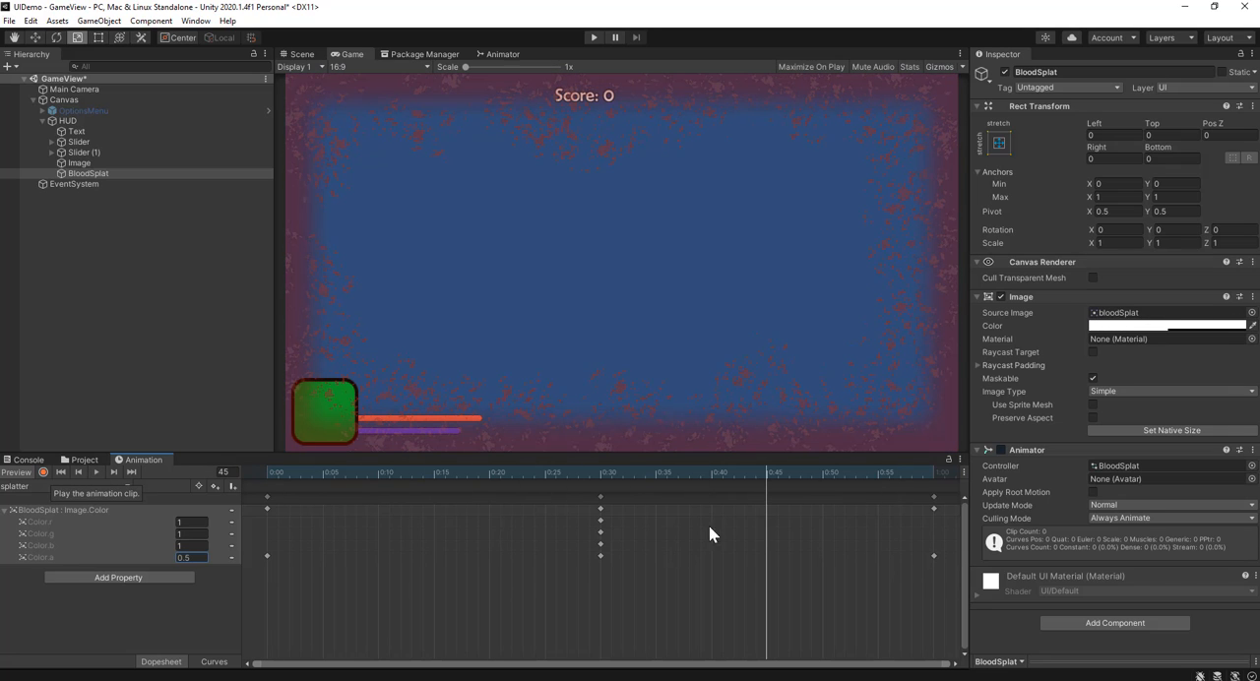
drag(598, 496, 490, 499)
drag(931, 496, 656, 499)
drag(509, 471, 278, 472)
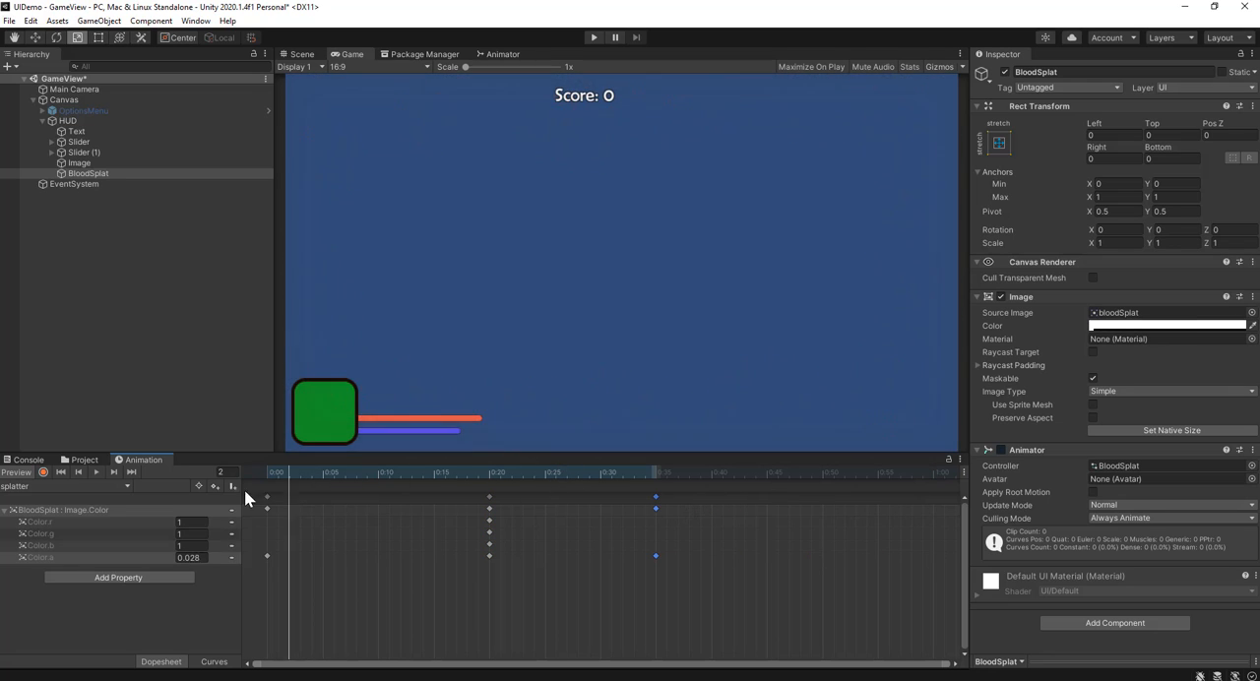
click(97, 472)
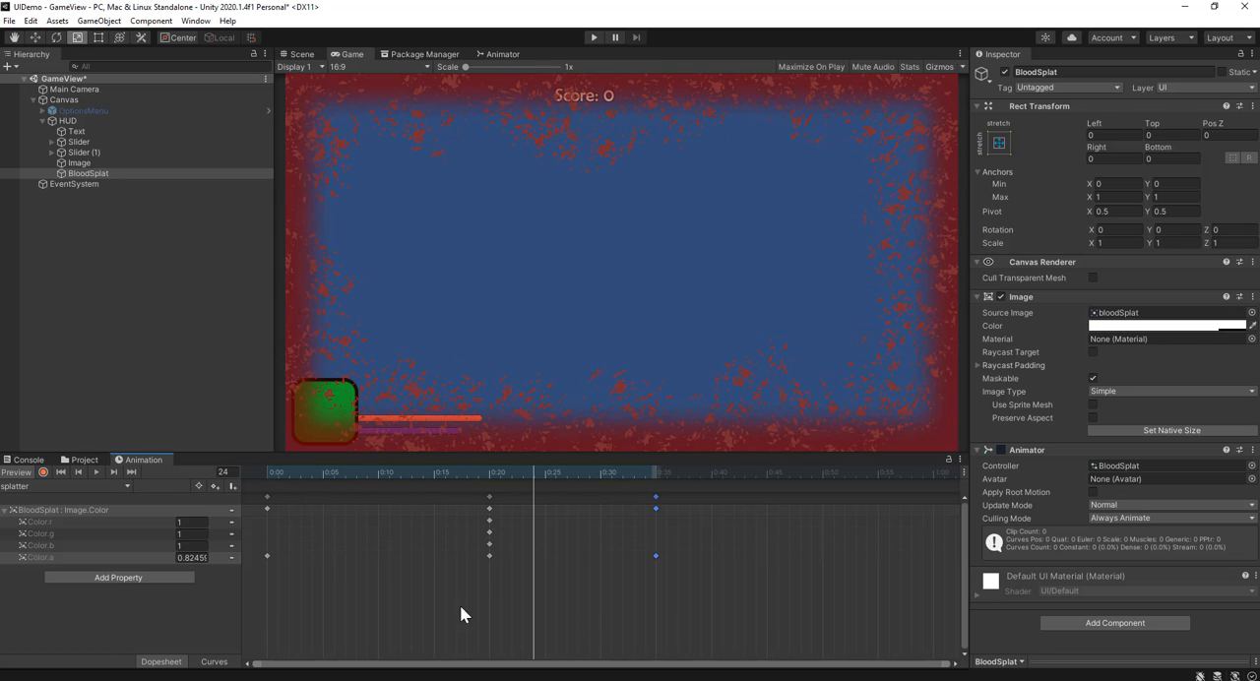
Step: Create a new C# script named hotkeys in the Assets folder
click(79, 460)
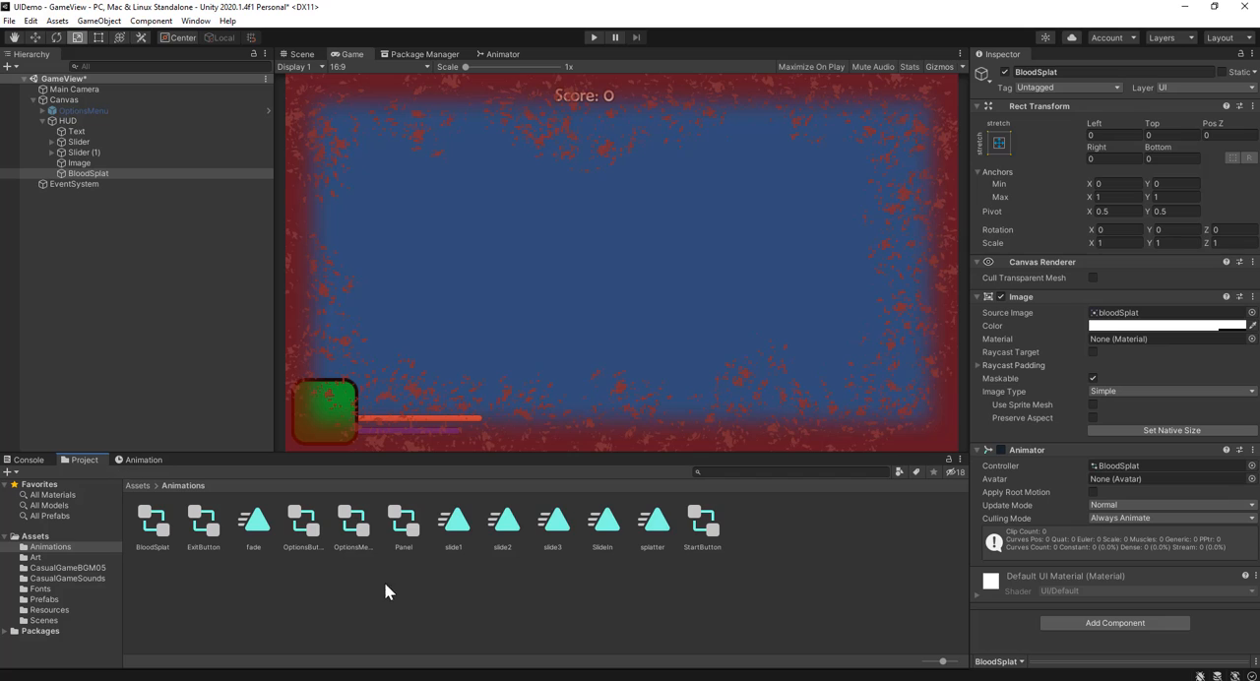
click(137, 485)
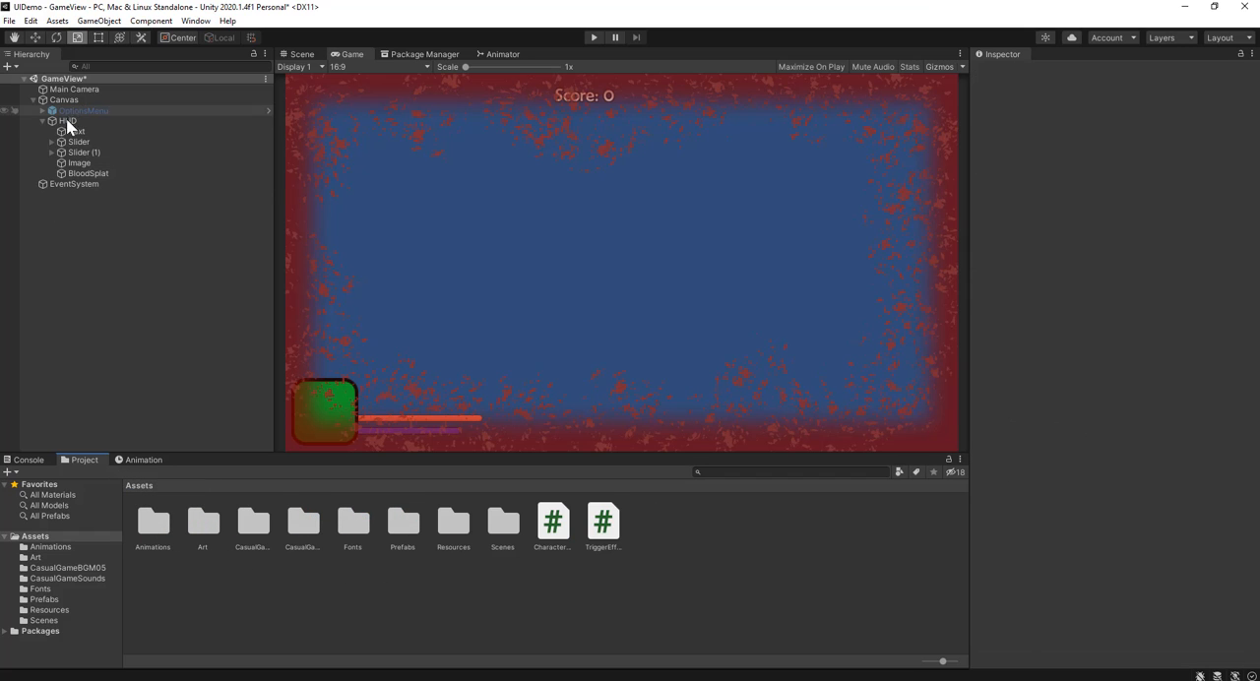
right_click(454, 590)
mouse_move(524, 247)
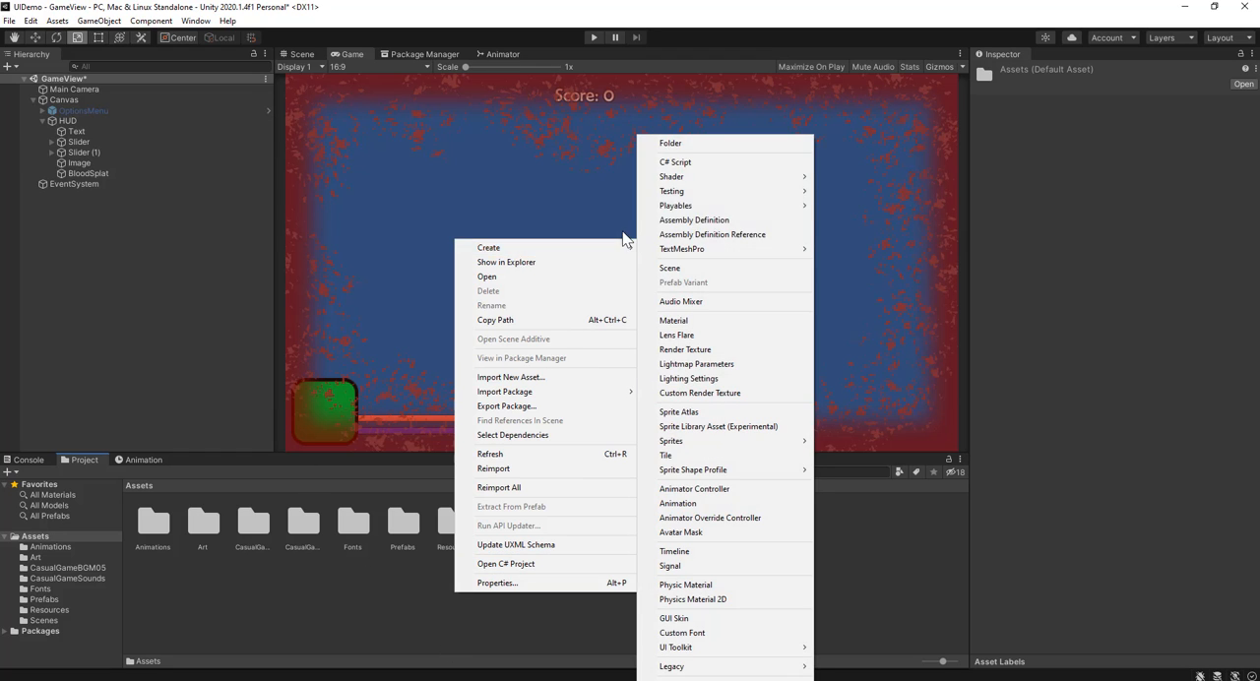
click(708, 162)
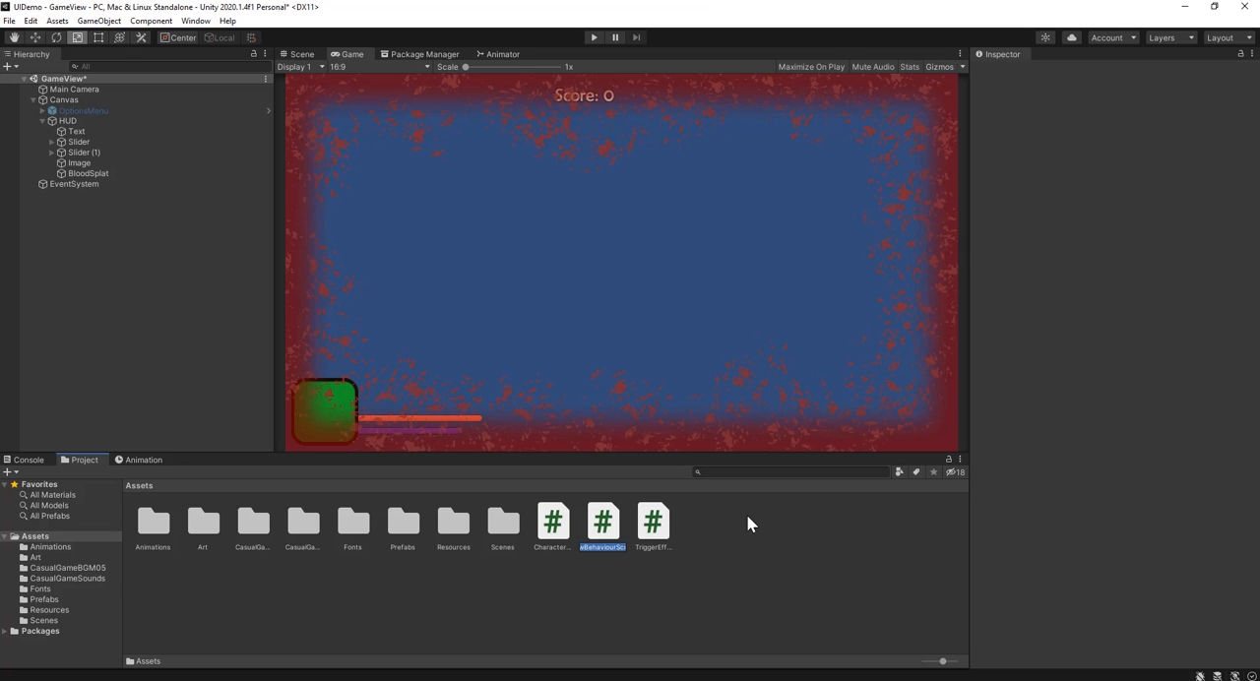
text(hotkeys)
key(Return)
click(598, 618)
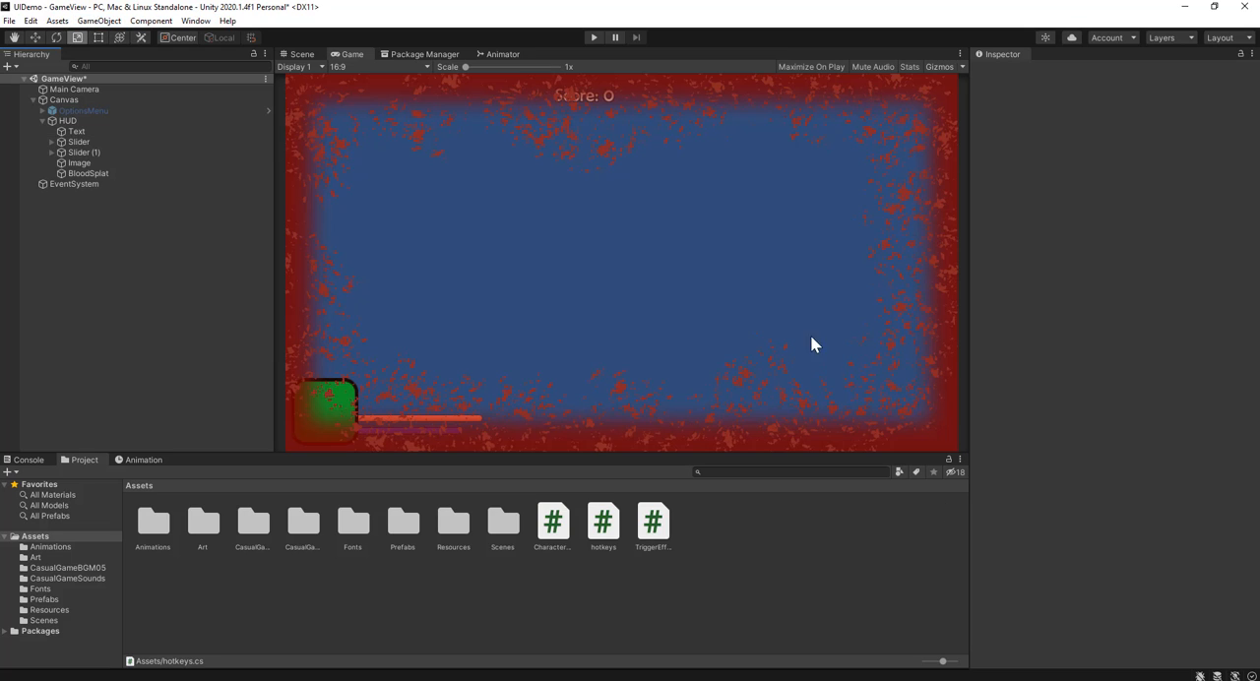
Step: Create an empty game object named HotKeys in the scene and attach the hotkeys script to it
click(98, 21)
click(108, 36)
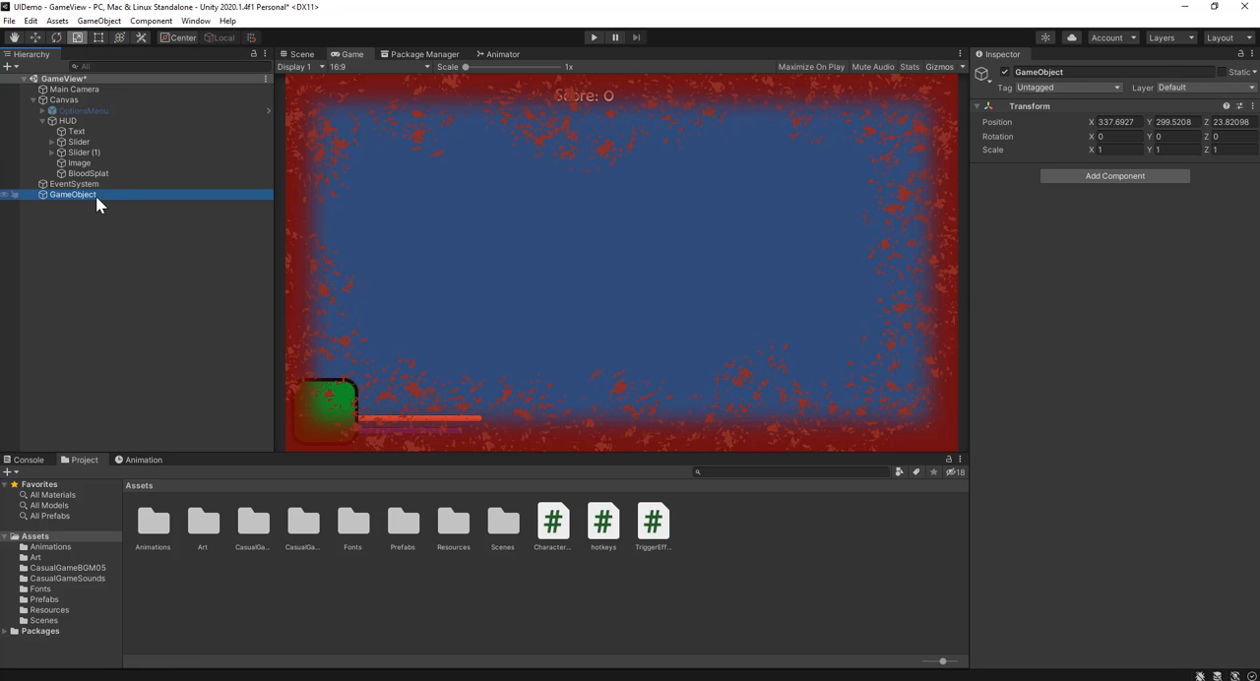
key(F2)
text(H)
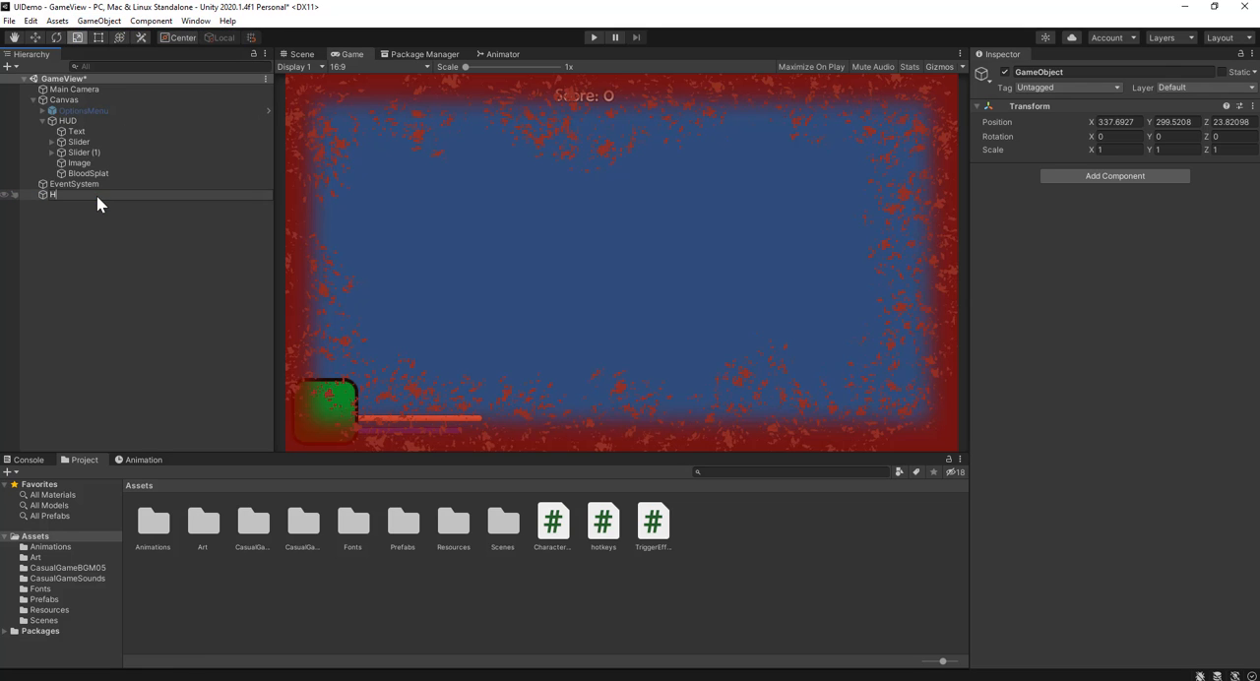
text(otKeys)
key(Return)
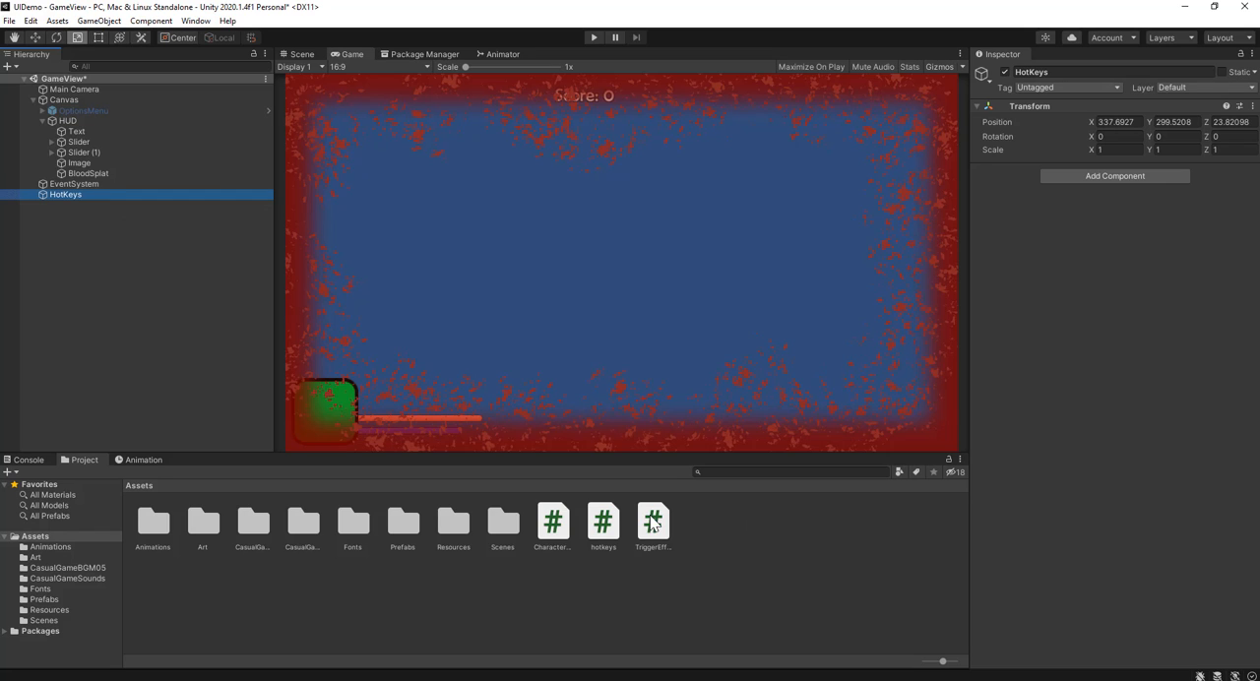
drag(603, 522, 100, 193)
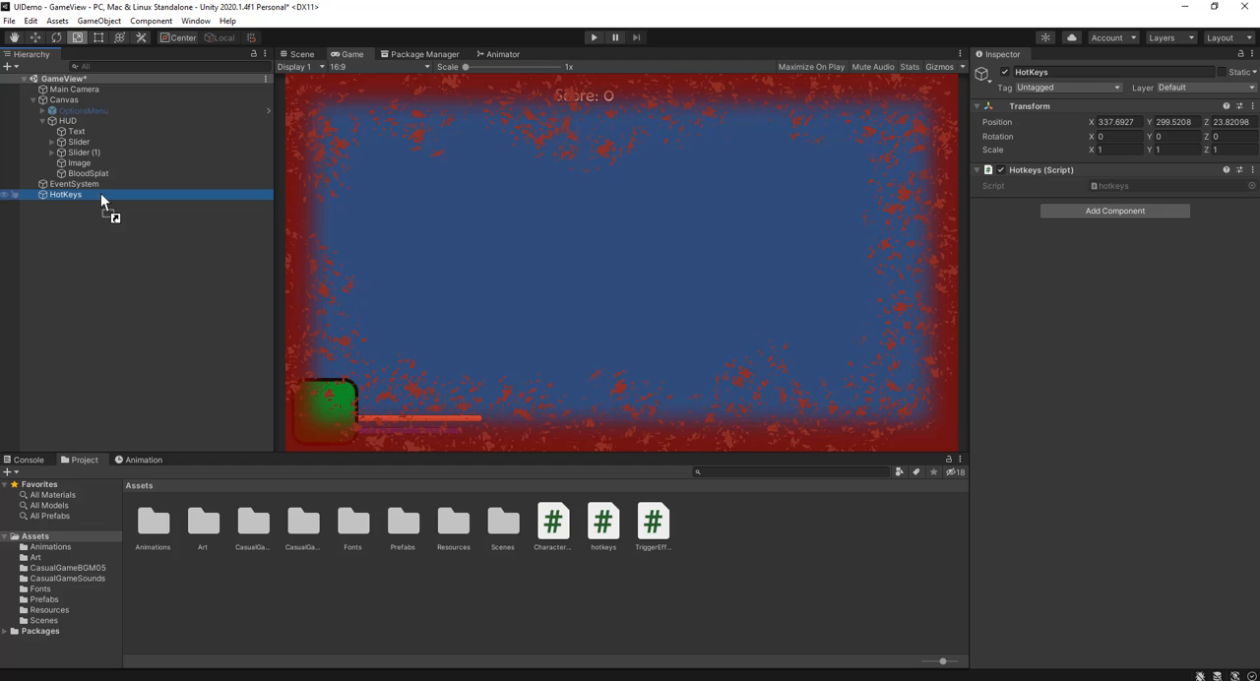
Step: Open the hotkeys script in Visual Studio and start an if condition with Input.GetKeyDown inside Update
double_click(603, 522)
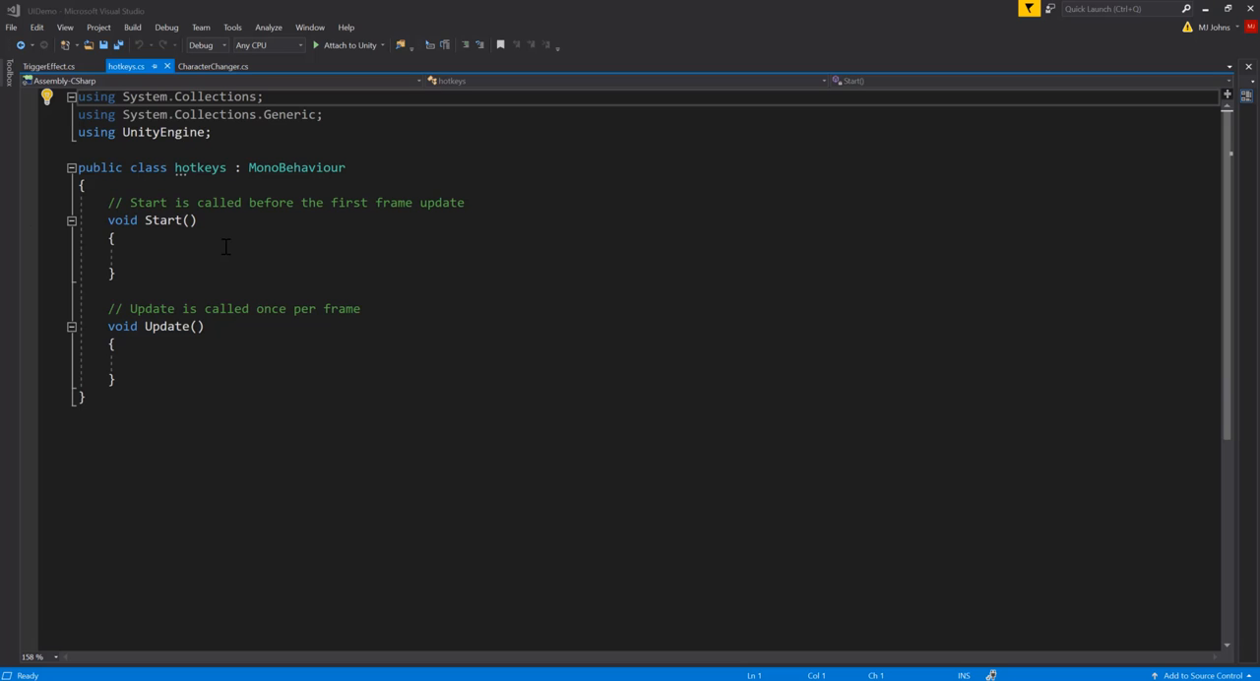
click(212, 361)
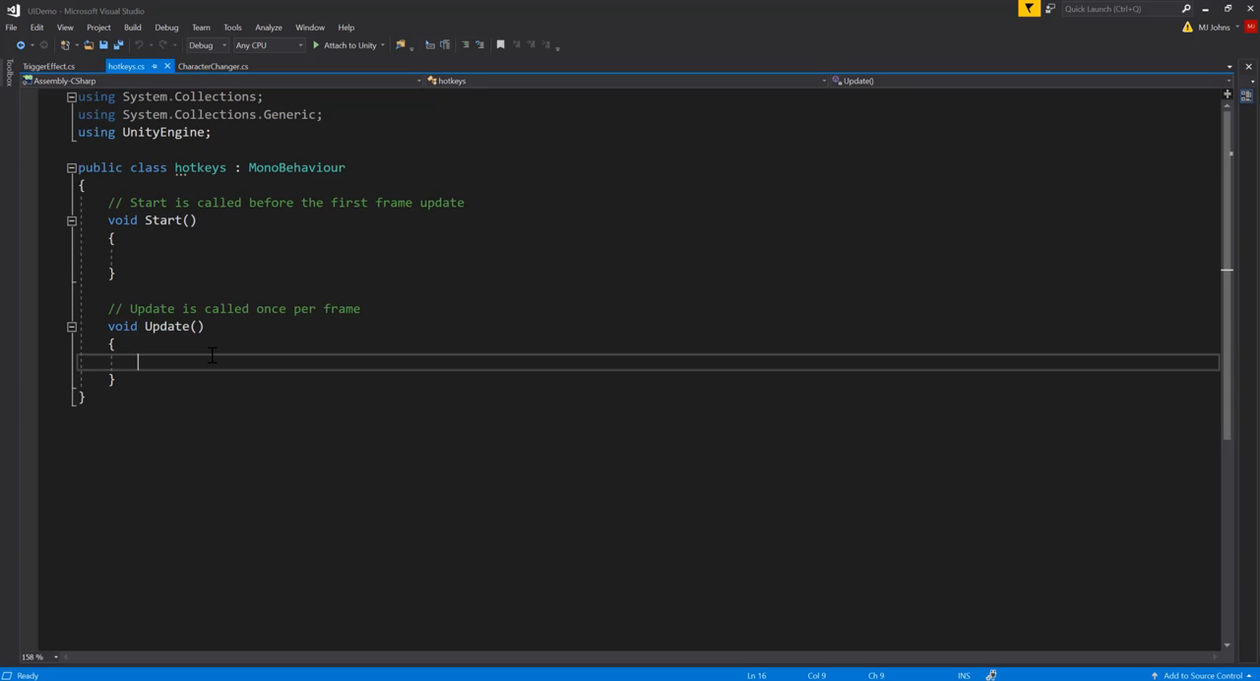
text(if)
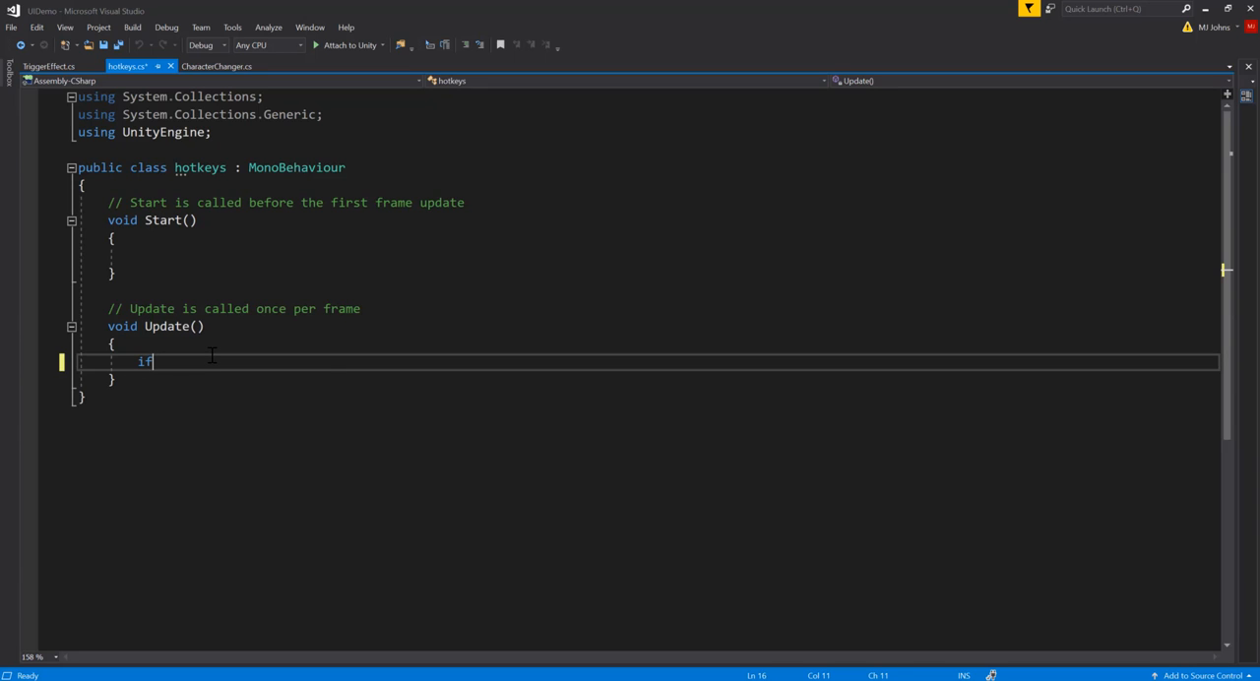
text((GetK)
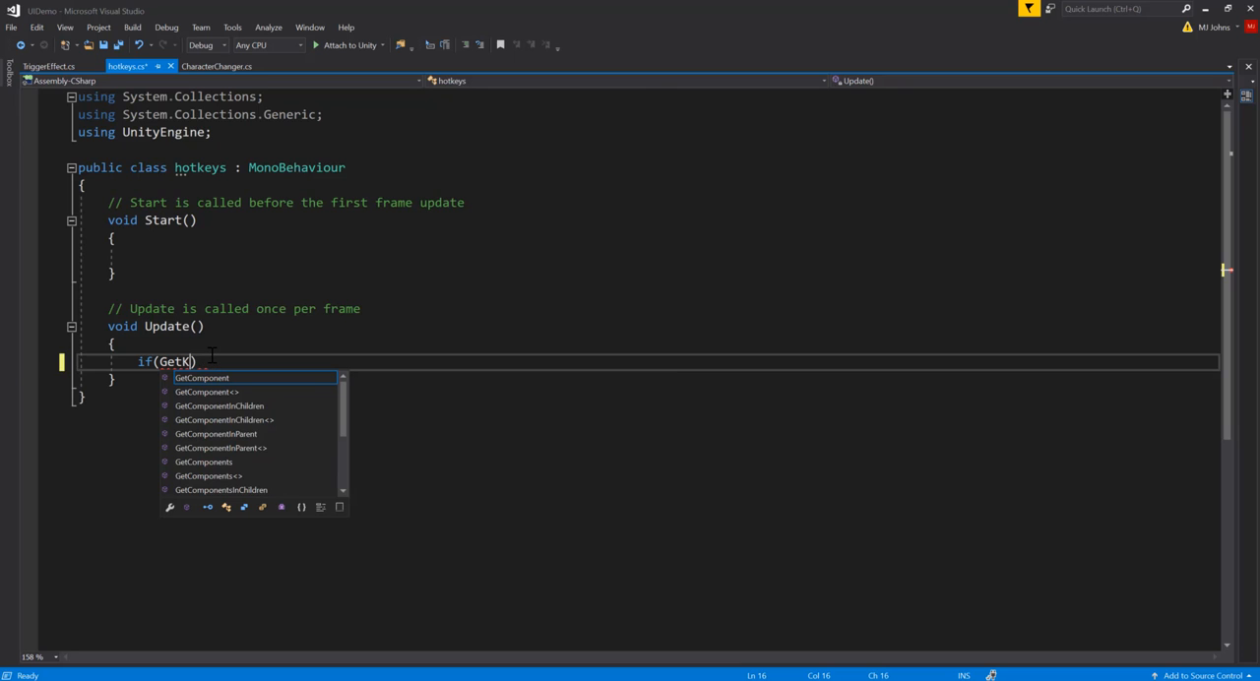
text(ey)
key(BackSpace)
key(BackSpace)
key(BackSpace)
key(BackSpace)
key(BackSpace)
key(BackSpace)
text(Input.)
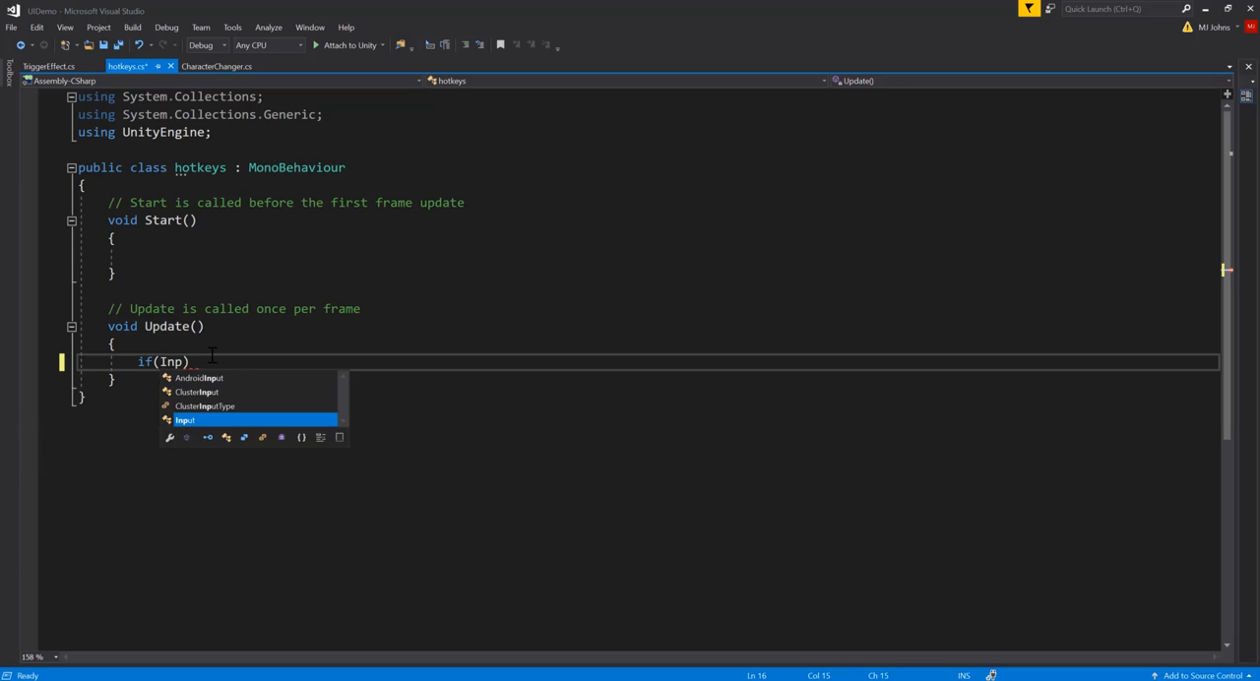
text(GetK)
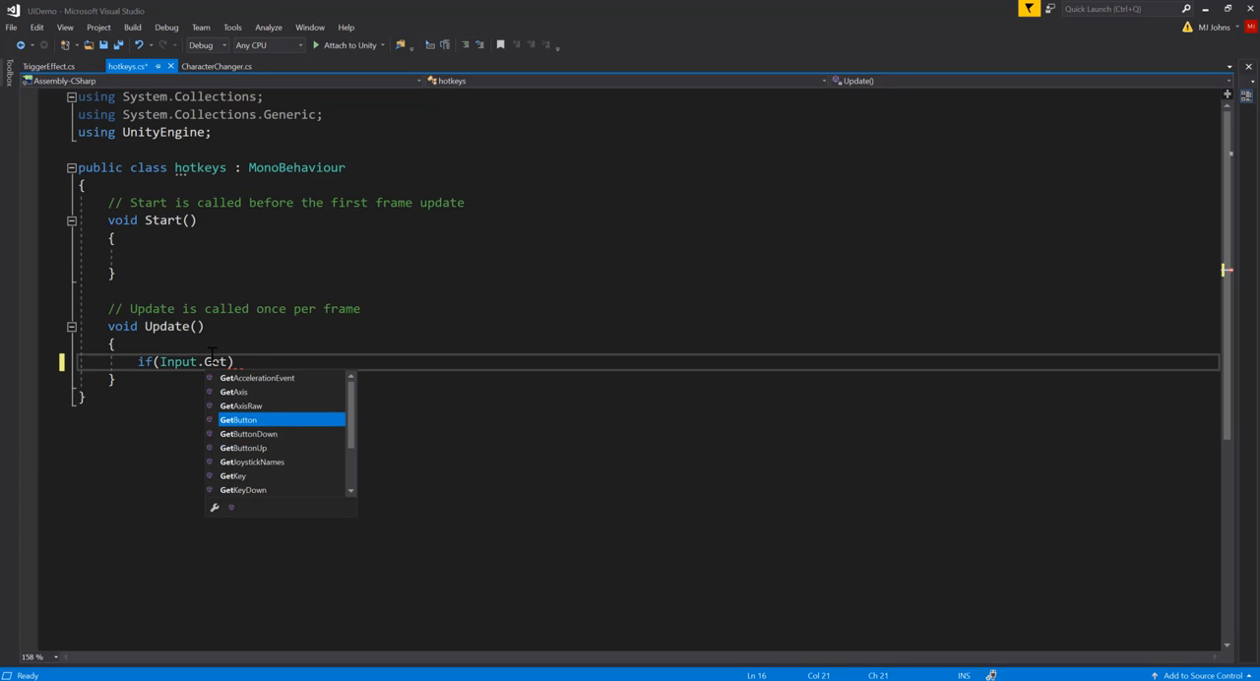
key(Down)
key(Tab)
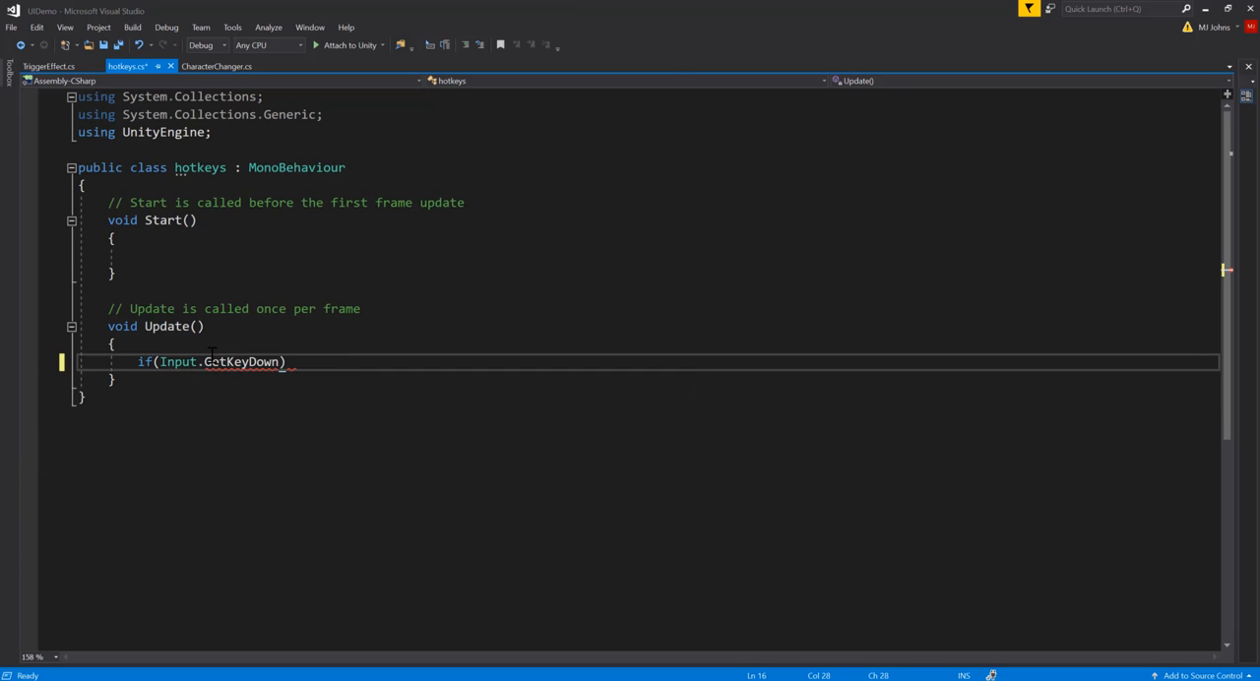
Step: Complete the if condition in Update with KeyCode.DownArrow as the GetKeyDown argument and add an empty braced body beneath it
text(()
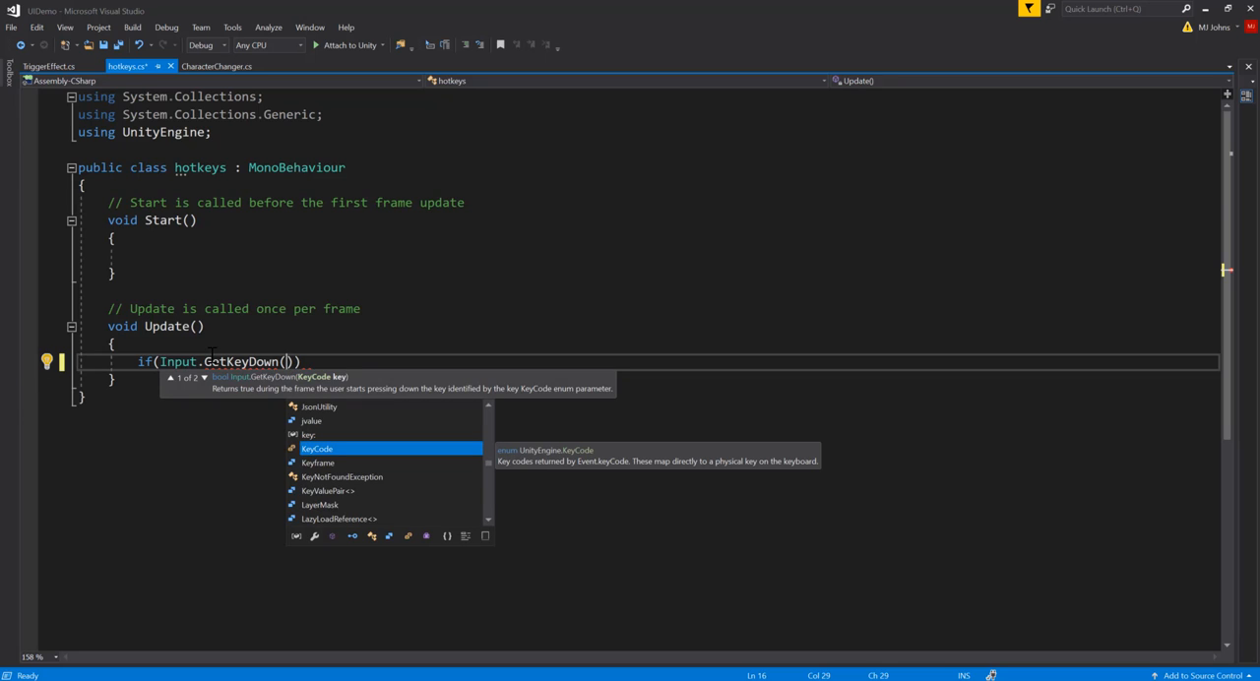
key(Tab)
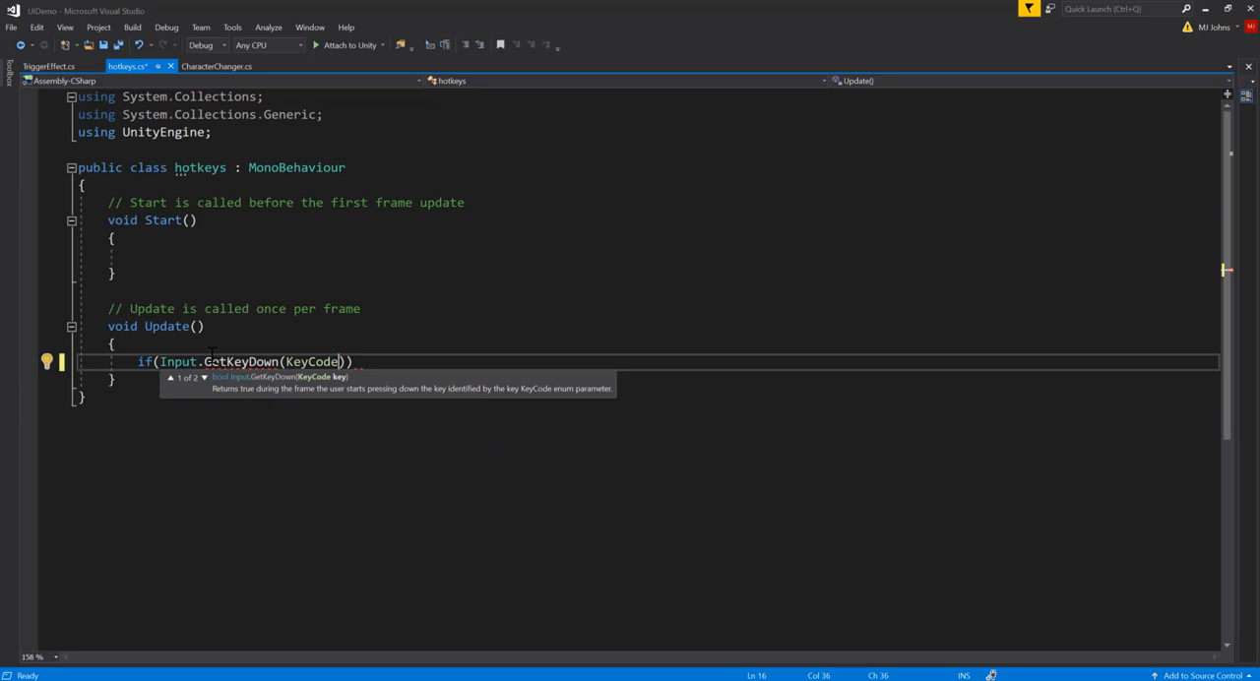
text(.)
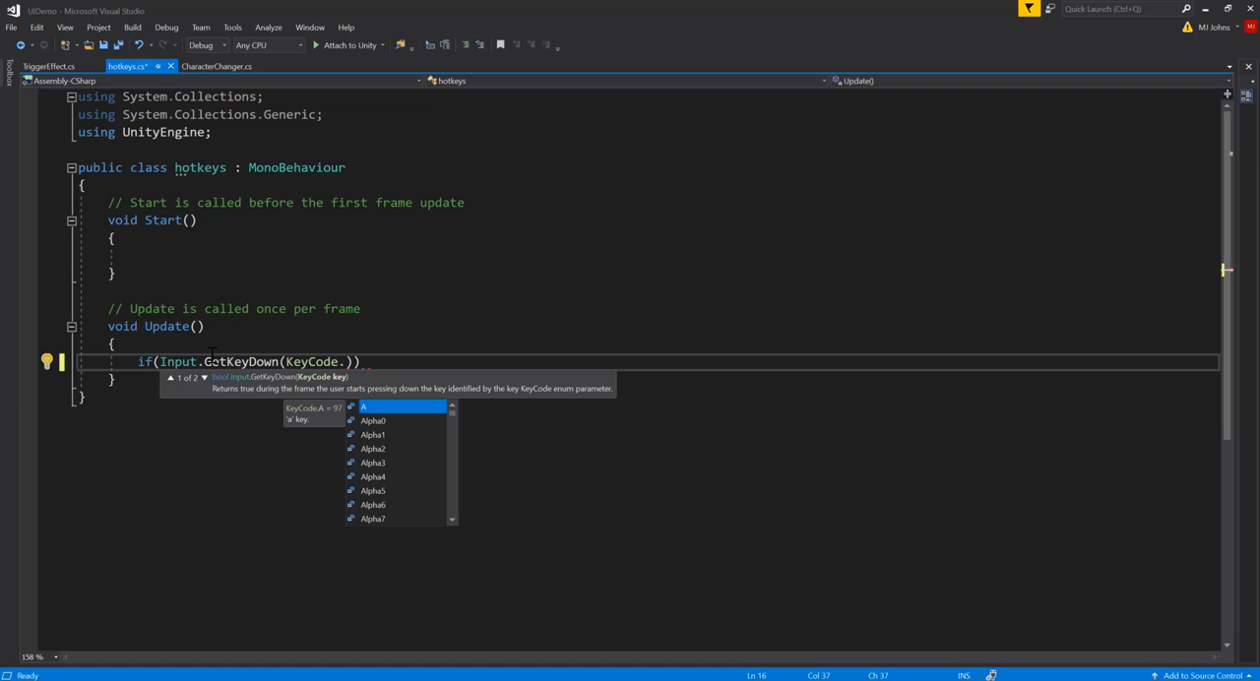
text(do)
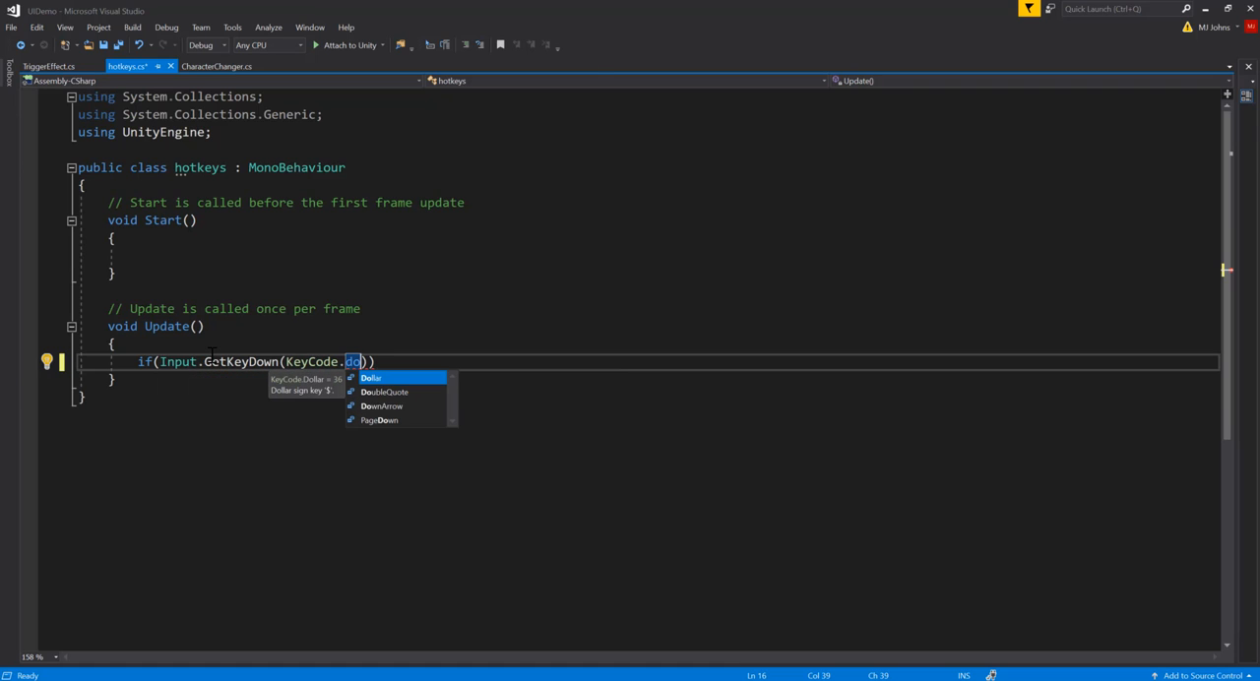
key(Down)
key(Down)
key(Tab)
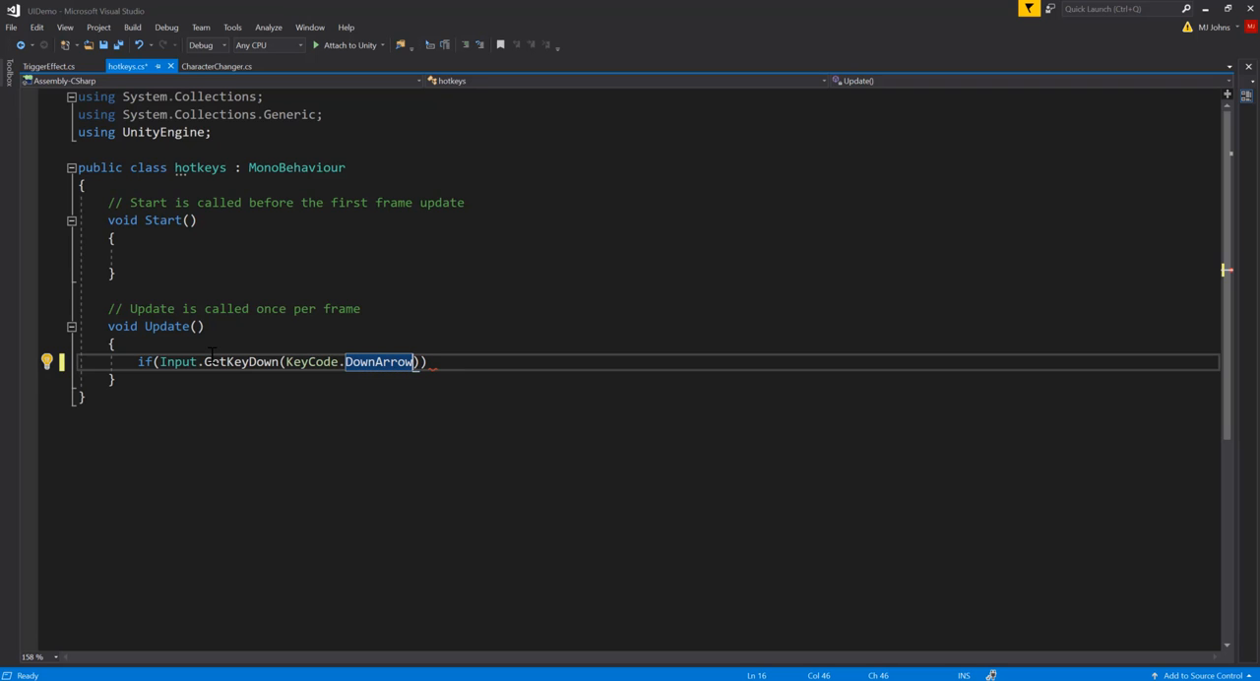
text()))
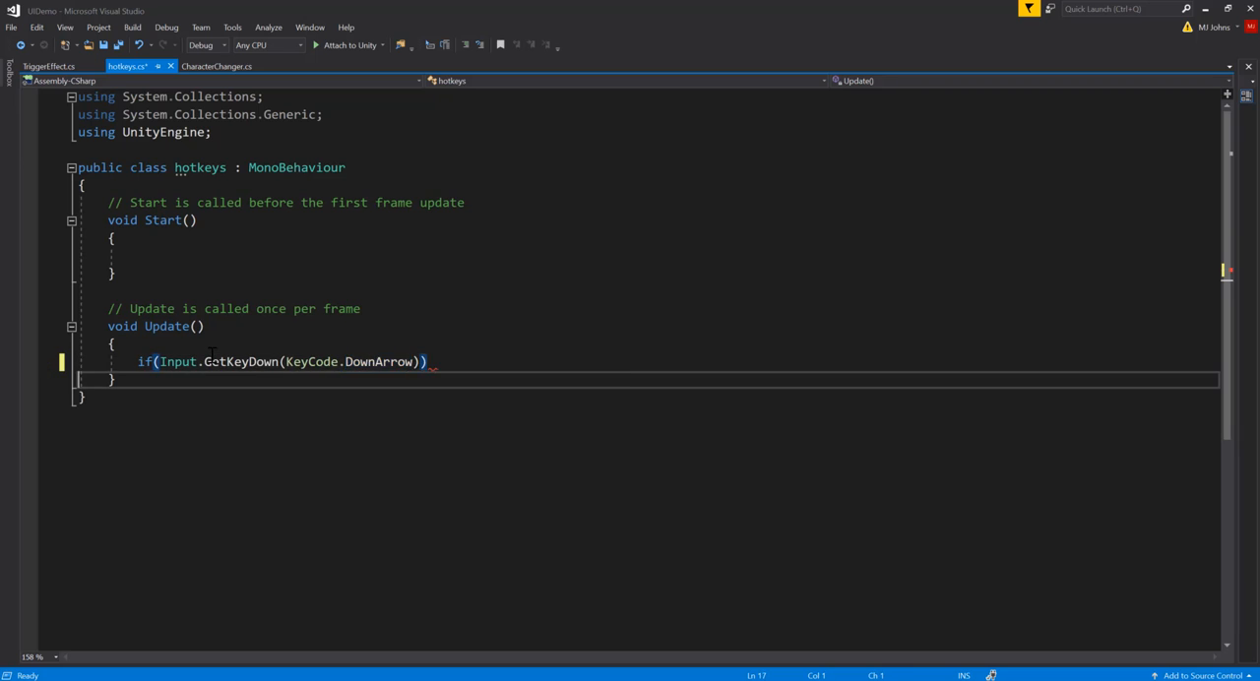
text({)
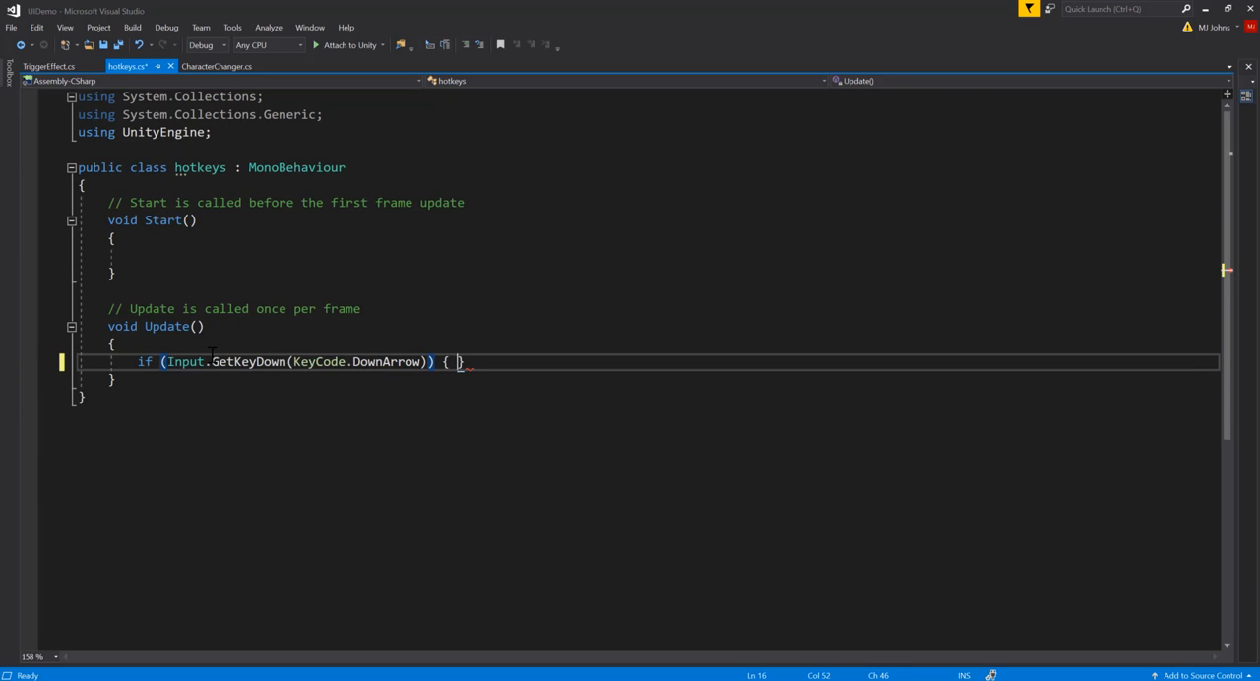
key(Return)
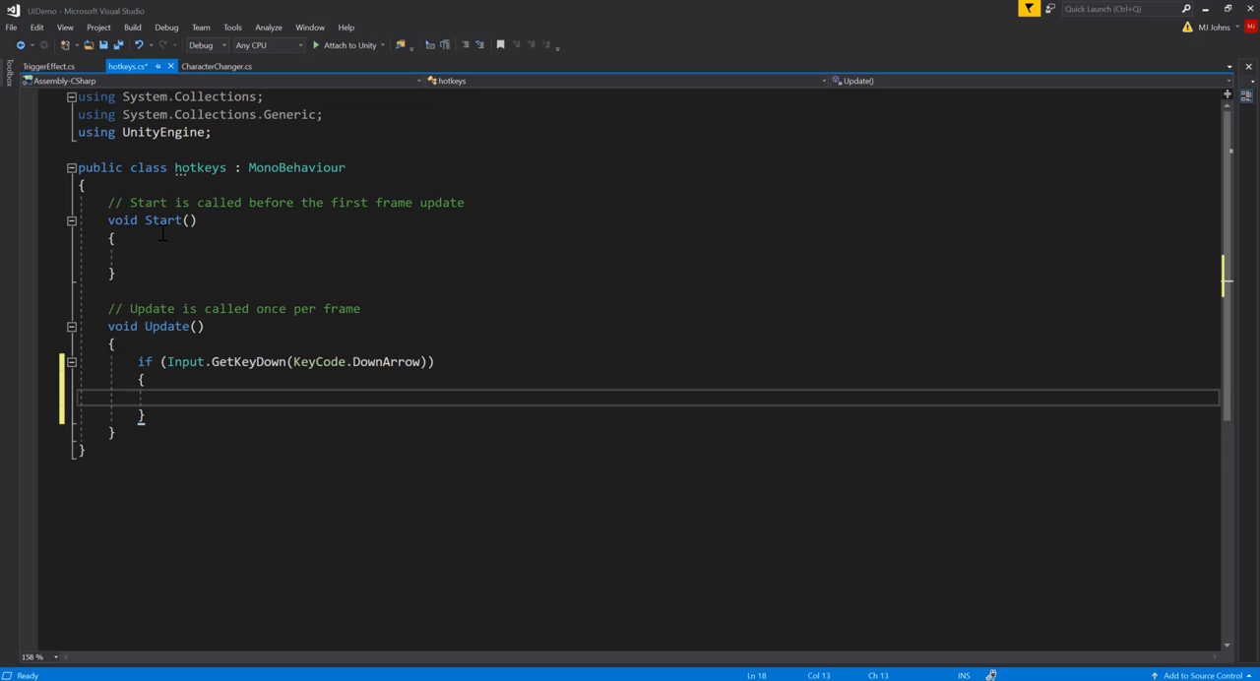
Step: Add a using UnityEngine.UI directive below the existing using statements
click(235, 136)
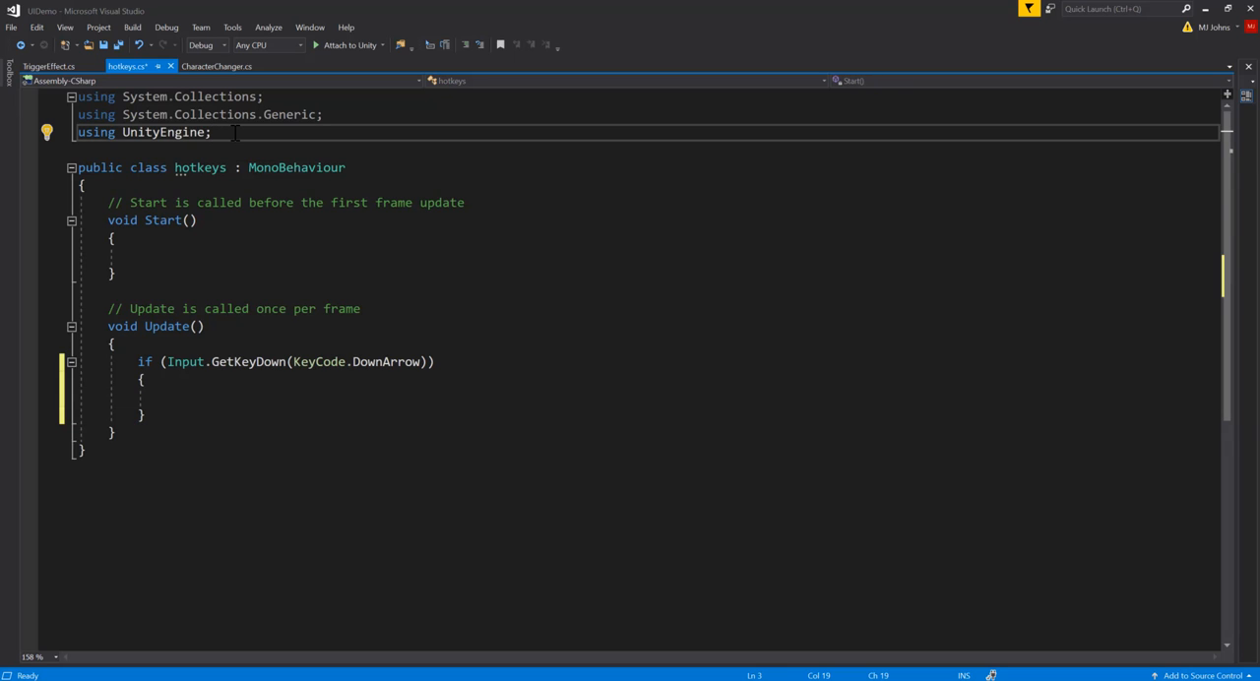
key(Return)
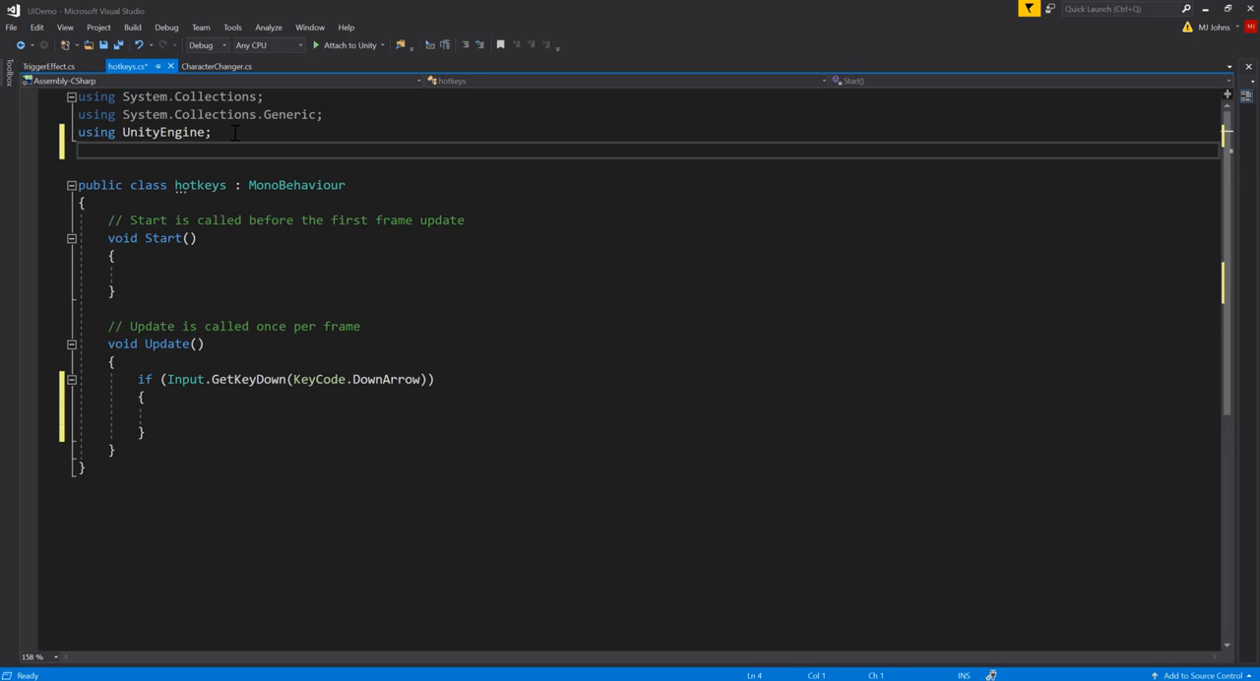
text(using UnityEn)
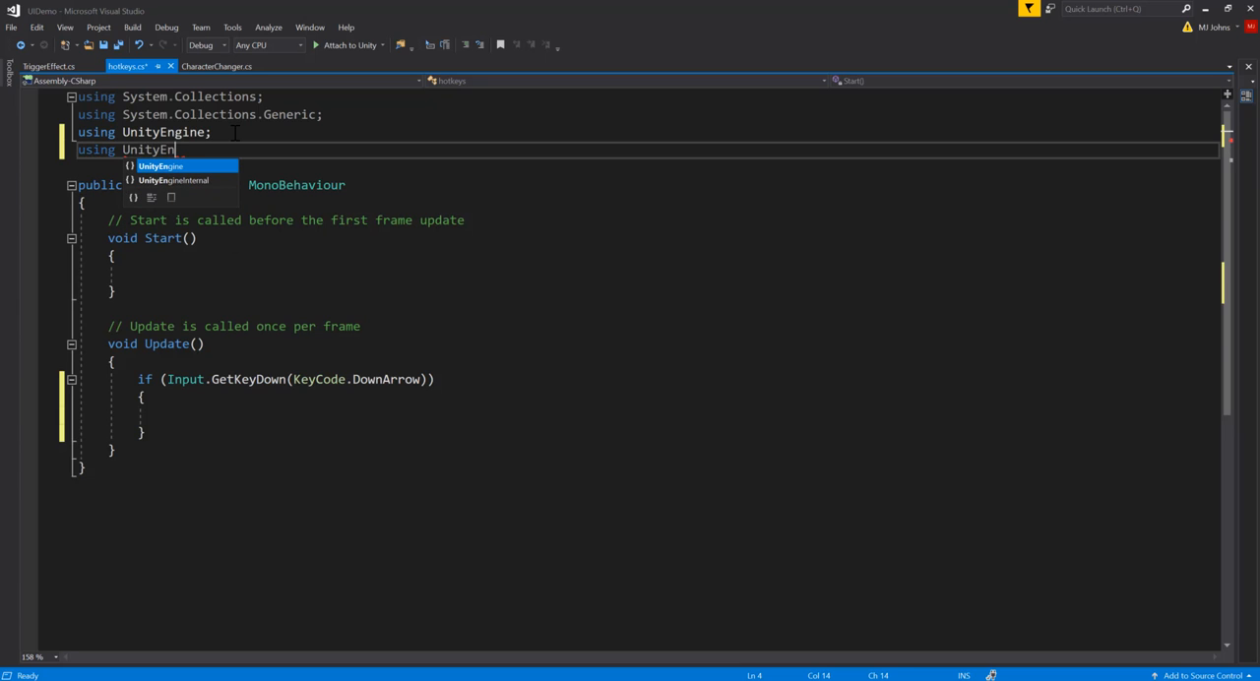
text(gine.UI)
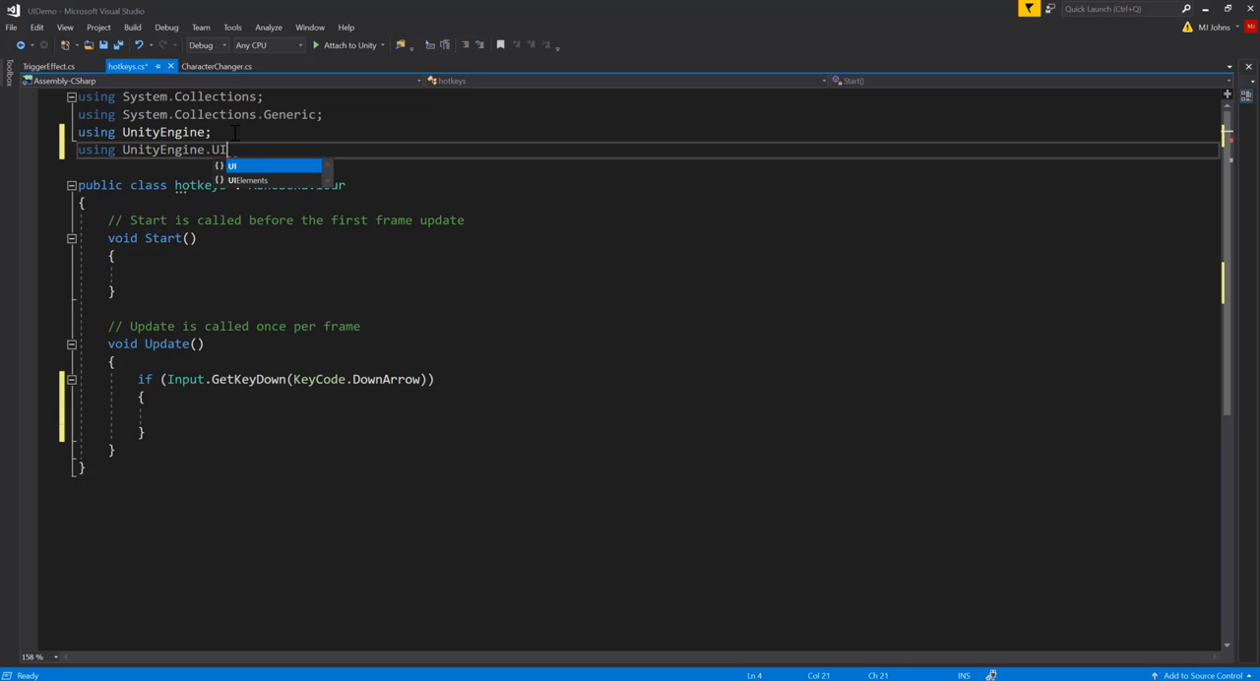
text(;)
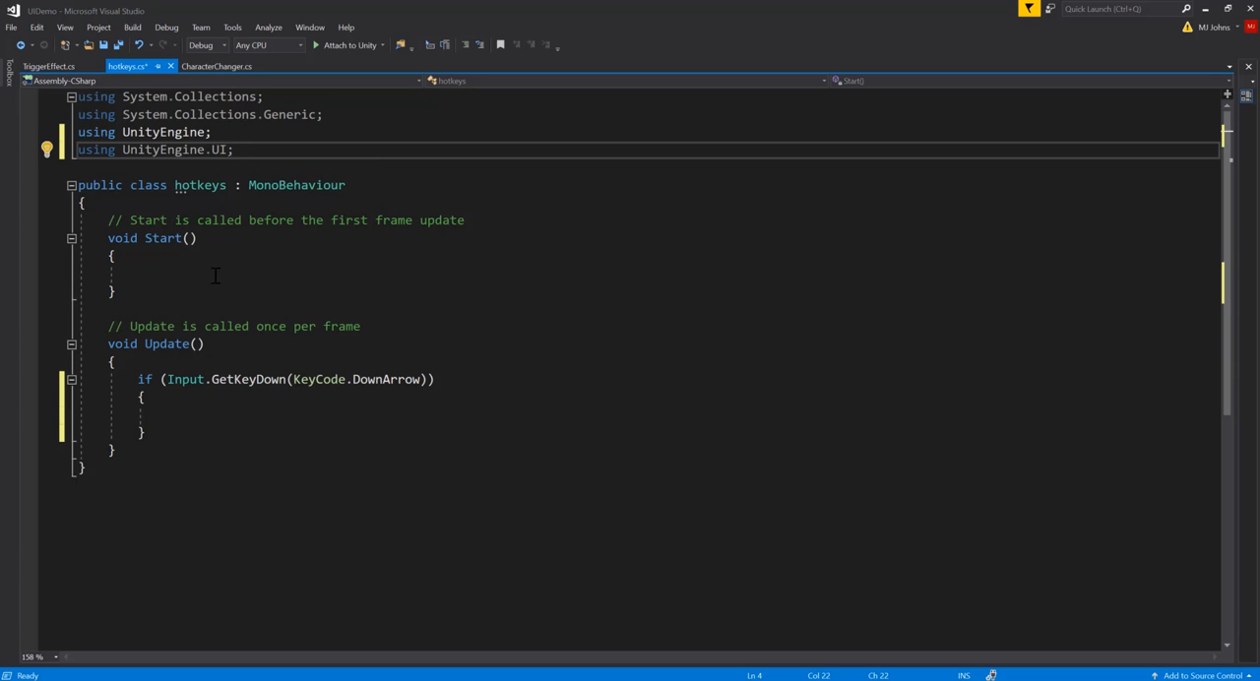
Step: Declare a public Animator field named bloodSplat at the start of the hotkeys class
click(121, 201)
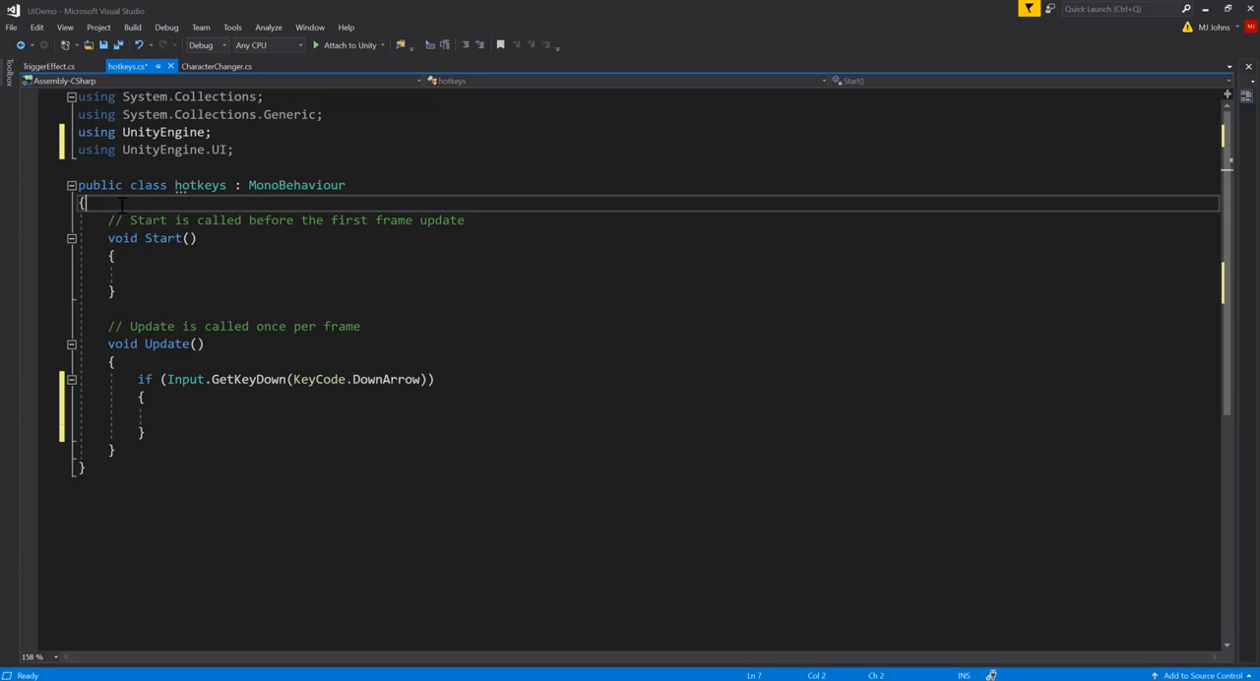
key(Return)
key(Return)
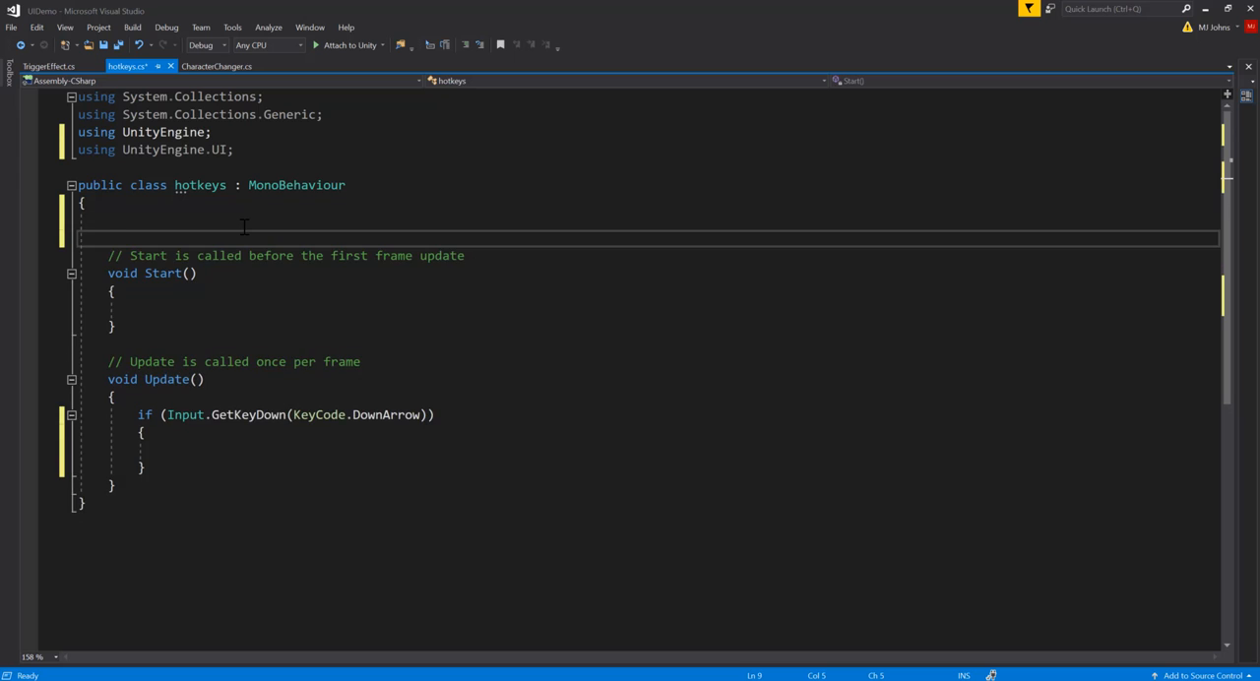
key(Up)
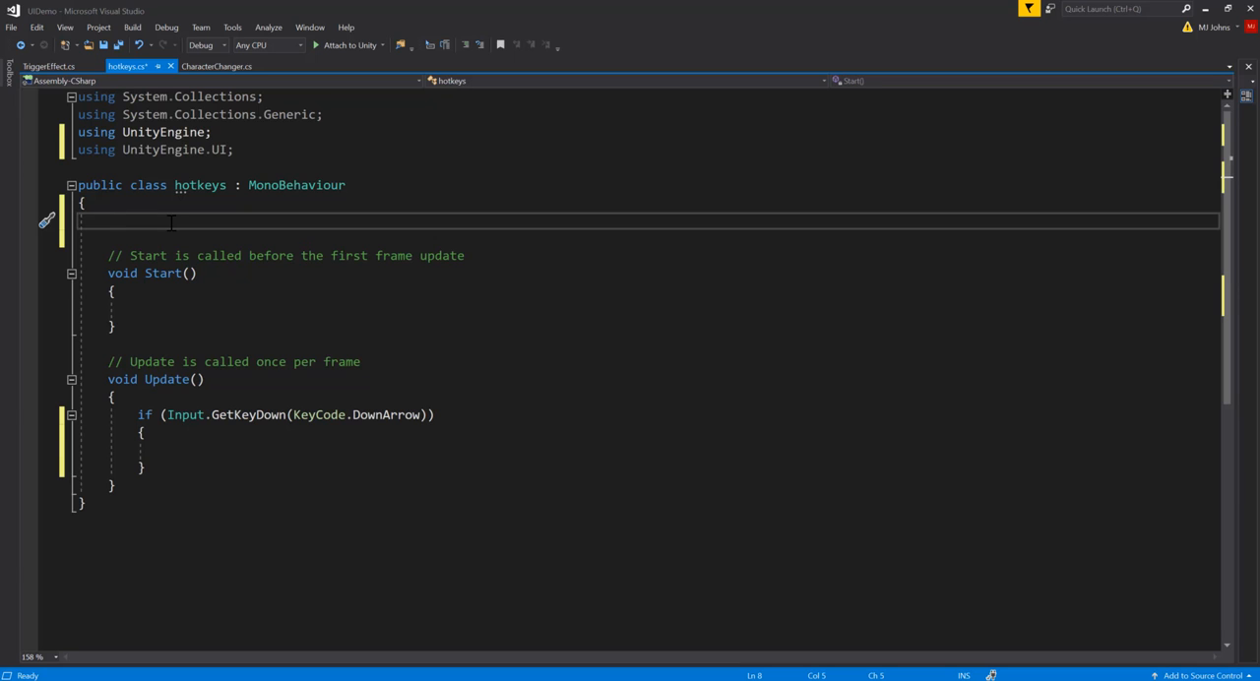
text(public Anima)
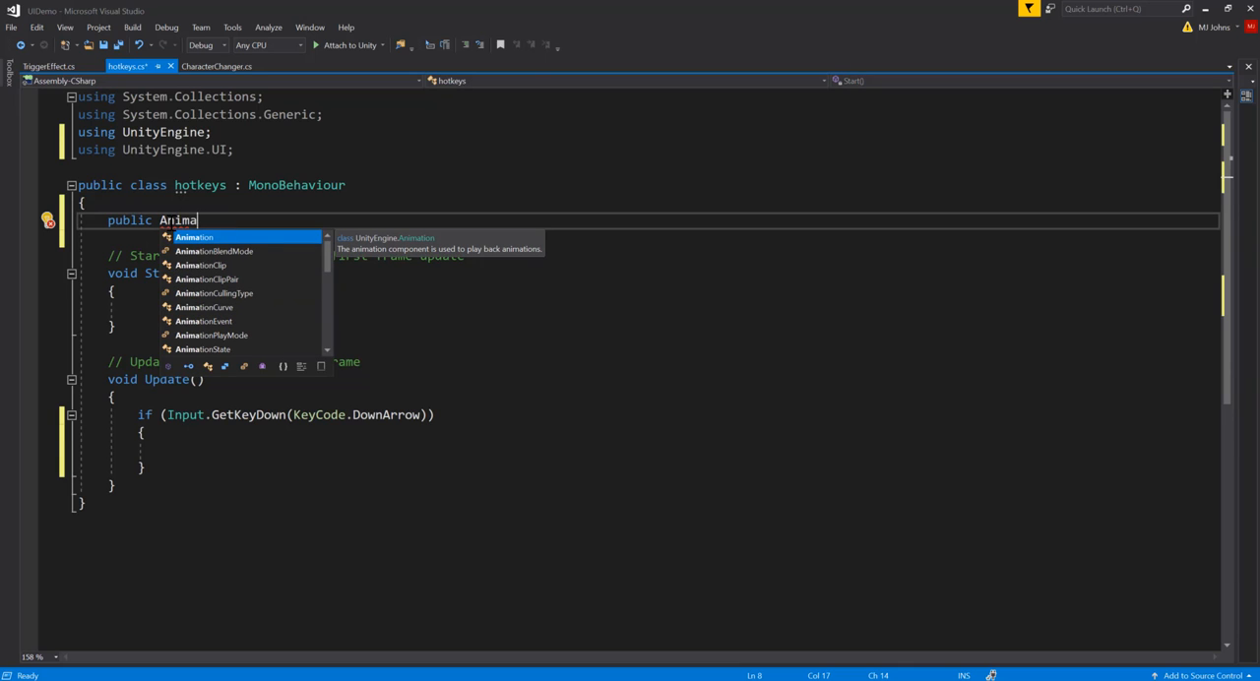
text(tor )
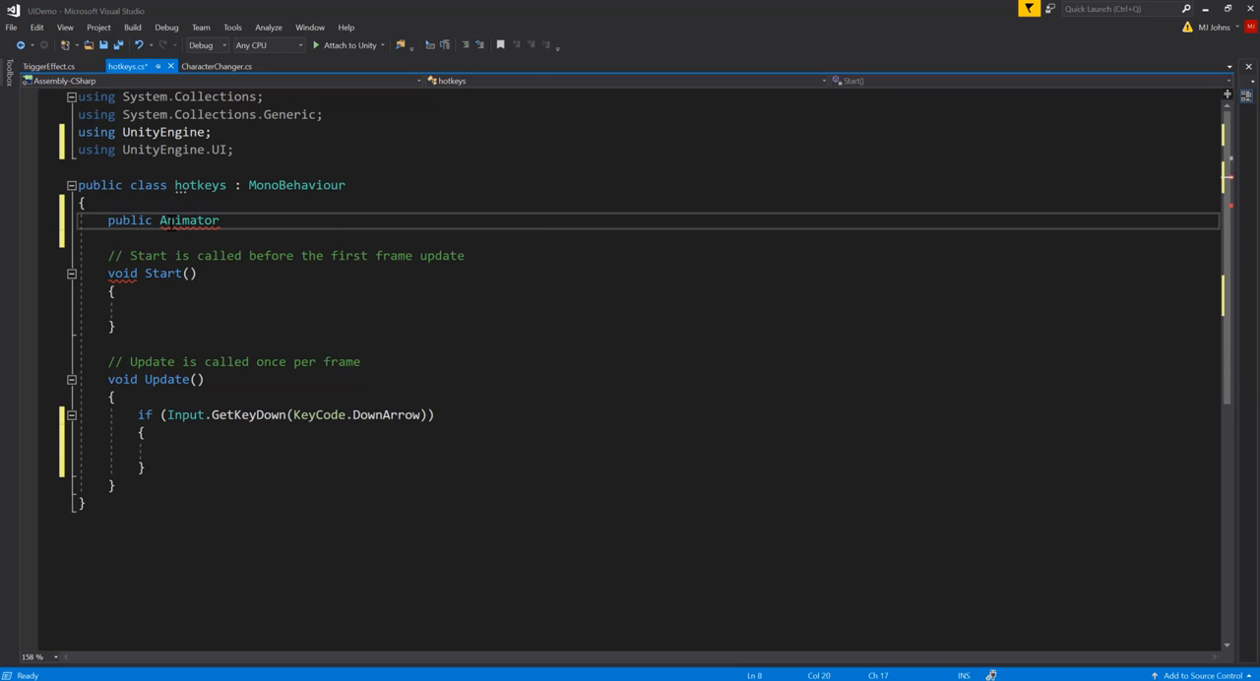
text(bl)
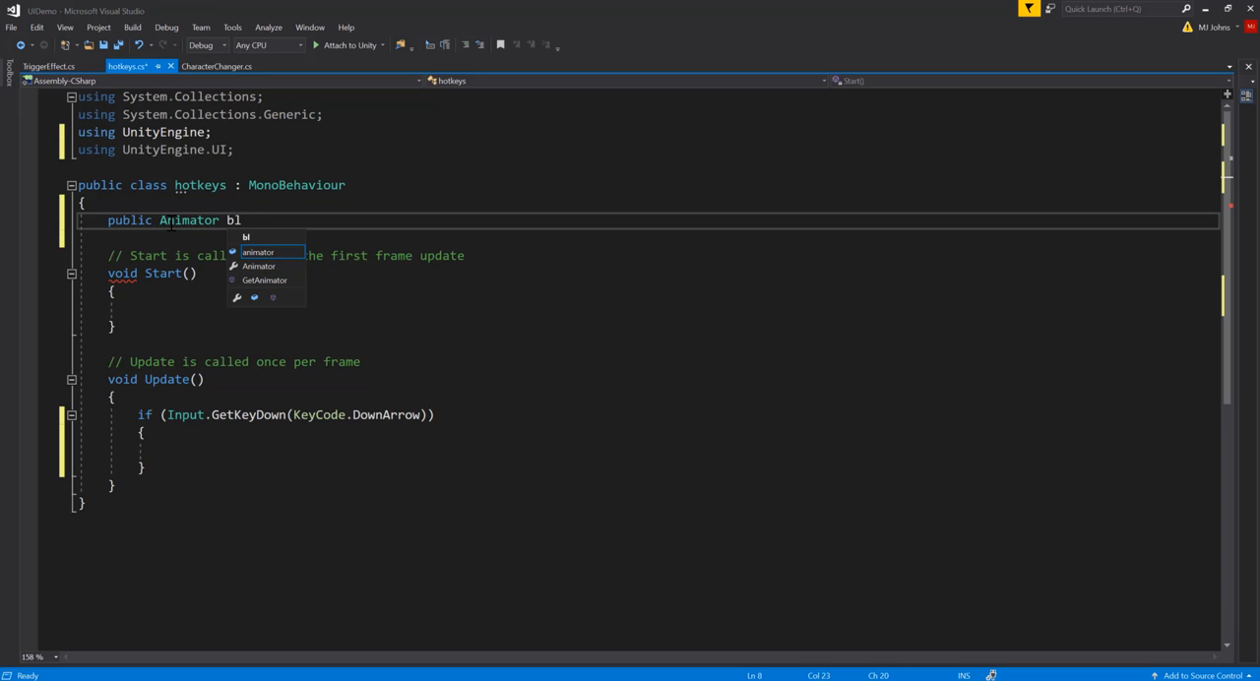
text(oodSplat;)
key(Return)
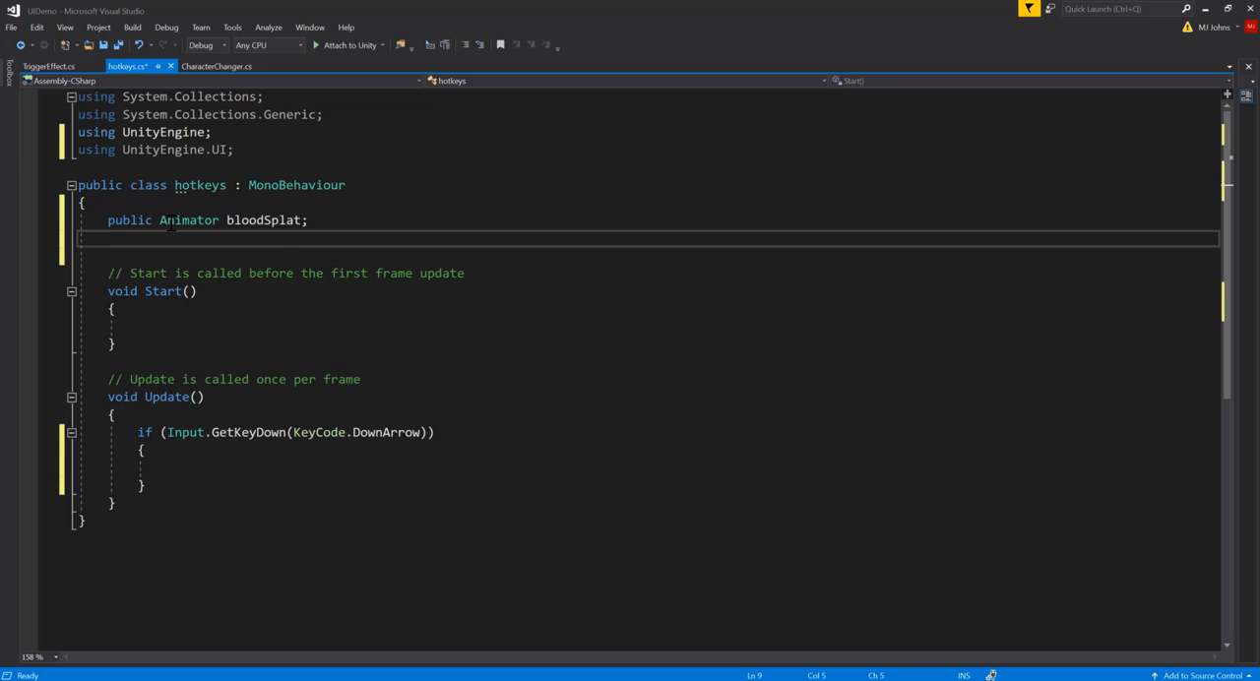
Step: Declare a public Slider field named healthBar below the bloodSplat field
text(public Slider )
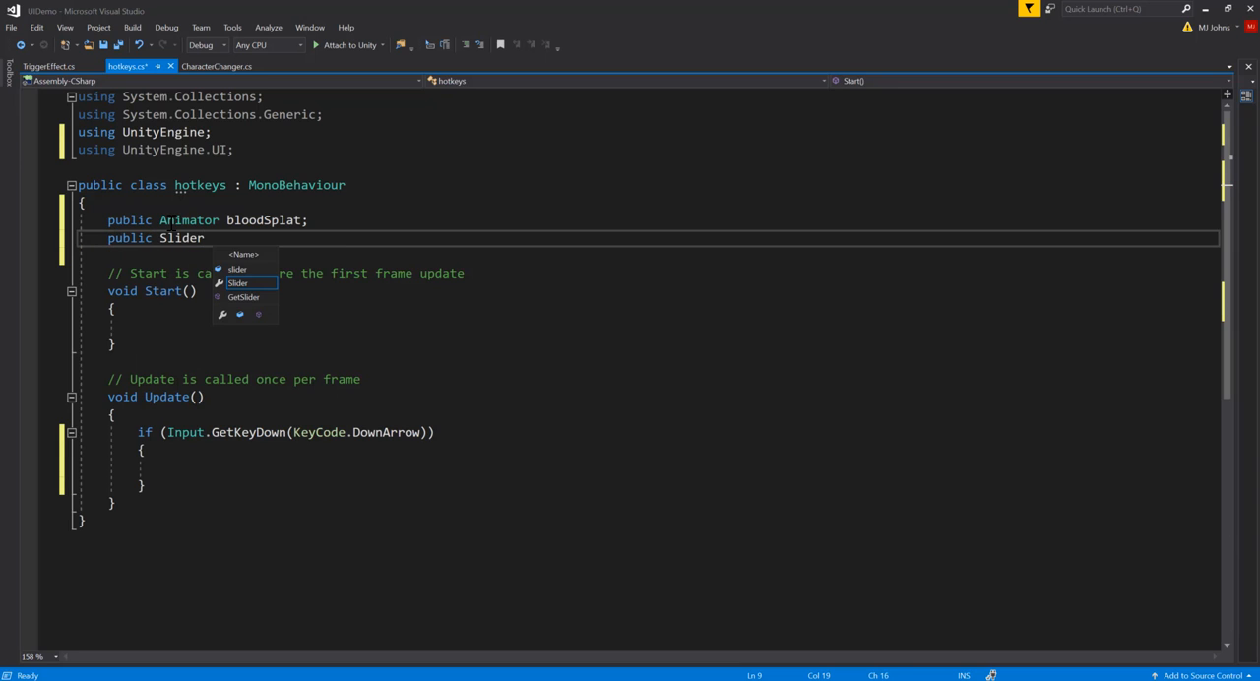
text(health)
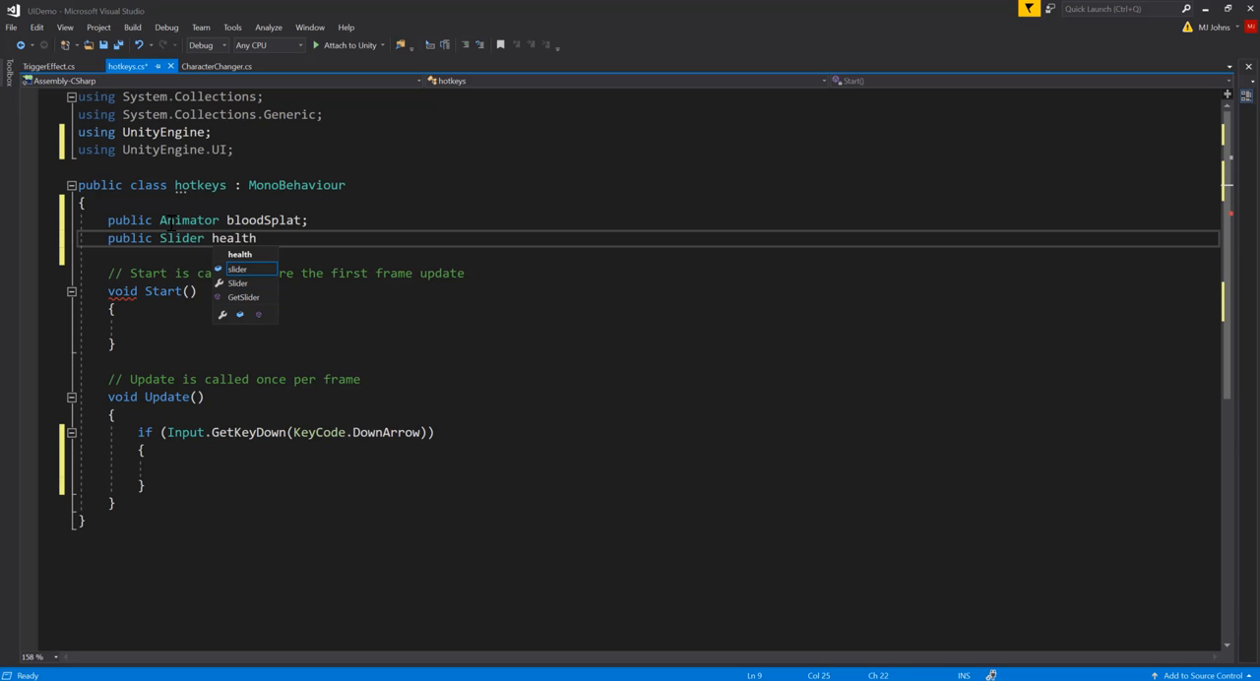
text(Bar;)
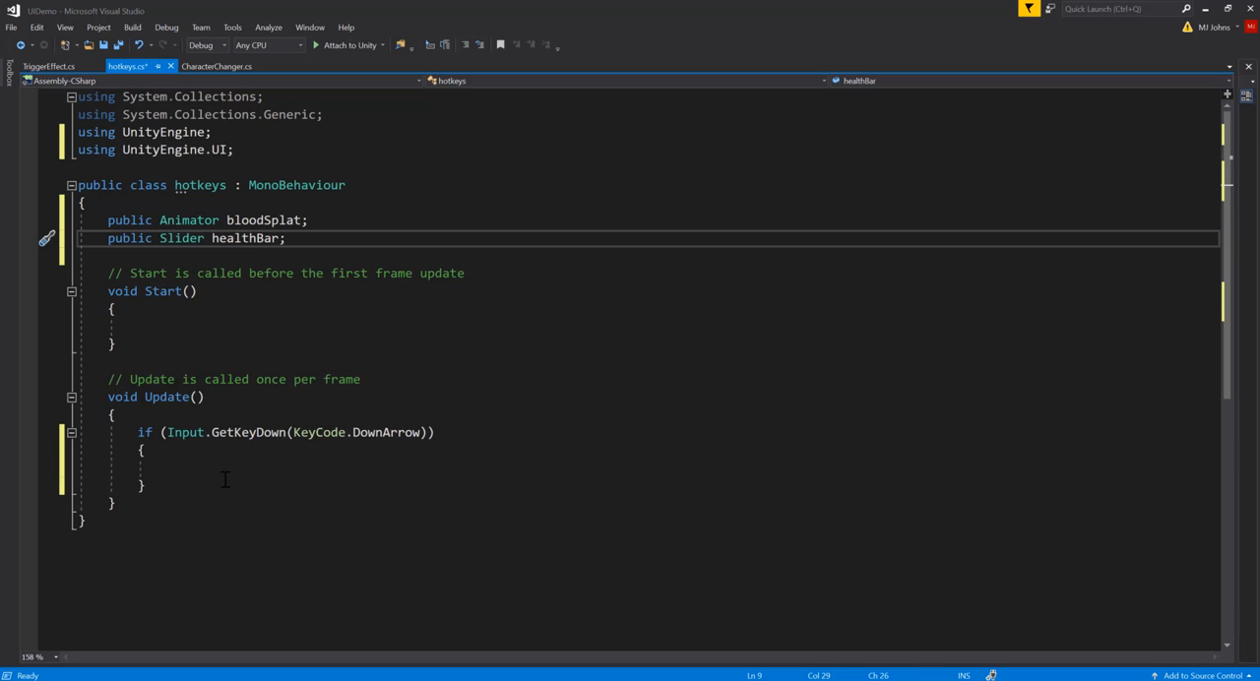
click(224, 472)
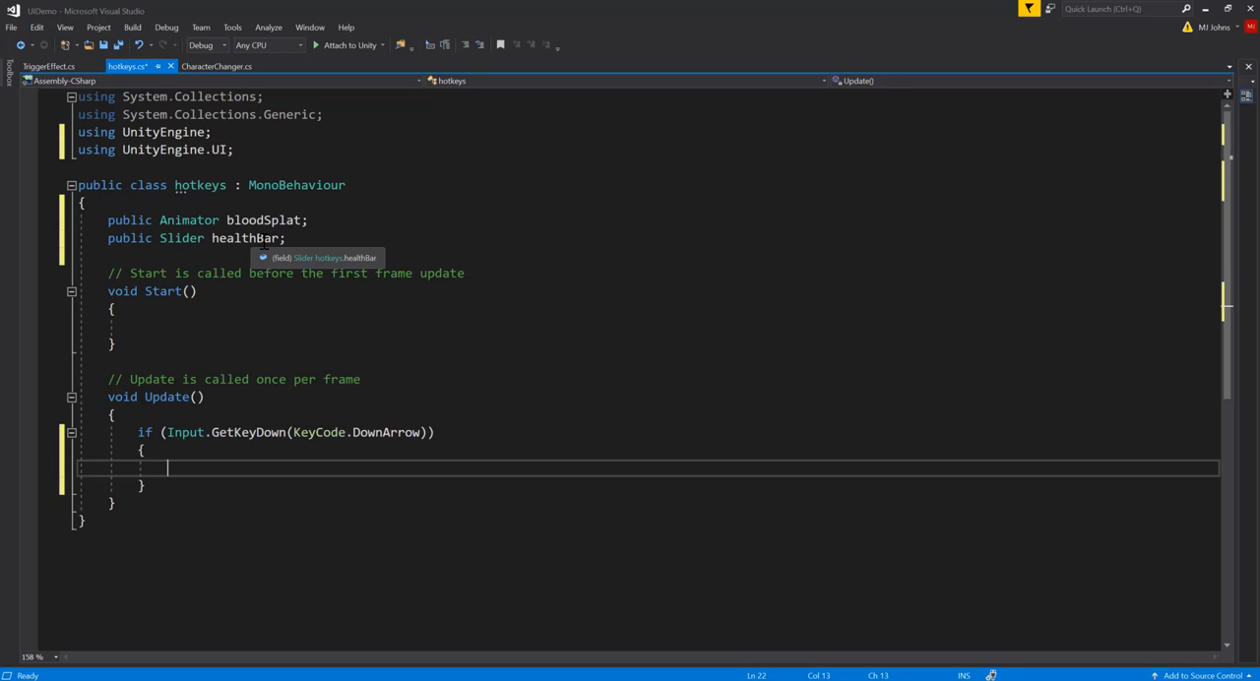
Step: Start a private float declaration named health with an equals sign, one blank line below the healthBar field
click(305, 242)
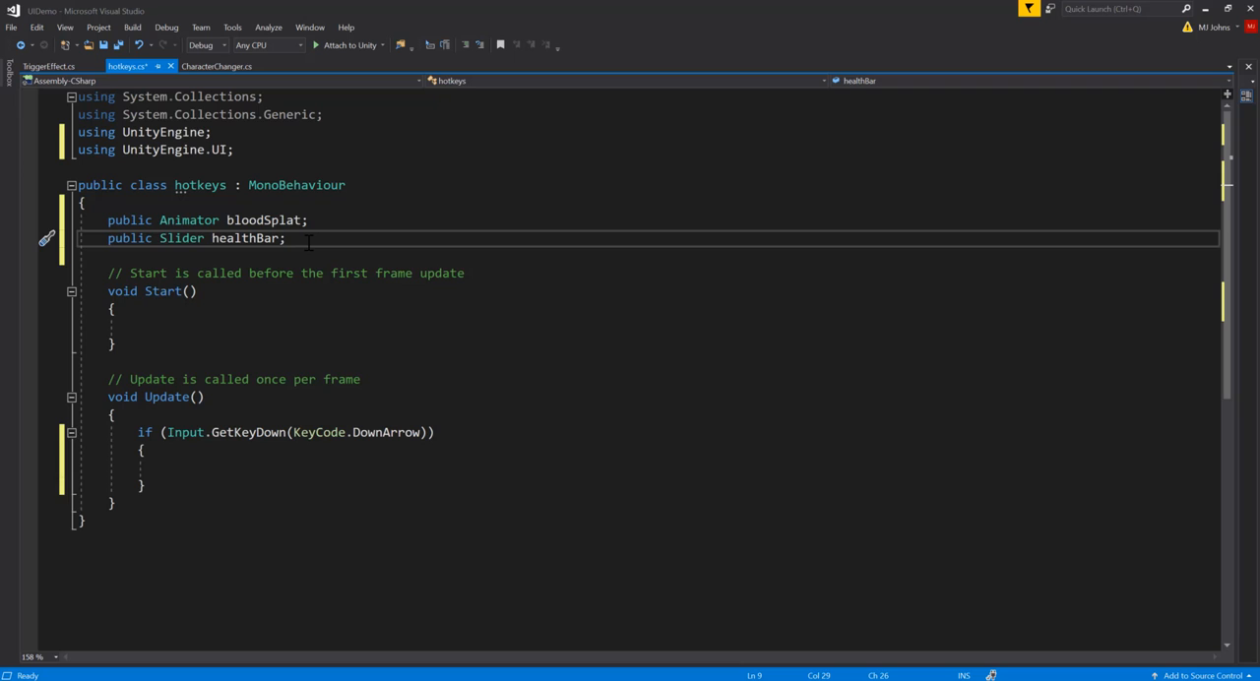
key(Return)
key(Return)
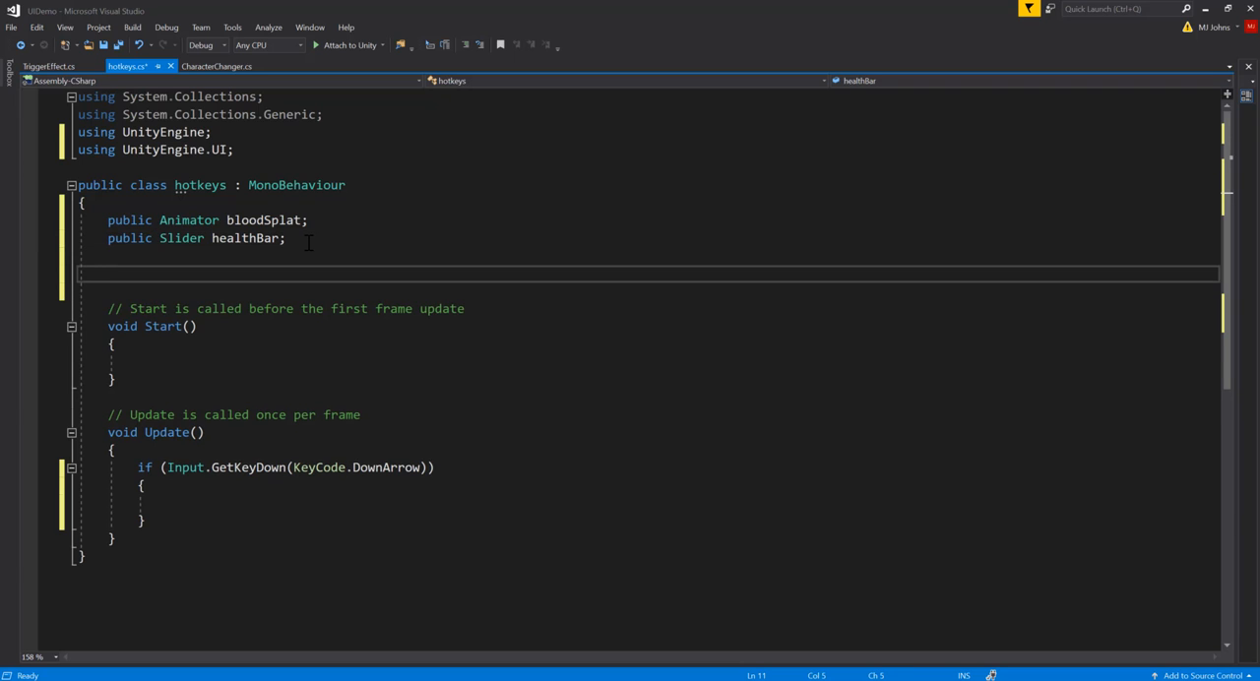
text(private float )
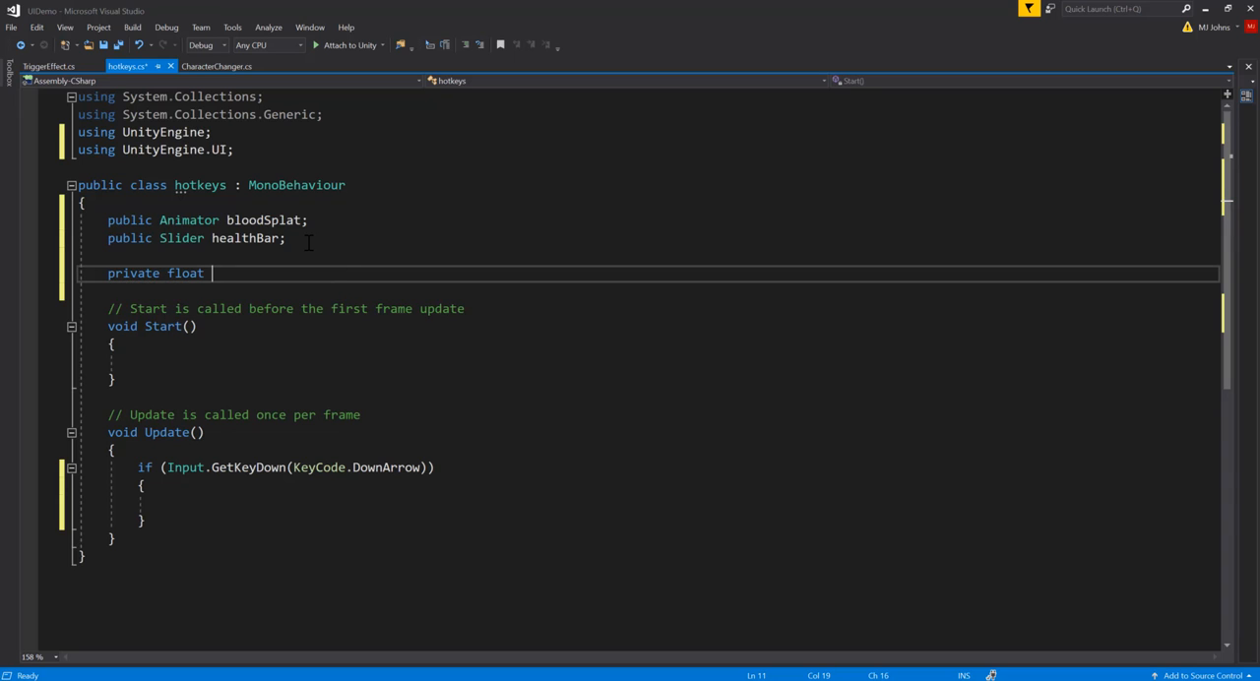
text(health =)
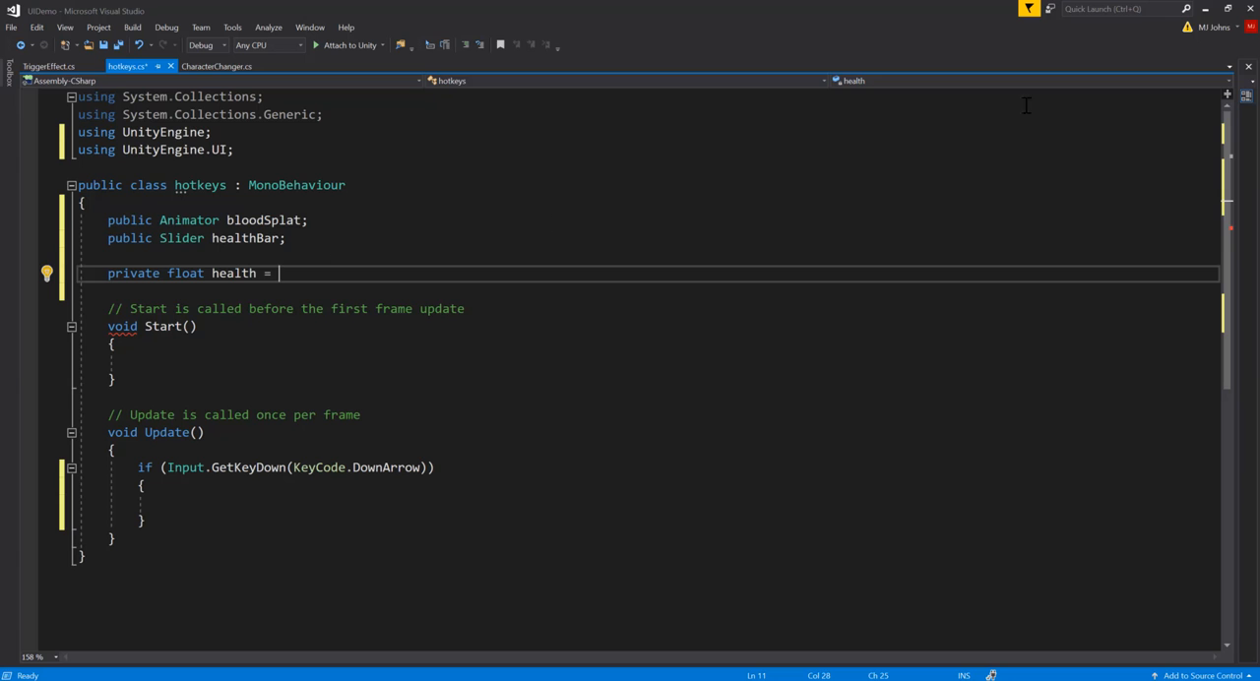
Step: Switch to Unity, show the Scene view, and rename the HUD object Slider as HealthBar
click(1205, 11)
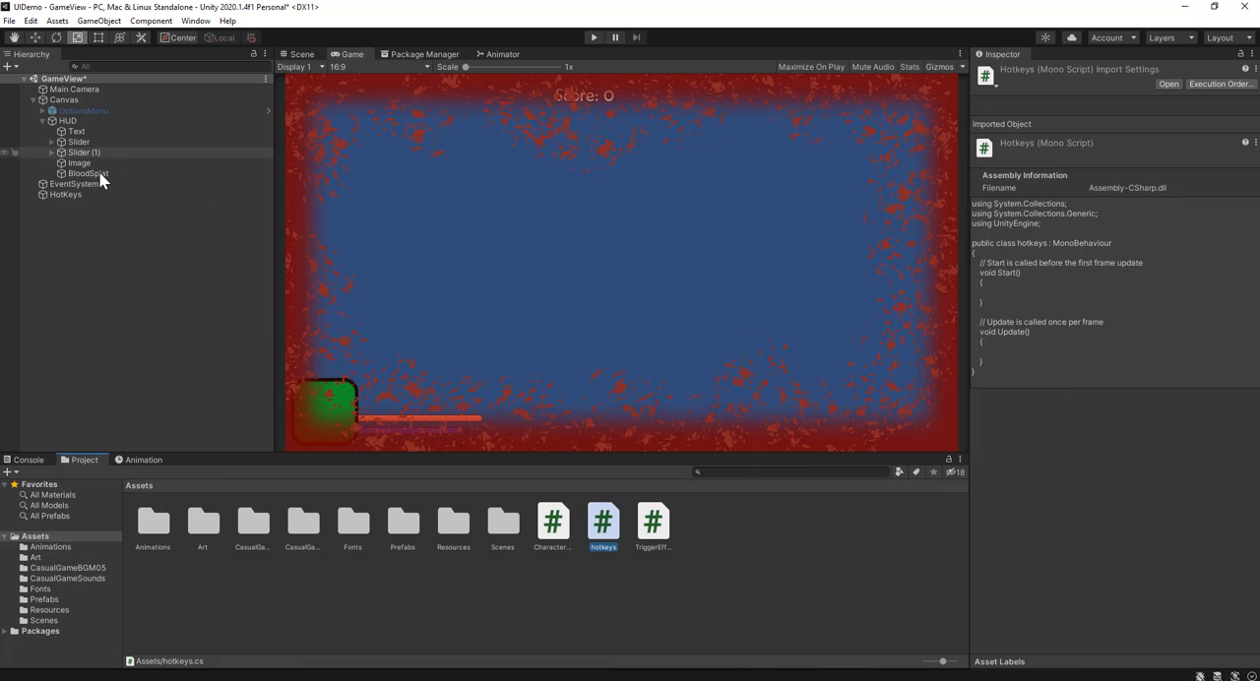
click(76, 150)
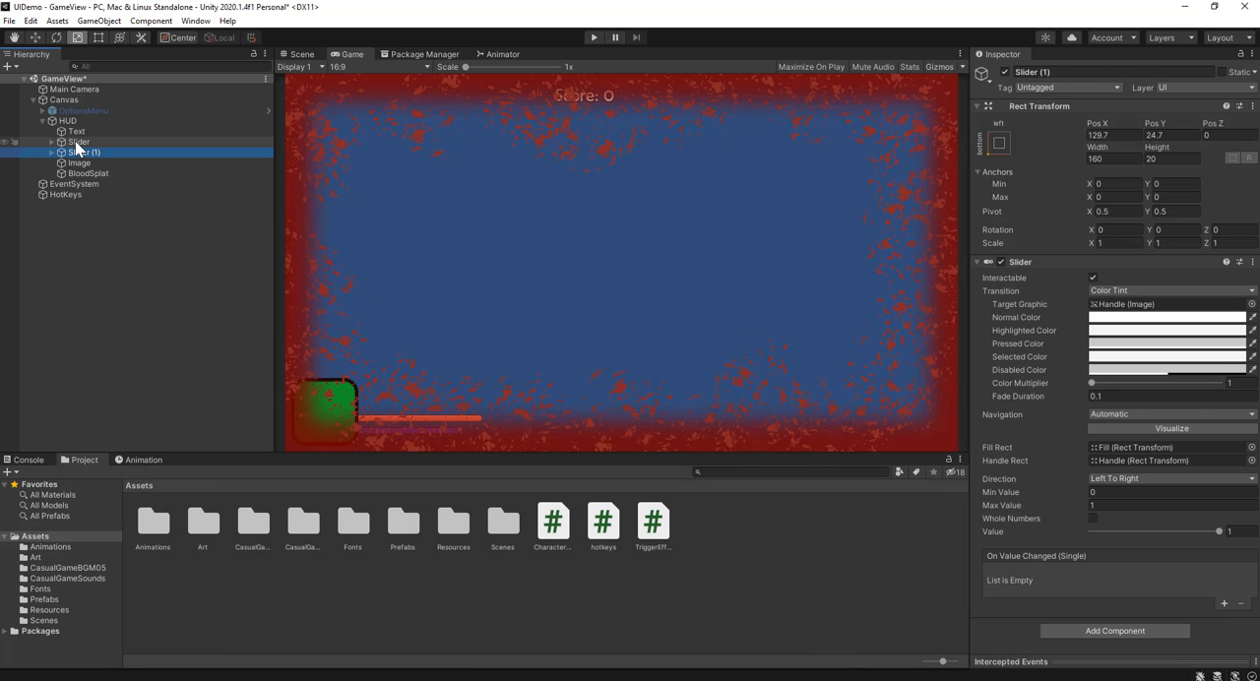
click(309, 54)
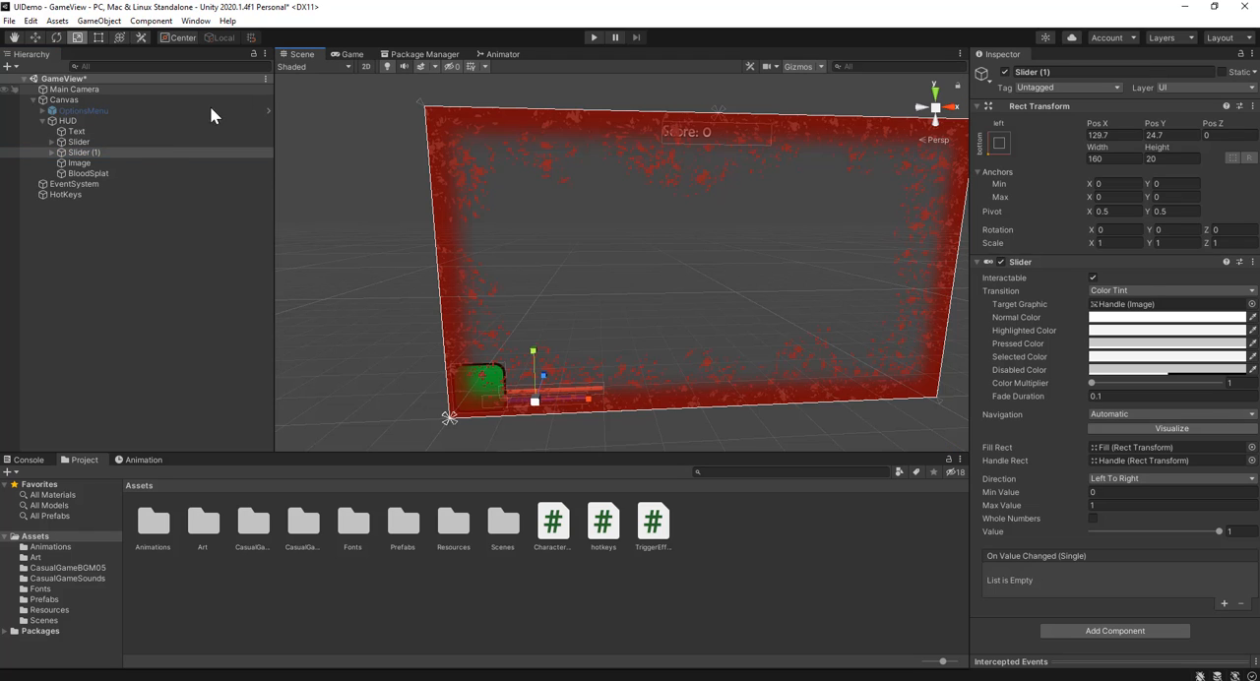
click(94, 142)
click(94, 142)
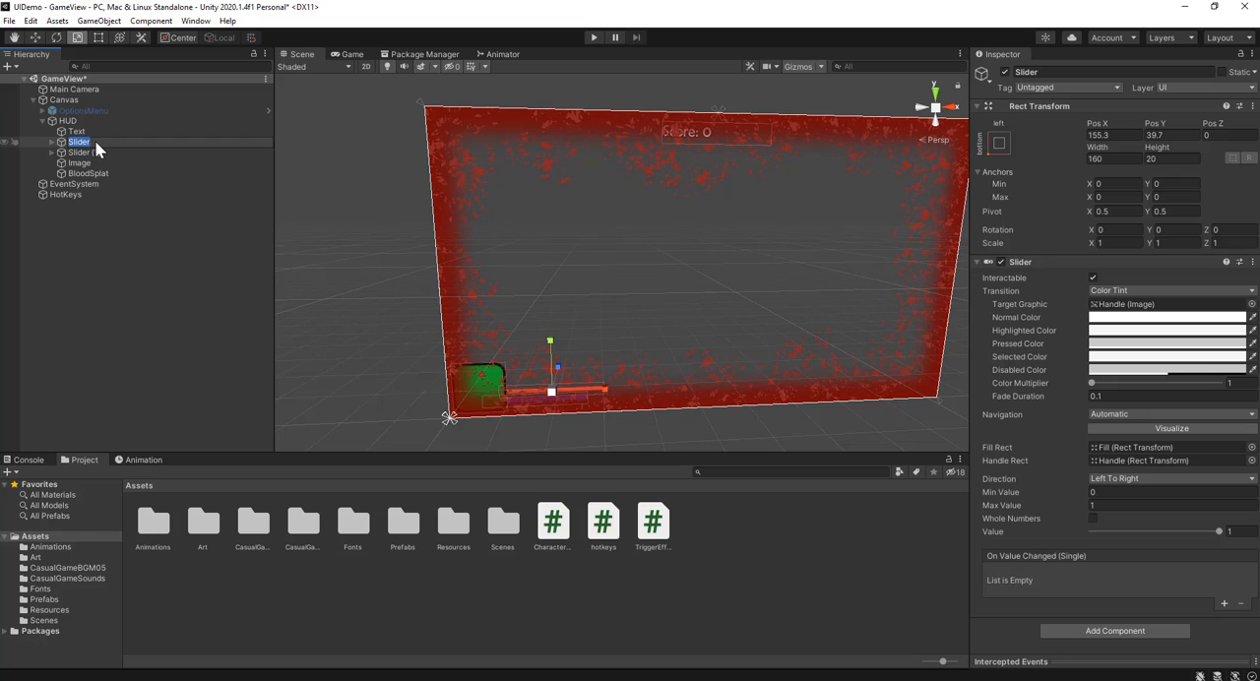
text(HealthBar)
key(Return)
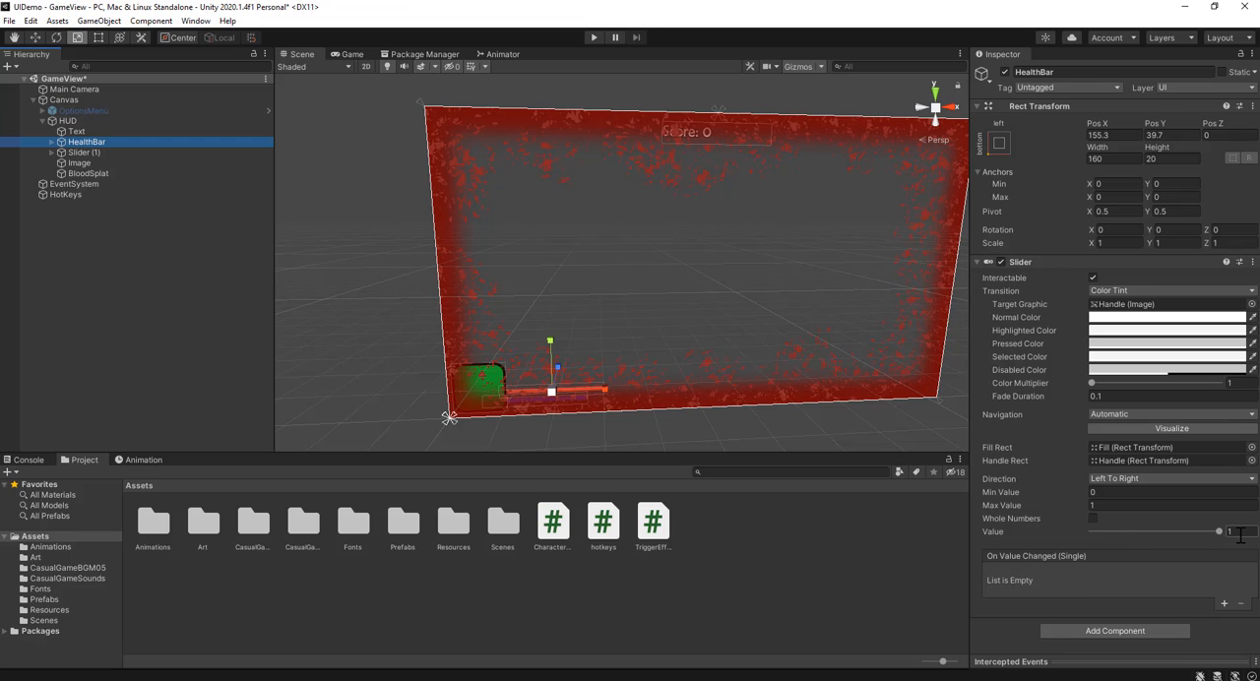
Step: Set the HealthBar slider's Max Value to 100, toggle Whole Numbers and raise its value to the maximum, and return to Visual Studio
click(1127, 504)
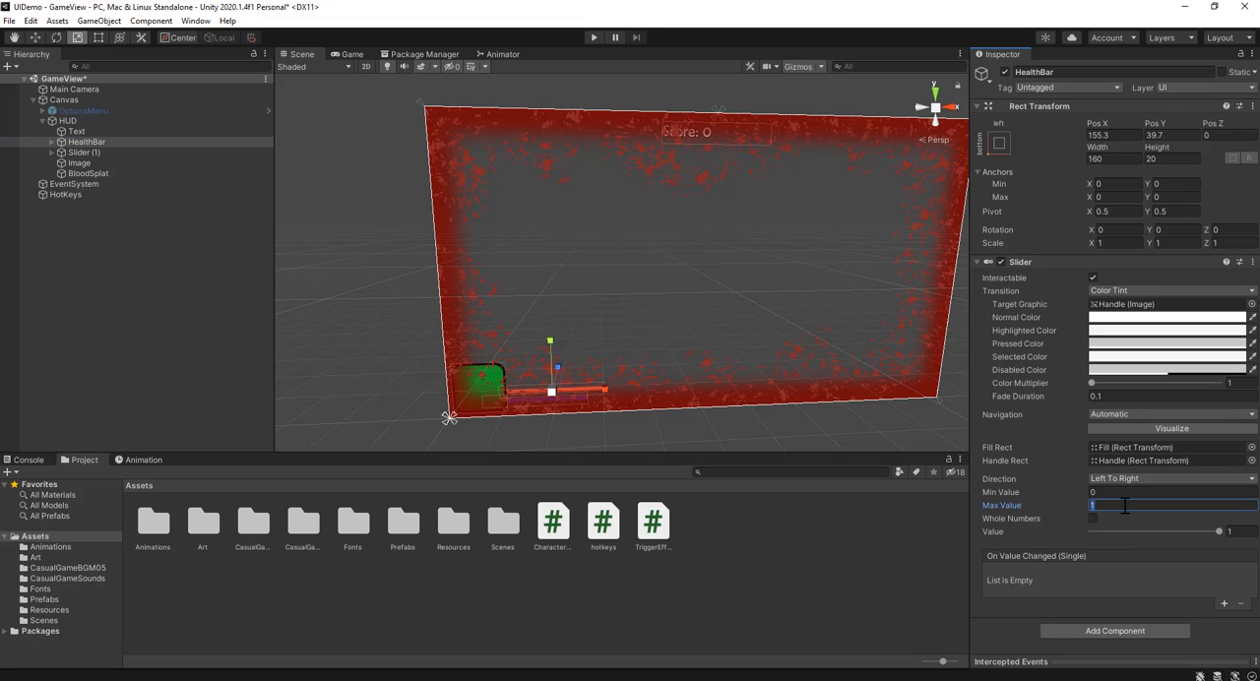
text(100)
drag(1093, 531, 1242, 554)
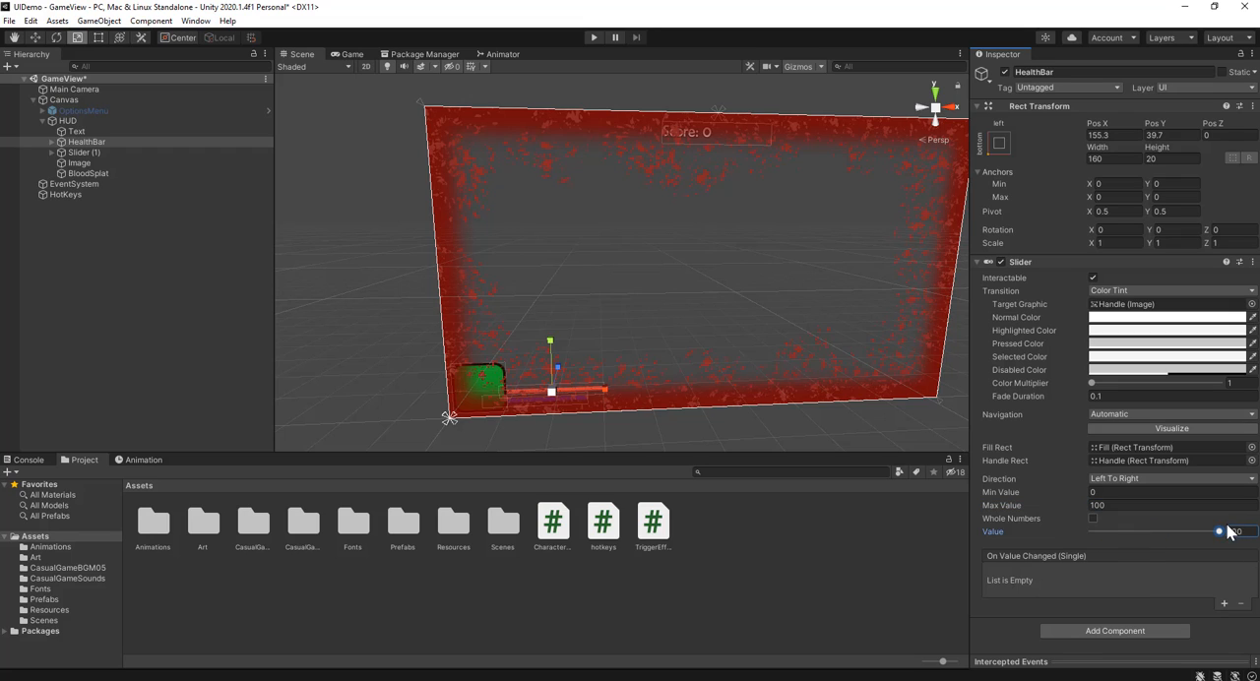
click(1092, 519)
mouse_move(1220, 533)
mouse_down()
mouse_move(1148, 541)
mouse_move(1245, 547)
mouse_up()
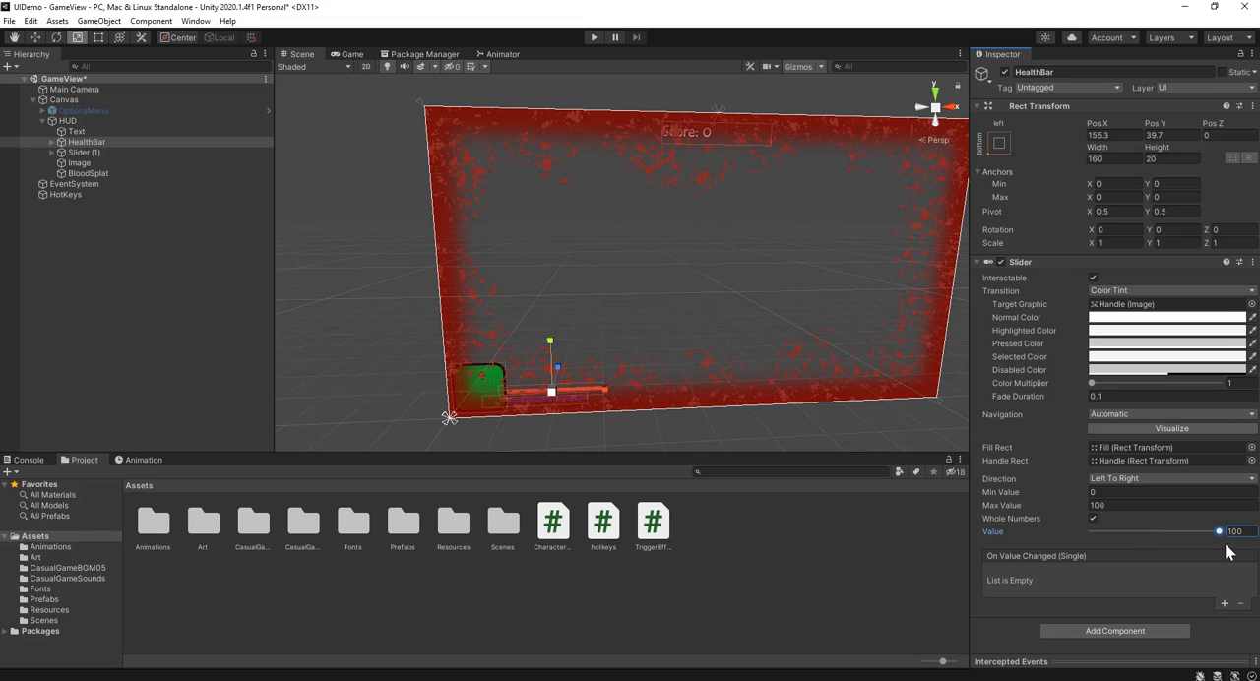
click(1108, 505)
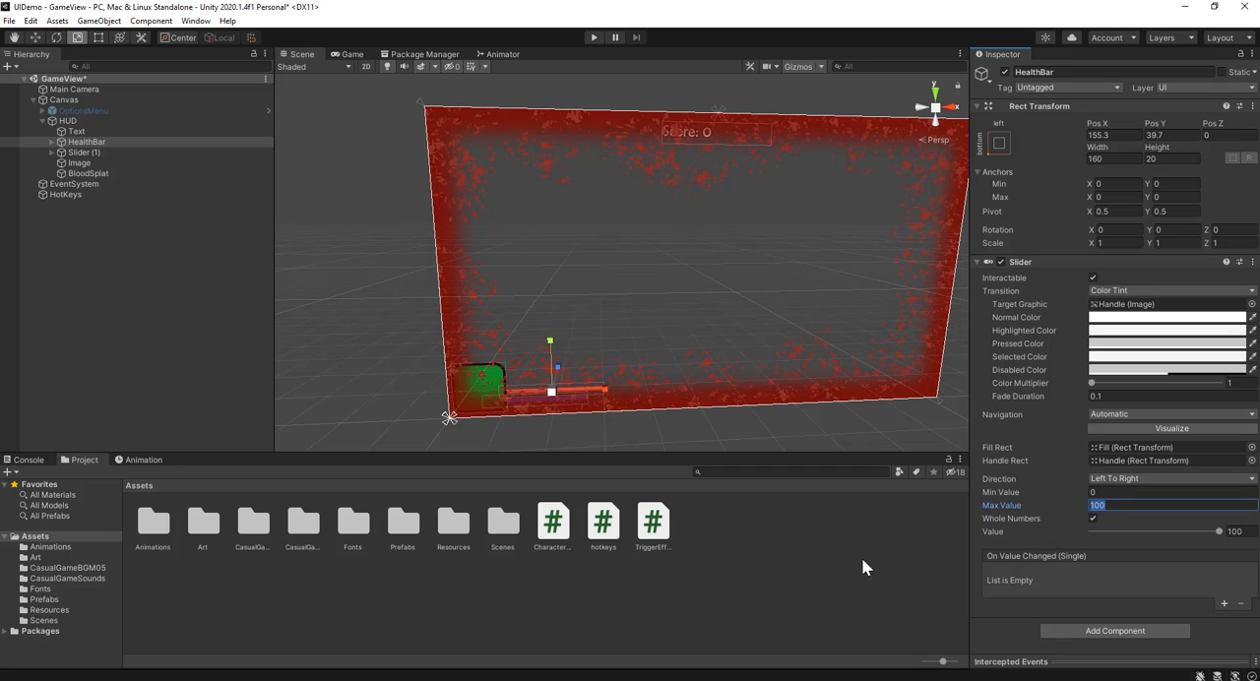
click(519, 608)
key(alt+Tab)
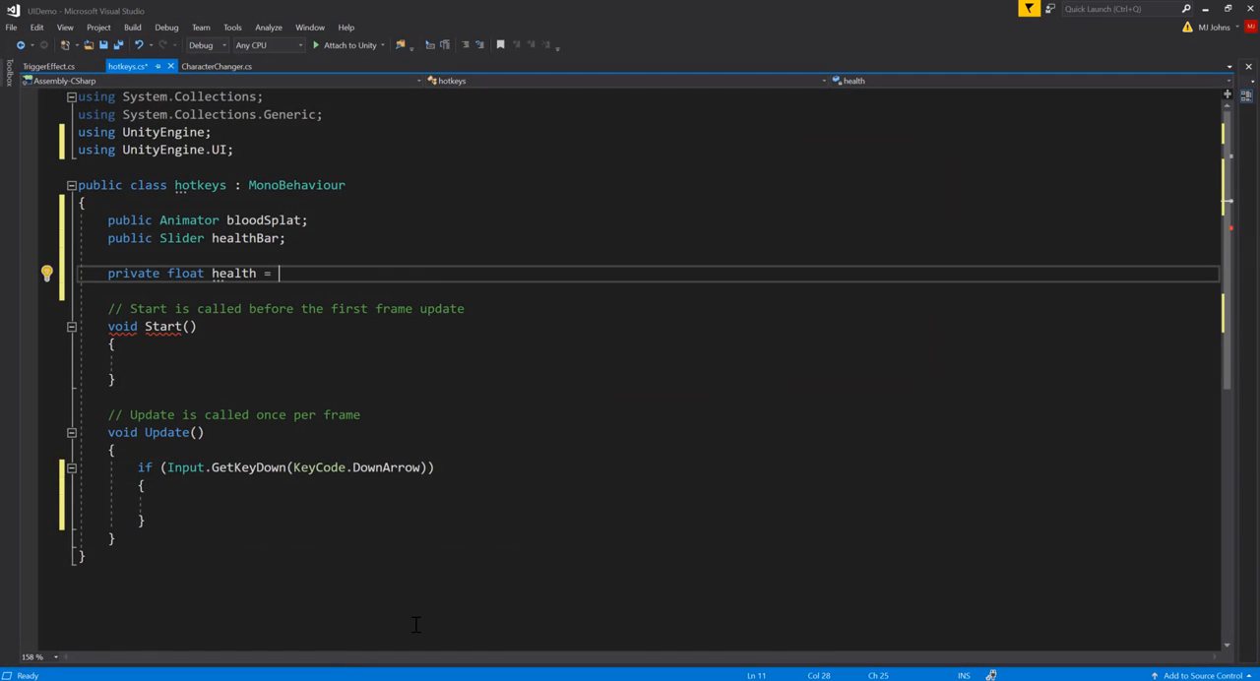
Step: Change the private health field's type to int and give it an initial value of 100
double_click(186, 274)
text(int)
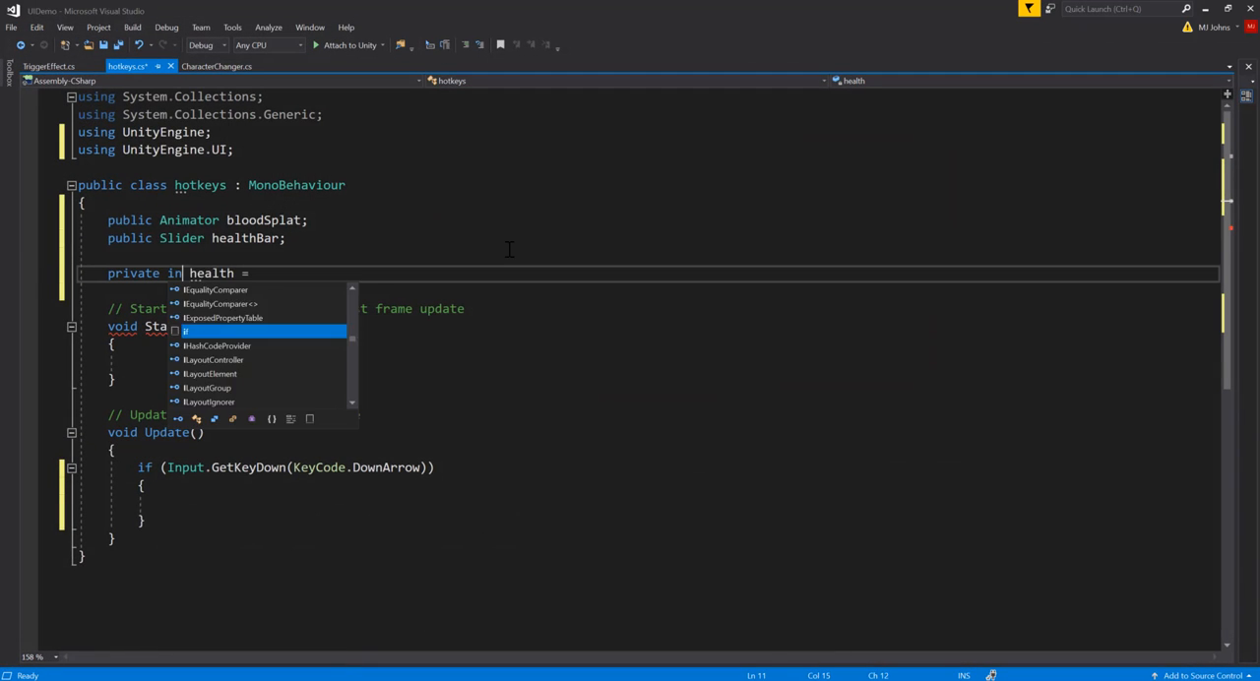
click(280, 273)
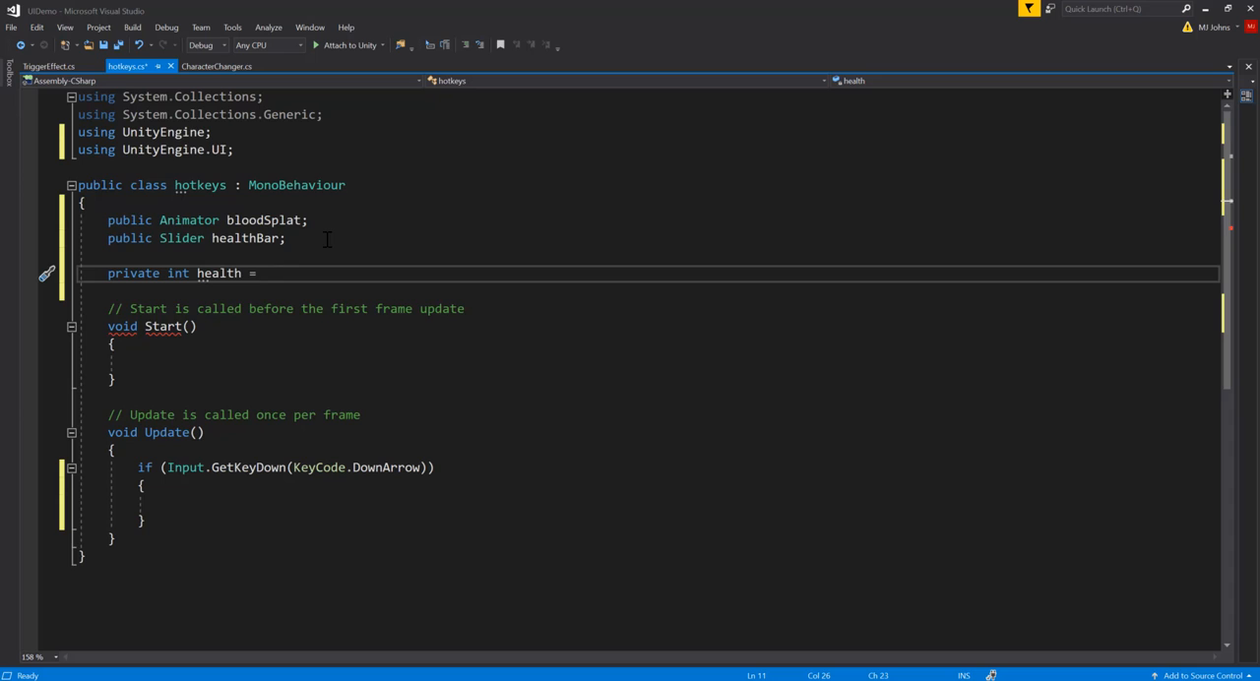
text(100;)
Step: Inside the DownArrow if block, add the statement health -= 5; and start a new line below it
click(259, 504)
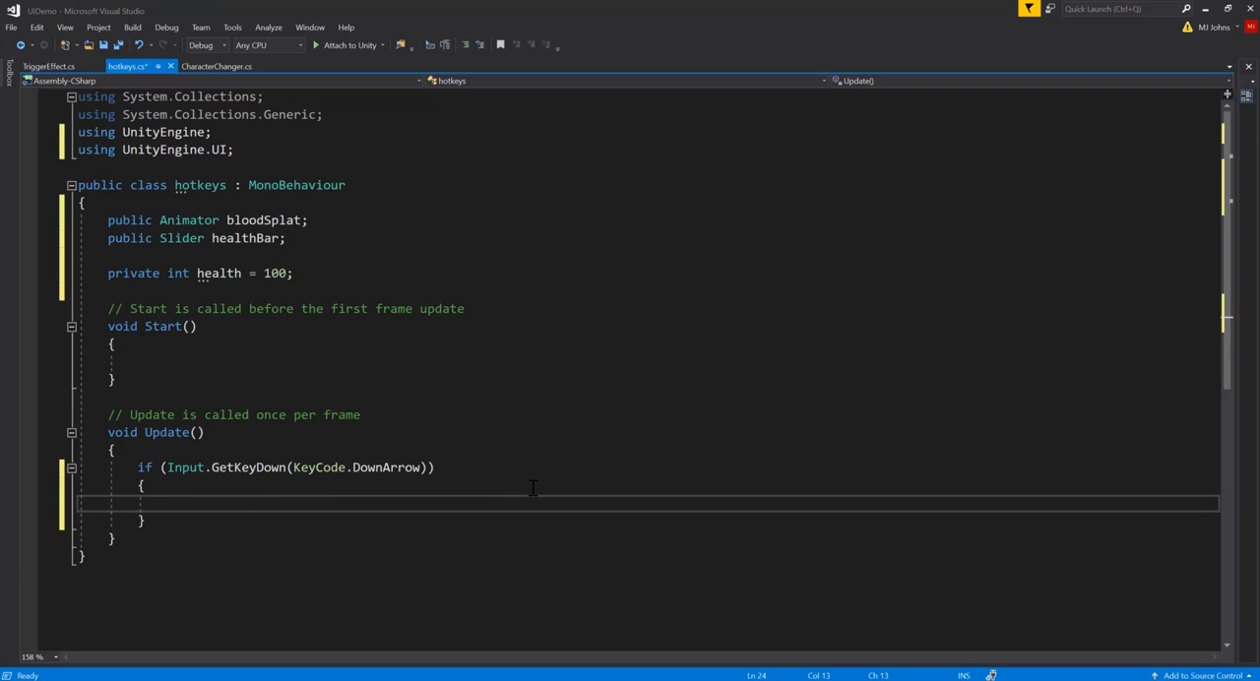
text(health )
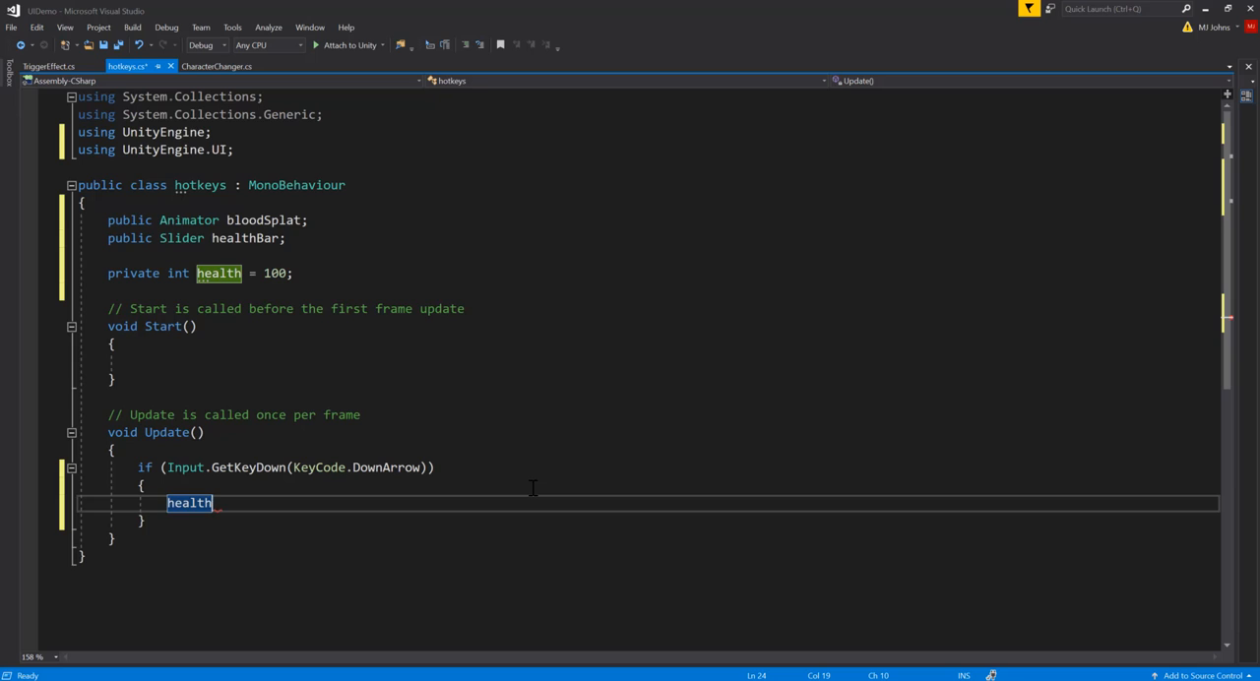
text(-= 1;)
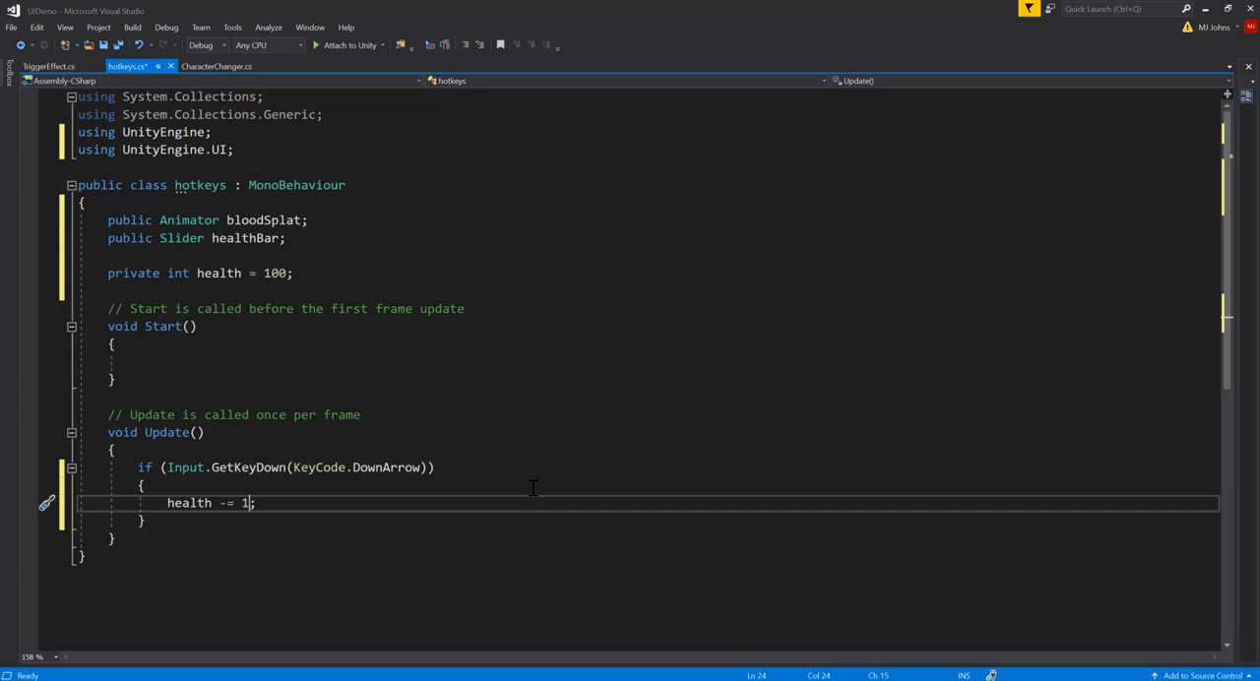
key(BackSpace)
text(5)
key(Return)
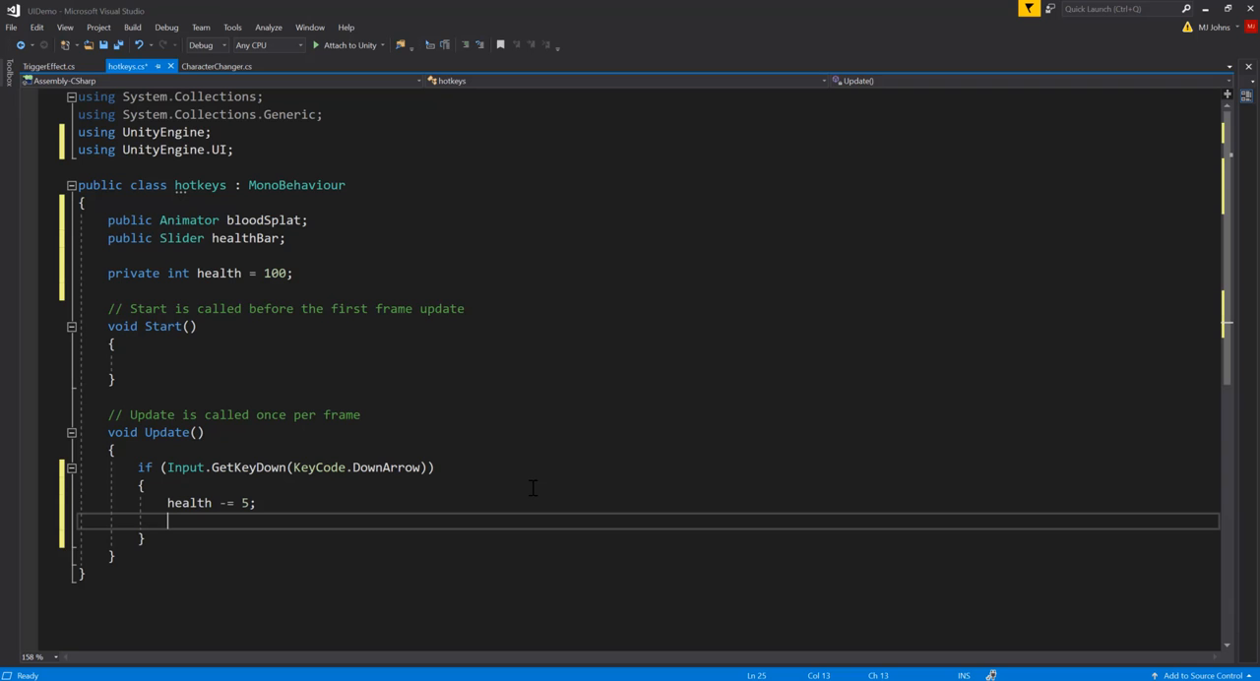
Step: Begin a bloodSplat.SetTrigger call below the health subtraction in the DownArrow block
text(bloodSplat.sett)
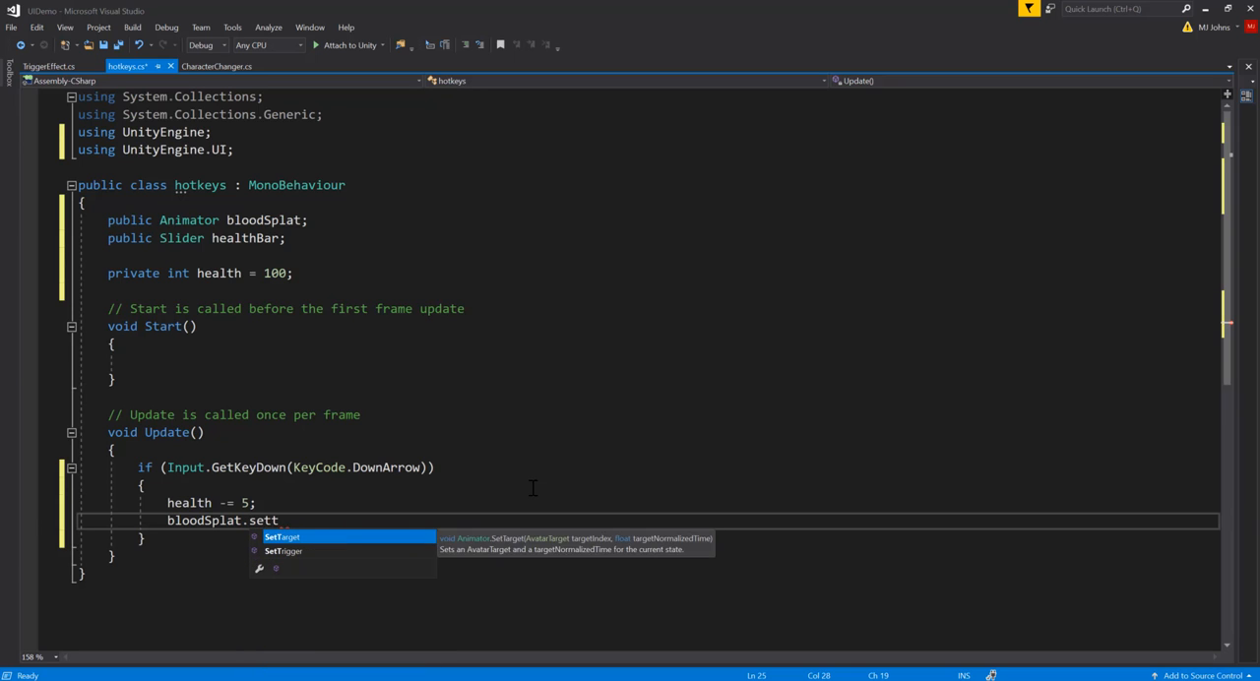
key(Down)
key(Tab)
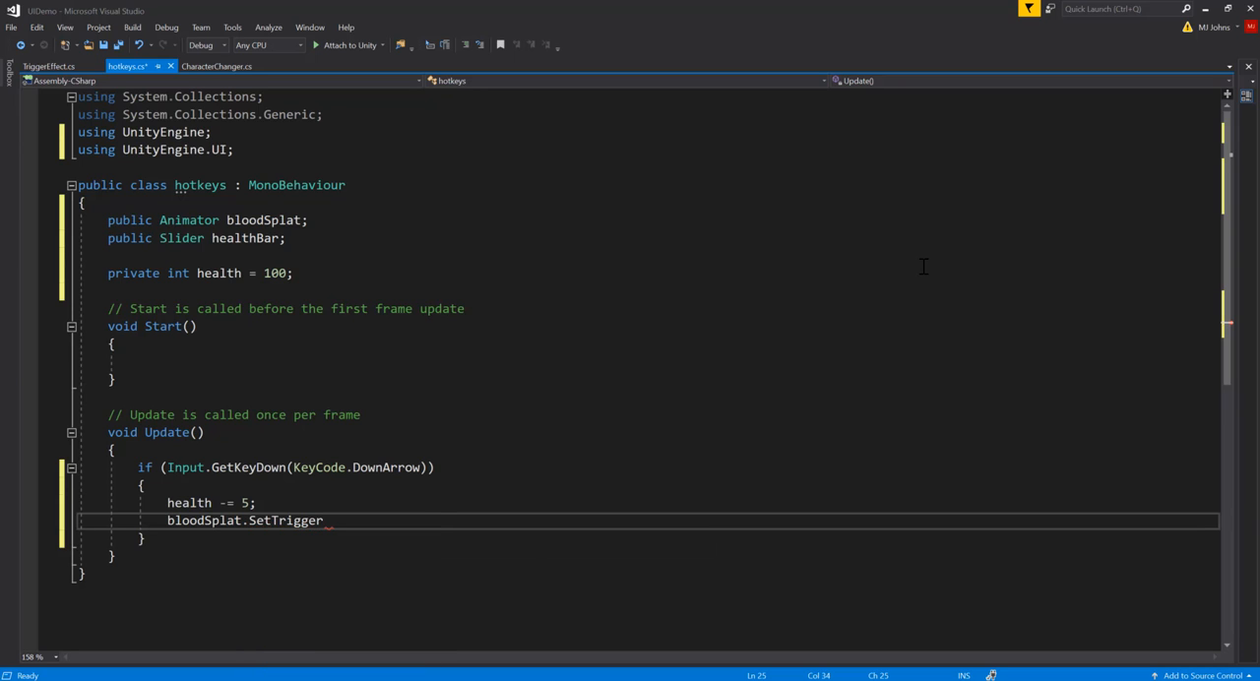
Step: Switch to Unity, show the BloodSplat object's Animator graph, and move the splatter state away from Any State
click(1205, 9)
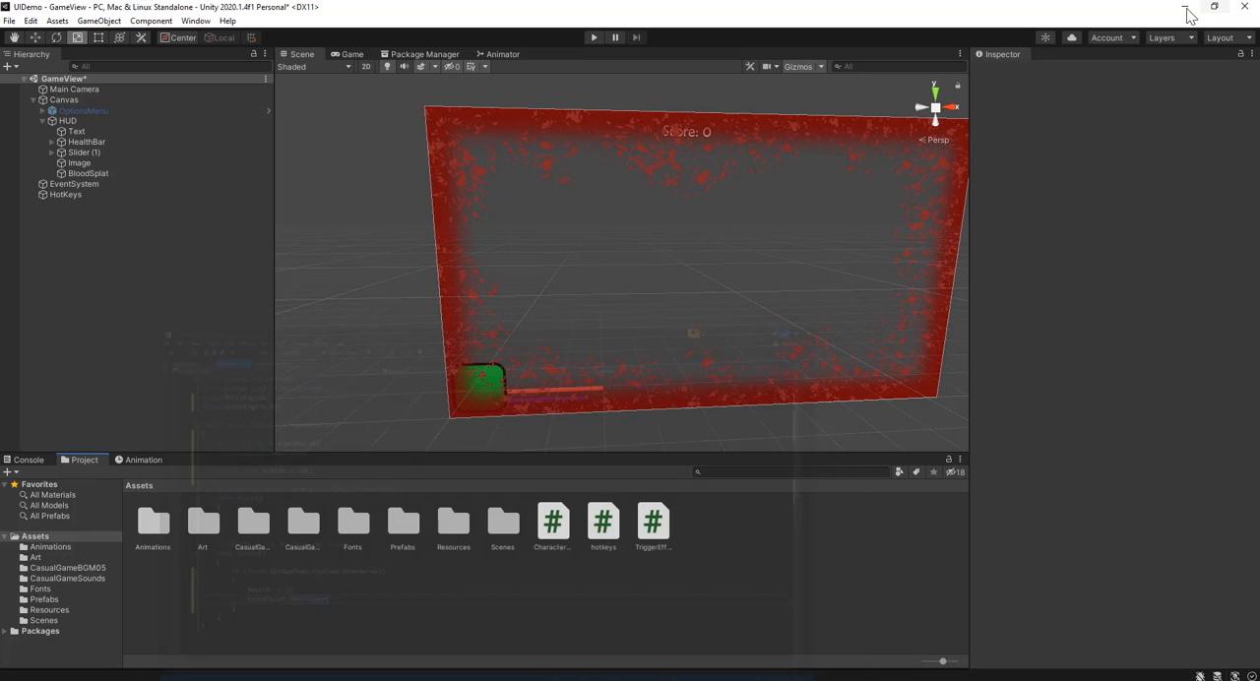
click(103, 174)
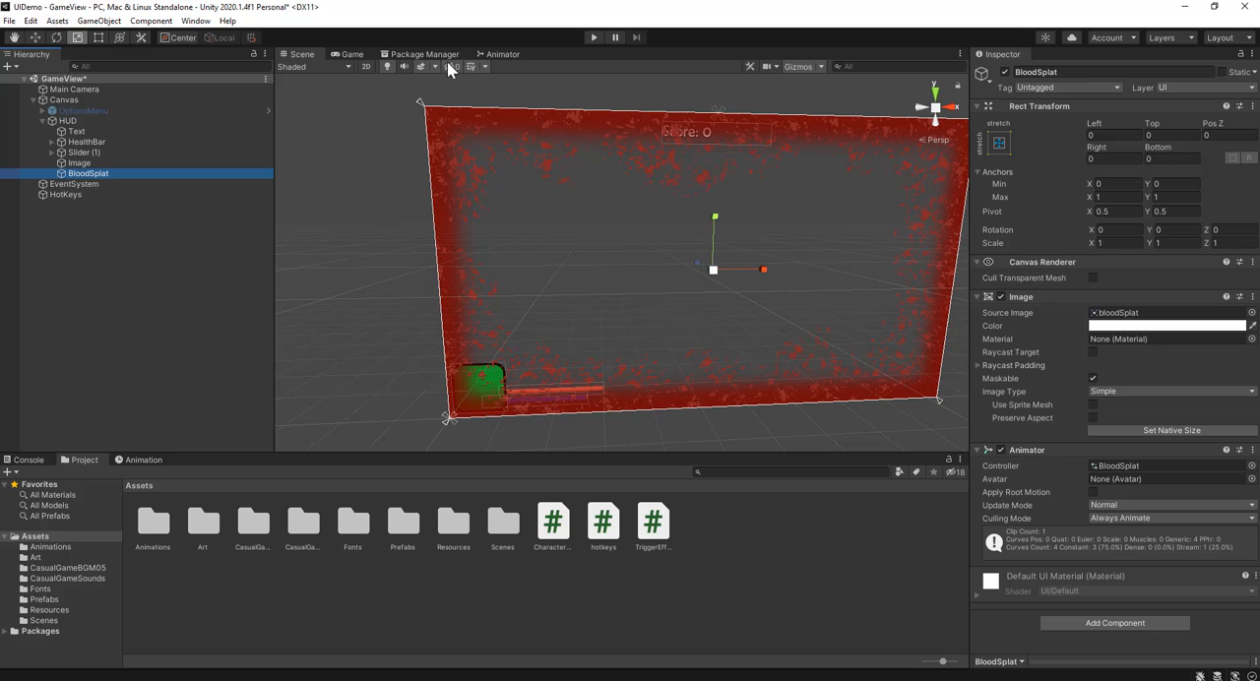
click(500, 55)
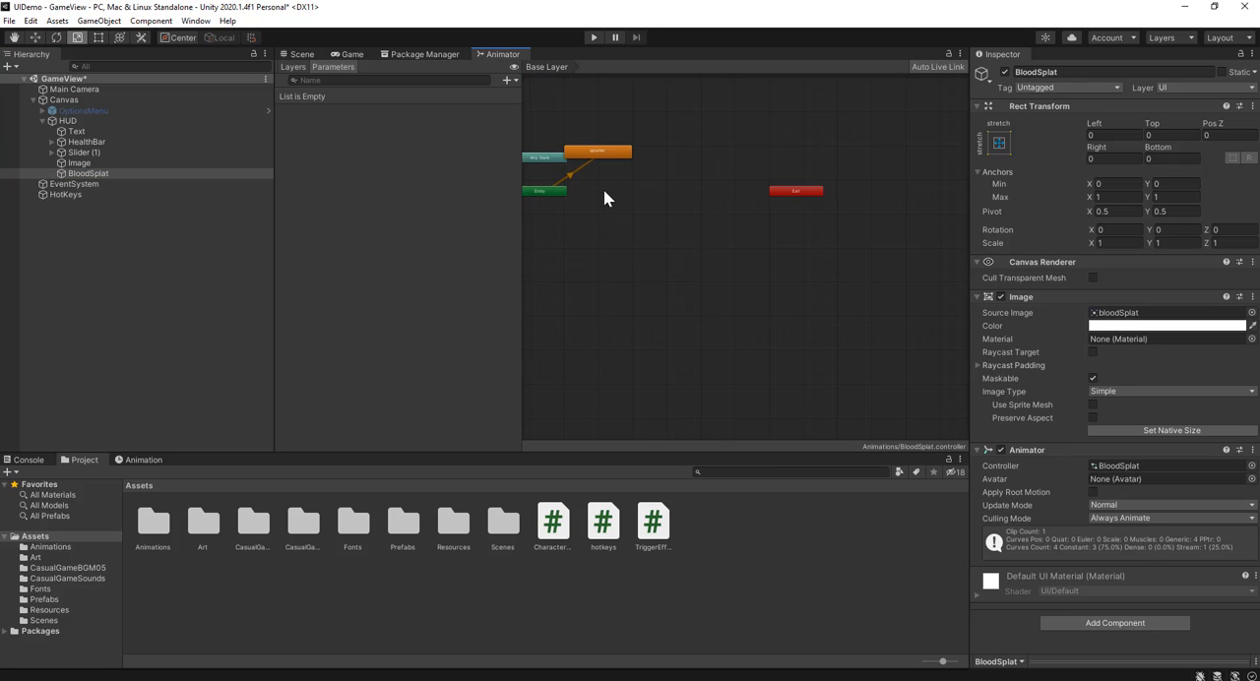
scroll(635, 250, up, 5)
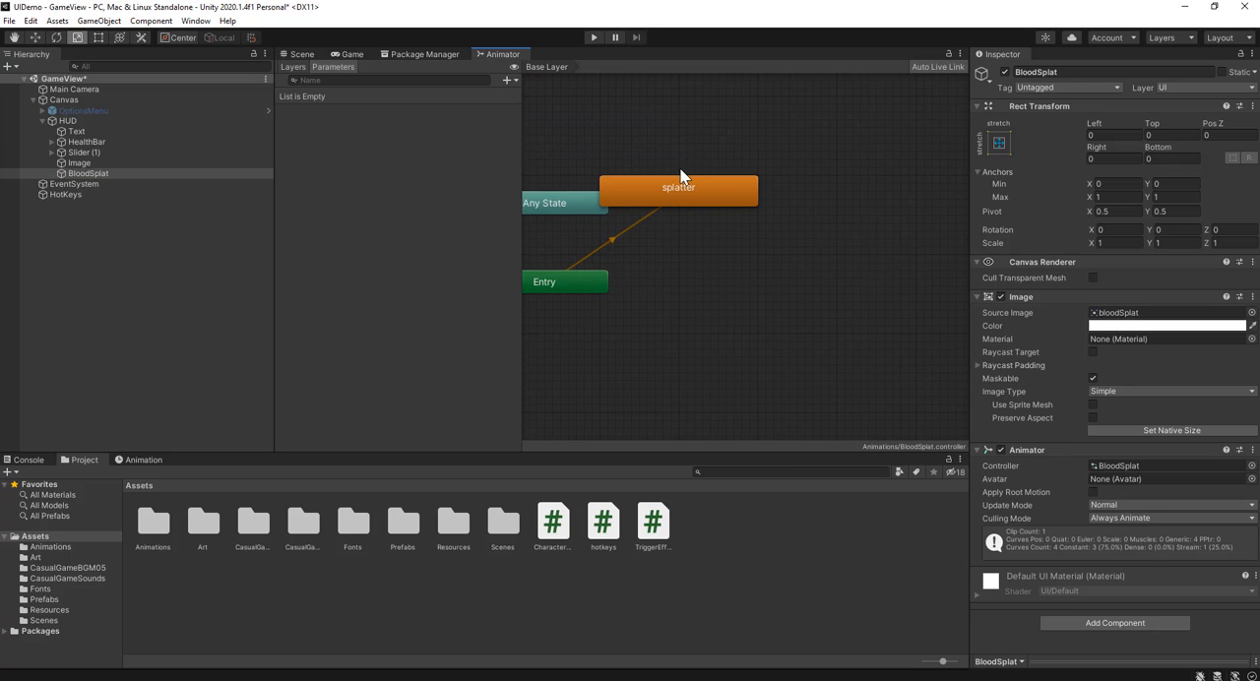
click(672, 200)
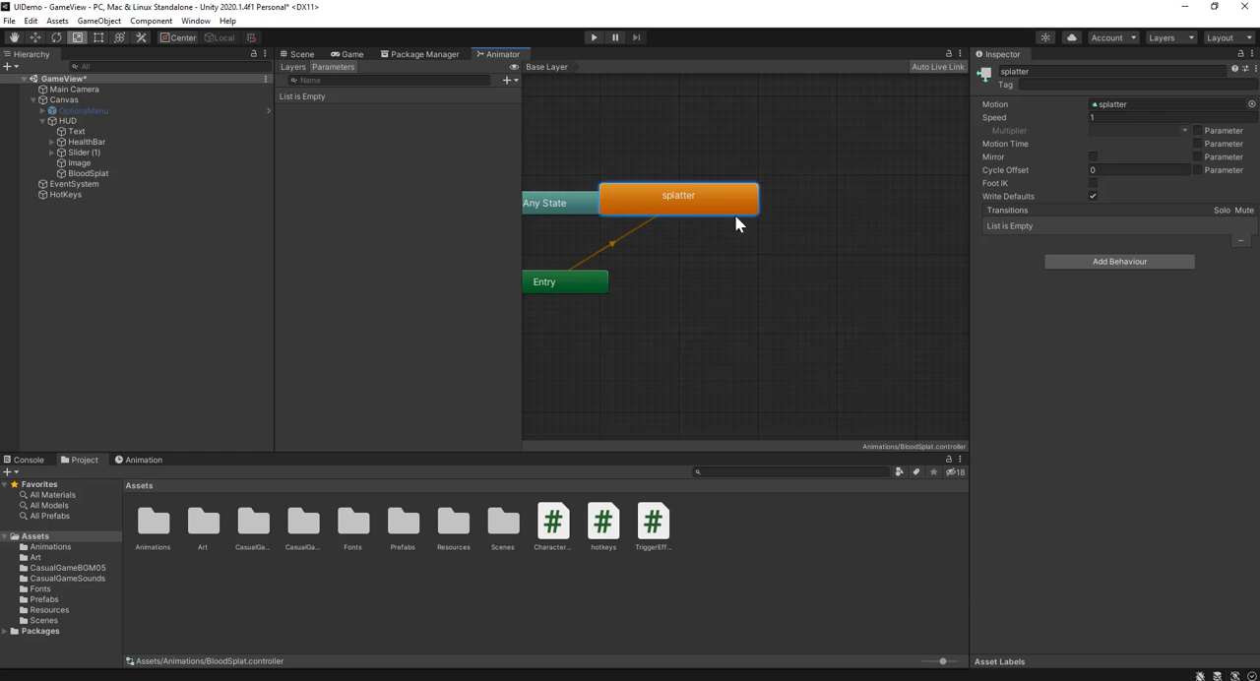
drag(691, 193, 754, 170)
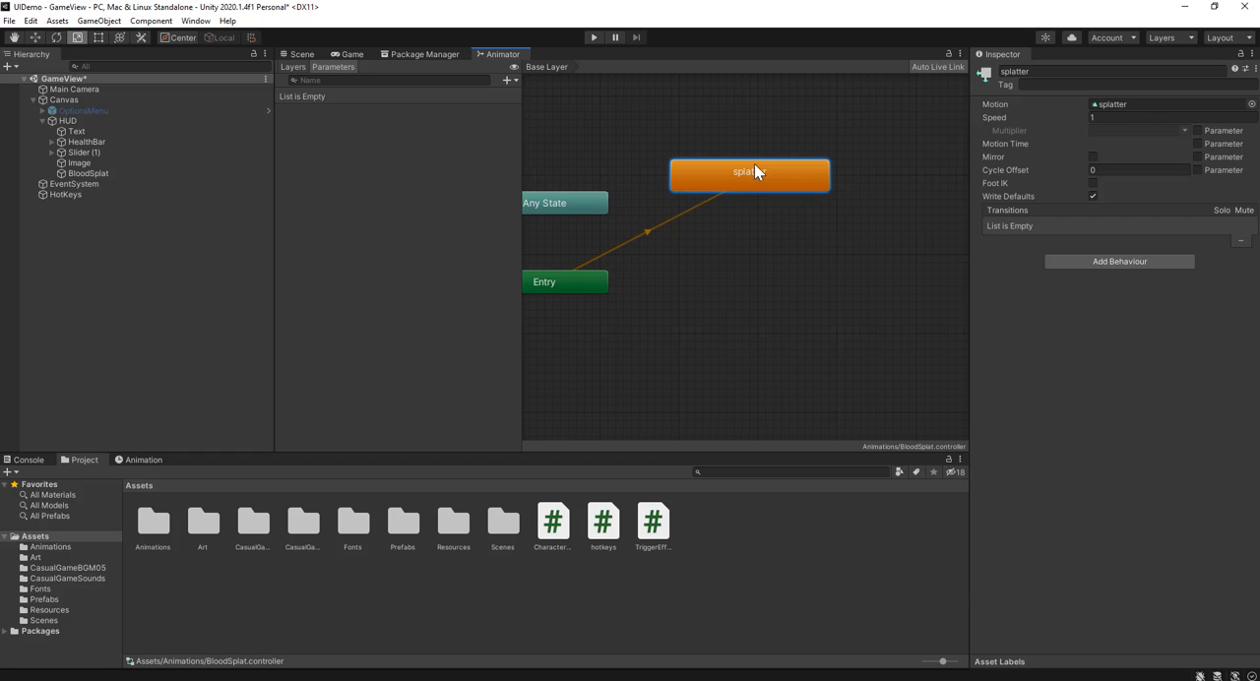
Step: Create an empty state below splatter in the Animator graph and make it the layer default state
click(699, 307)
right_click(690, 342)
mouse_move(765, 350)
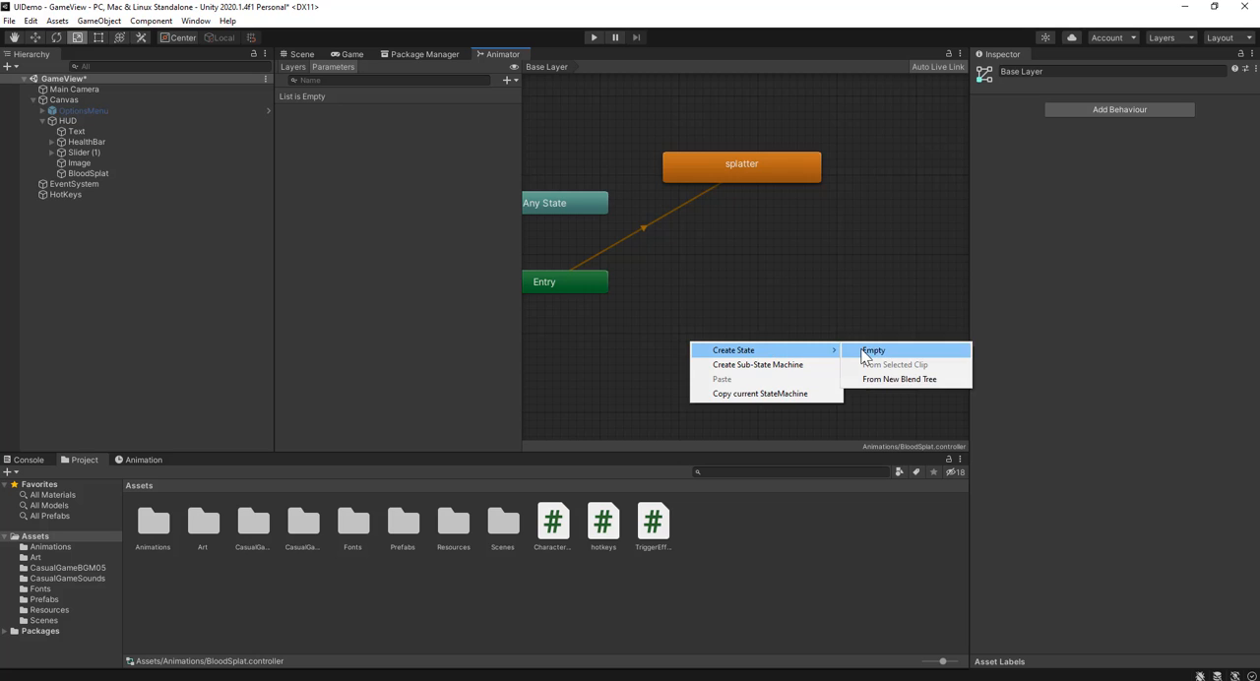
click(871, 351)
right_click(742, 360)
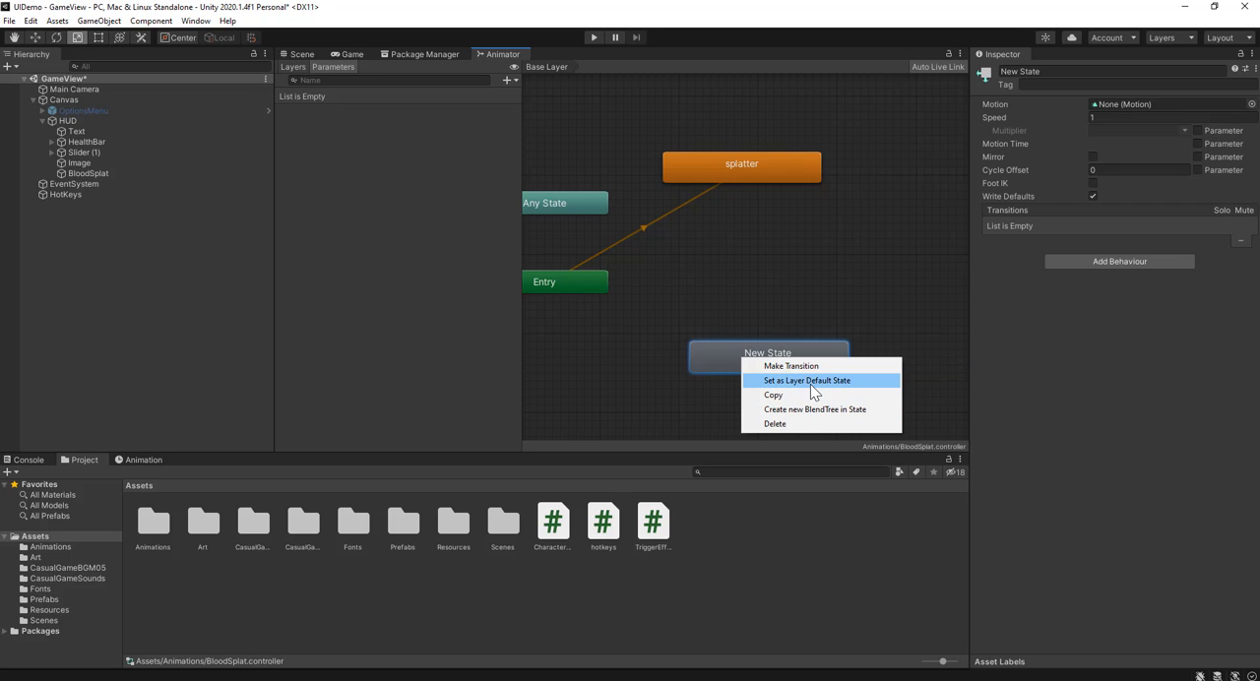
click(810, 381)
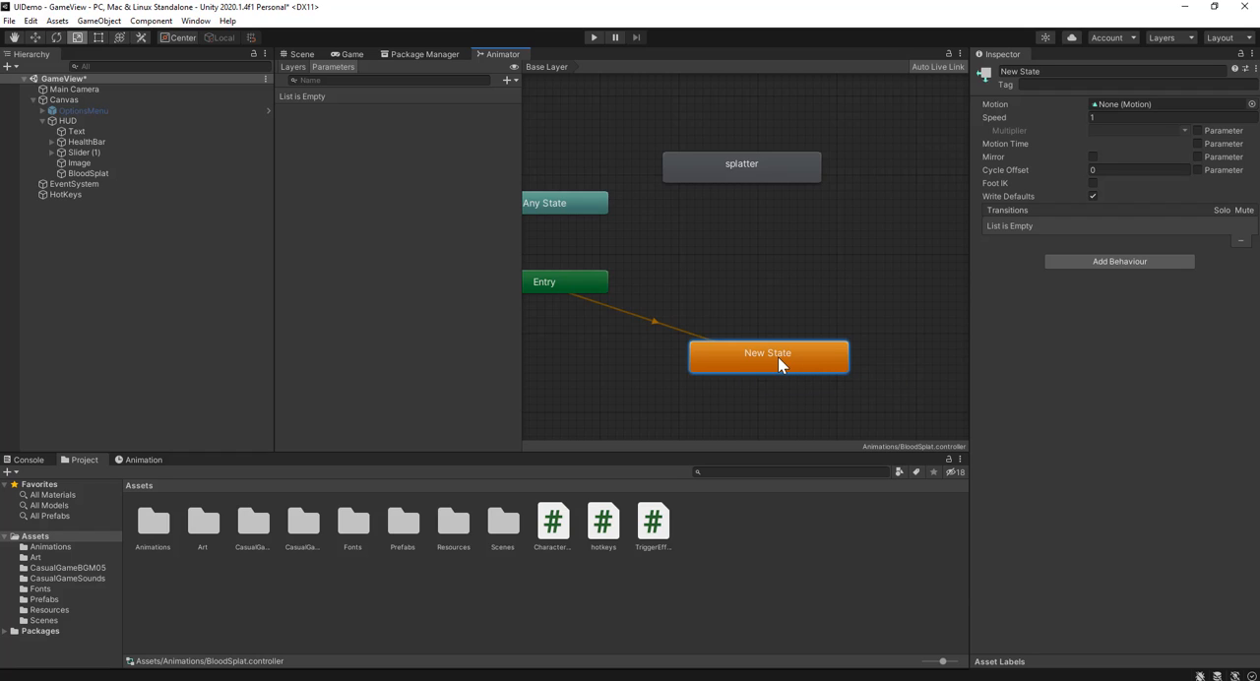
right_click(773, 358)
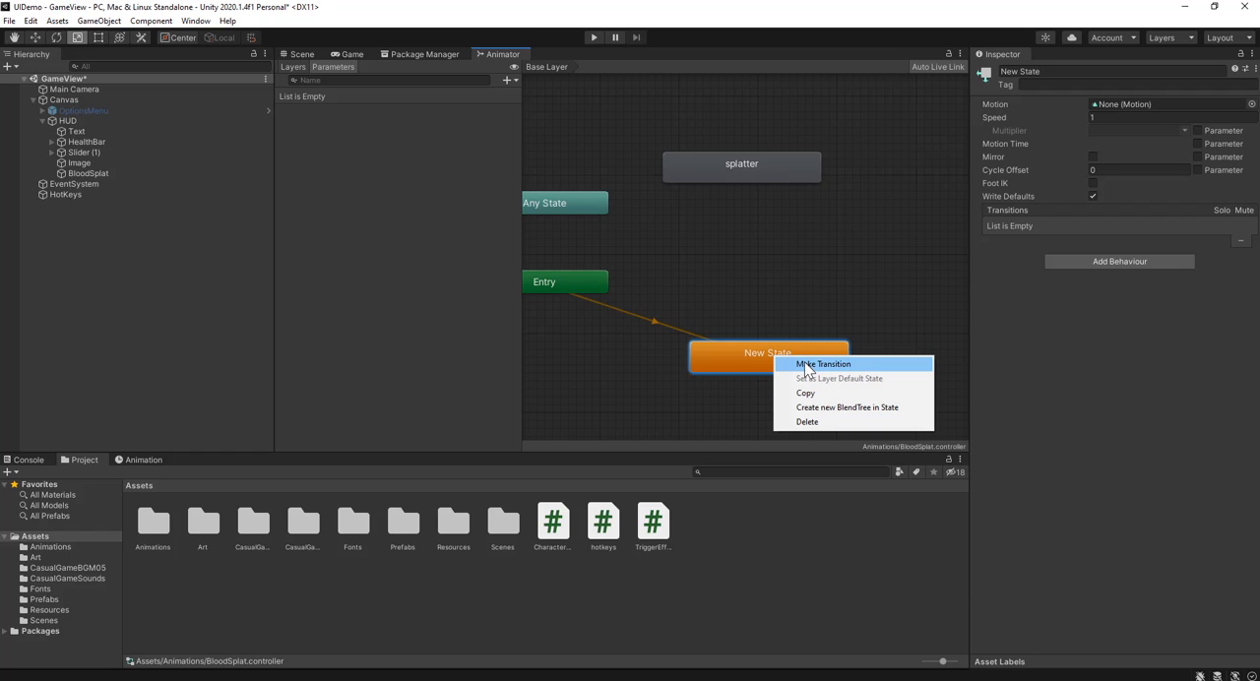
click(806, 364)
click(816, 177)
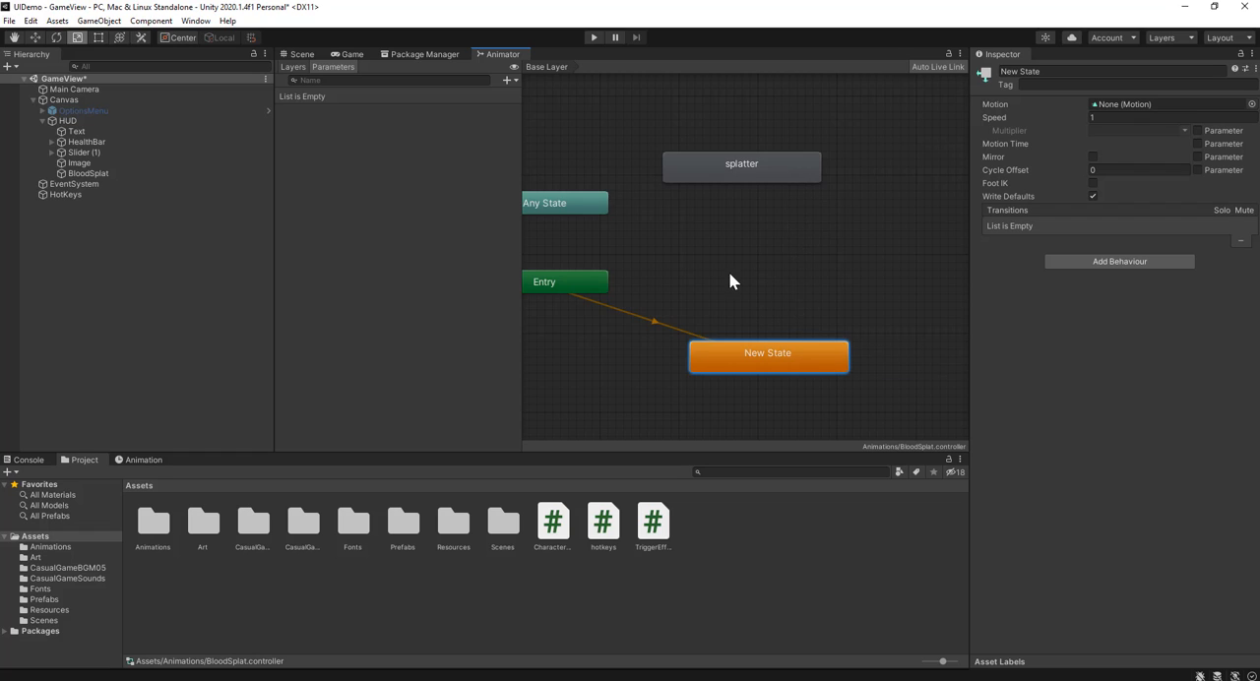
right_click(789, 297)
click(672, 250)
Step: Make a transition from Any State to the splatter state and select the splatter state
middle_drag(622, 244, 707, 313)
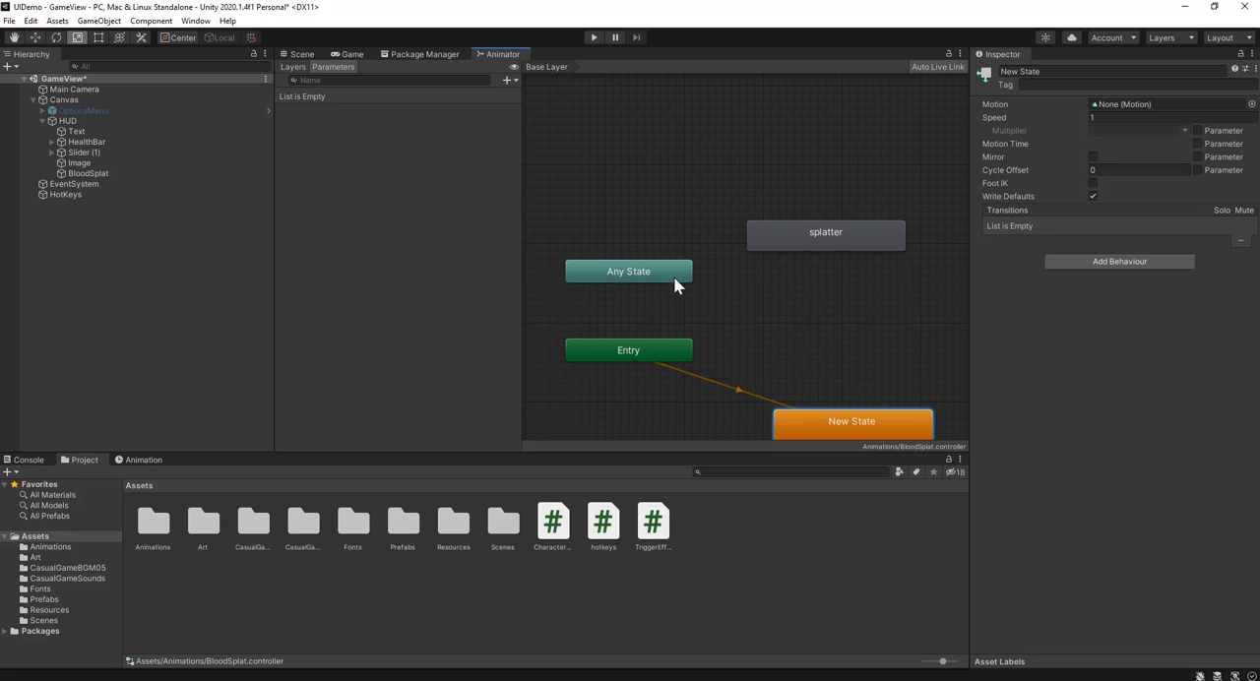
click(683, 272)
right_click(685, 275)
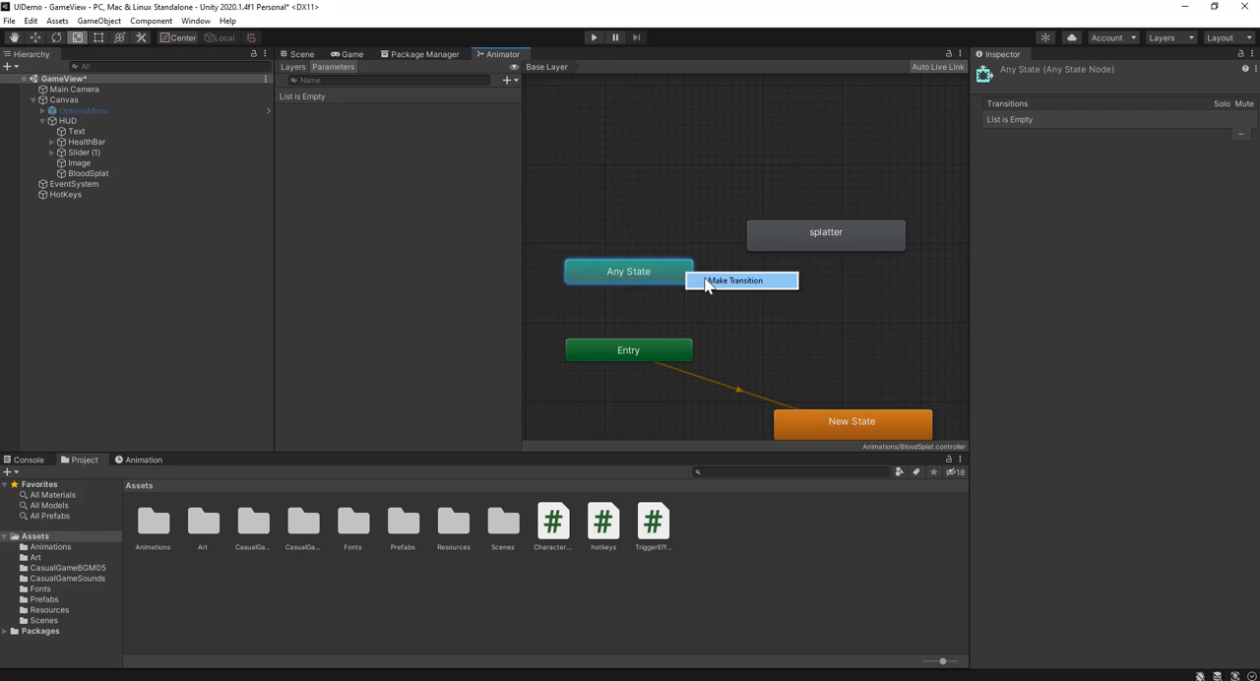
click(724, 281)
click(767, 246)
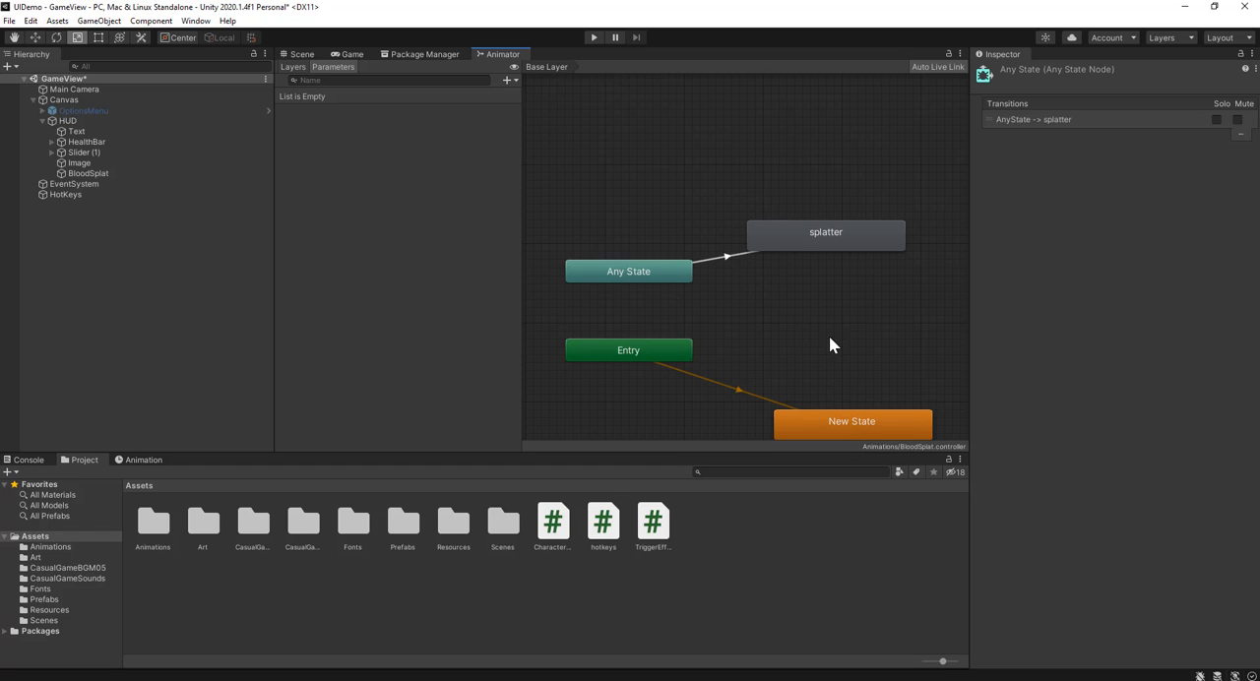
click(826, 241)
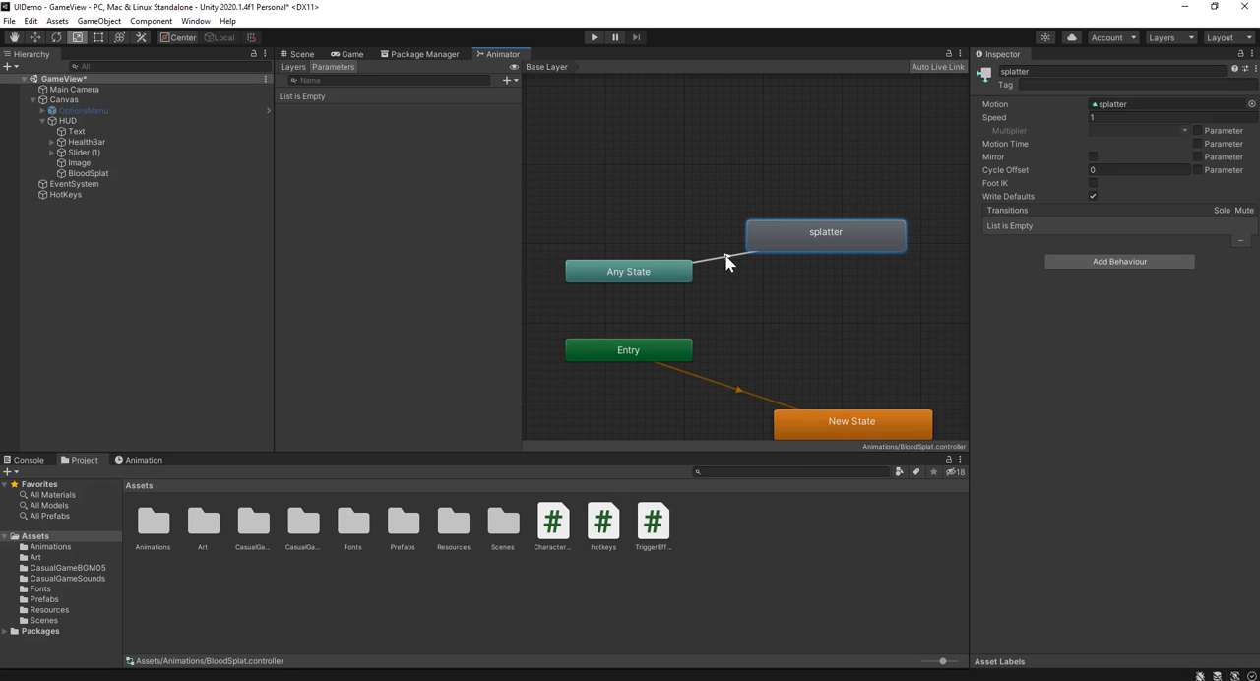
Step: Add a Trigger parameter named splatter to the BloodSplat animator controller
click(675, 210)
click(507, 81)
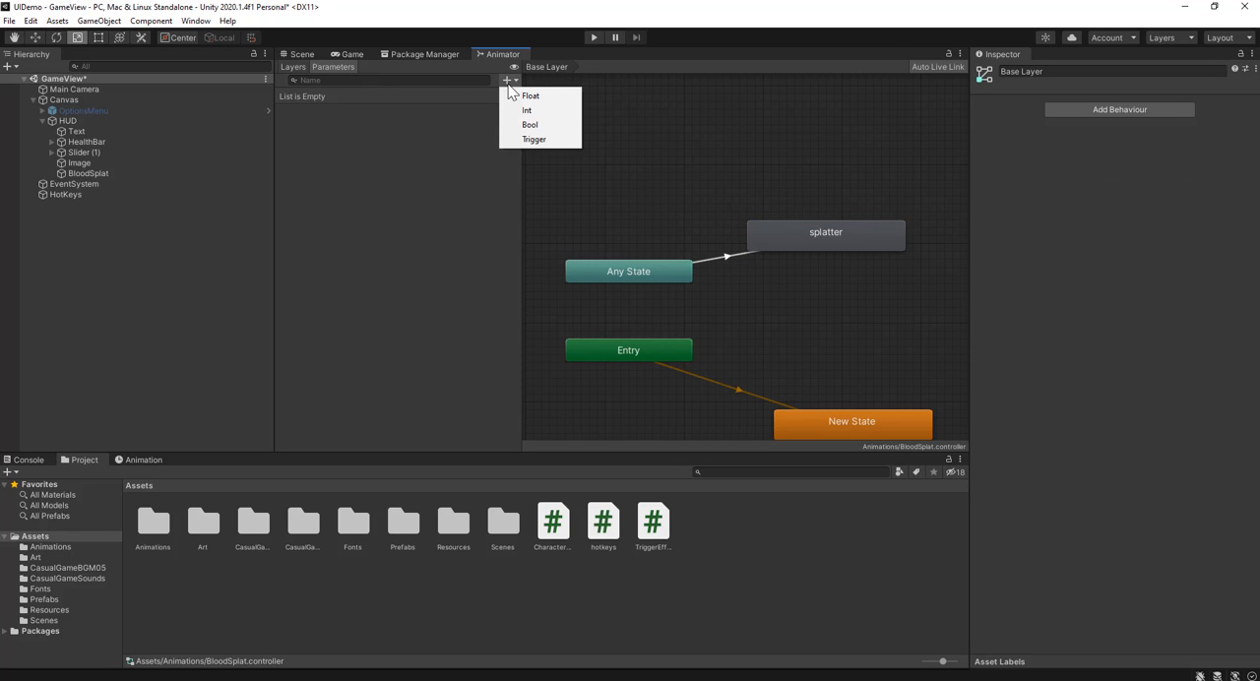
click(533, 140)
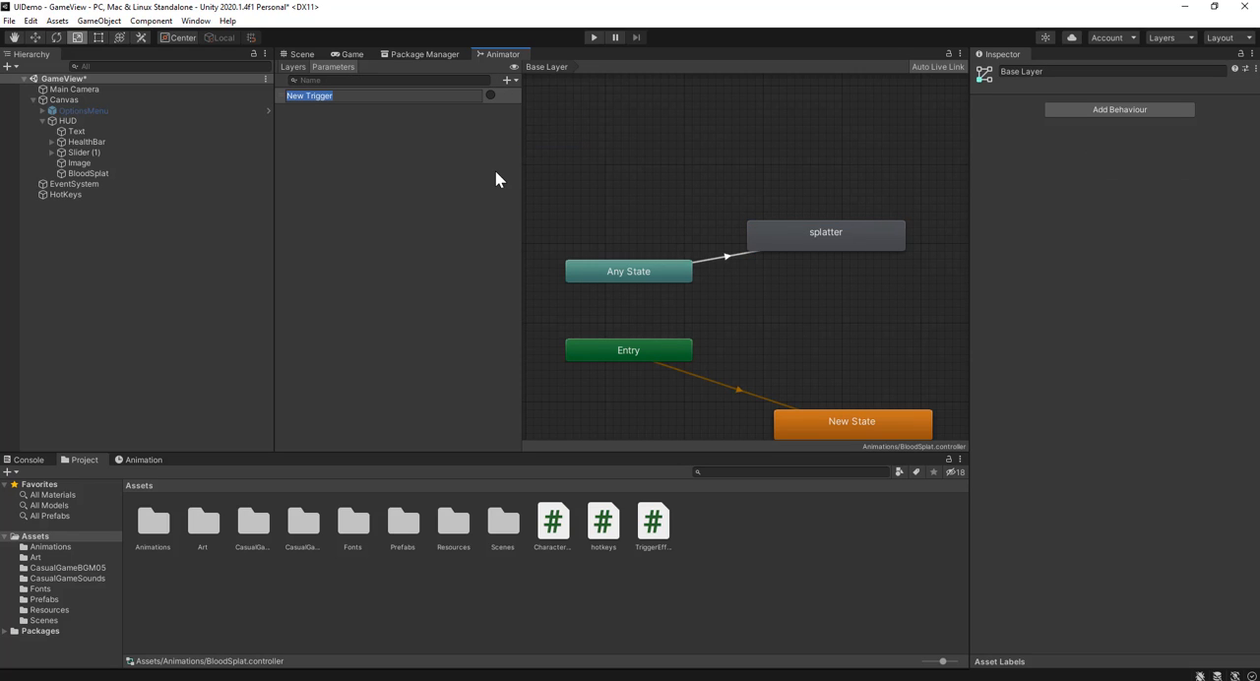
text(splatter)
key(Return)
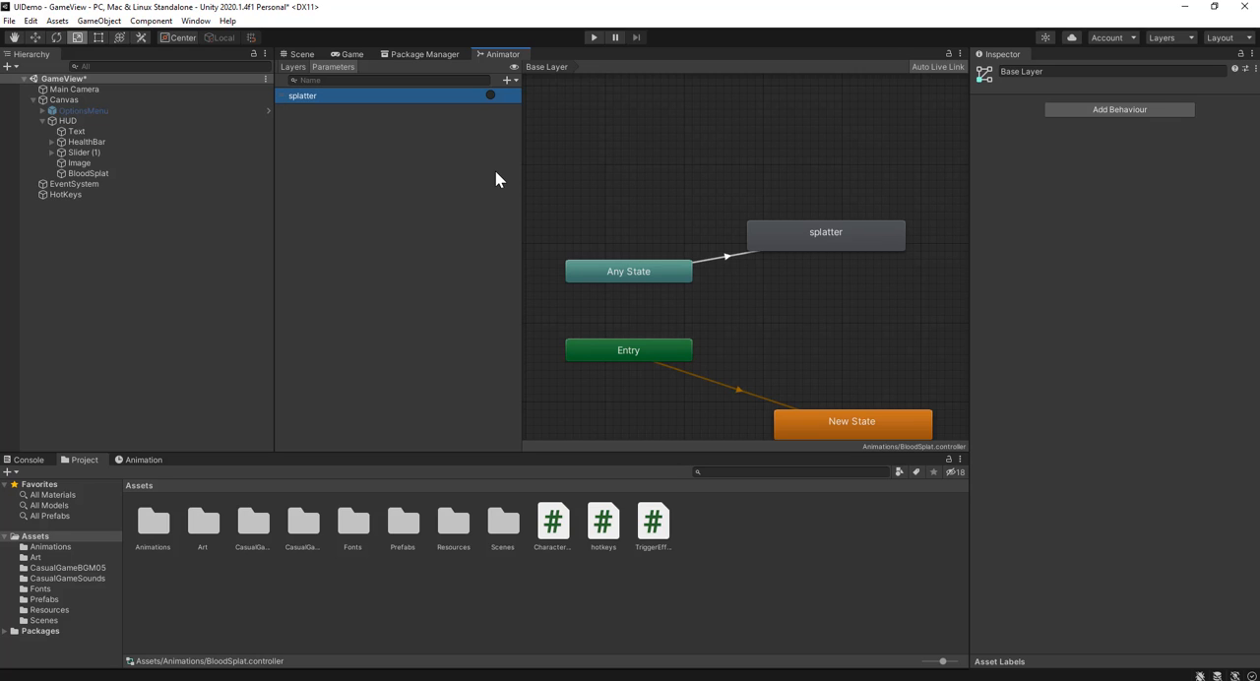
Step: Add the splatter trigger as a condition on the Any State to splatter transition, and return to Visual Studio
click(729, 259)
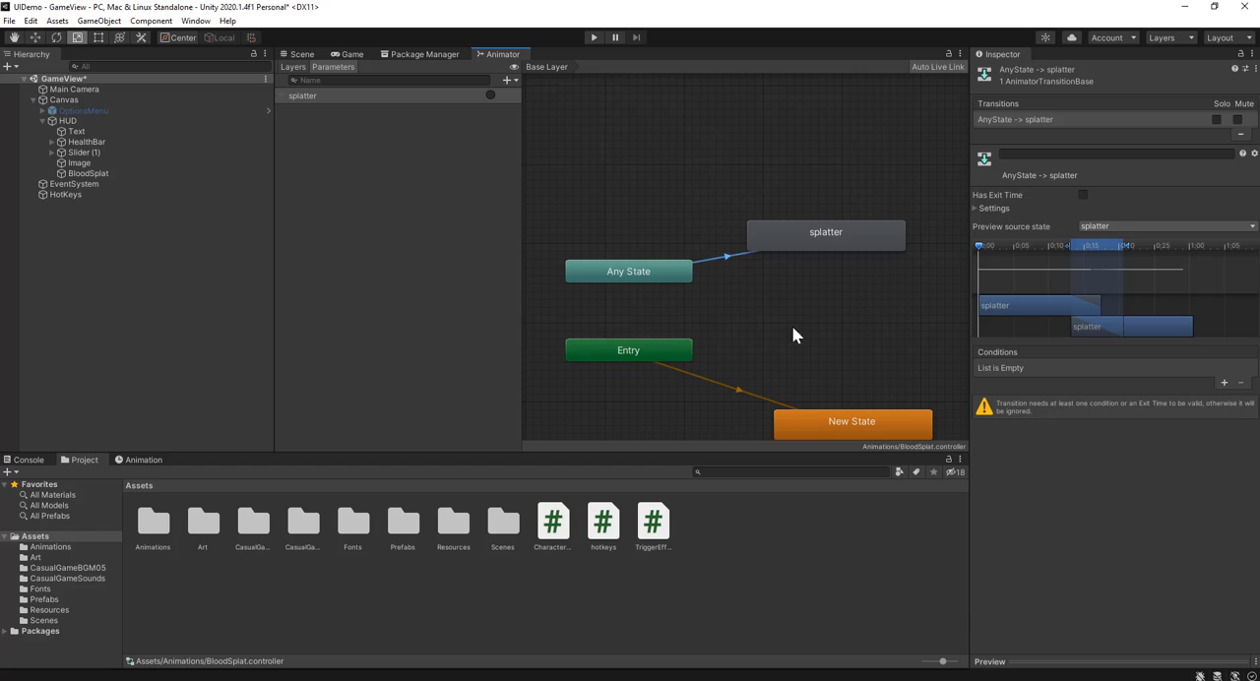
click(1225, 382)
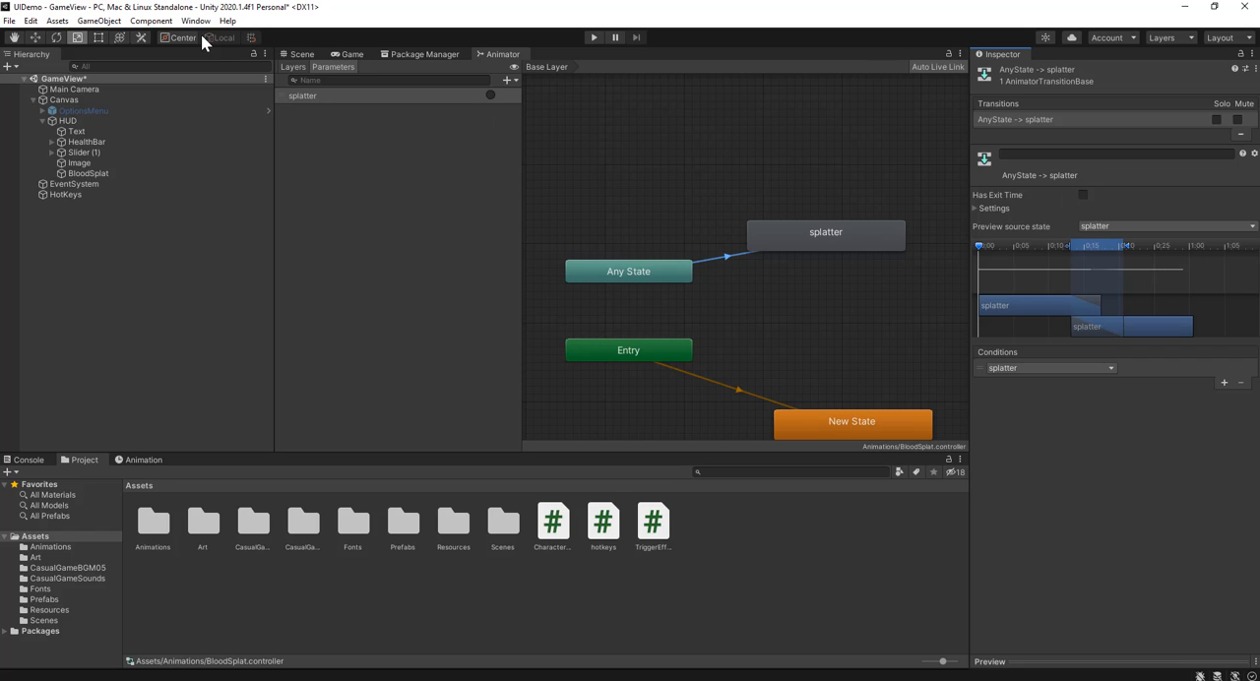
click(307, 54)
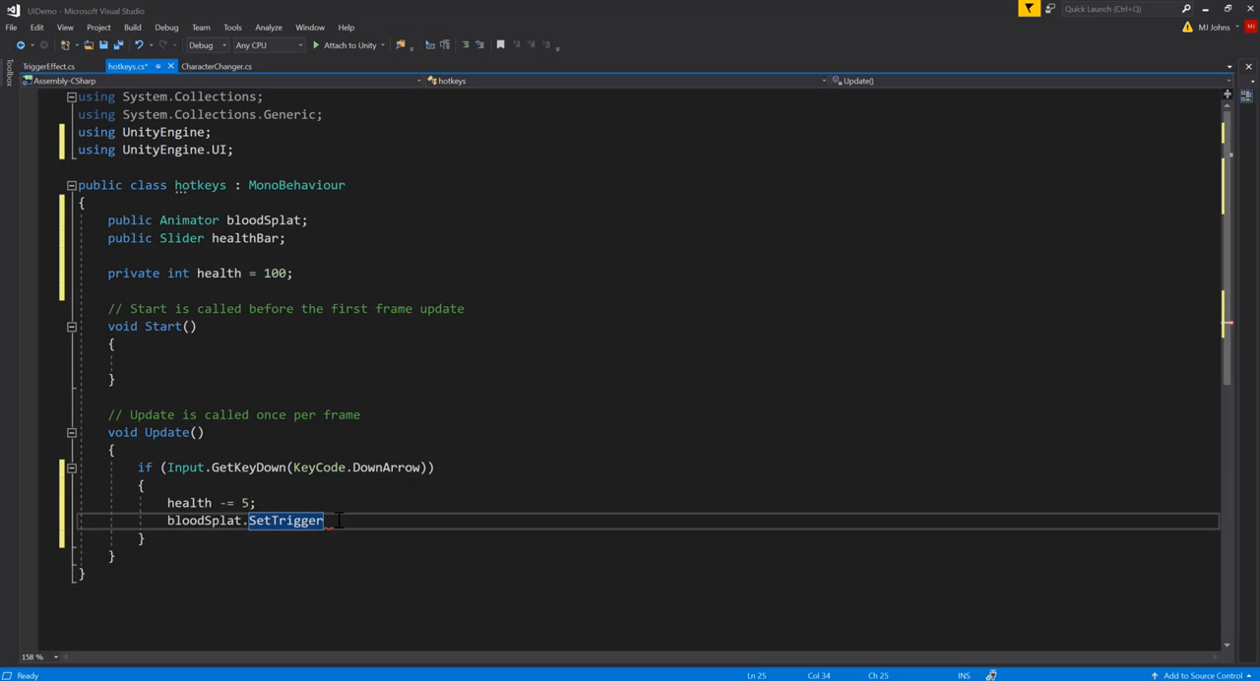
Step: Complete the SetTrigger call with "splatter" after checking the parameter name in Unity, save the hotkeys script, and return to Unity's Scene view
text((")
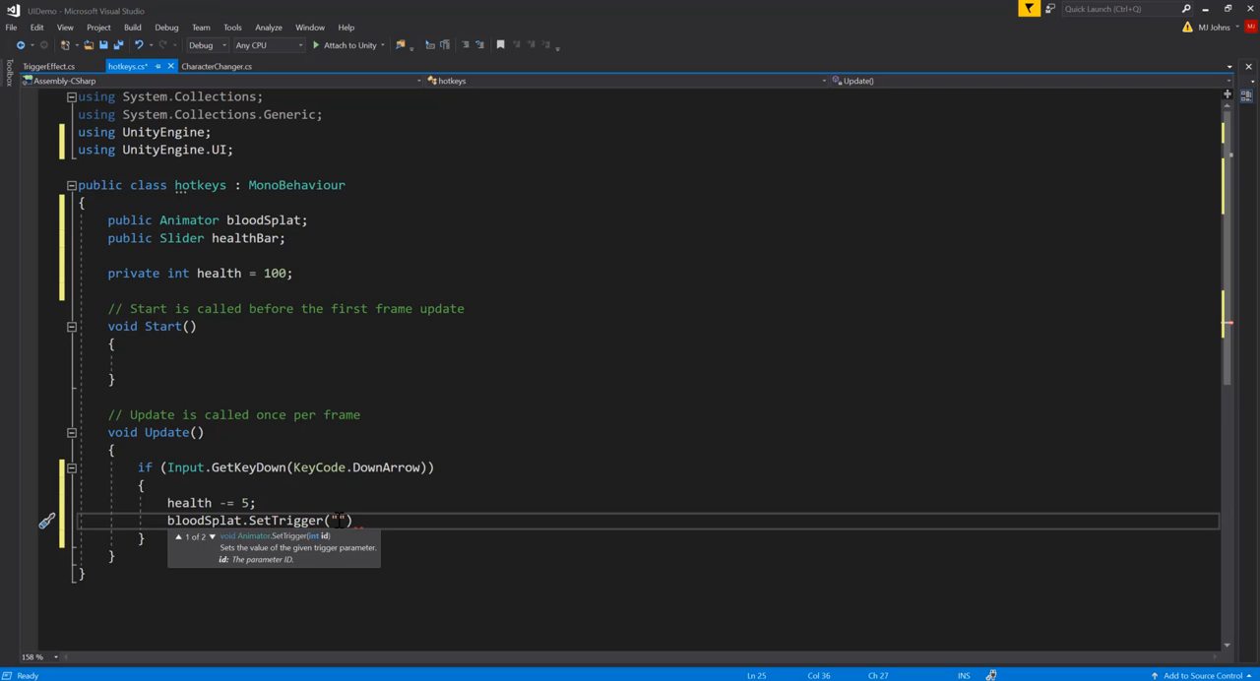
click(1208, 10)
click(494, 55)
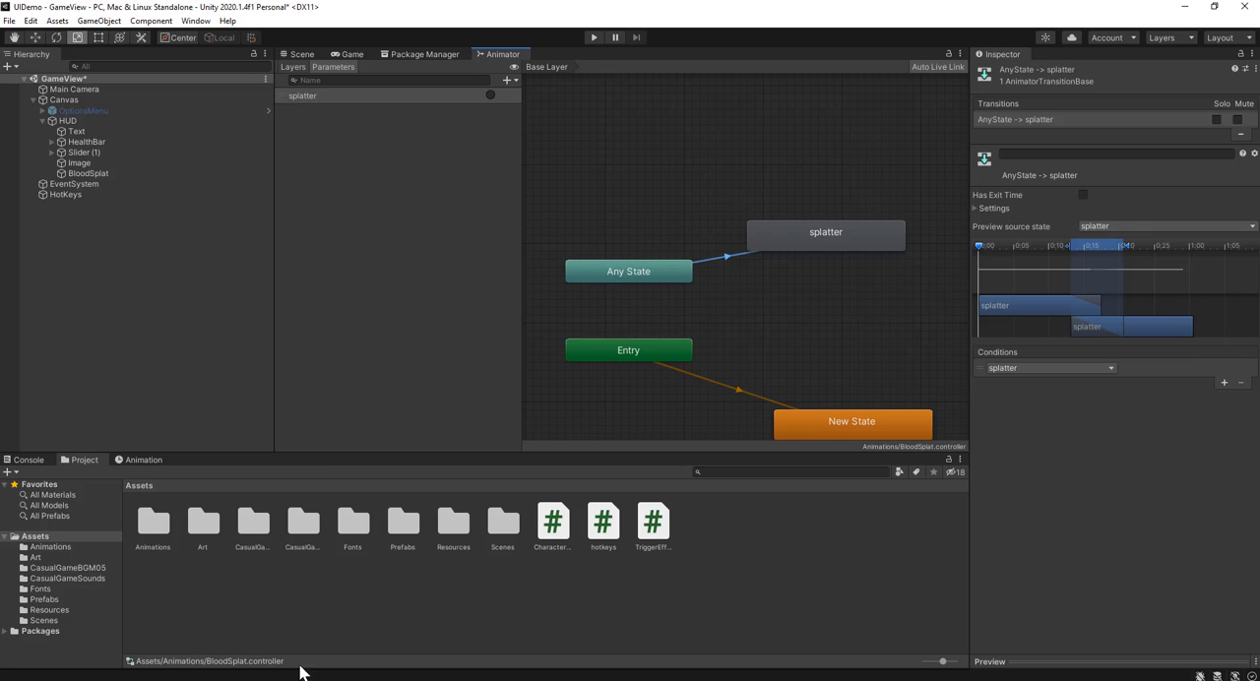
key(alt+Tab)
text(spla)
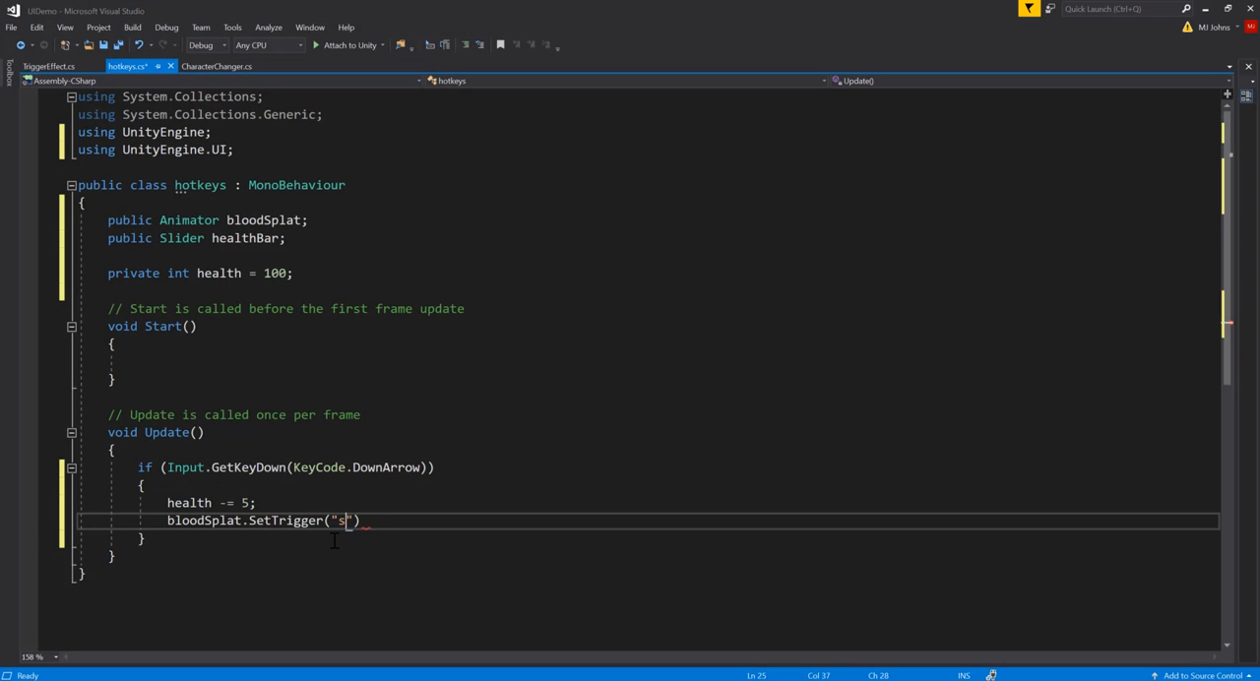
text(tter"))
key(ctrl+s)
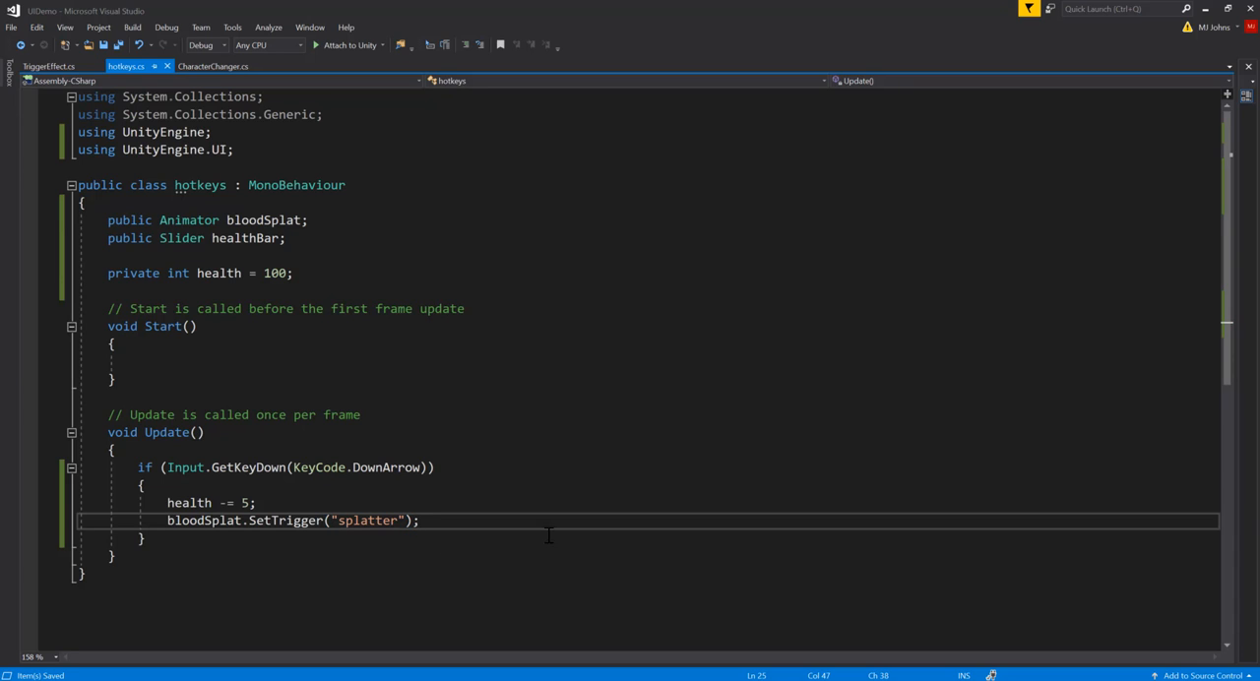
click(1204, 10)
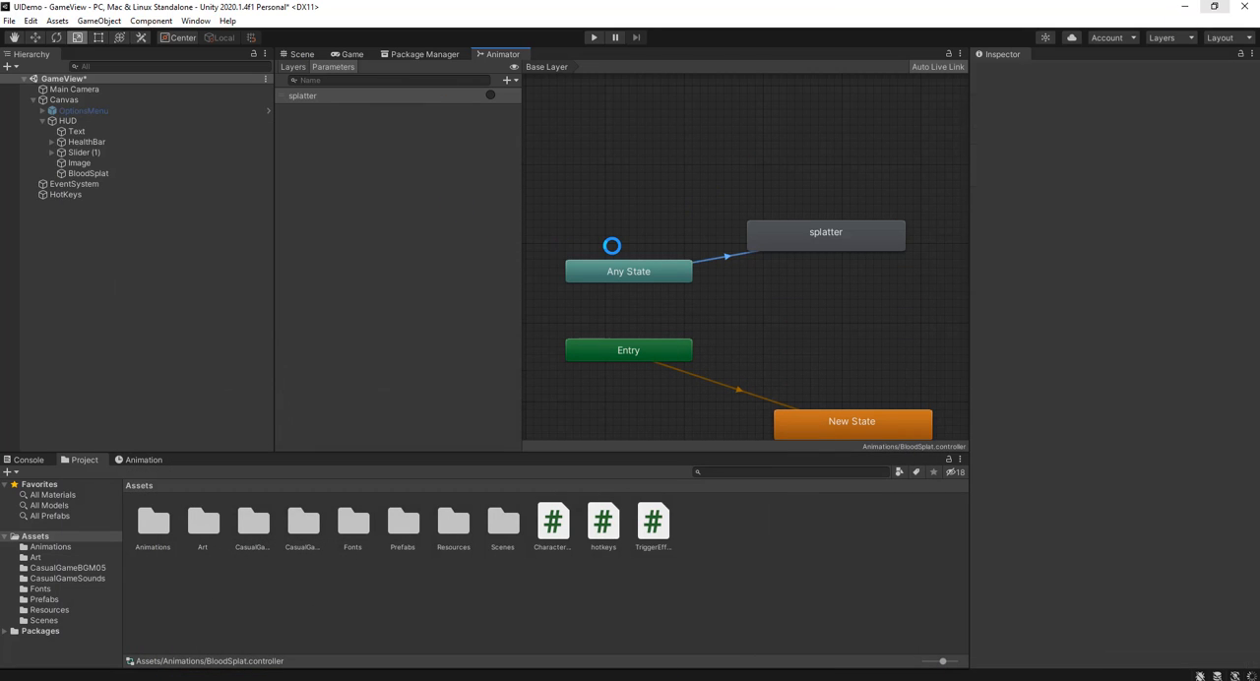
click(305, 54)
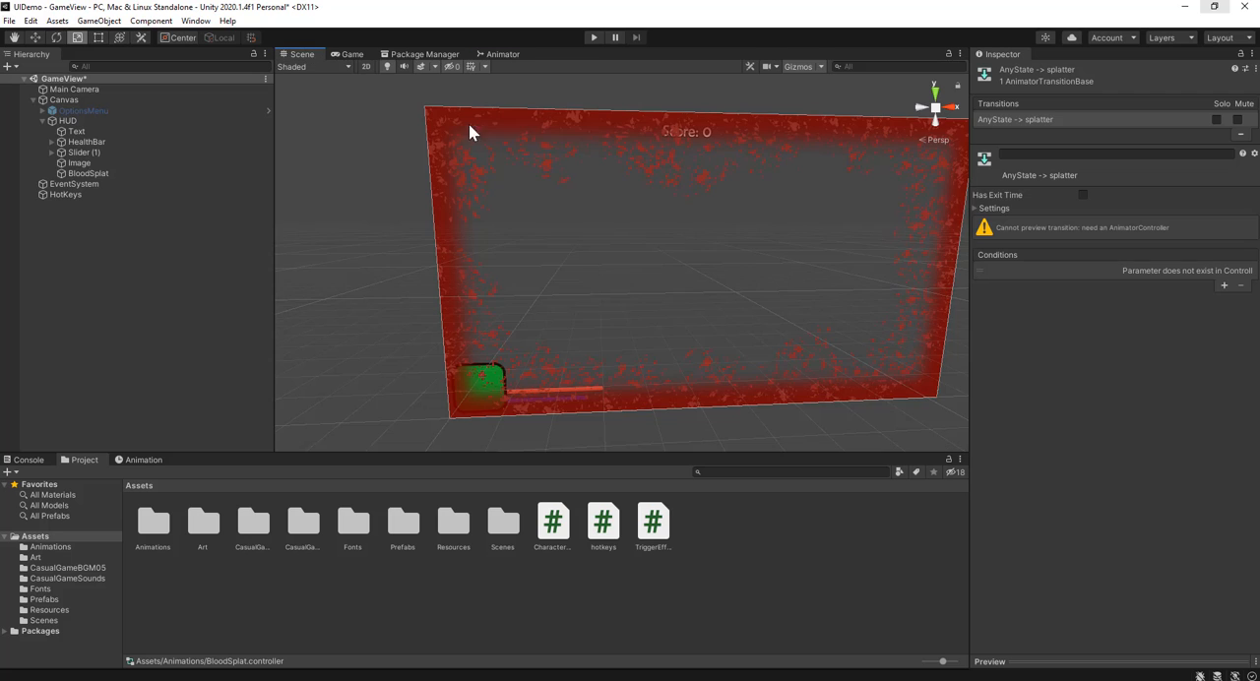
Step: Test-run and stop the scene, and assign the HUD's HealthBar slider and BloodSplat animator to the HotKeys object's Hotkeys script
click(593, 37)
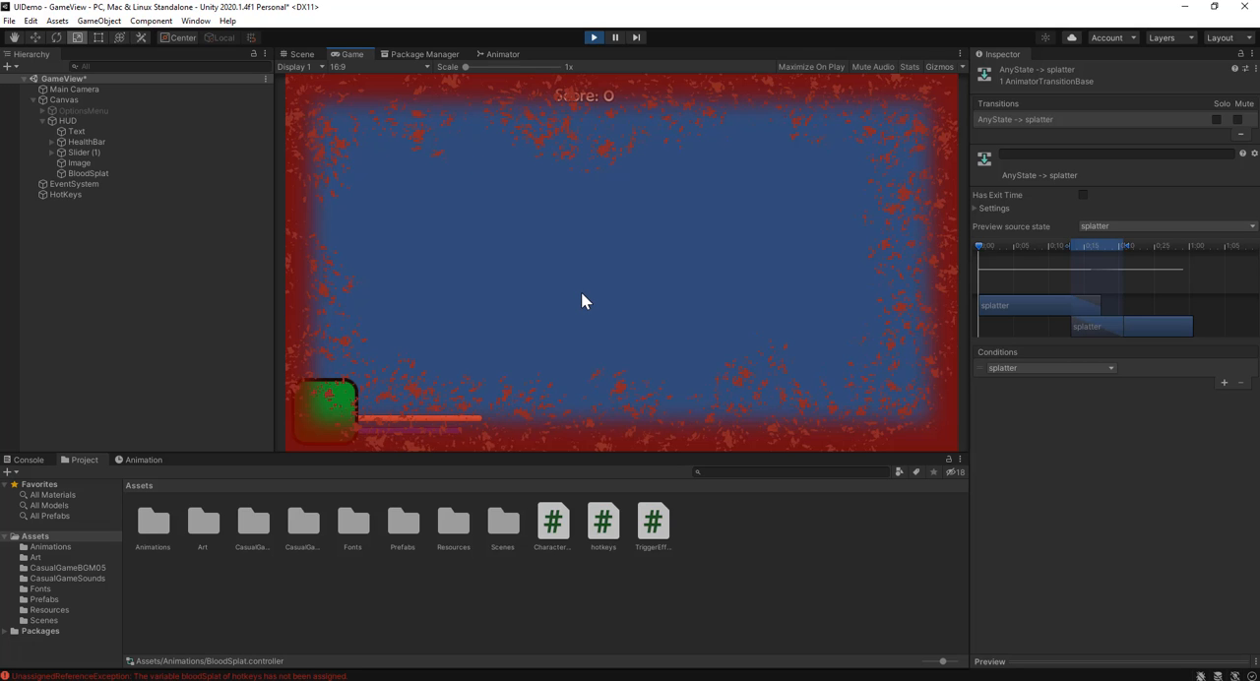
click(592, 38)
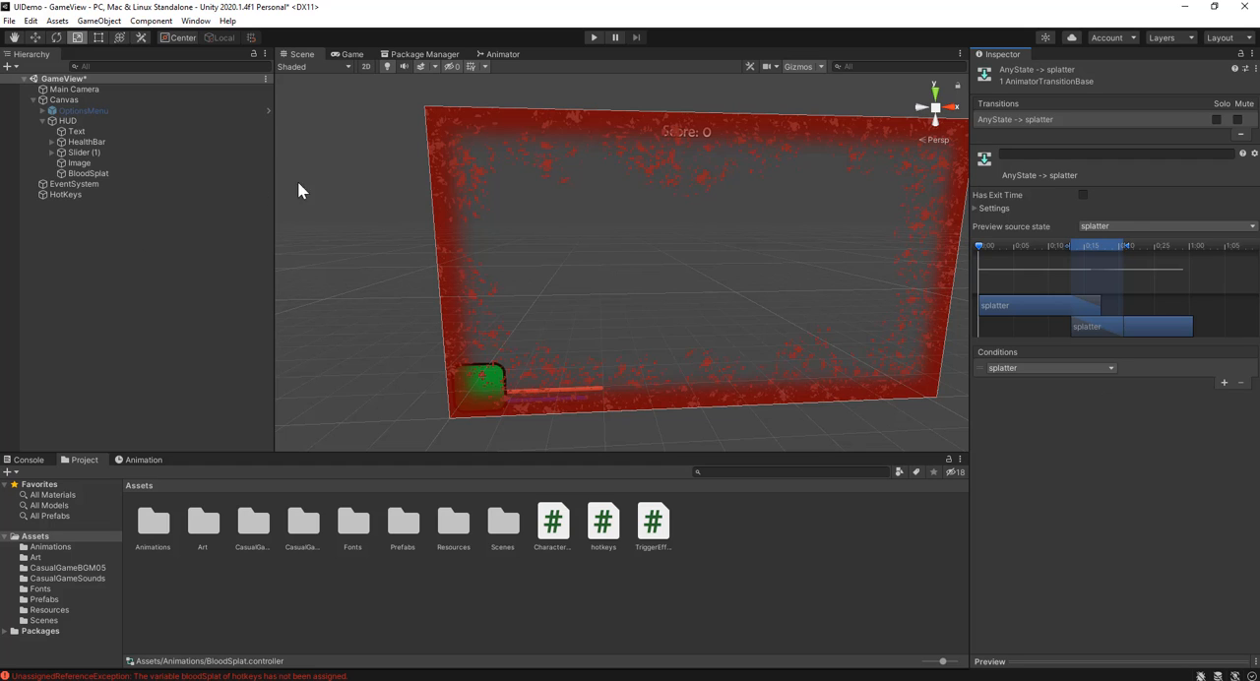
click(93, 195)
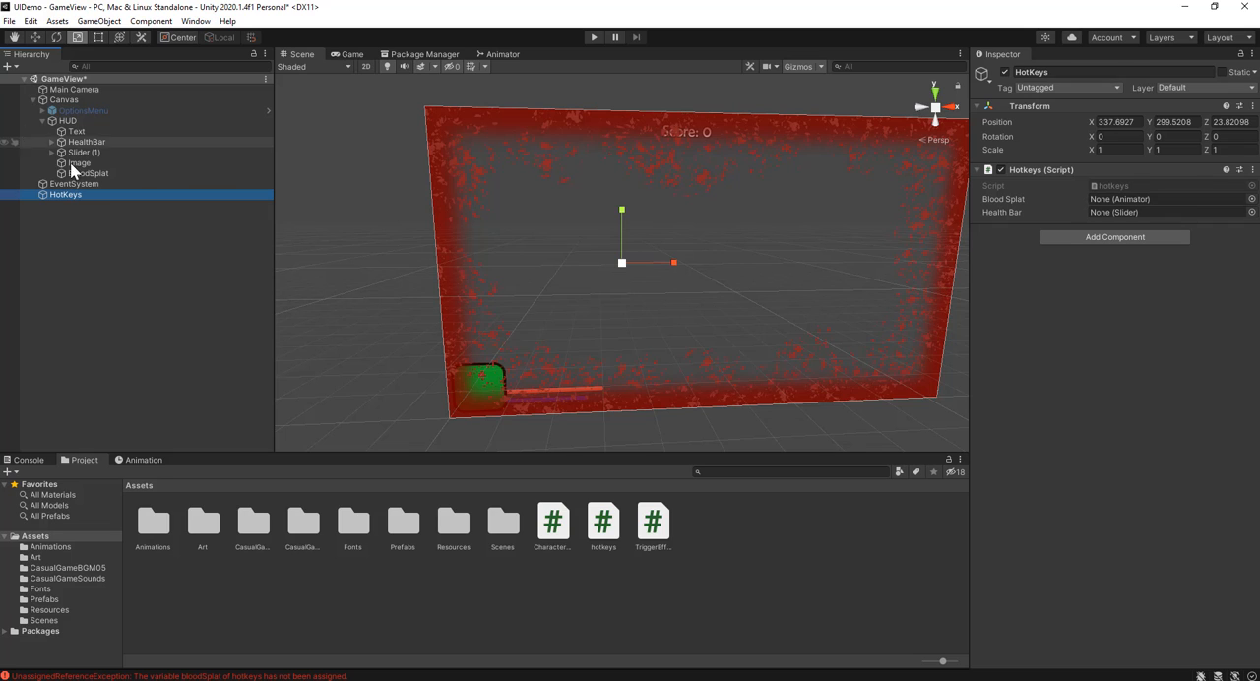
mouse_move(114, 142)
mouse_down()
mouse_move(885, 246)
mouse_move(1082, 229)
mouse_move(1100, 217)
mouse_up()
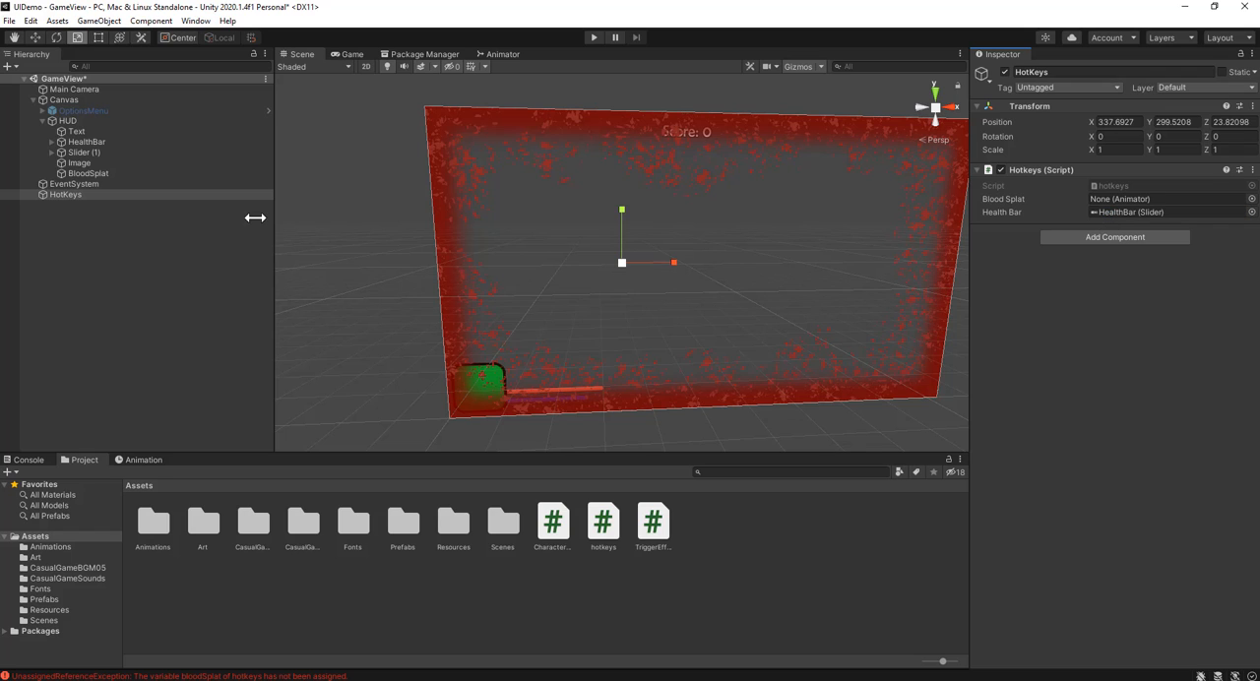
drag(103, 173, 1123, 195)
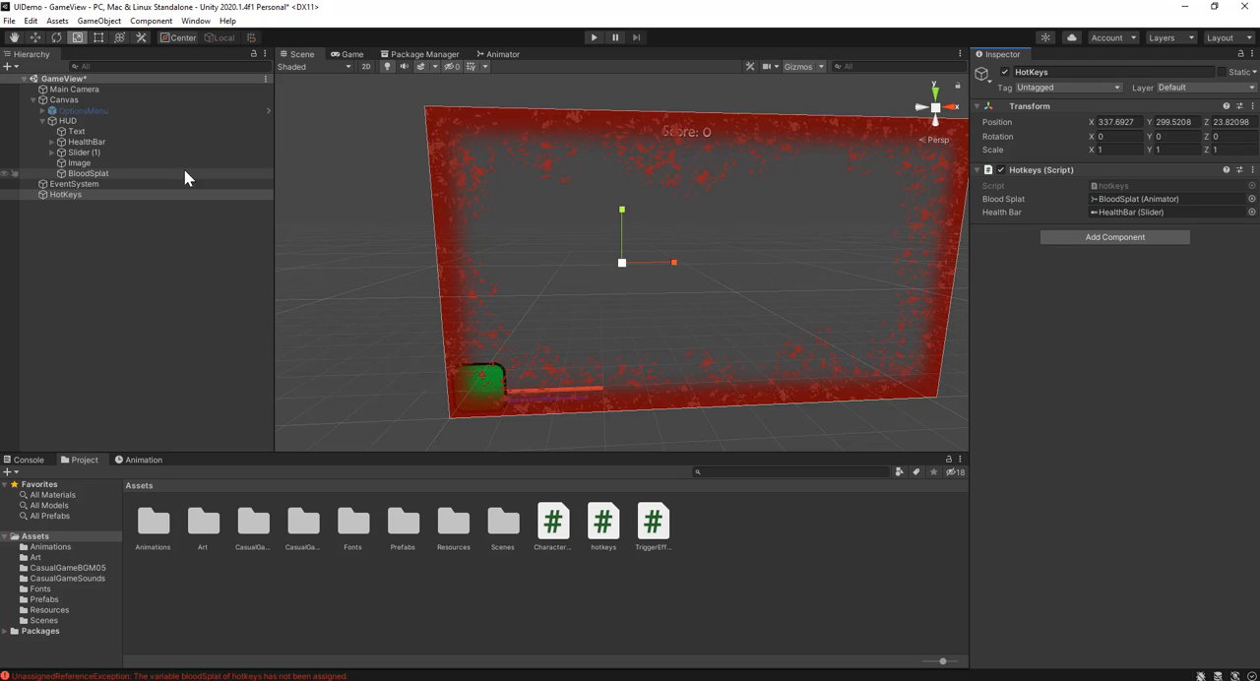
Step: Set the BloodSplat image color's alpha to 0, and test-run the scene before stopping it
click(152, 174)
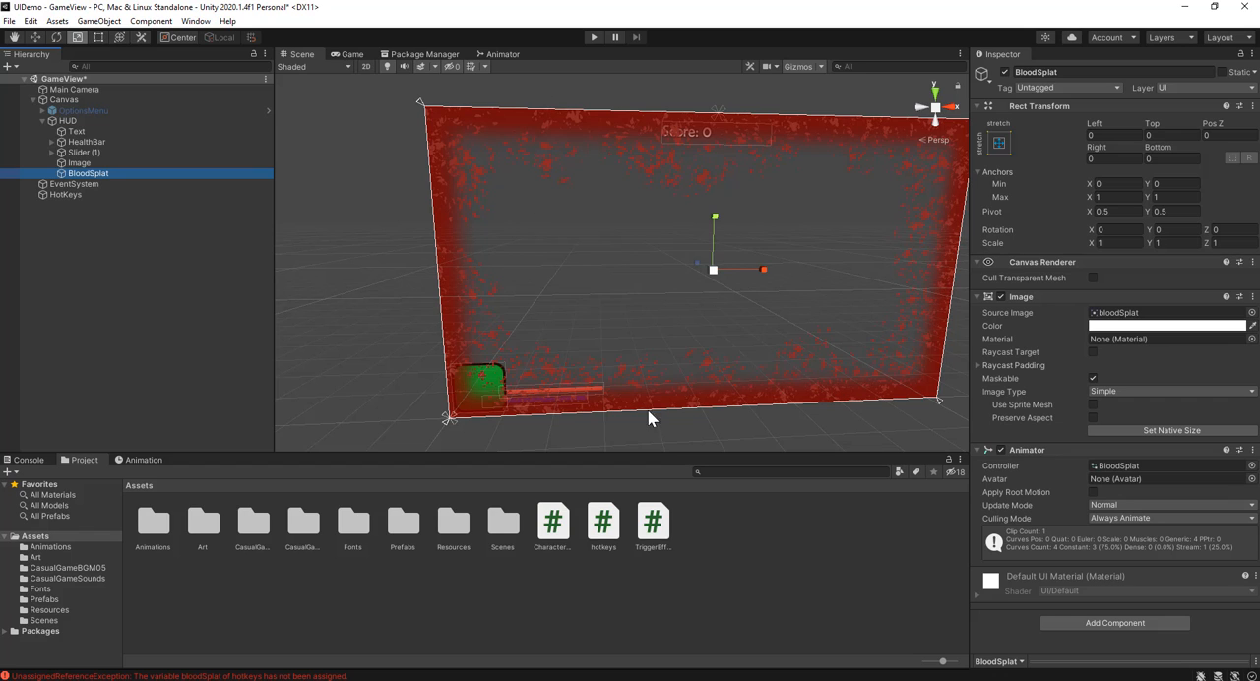
click(1179, 327)
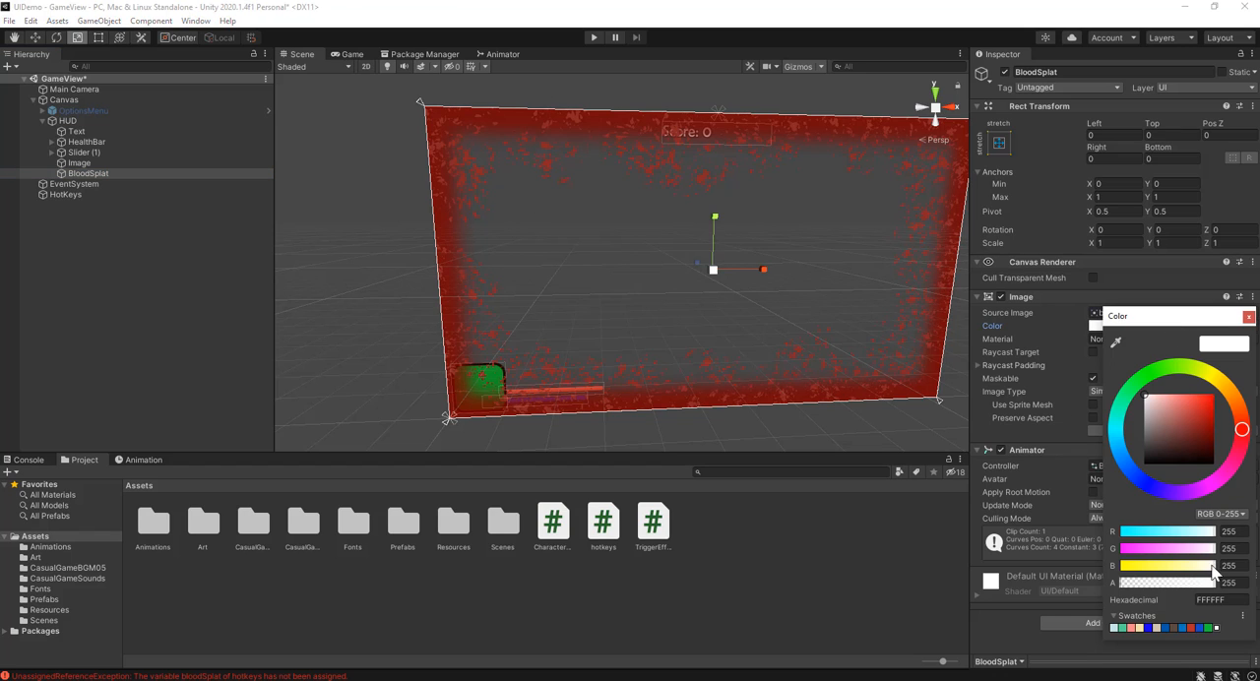
drag(1216, 582, 1090, 584)
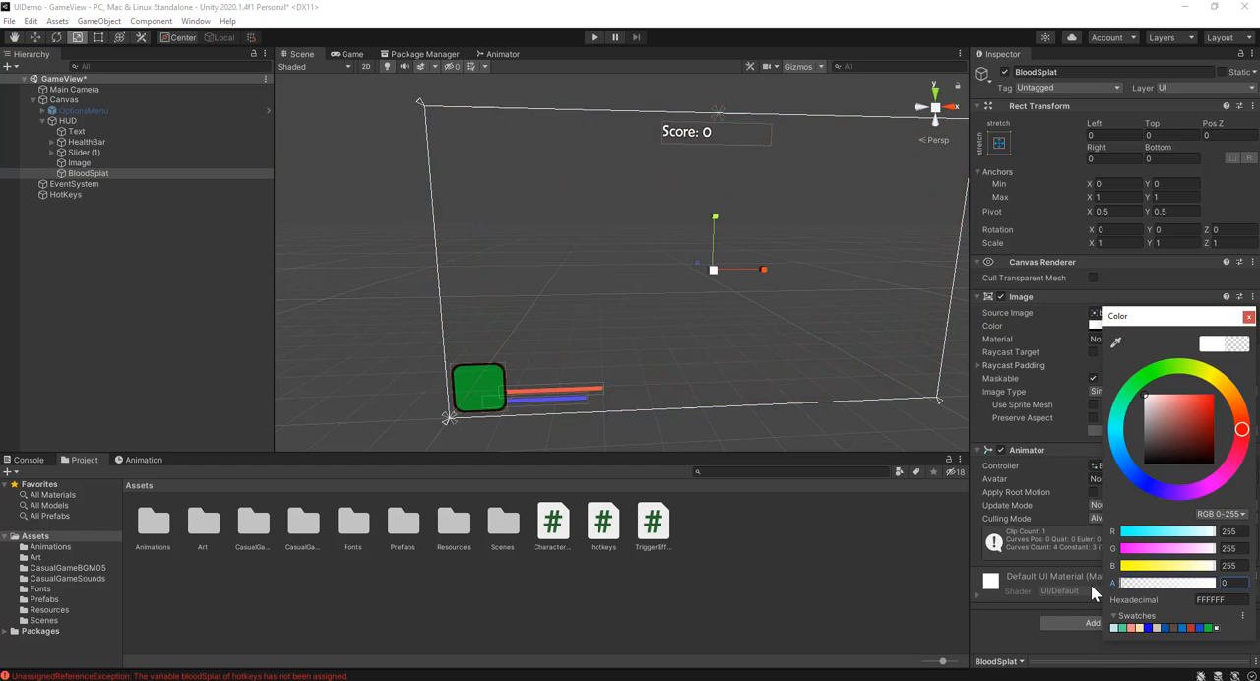
click(1248, 317)
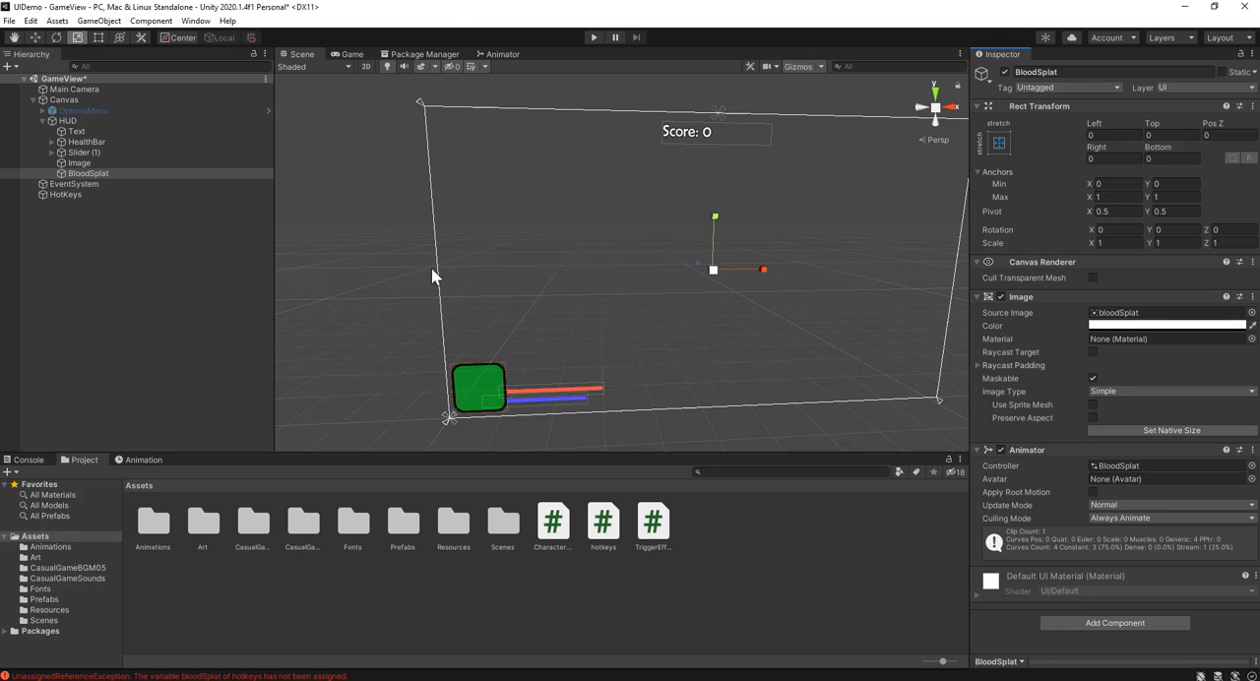
click(592, 36)
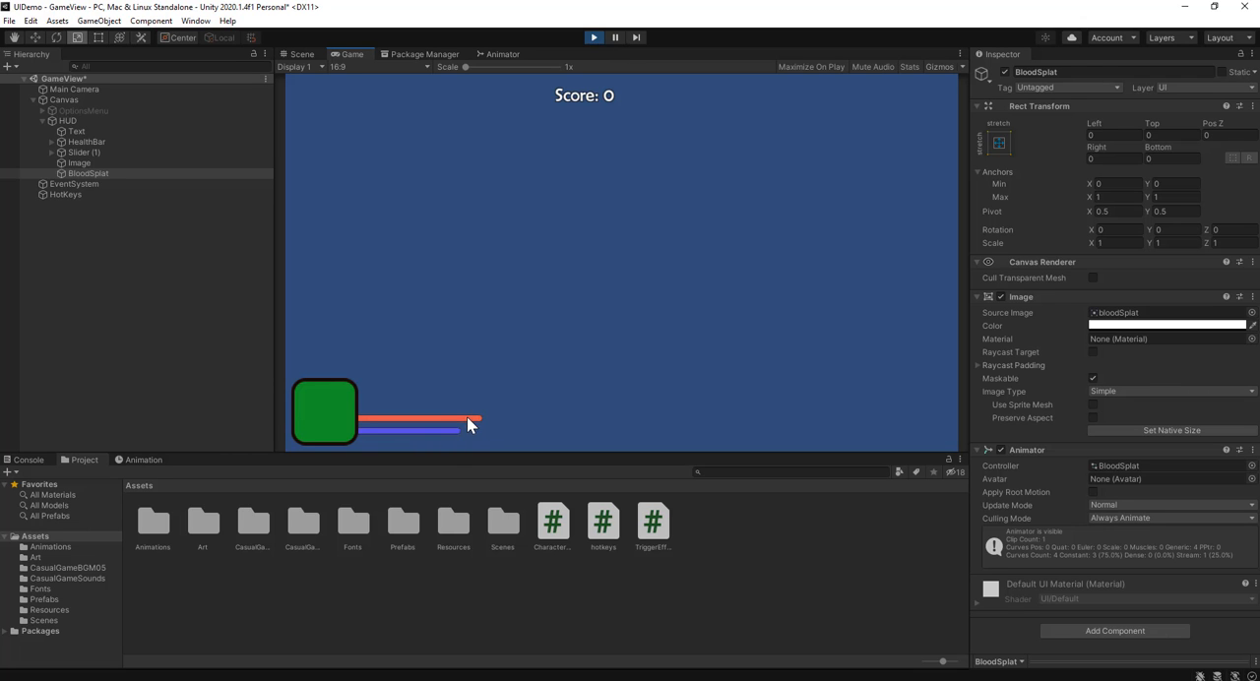
click(594, 38)
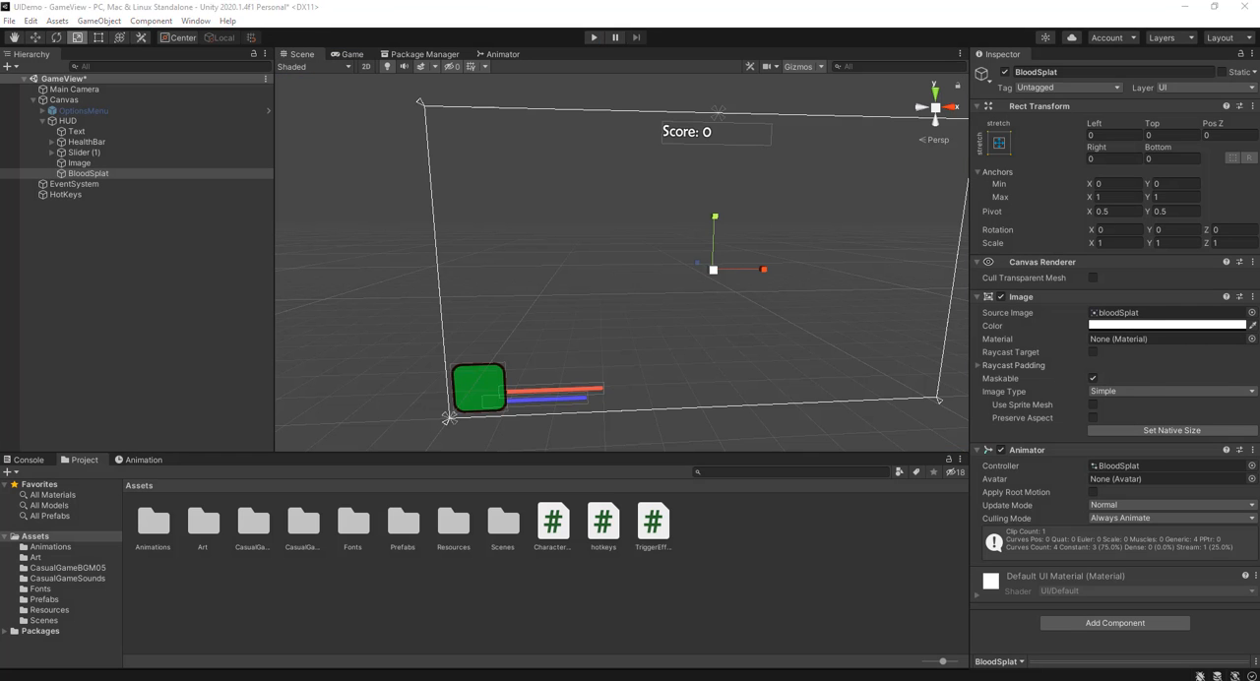
Step: Switch to Visual Studio and begin a healthBar.value statement below health -= 5 in the hotkeys script's DownArrow block
key(alt+Tab)
click(288, 504)
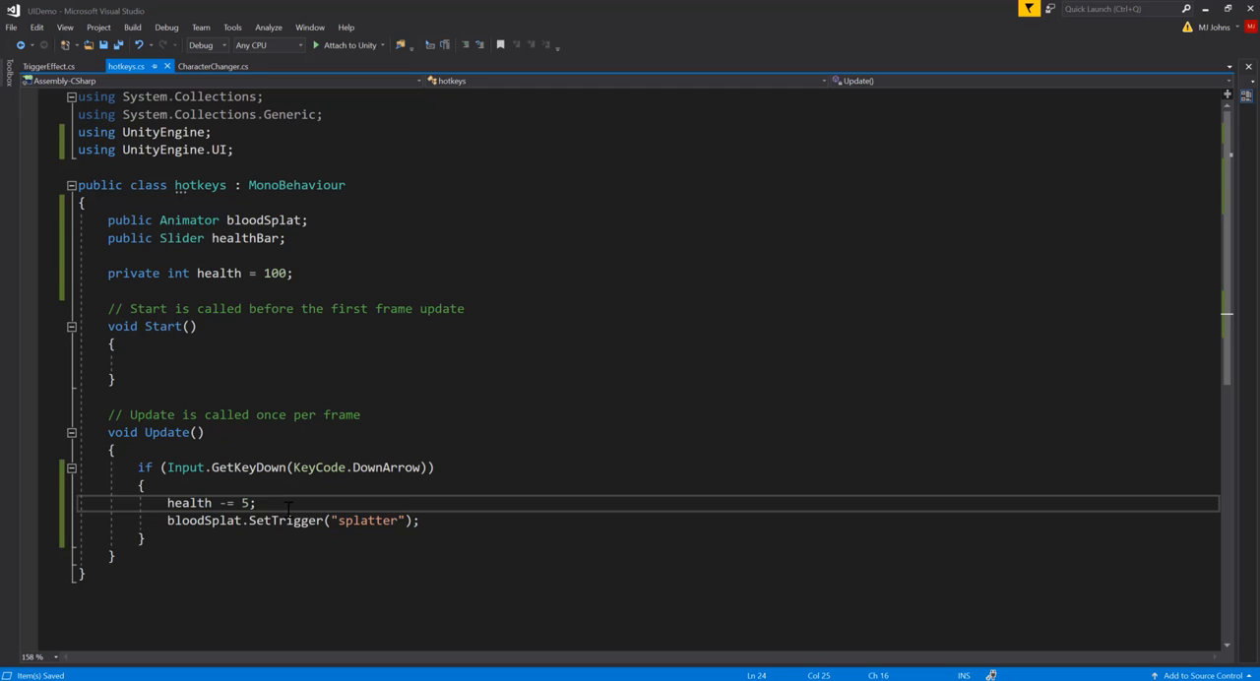
key(Return)
text(heal)
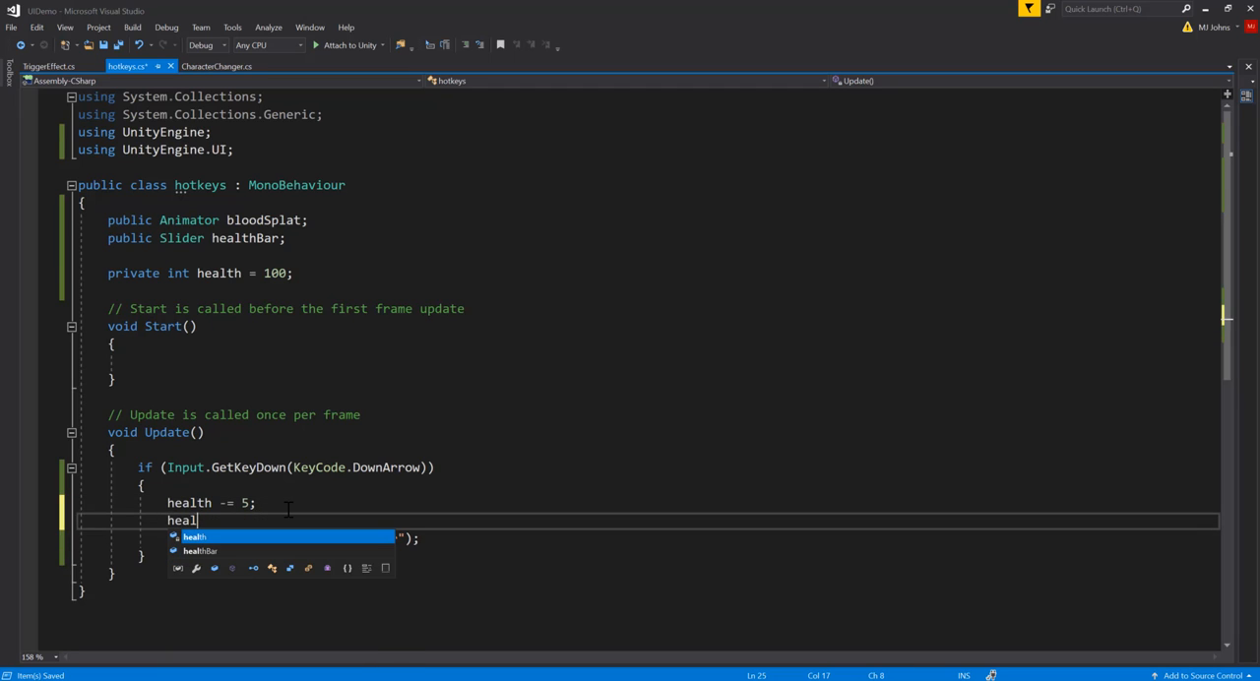
key(Down)
key(Tab)
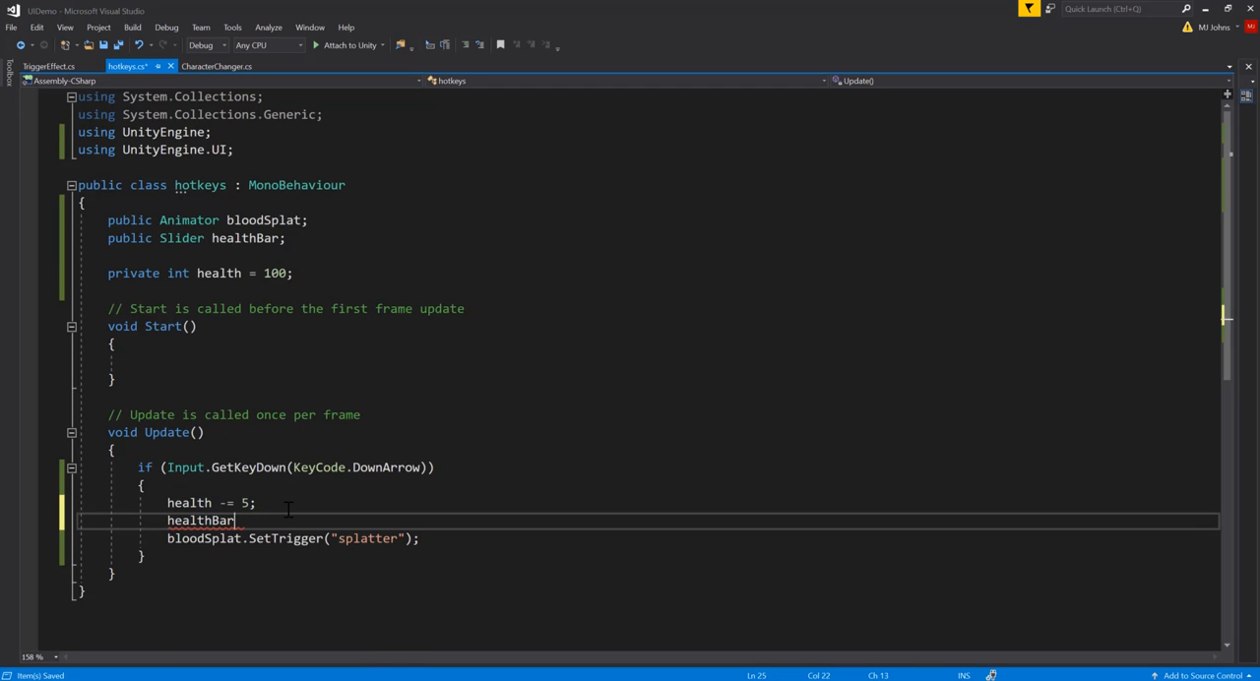
text(.val)
key(Tab)
Step: Check in Unity how the HealthBar slider responds by lowering its value and restoring it to 100, and return to Visual Studio
click(1200, 8)
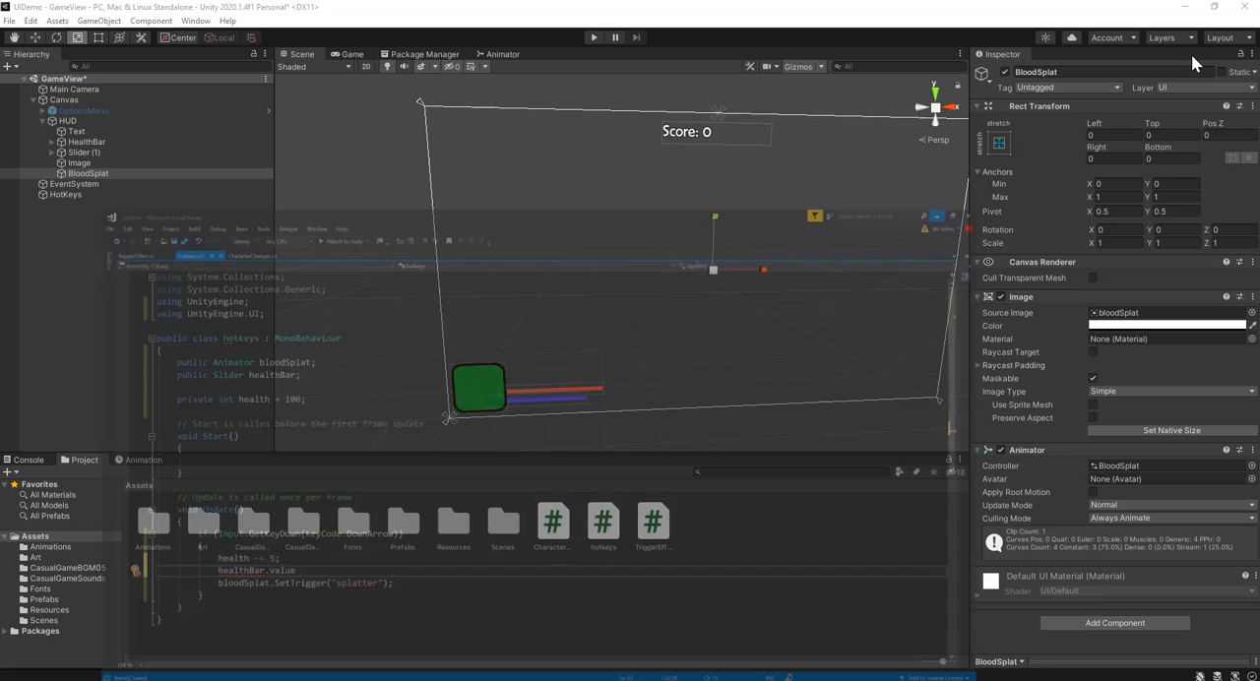
click(94, 143)
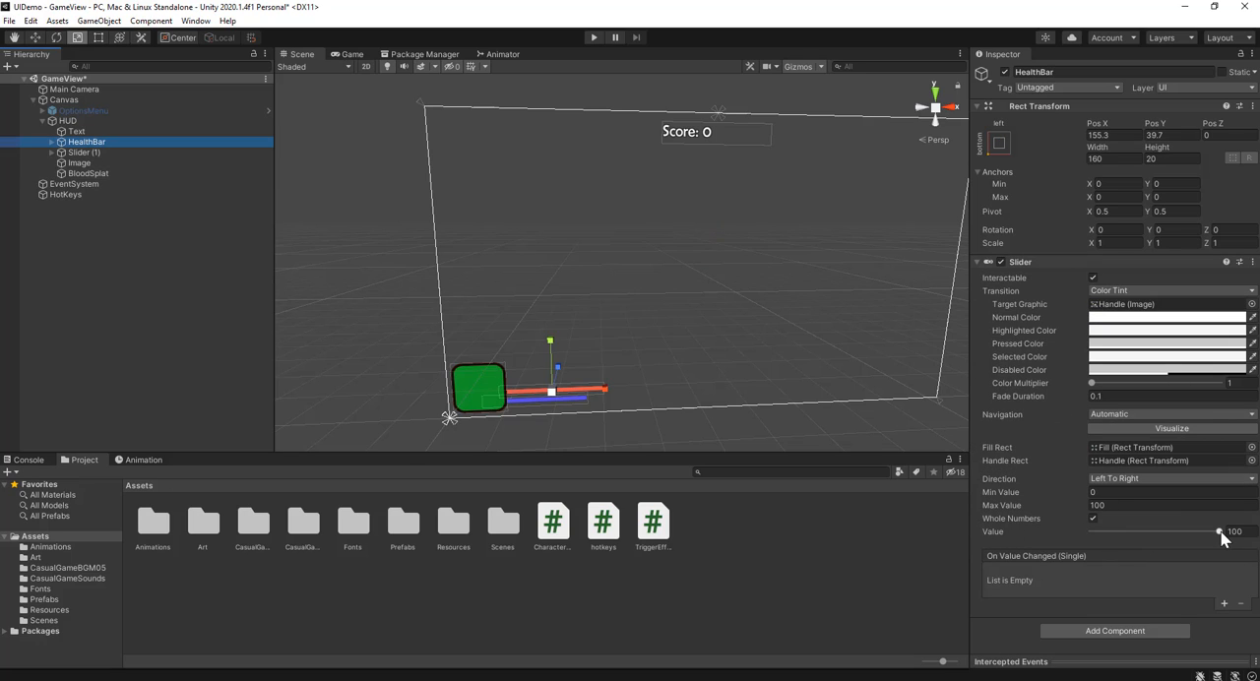
drag(1219, 531, 1183, 532)
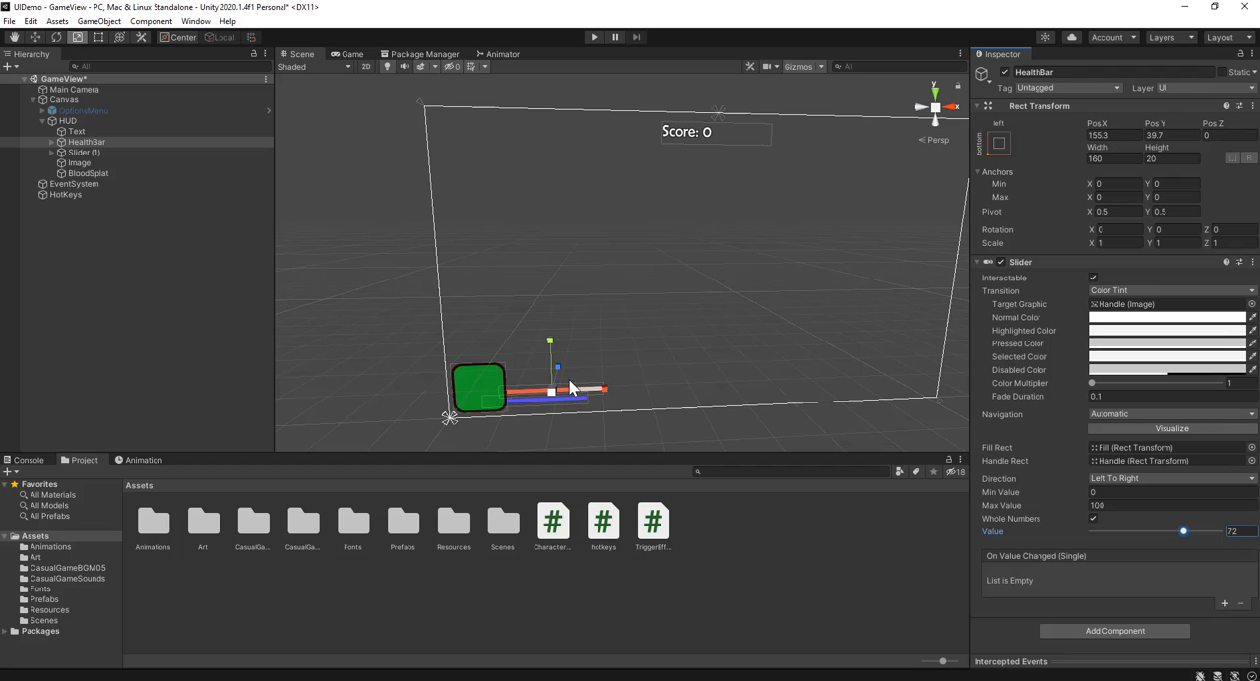
drag(1184, 531, 1230, 531)
click(361, 654)
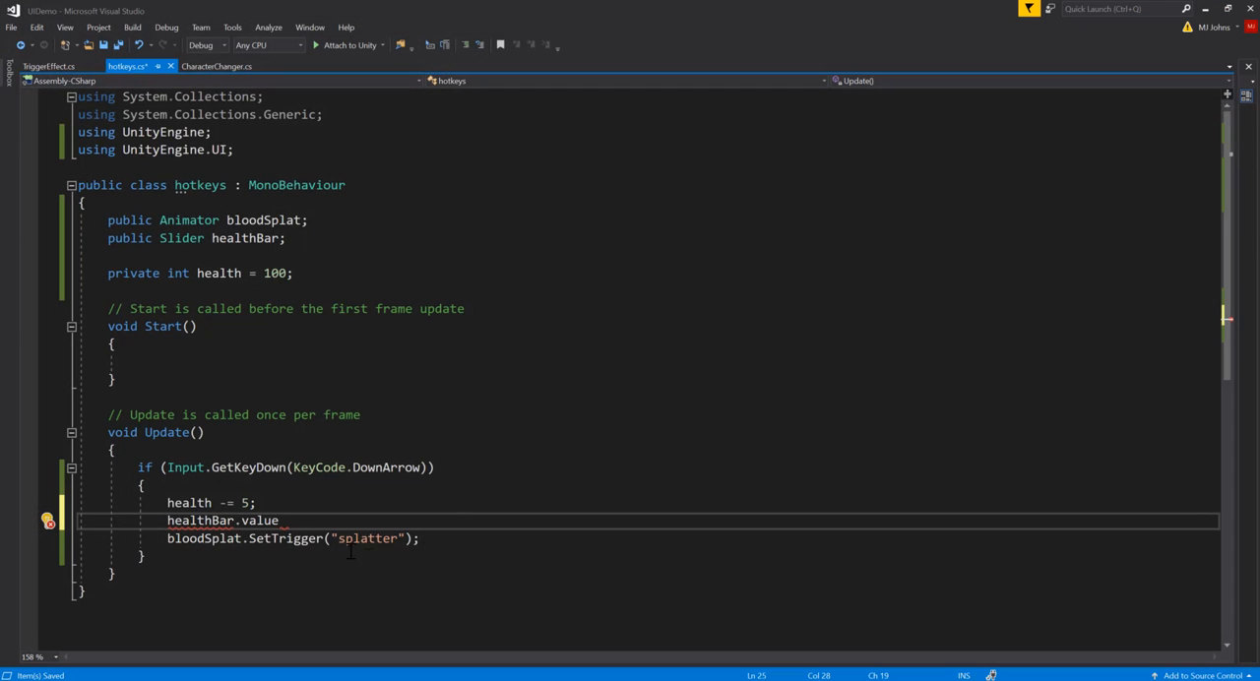
Step: Complete the statement as healthBar.value = health; and save the hotkeys script
text(= he)
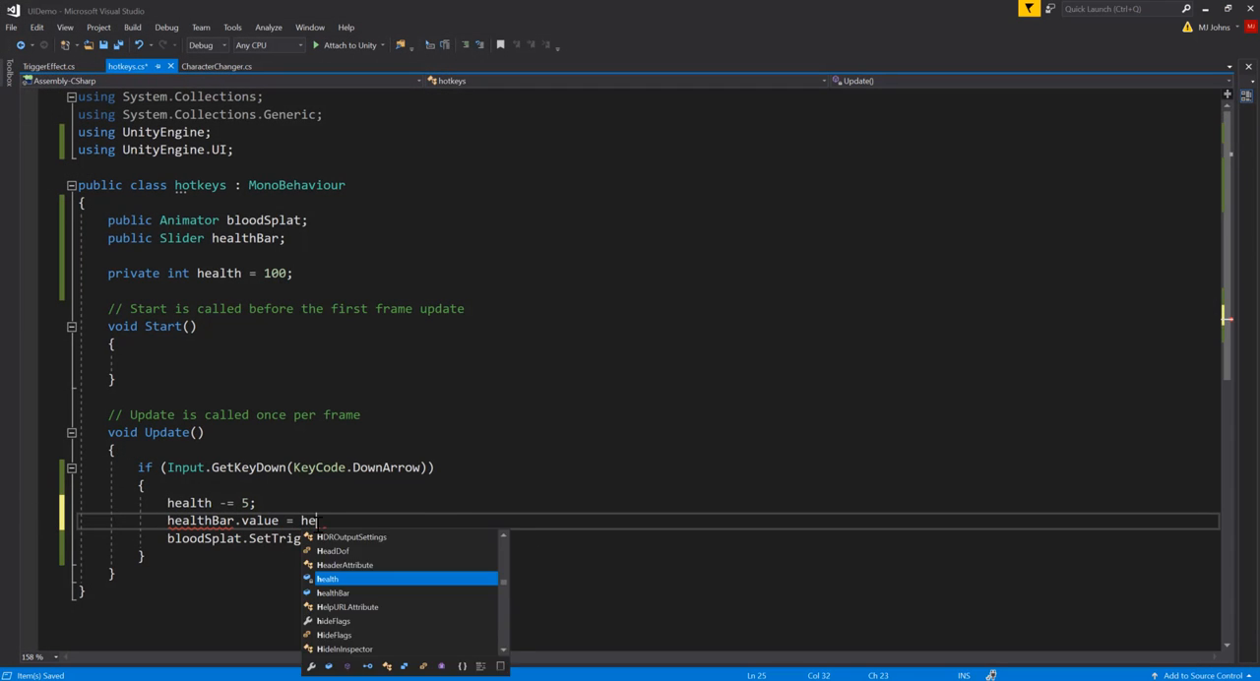
text(alth;)
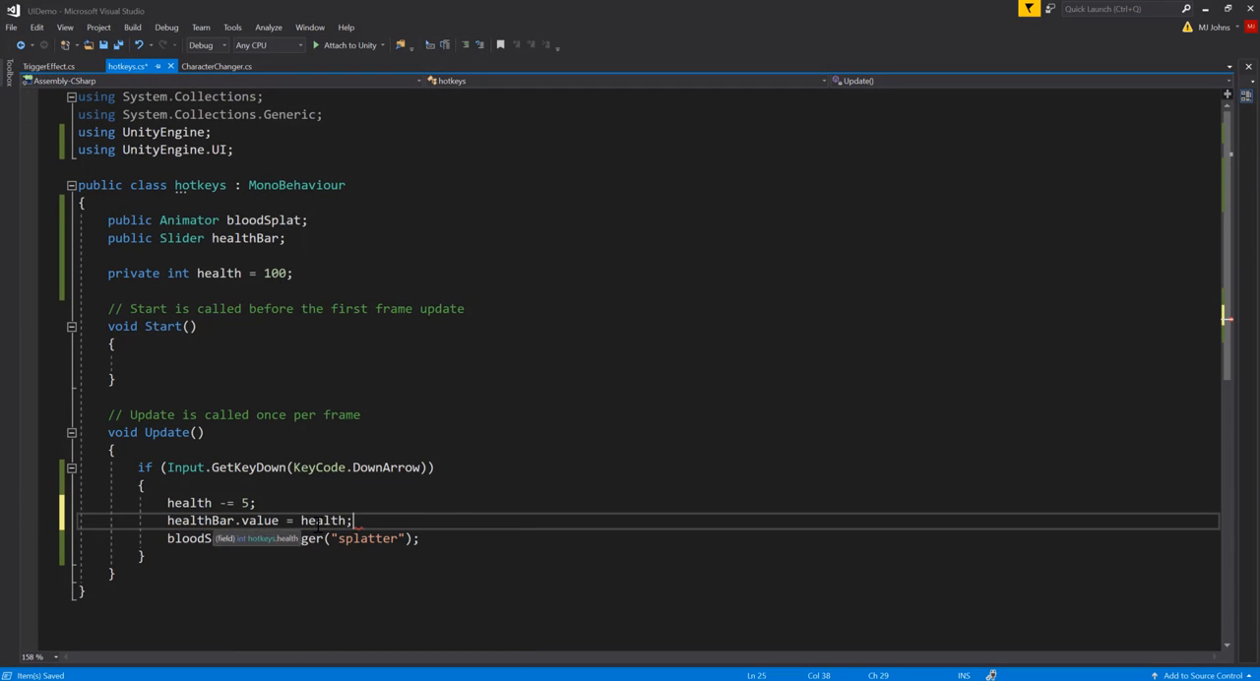
key(ctrl+s)
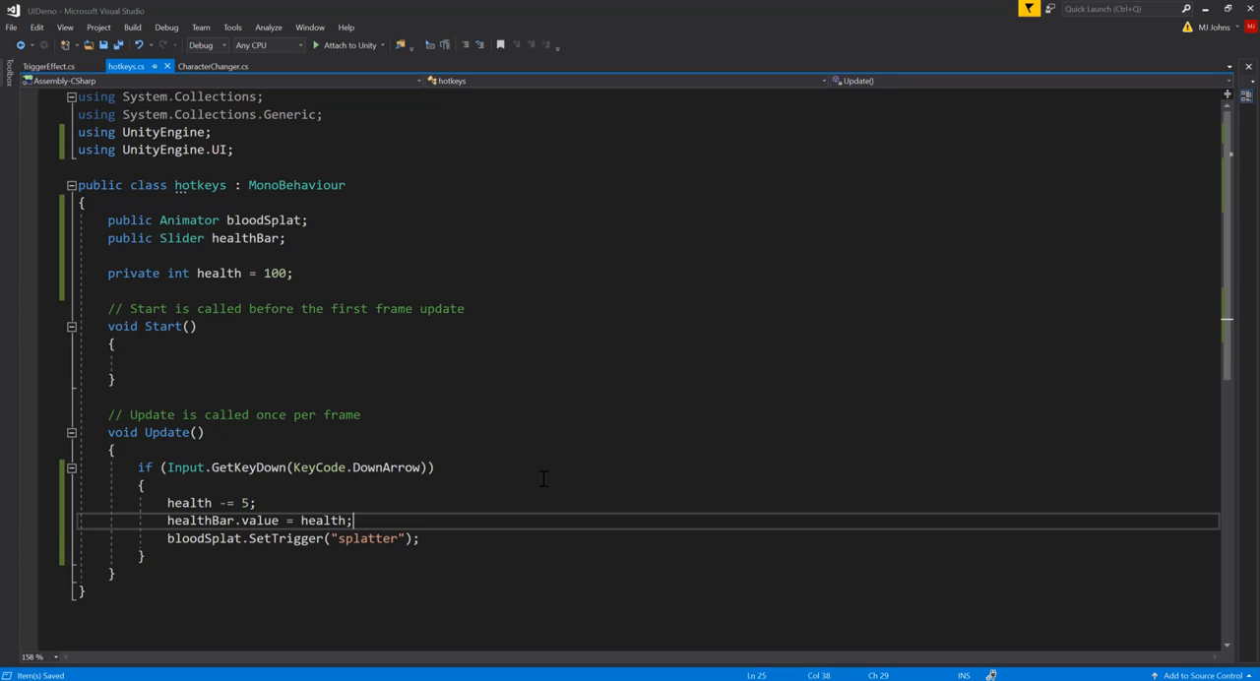
click(197, 503)
click(398, 519)
Step: Return to Unity and run the GameView scene to test the Down Arrow hotkey
click(1207, 8)
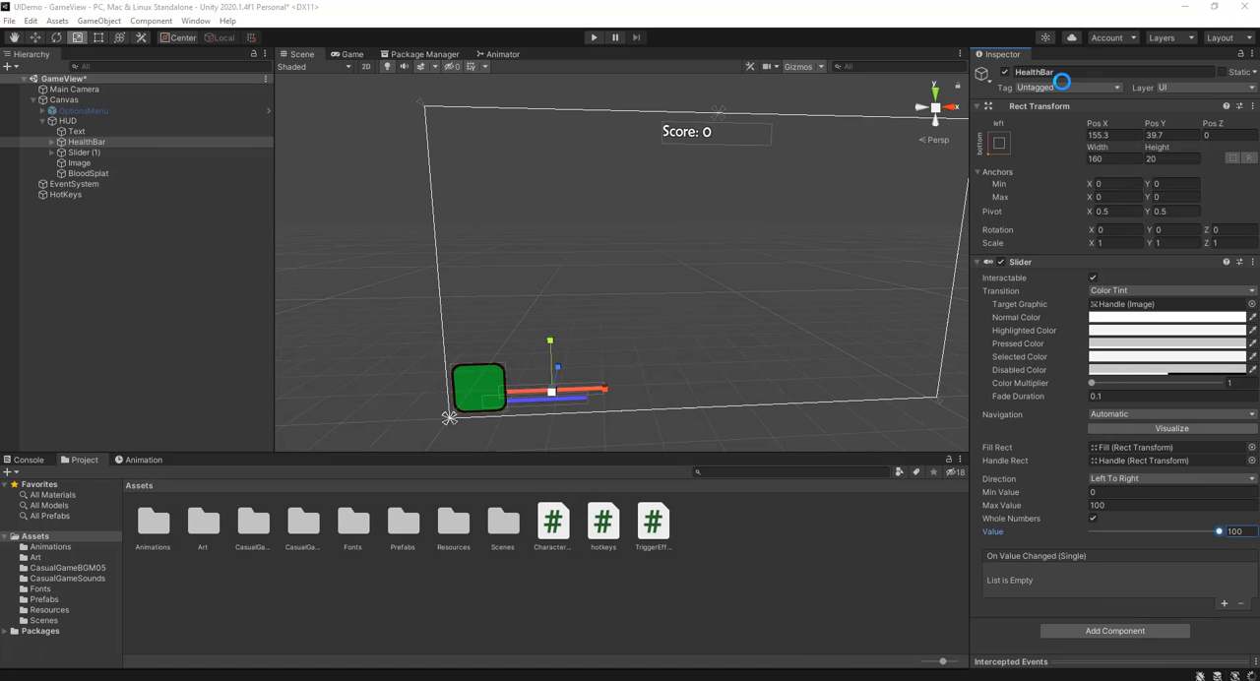
click(602, 37)
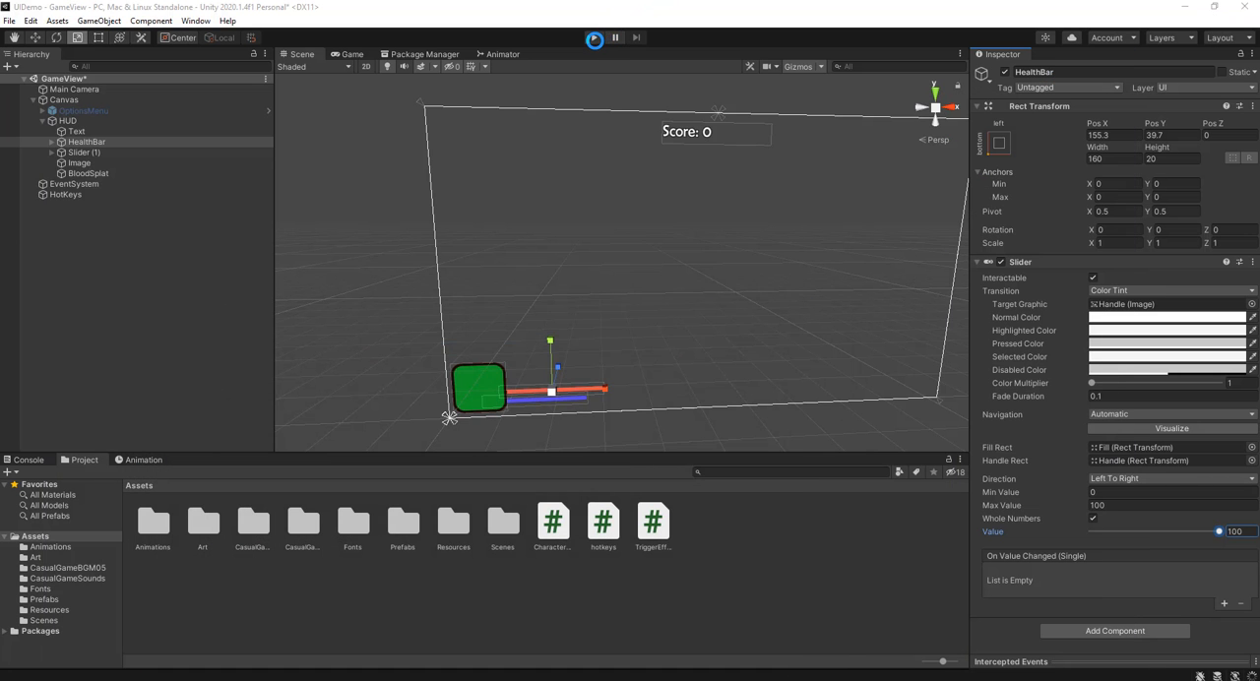
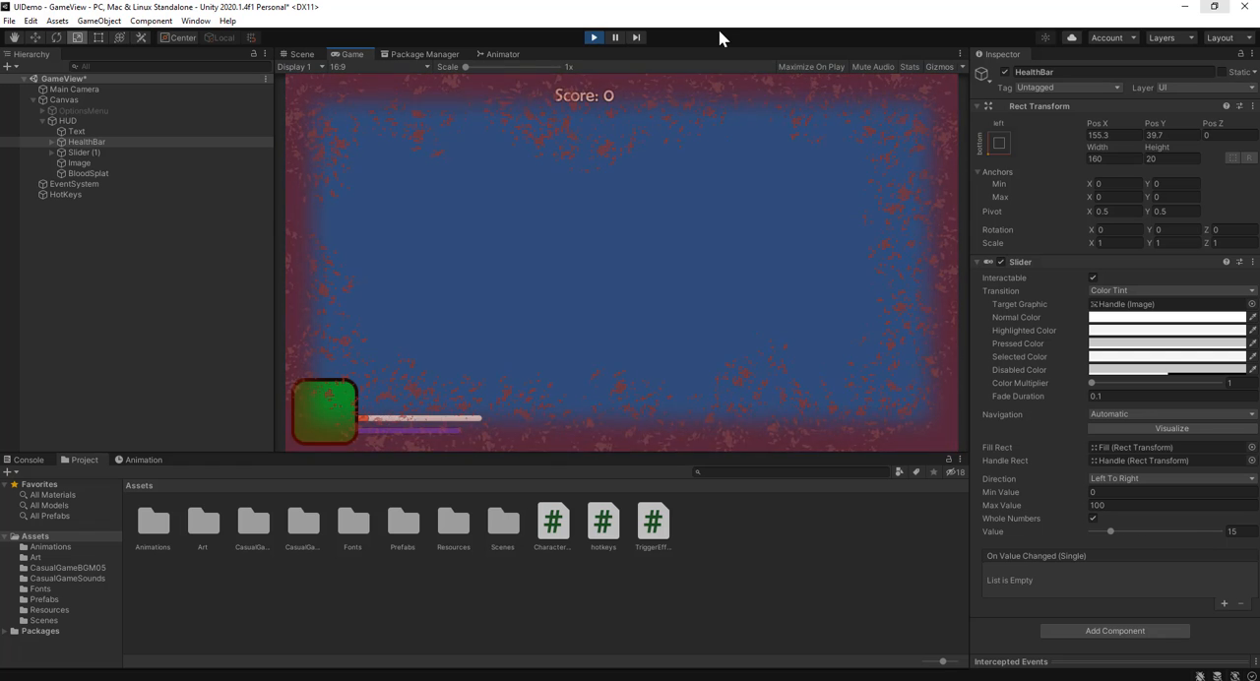
Step: Stop the running scene and move BloodSplat above Text as the first child of HUD
click(593, 40)
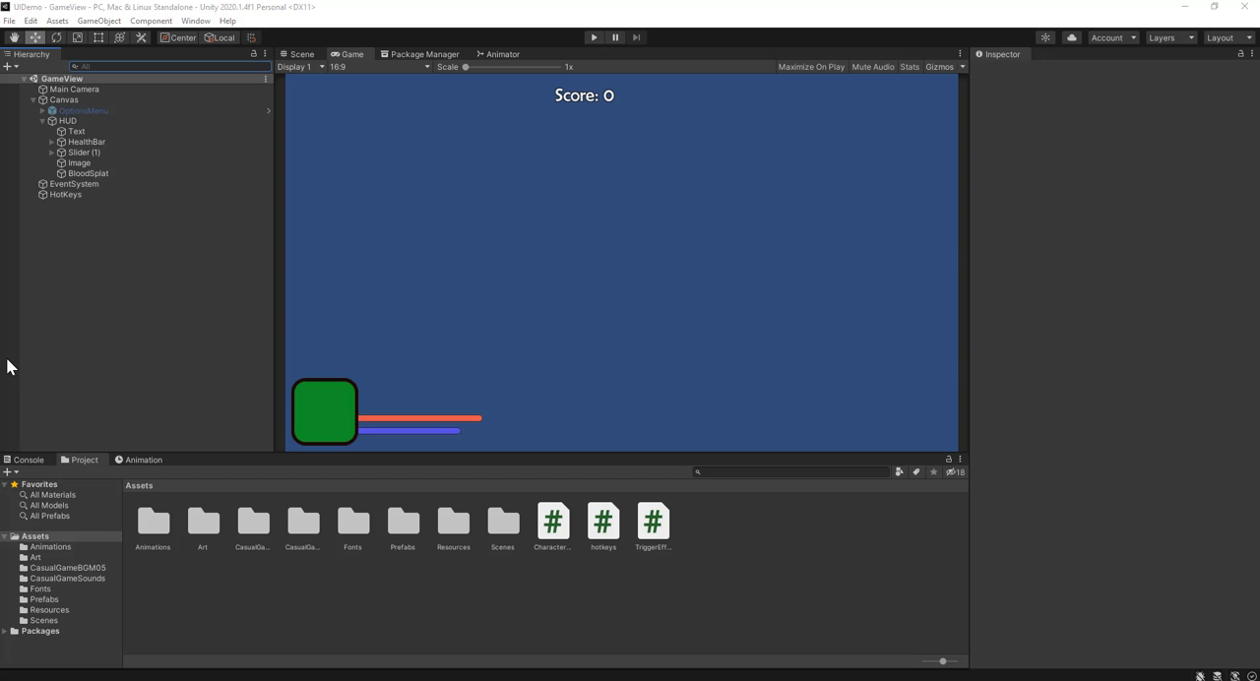
click(103, 173)
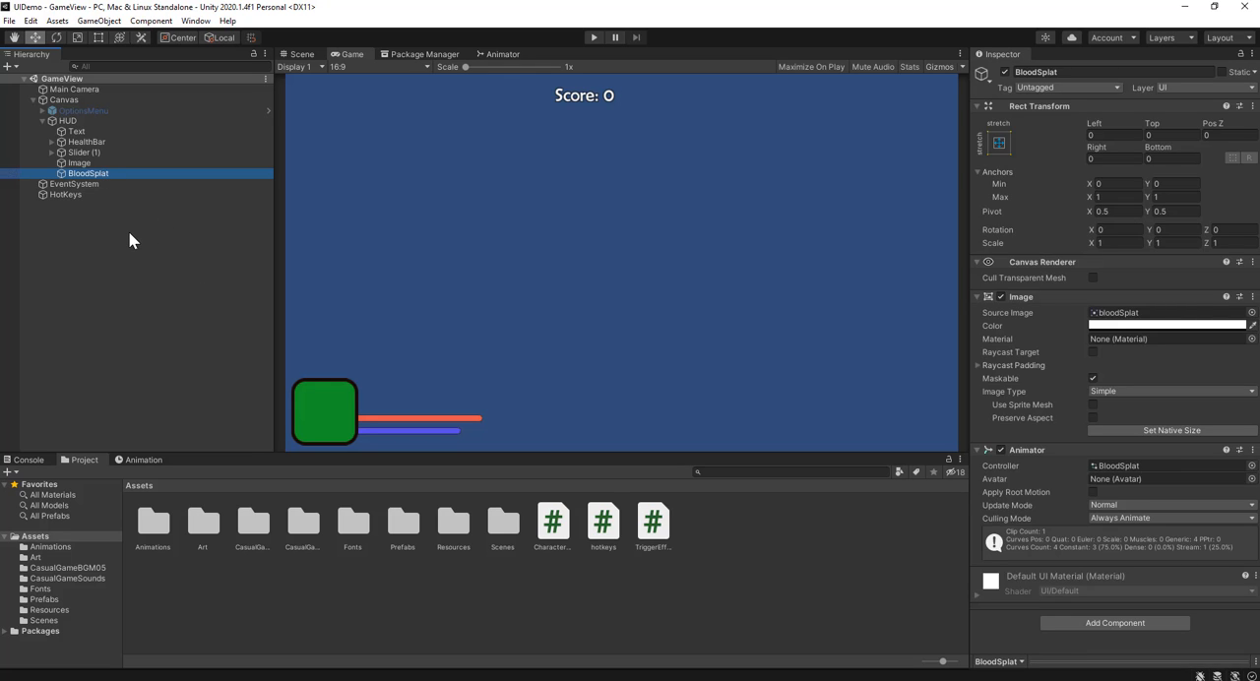
click(128, 230)
click(107, 173)
drag(115, 174, 114, 124)
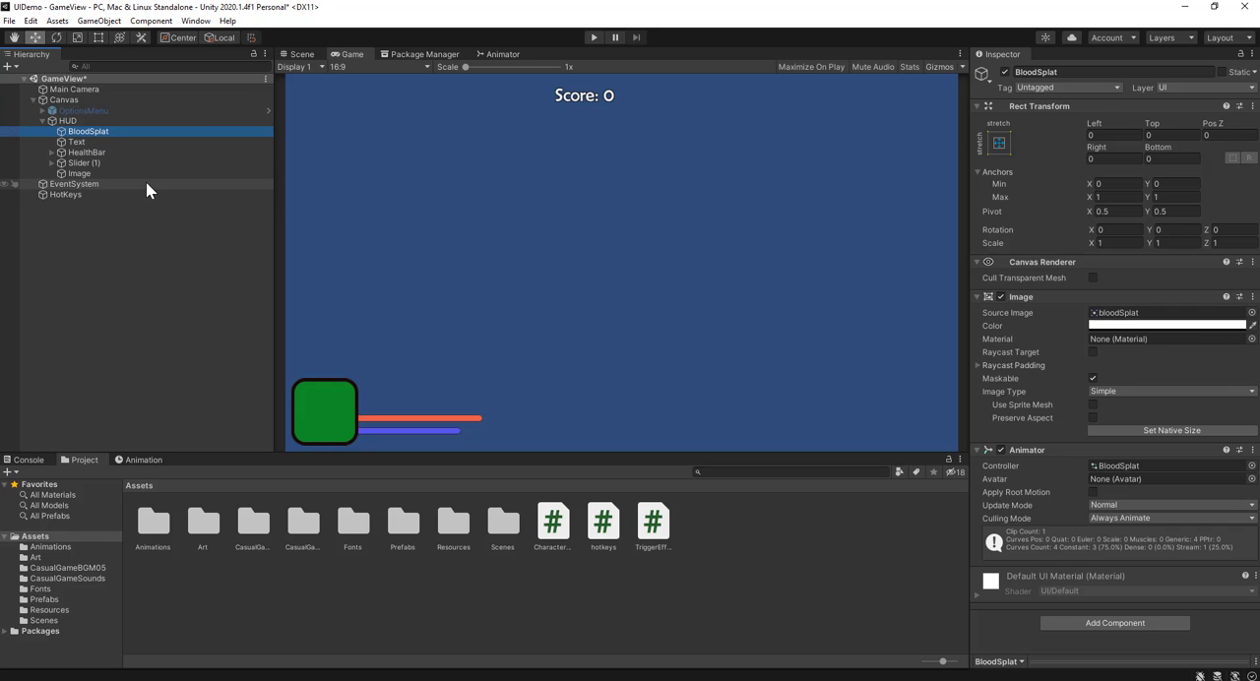
Step: Run the GameView scene, test the Down Arrow hotkey repeatedly with the reordered HUD, and stop the scene
click(593, 37)
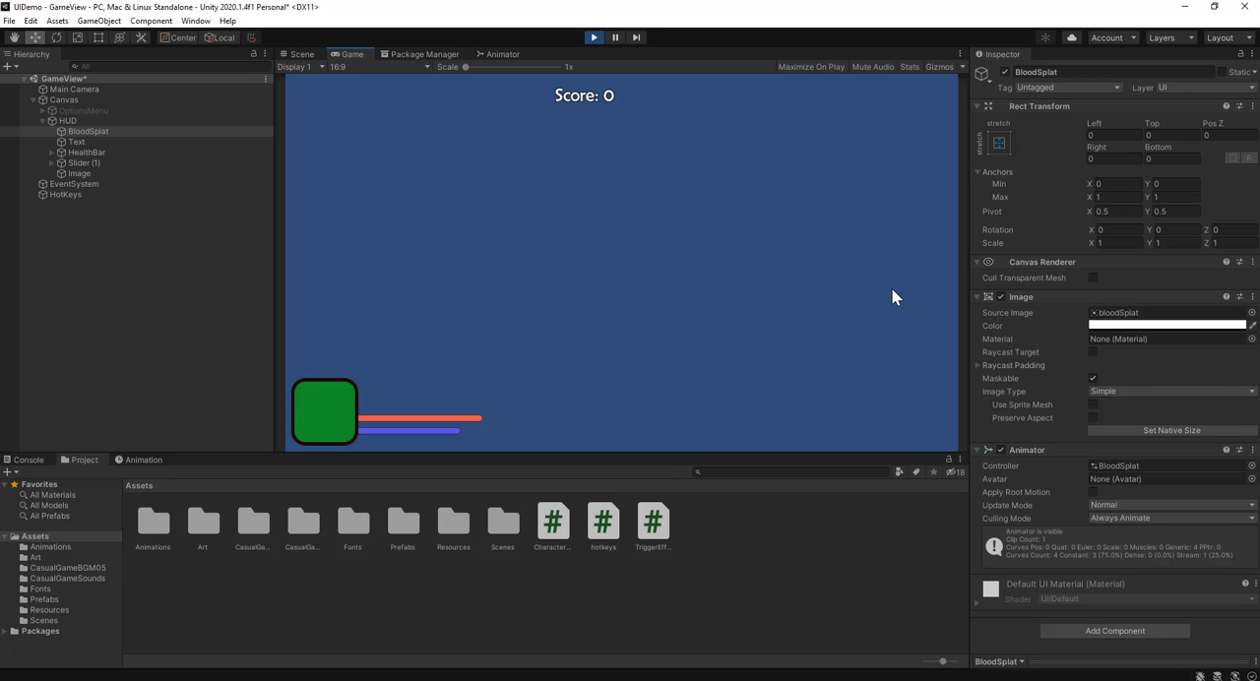
key(space)
key(space)
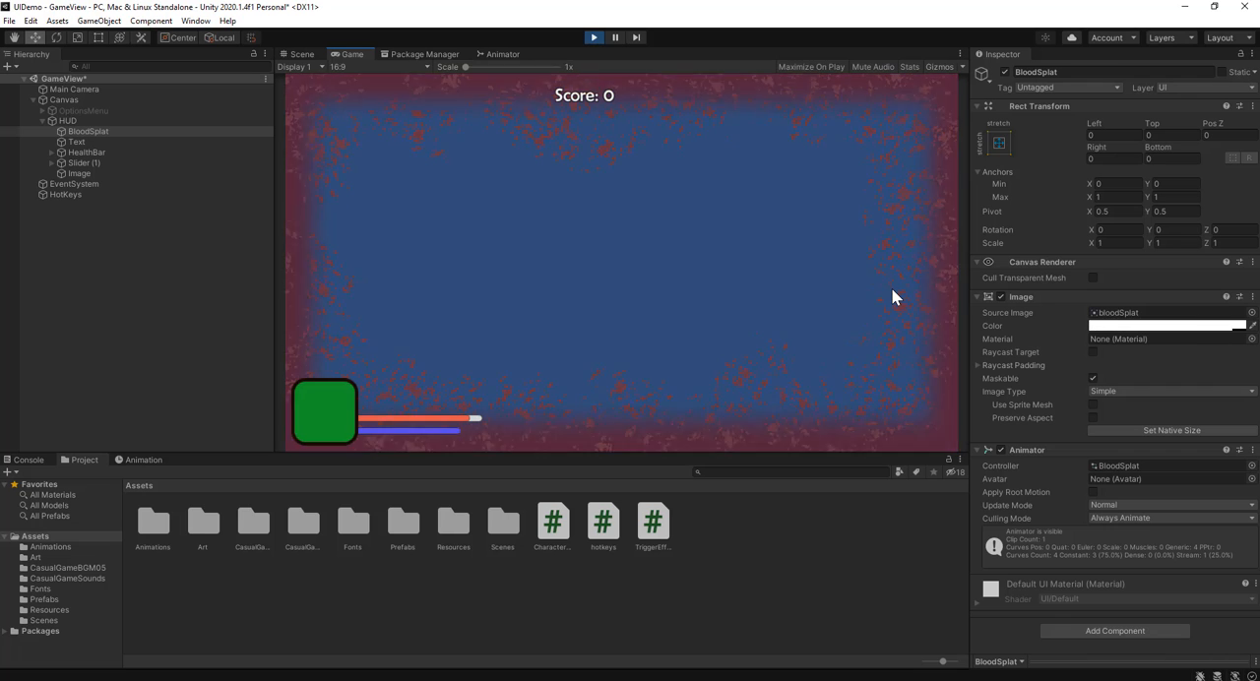
key(space)
key(space)
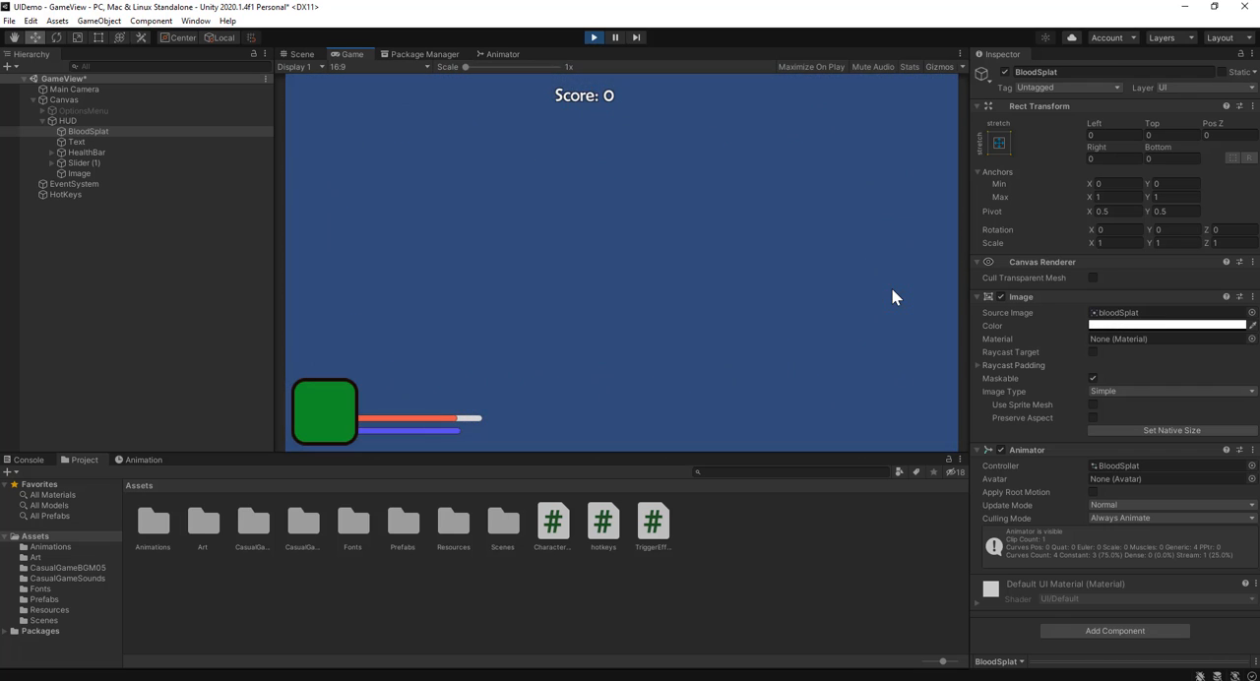
key(space)
key(space)
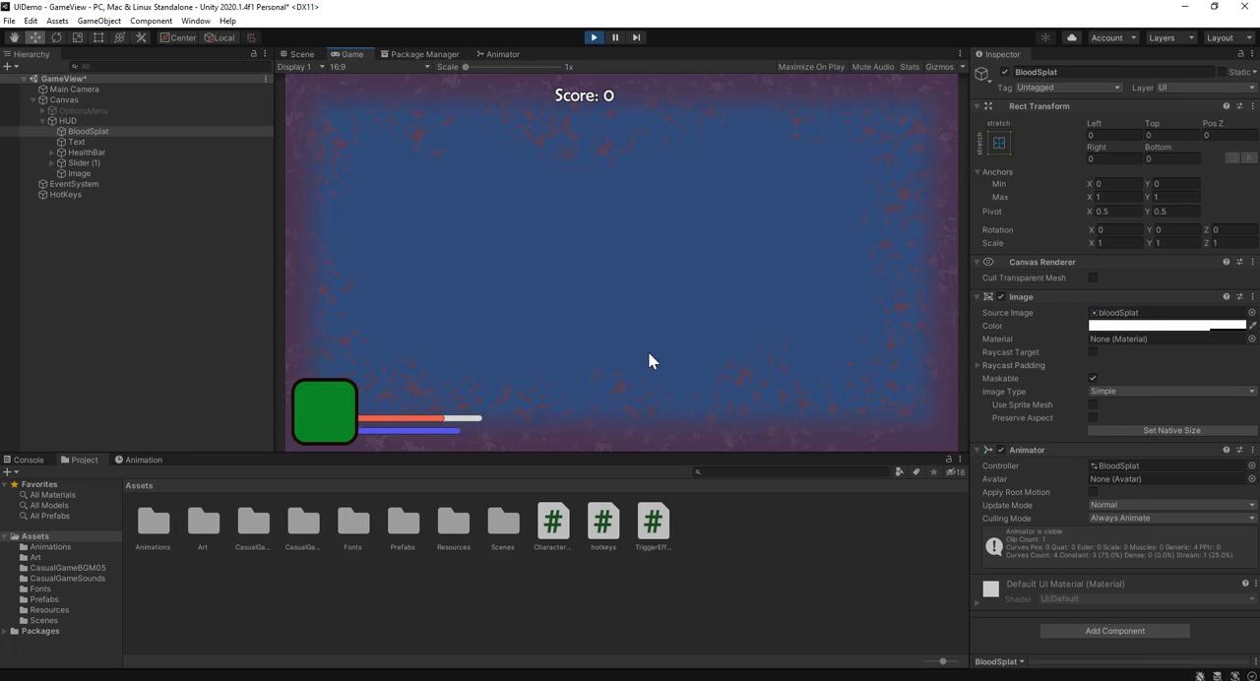
click(593, 37)
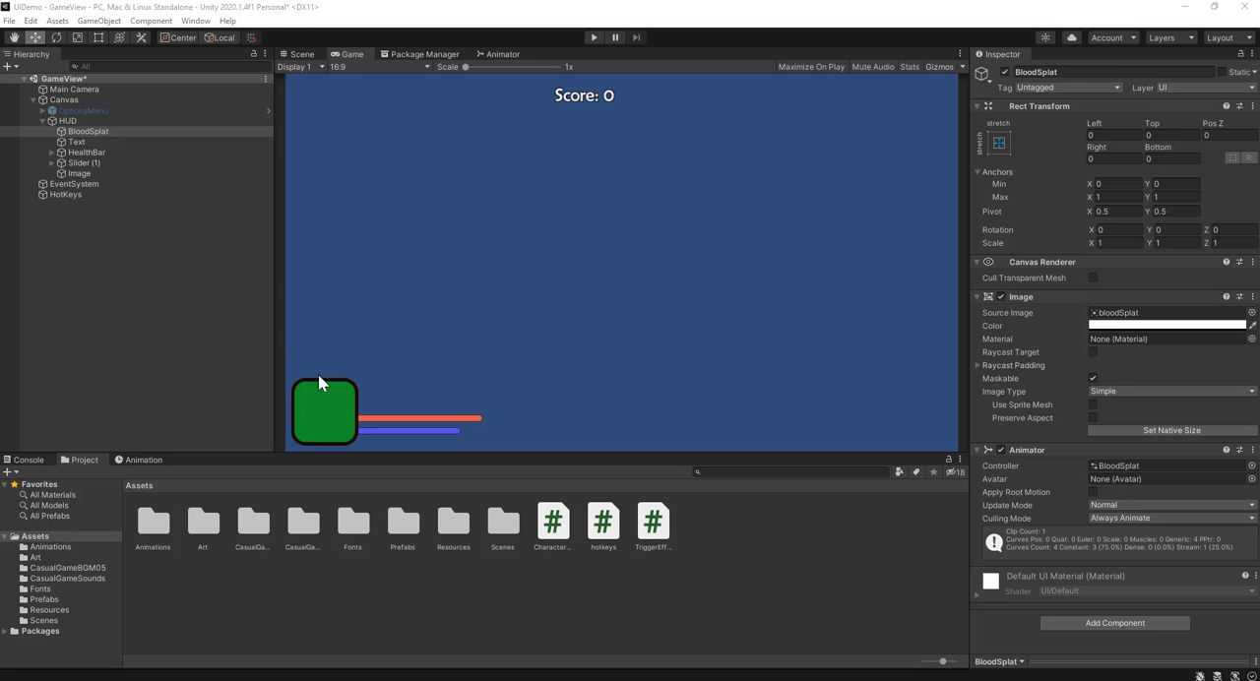
Step: Review the hotkeys script in Visual Studio and return to Unity
click(129, 129)
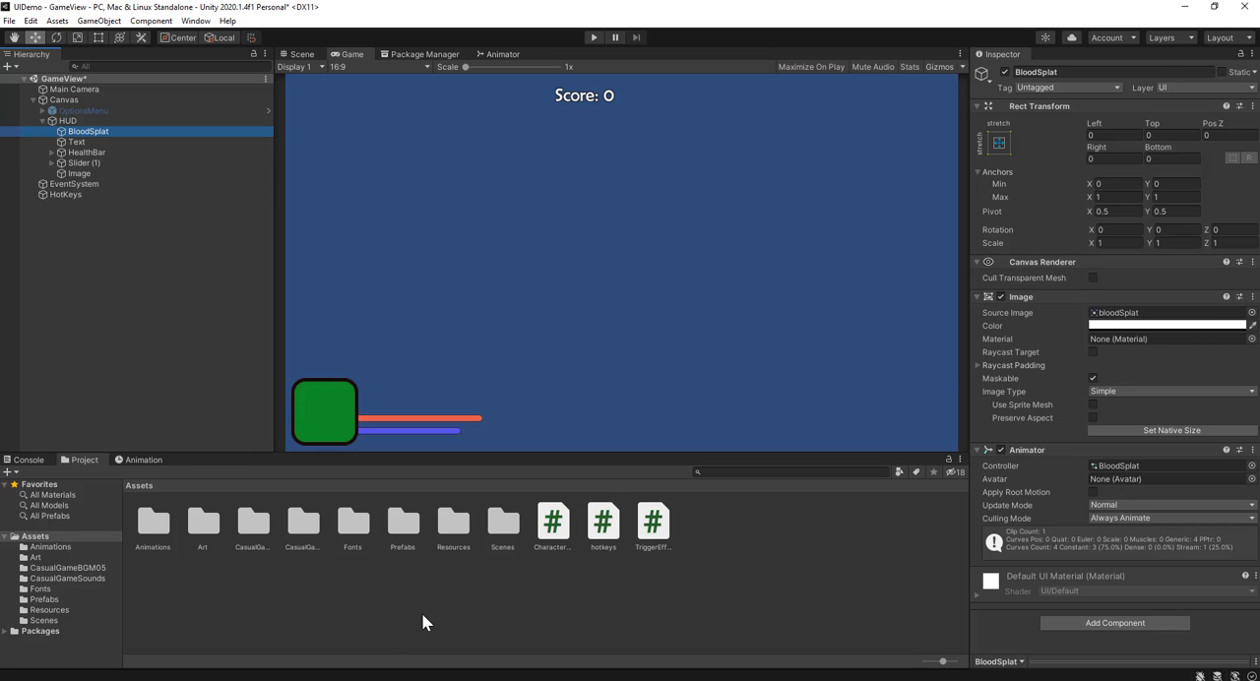
click(606, 536)
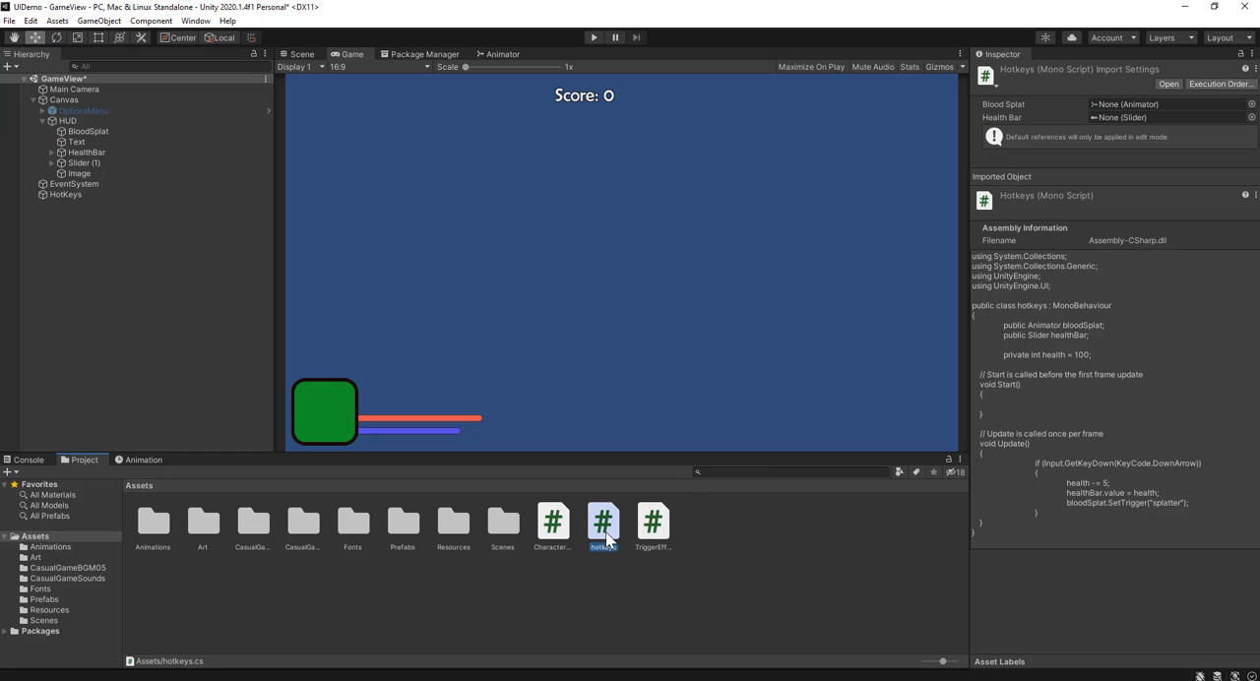
double_click(605, 537)
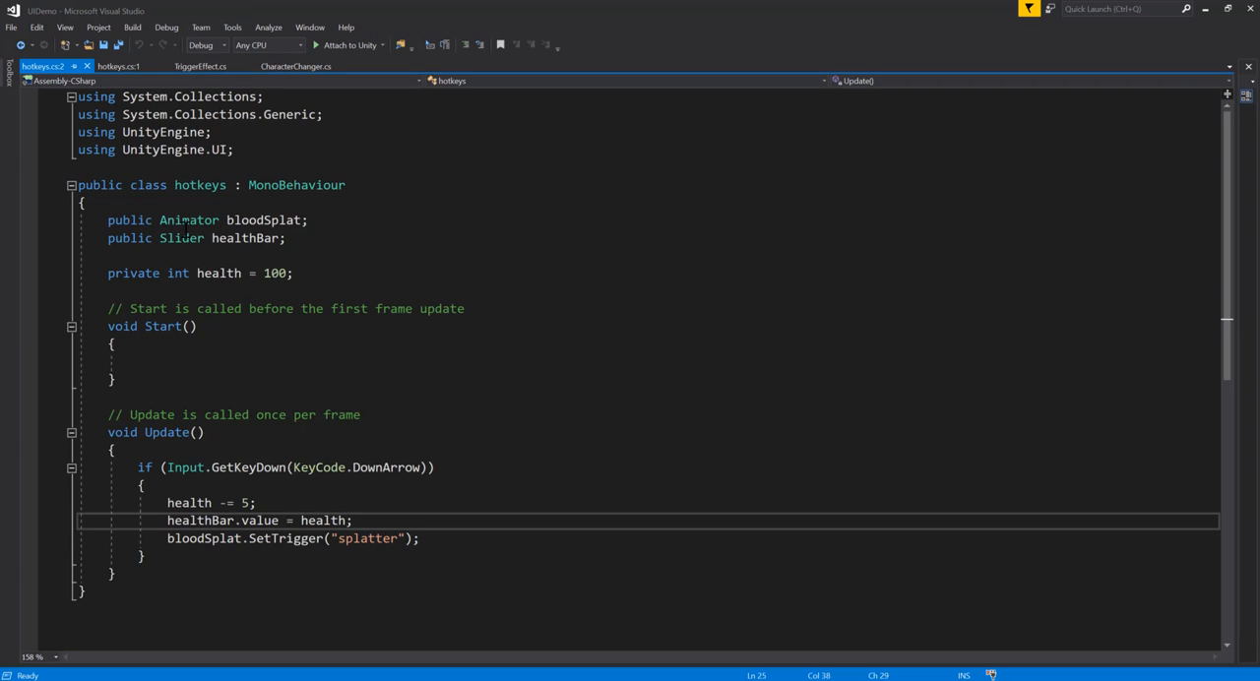
click(1206, 10)
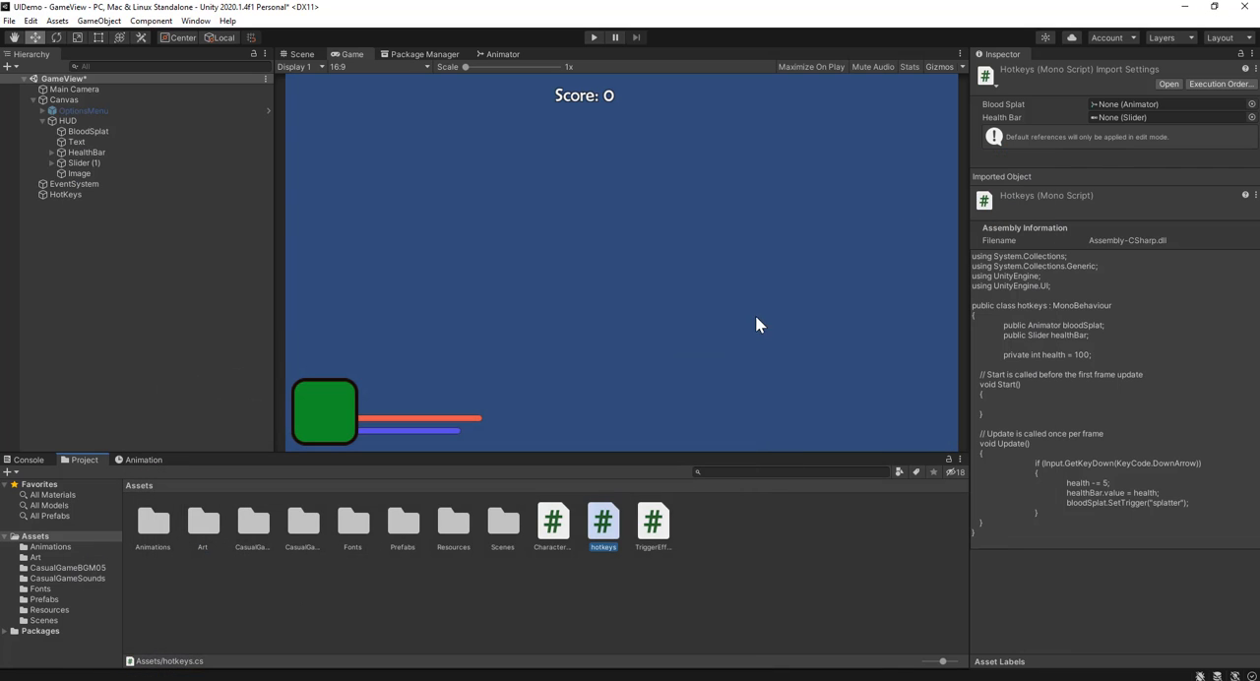
Step: Add an Audio Source component to BloodSplat
click(103, 131)
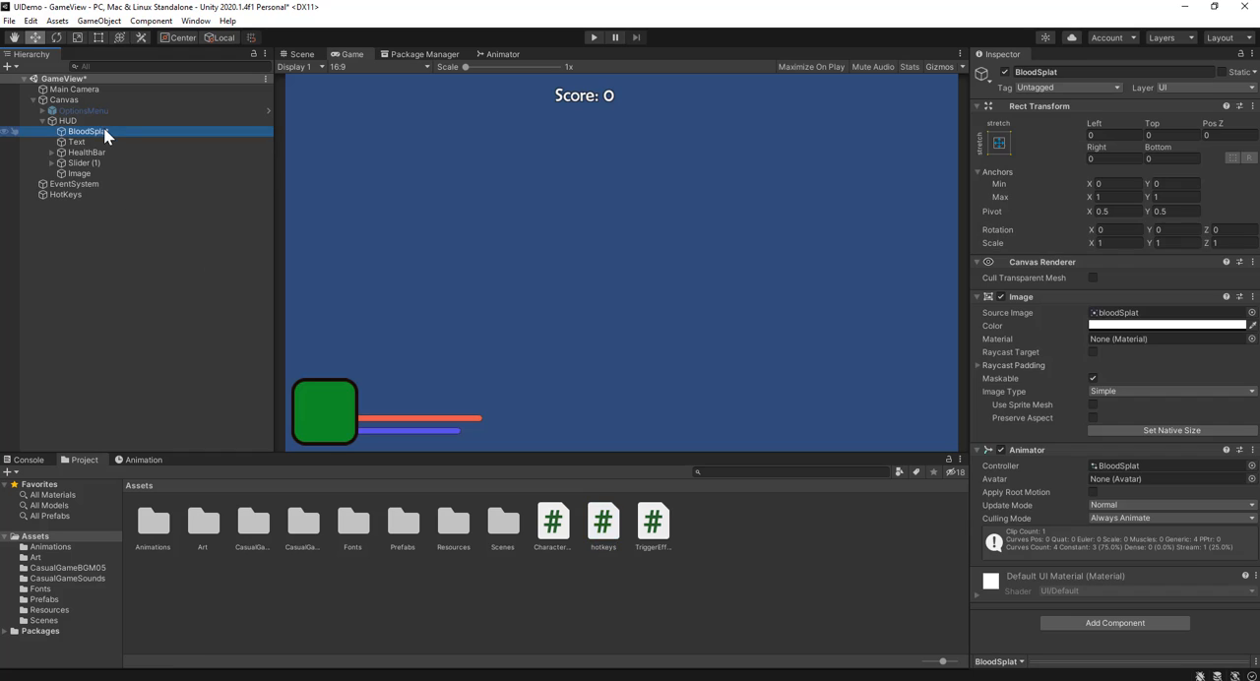
click(1088, 622)
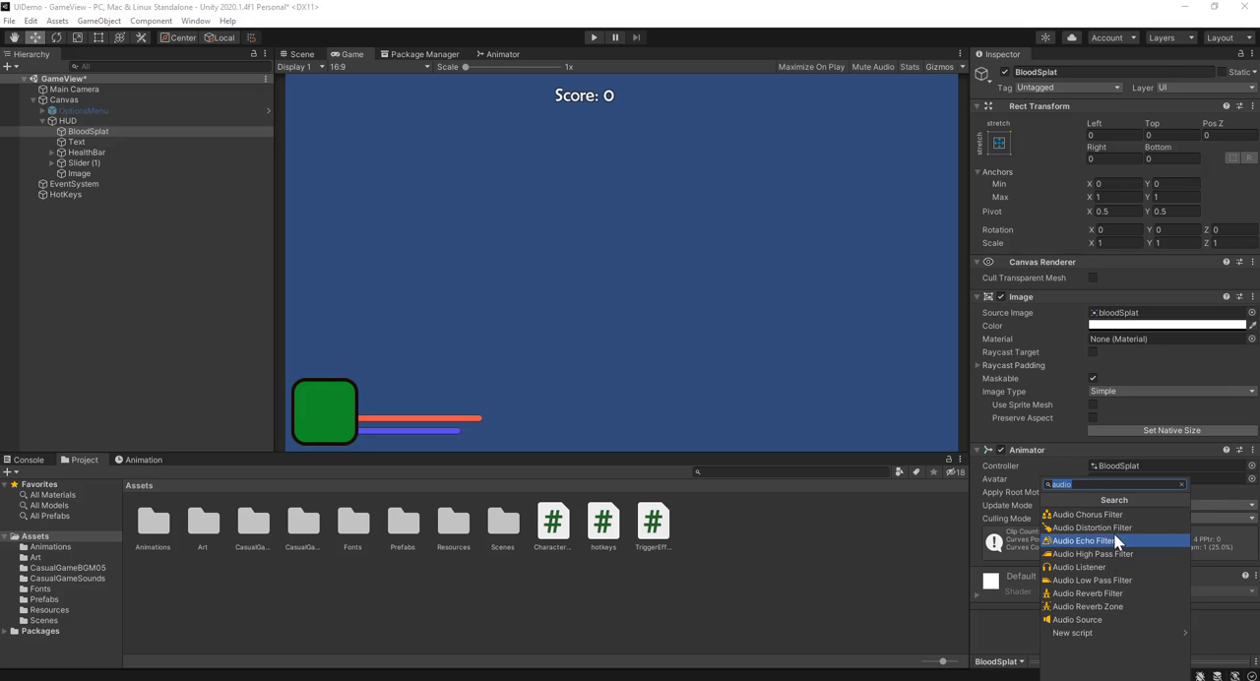
click(1115, 620)
scroll(1080, 550, down, 6)
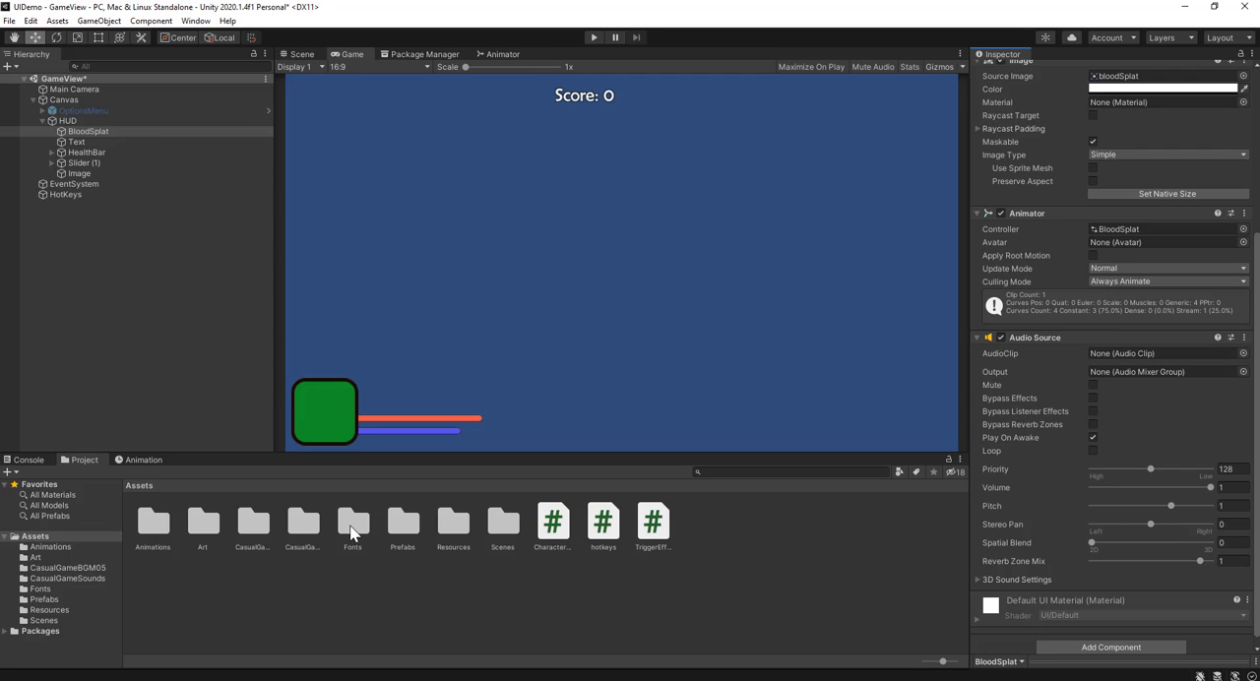
Step: Open the CasualGameSounds folder and preview the damage1, damage2 and damage3 audio clips
click(300, 527)
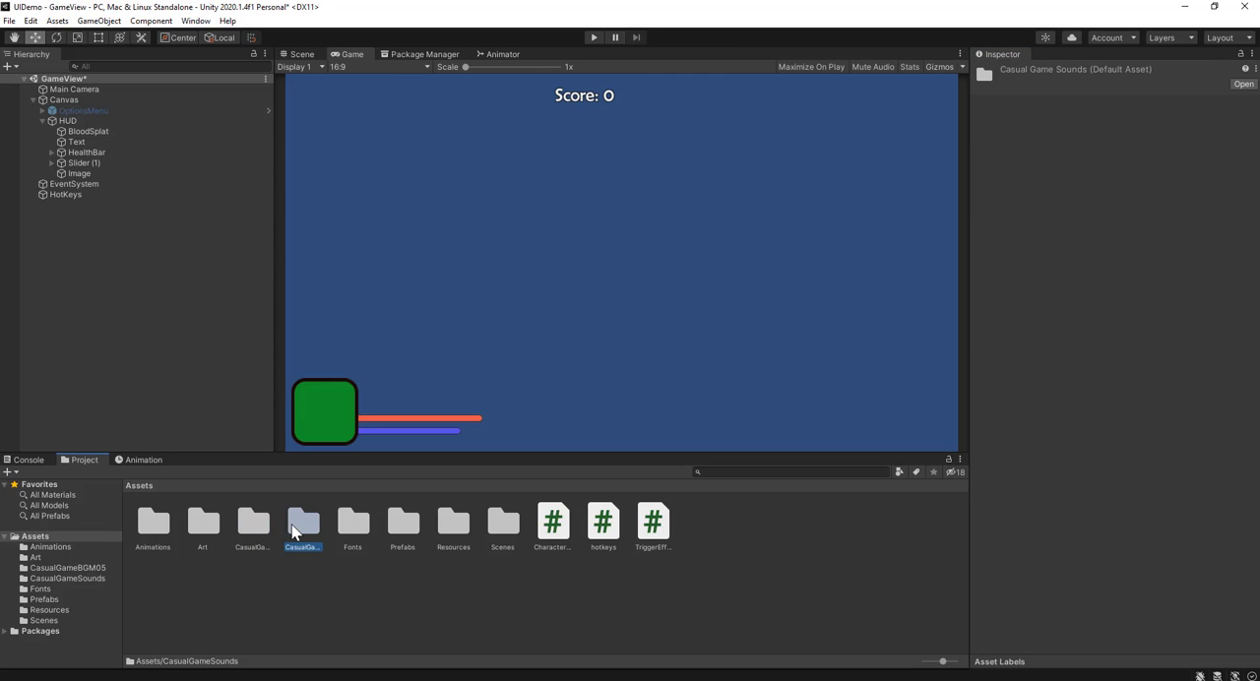
double_click(295, 527)
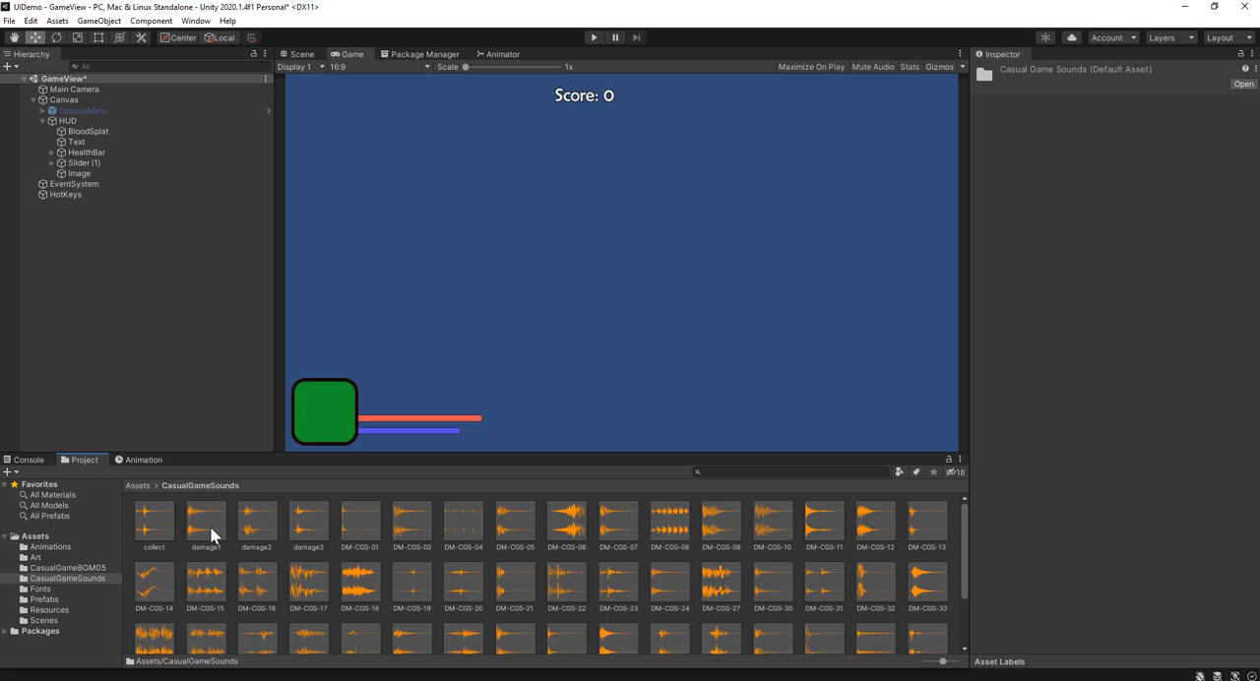
click(251, 524)
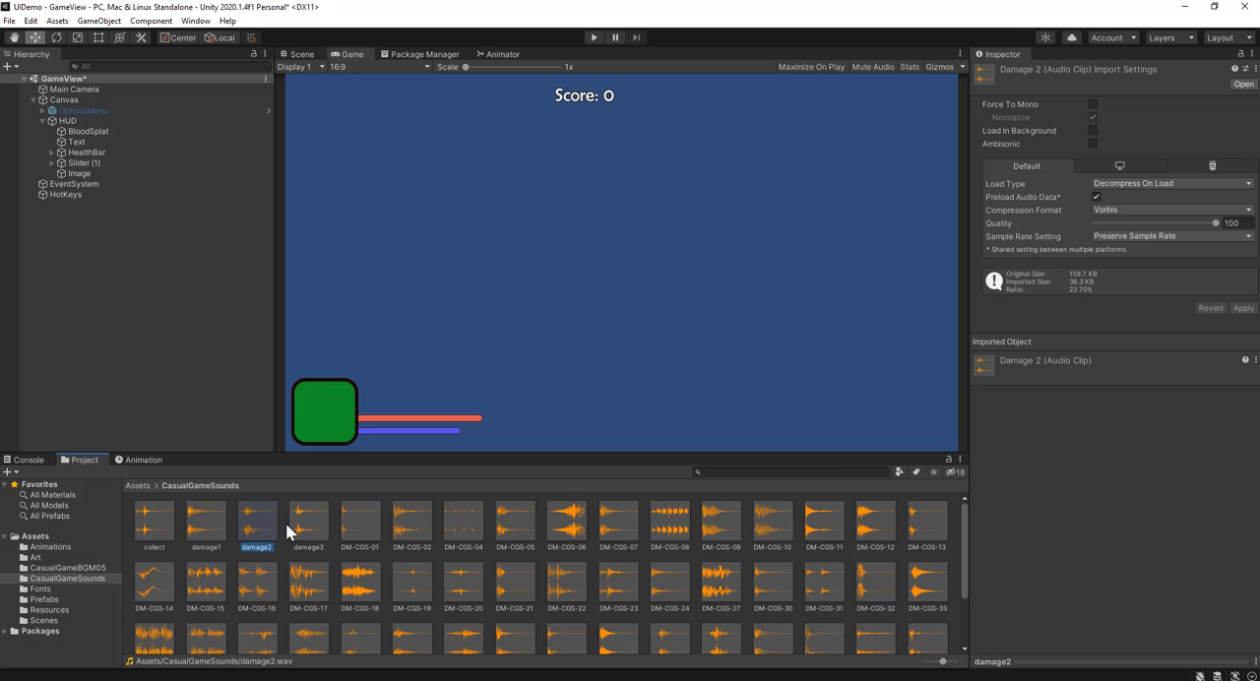
click(301, 525)
click(206, 522)
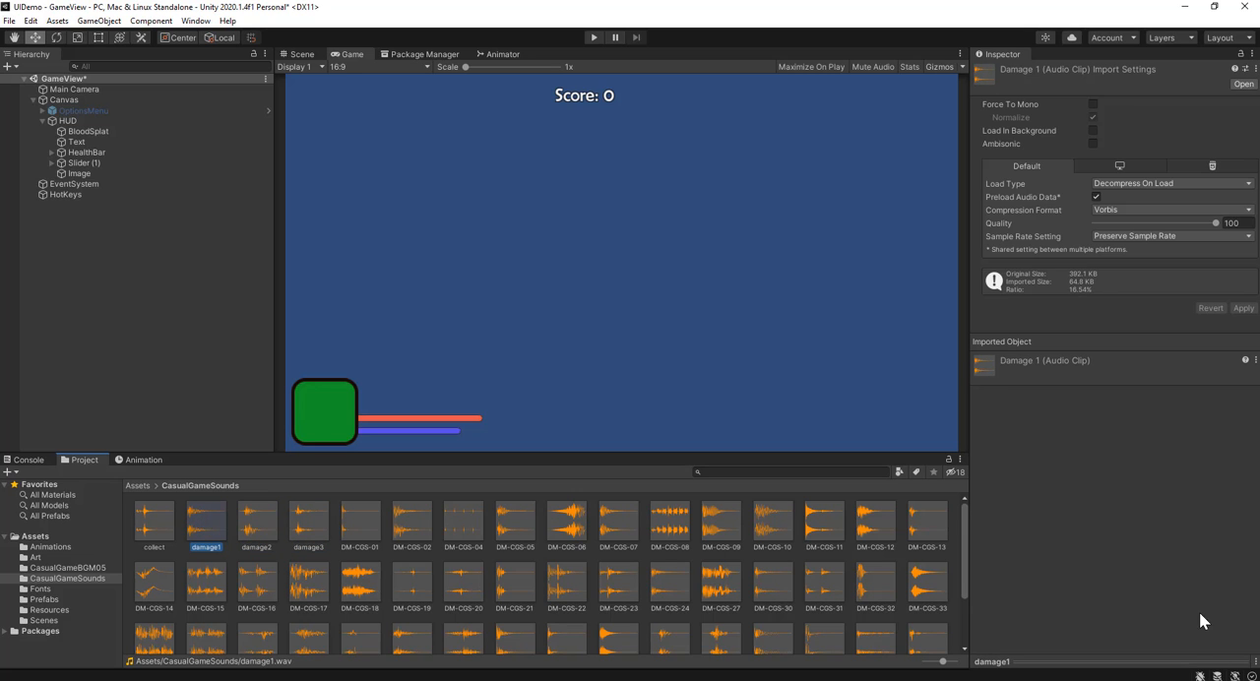
click(1157, 657)
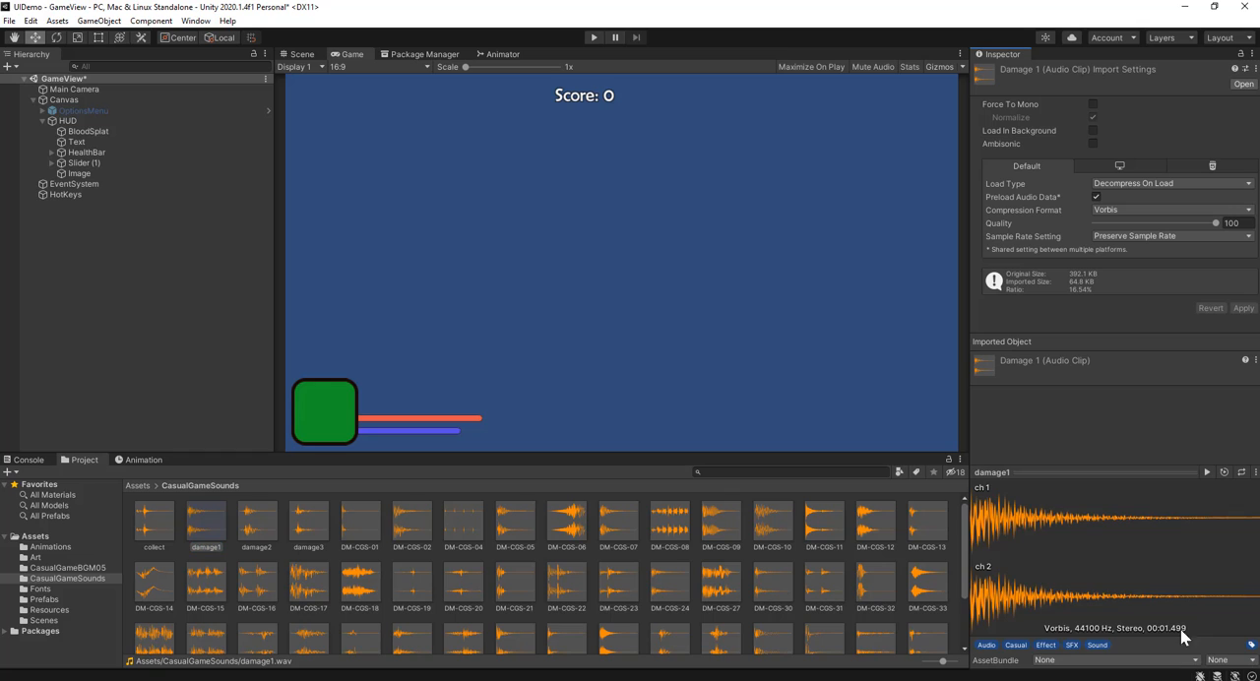
click(1208, 473)
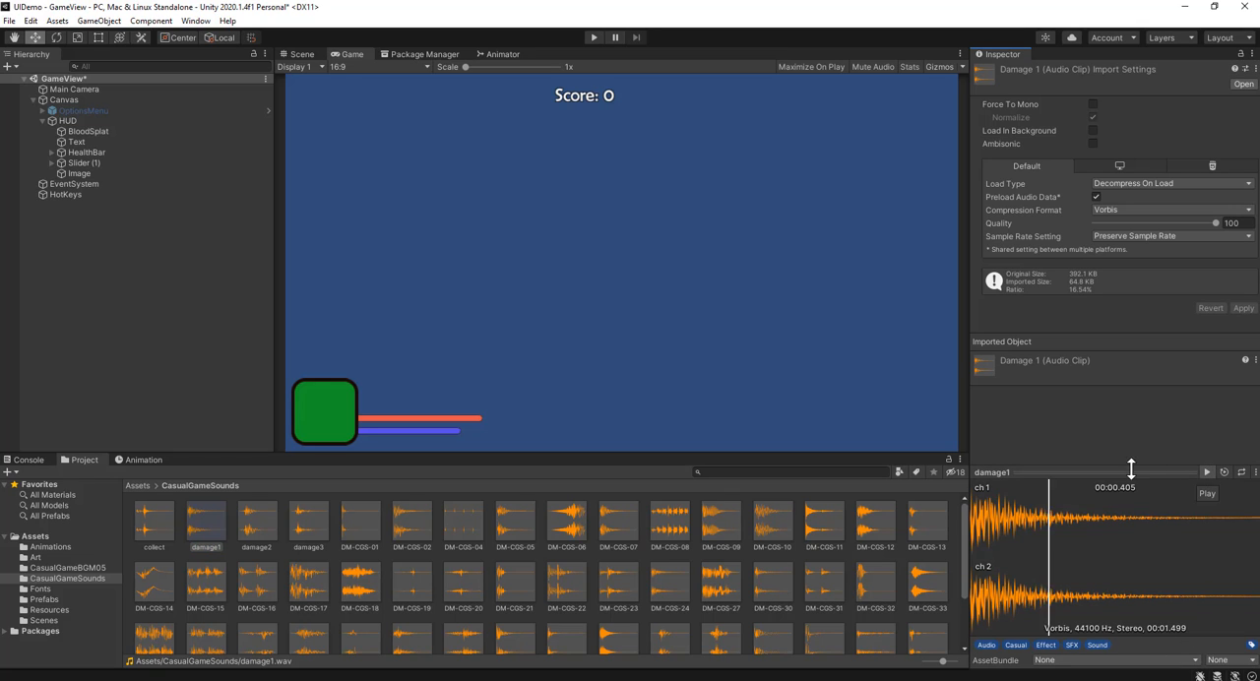
click(248, 522)
click(1207, 472)
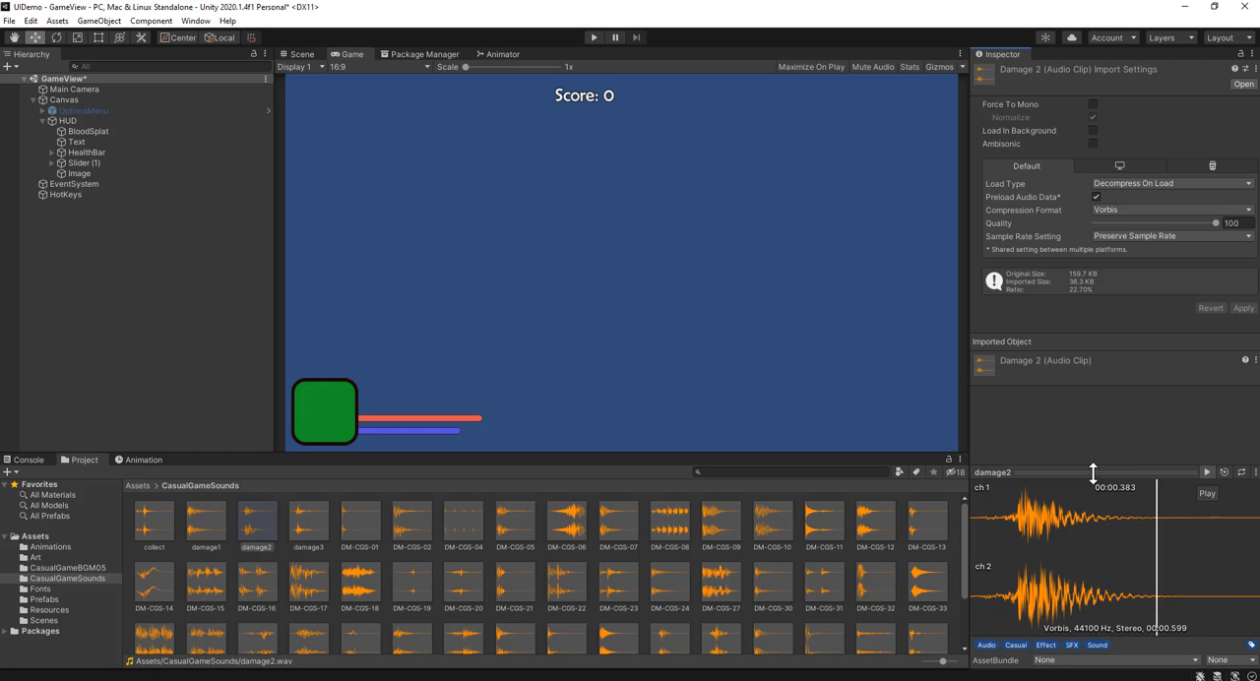
click(300, 524)
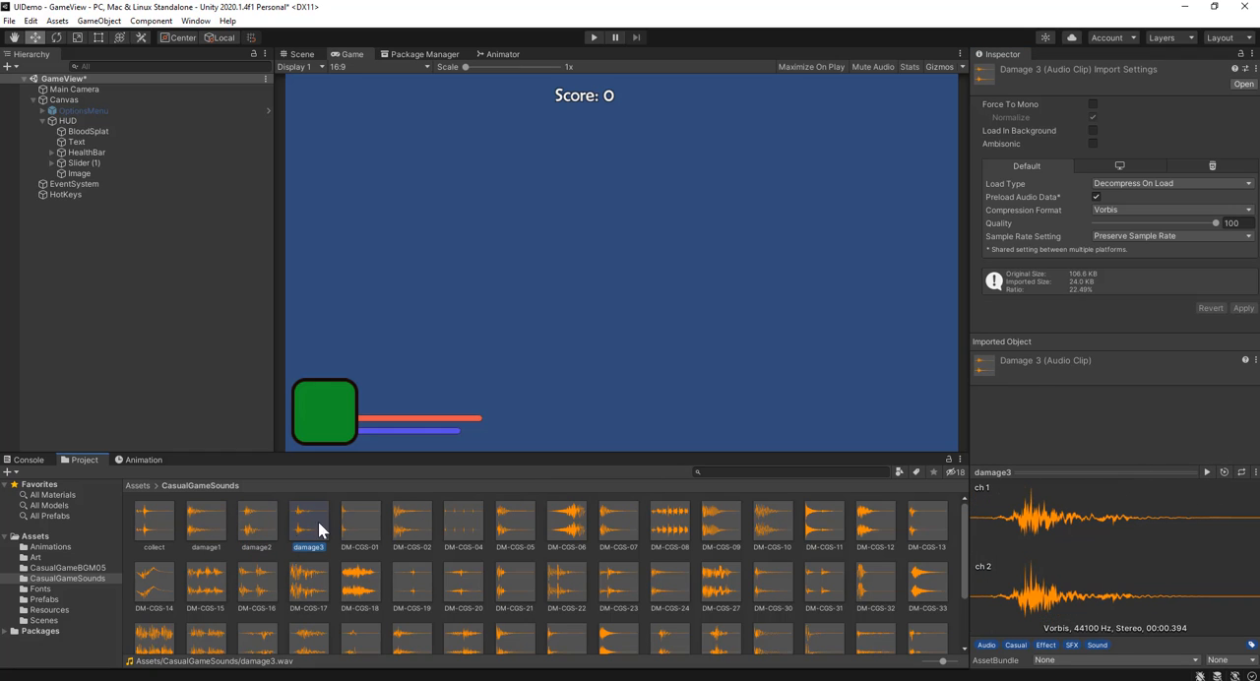
click(1206, 473)
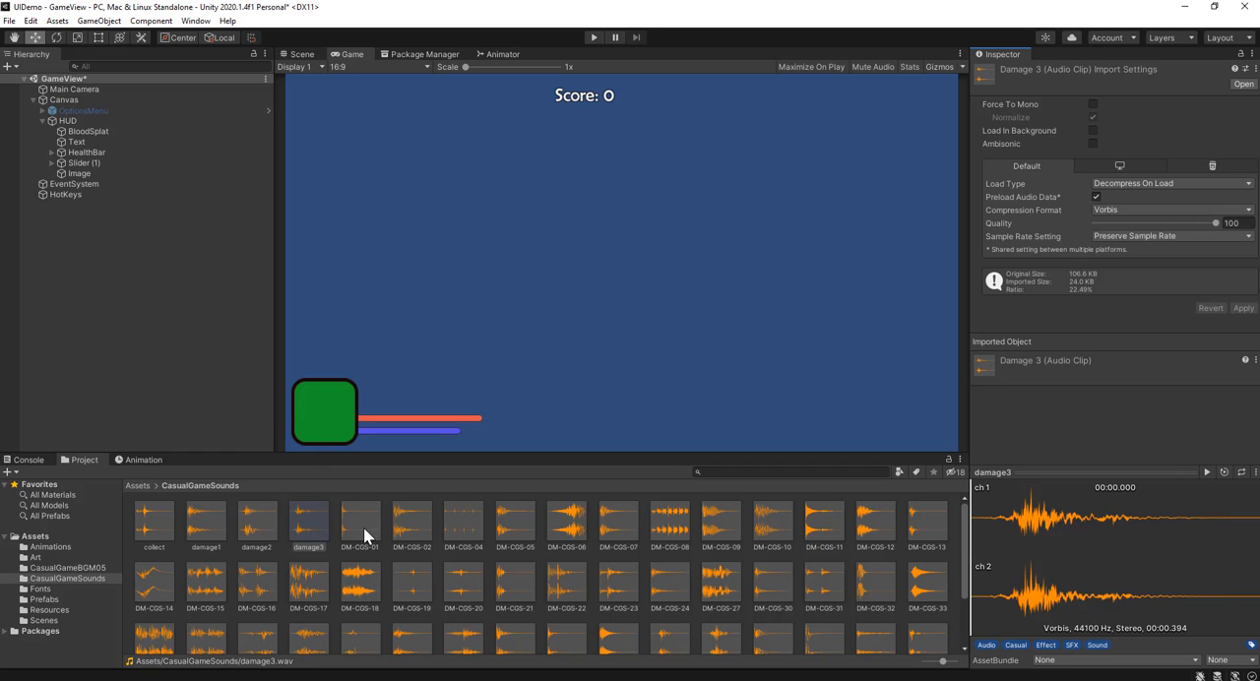
Step: Assign damage3 as the AudioClip of BloodSplat's Audio Source and turn off Play On Awake
click(102, 131)
click(1051, 473)
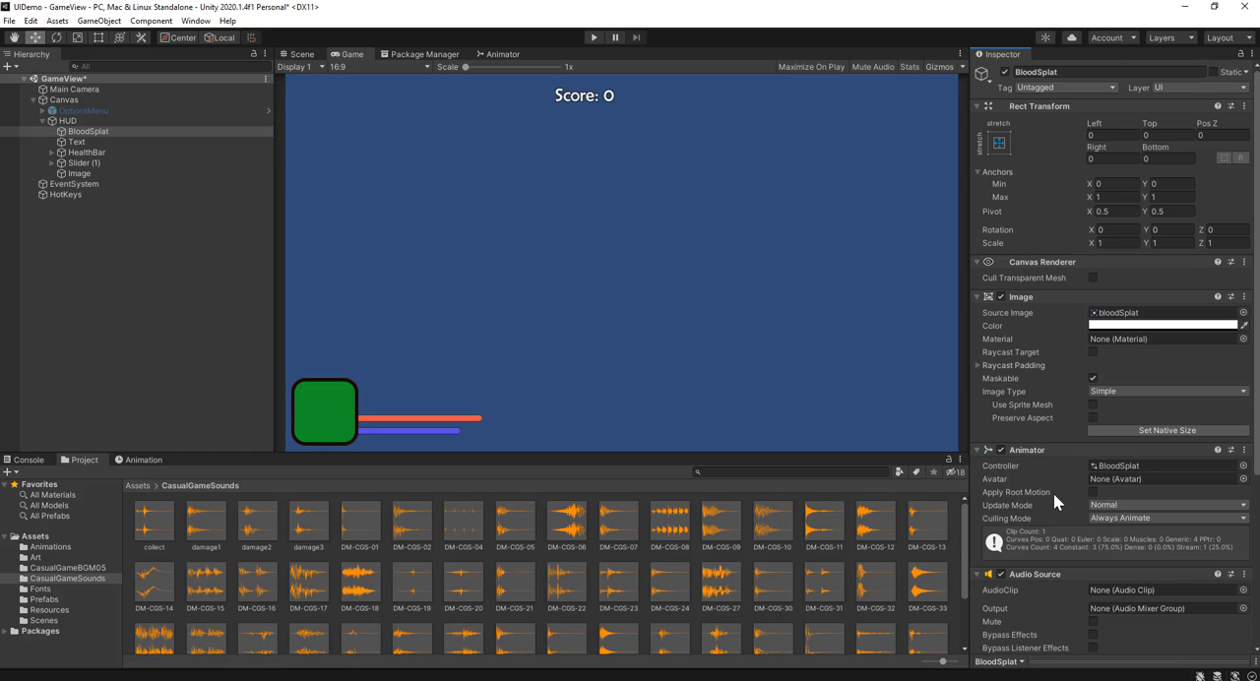
scroll(1000, 545, down, 5)
drag(309, 520, 1123, 356)
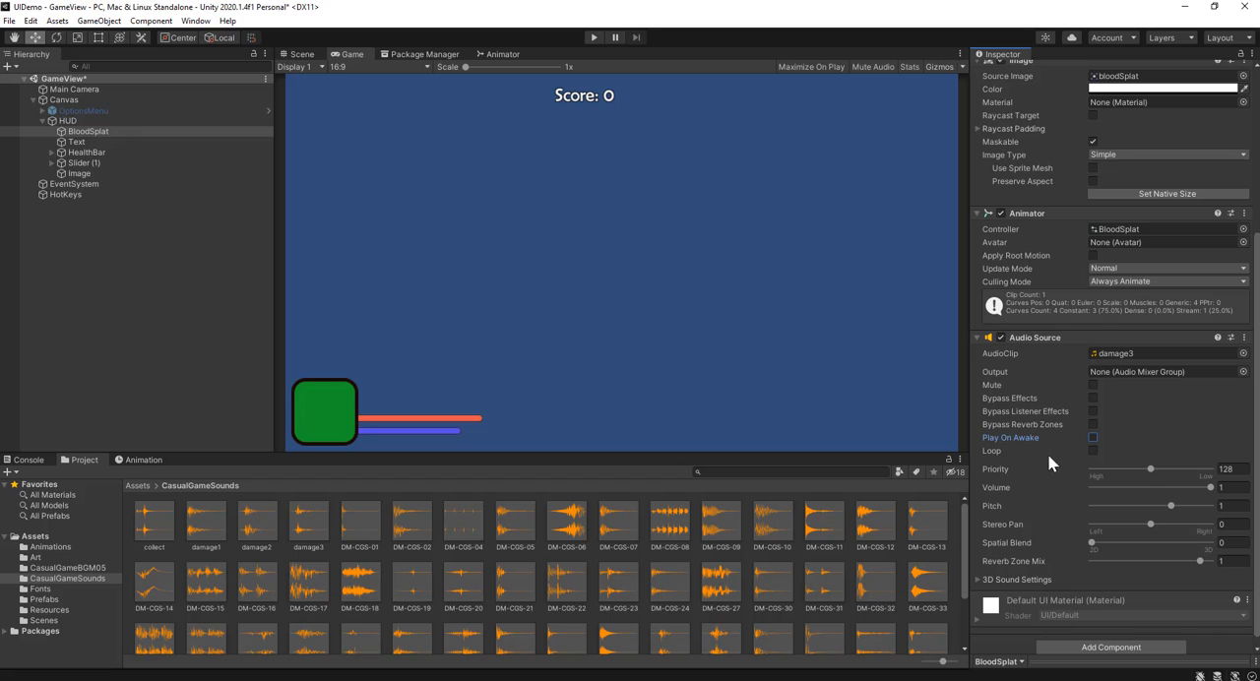
click(169, 334)
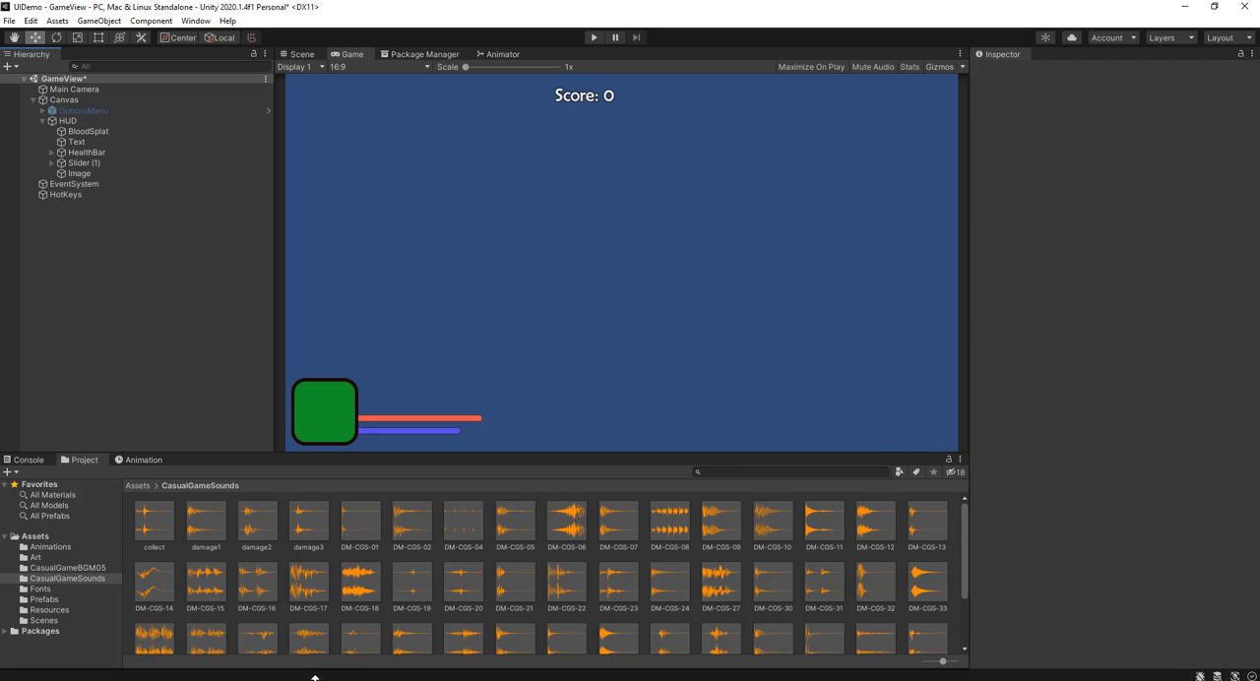
Step: Switch to Visual Studio and begin a new line below the SetTrigger call in the hotkeys script with bloodSplat.gameObject
click(334, 666)
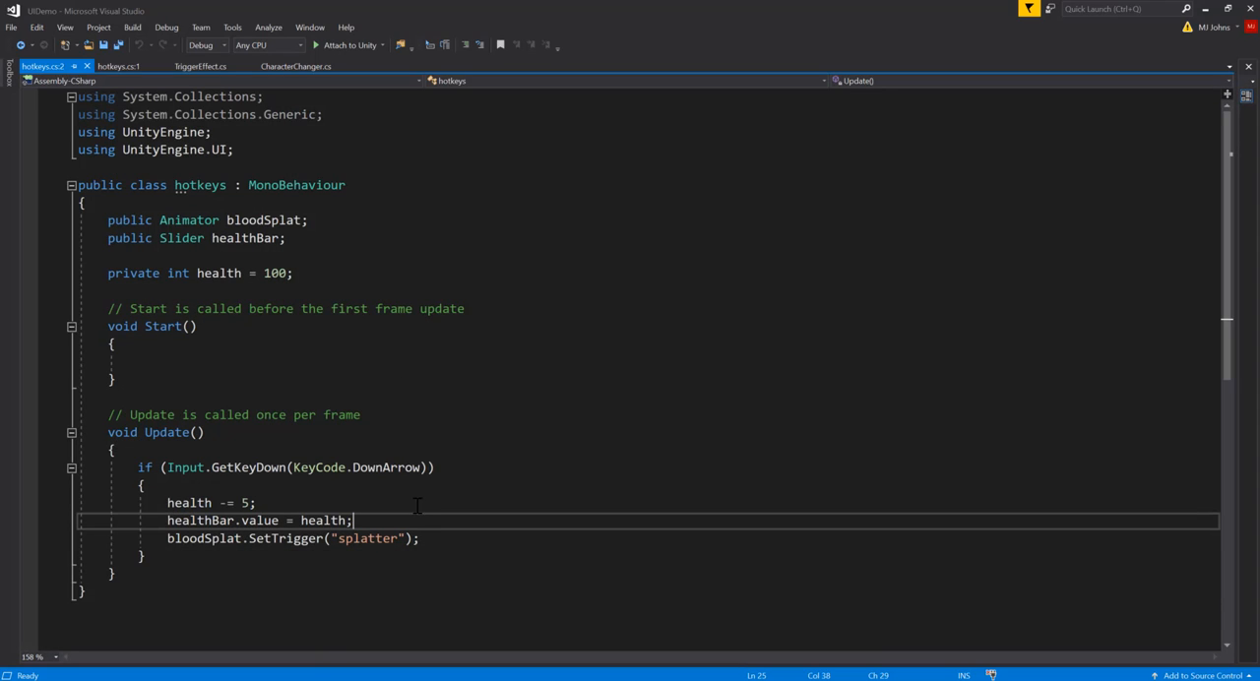
click(479, 537)
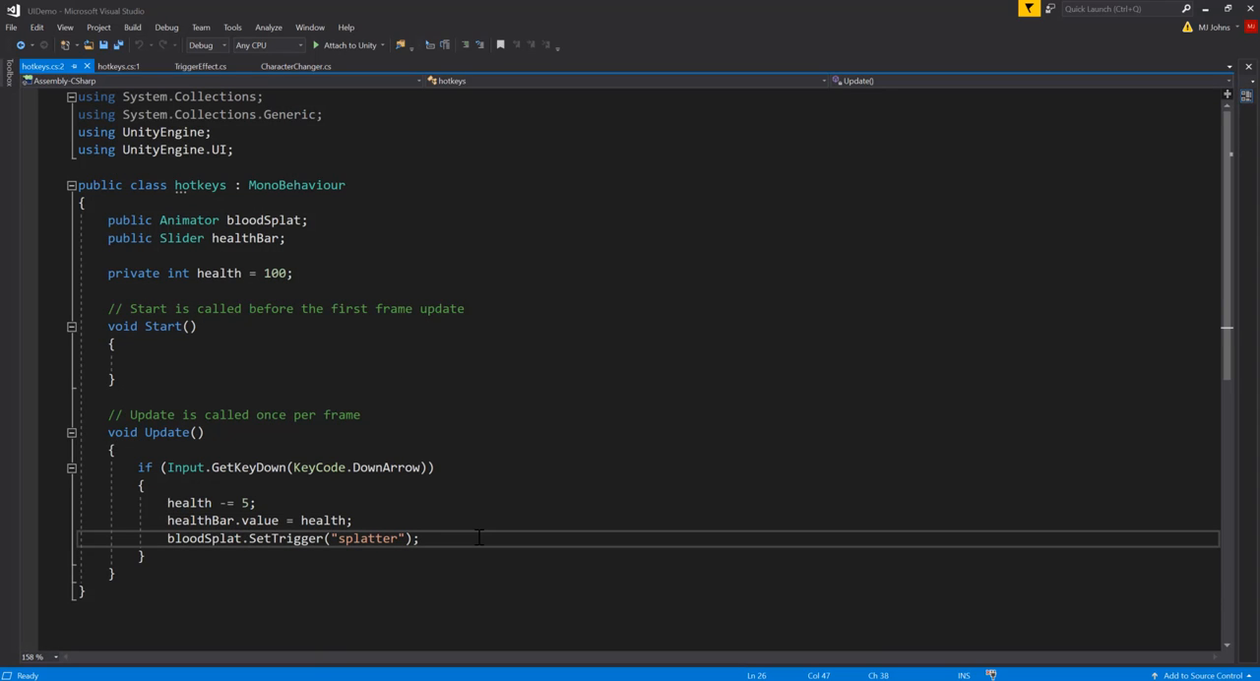
key(Return)
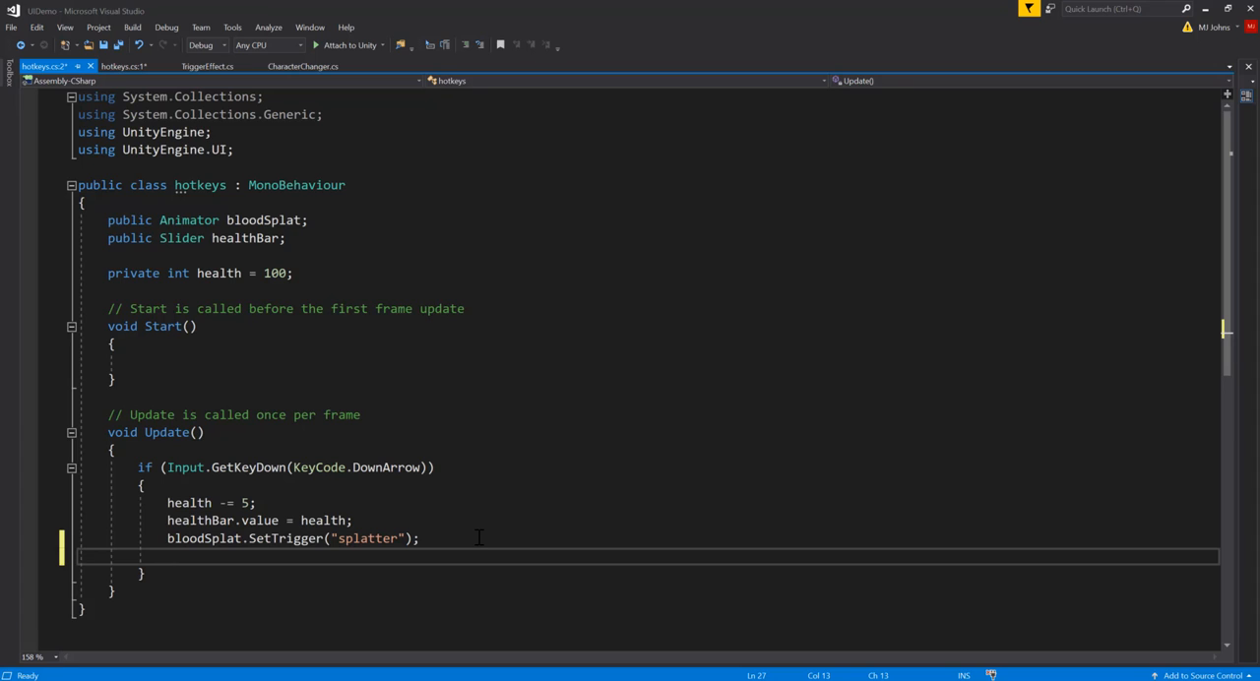
text(bloo)
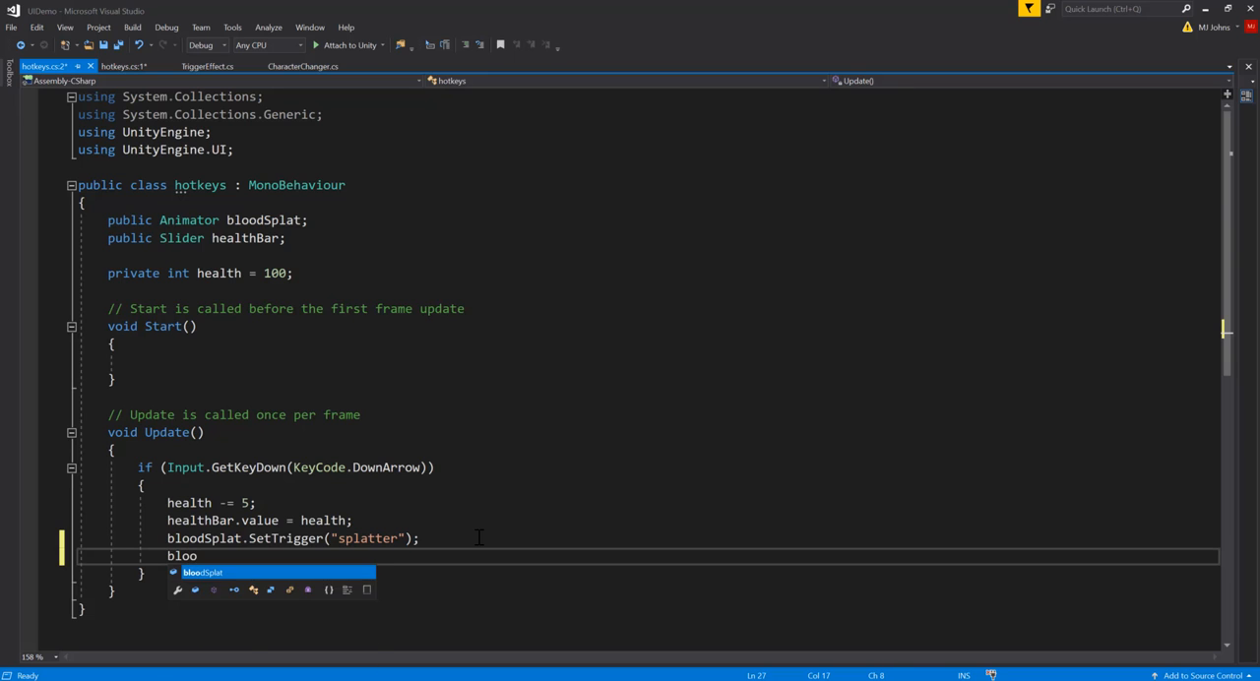
text(dSplat.get)
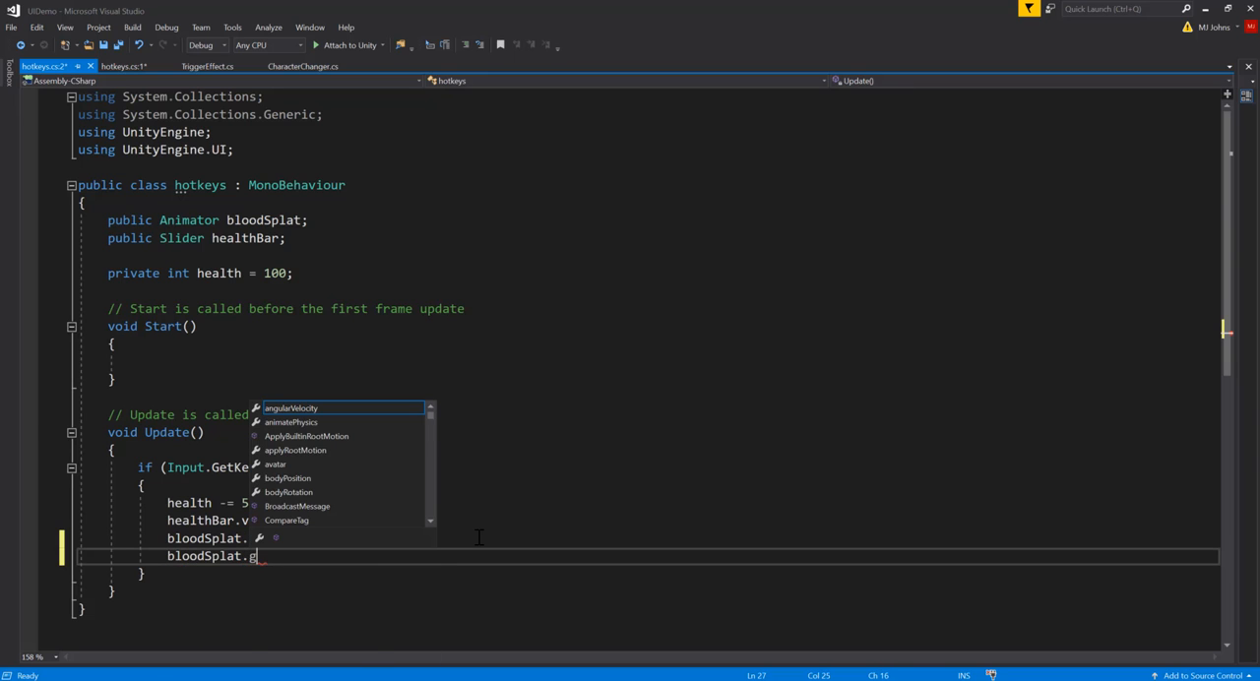
key(BackSpace)
key(BackSpace)
text(gameObject)
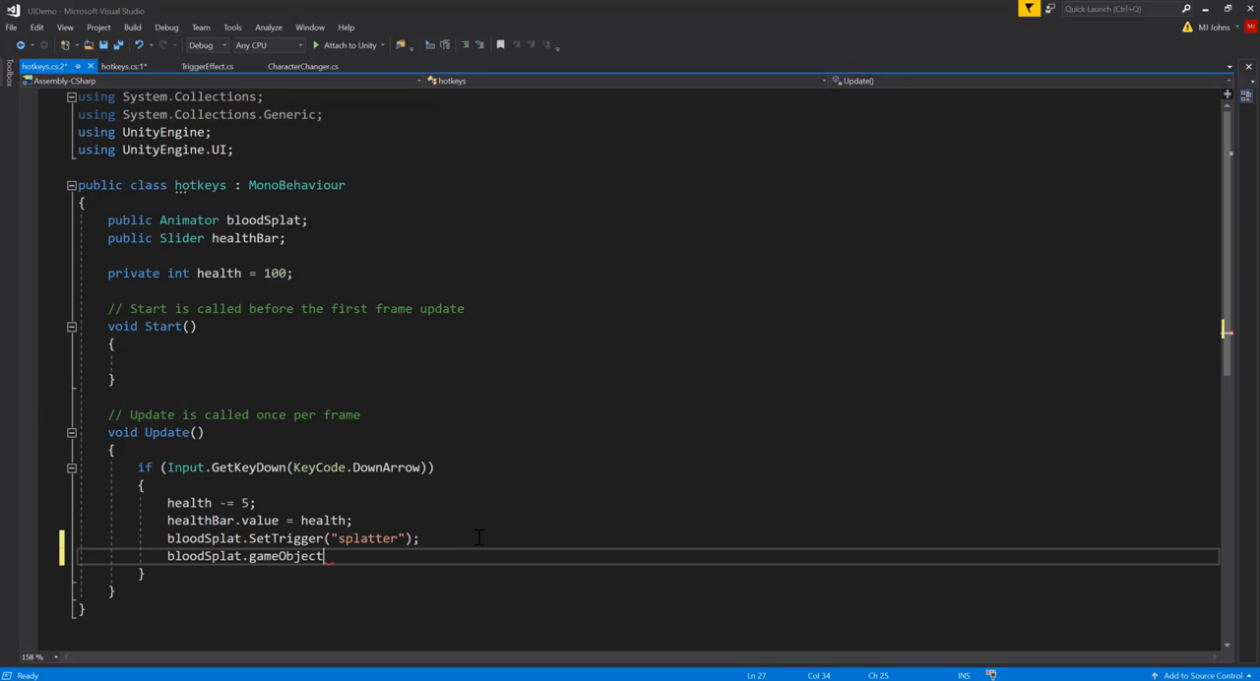
key(ctrl+shift+Left)
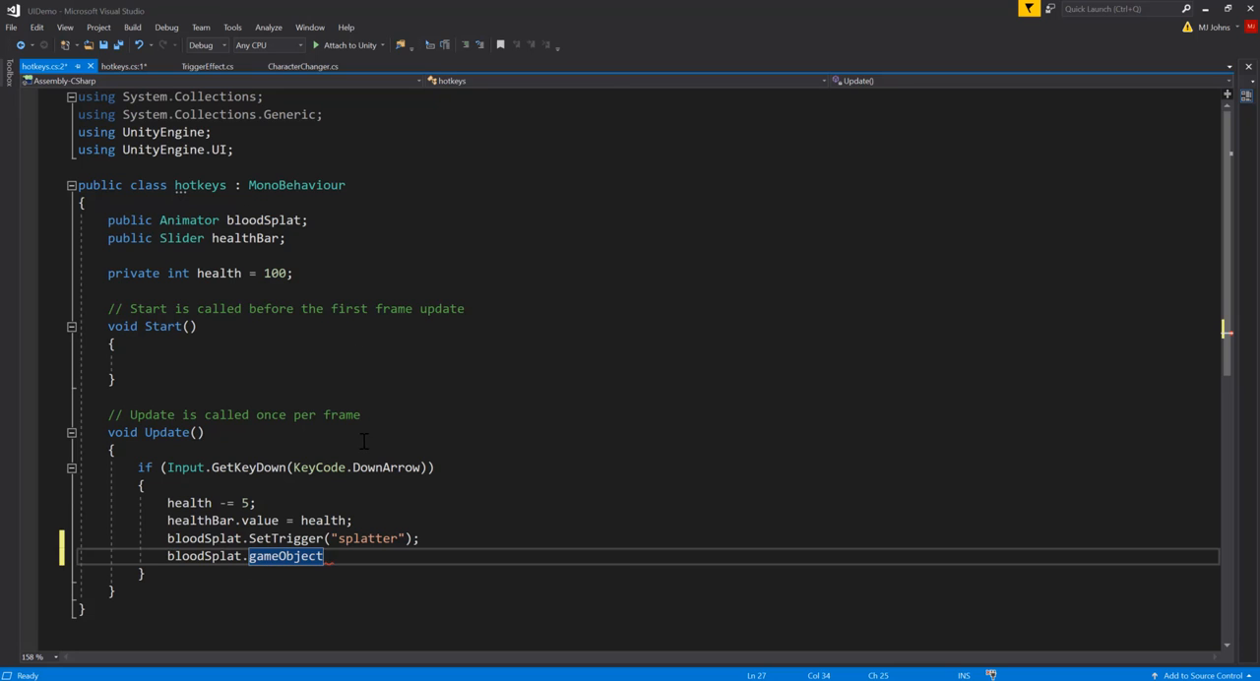
Step: Complete the bloodSplat.gameObject line with .GetComponent<AudioSource>().Play(); so the hotkey plays the damage sound
text(.GetComponent)
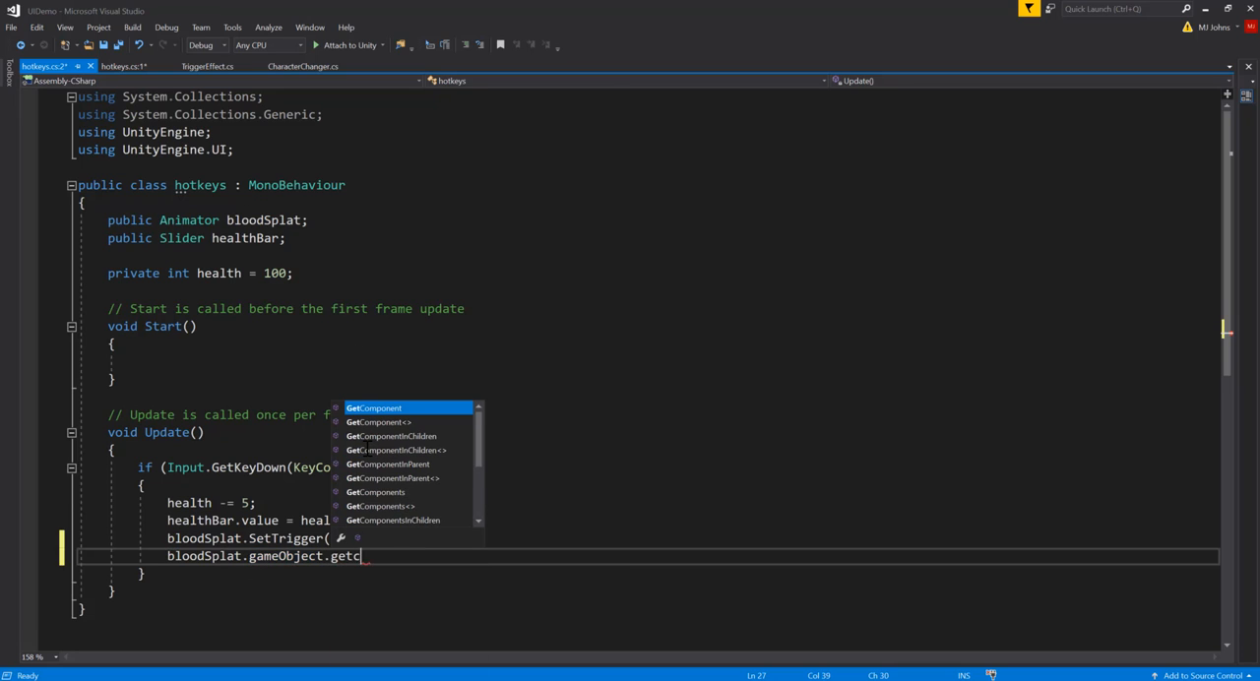
text(<audio)
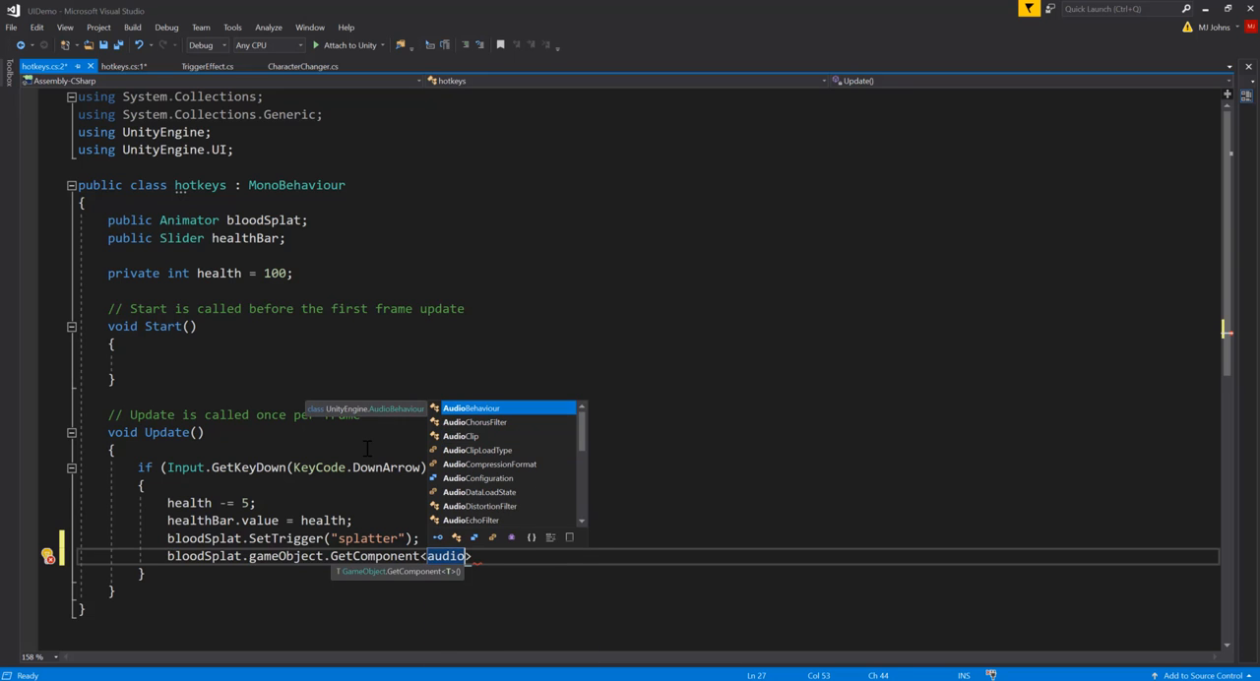
text(s)
key(Down)
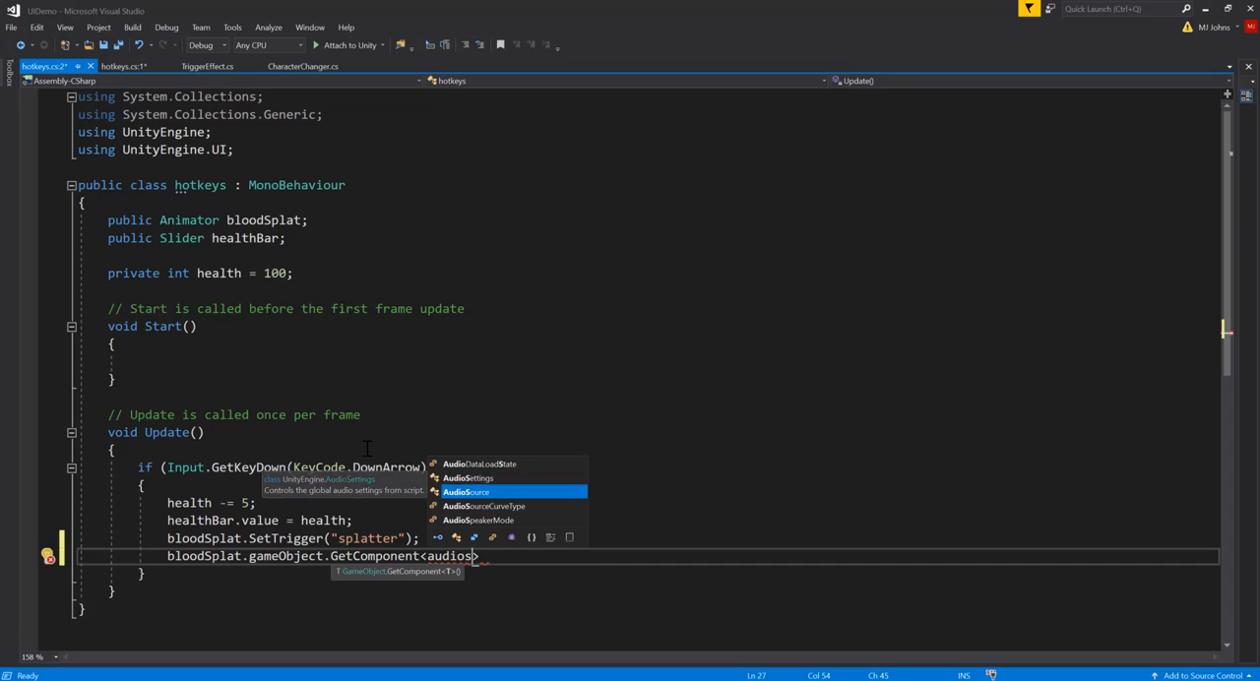
key(Tab)
text(>())
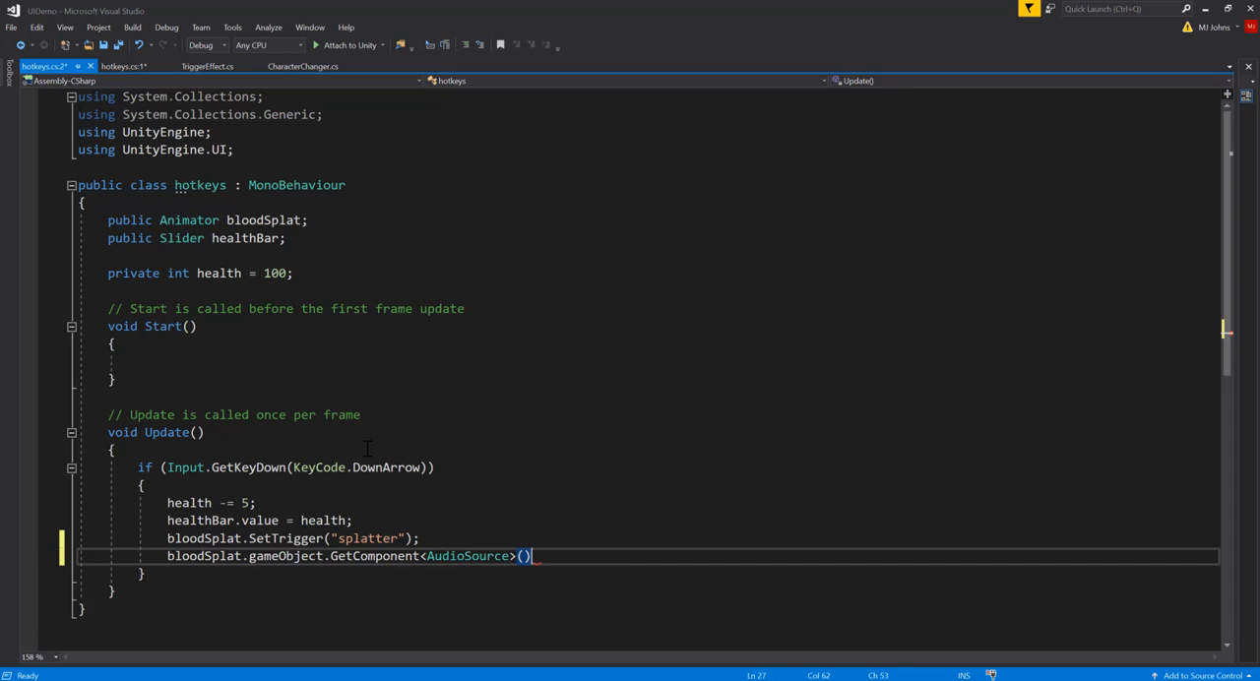
text(.pl)
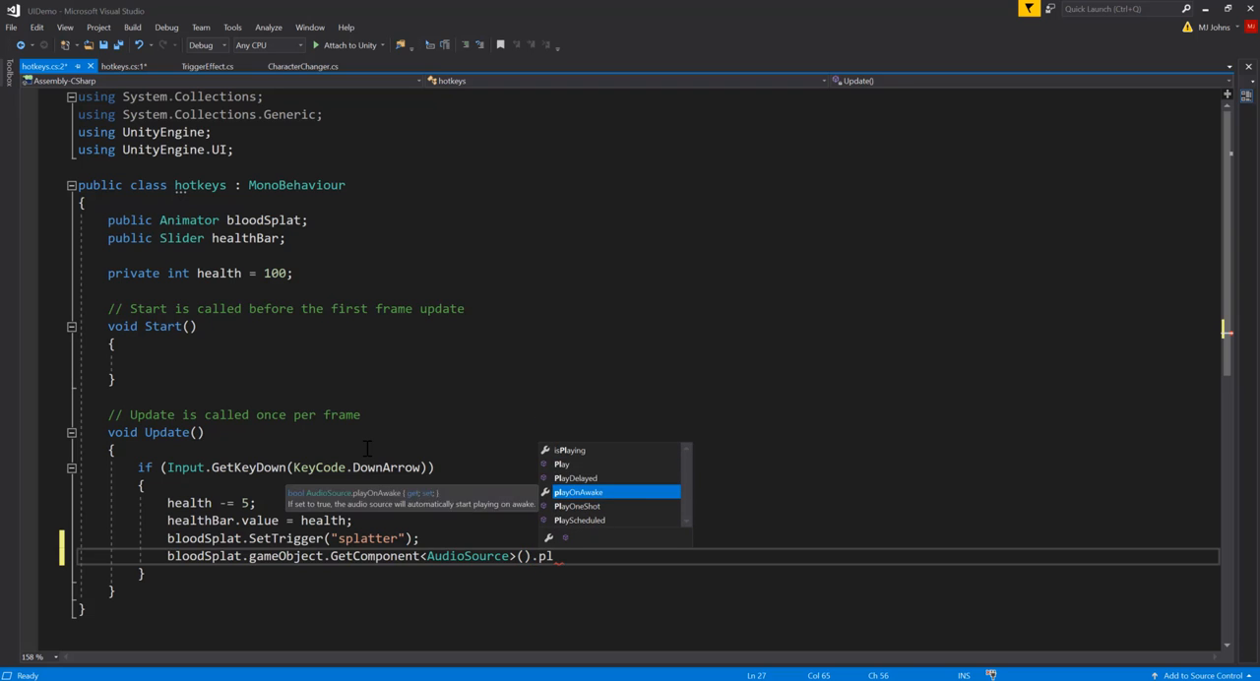
key(Tab)
text(())
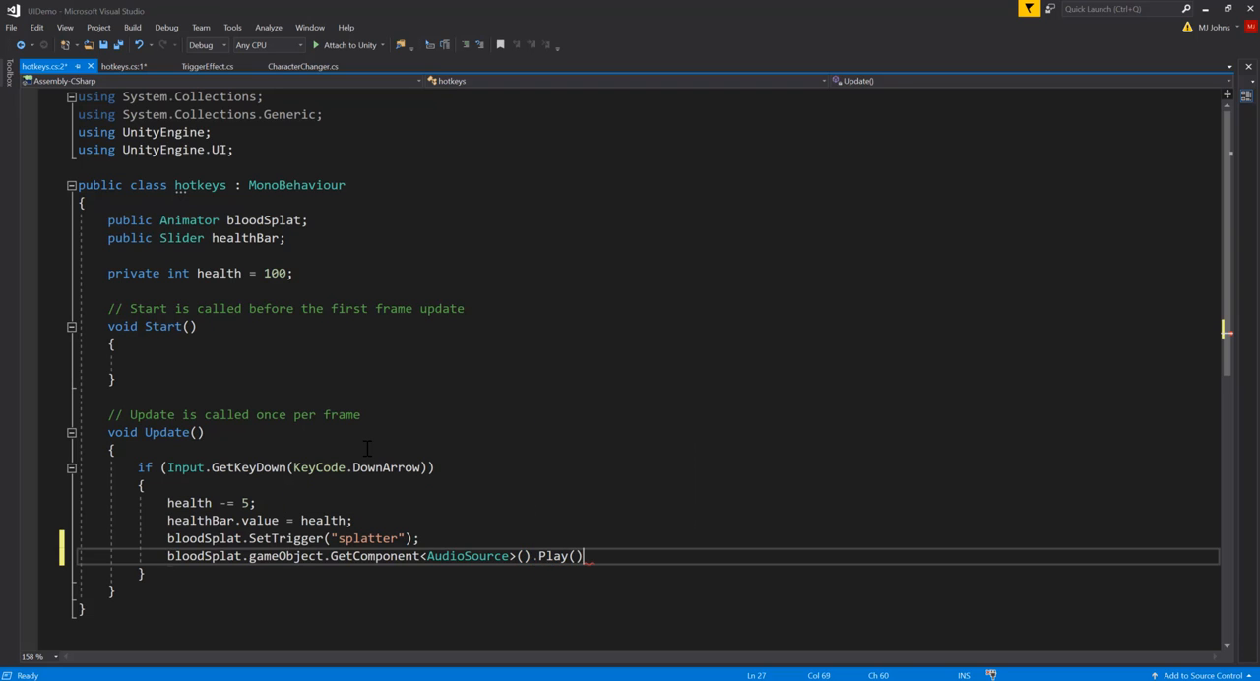
text(;)
Step: Review the parts of the new audio line, save the hotkeys script and close its duplicate editor window
double_click(272, 557)
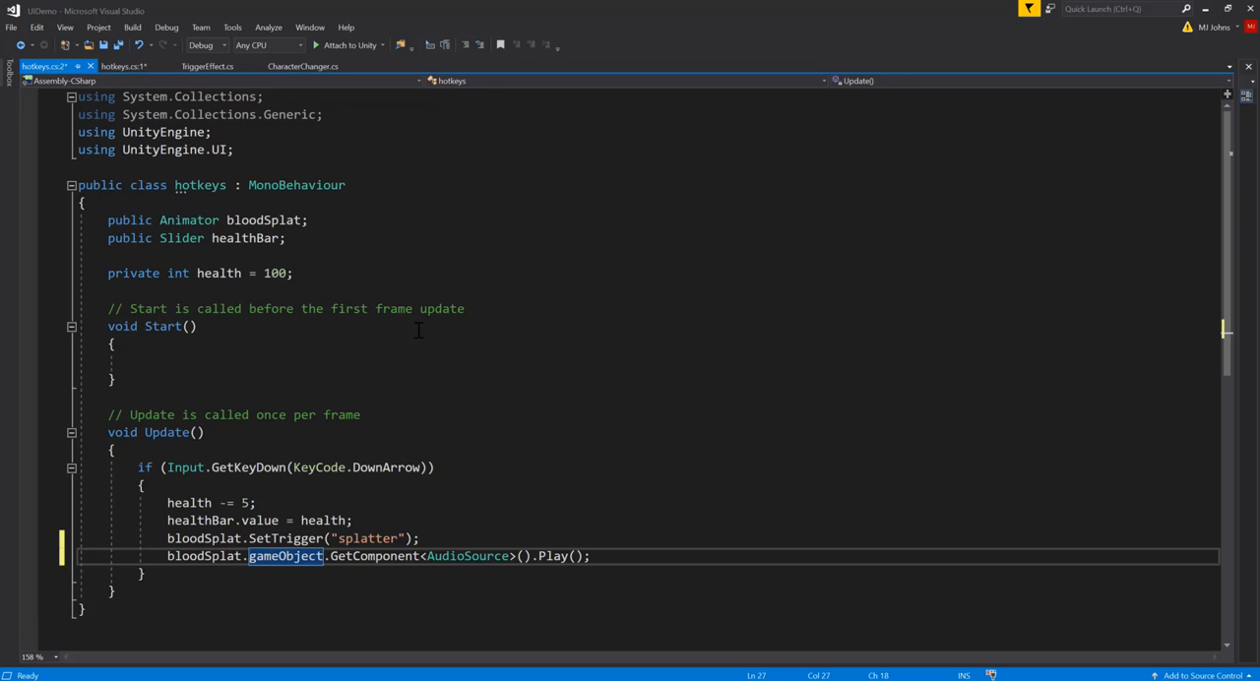
click(373, 557)
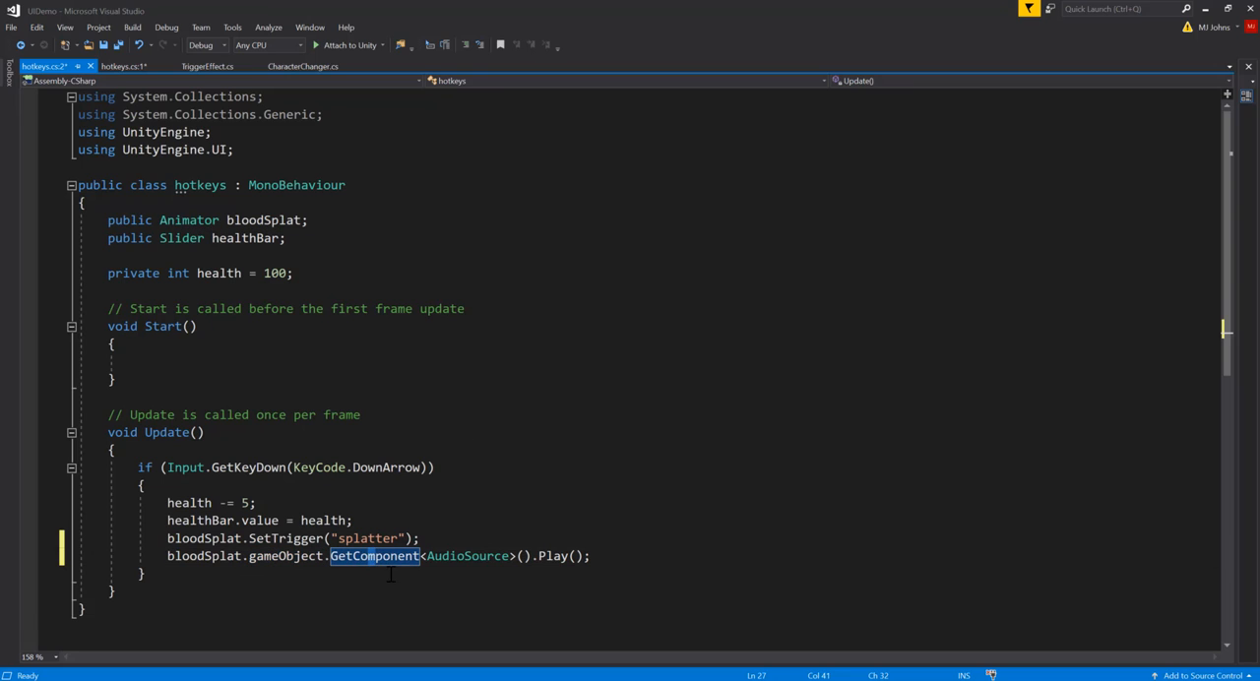
click(508, 557)
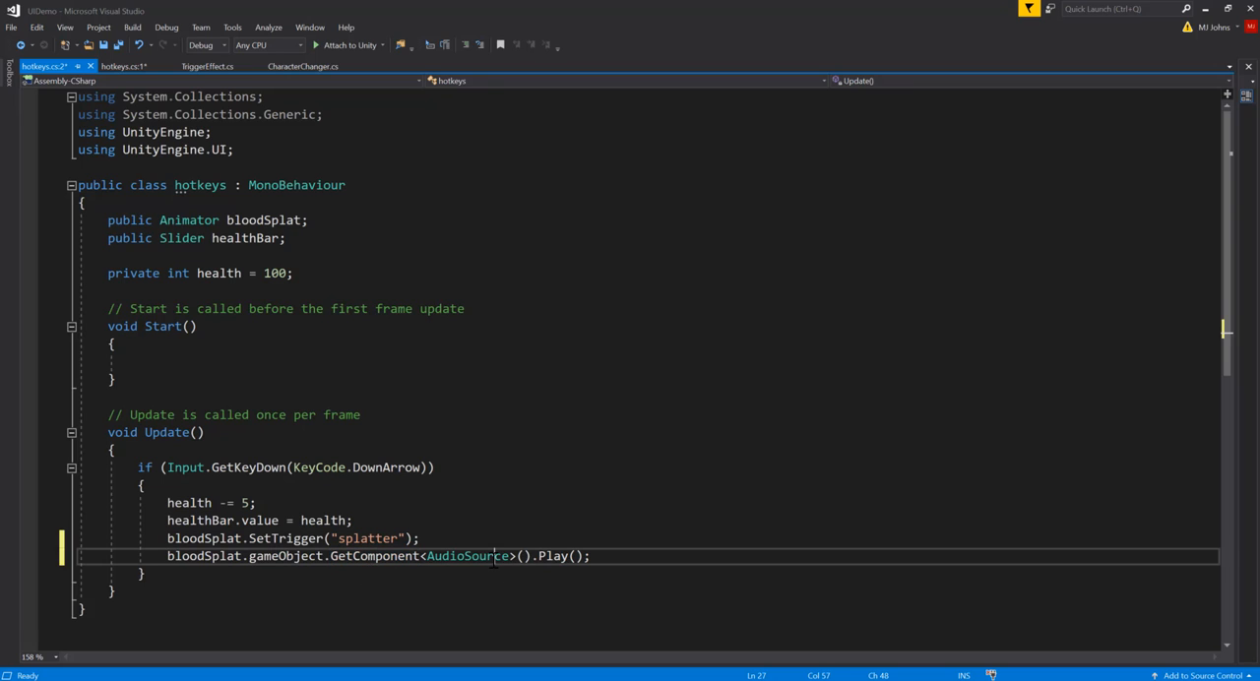
click(562, 557)
key(ctrl+s)
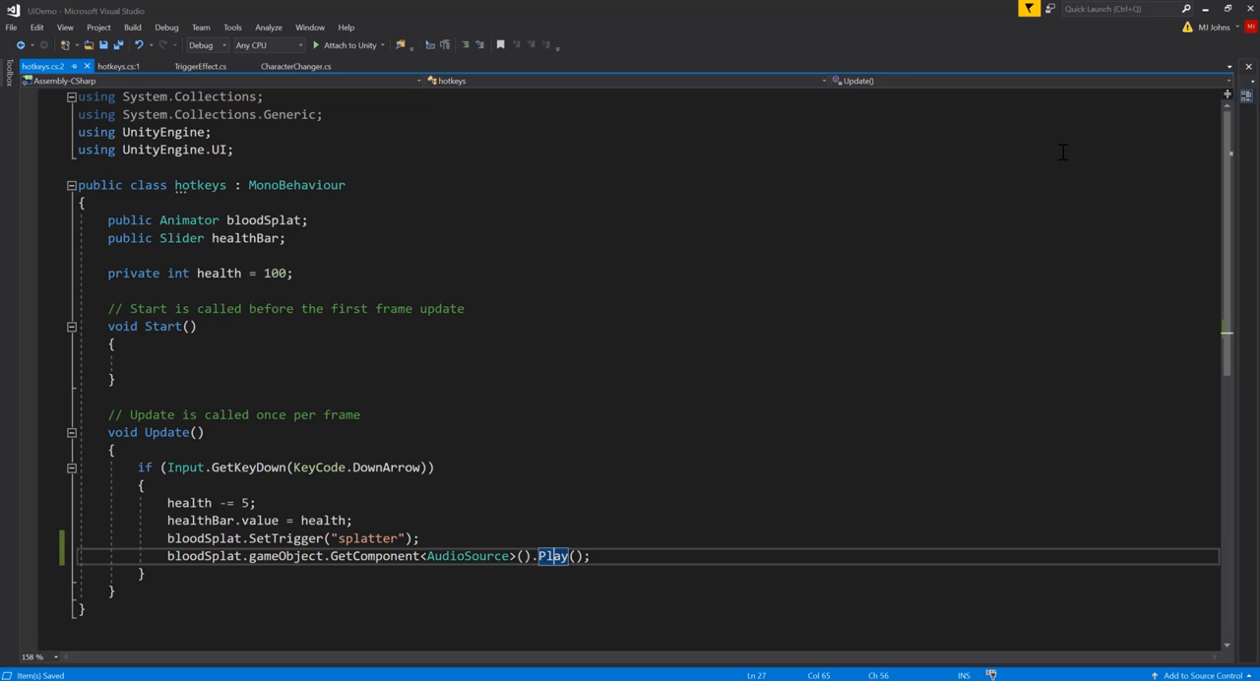
click(87, 68)
click(39, 66)
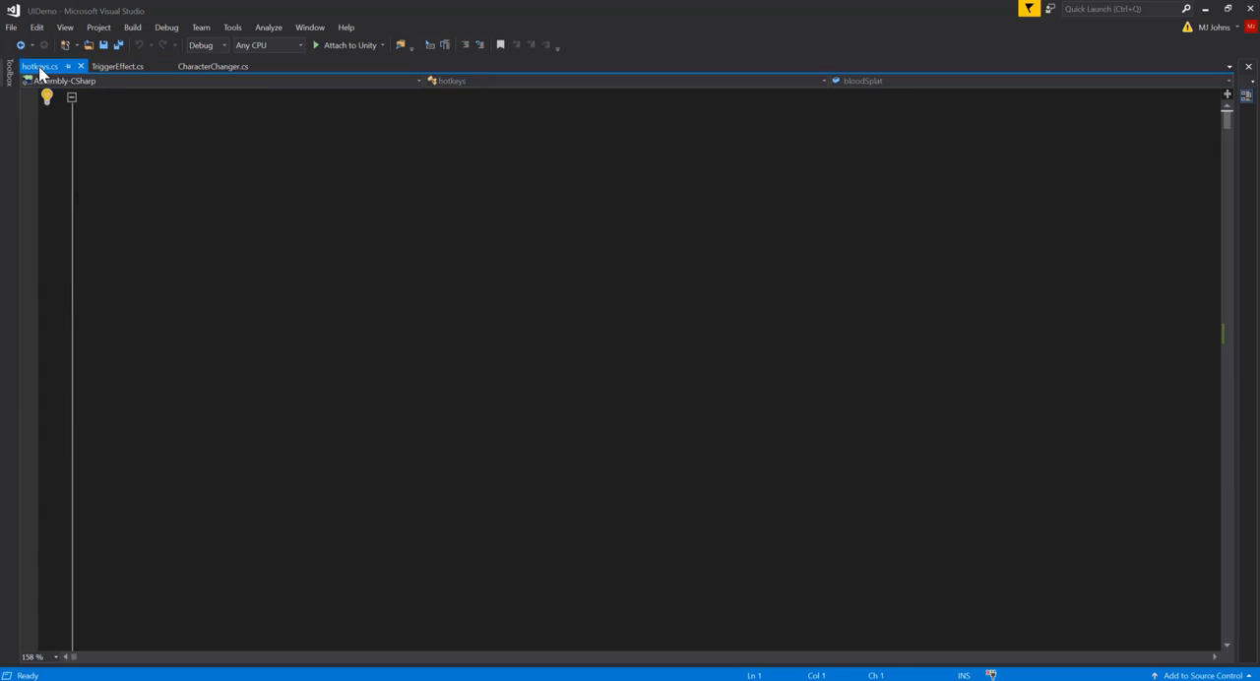
Step: Return to Unity, run the game to test the damage hotkey several times, and stop play mode
click(512, 534)
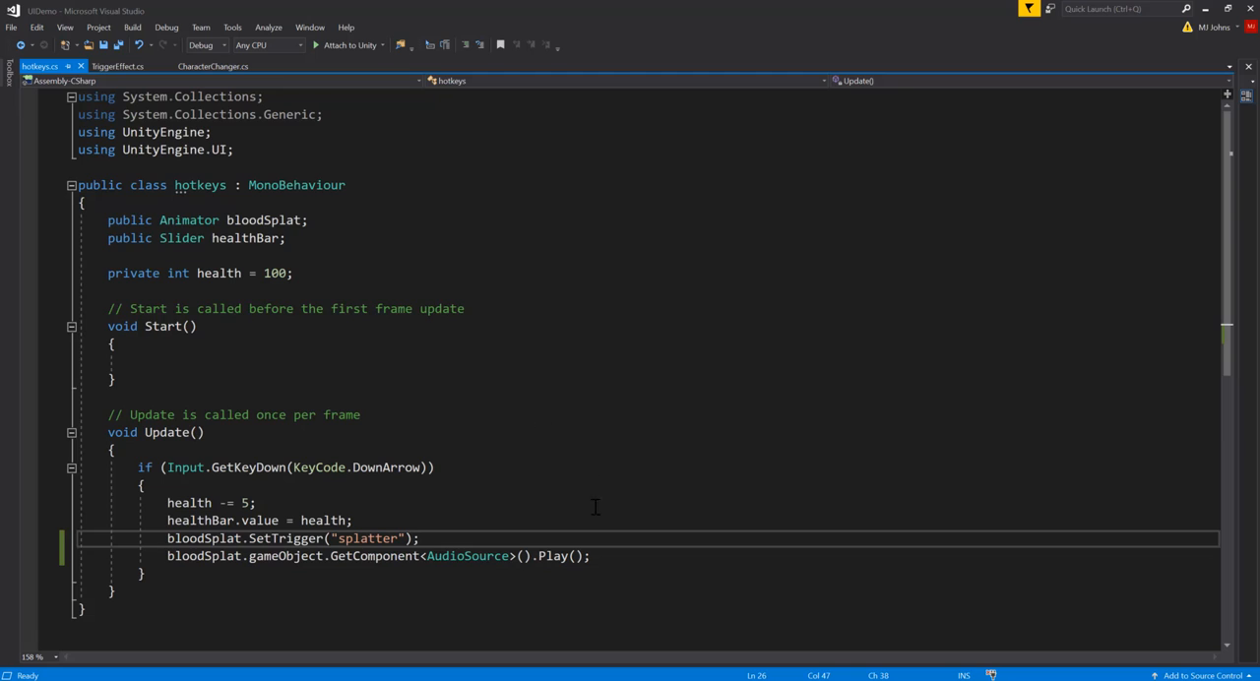
click(604, 559)
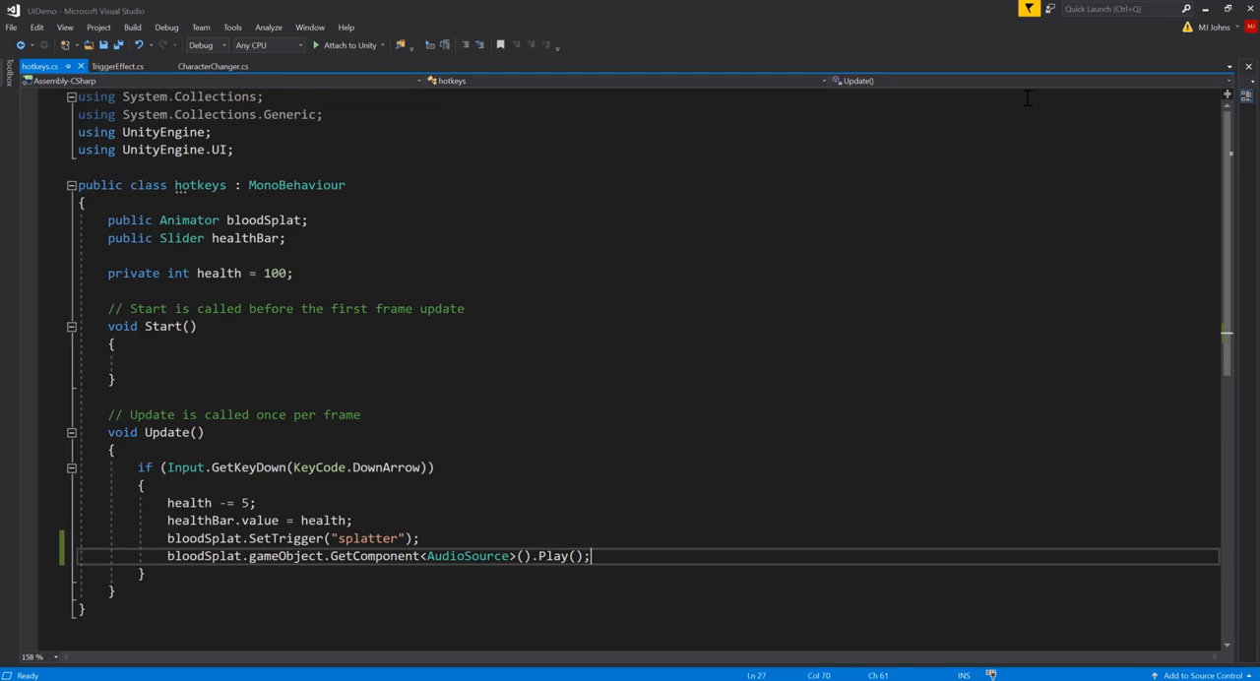
click(1205, 10)
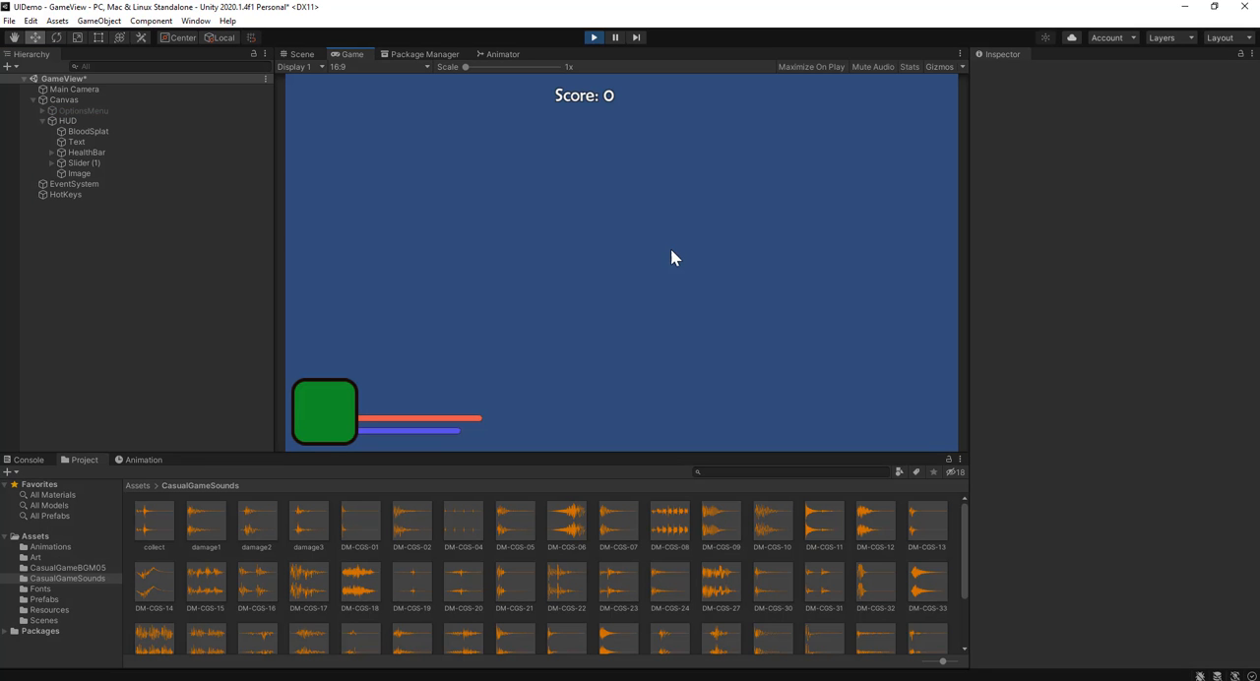
key(space)
key(space)
key(space)
click(593, 39)
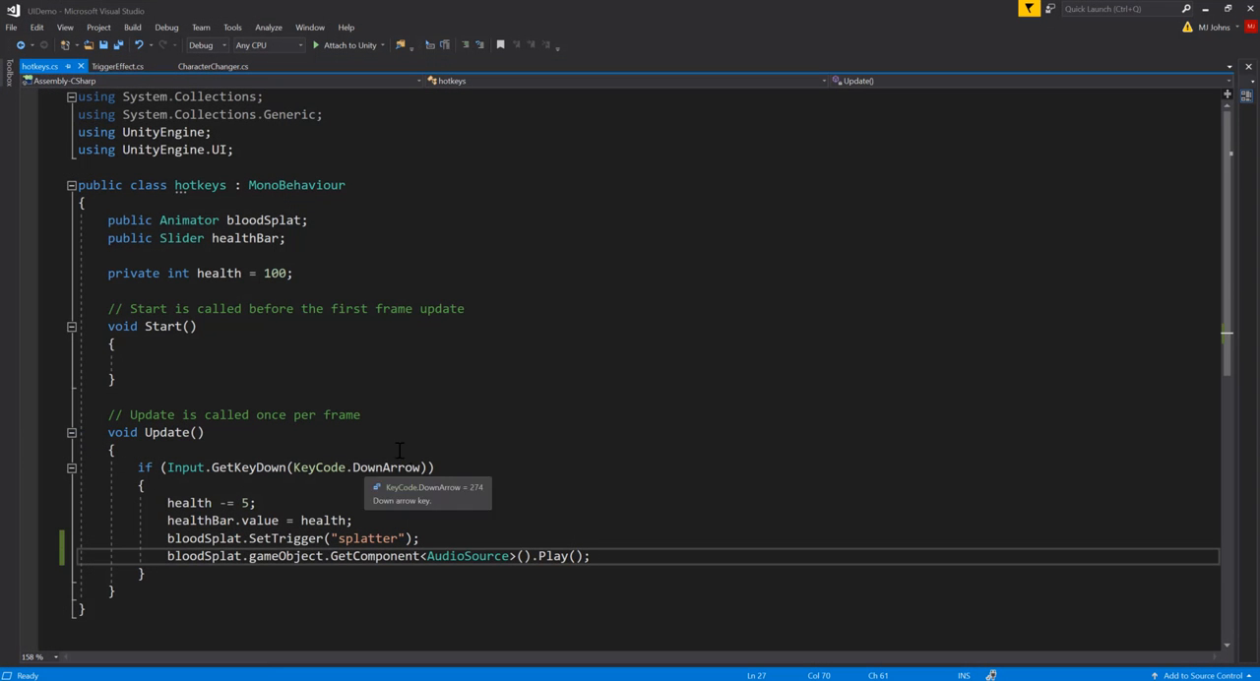
Step: In the hotkeys script in Visual Studio, add two blank lines after the Down Arrow if block inside Update
click(237, 455)
scroll(237, 456, down, 1)
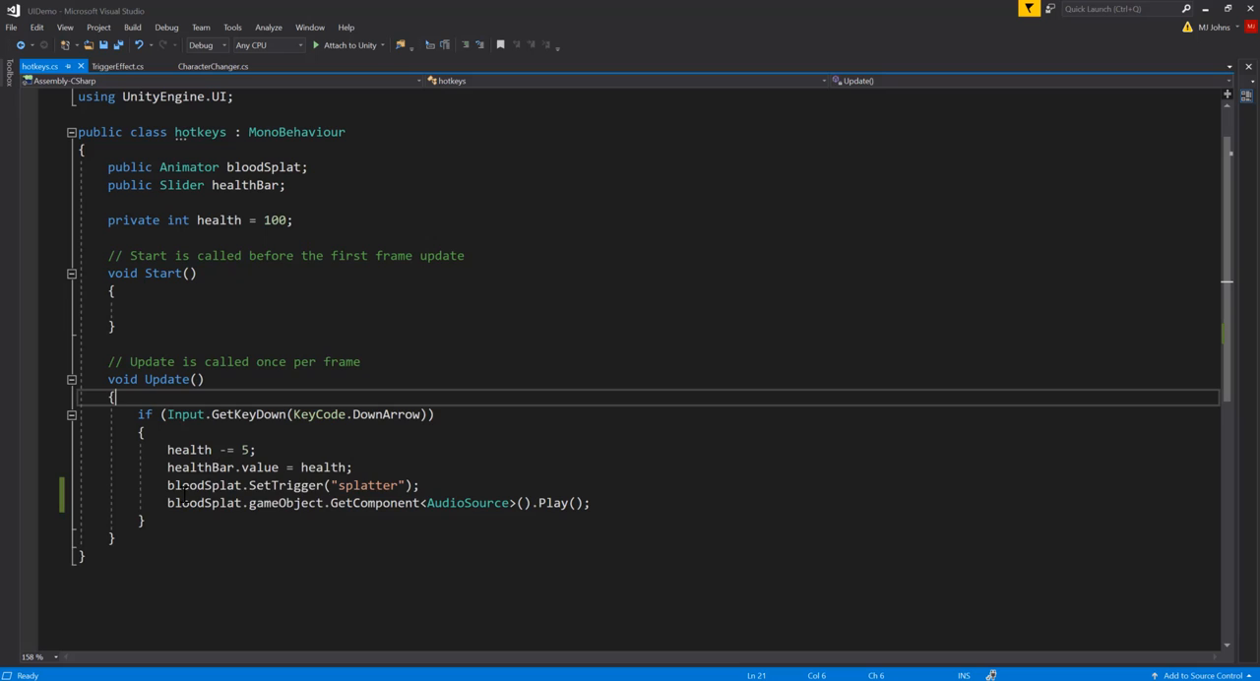
click(157, 522)
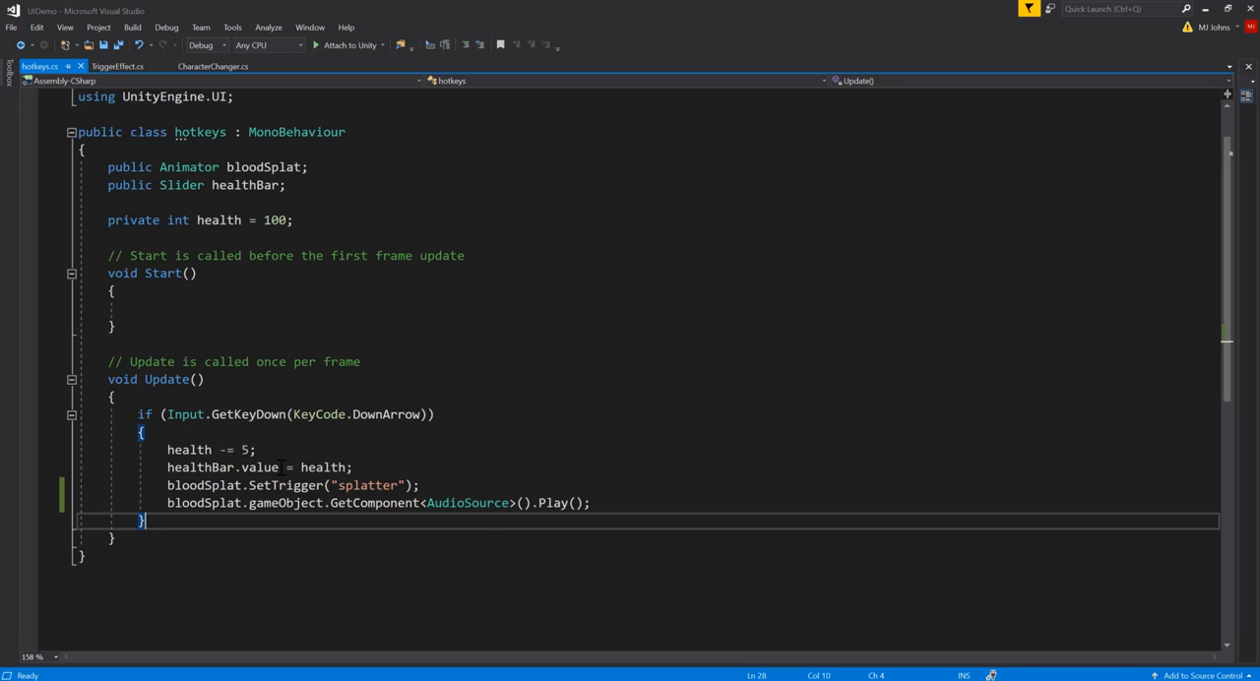
key(Return)
key(Return)
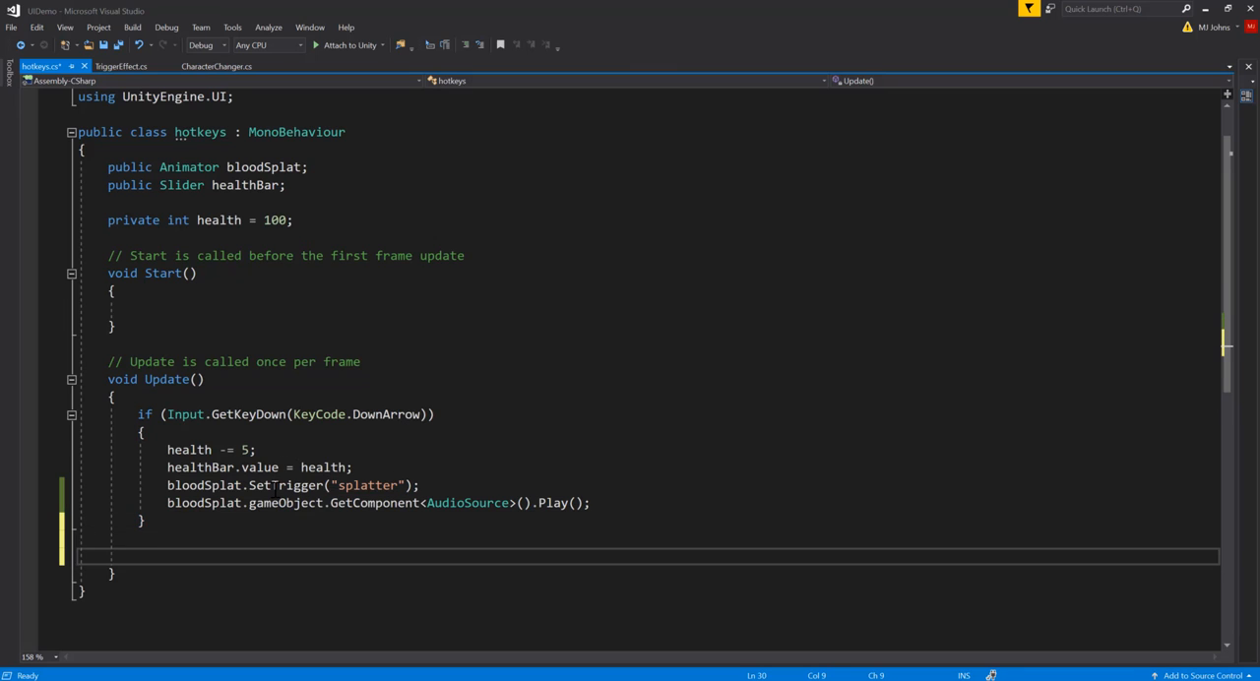
key(Up)
Step: Check the matching opening and closing braces of the Update method and of the Down Arrow if block
scroll(229, 492, down, 1)
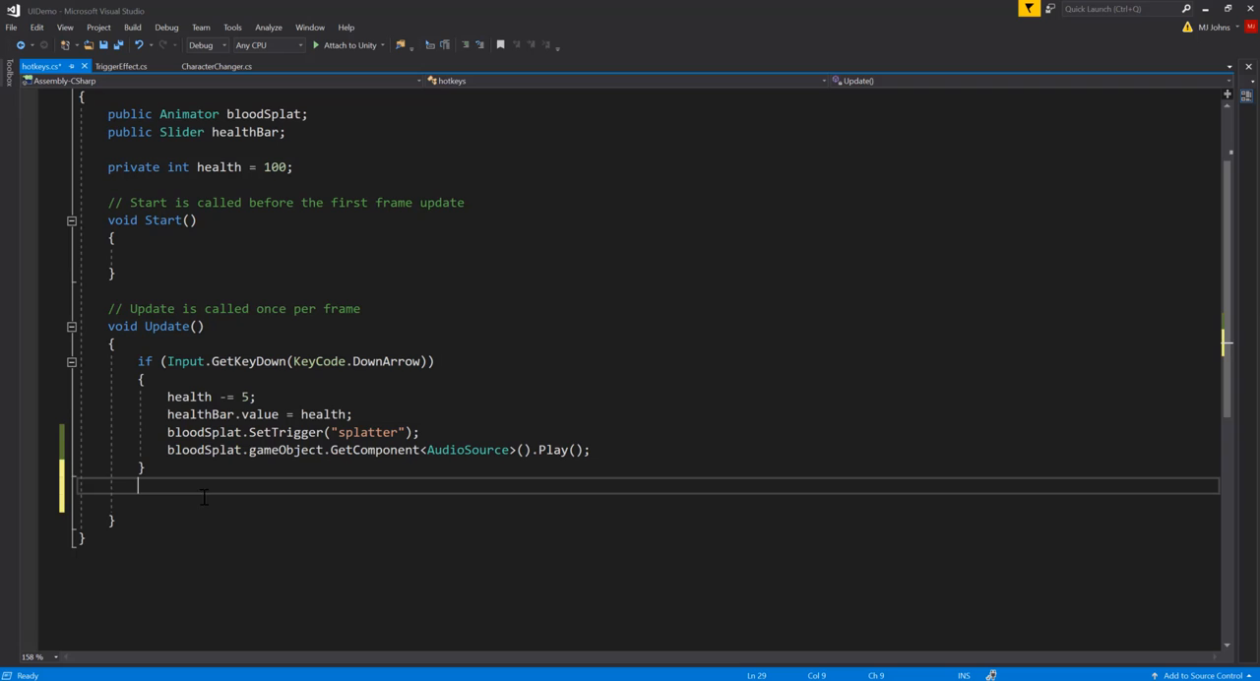
click(135, 521)
click(119, 346)
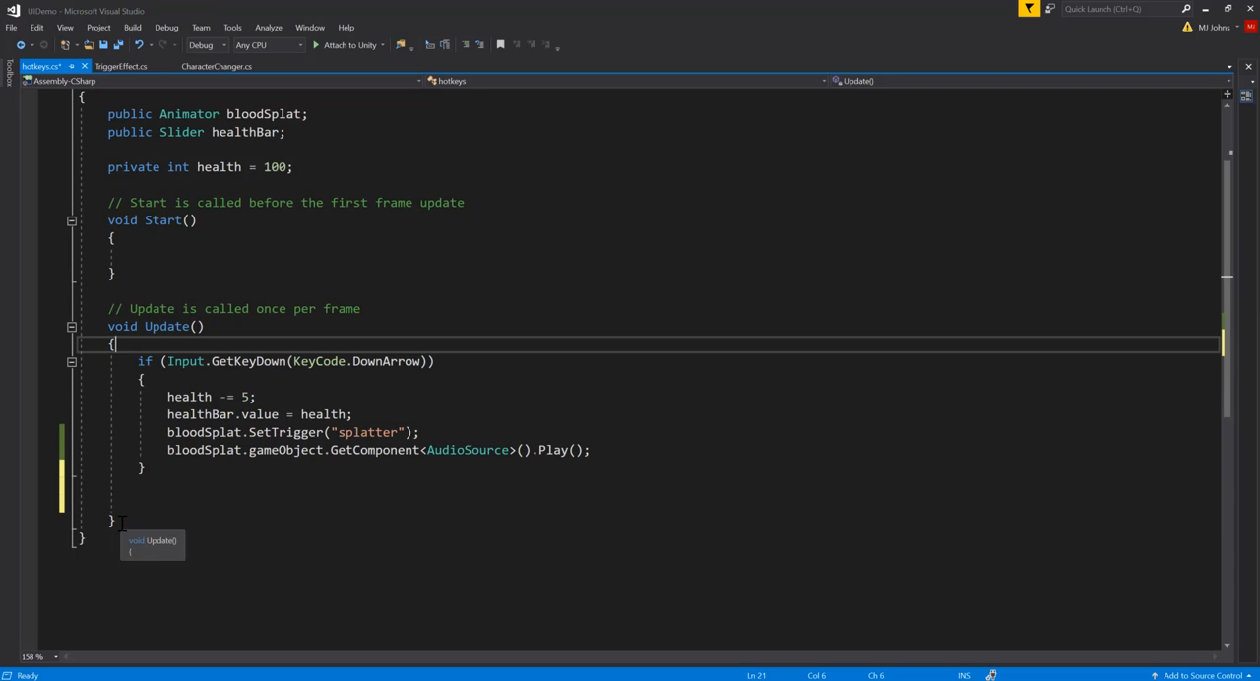
click(117, 518)
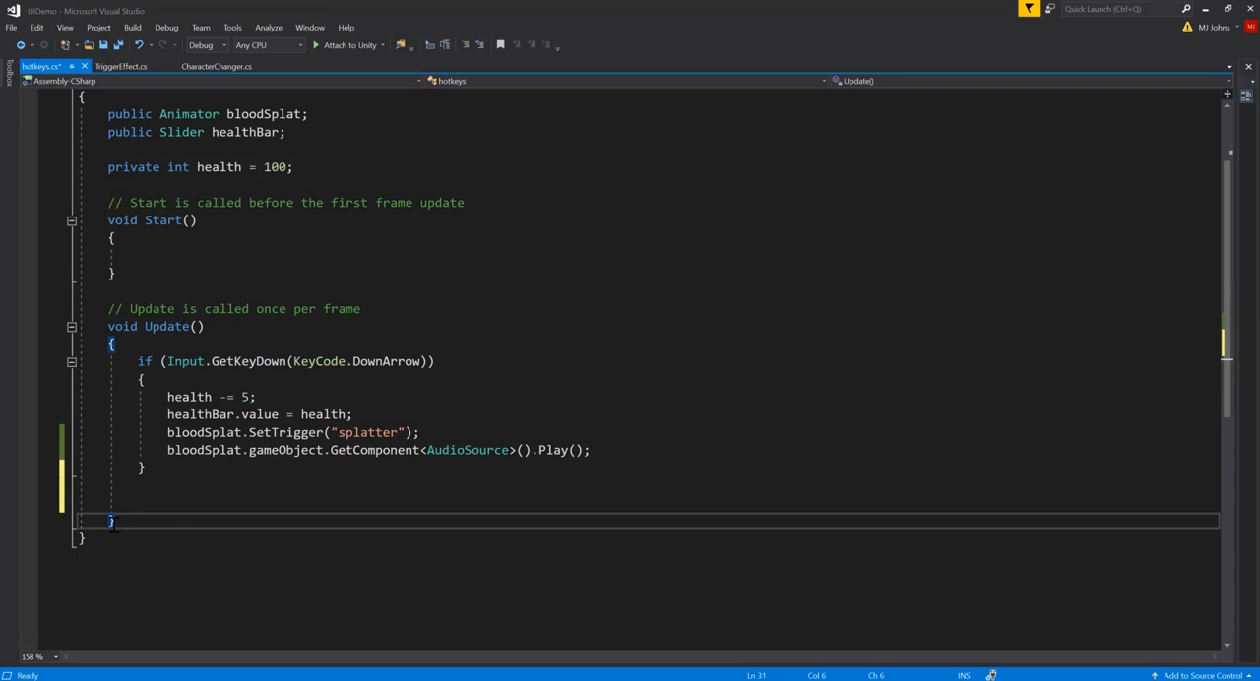
click(146, 498)
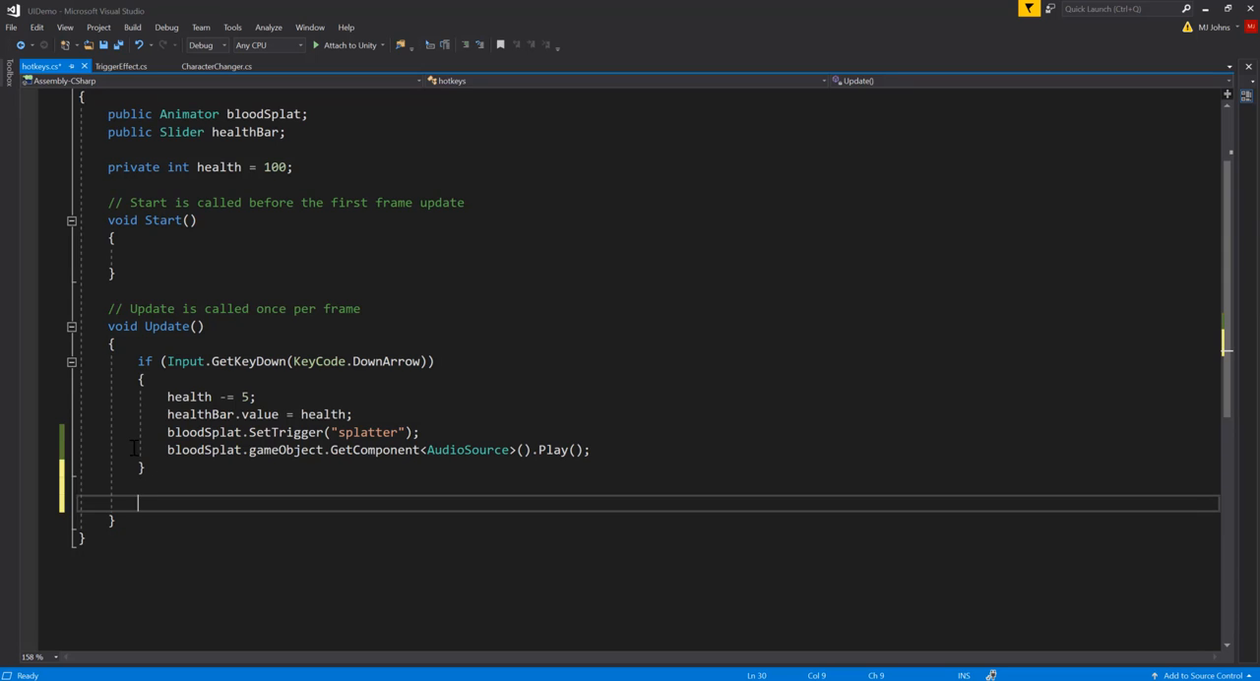
click(144, 467)
click(151, 382)
click(143, 467)
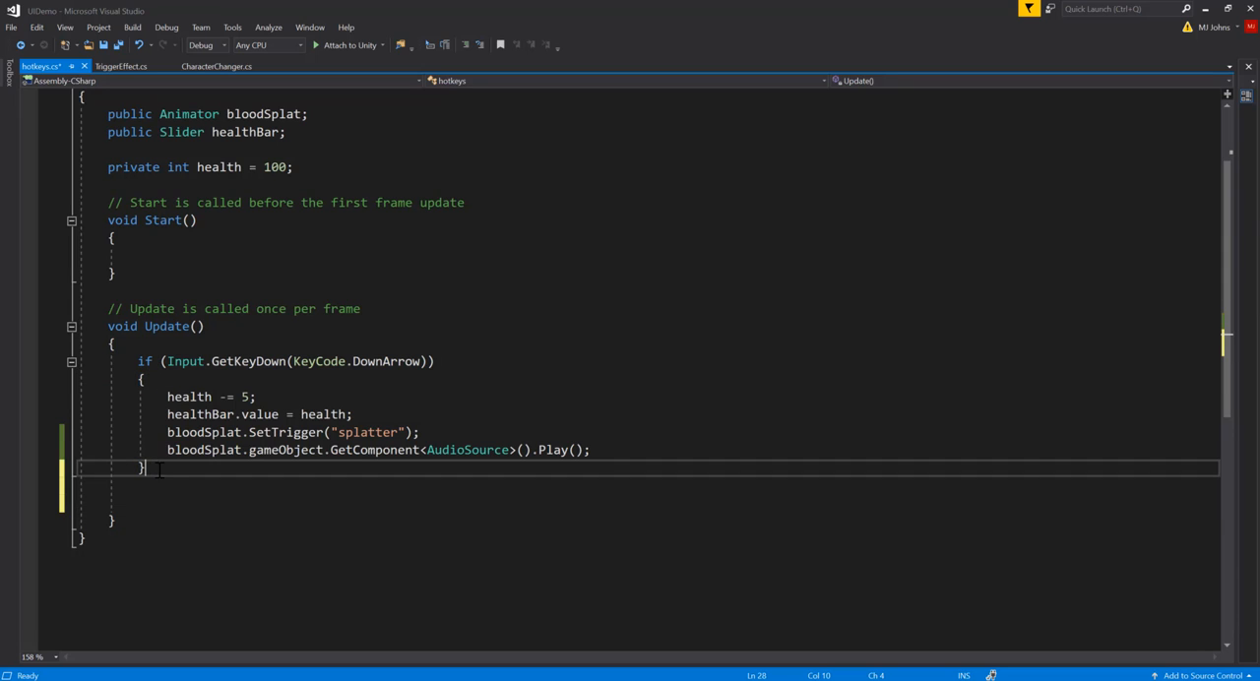
Step: Below the Down Arrow block in Update, add an empty if block with the condition Input.GetKeyDown(KeyCode.UpArrow)
click(153, 499)
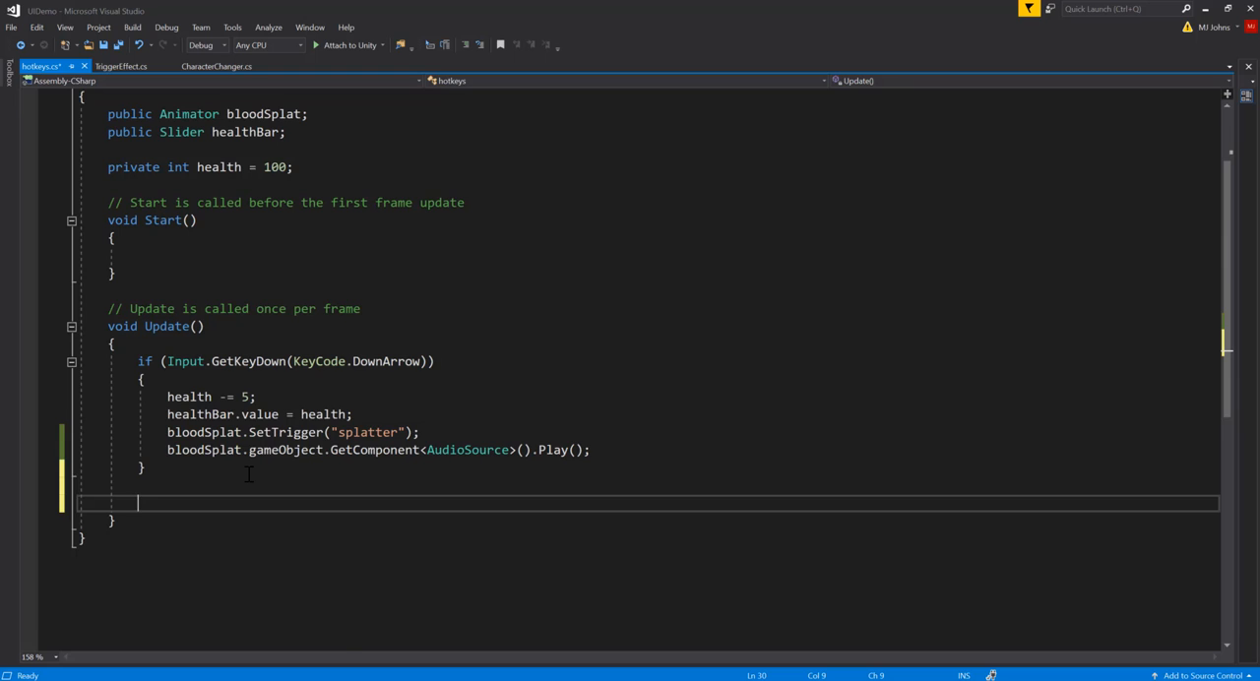
text(if(Input.get)
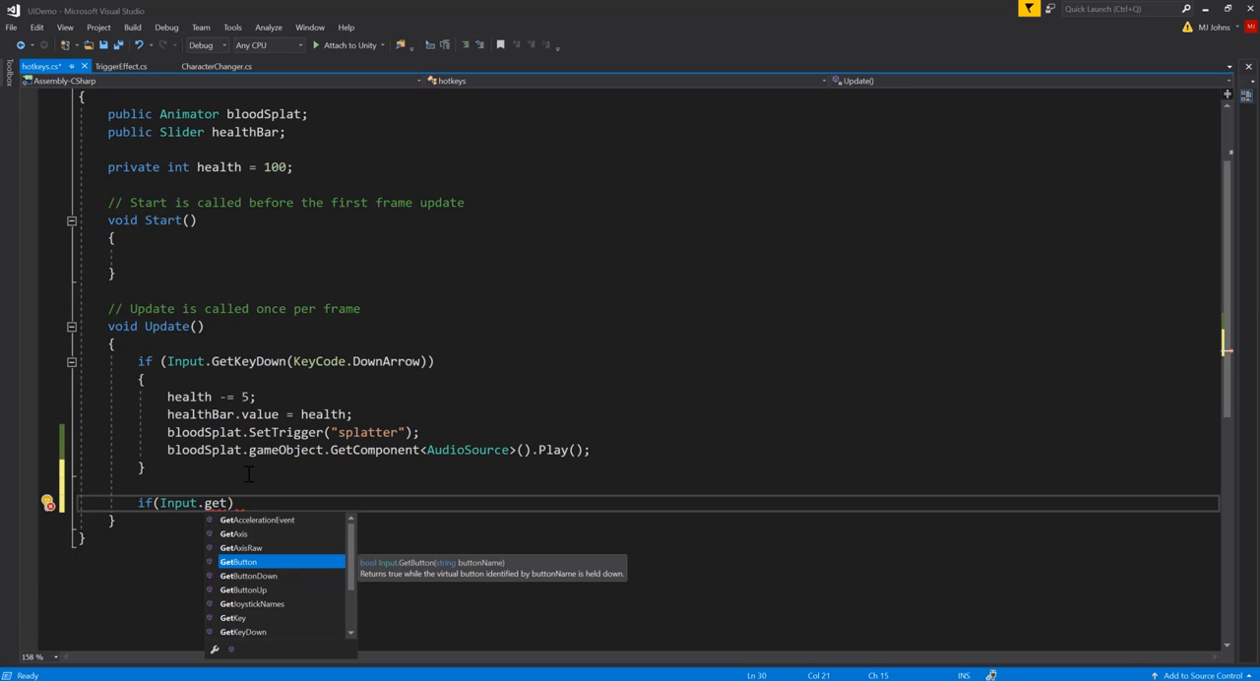
text(k)
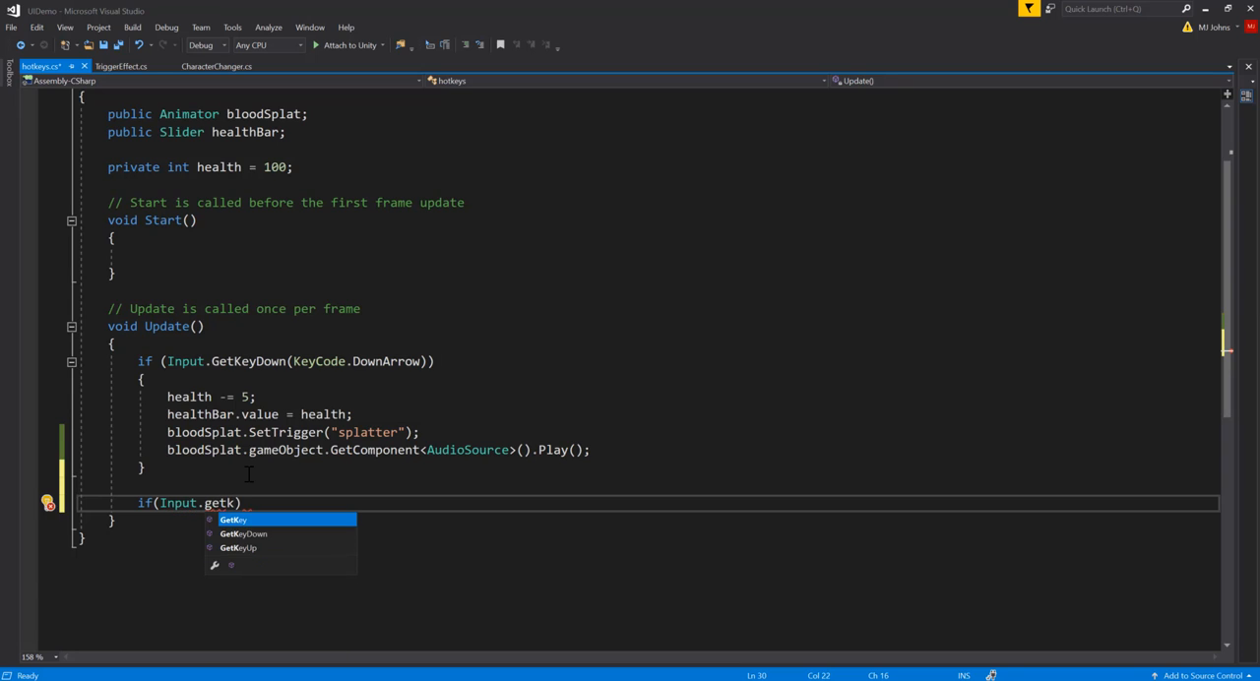
key(Down)
key(Tab)
text((k)
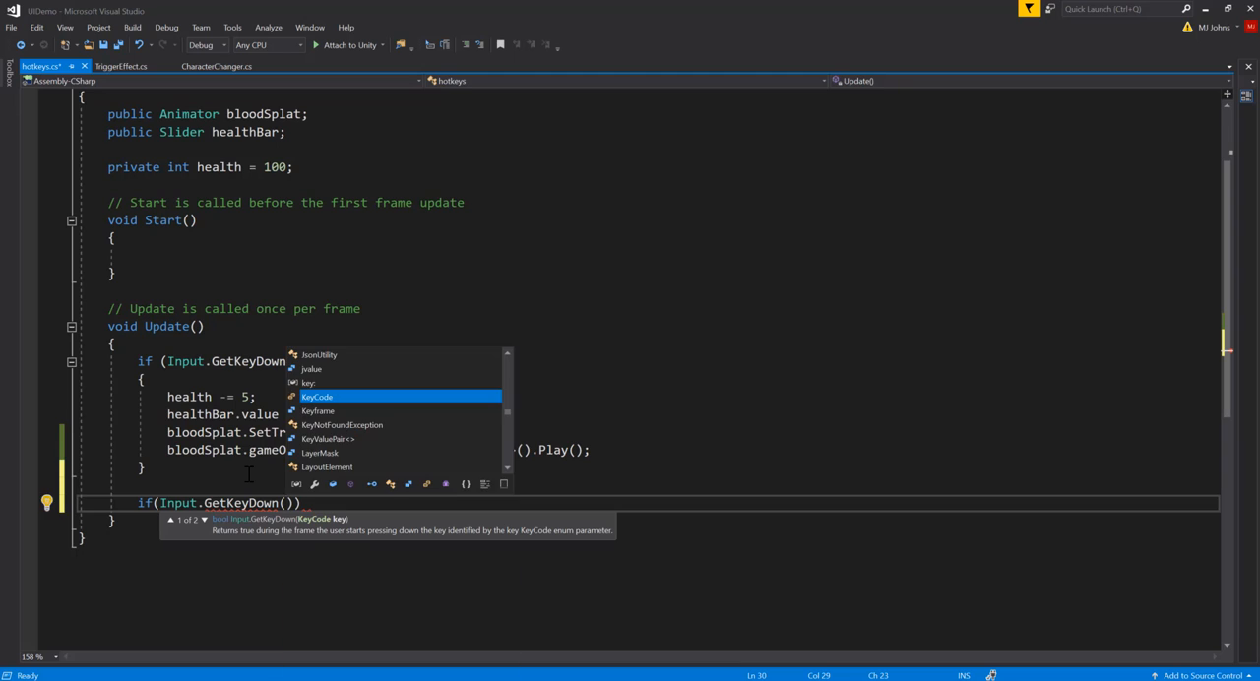
key(Tab)
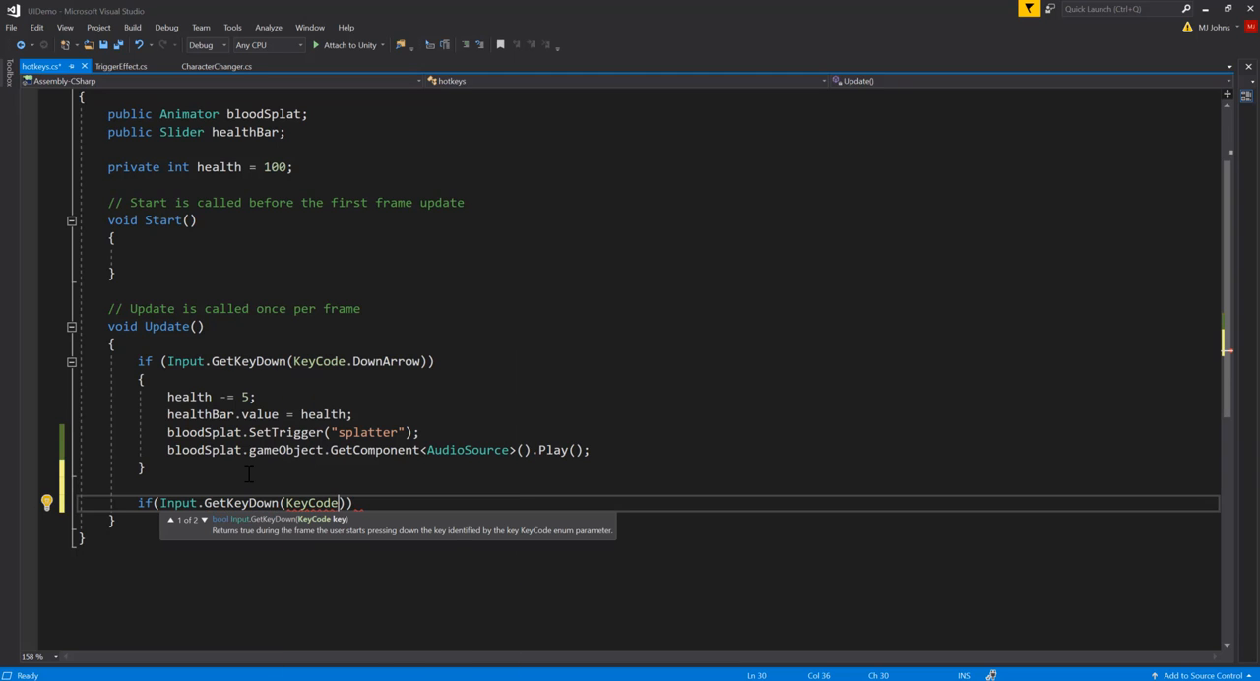
text(.up)
key(Tab)
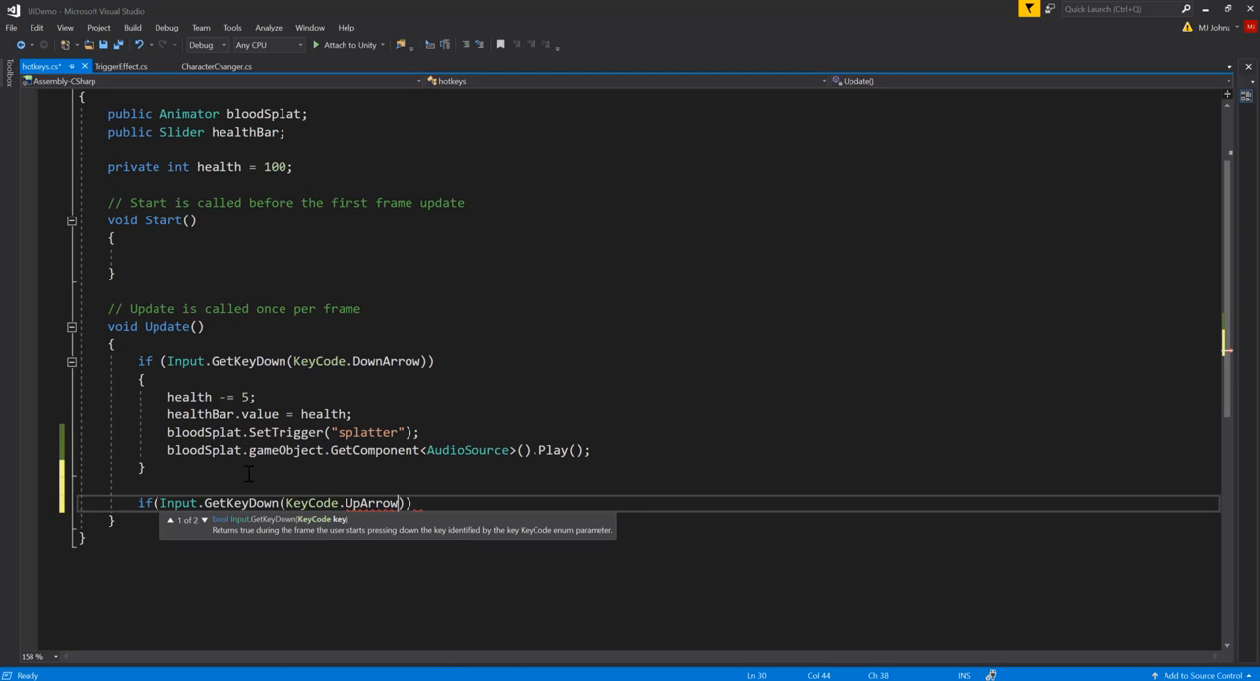
text()))
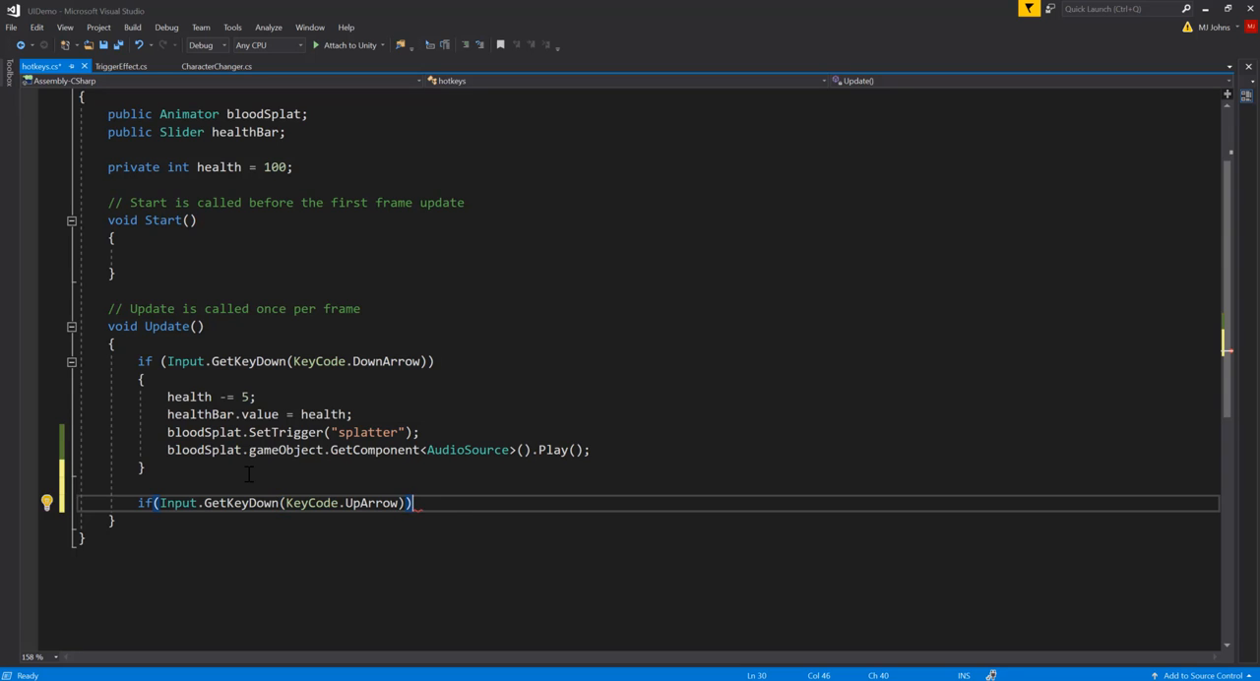
text({)
key(Return)
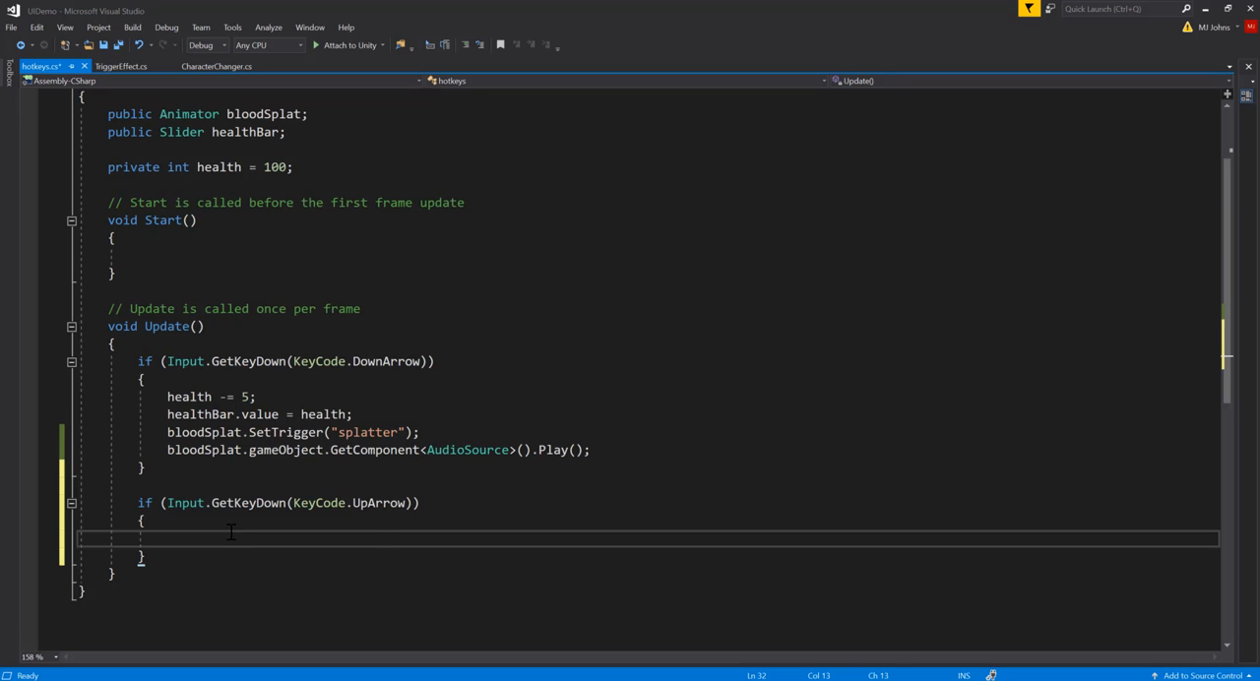
Step: Inside the Up Arrow block, add the statements health += 5; and healthBar.value = health;
text(health += 5;)
key(Return)
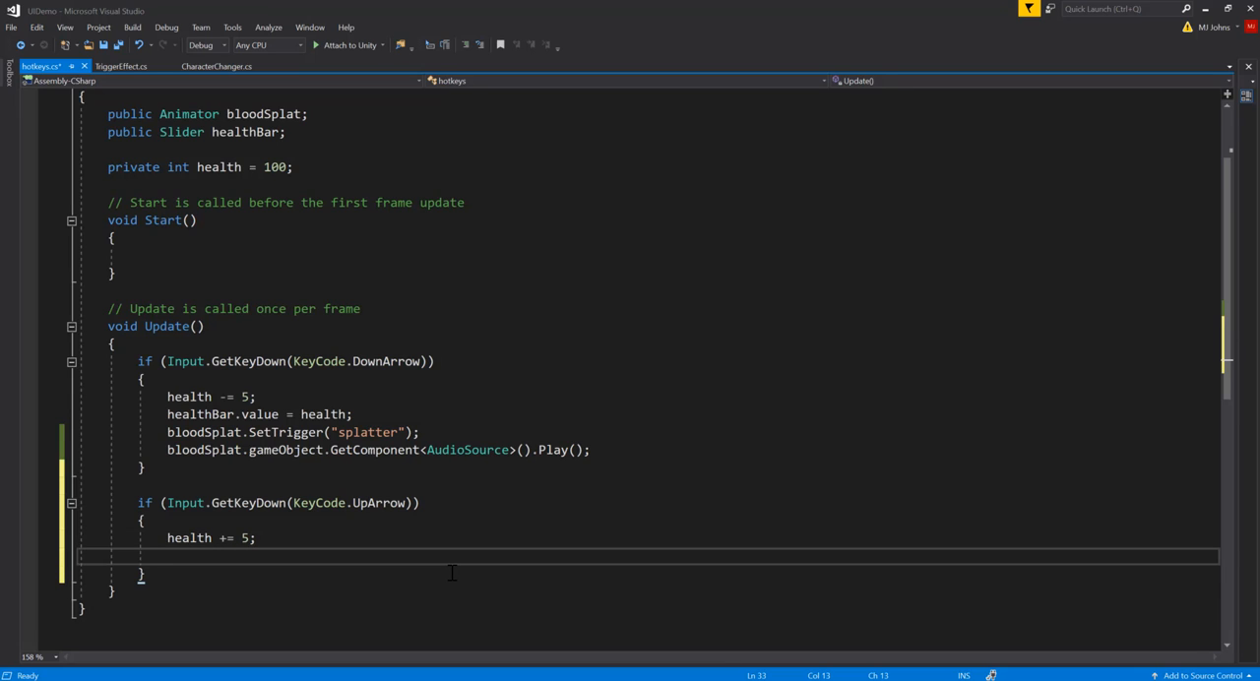
text(heal)
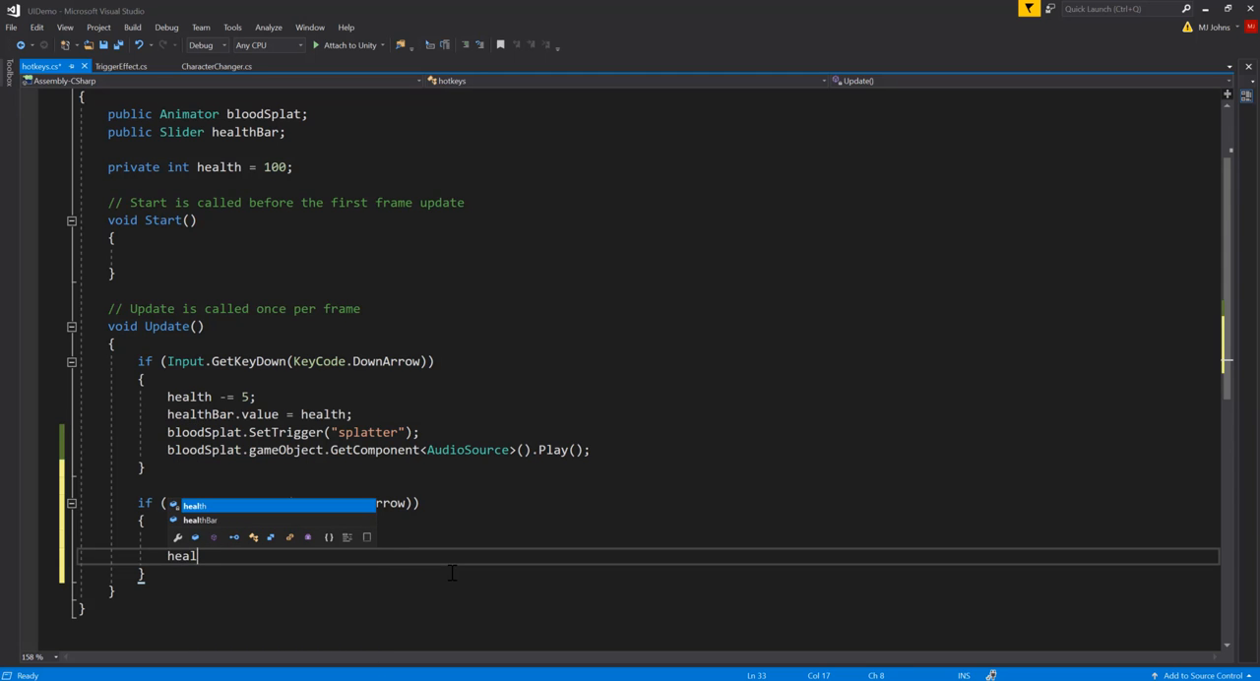
key(Down)
key(Tab)
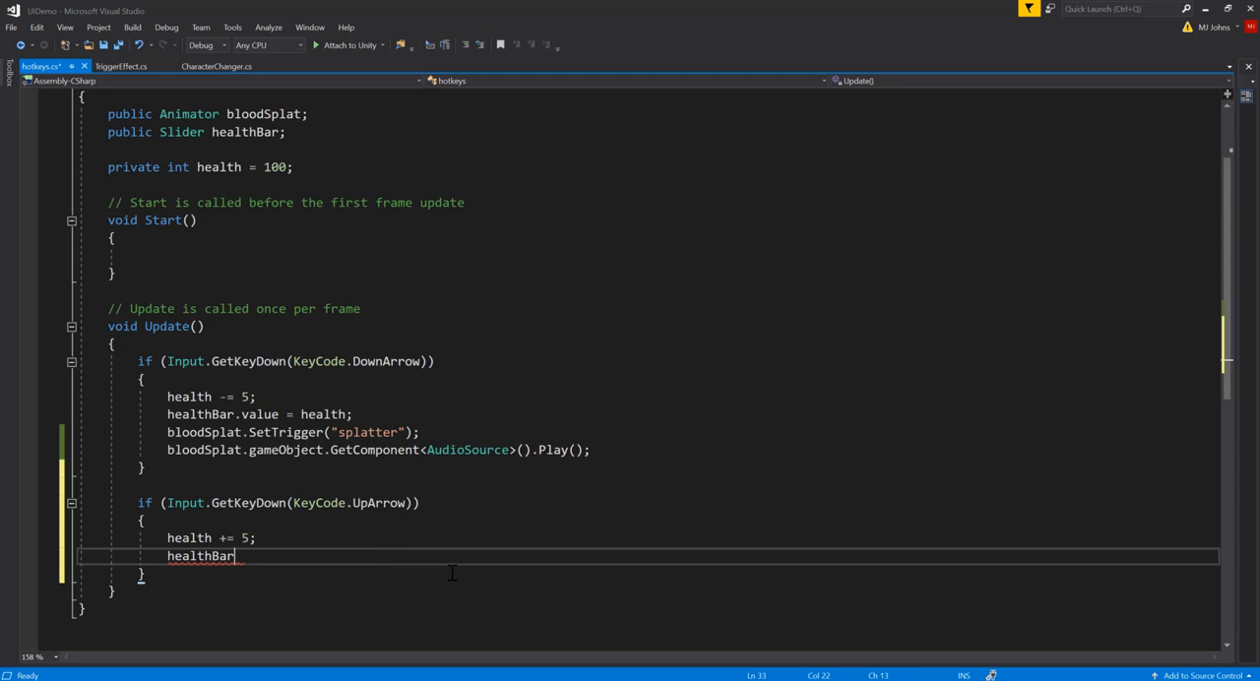
text(.val)
key(Tab)
text(= health)
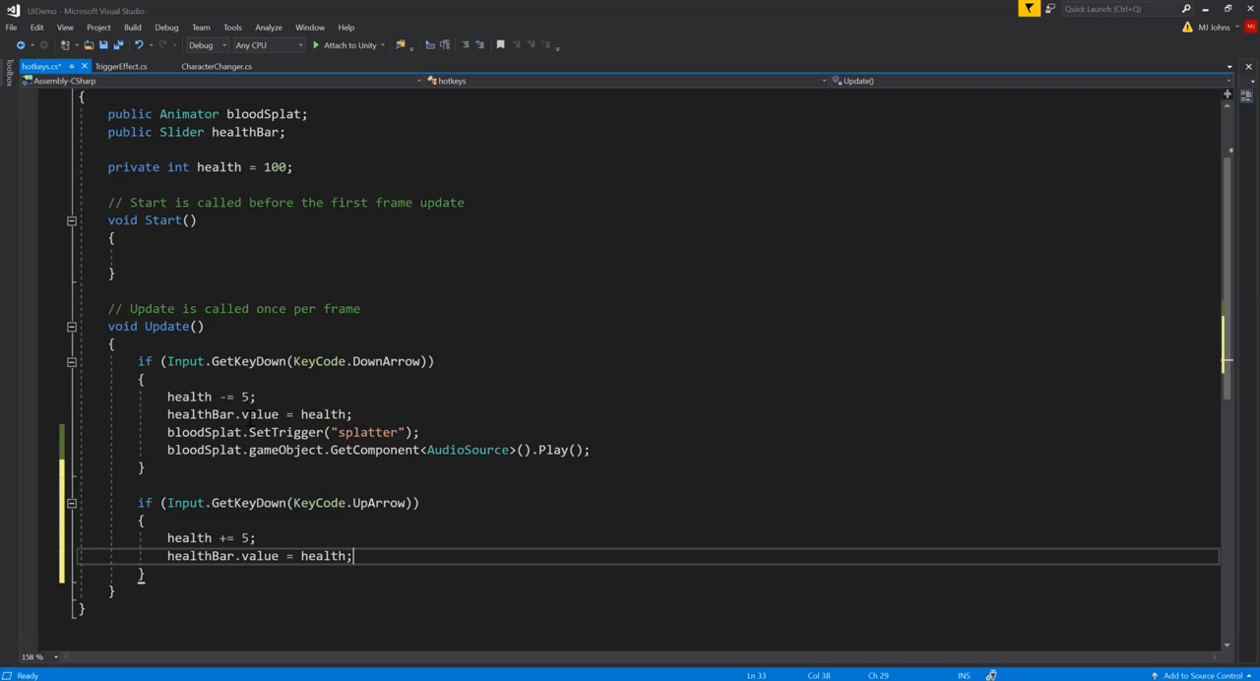
Step: Wrap all four statements of the Down Arrow block in a nested if (health > 0) block with matching braces
click(294, 398)
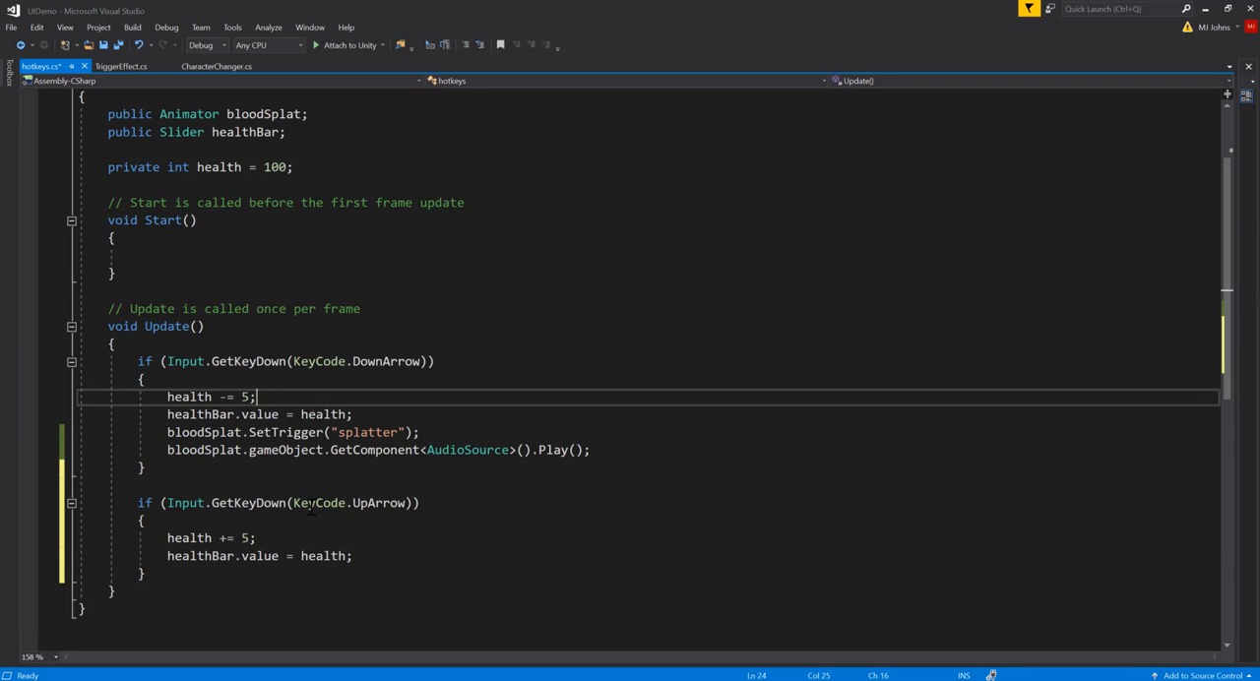
click(243, 381)
key(Return)
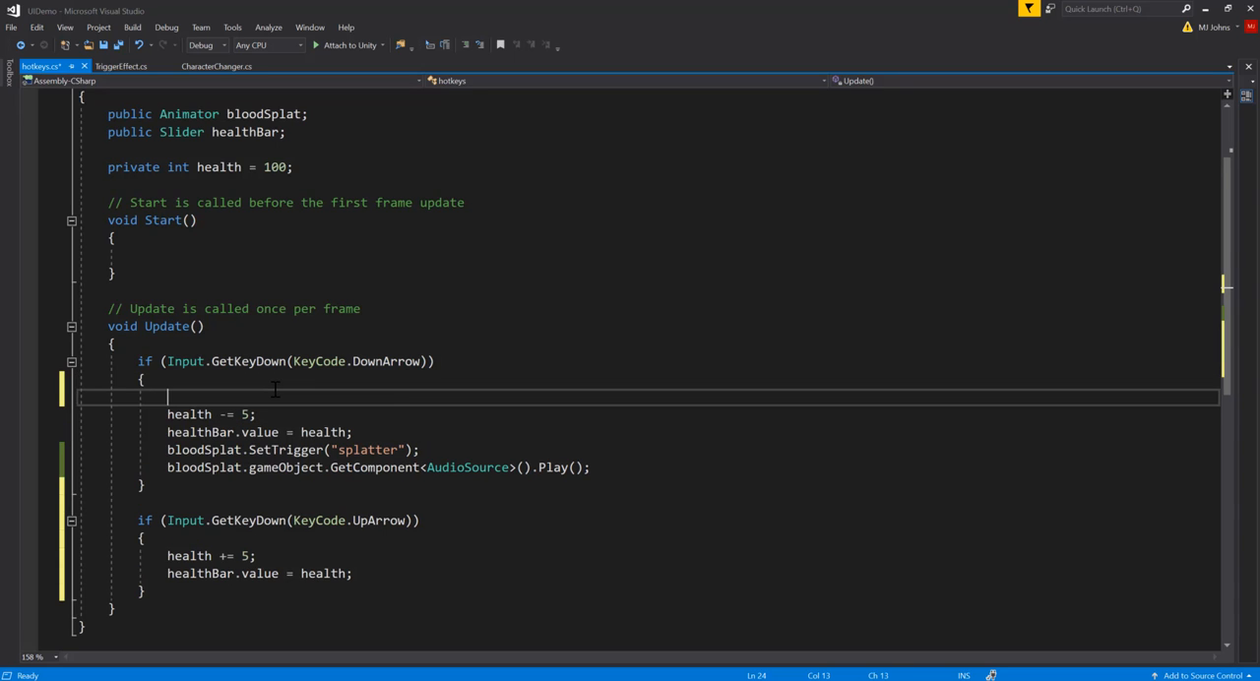
text(if()
text(health >)
text(0))
text({)
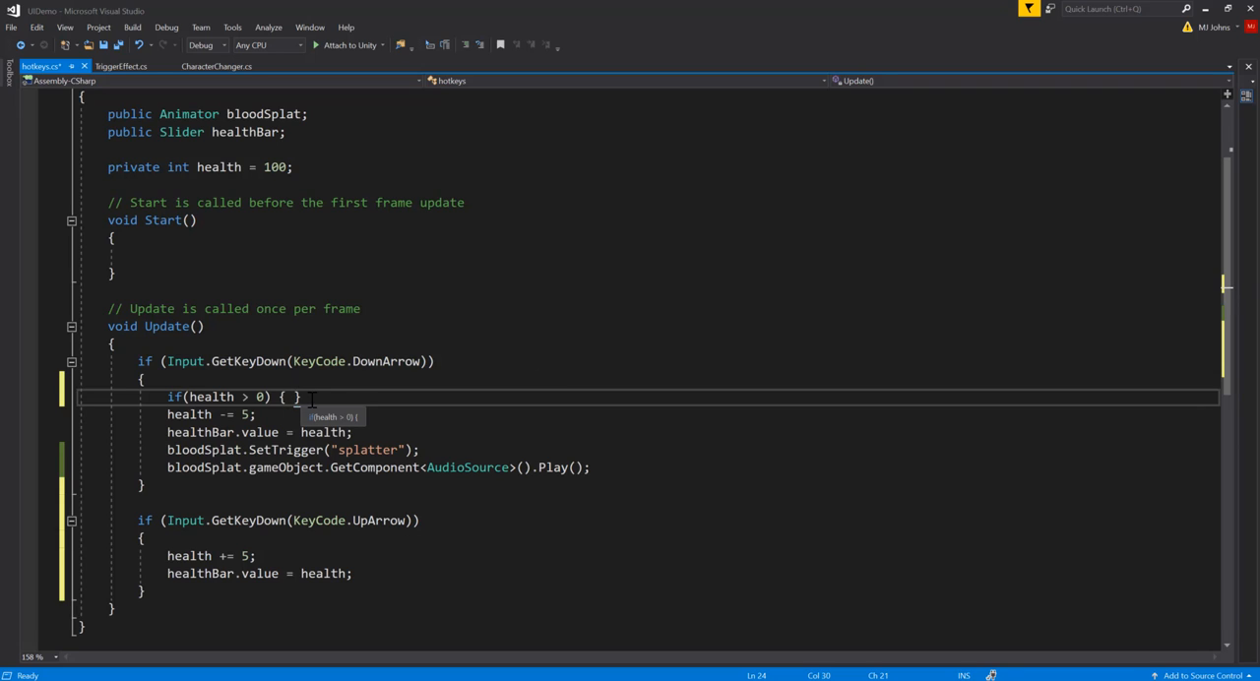
key(Delete)
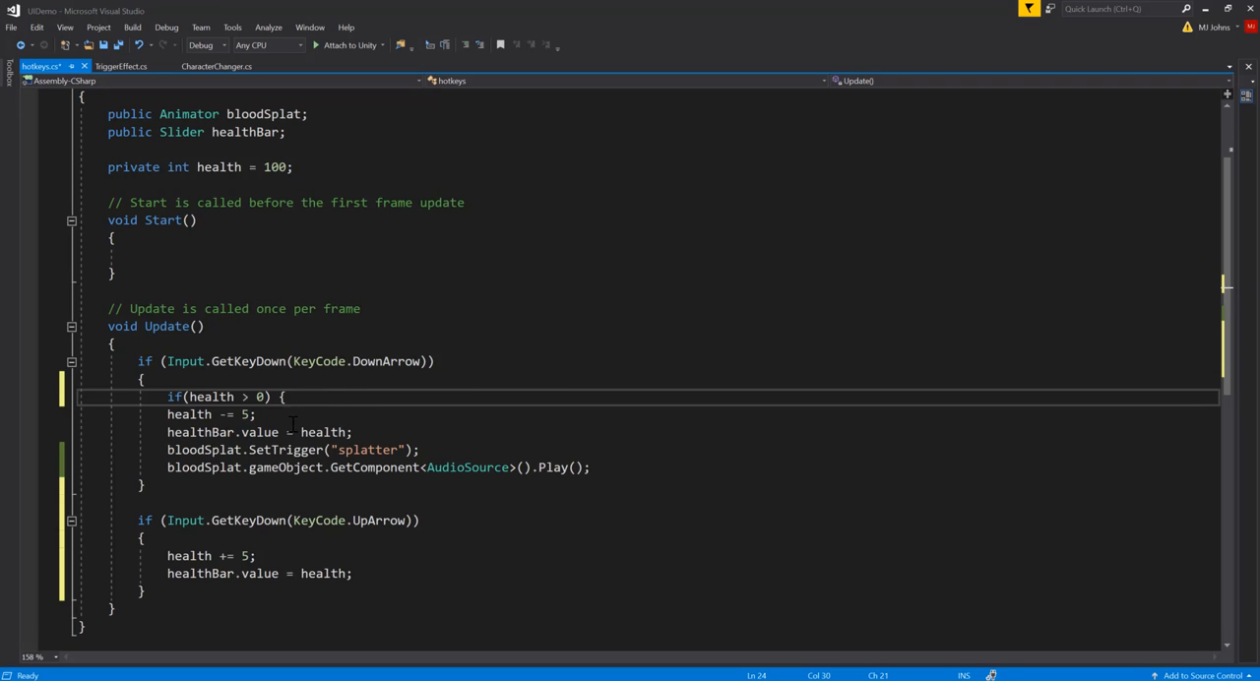
click(605, 463)
key(Return)
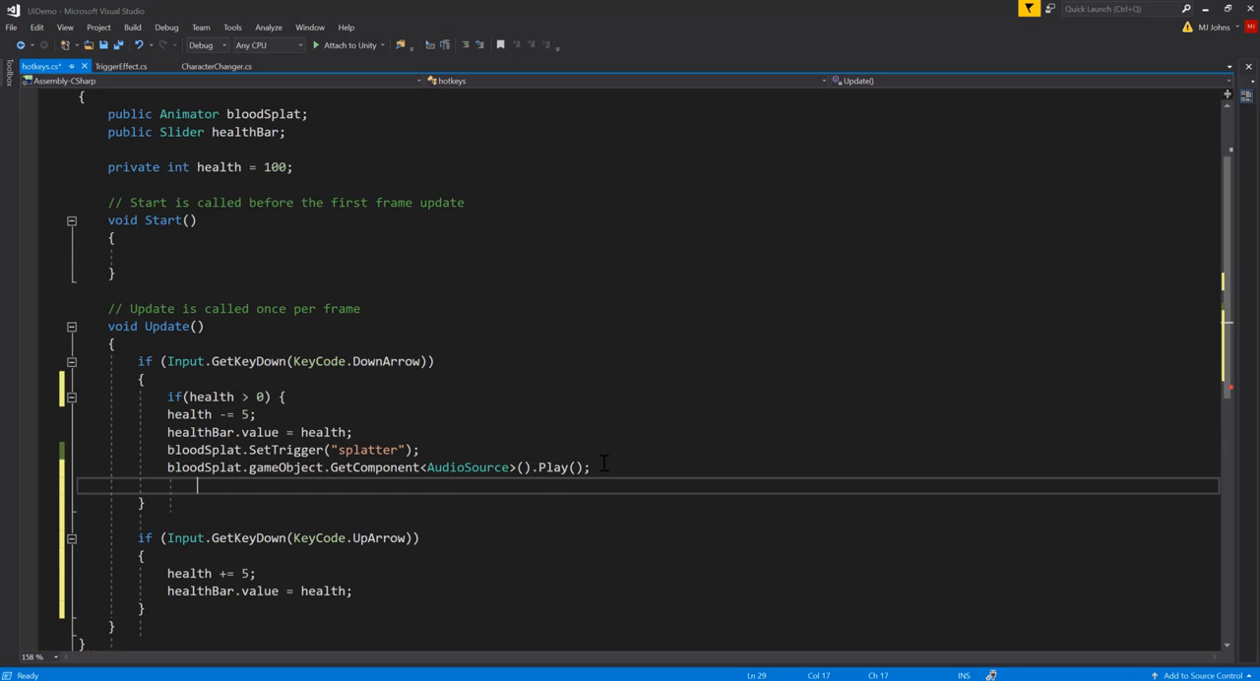
text(})
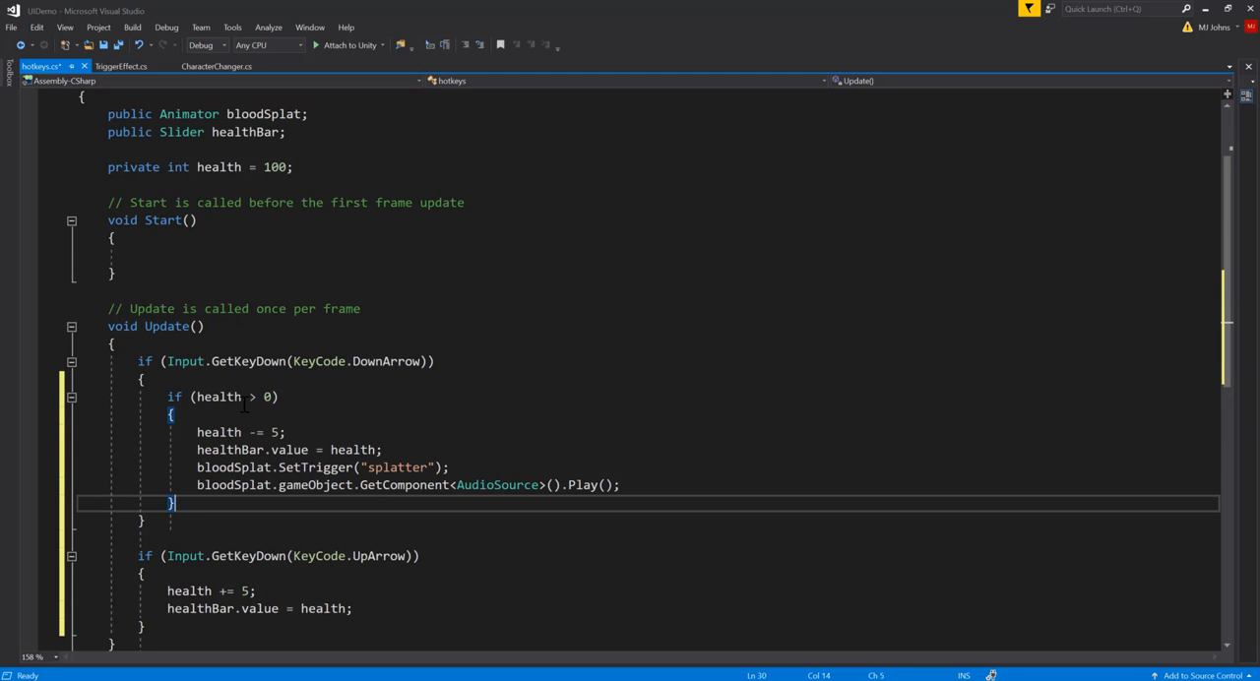
Step: Review the health, health bar, splatter and audio statements enclosed by the health > 0 check
click(231, 432)
click(232, 450)
click(234, 468)
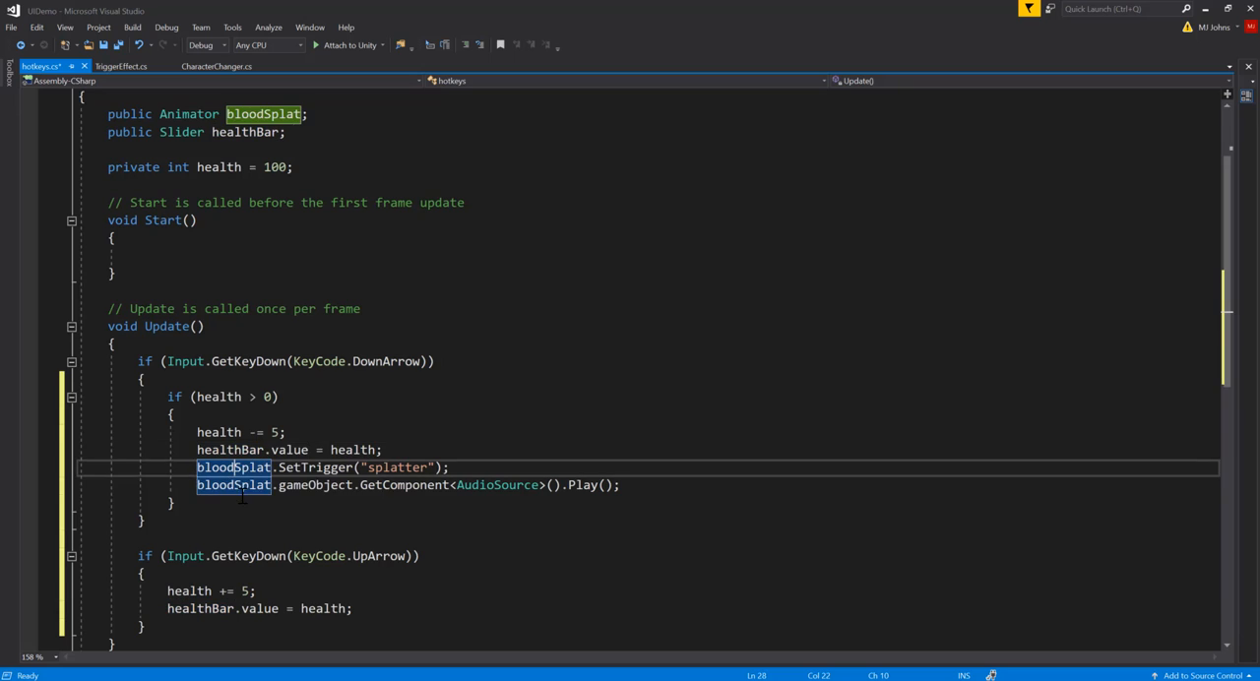
double_click(335, 485)
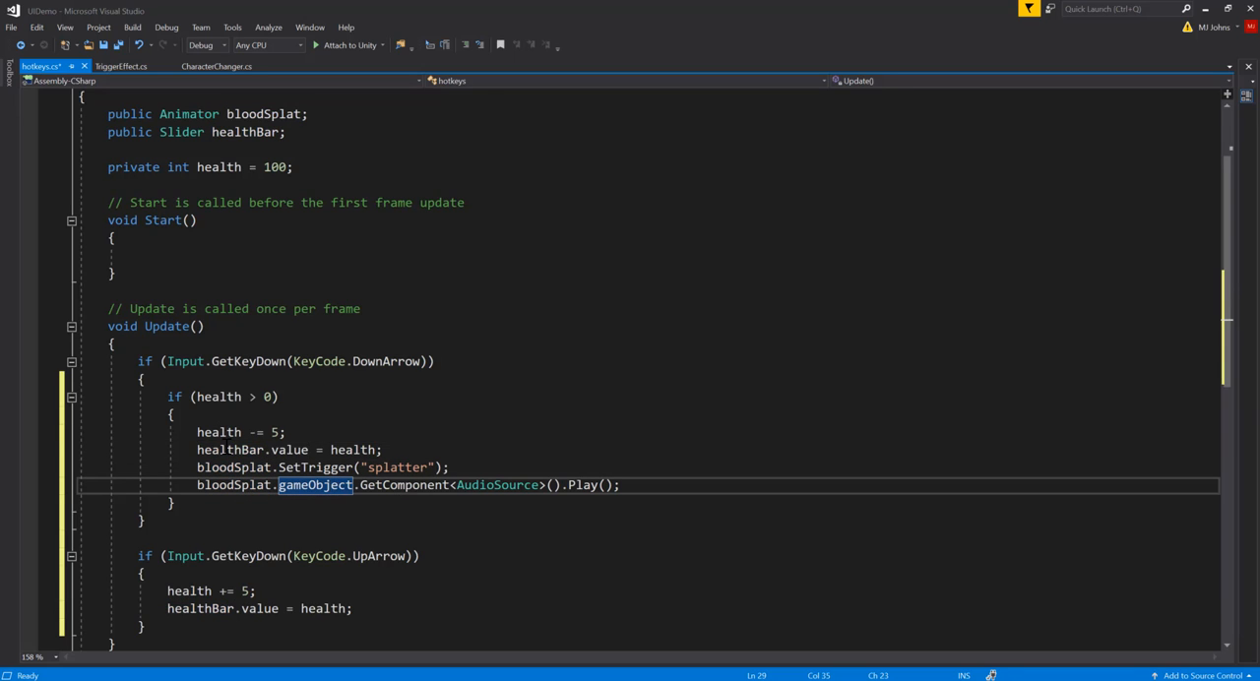
click(234, 397)
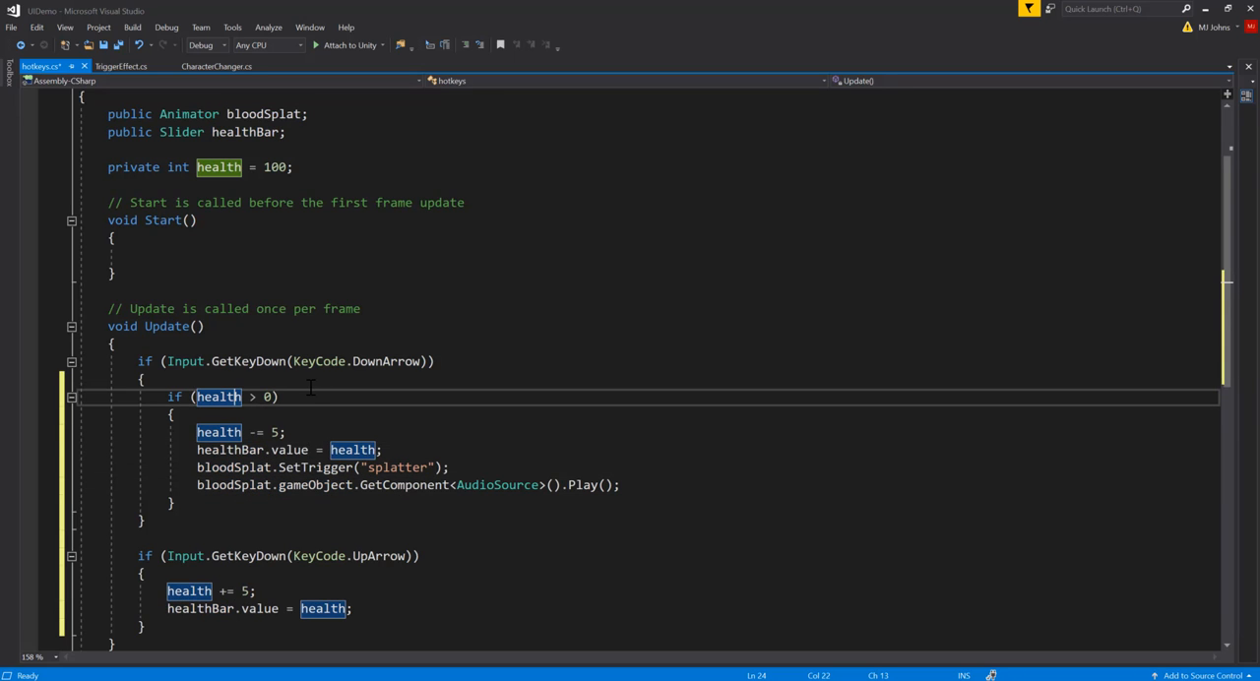
Step: Wrap both statements of the Up Arrow block in a nested if (health < 100) block with matching braces
click(216, 573)
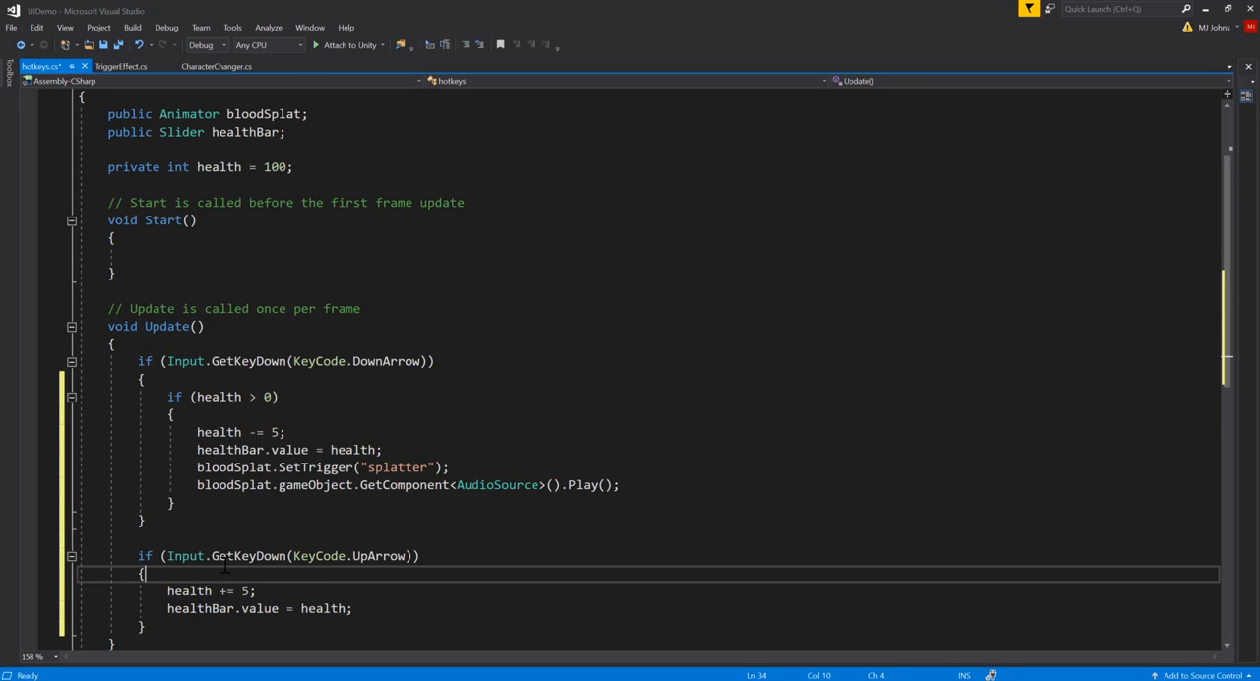
scroll(218, 571, down, 1)
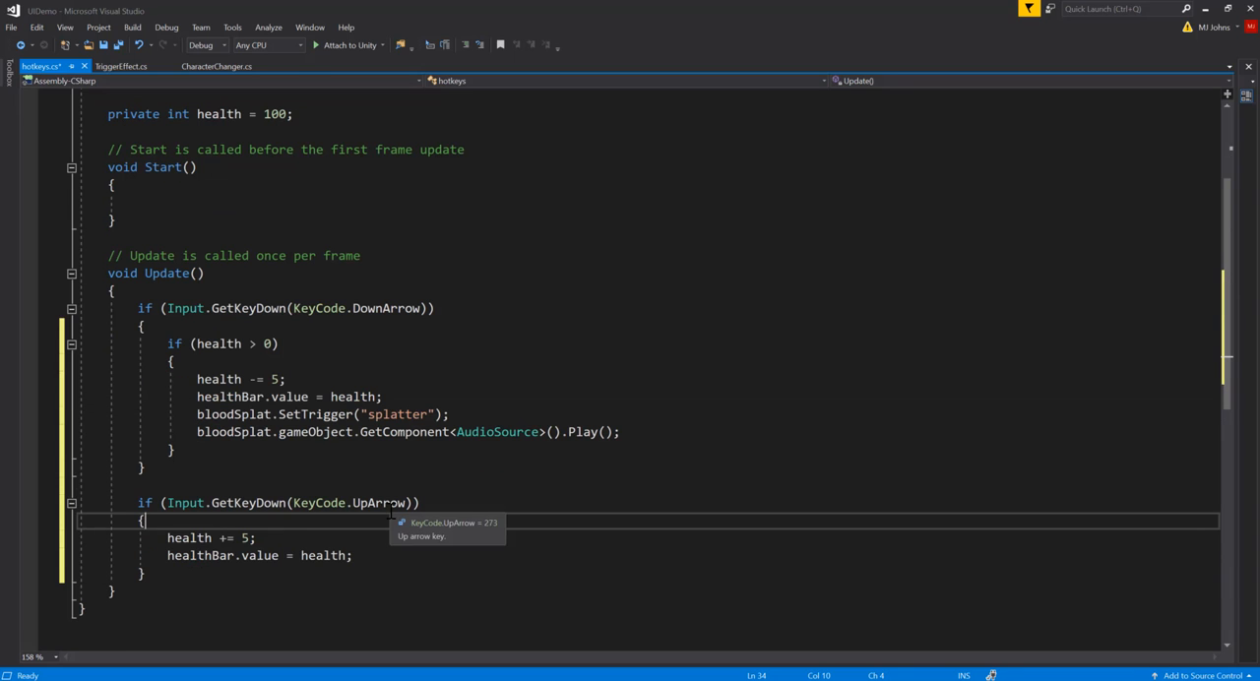
key(Return)
text(if()
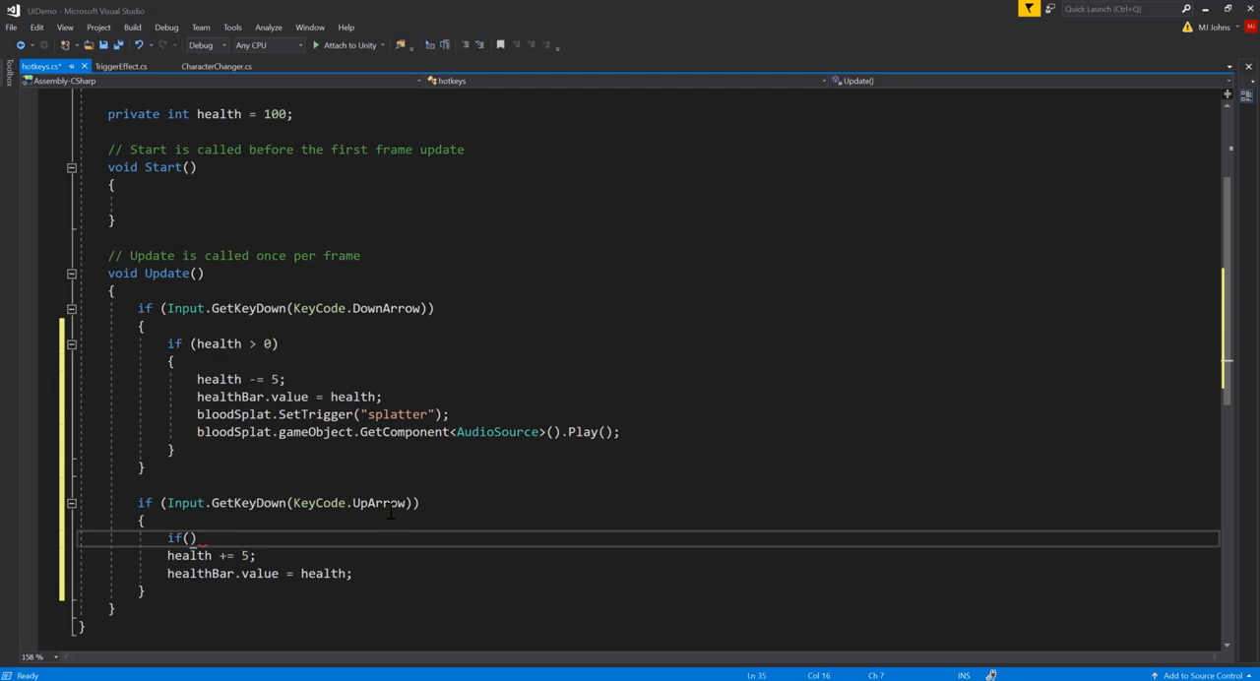
text(health < 100)
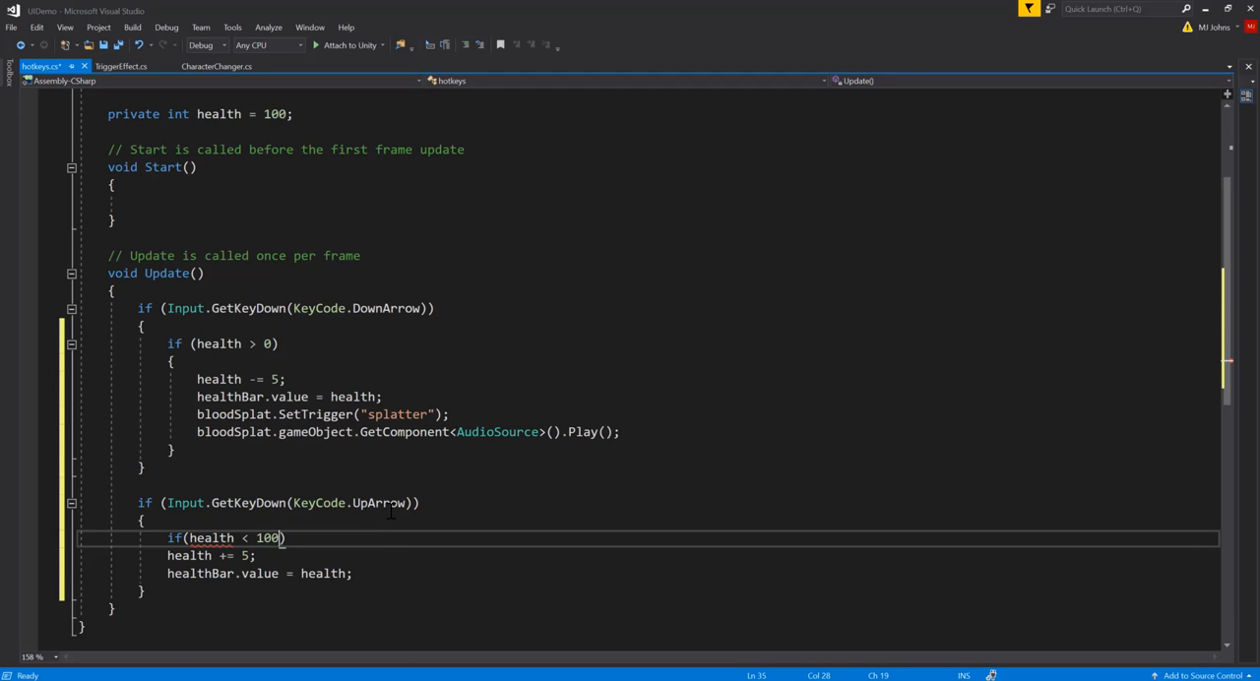
text() {)
click(372, 573)
key(Return)
text(})
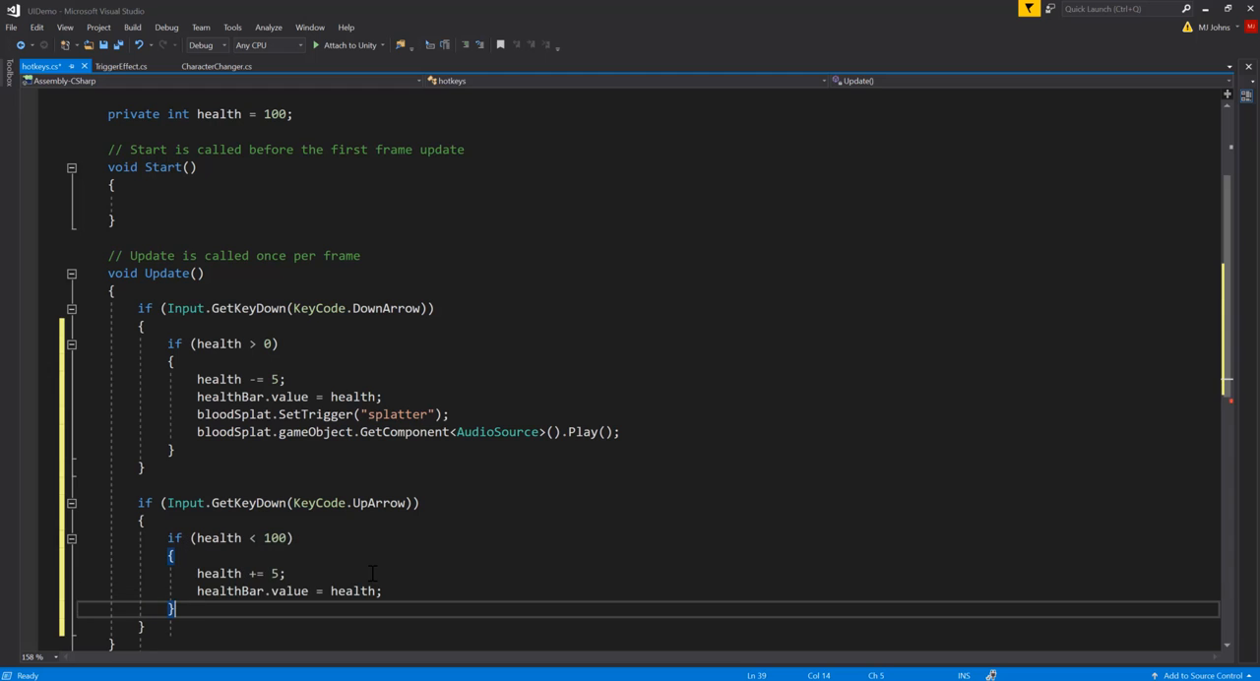
Step: Look over both hotkey blocks in Update and save the hotkeys script
scroll(370, 571, down, 2)
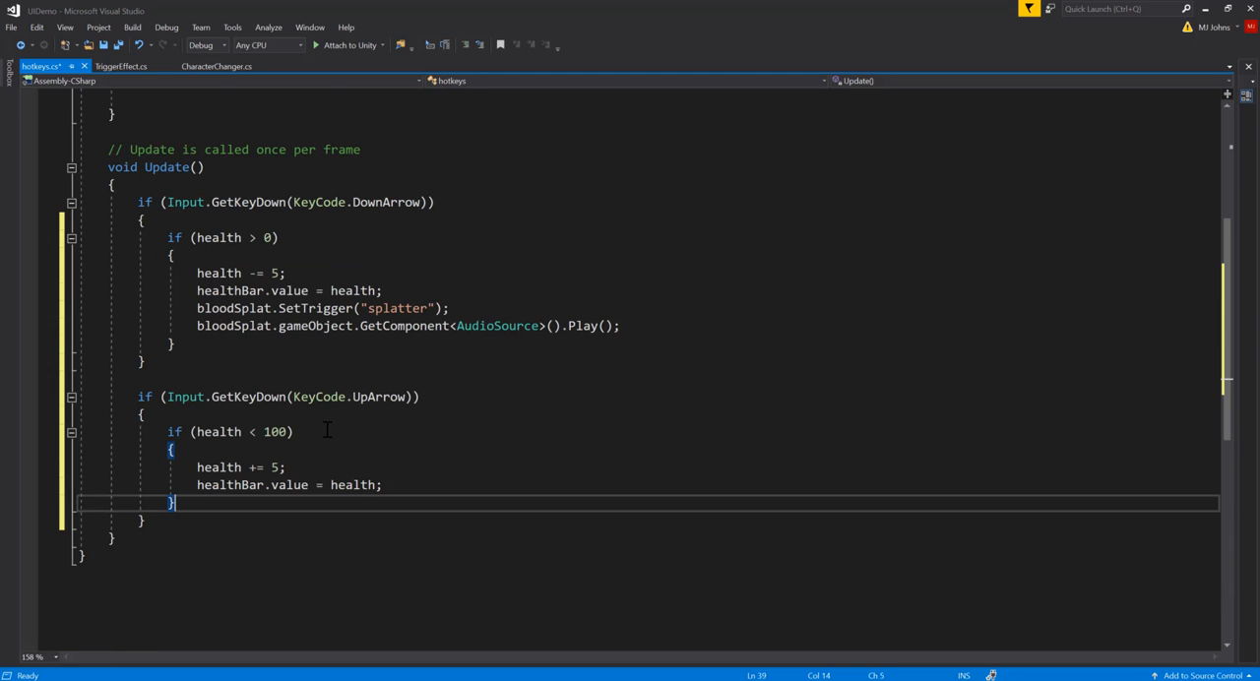
click(272, 467)
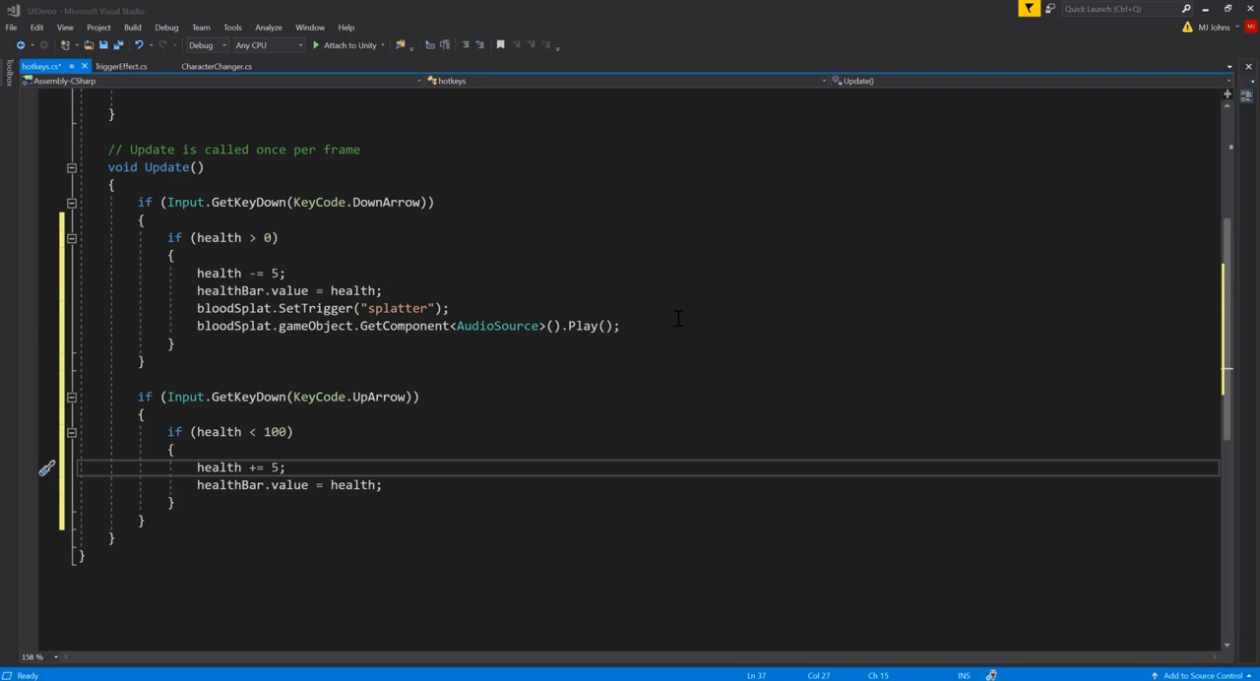
click(538, 293)
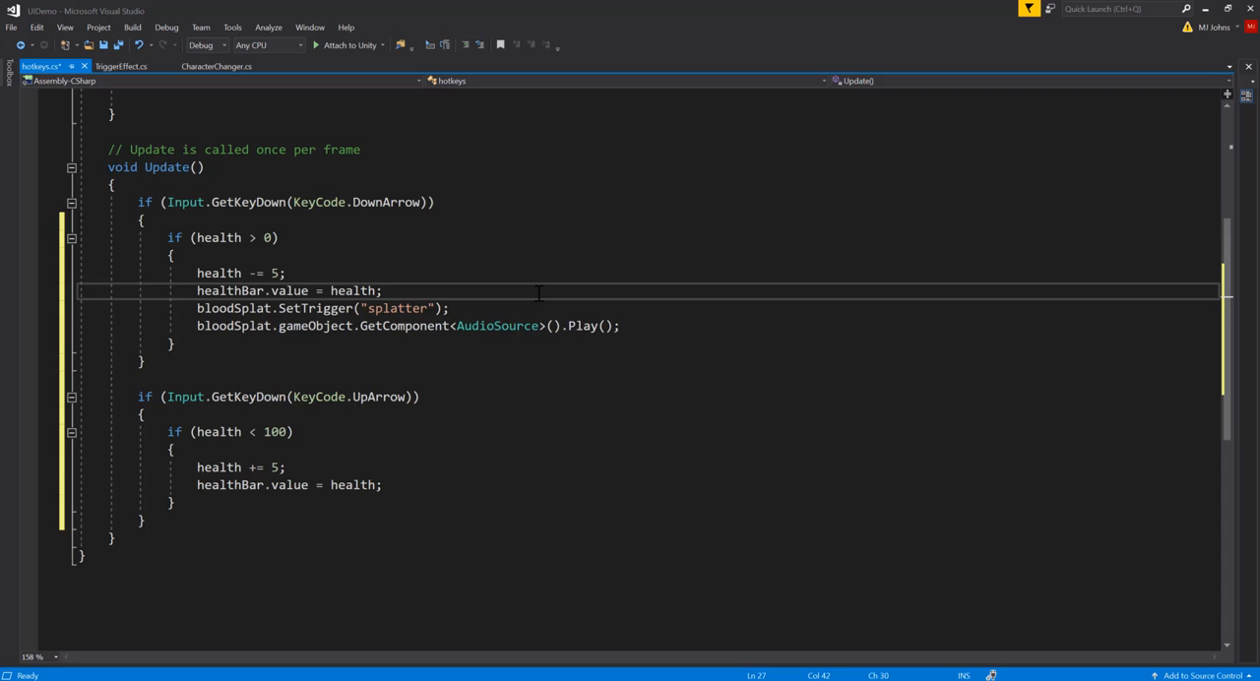
key(ctrl+s)
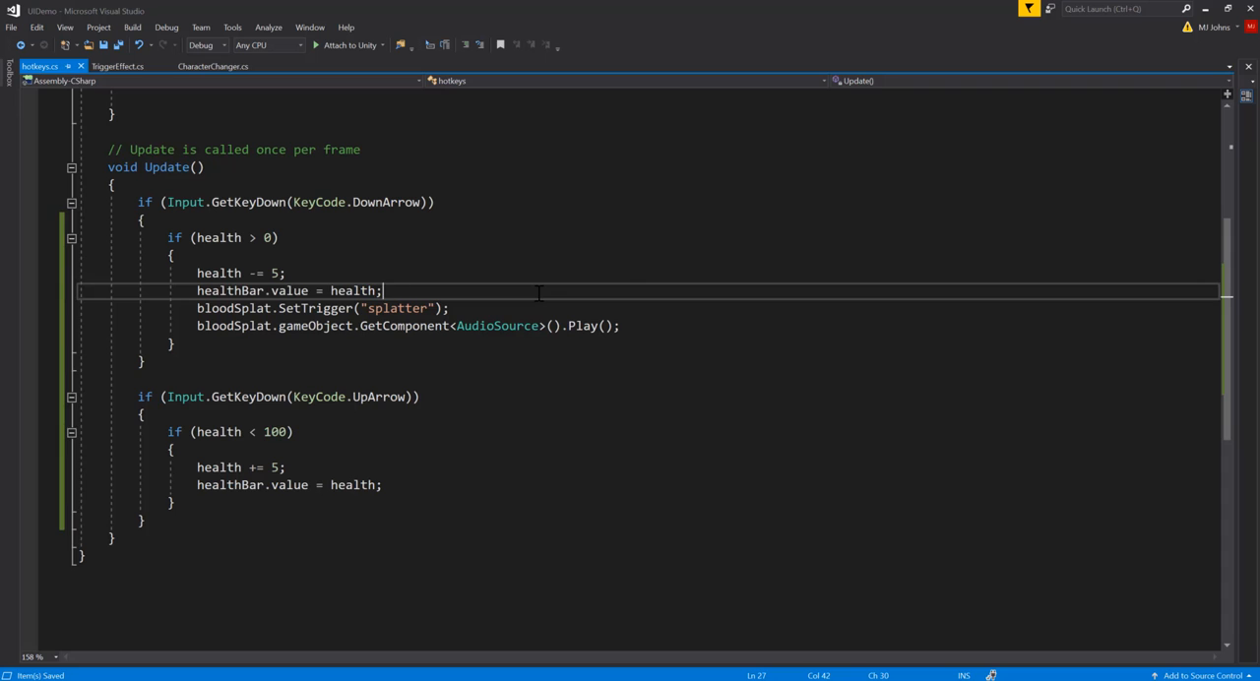
Step: Return to Unity, run the game to test the Down Arrow and Up Arrow health hotkeys, and stop play mode
click(1204, 9)
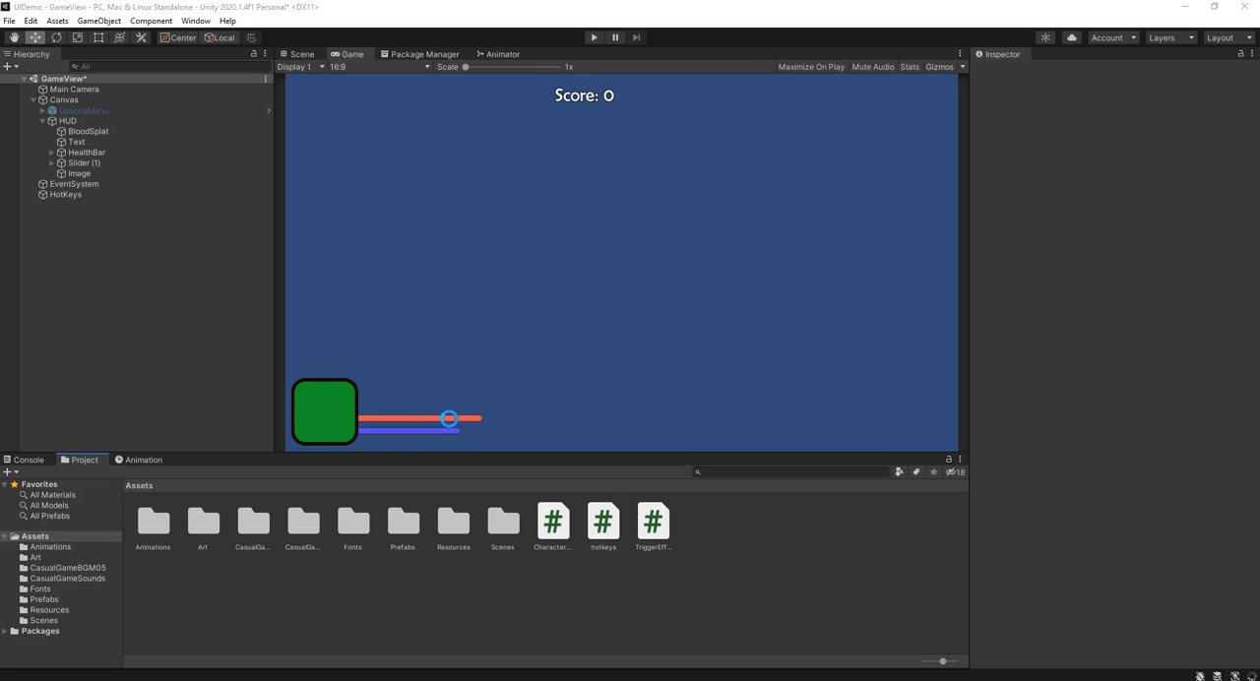
click(594, 38)
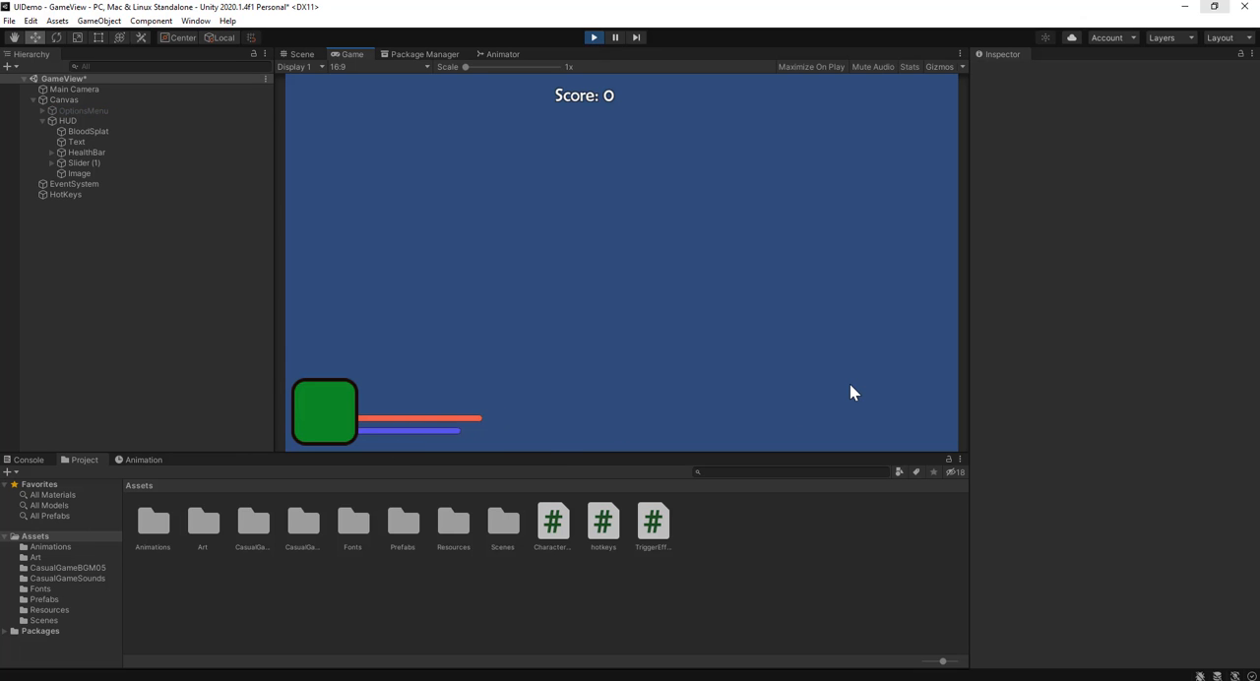
key(space)
key(space)
key(space)
key(space)
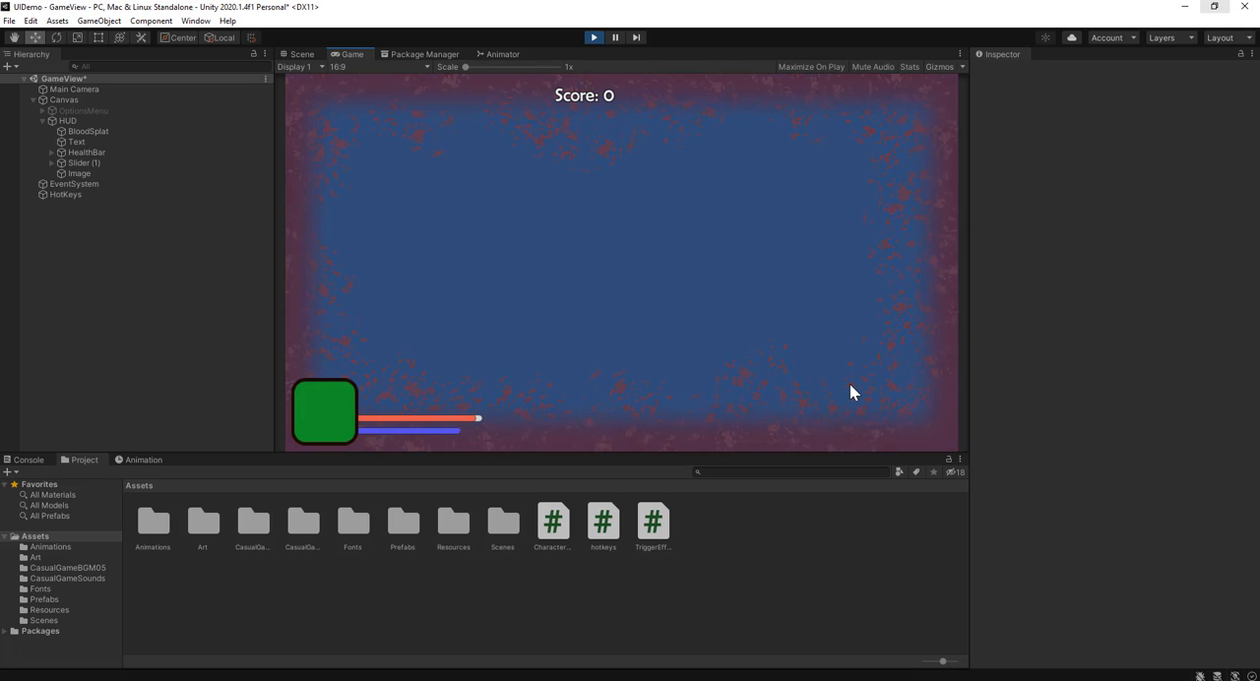
key(space)
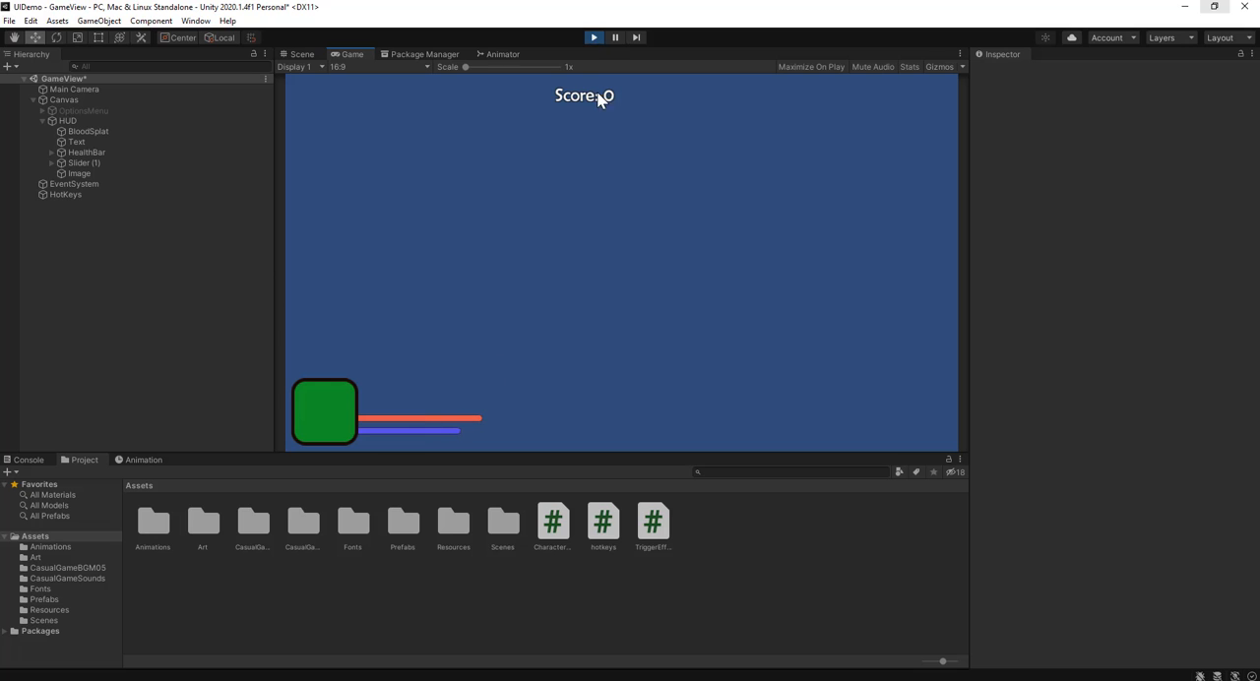
click(593, 40)
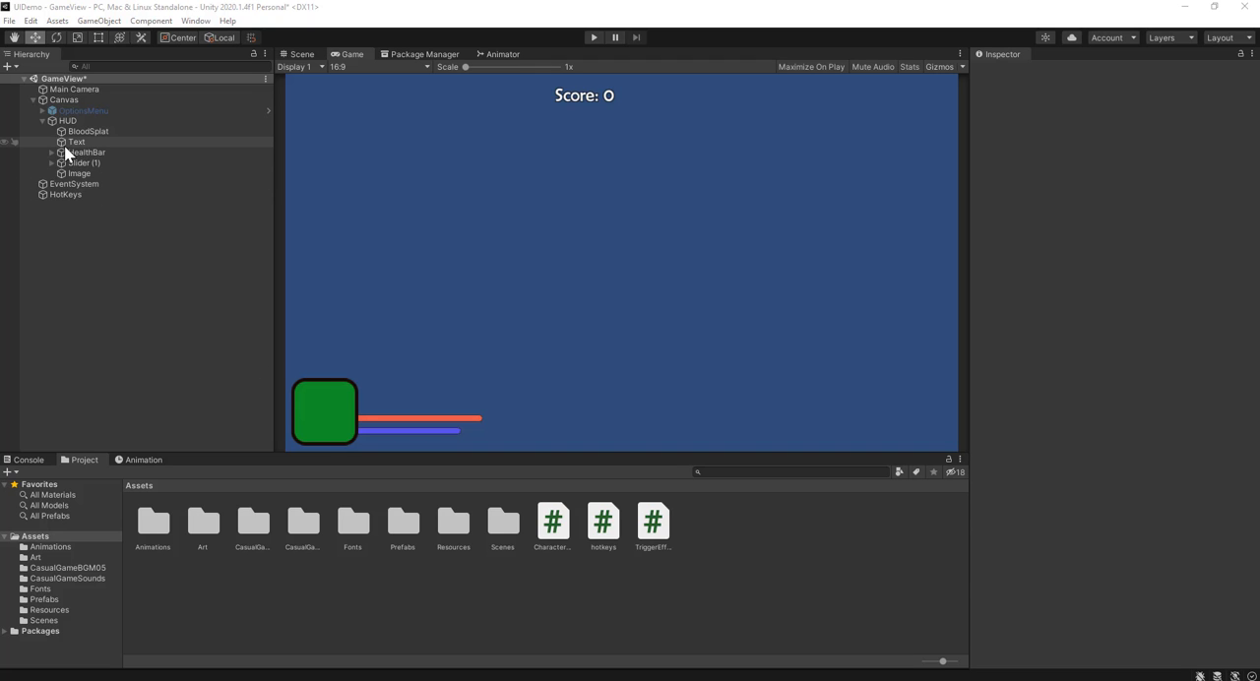
Step: Create a new animation clip named flashGreen in the Animations folder
click(89, 152)
double_click(152, 522)
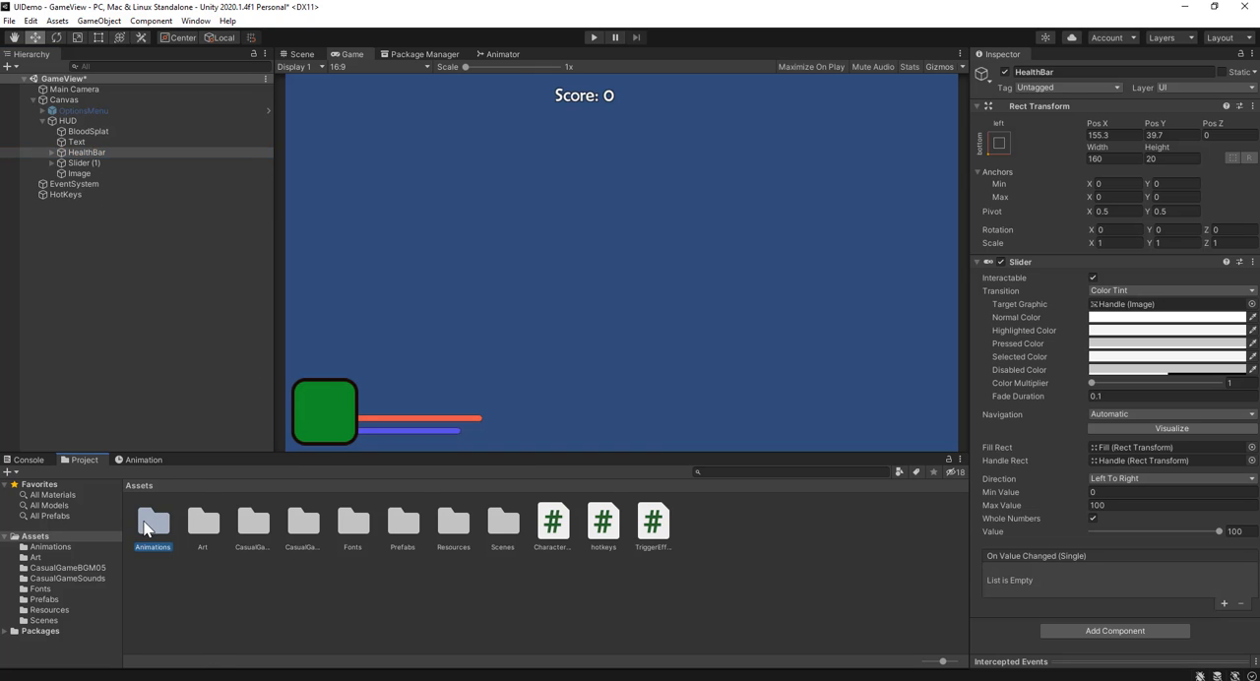
right_click(278, 624)
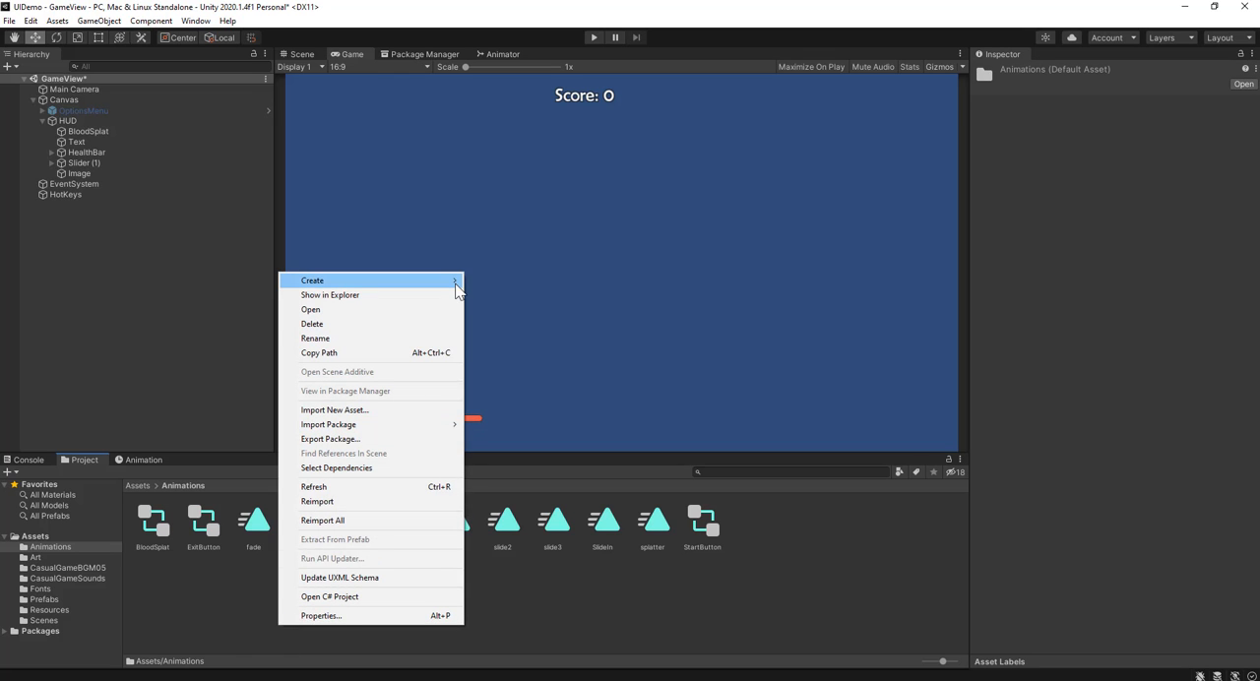
mouse_move(449, 286)
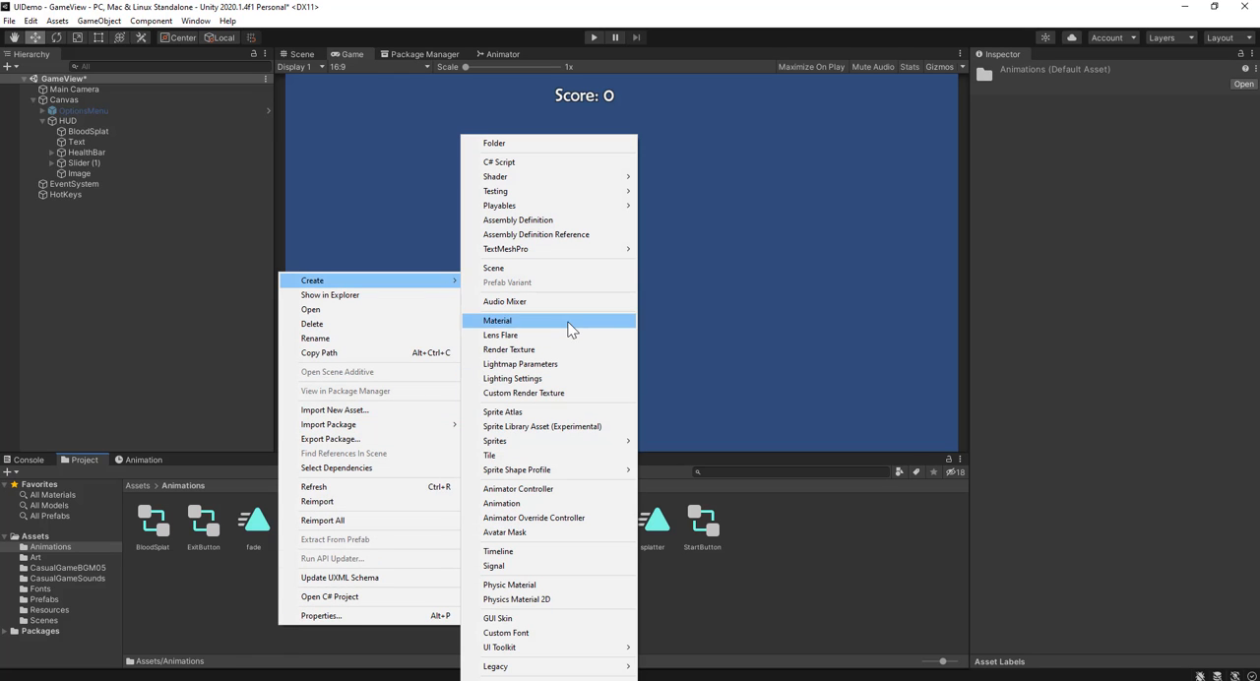
click(552, 503)
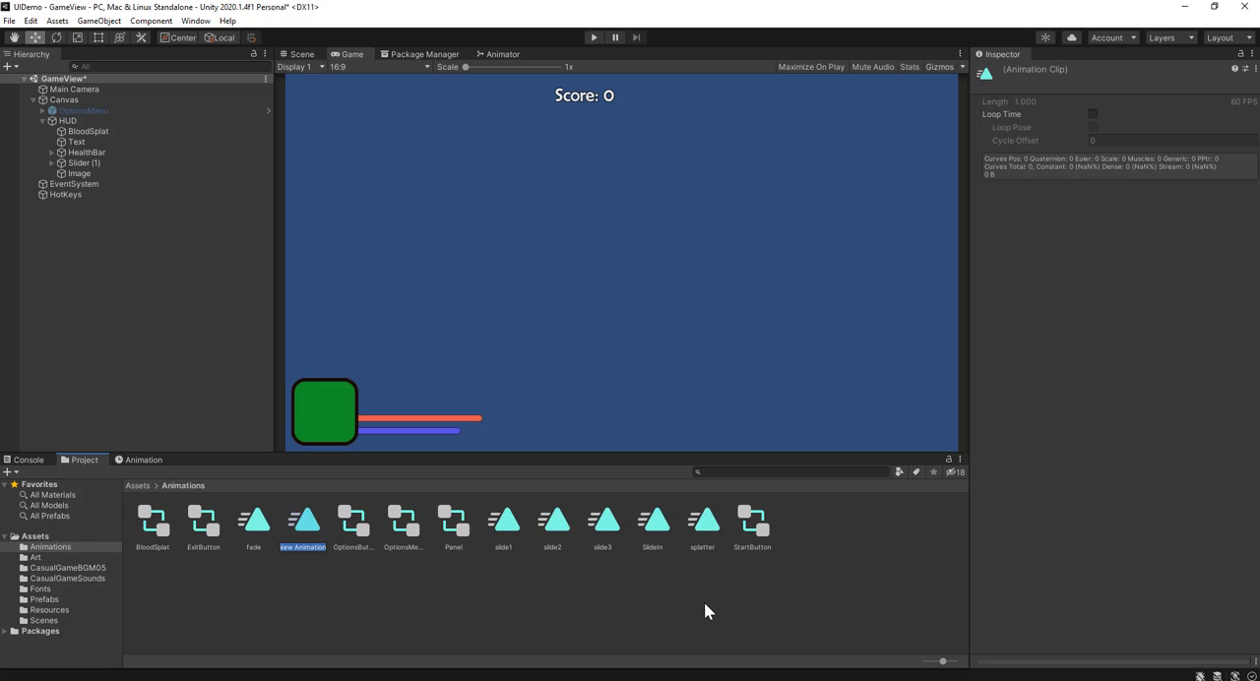
text(flashGreen)
key(Return)
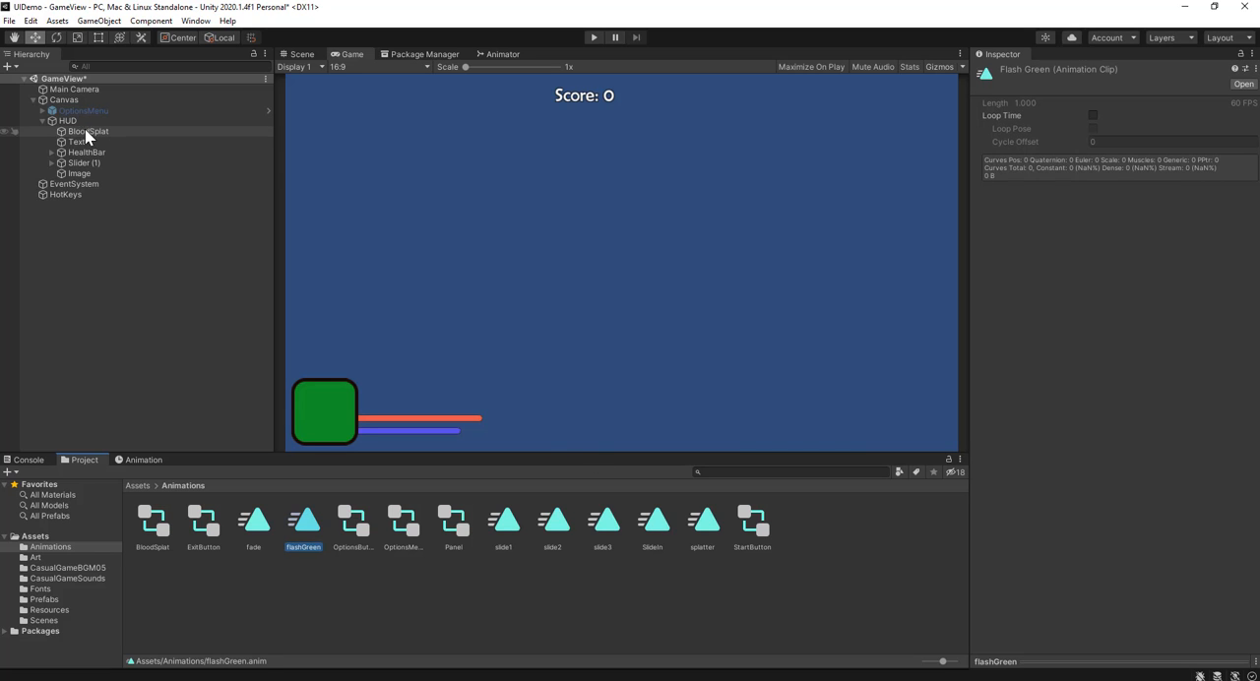
Step: Attach the flashGreen animation clip to the HealthBar object in the HUD
click(106, 153)
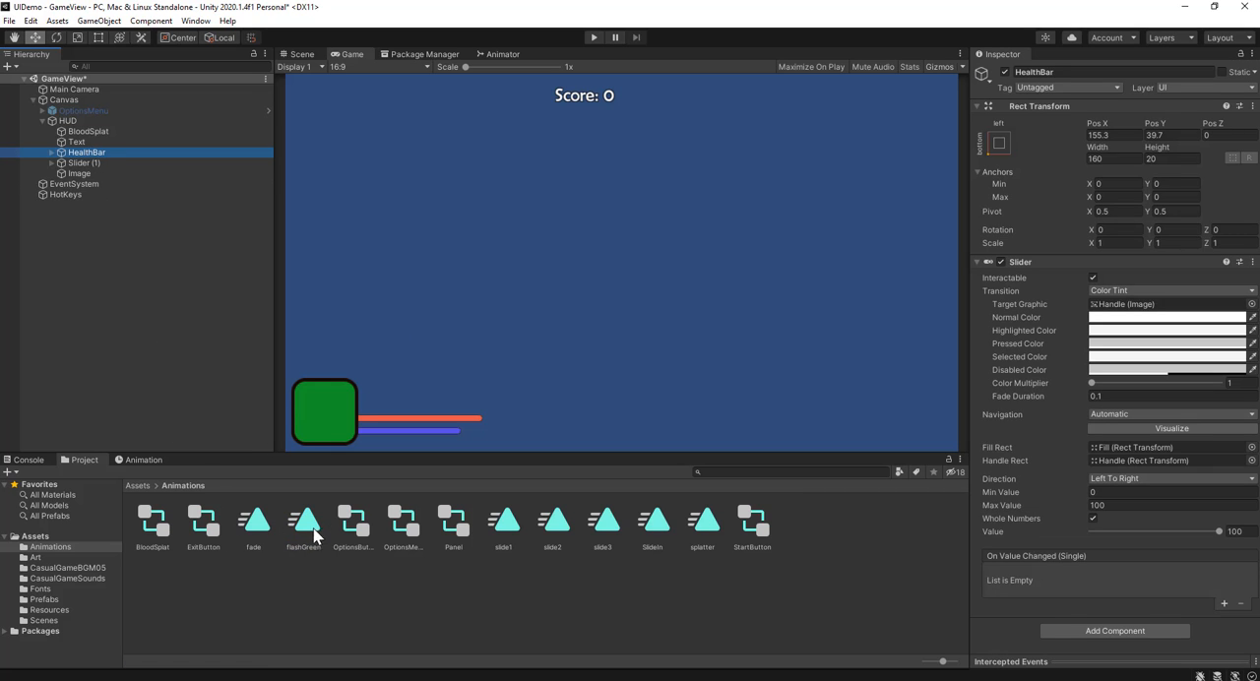
mouse_move(313, 534)
mouse_down()
mouse_move(279, 430)
mouse_move(98, 140)
mouse_move(101, 161)
mouse_up()
scroll(1064, 578, down, 3)
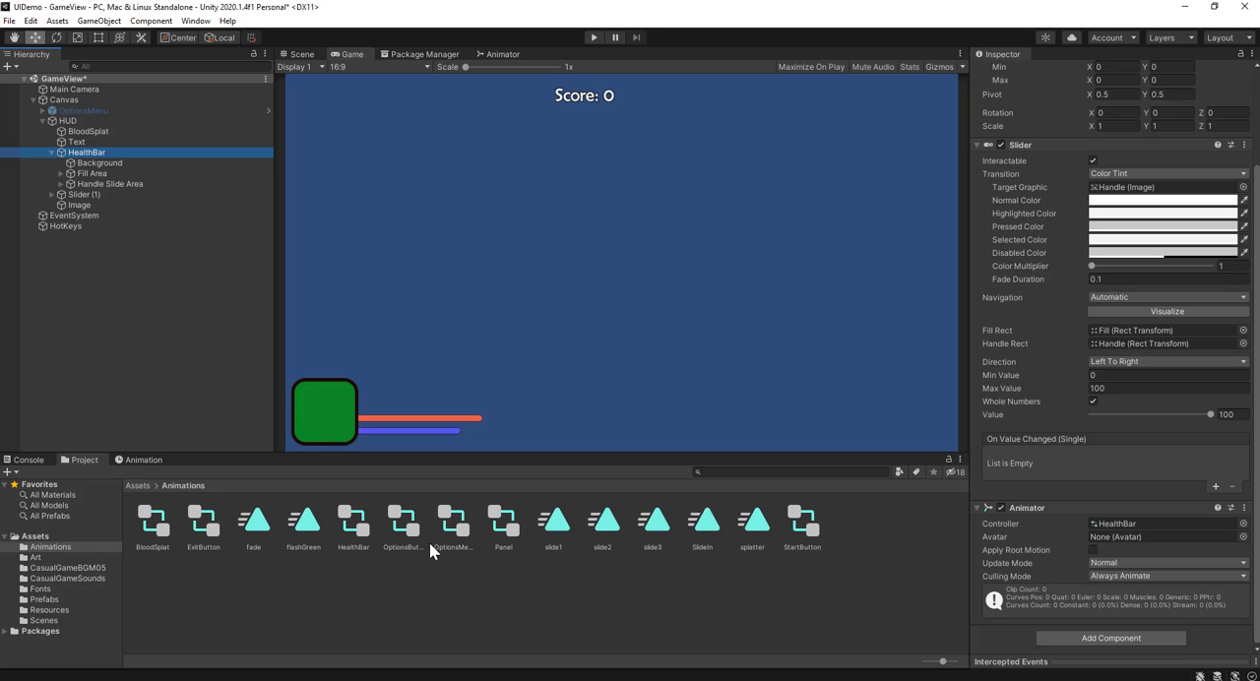
Step: In the HealthBar animator, move the flashGreen state away from Any State and add an empty state as the layer default
click(507, 56)
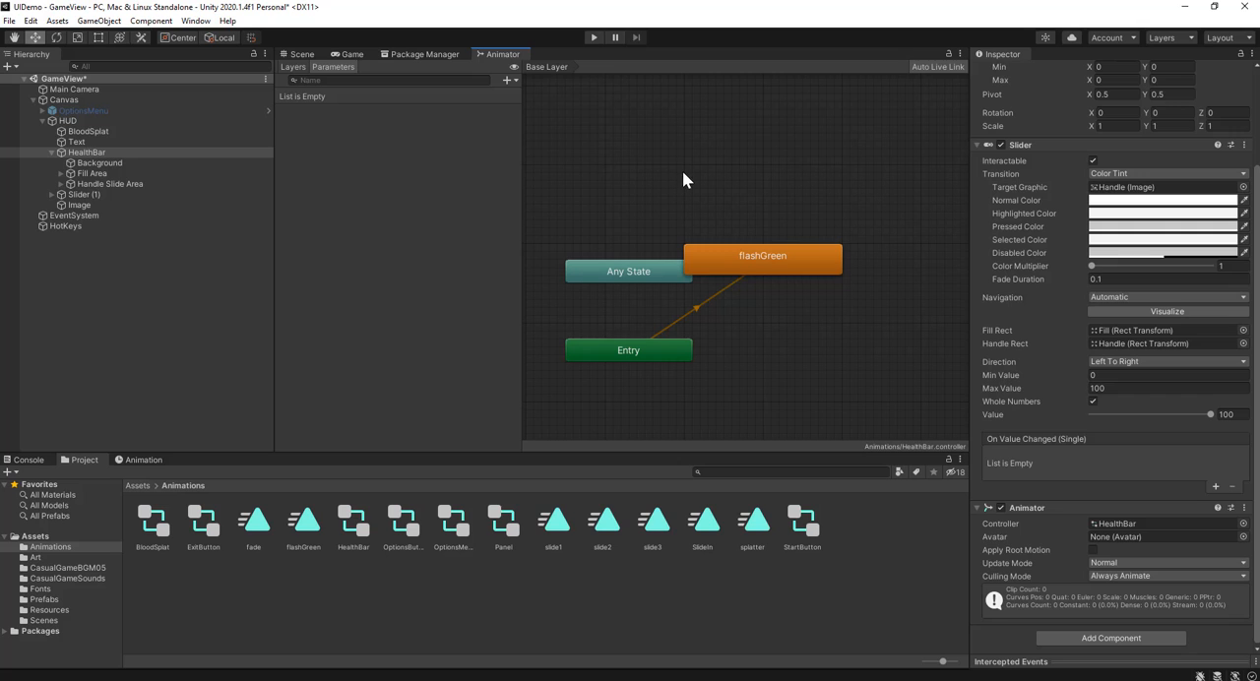
drag(755, 272, 826, 208)
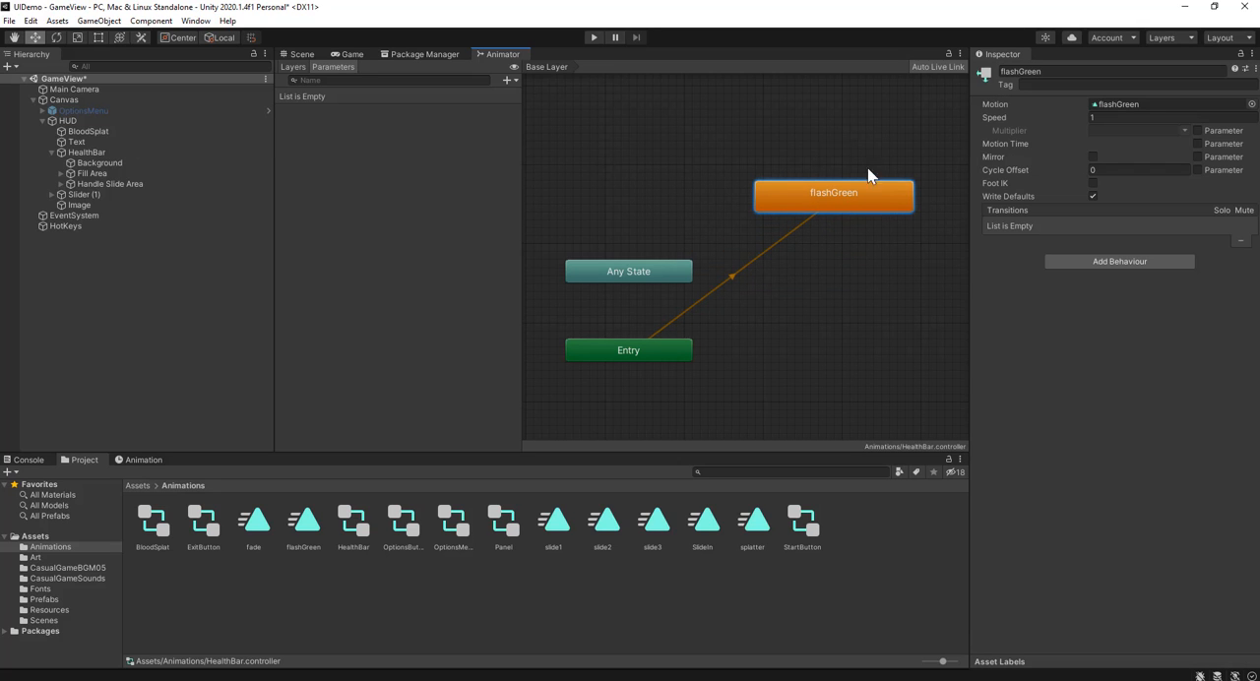
right_click(793, 346)
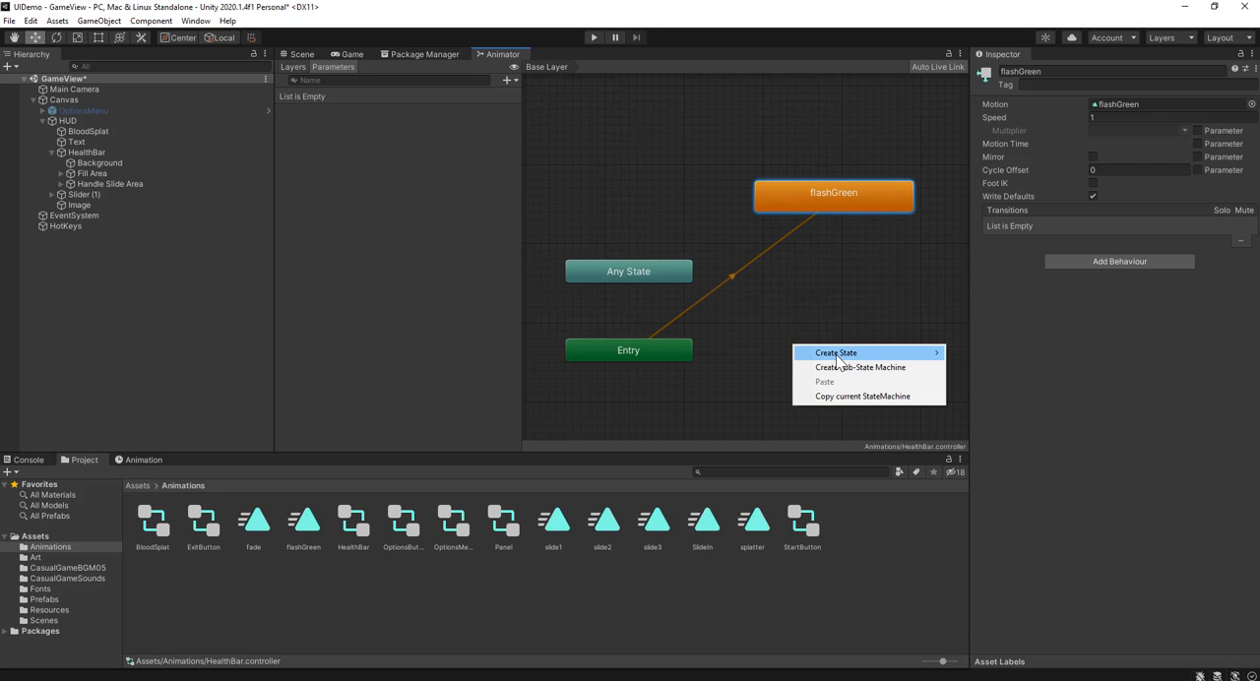
mouse_move(840, 356)
click(969, 354)
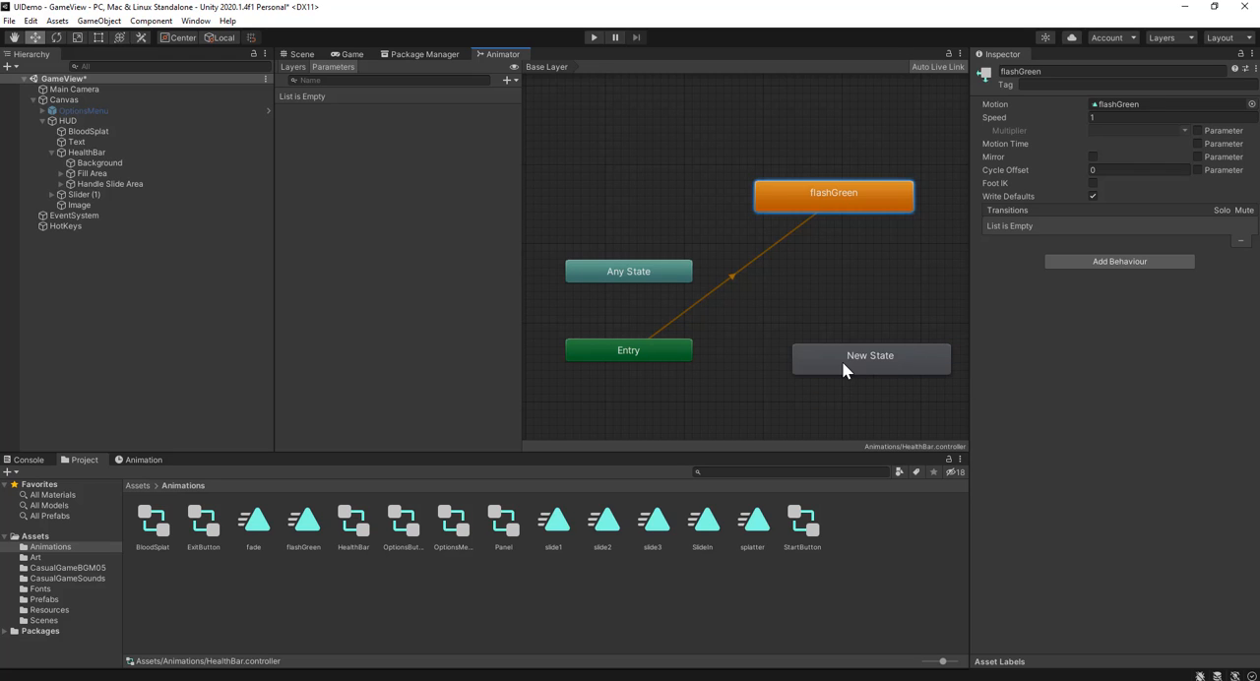
right_click(844, 365)
click(853, 373)
right_click(830, 358)
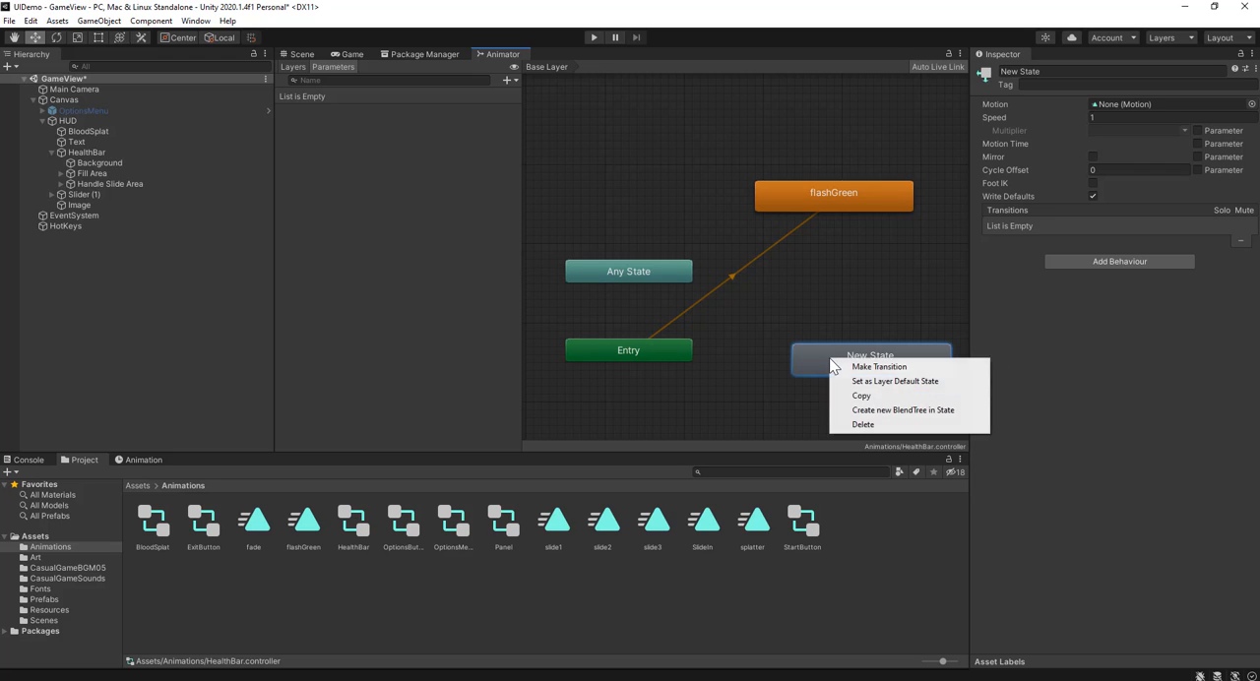
click(855, 381)
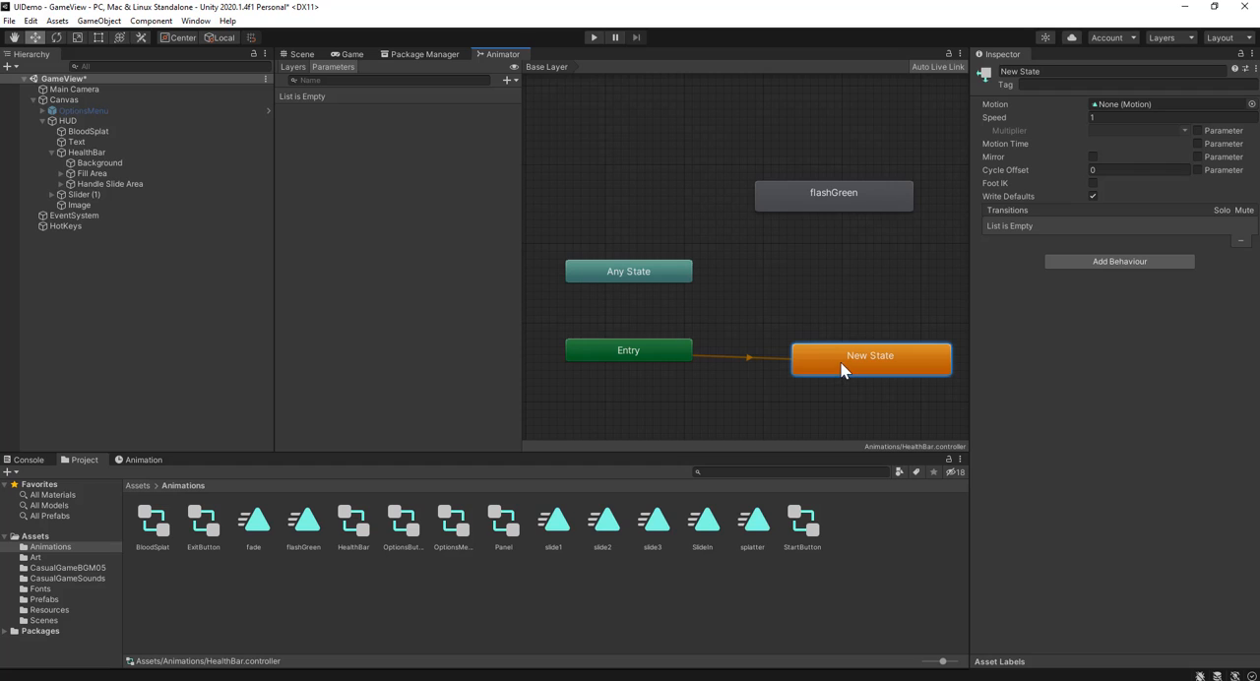
Step: Make a transition from Any State to the flashGreen state
right_click(665, 273)
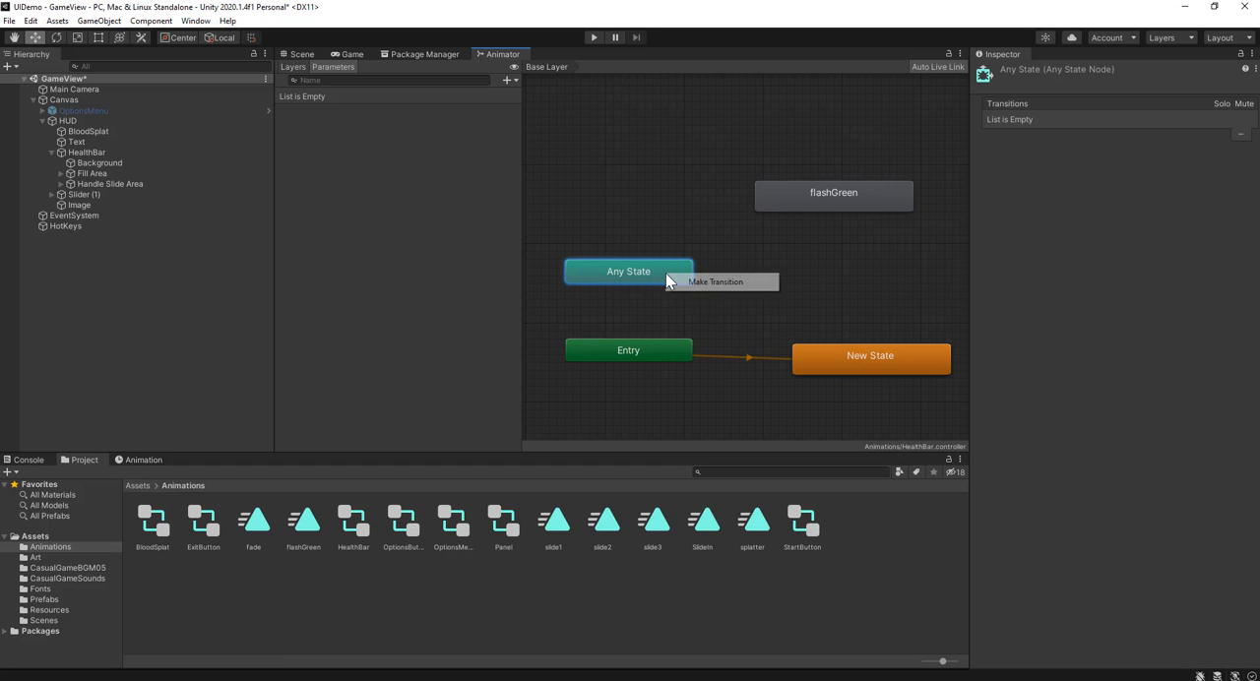
click(714, 281)
click(797, 204)
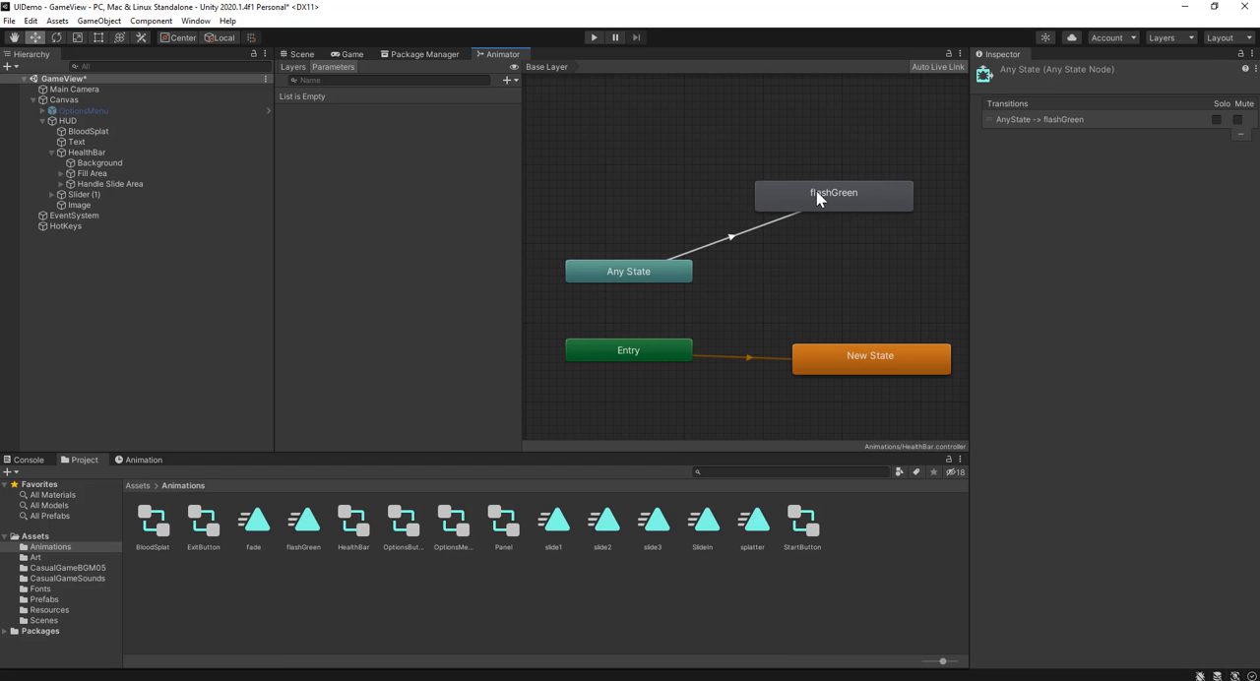
Step: Add a trigger parameter named flash and set it as the condition of the Any State to flashGreen transition
click(509, 80)
click(546, 142)
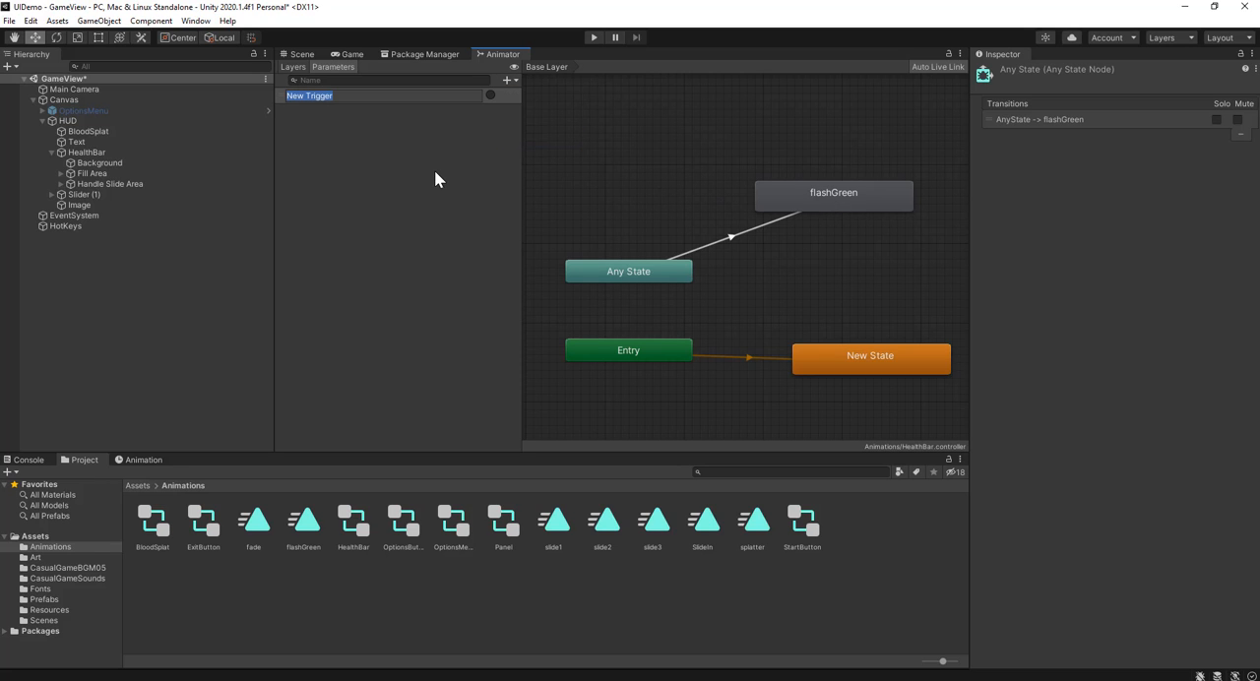
text(flash)
key(Return)
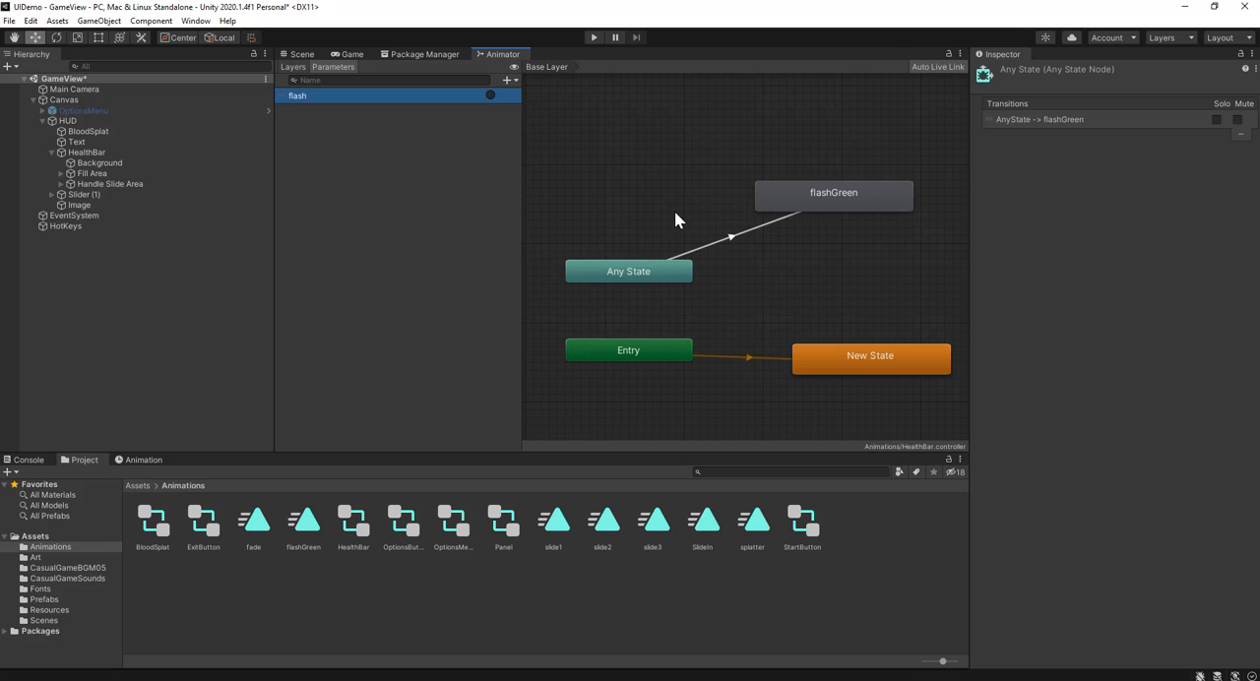
click(731, 237)
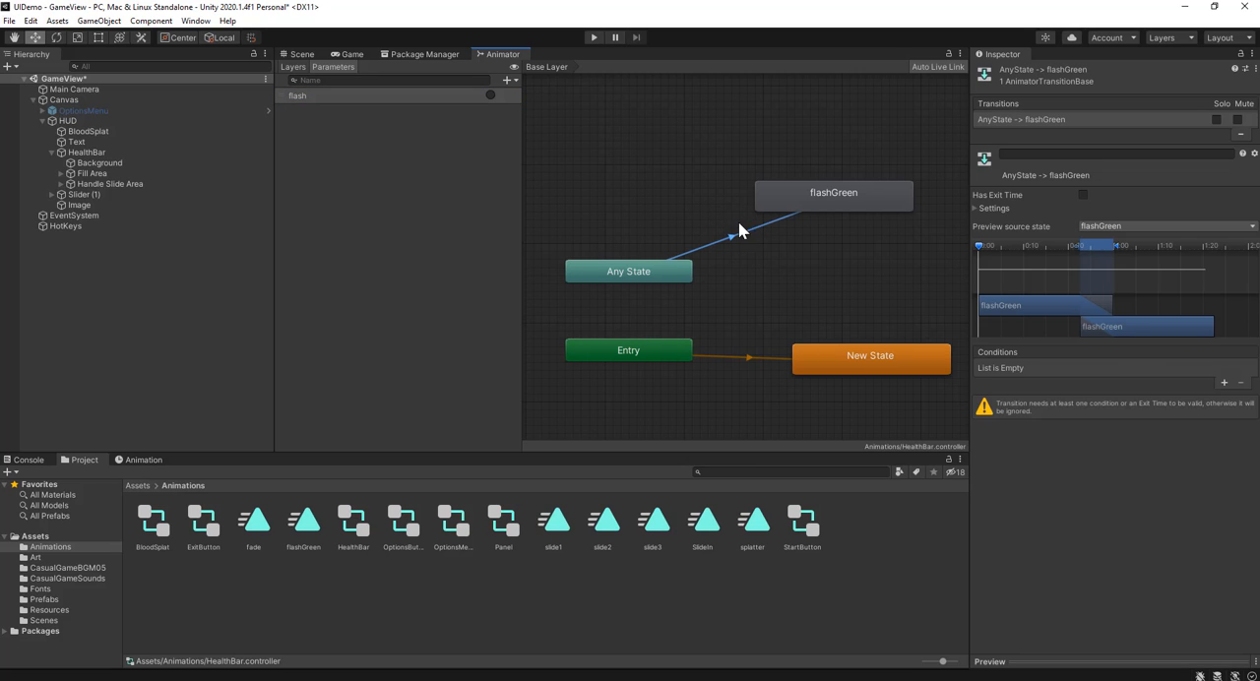
click(1224, 382)
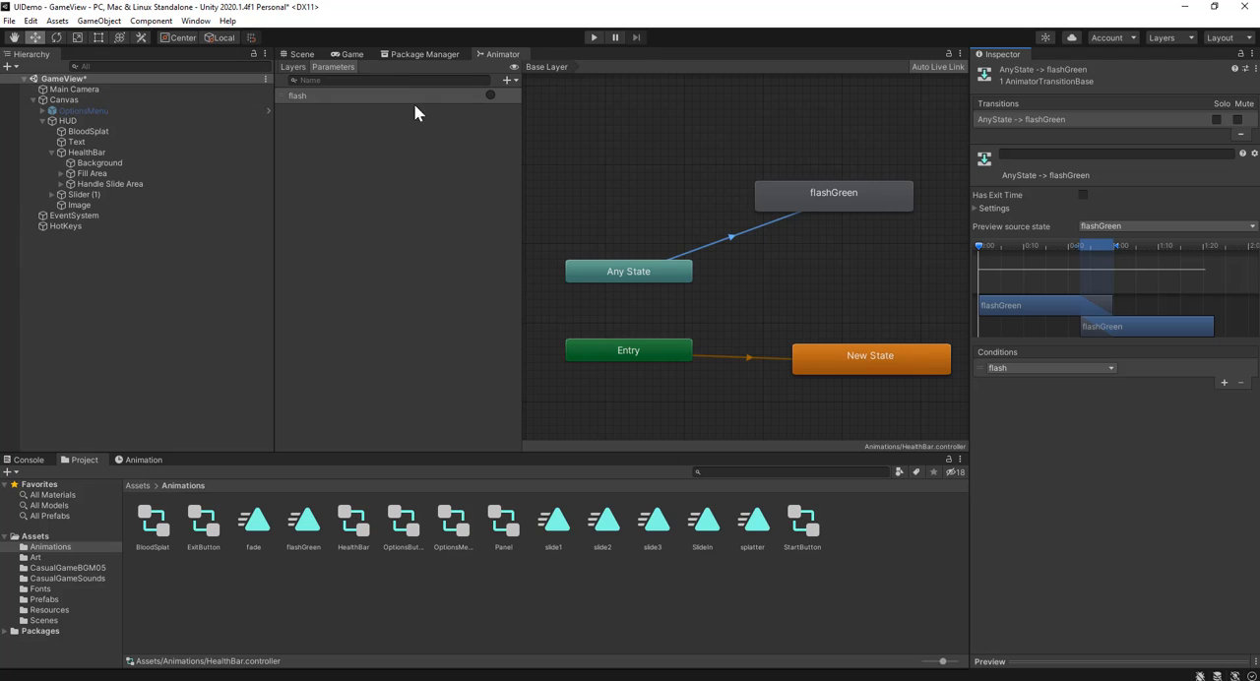
click(576, 153)
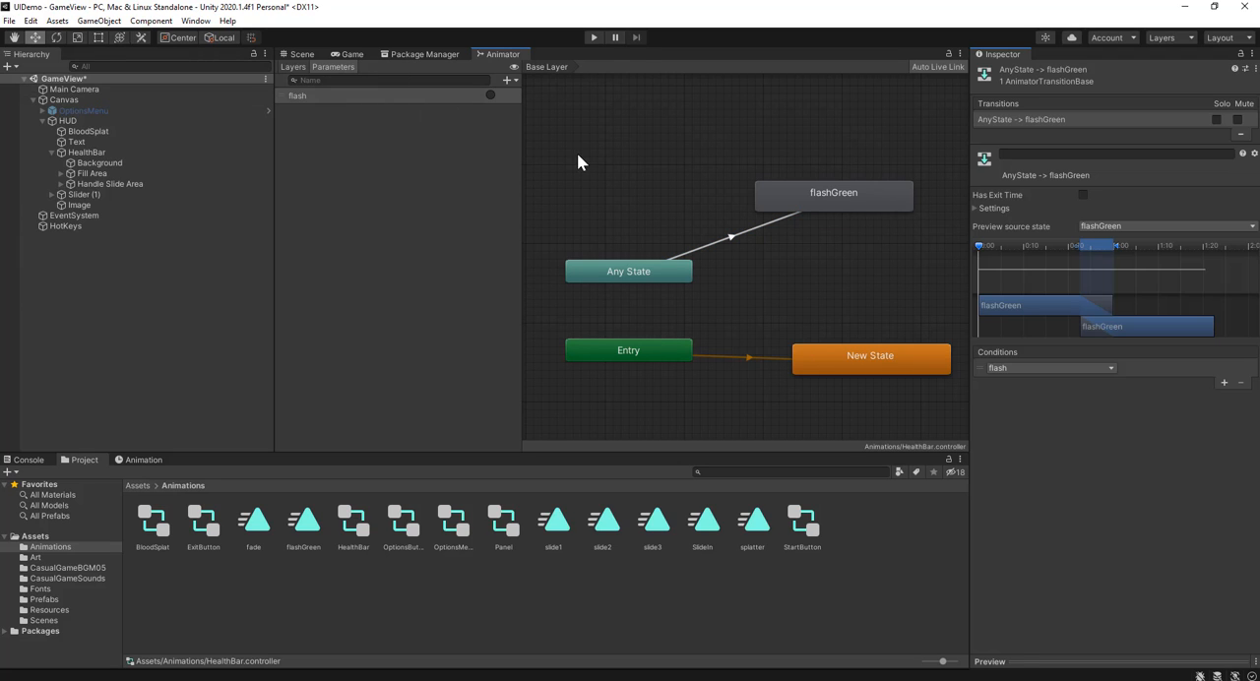
Step: Open HealthBar's flashGreen clip for animating with the game view showing, and add the Fill image's Color property
click(344, 54)
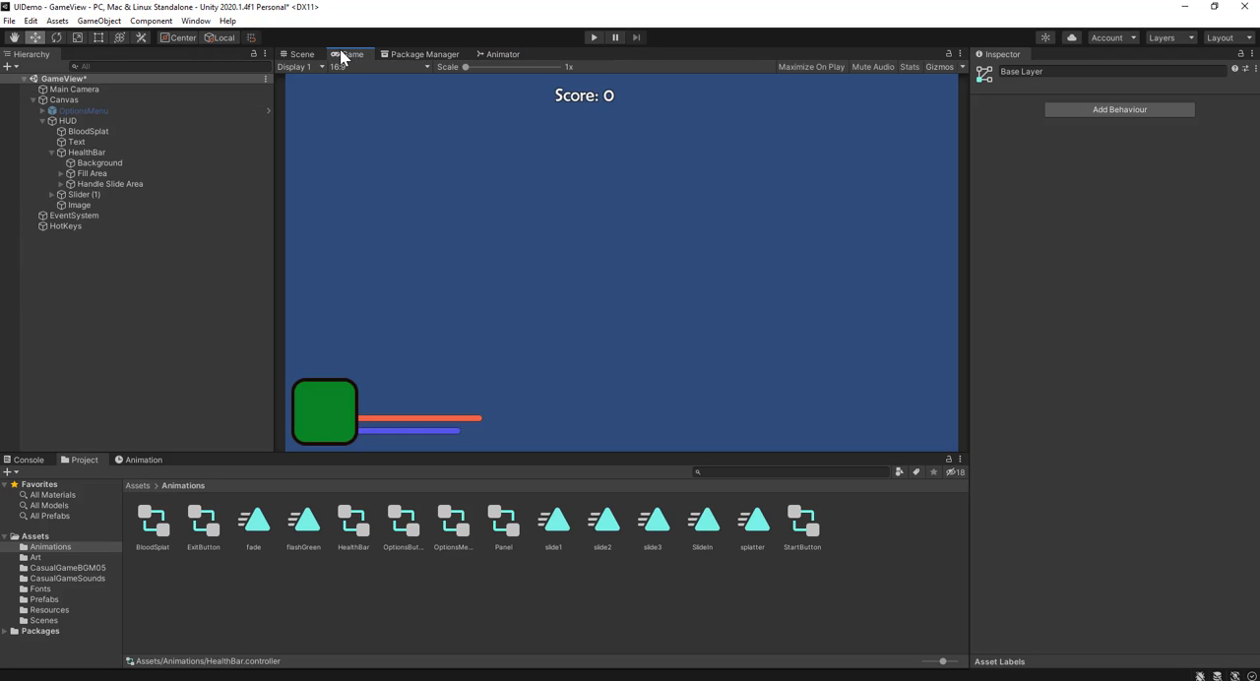
click(143, 460)
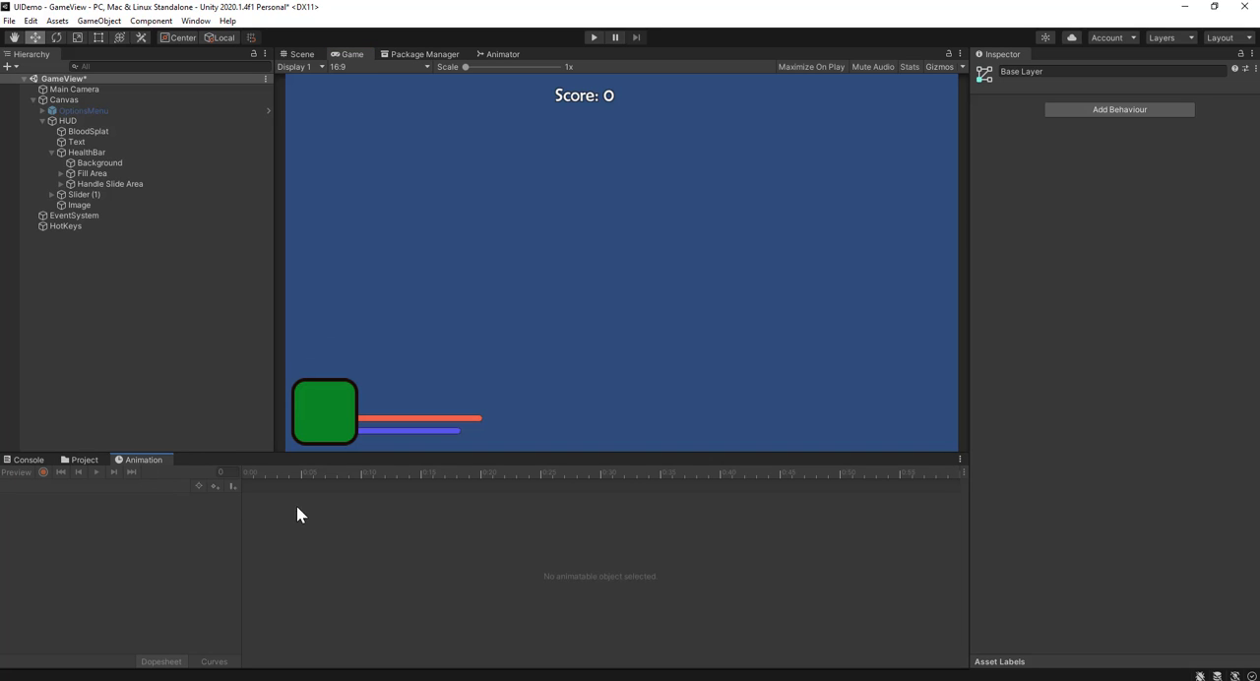
click(87, 153)
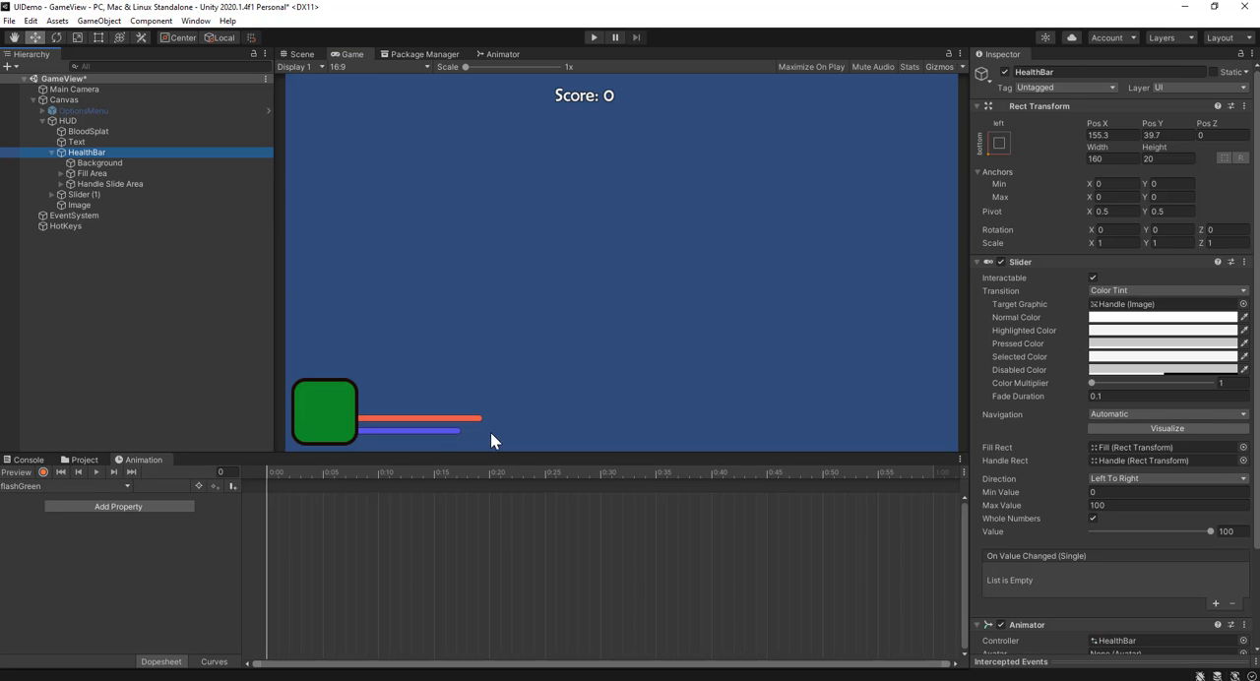
click(39, 486)
click(39, 496)
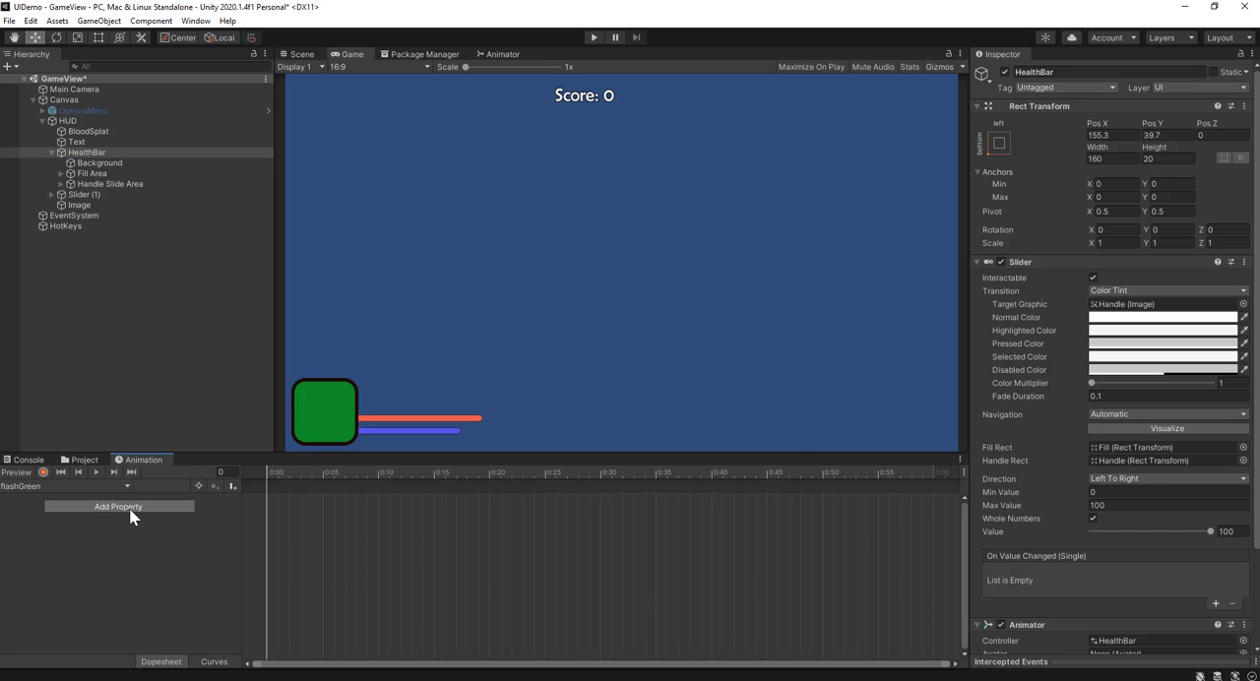
click(130, 510)
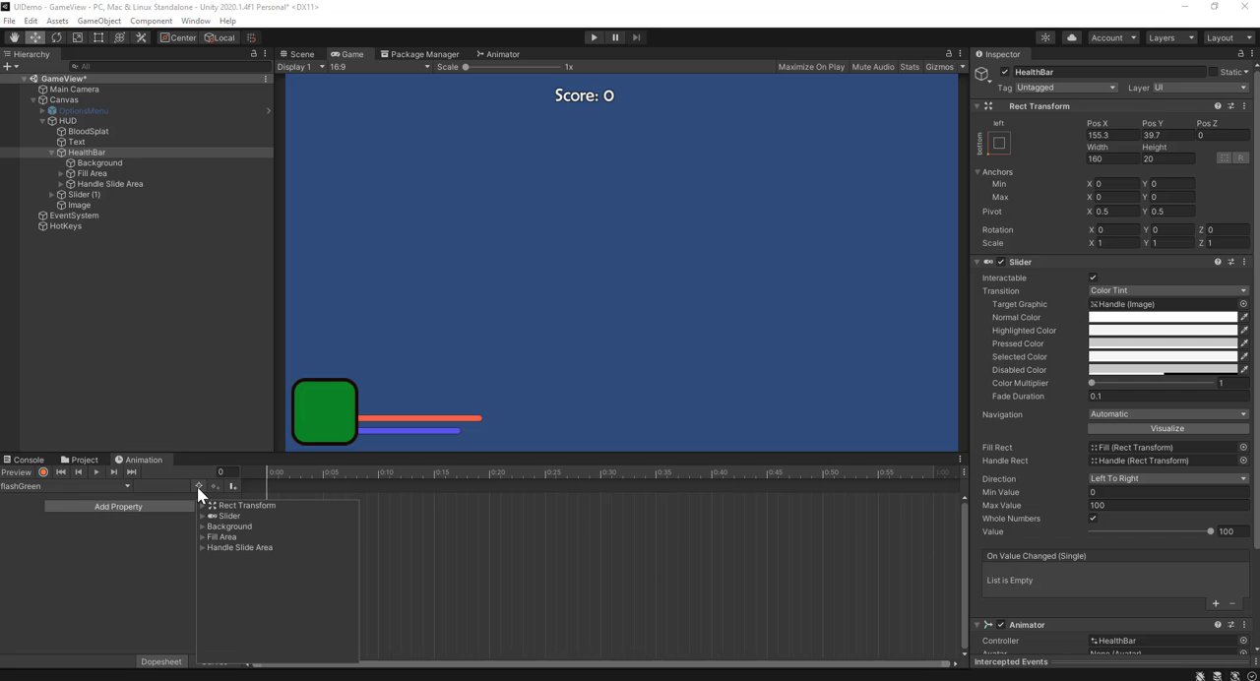
click(201, 537)
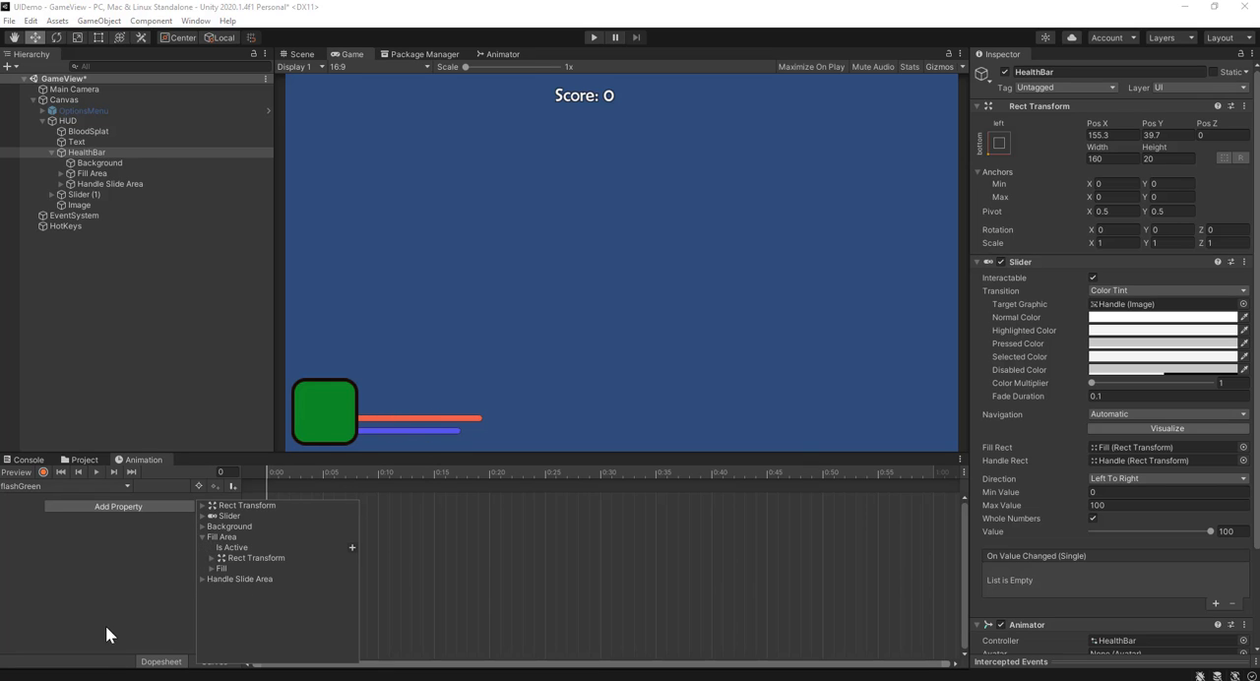
click(210, 569)
click(218, 600)
scroll(220, 602, down, 2)
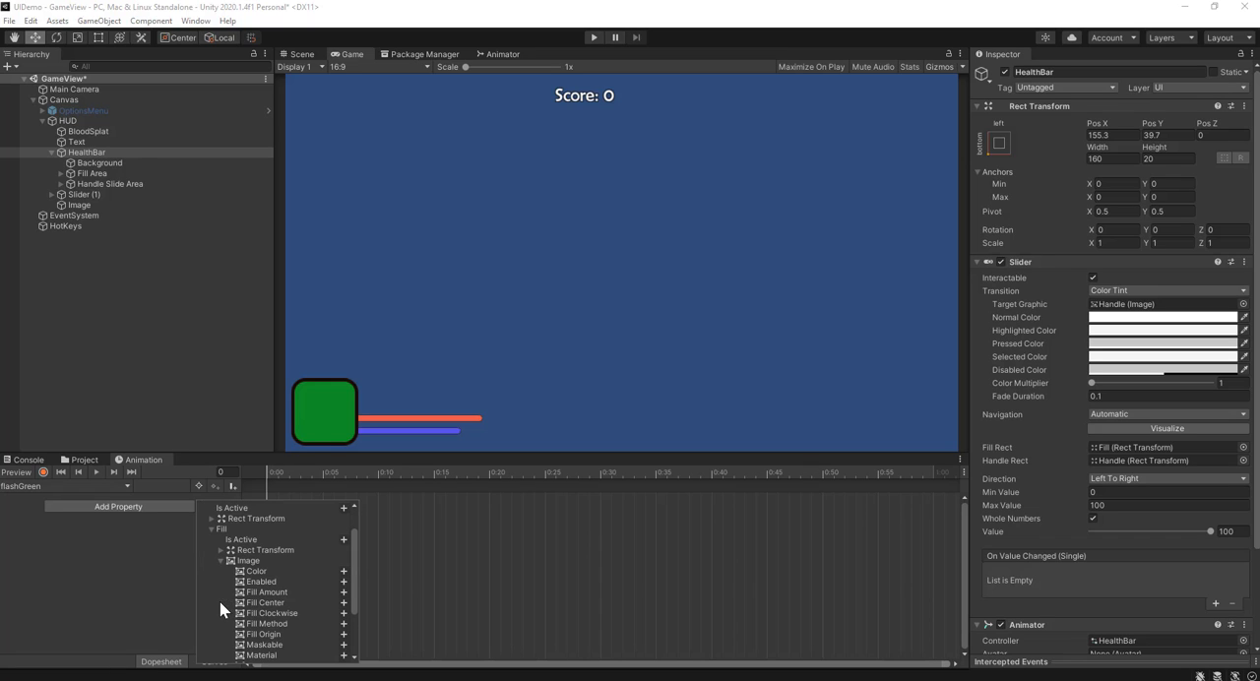
click(343, 572)
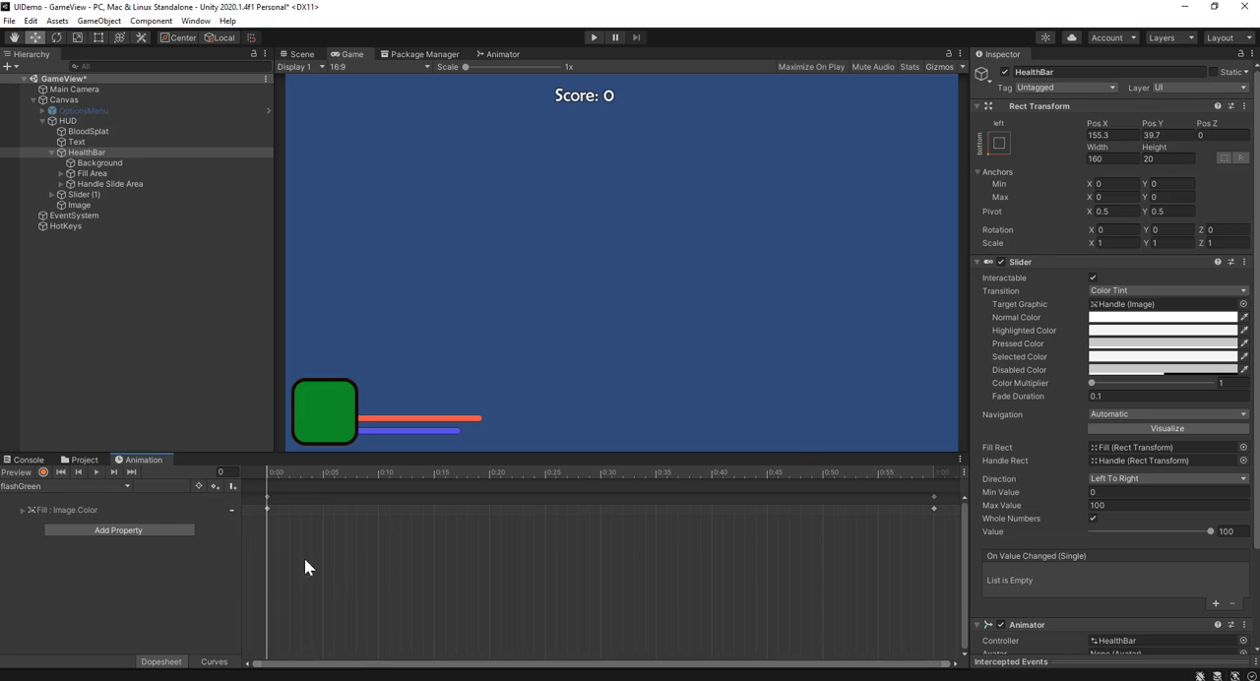
Step: Key the fill color at frame 30 with red 0, green 0.48 and blue 0, and preview the clip from frame 0
click(21, 510)
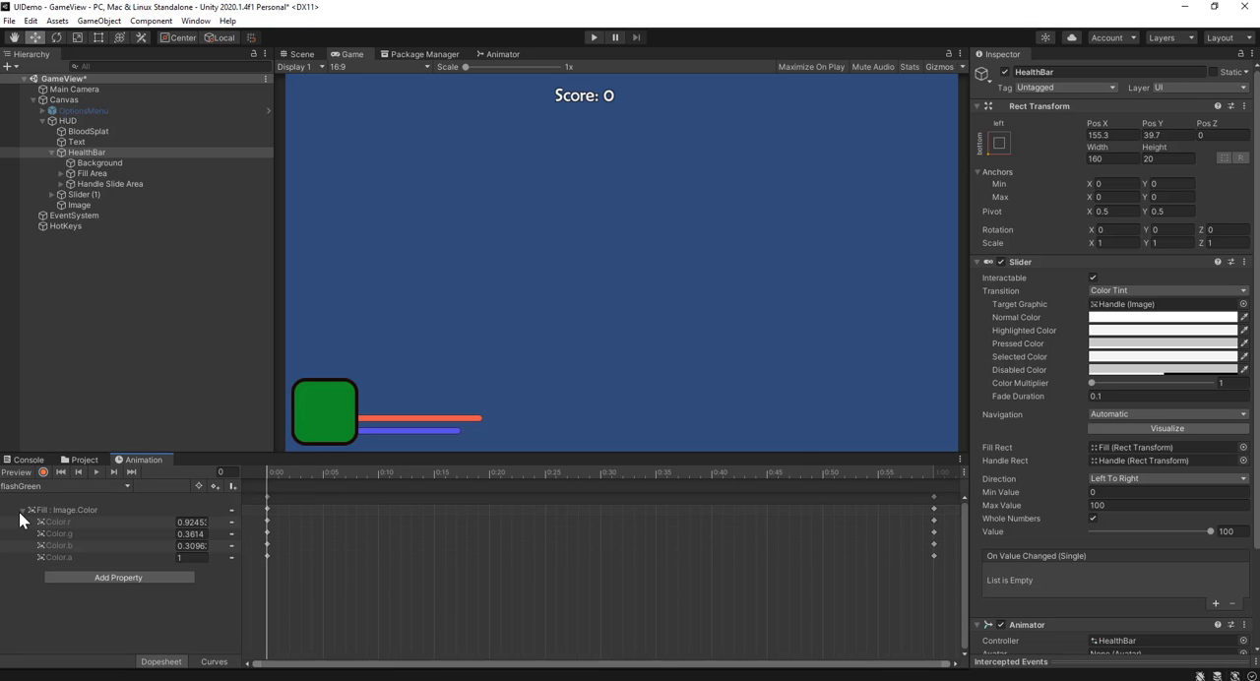
drag(383, 475, 599, 472)
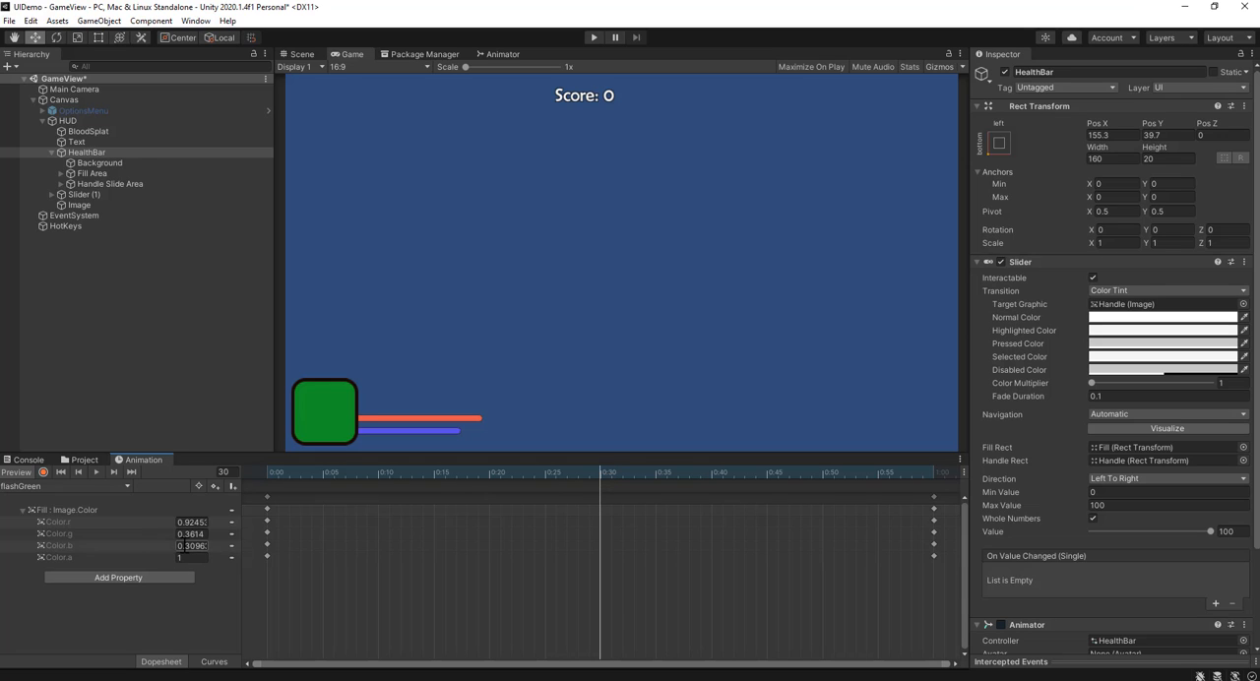
click(179, 545)
text(0)
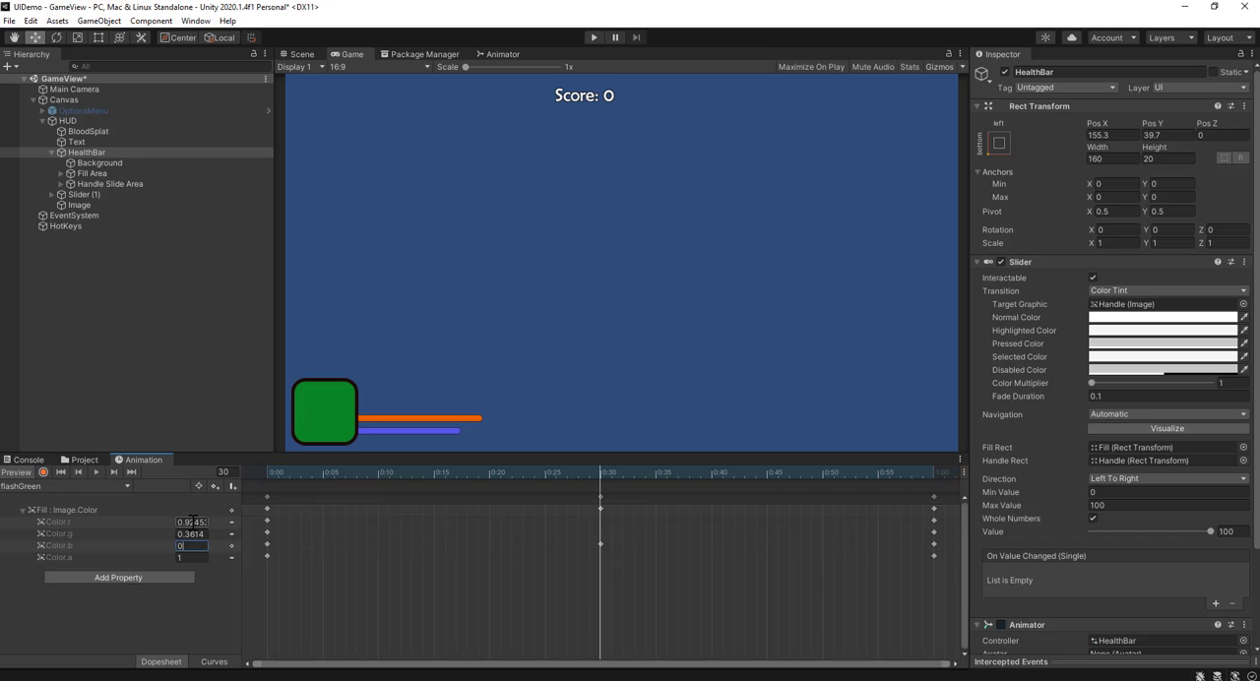
click(192, 521)
text(0)
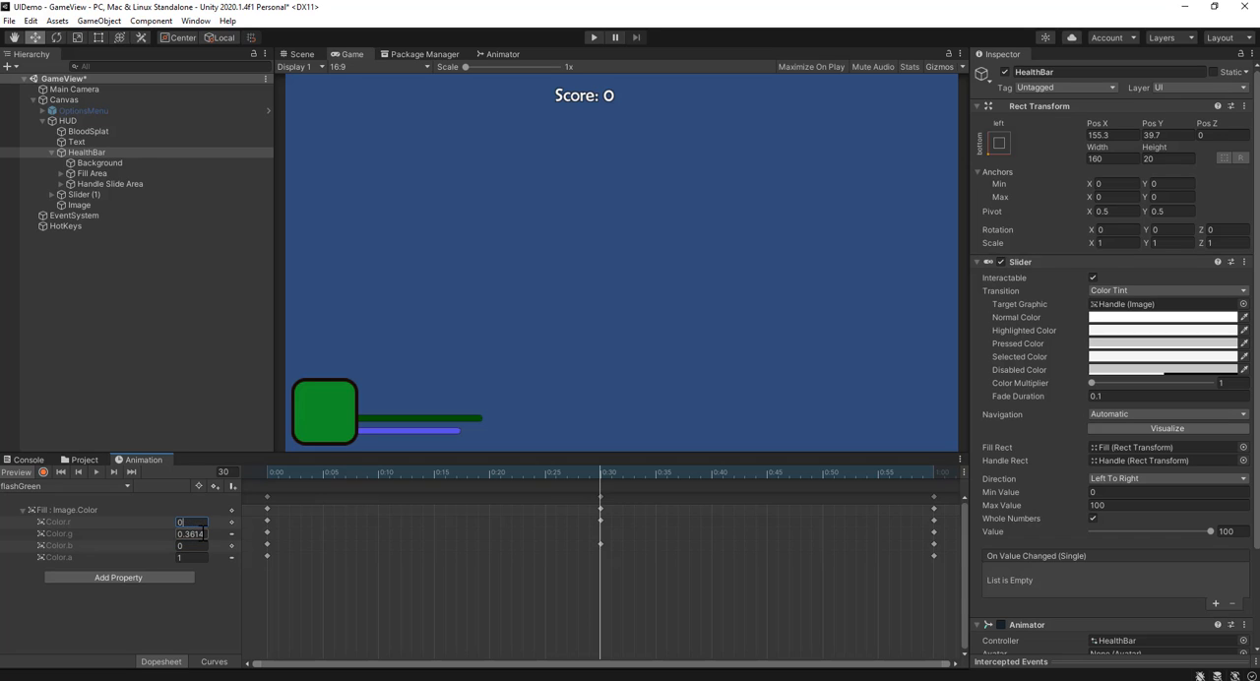
click(202, 535)
text(0.44)
drag(177, 532, 178, 534)
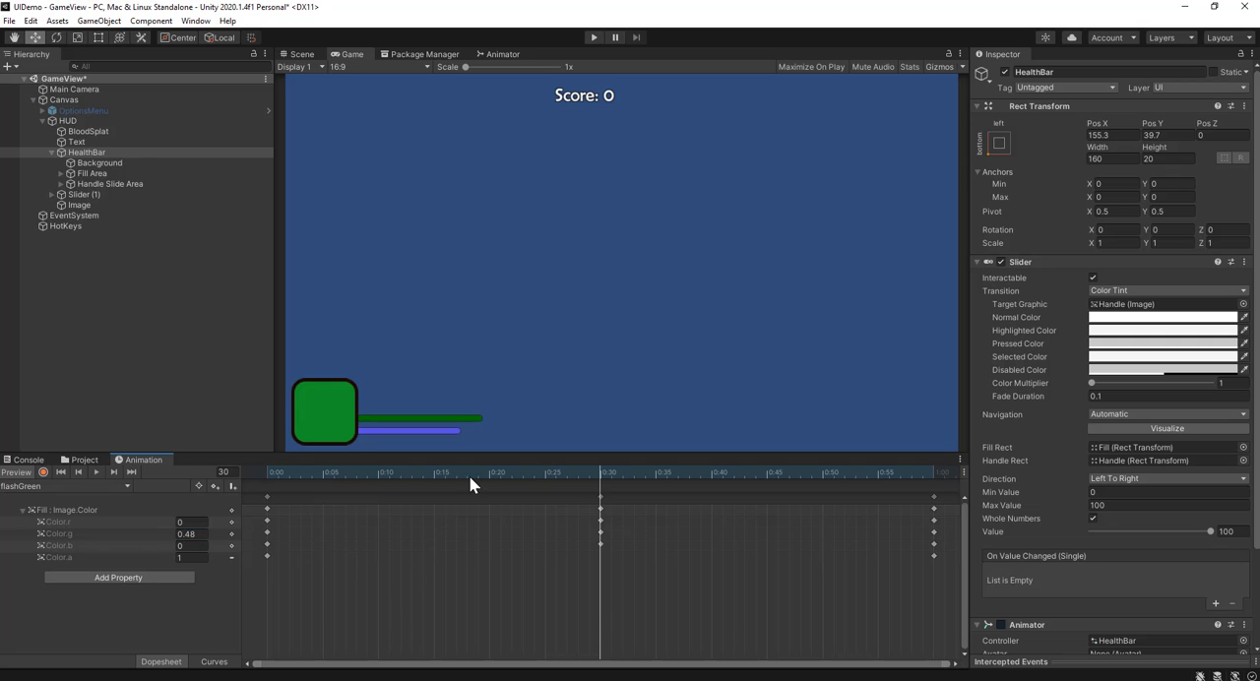
mouse_move(469, 483)
mouse_down()
mouse_move(400, 478)
mouse_move(221, 509)
mouse_up()
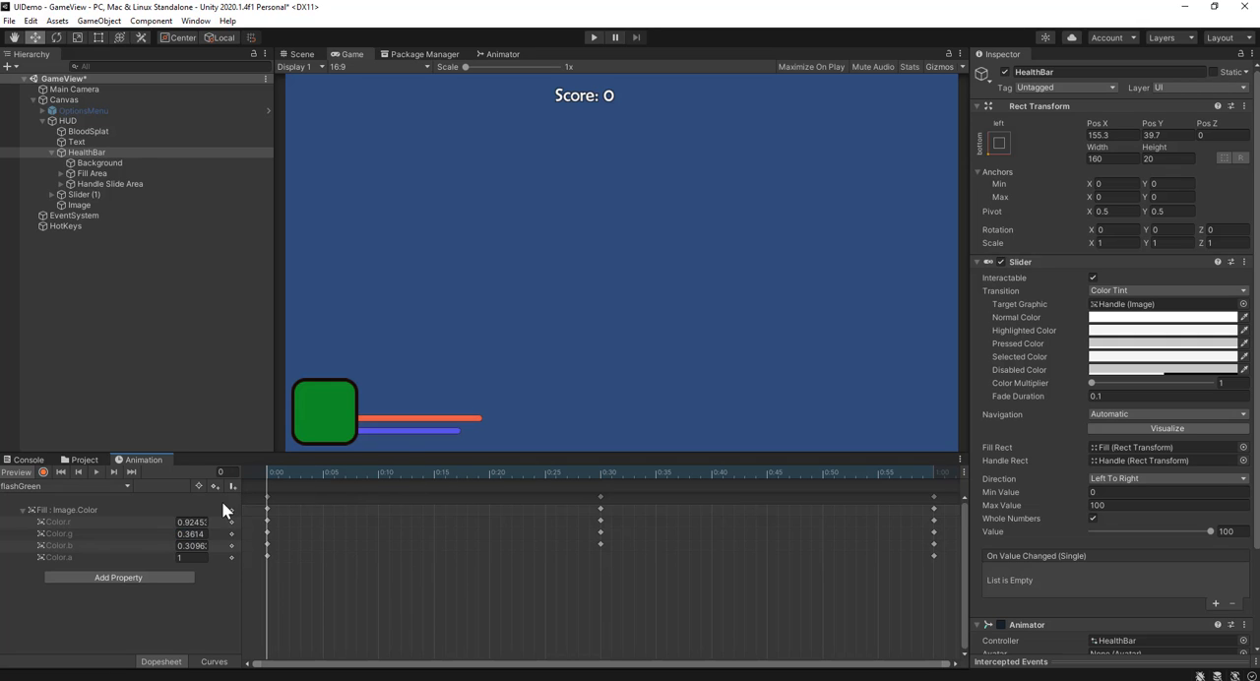
click(96, 472)
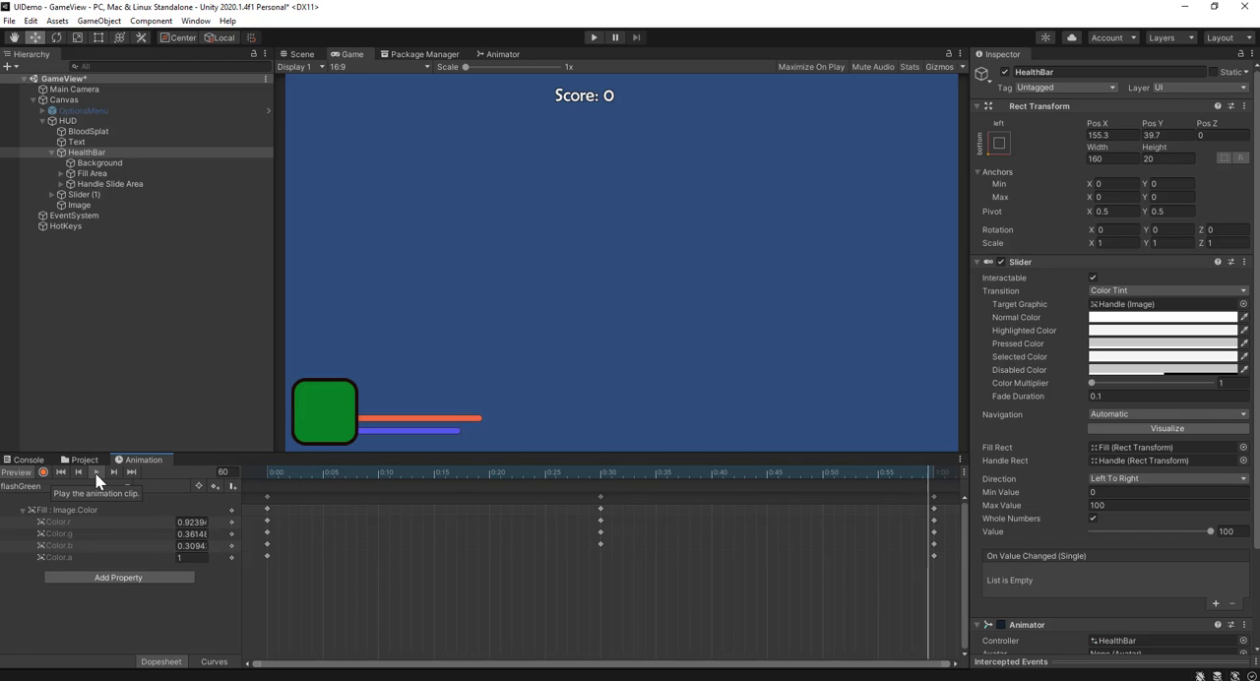
Step: Retime the flashGreen clip by moving the green key to frame 15 and the end keys to frame 25, and preview it
drag(602, 497, 428, 512)
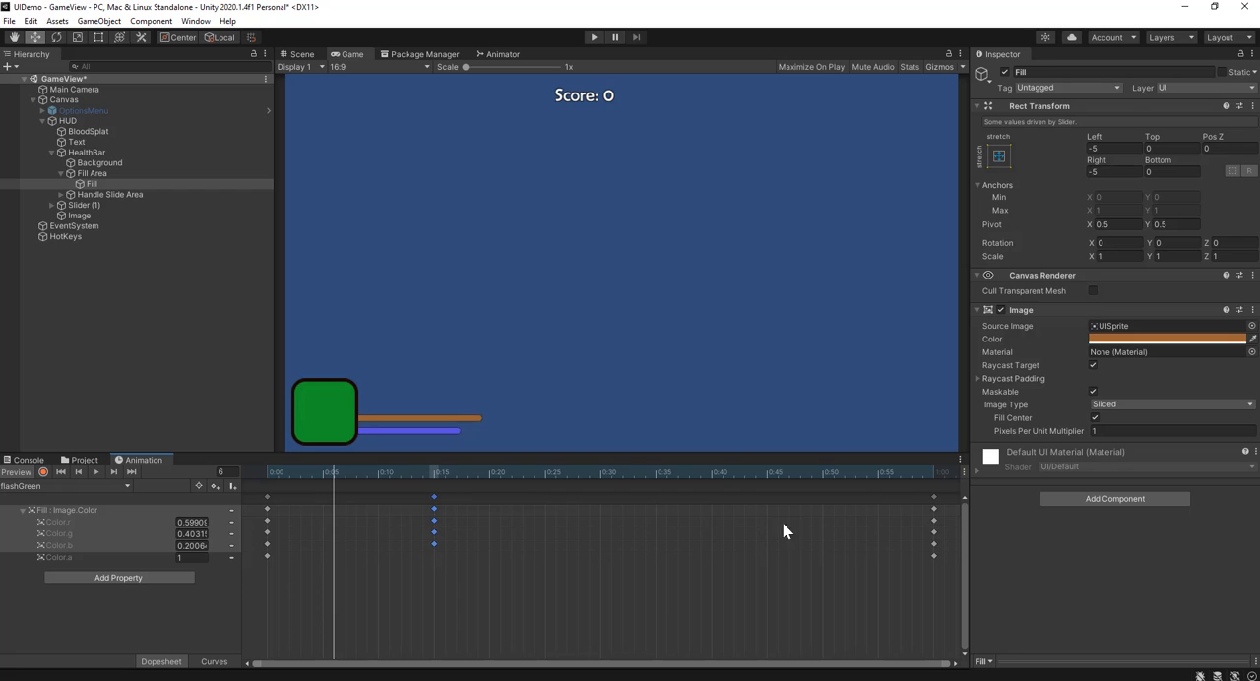
drag(930, 501, 543, 509)
drag(303, 475, 250, 481)
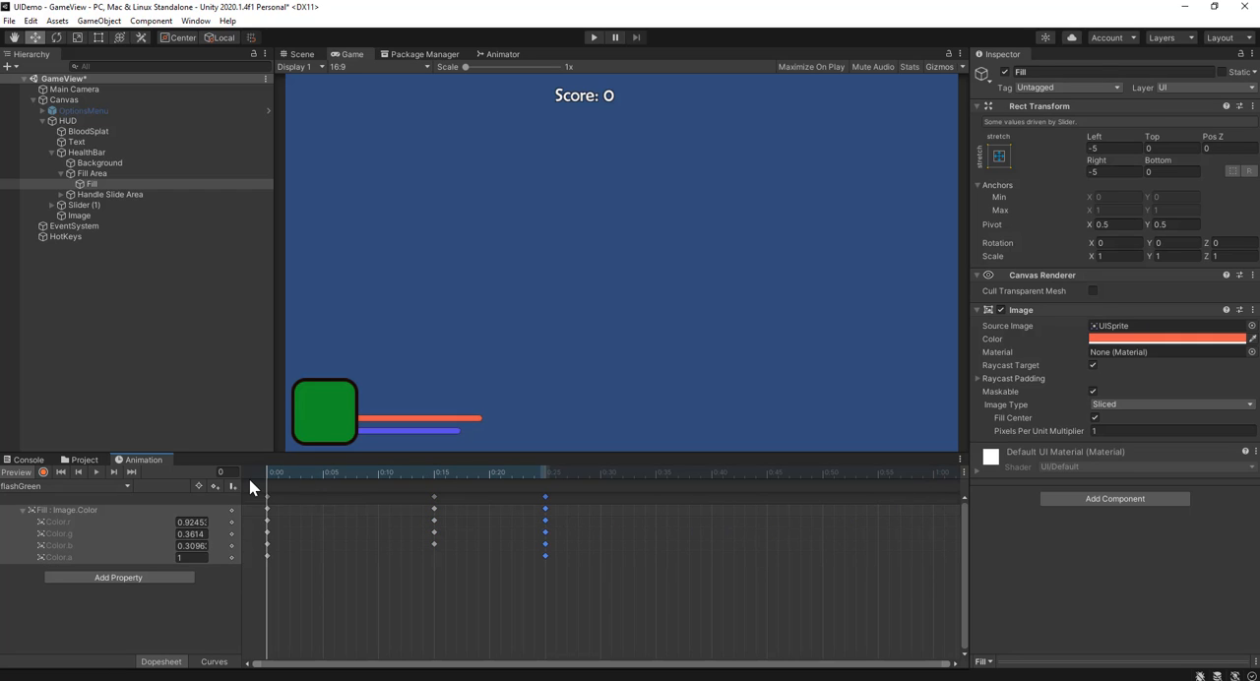
click(90, 471)
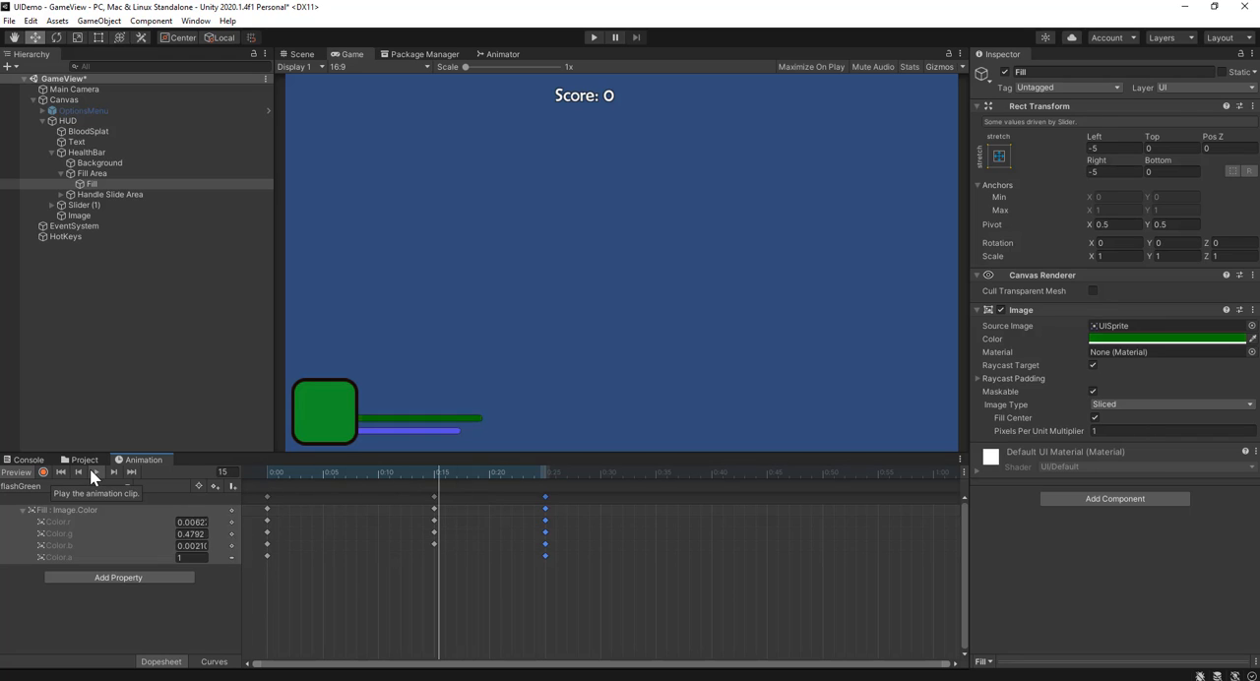
click(408, 624)
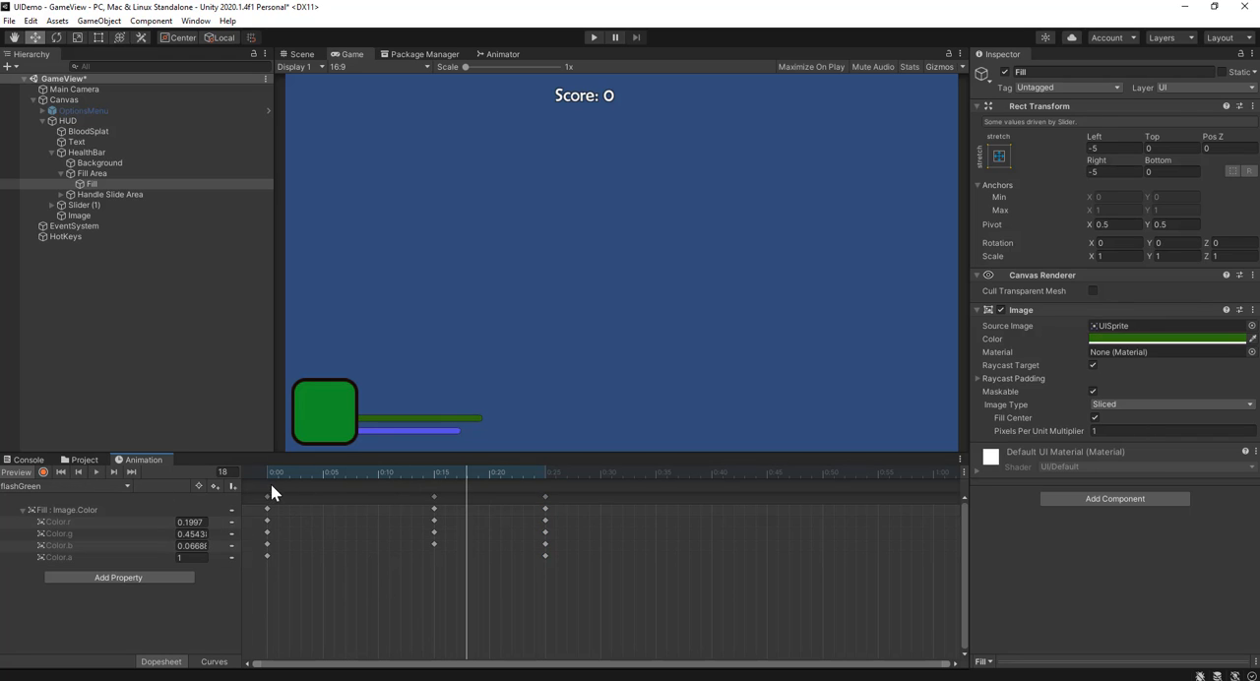
drag(267, 476, 252, 467)
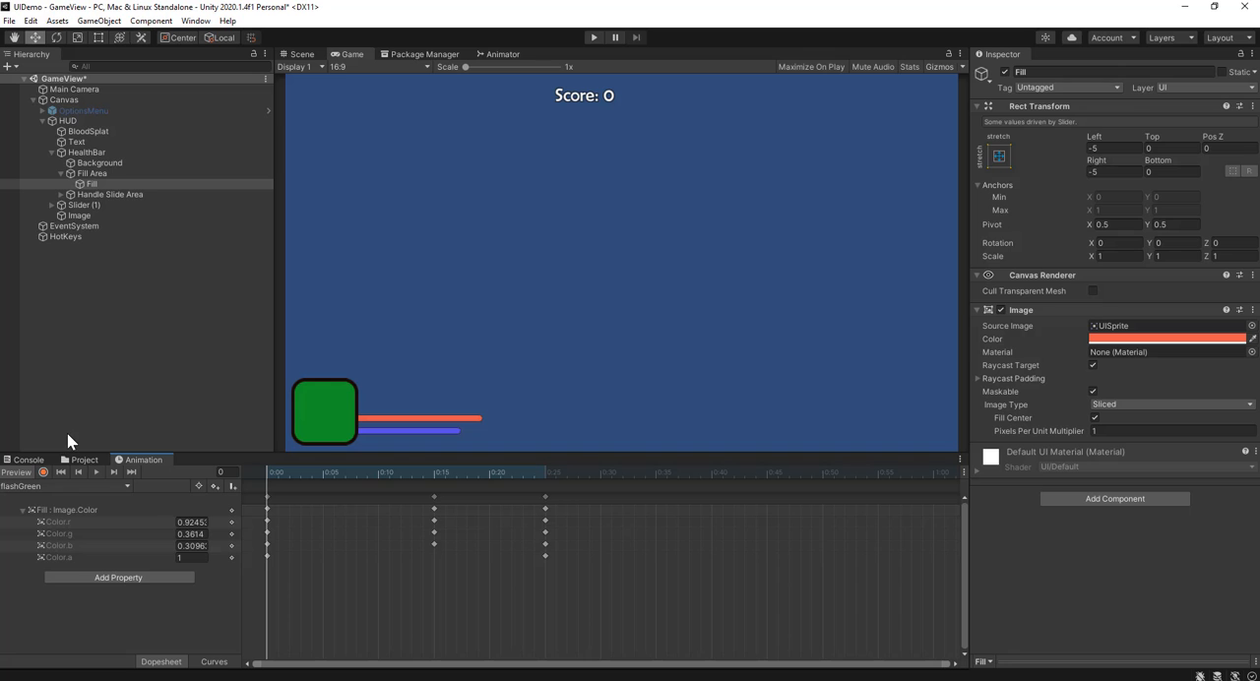
Step: In the hotkeys script, add healthBar.GetComponent<Animator>().SetTrigger("flash"); after the UpArrow block's health bar update, and save the file
click(78, 459)
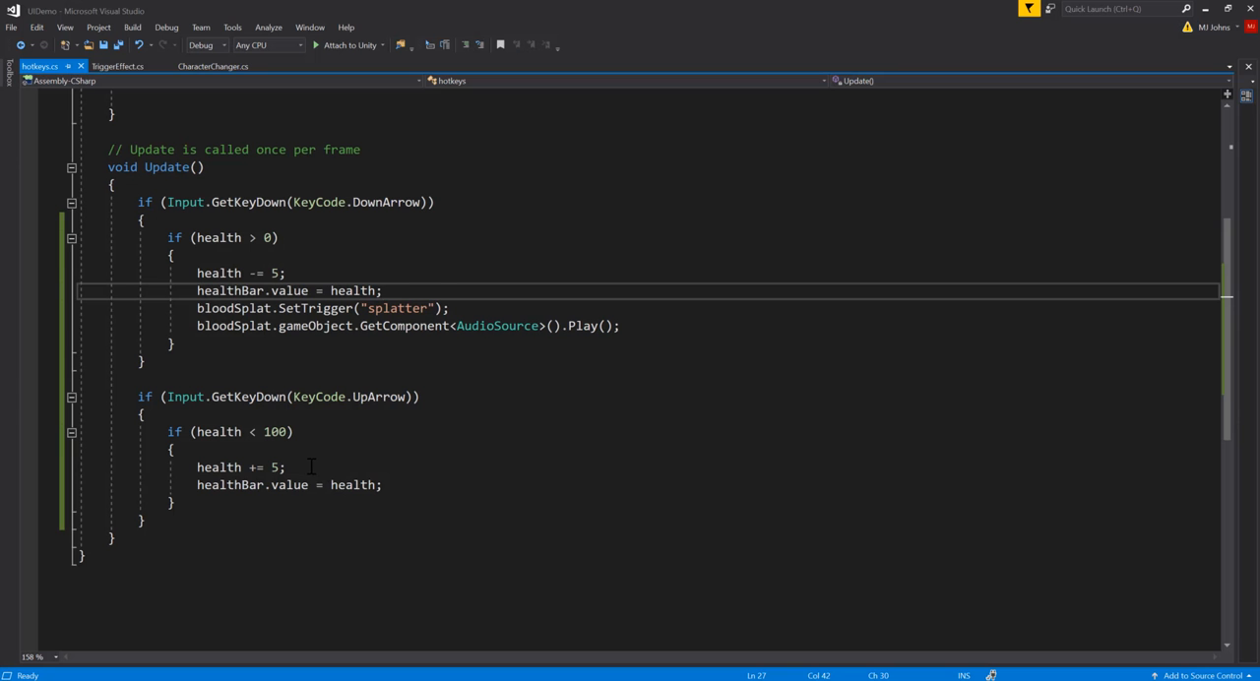
click(340, 467)
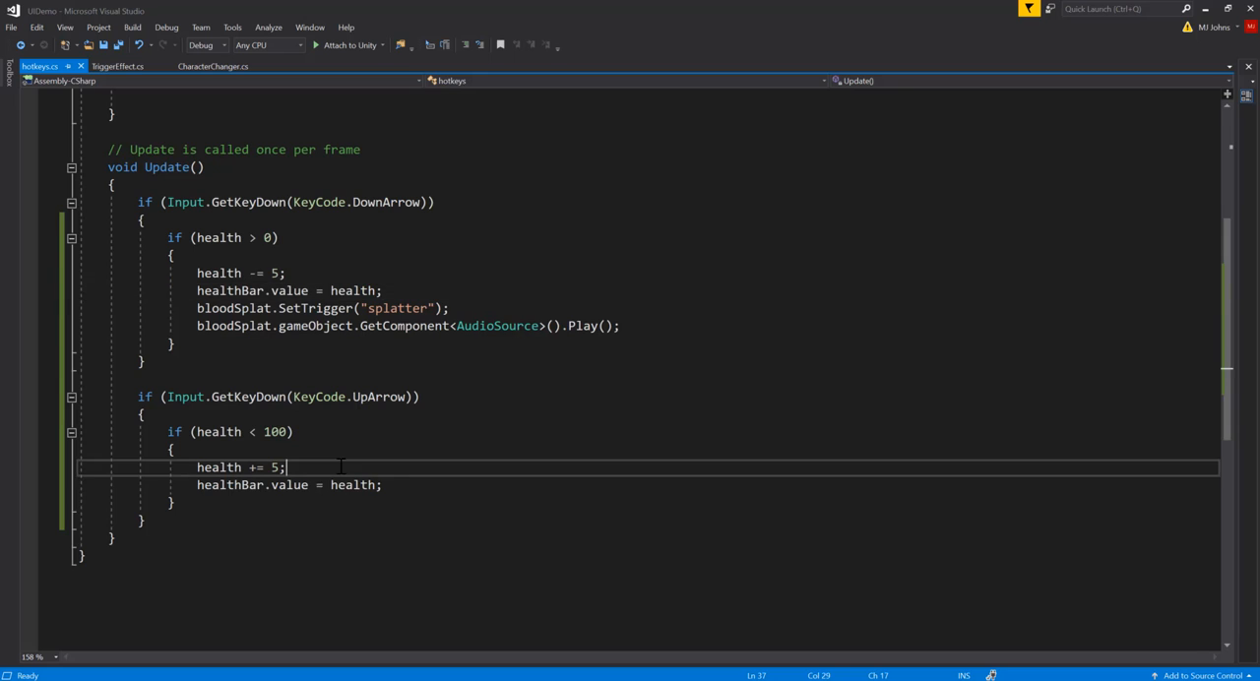
click(403, 487)
key(Return)
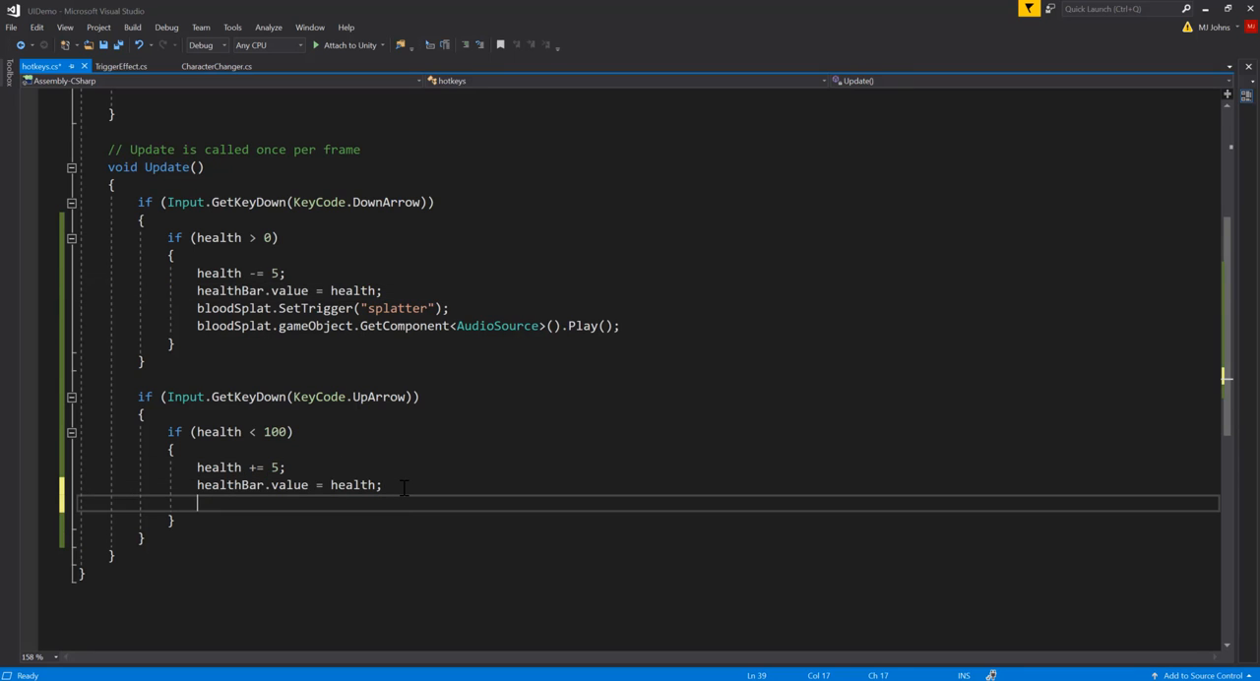
text(hea)
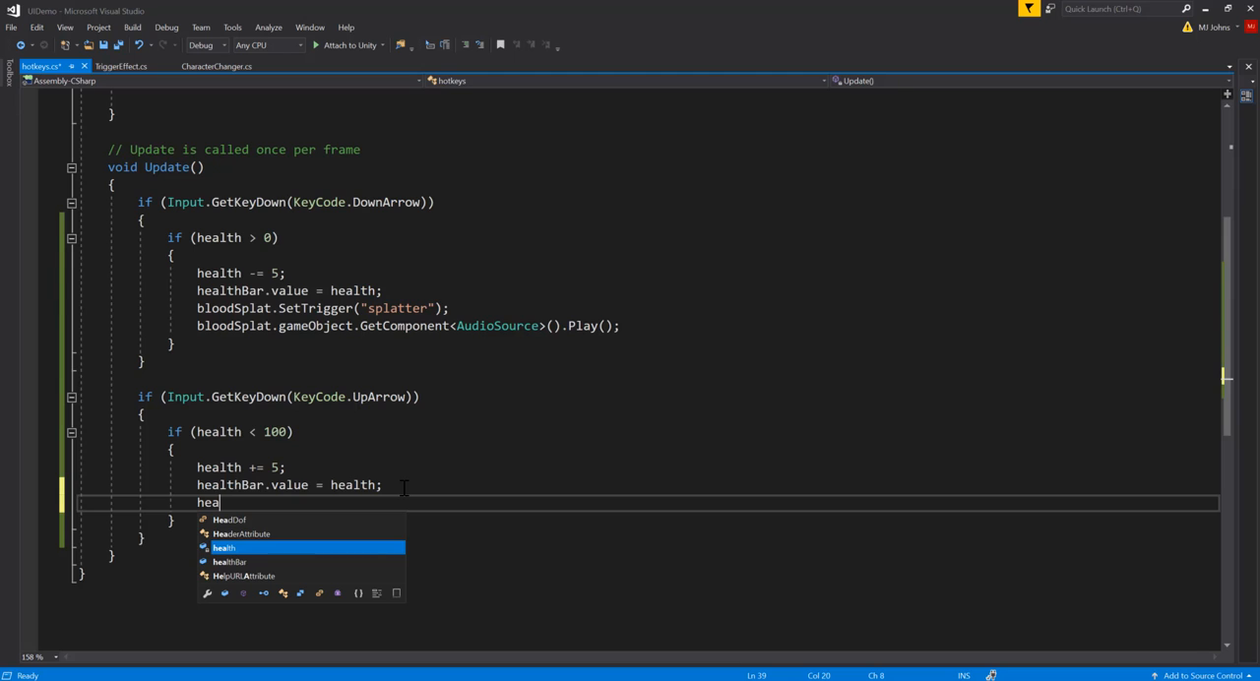
key(Down)
key(Tab)
text(.getC)
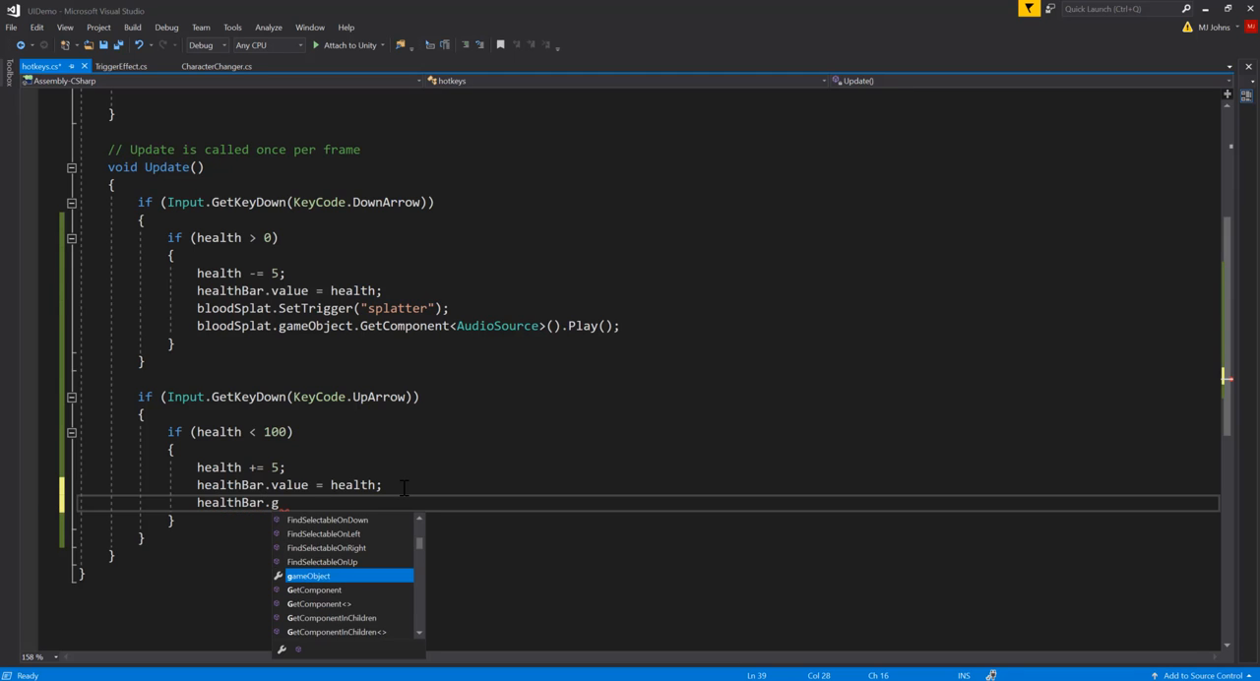
key(Tab)
text(<anim)
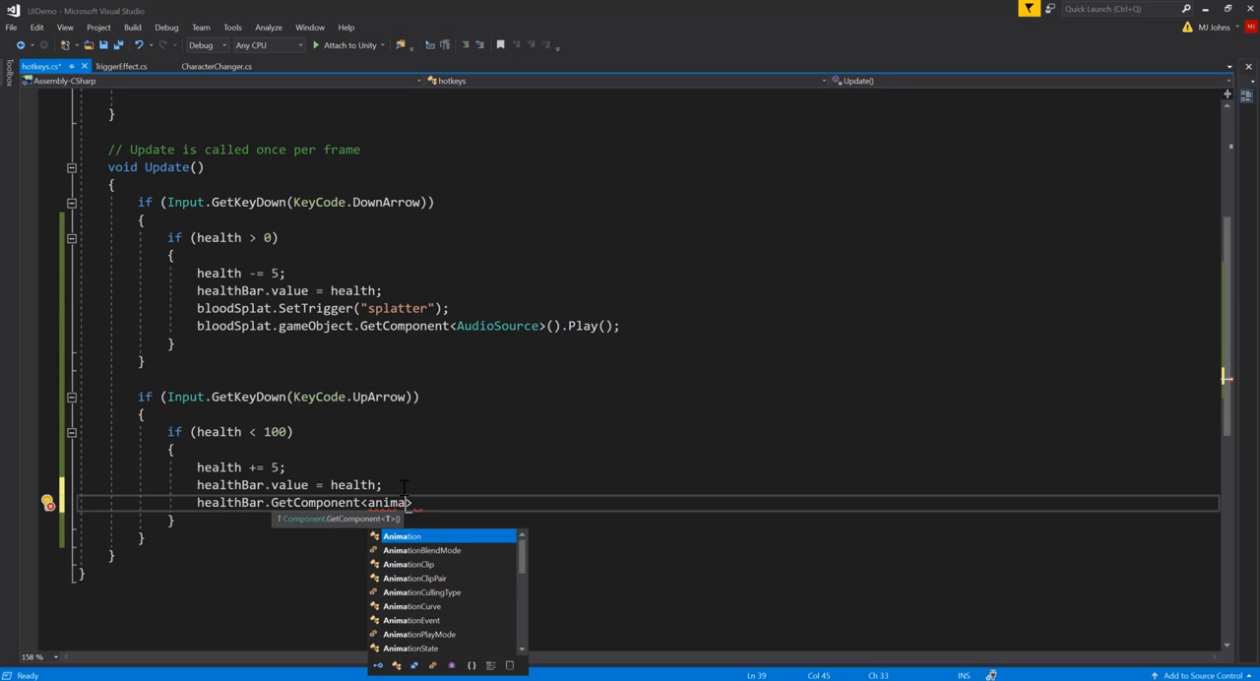
text(ato)
key(Tab)
text(>().s)
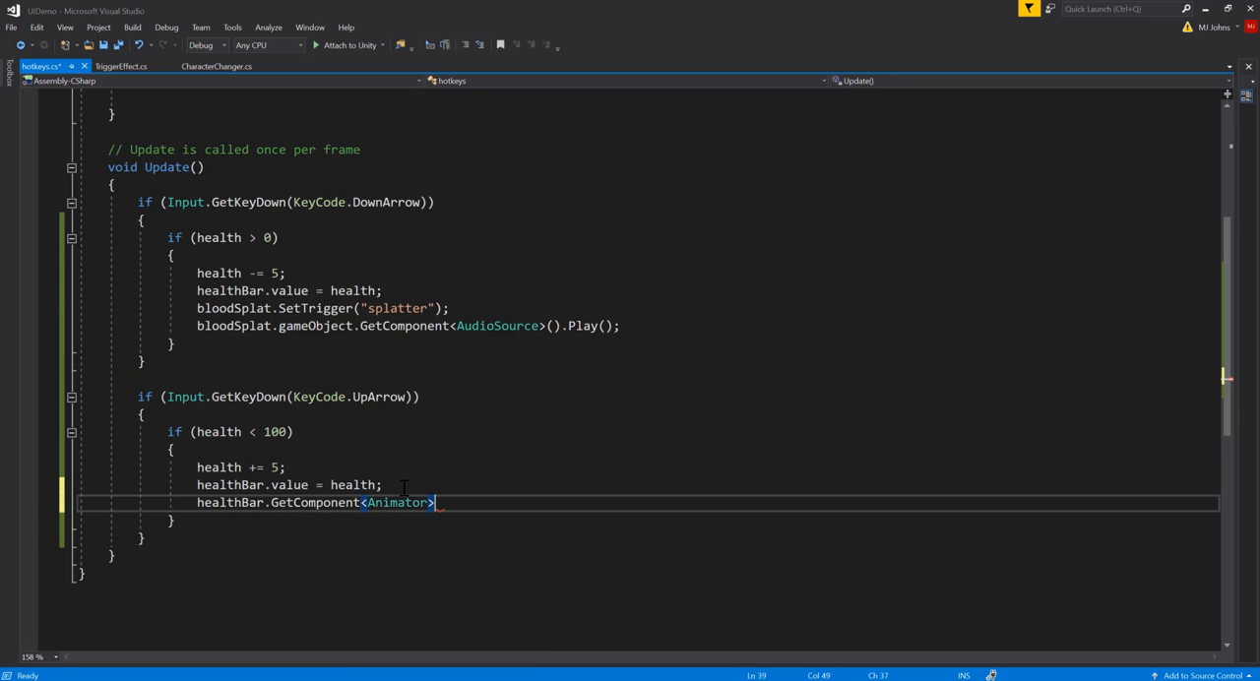
text(ett)
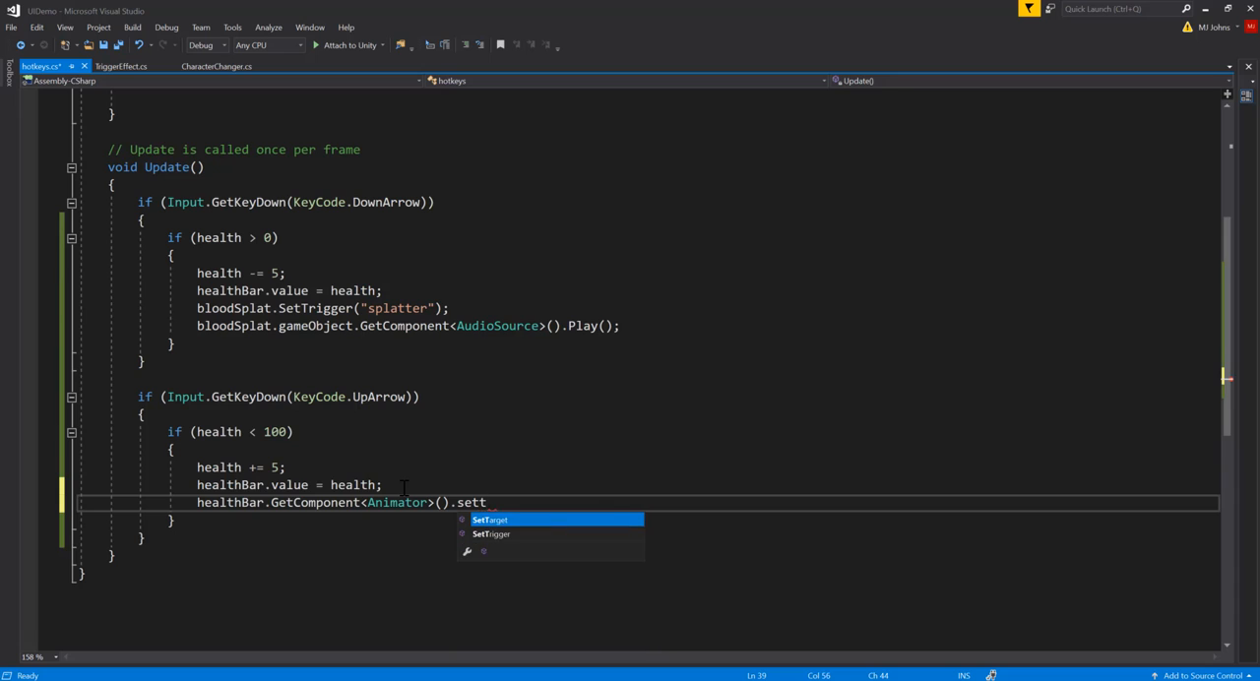
text(r)
key(Tab)
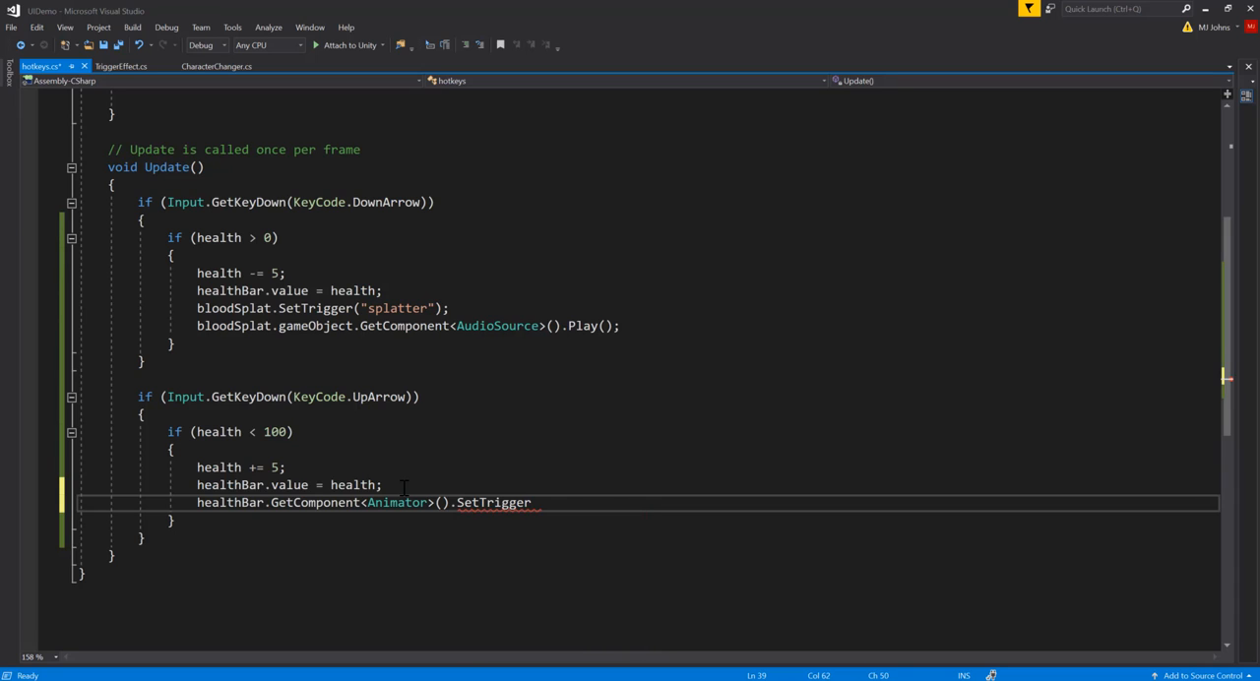
text((")
text(flash)
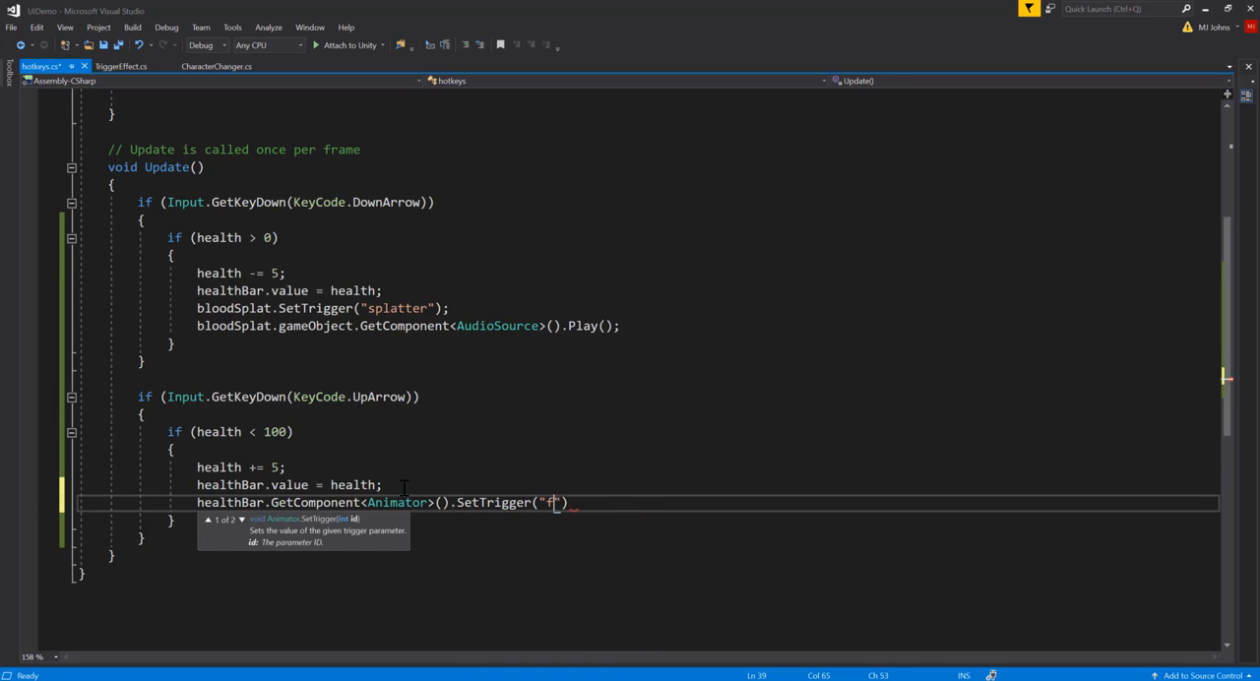
text(");)
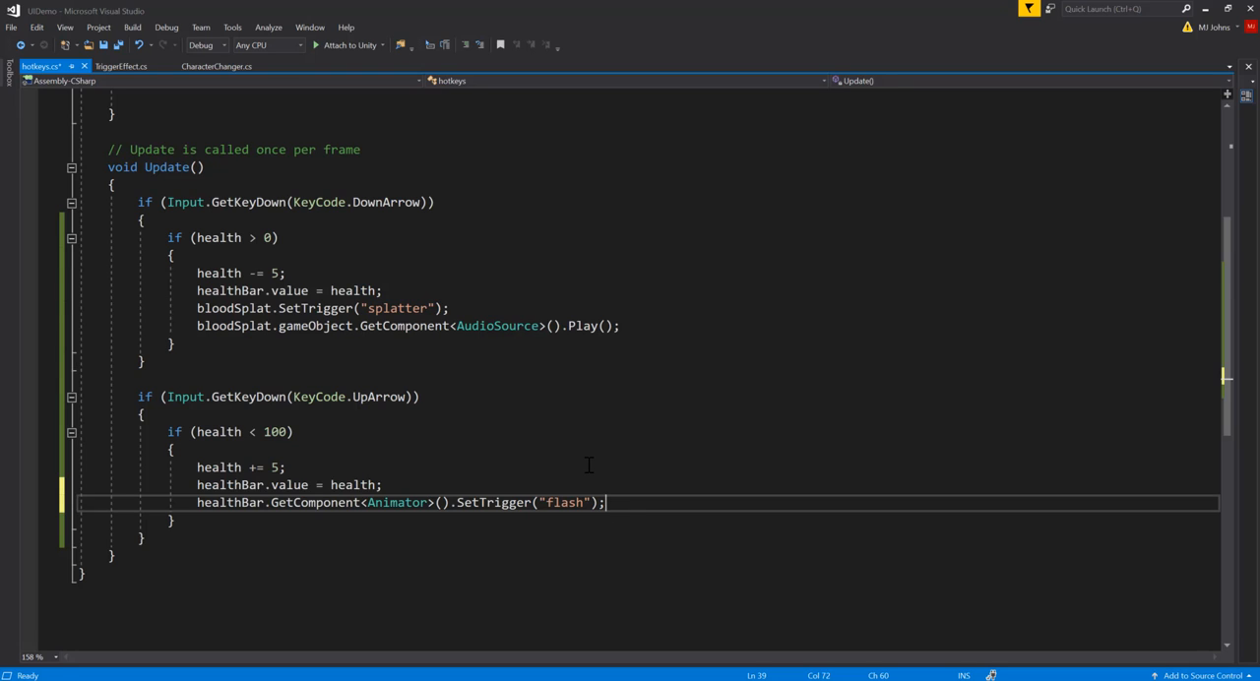
key(ctrl+s)
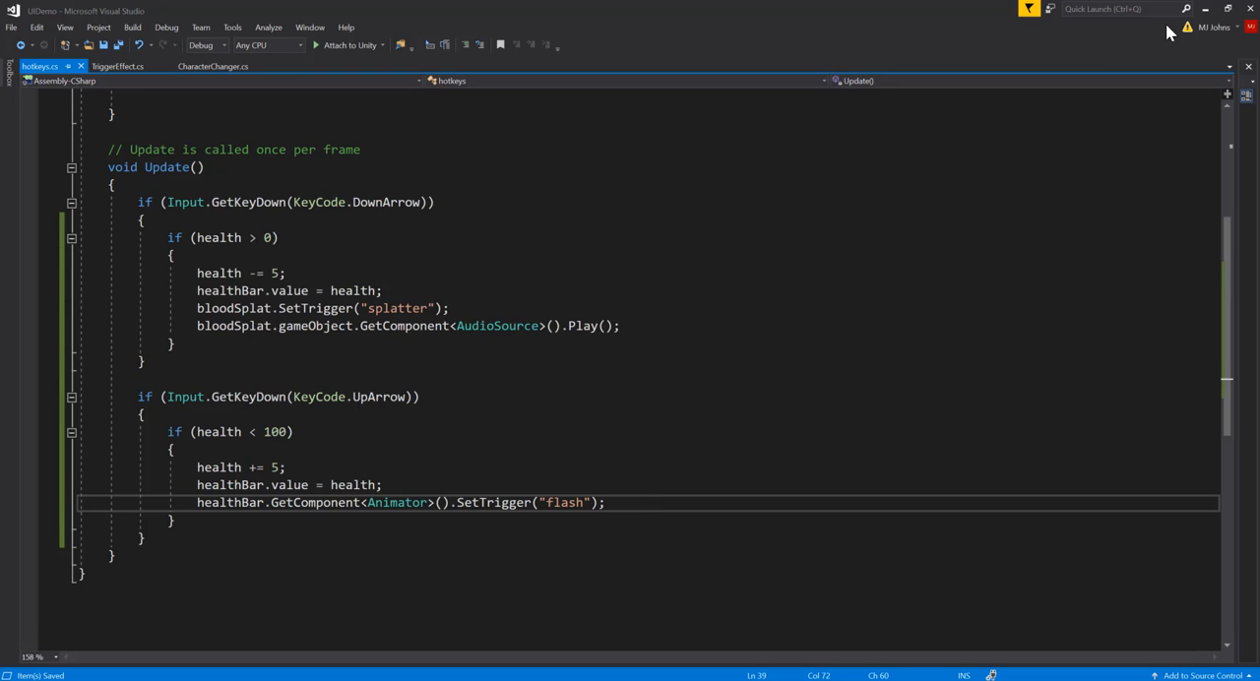
Step: Switch back to Unity and run the game to check the health bar's green flash, ending play mode when finished
click(1205, 9)
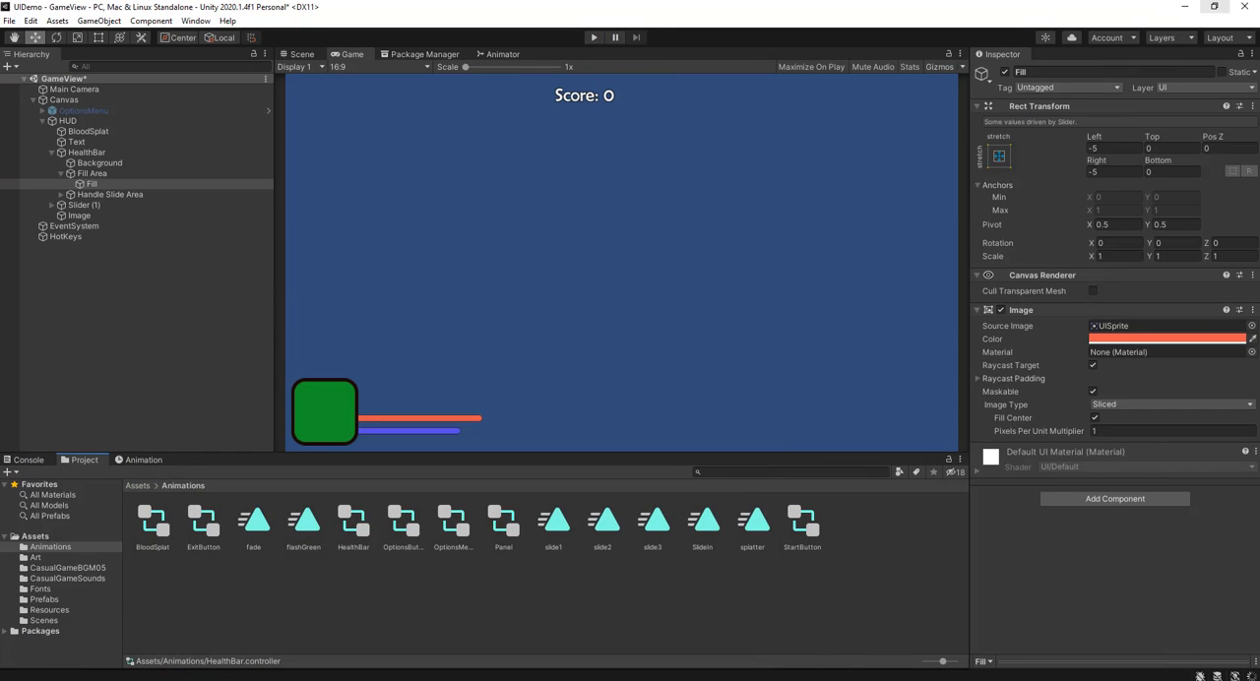
click(594, 38)
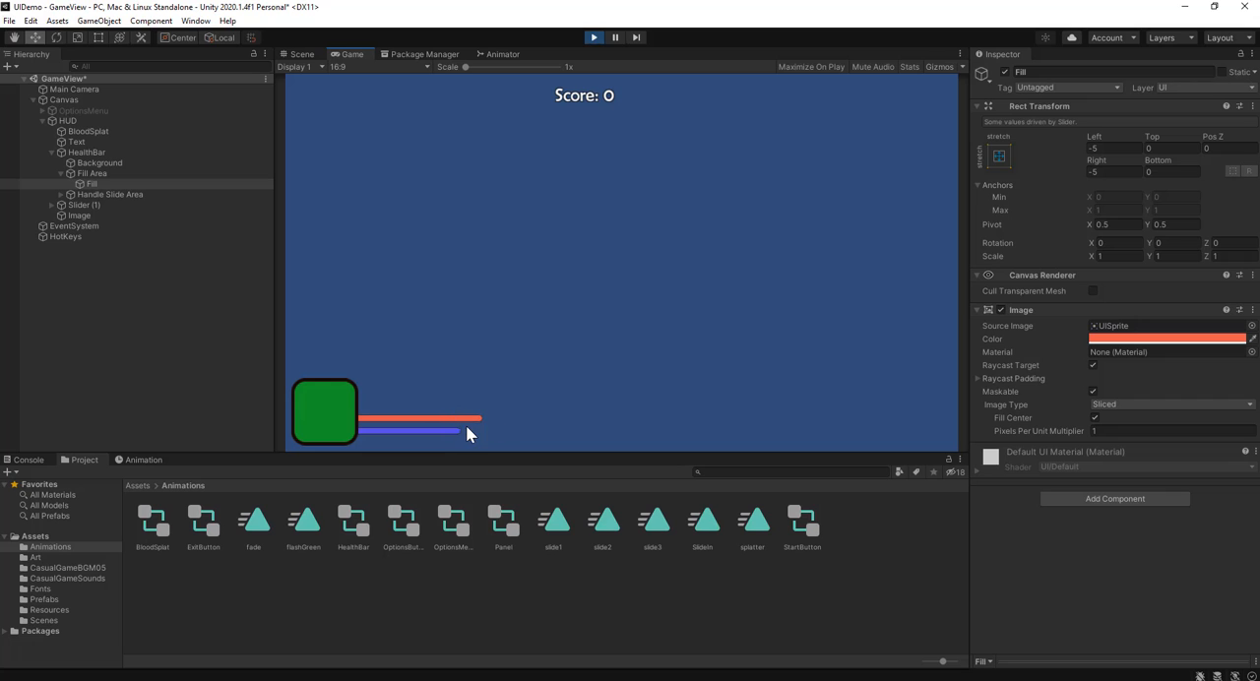
click(594, 38)
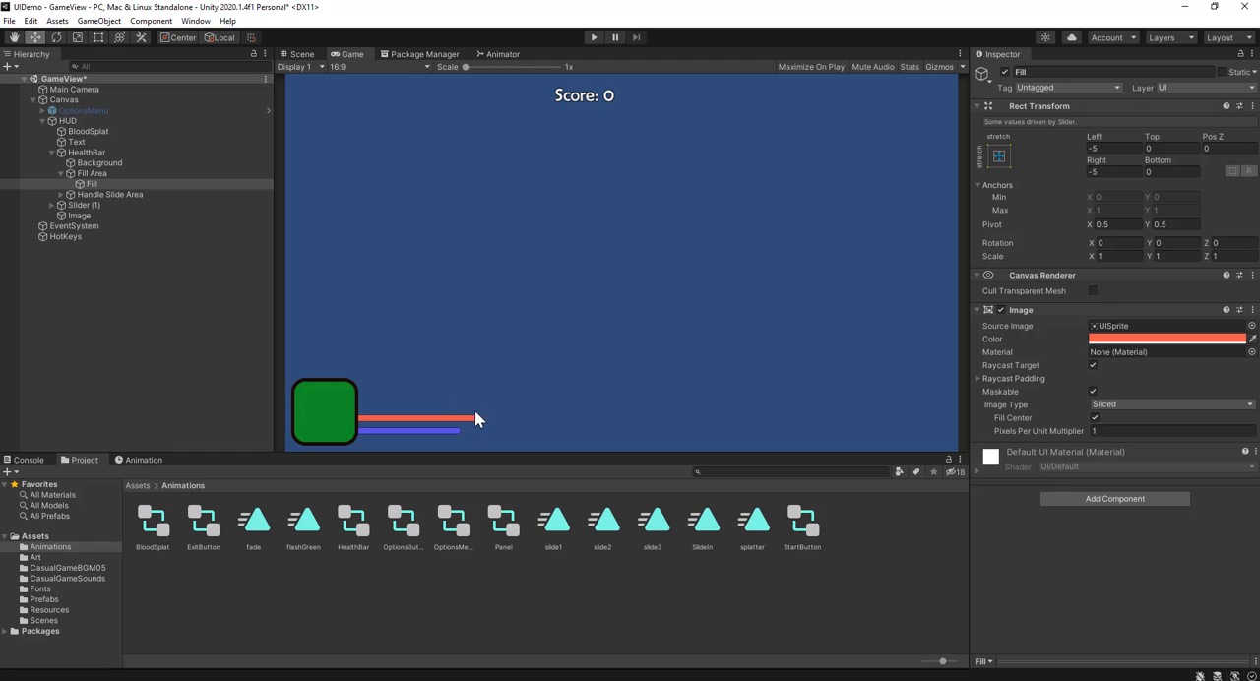
Step: Create a UI Text object in the scene and make it a child of HUD
click(298, 54)
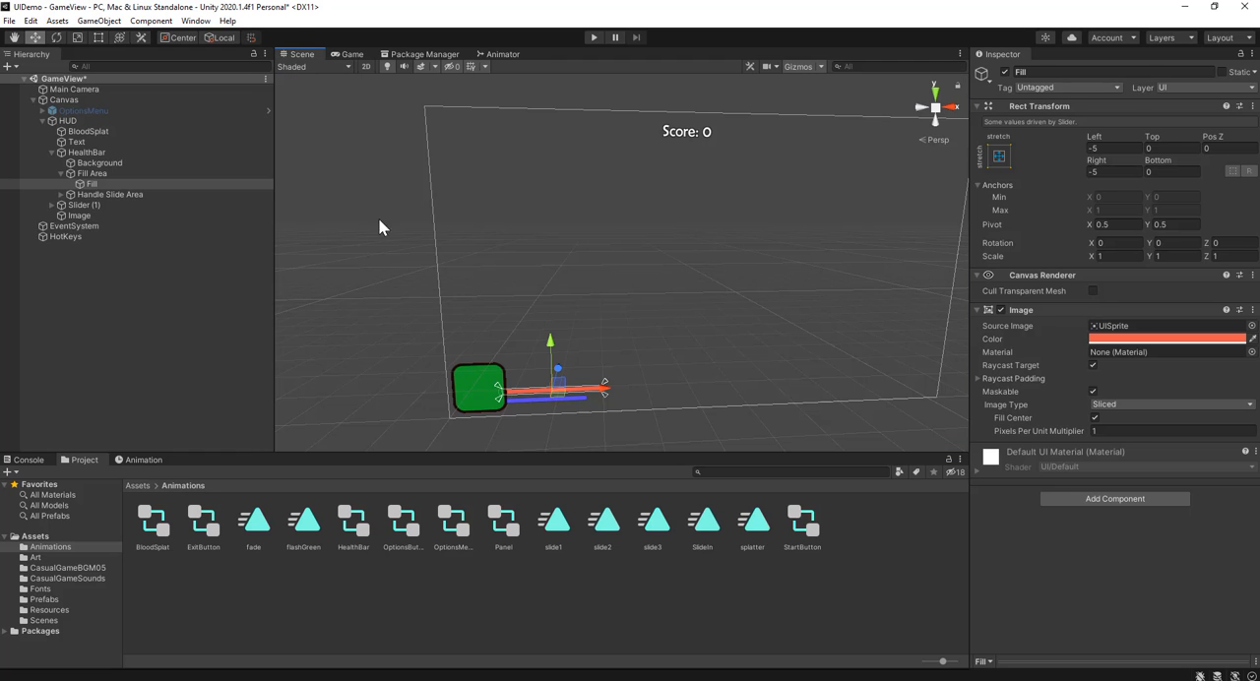
scroll(640, 383, up, 5)
middle_drag(639, 383, 618, 260)
scroll(618, 260, up, 4)
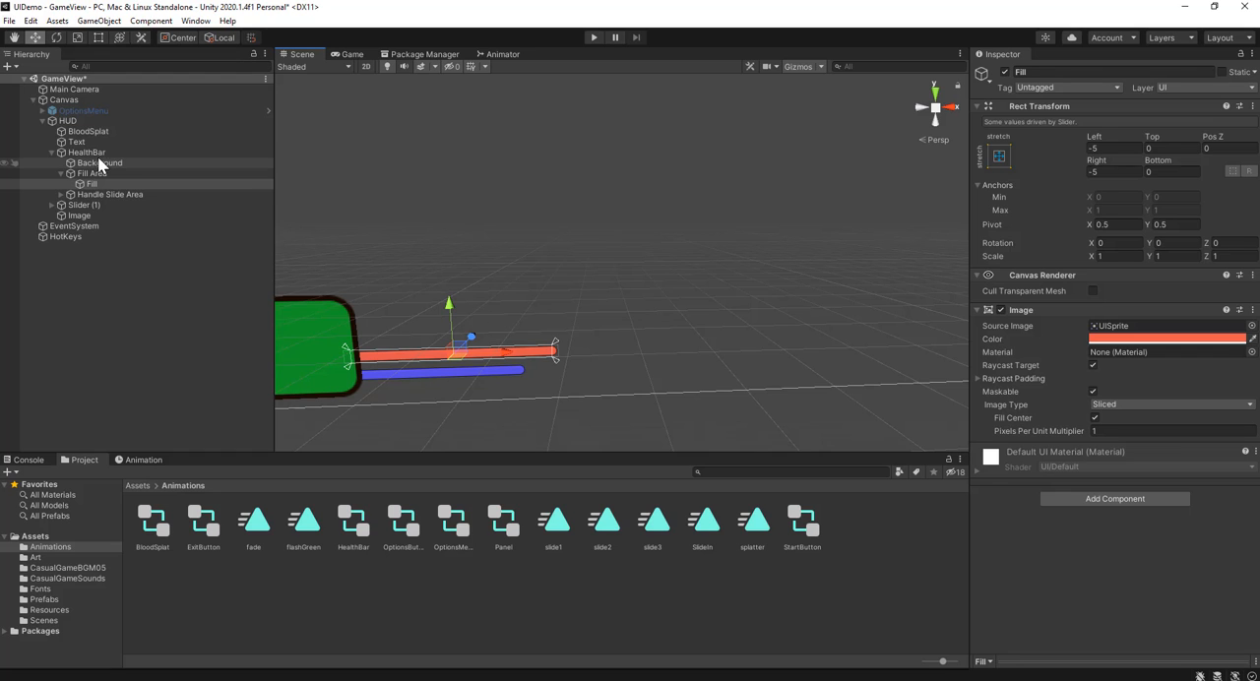
click(114, 120)
click(98, 21)
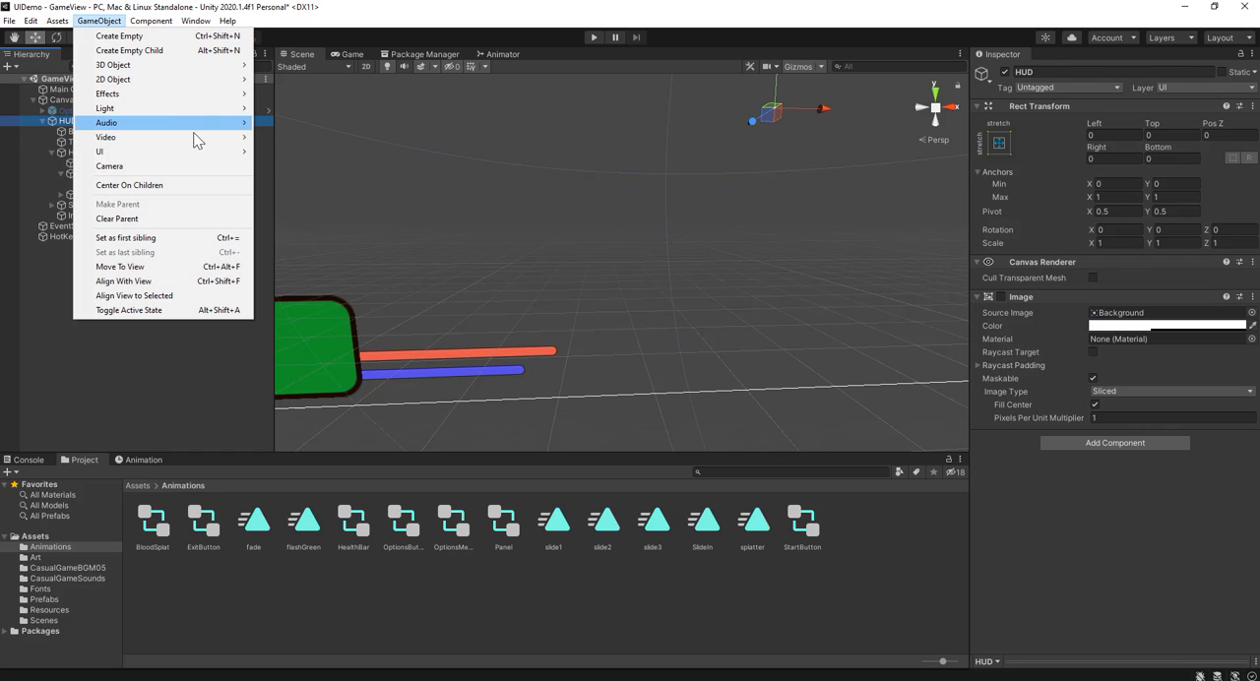
mouse_move(233, 159)
click(287, 152)
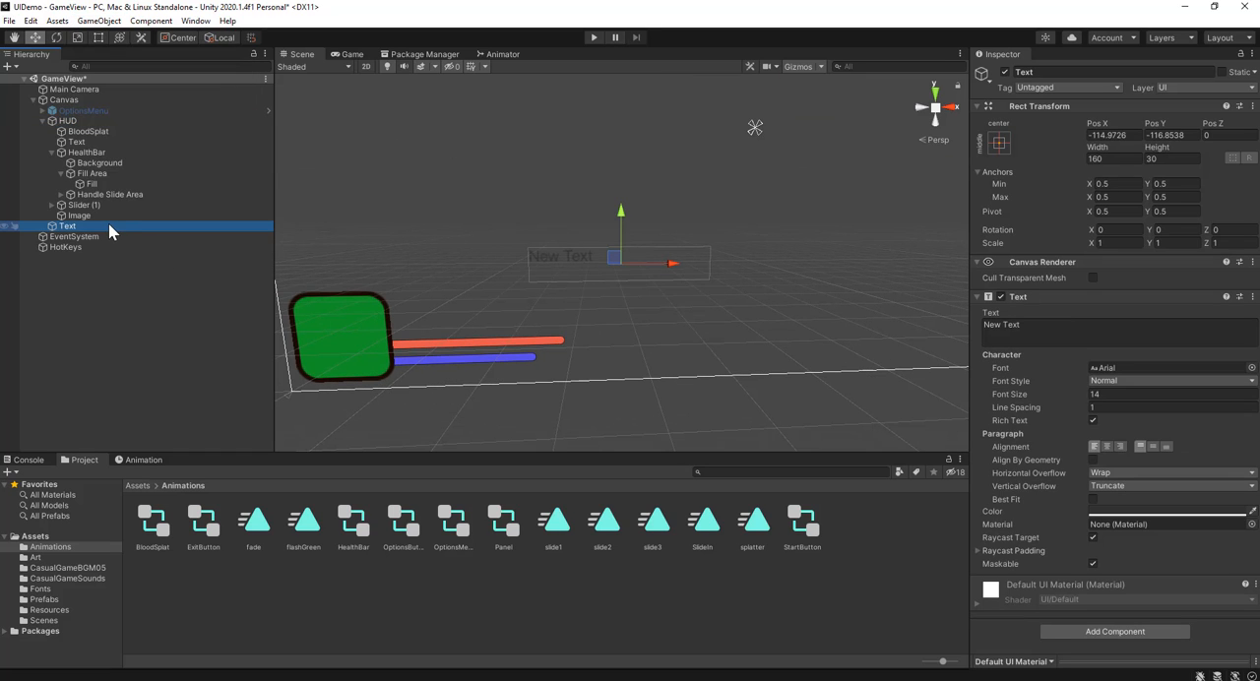
drag(109, 231, 93, 121)
Step: Move the new text near the far end of the health bar, to about X -146, Y -175.6, and anchor it bottom left
drag(655, 264, 604, 271)
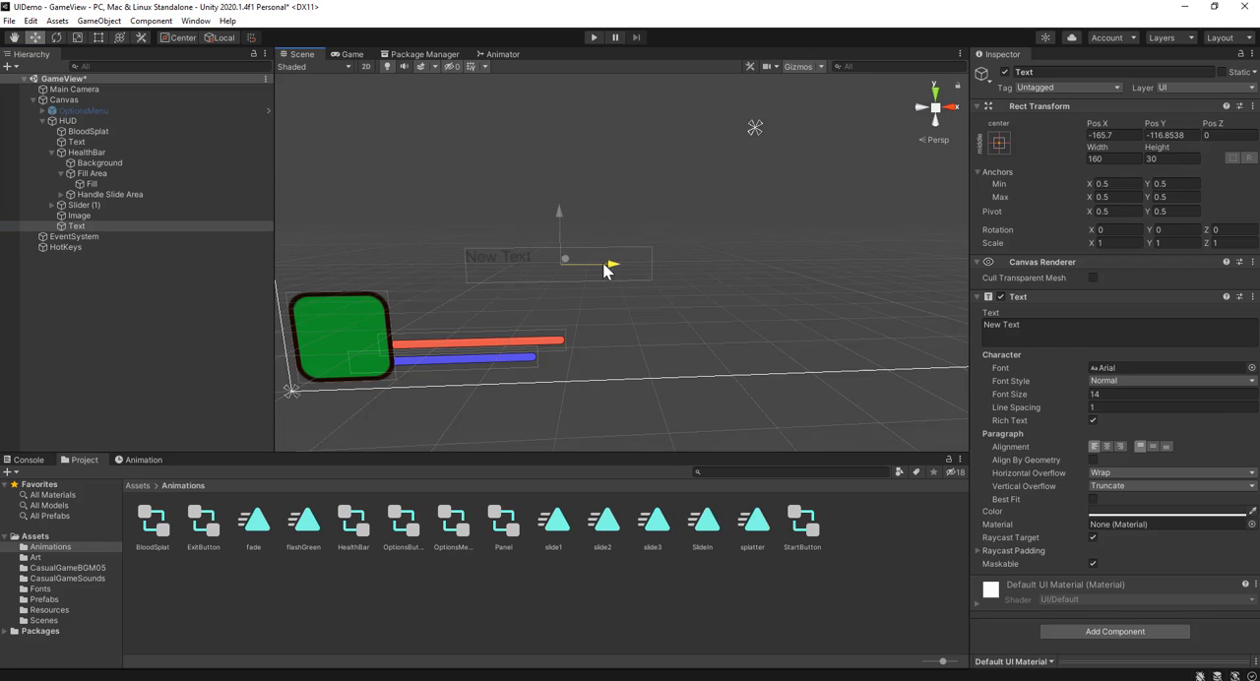
drag(561, 222, 560, 284)
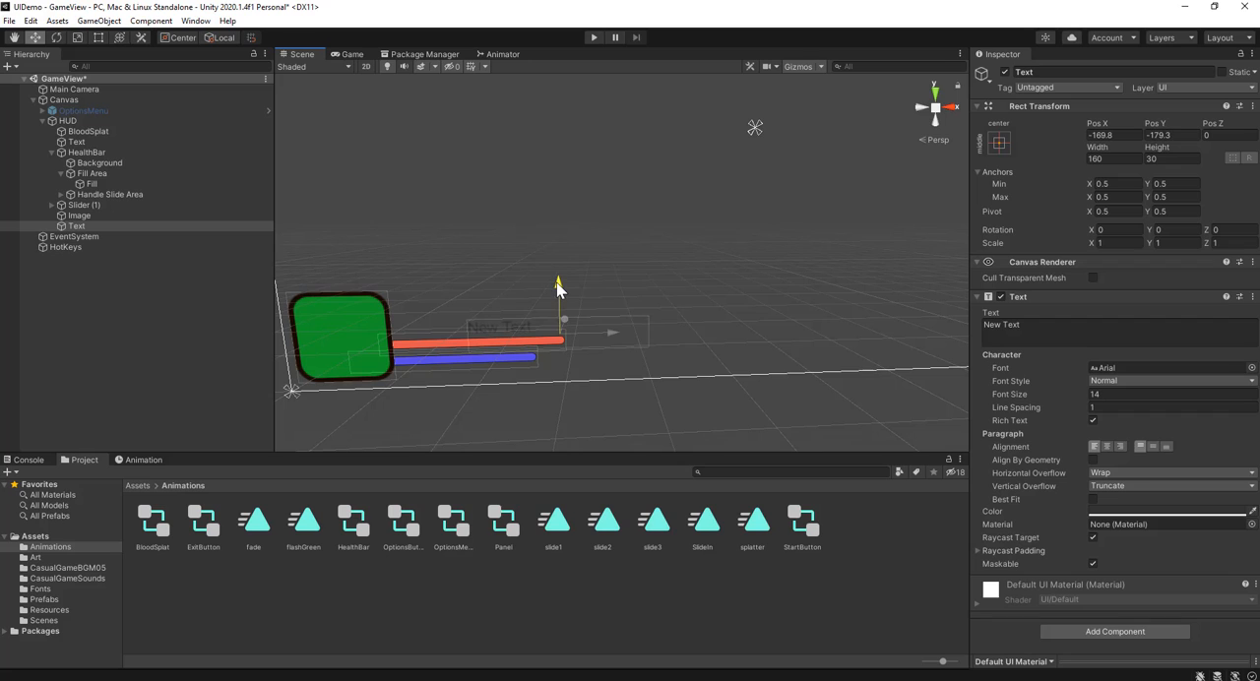
drag(612, 329, 641, 329)
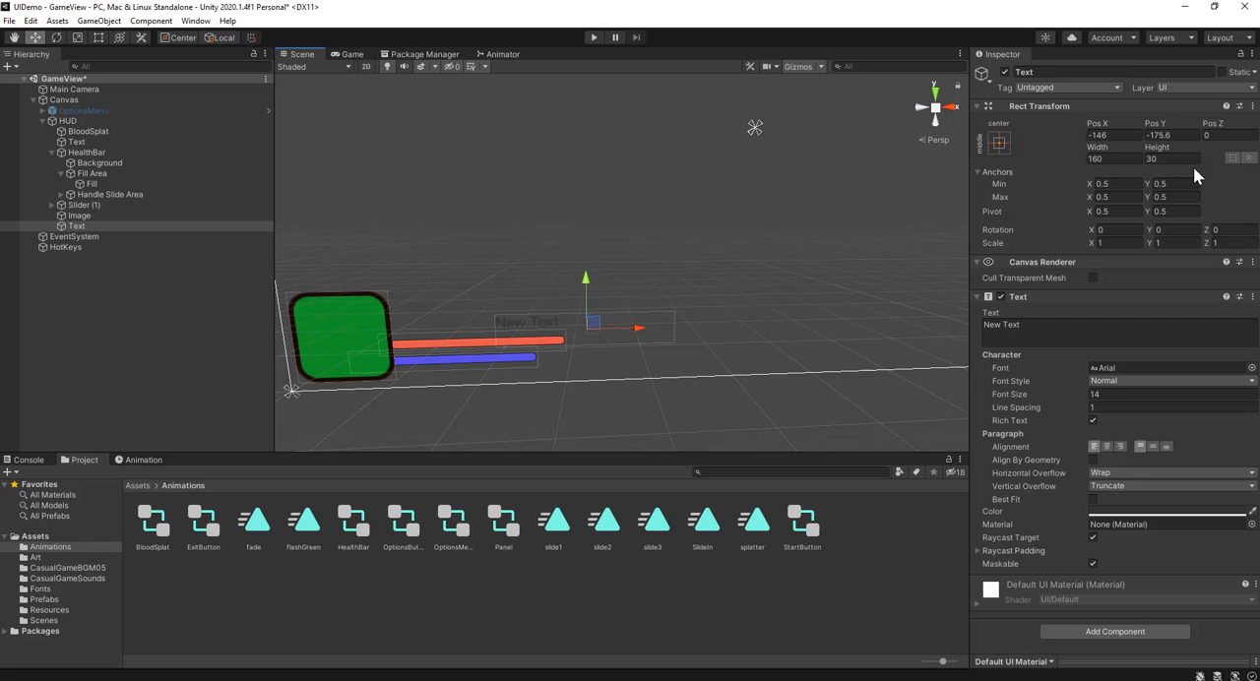
click(1000, 144)
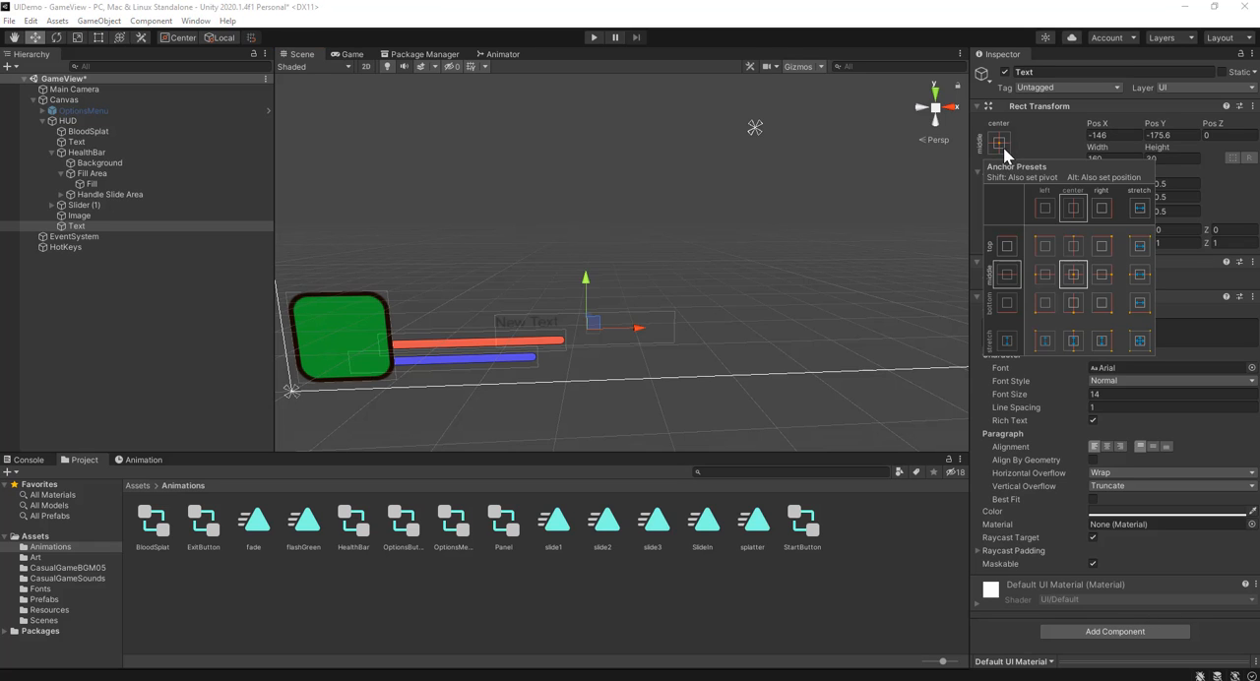
click(1046, 303)
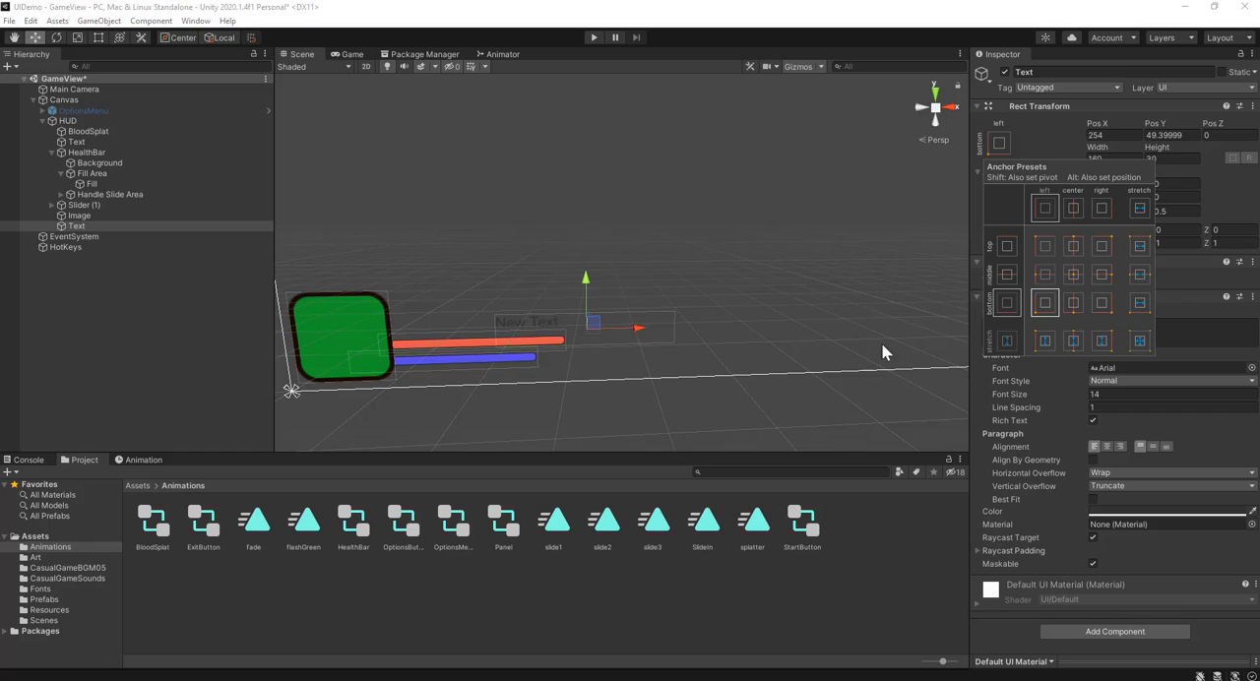
Step: Color the new text green (hex 15C800) and change its content to +5
click(1141, 512)
drag(1157, 407, 1153, 407)
drag(1195, 450, 1218, 456)
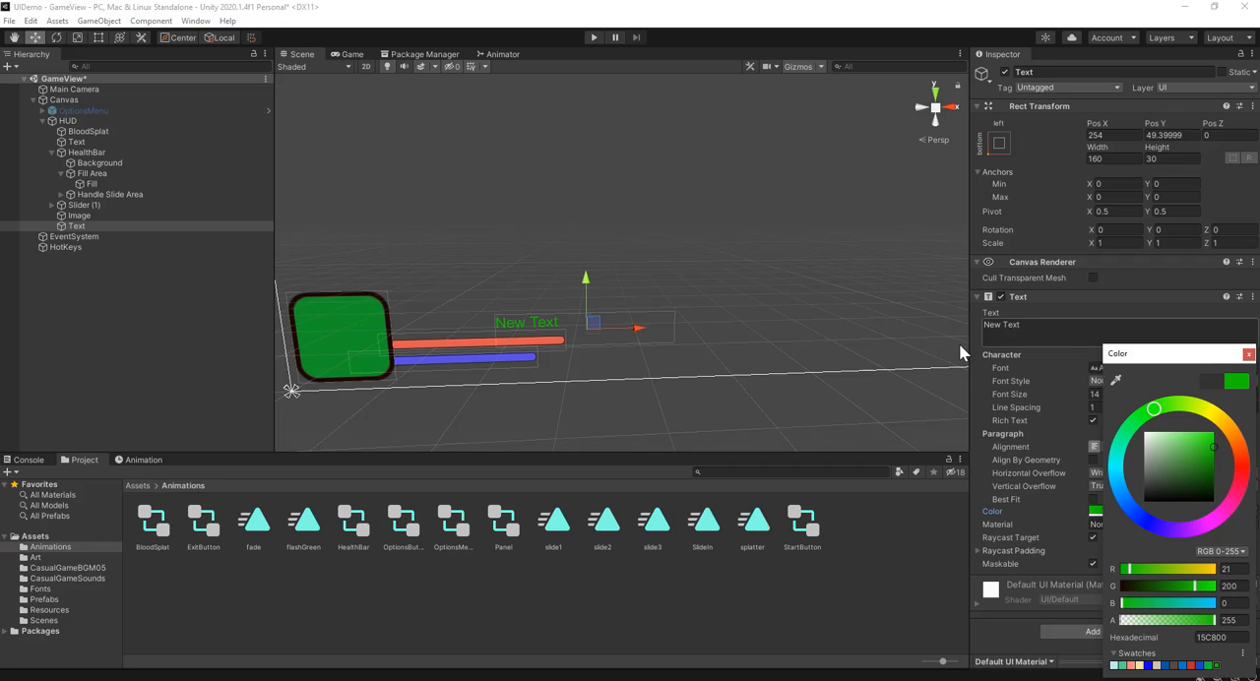
click(1037, 325)
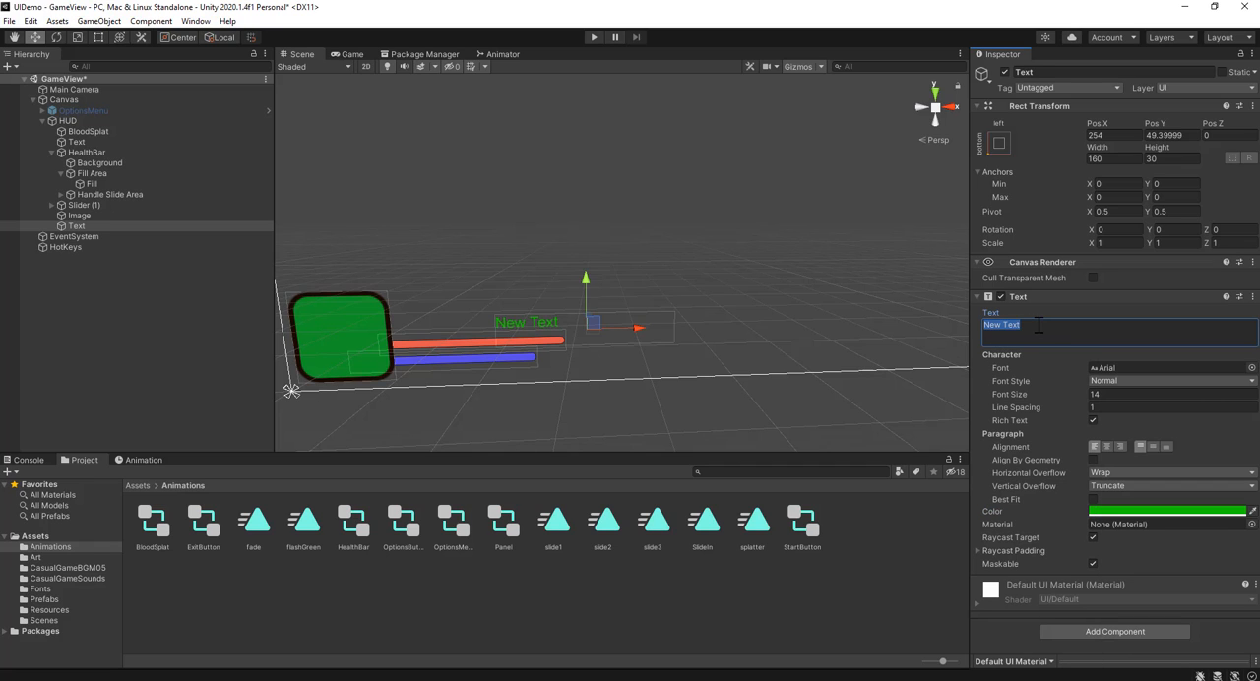
text(+5)
Step: Set the +5 text's width to 30, shift it to about X 229 above the health bar's end, and check it in the game view
click(1114, 160)
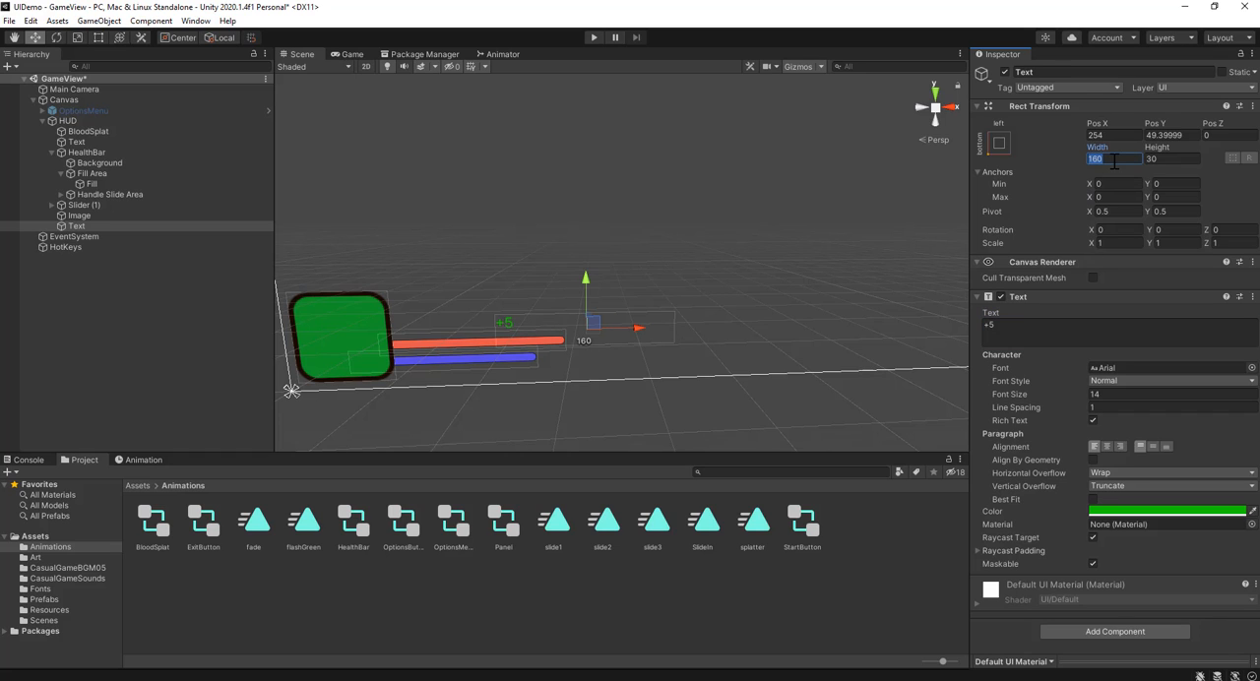
text(30)
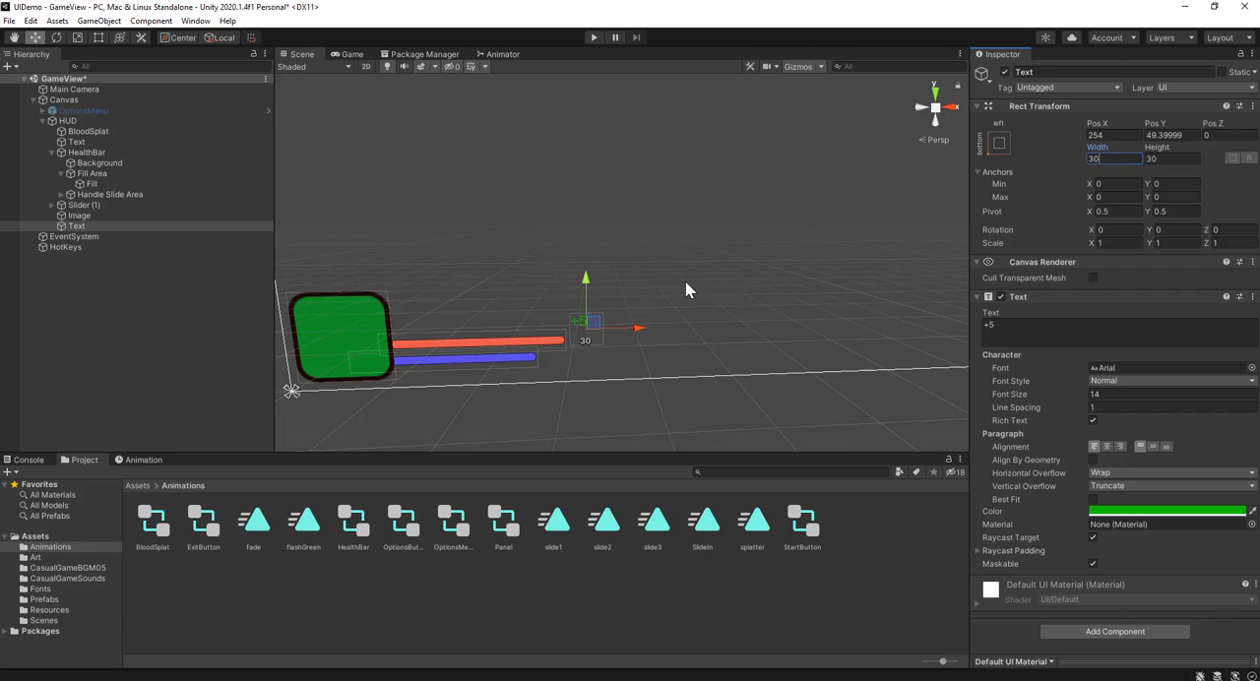
drag(634, 329, 606, 336)
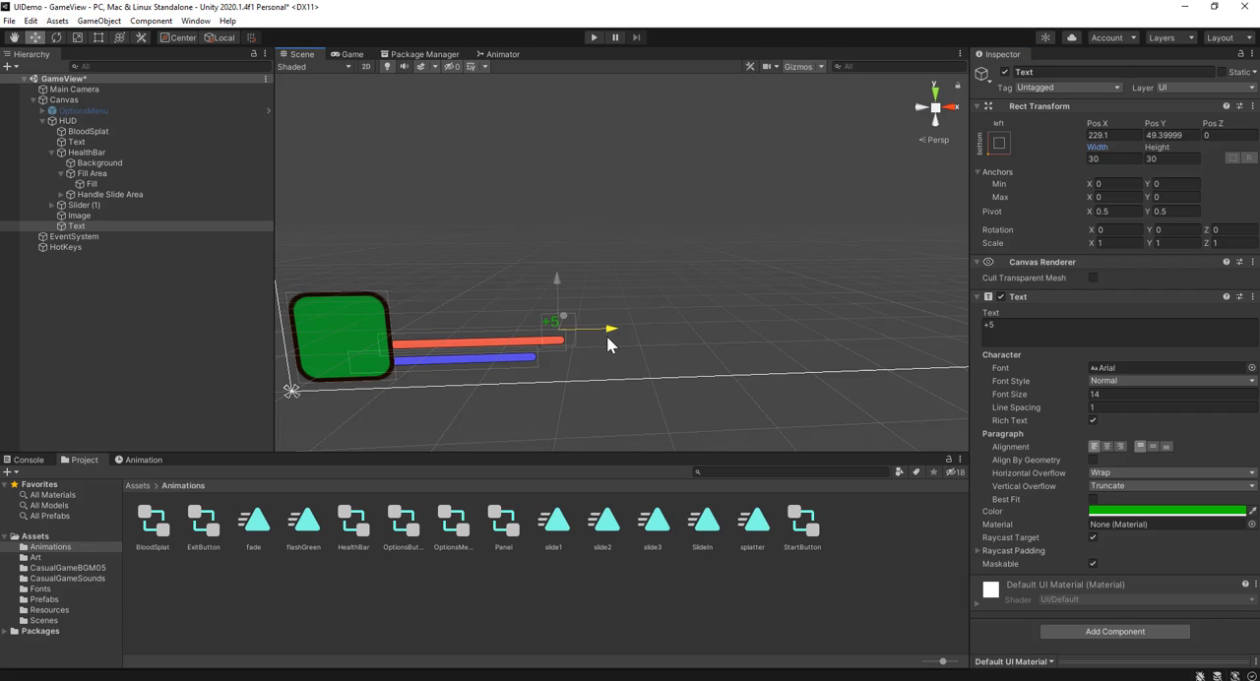
click(352, 54)
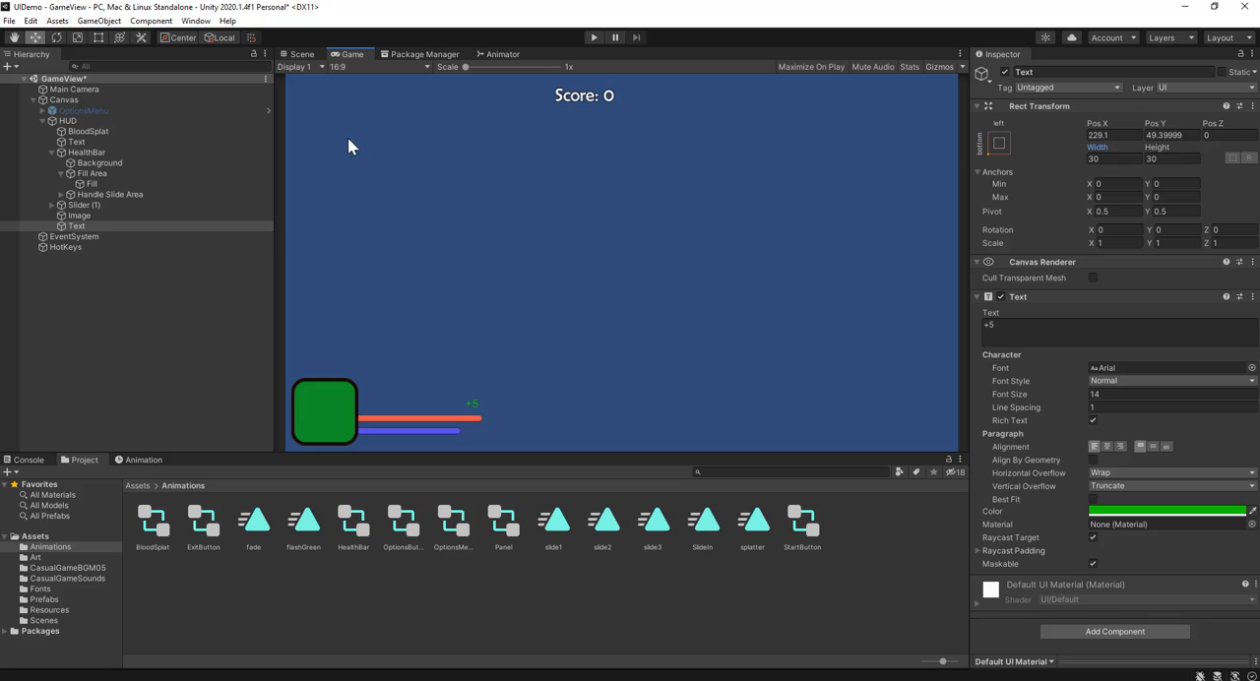
Step: Create a new animation clip named plusFive in the Animations folder
click(302, 54)
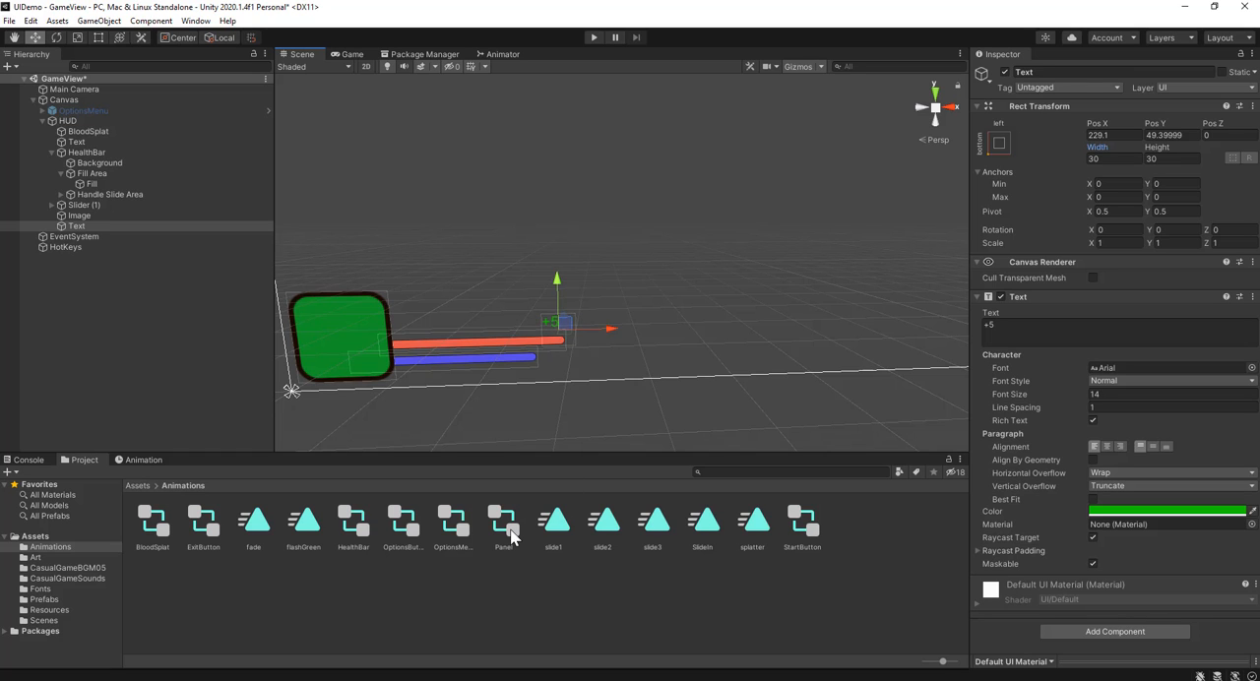
right_click(312, 636)
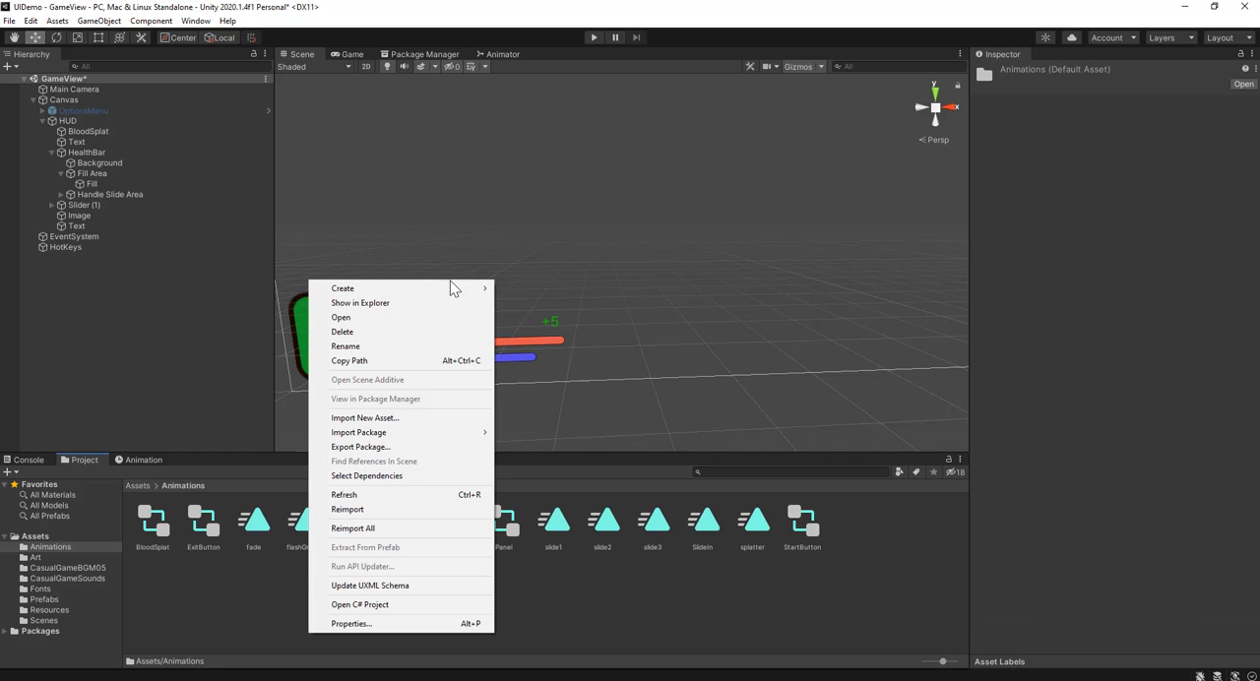
mouse_move(456, 288)
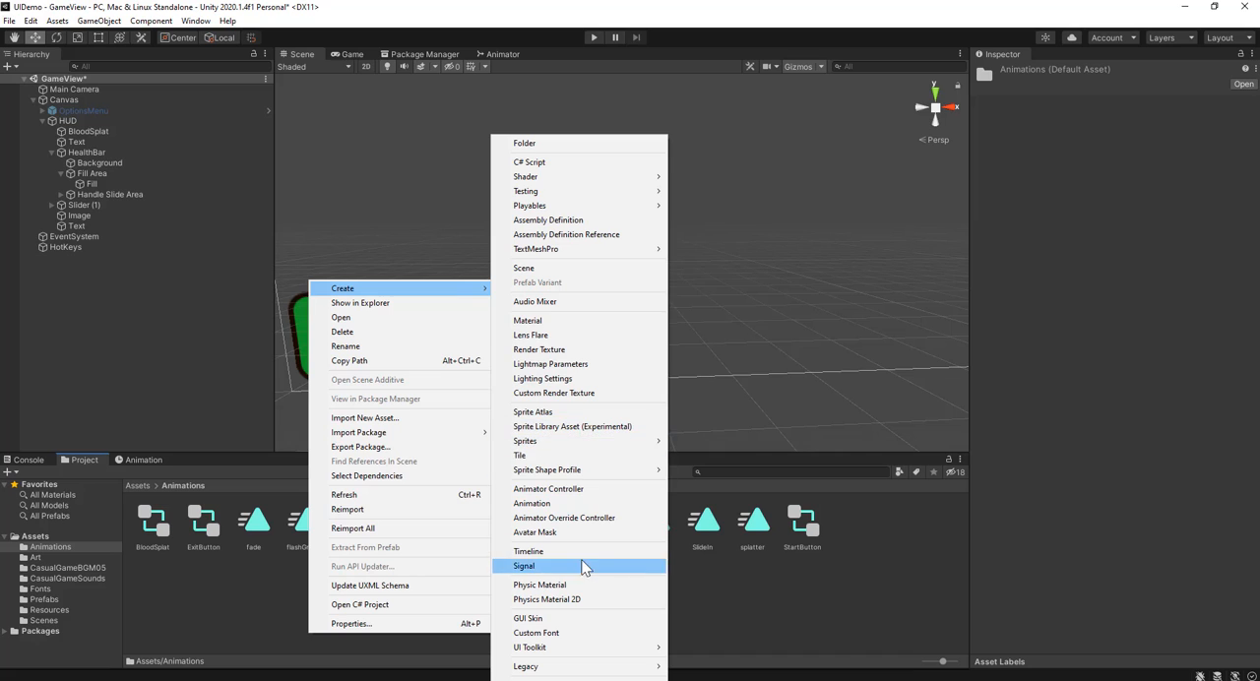
click(582, 502)
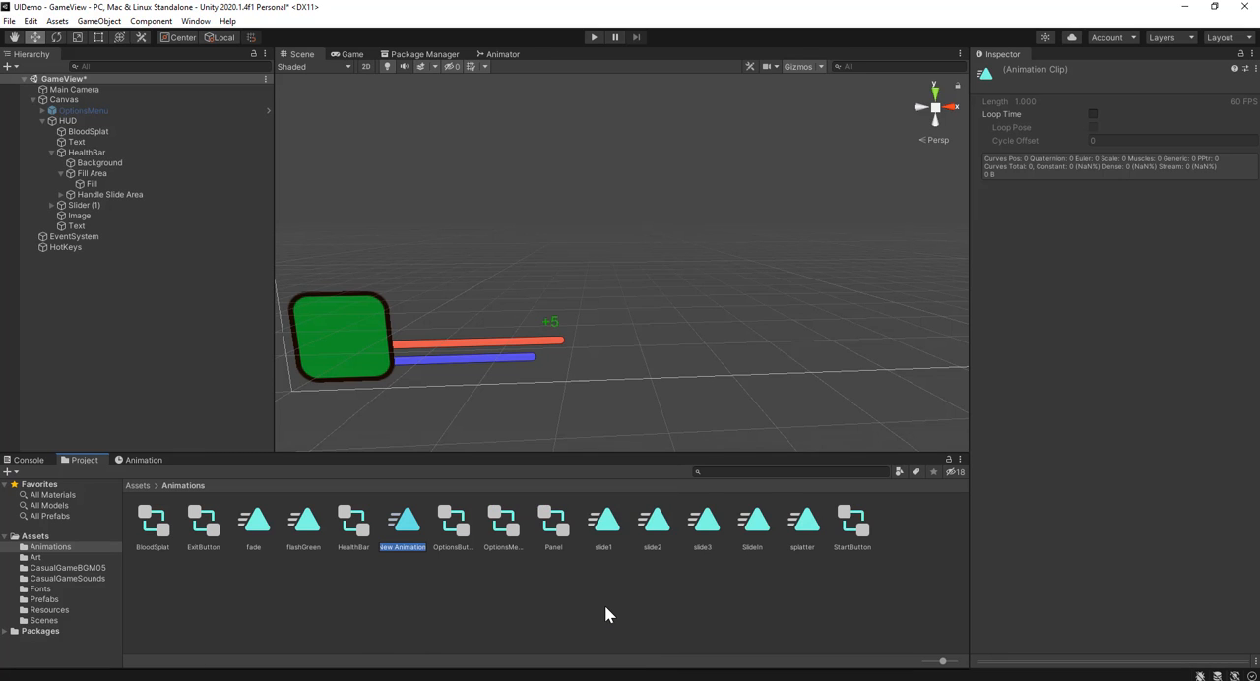
text(plusFive)
key(Return)
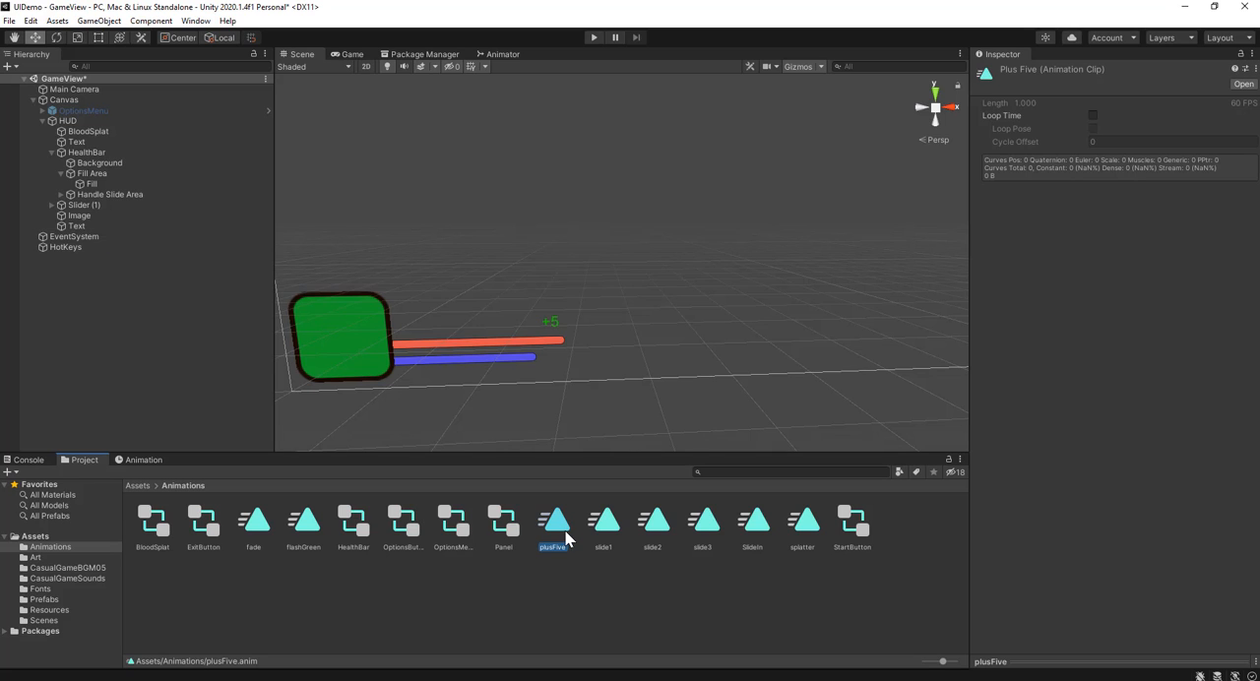
Step: Attach the plusFive clip to the +5 text object and add its Text color as an animated property
drag(565, 531, 88, 225)
click(88, 225)
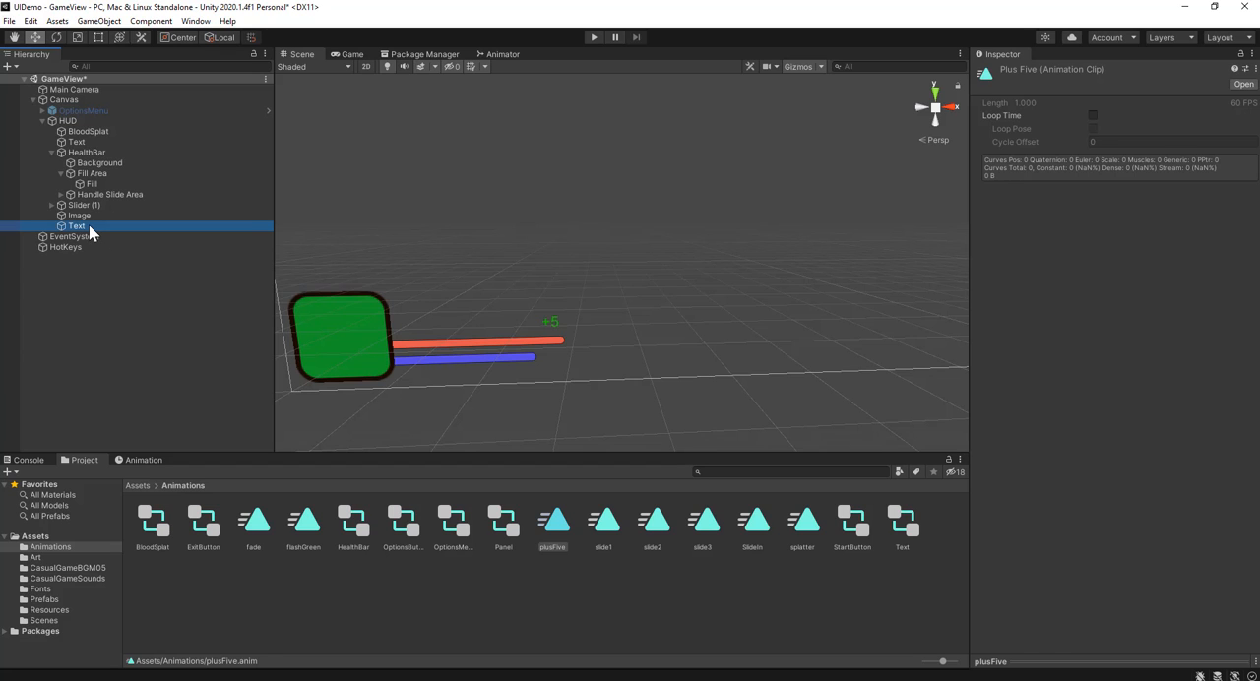
click(142, 461)
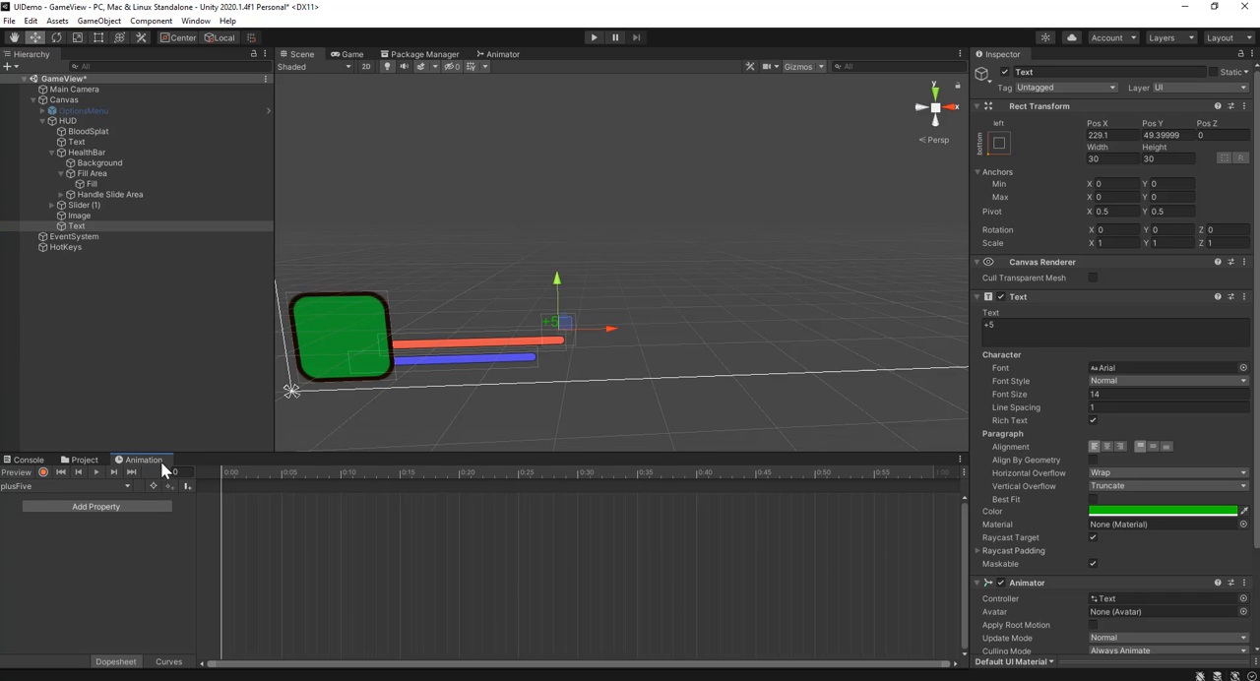
click(58, 514)
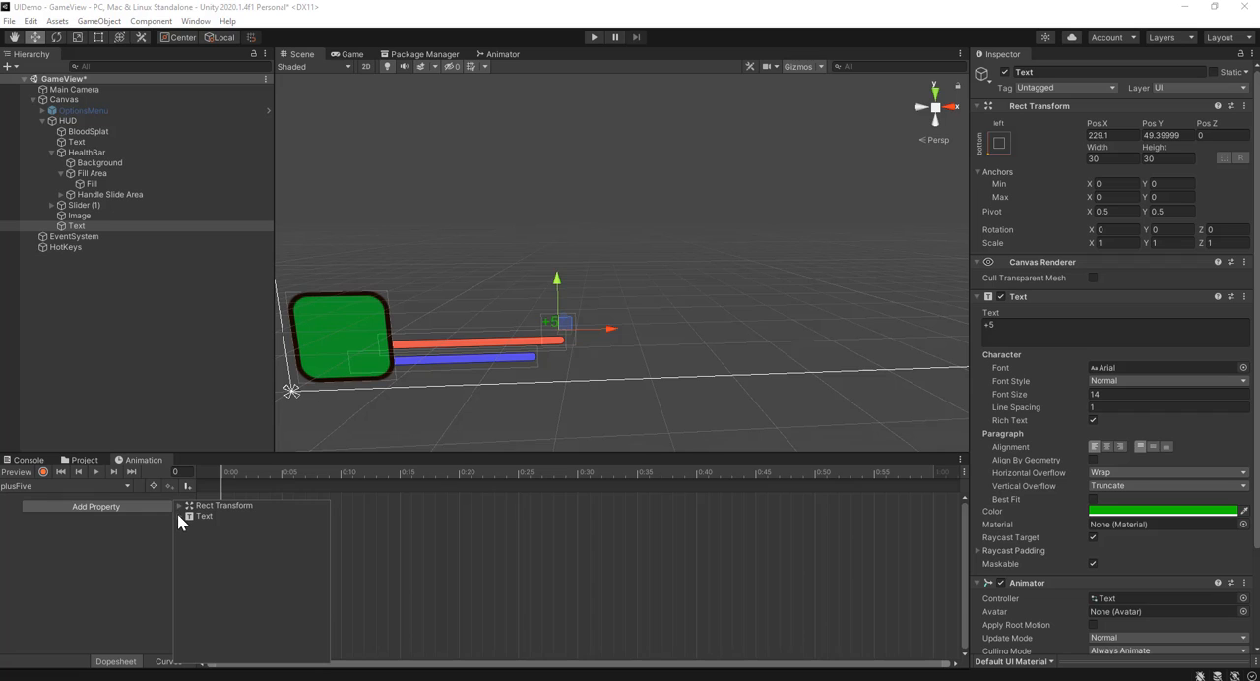
click(180, 516)
click(323, 526)
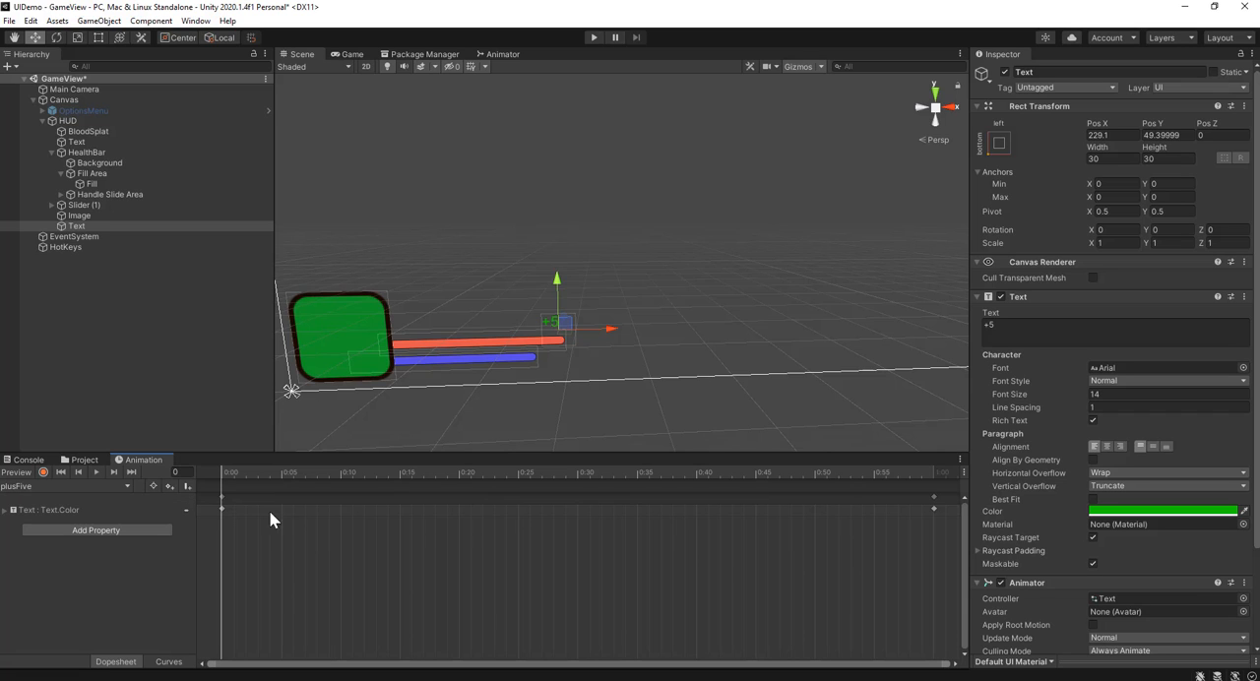
Step: Add a color keyframe at 0:30 in the plusFive animation
click(578, 473)
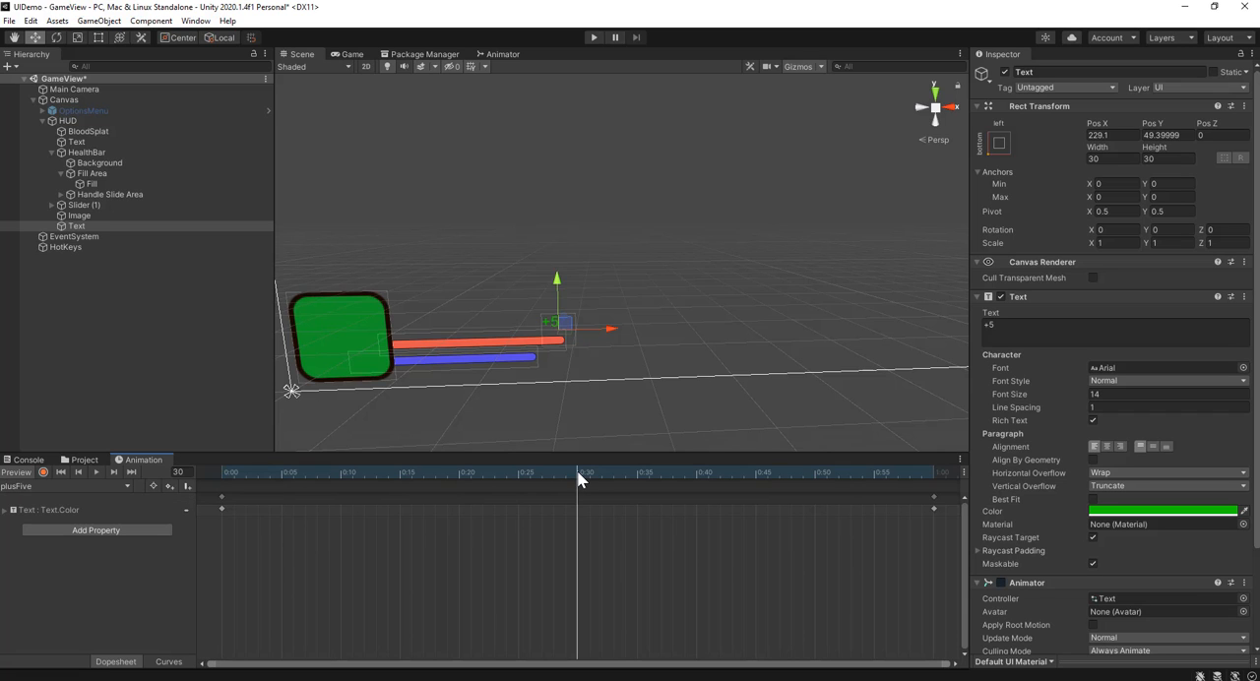
click(6, 510)
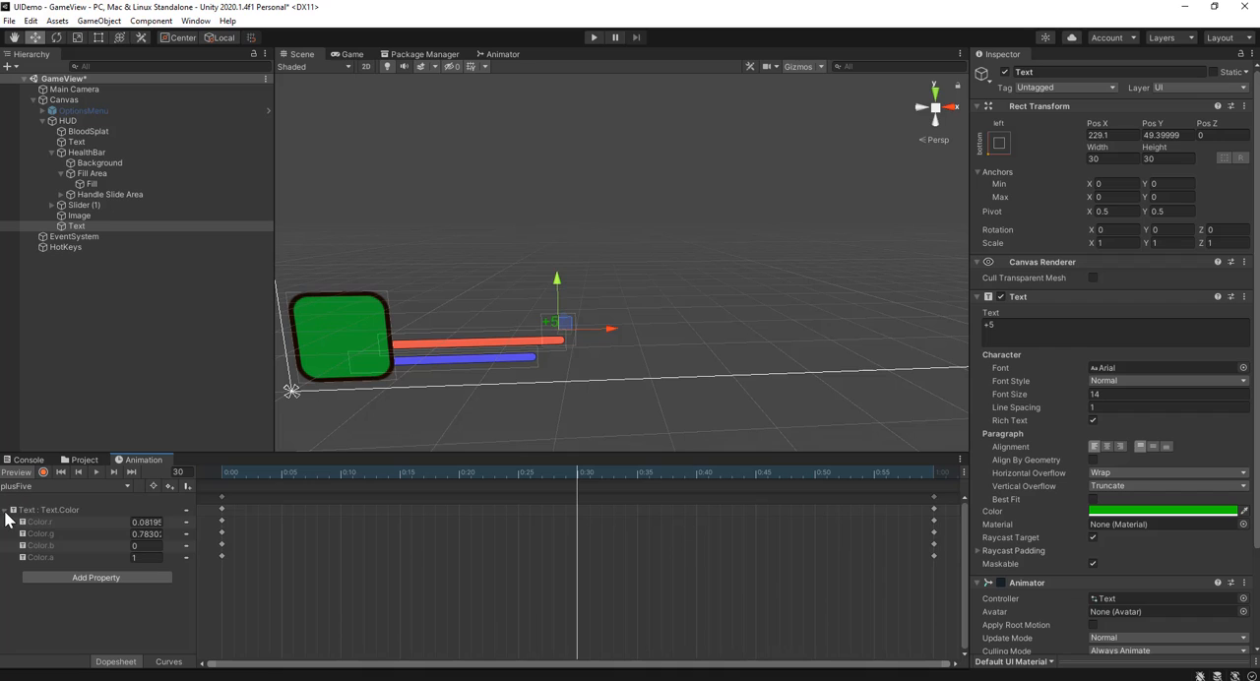
right_click(577, 503)
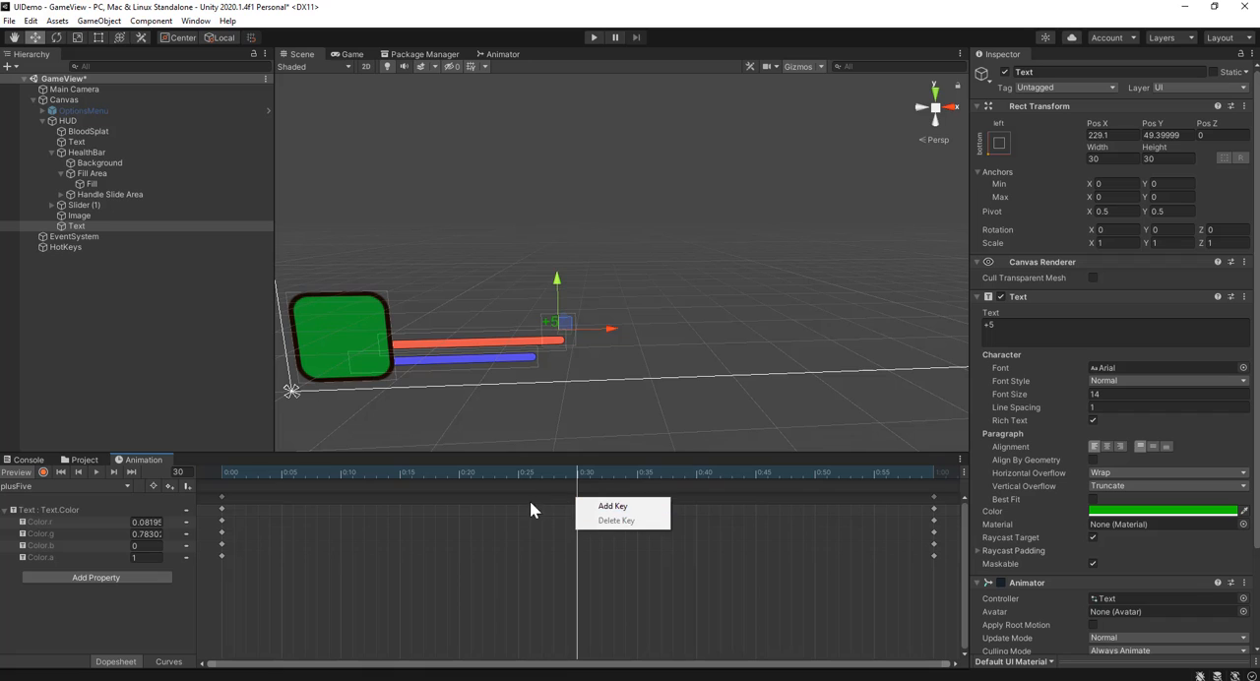
click(610, 506)
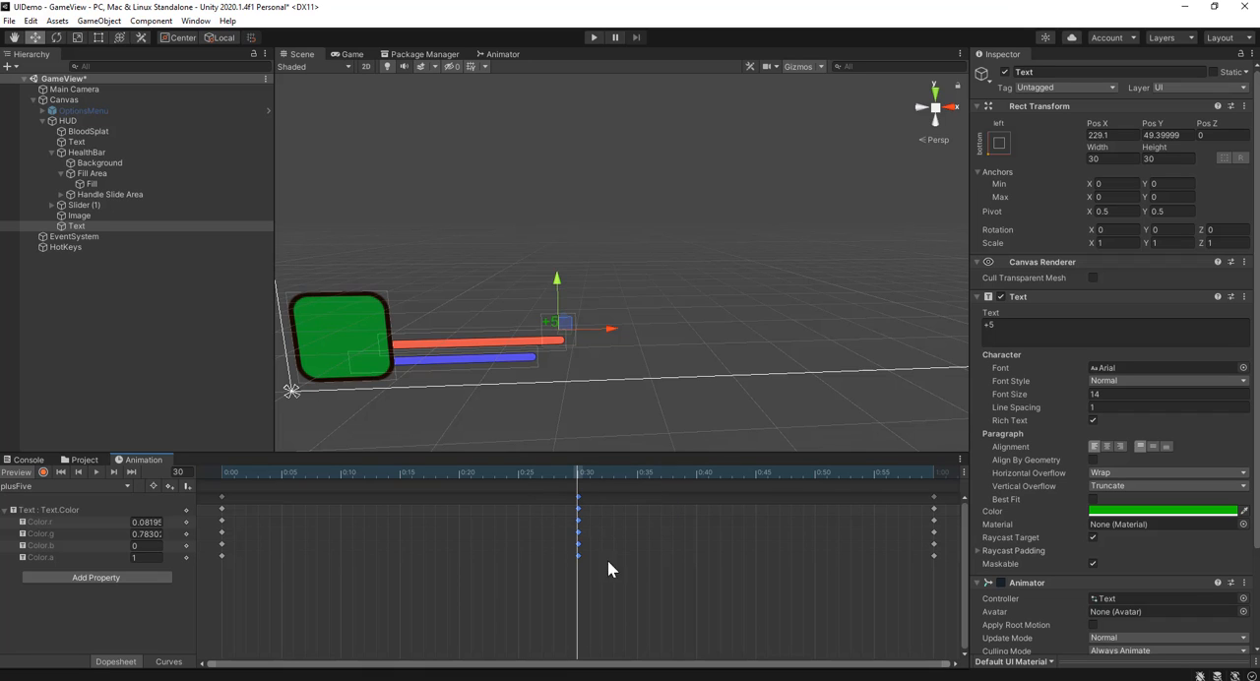
Step: Replace the plusFive start and end keyframes at 0:00 and 1:00 with ones that have color alpha 0
drag(268, 473, 218, 473)
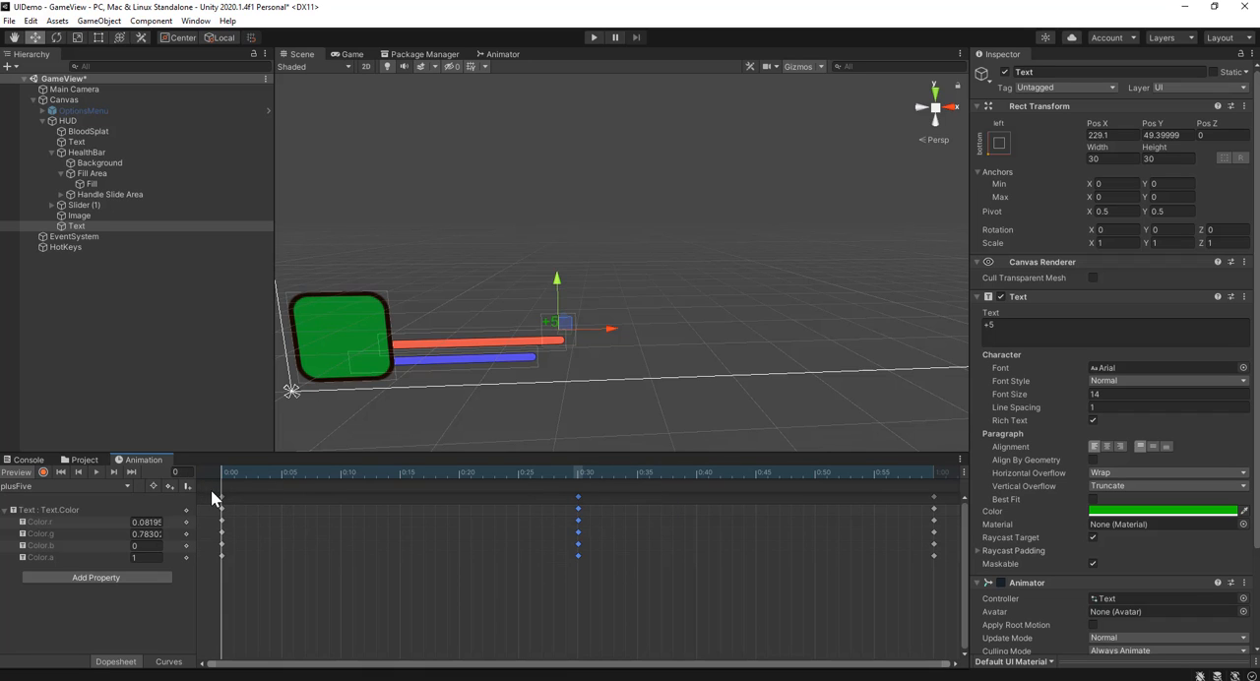
click(221, 497)
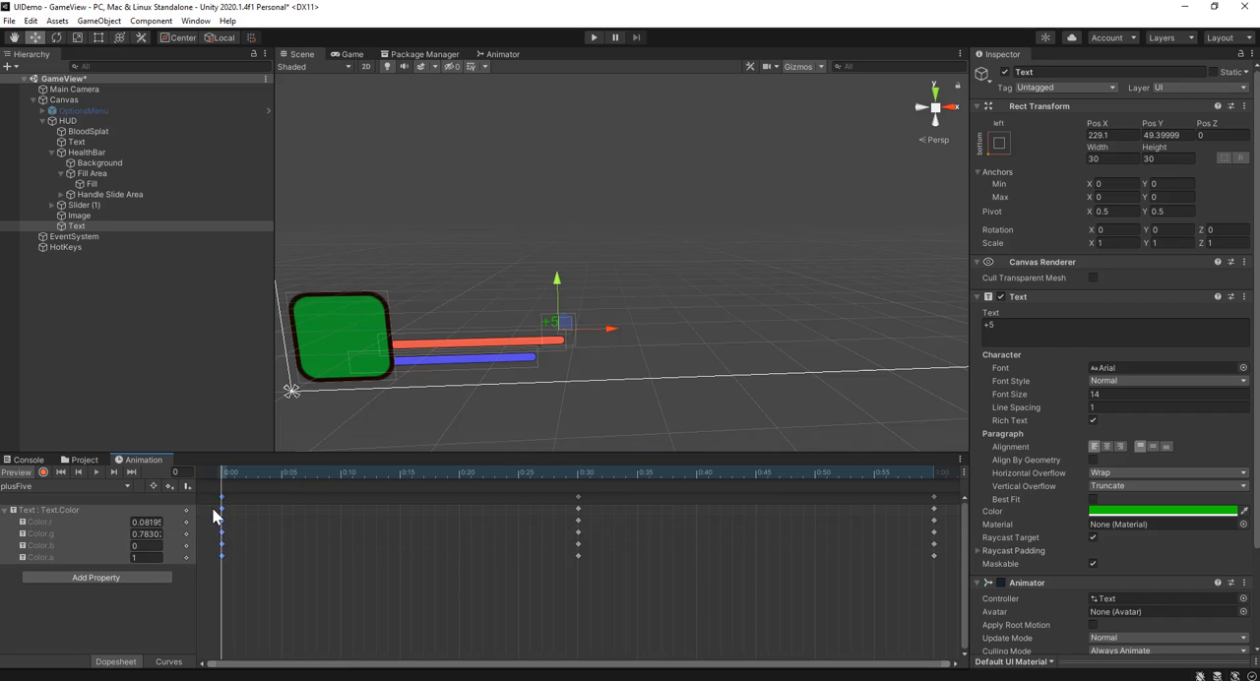
key(Delete)
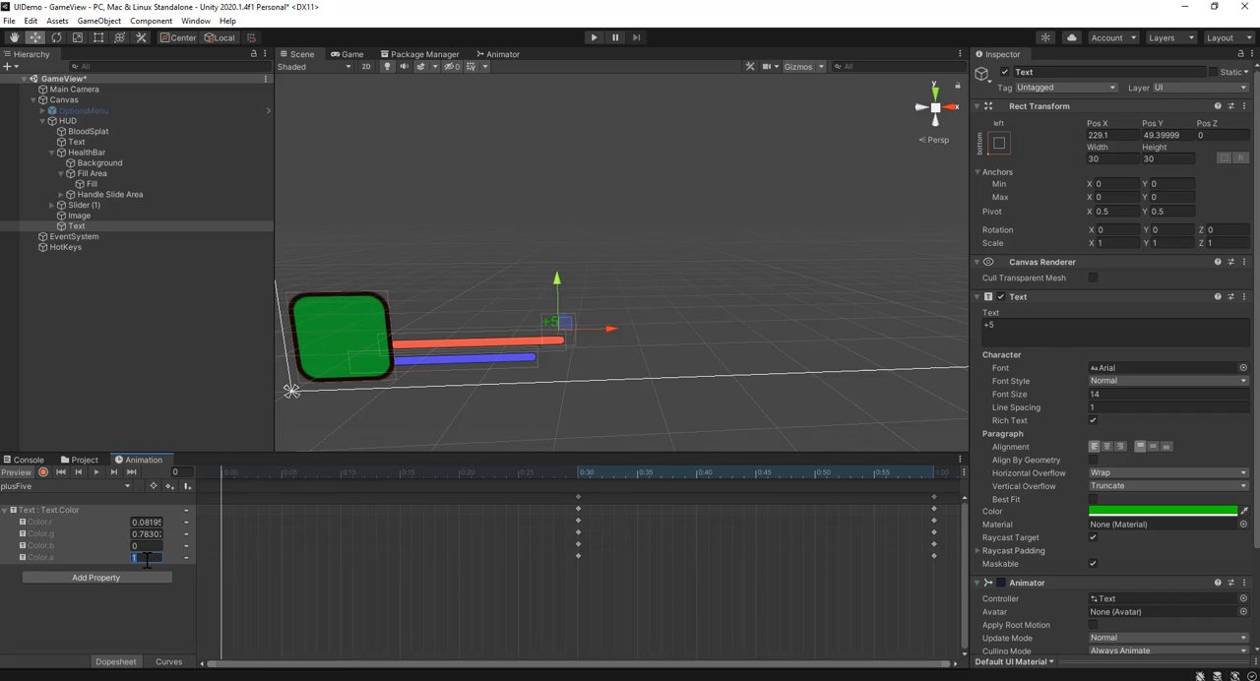
text(0)
drag(471, 483, 935, 502)
click(934, 499)
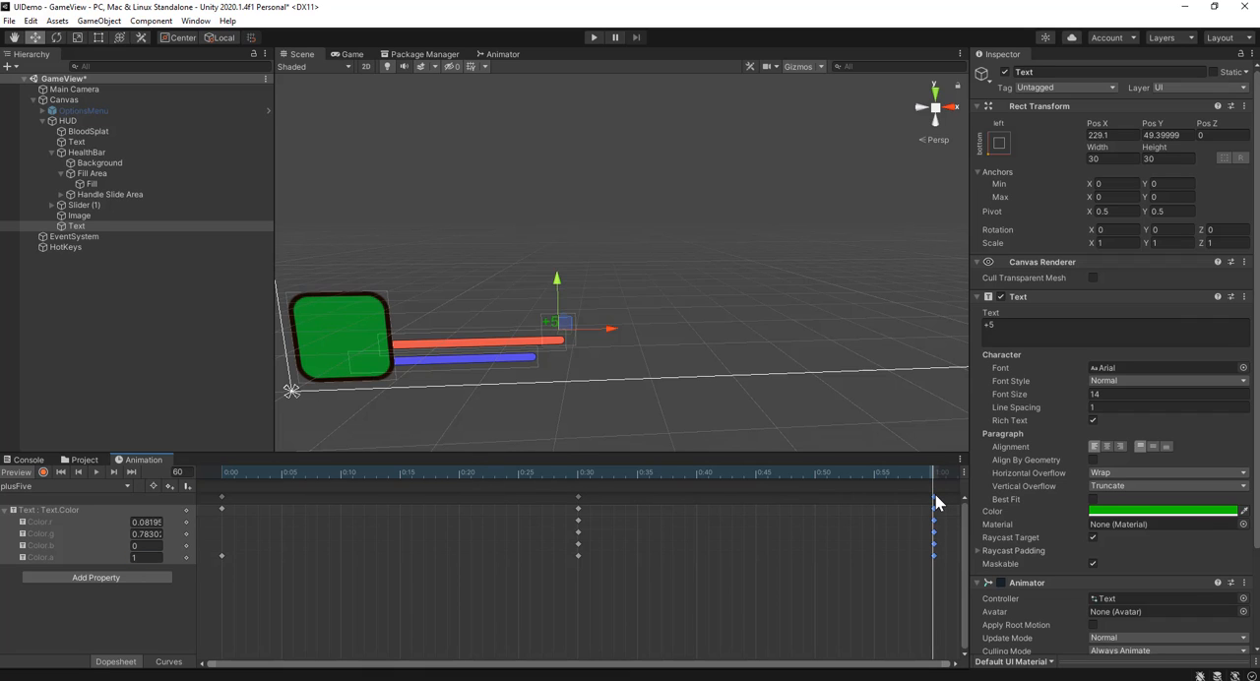
key(Delete)
click(148, 558)
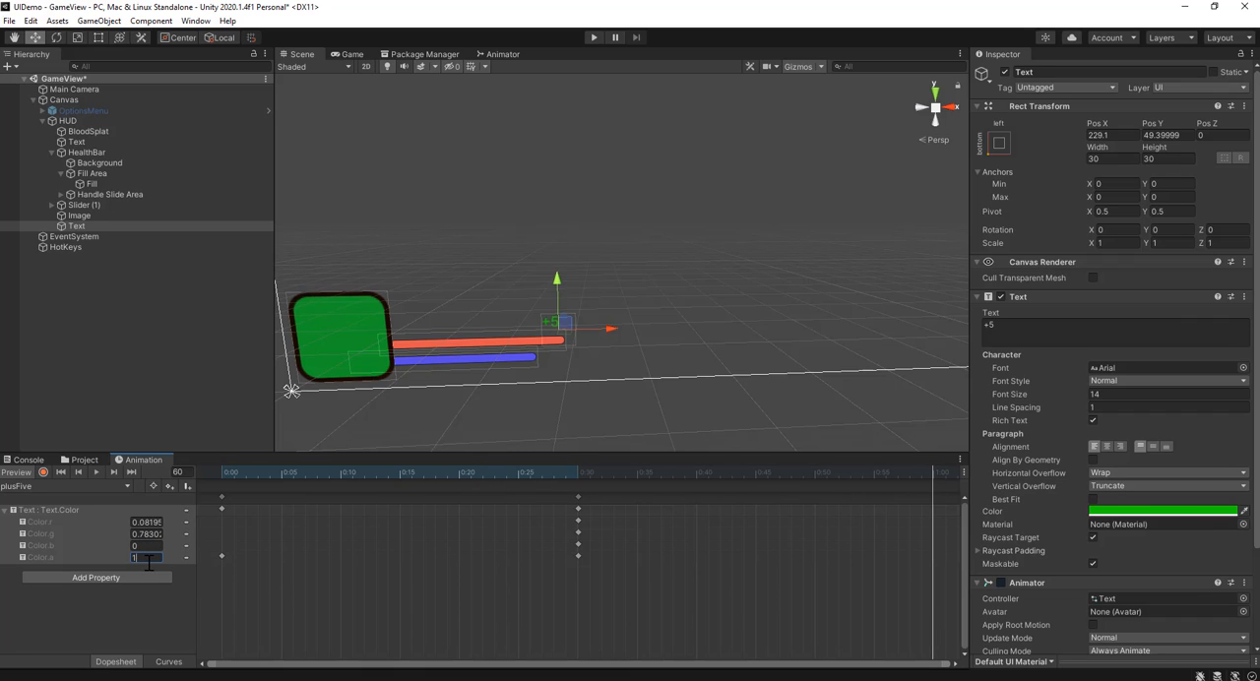
text(0)
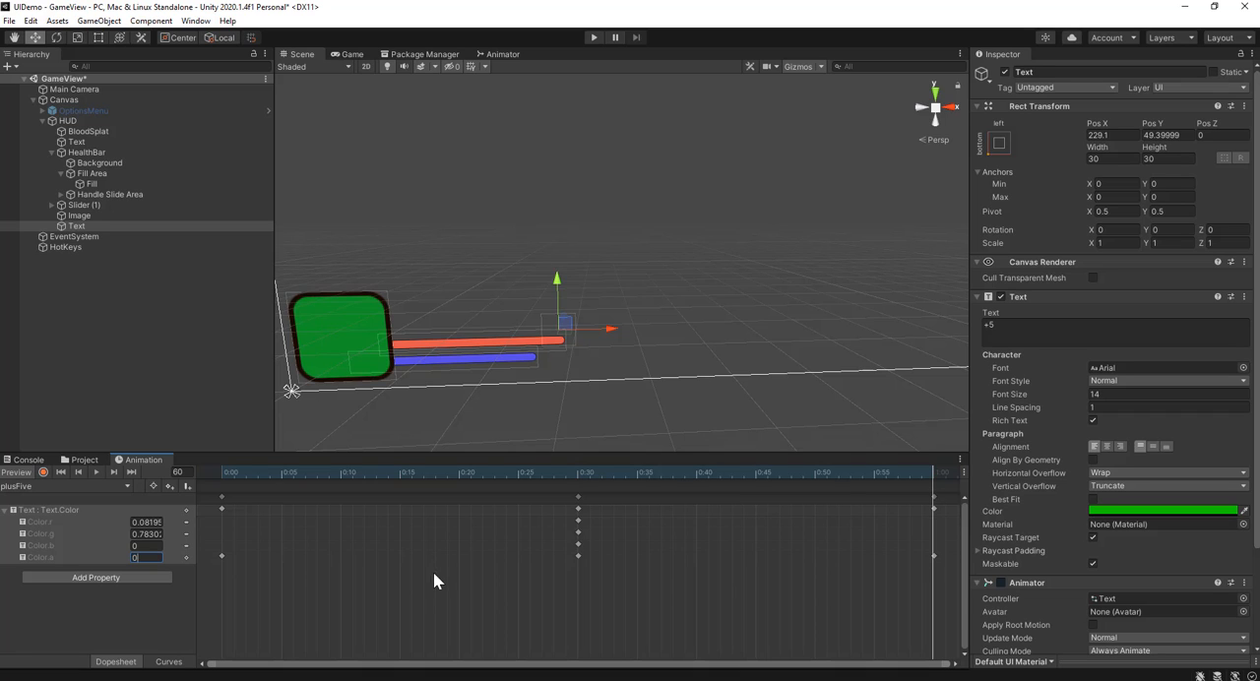
Step: Move the middle keyframe to 0:05 and the end keyframe to 0:20, and preview the plusFive animation
click(572, 625)
drag(691, 477, 648, 477)
drag(577, 505, 273, 510)
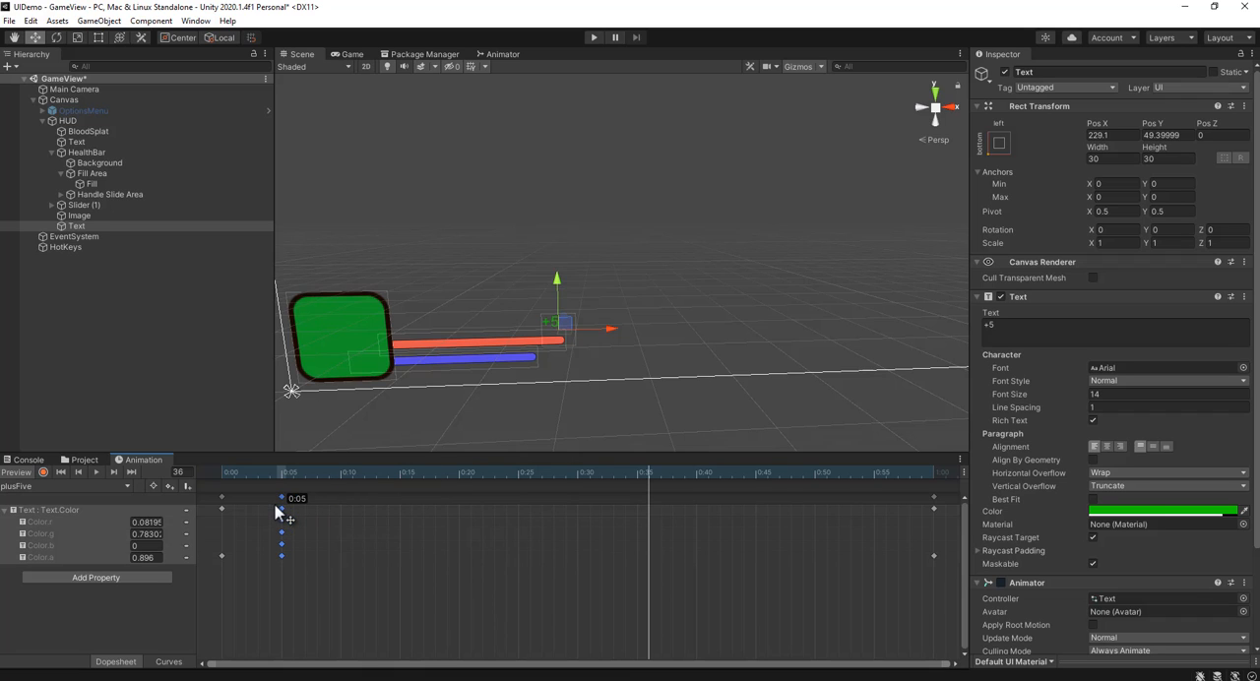
drag(931, 498, 458, 500)
drag(370, 468, 157, 482)
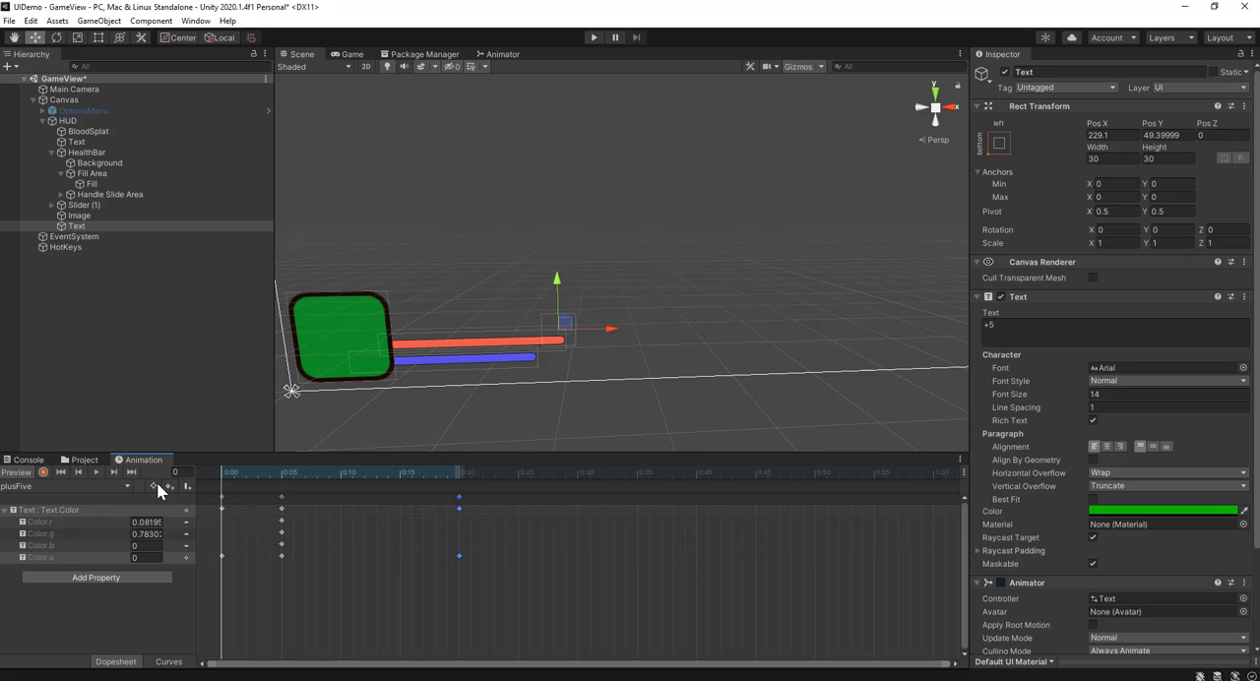
click(98, 472)
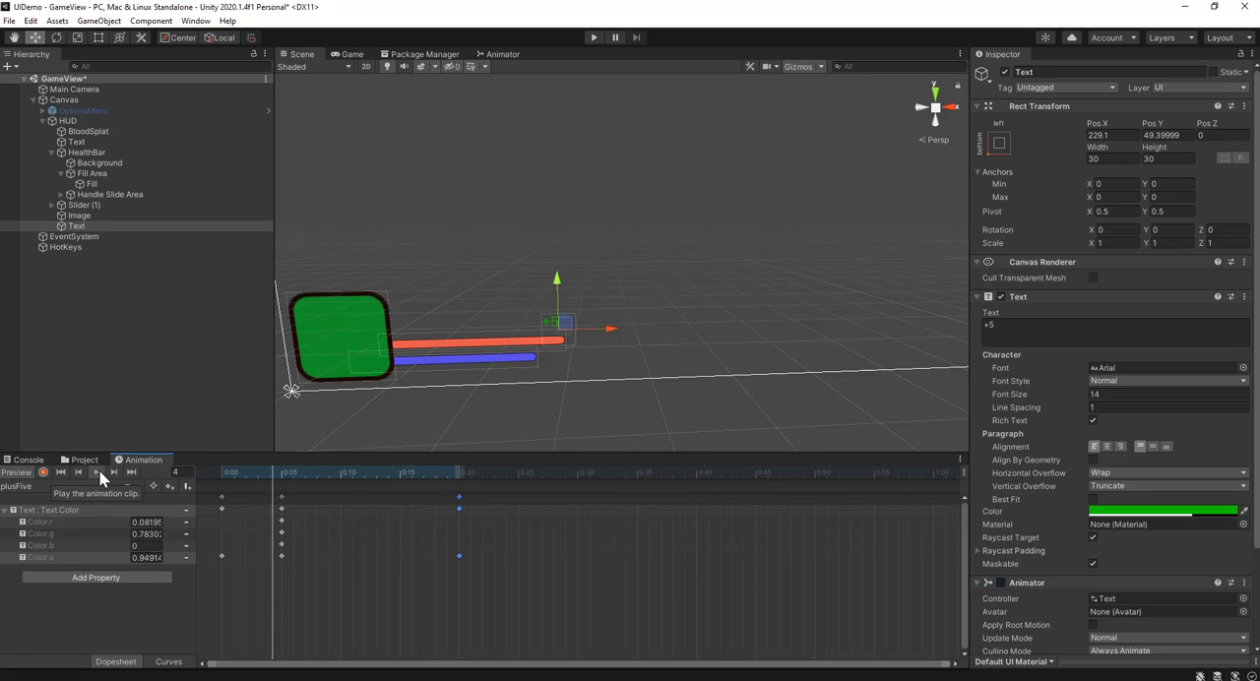
click(287, 591)
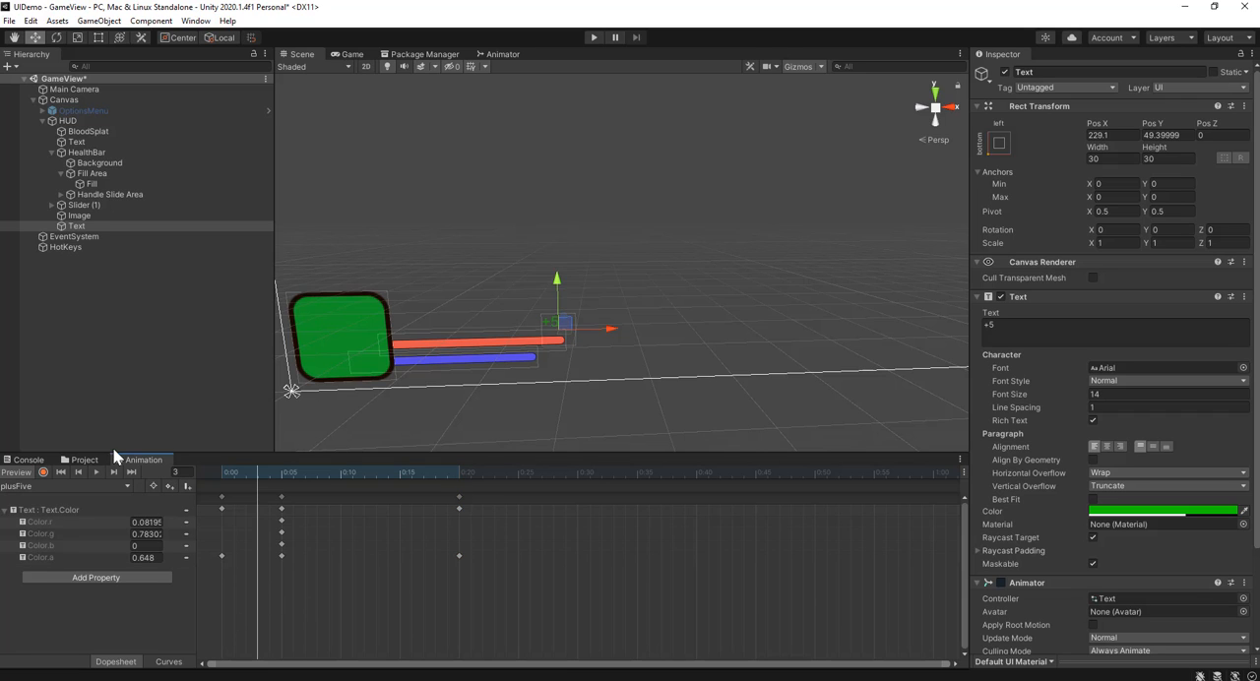
Step: Add an Audio Source component to the +5 text object
click(82, 460)
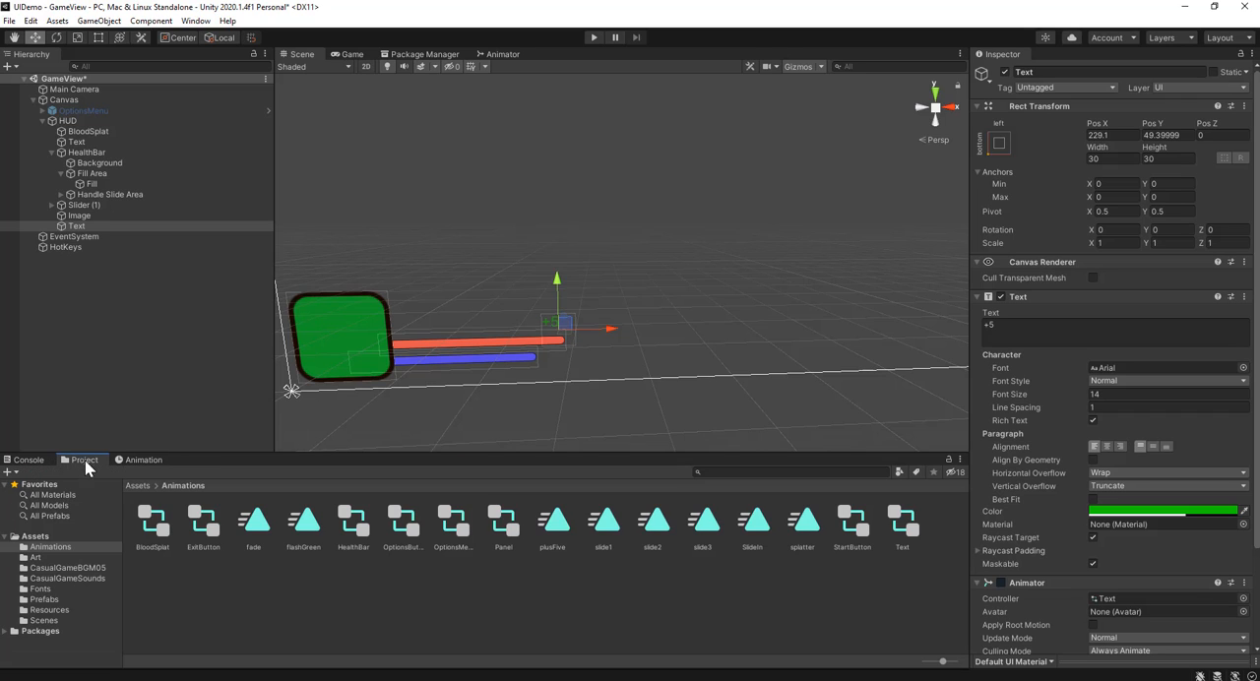
click(101, 224)
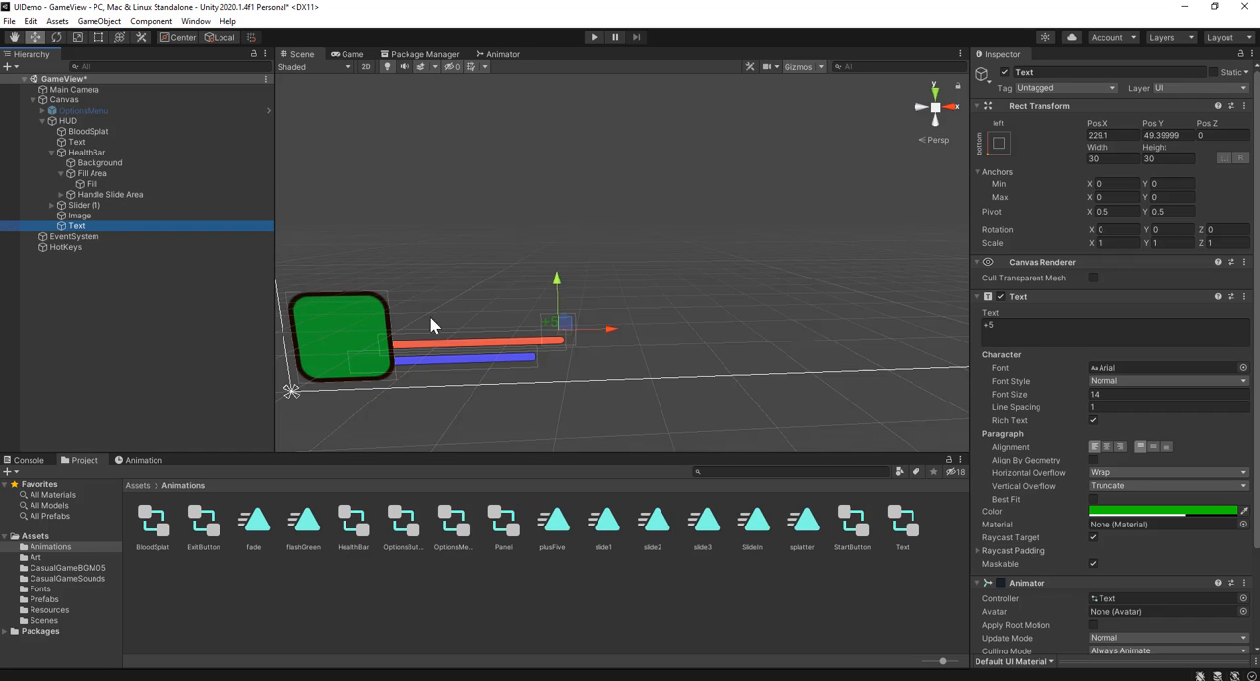
scroll(1018, 433, down, 3)
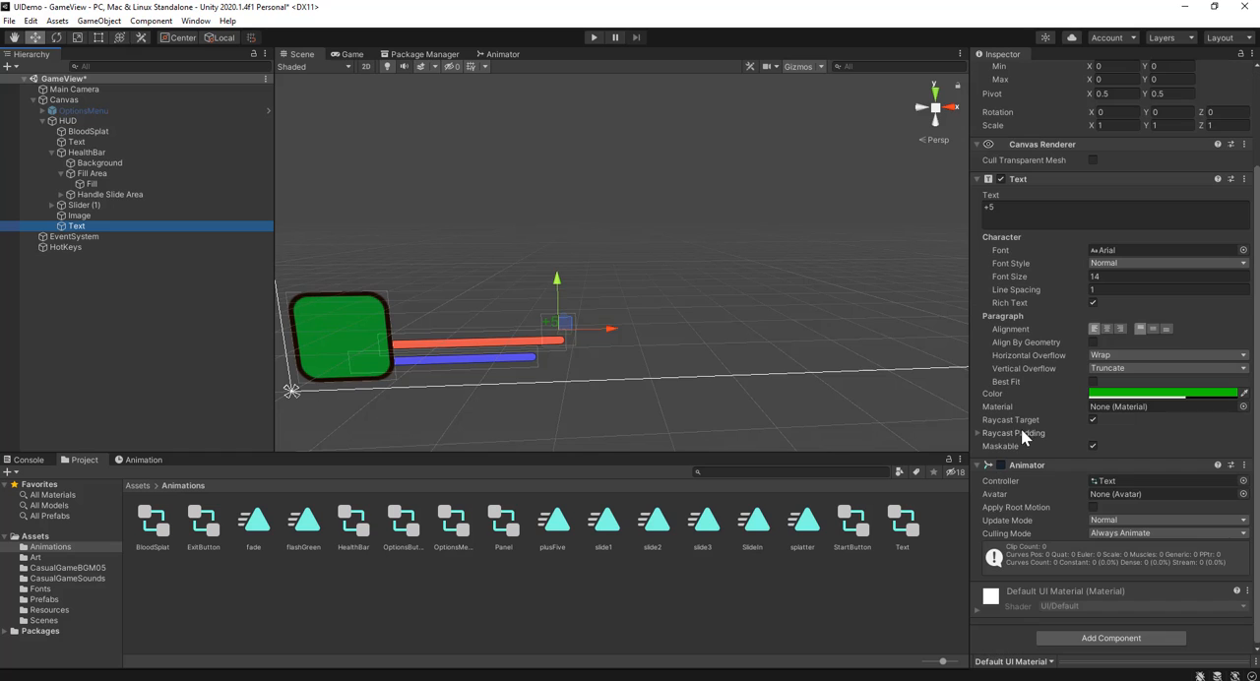
click(1125, 637)
click(1119, 618)
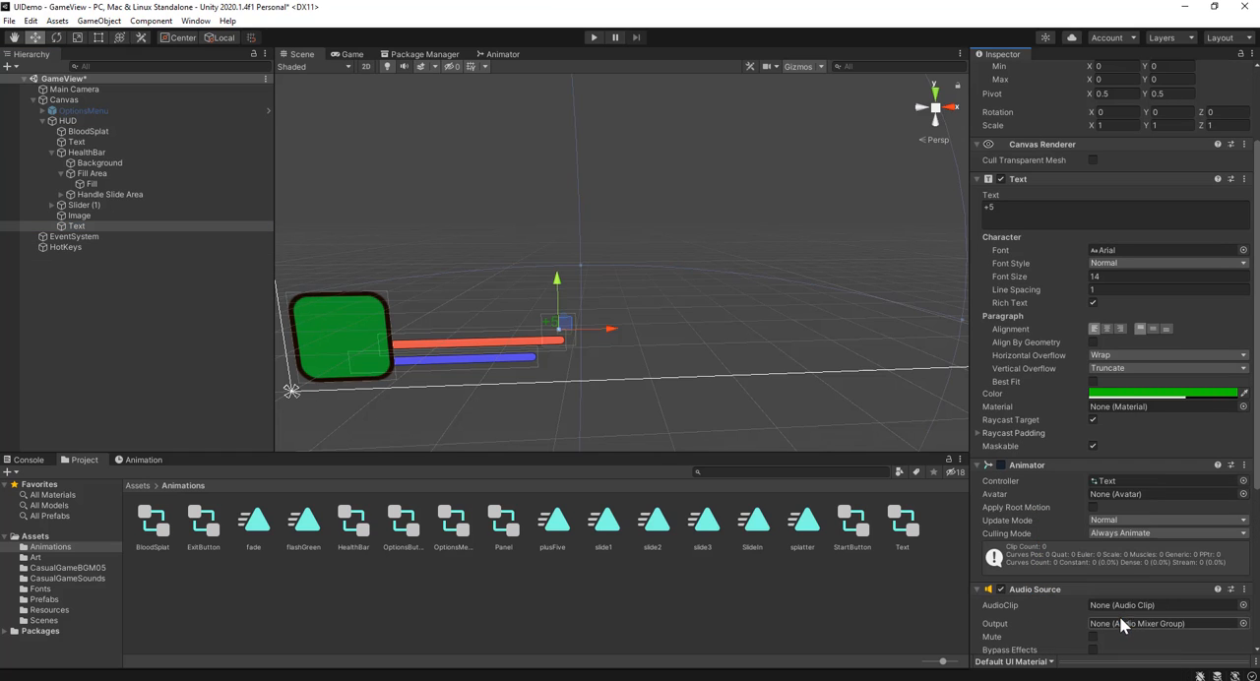
scroll(1069, 527, down, 3)
scroll(1069, 527, down, 3)
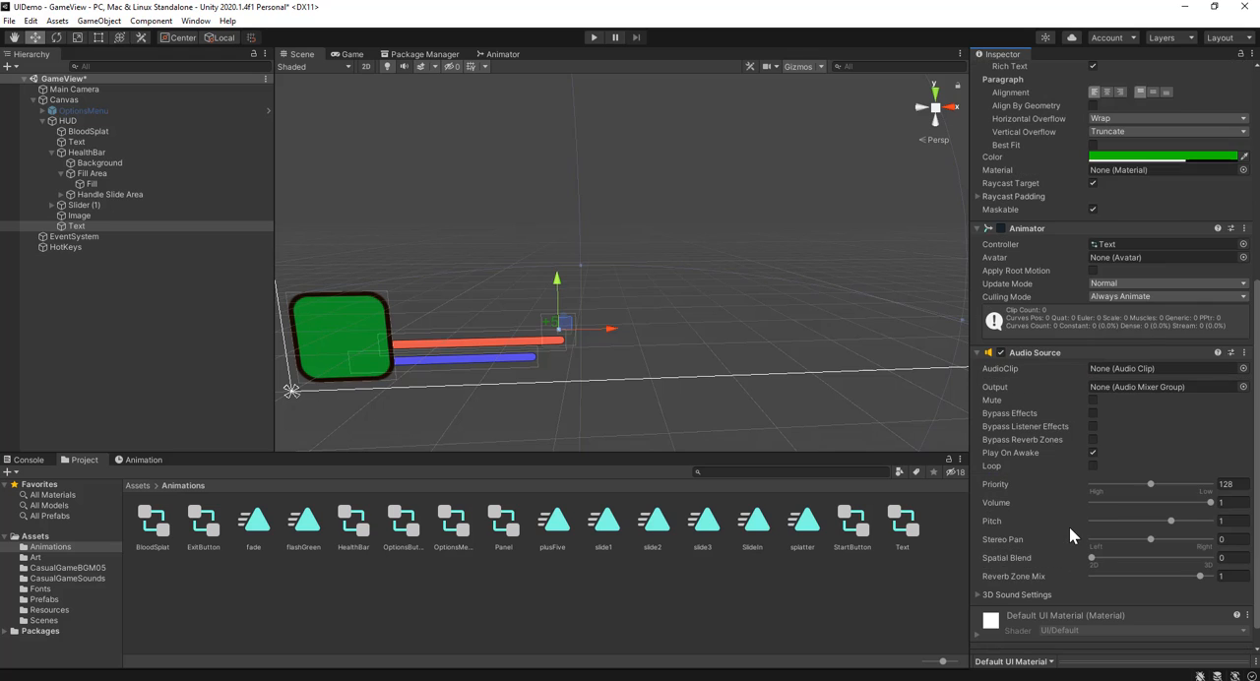
Step: Find the health sound in the CasualGameSounds folder and play its preview
click(137, 486)
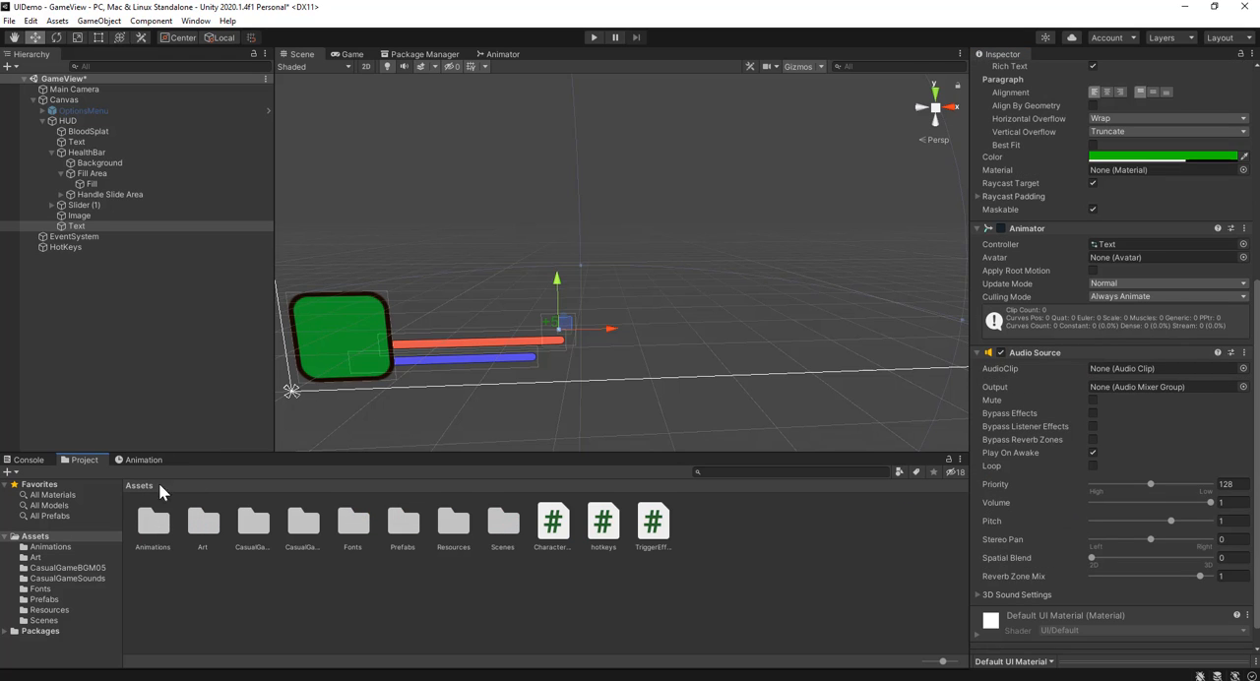
double_click(305, 525)
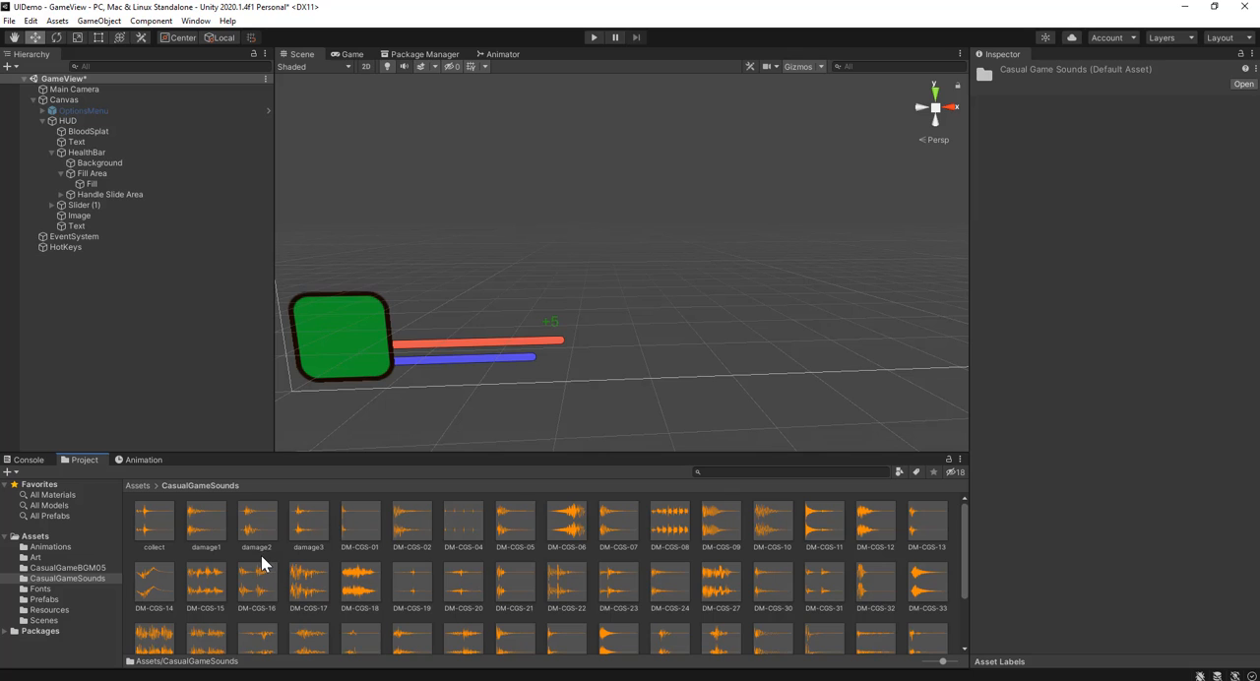
scroll(473, 557, down, 3)
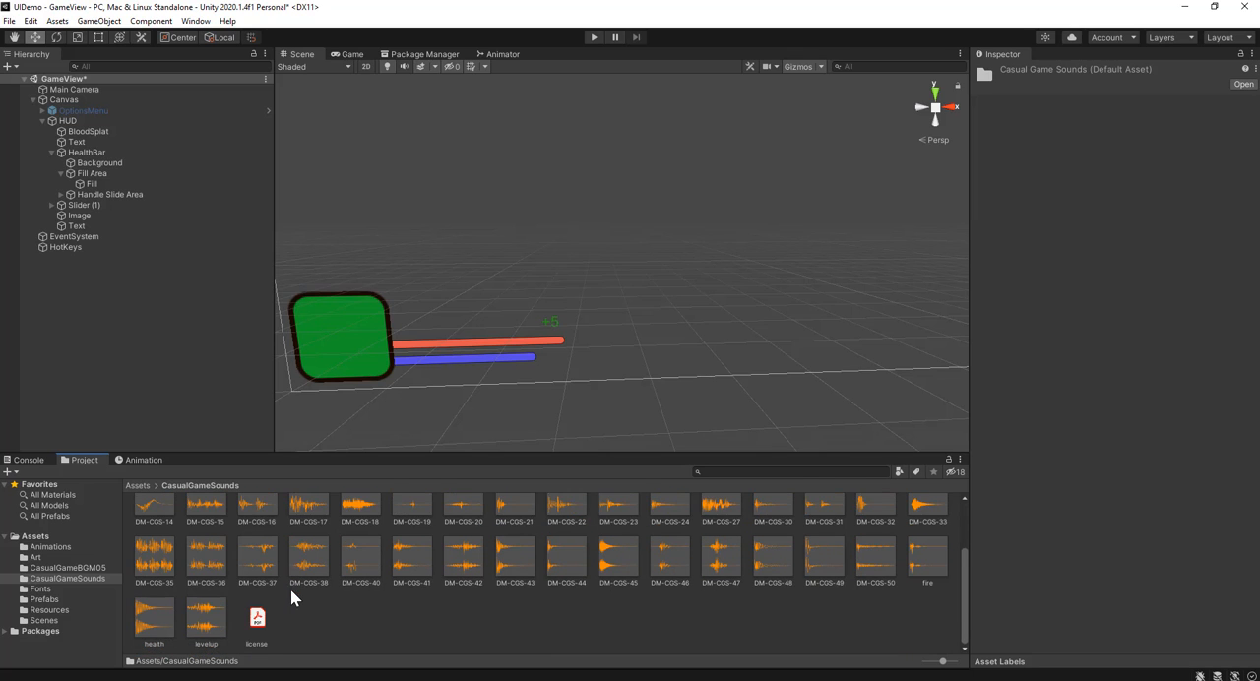
click(152, 620)
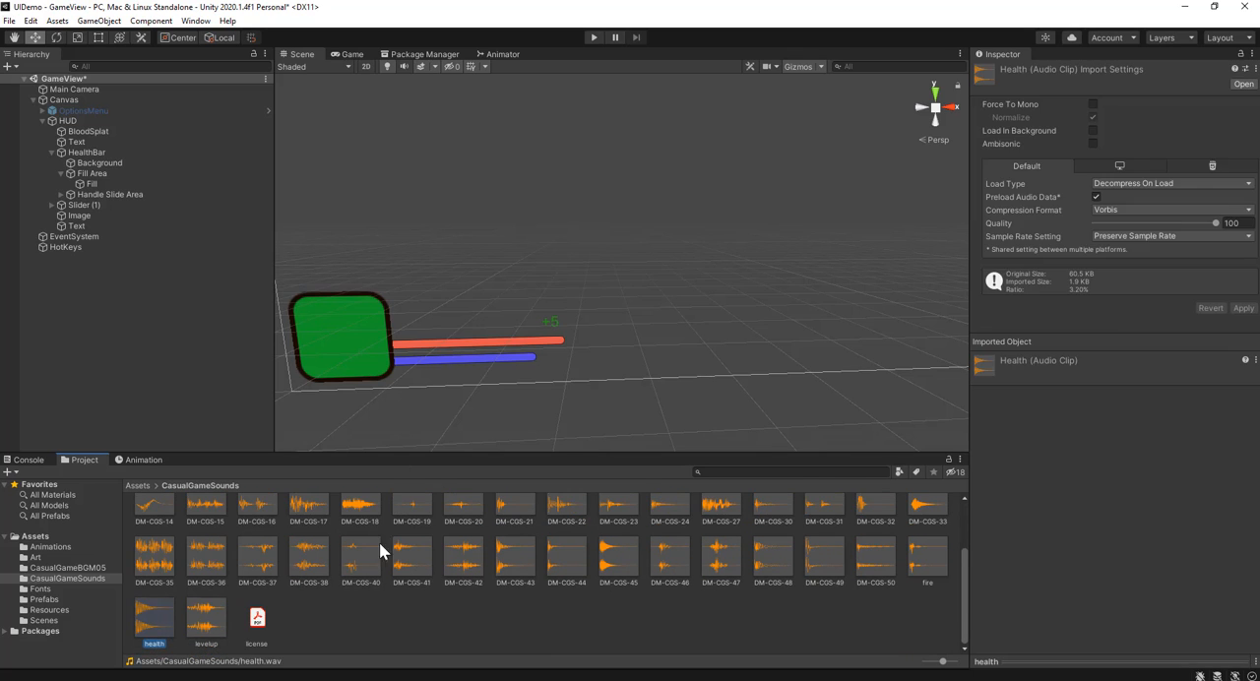
click(1150, 660)
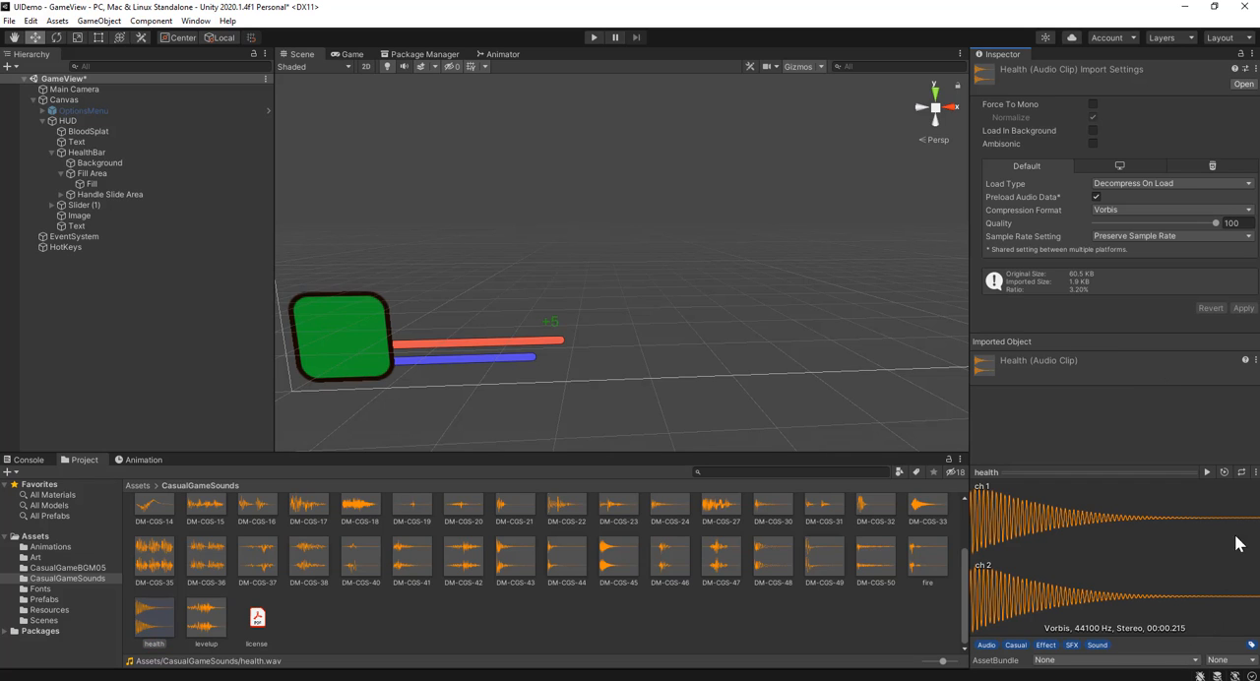
click(1207, 473)
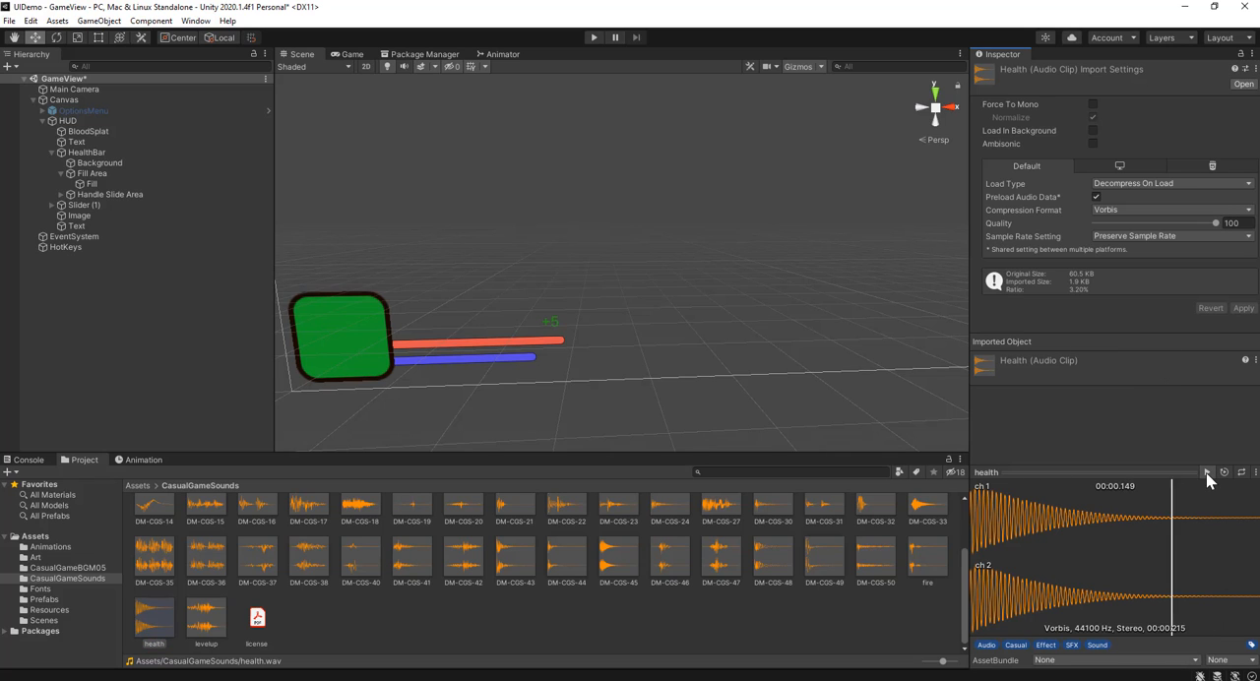
Step: Assign the health clip to the +5 text's Audio Source and disable Play On Awake
click(77, 225)
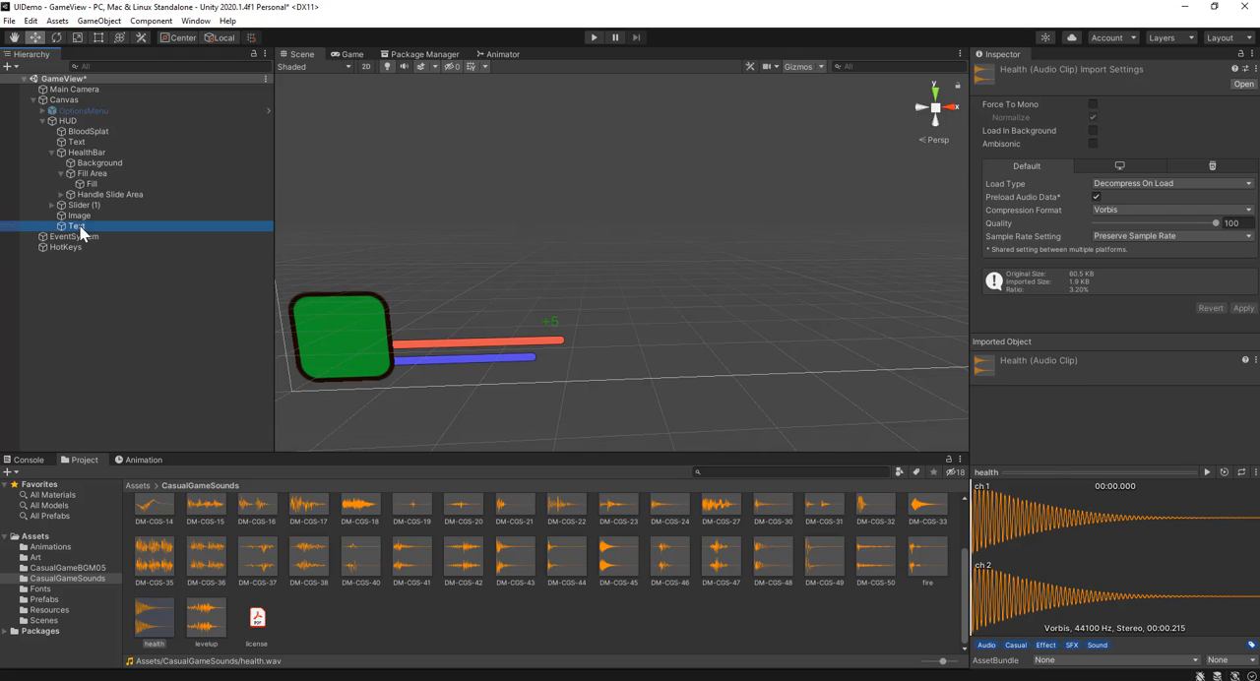
click(1075, 474)
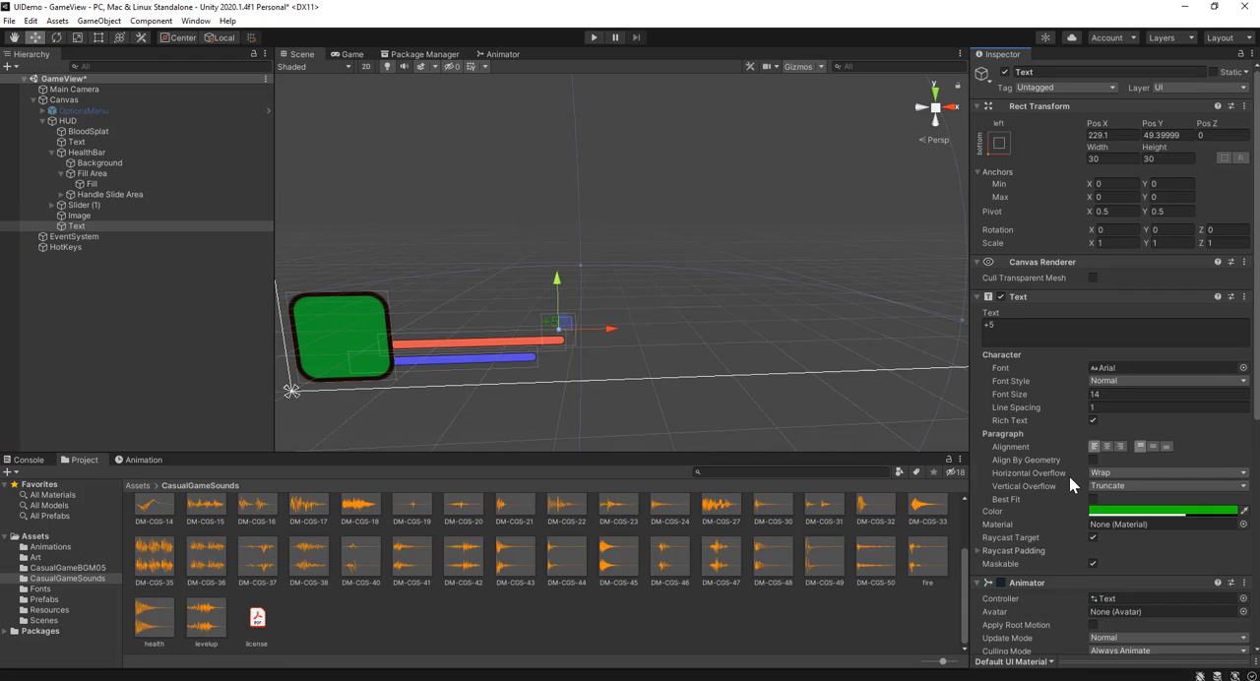
scroll(1080, 532, down, 10)
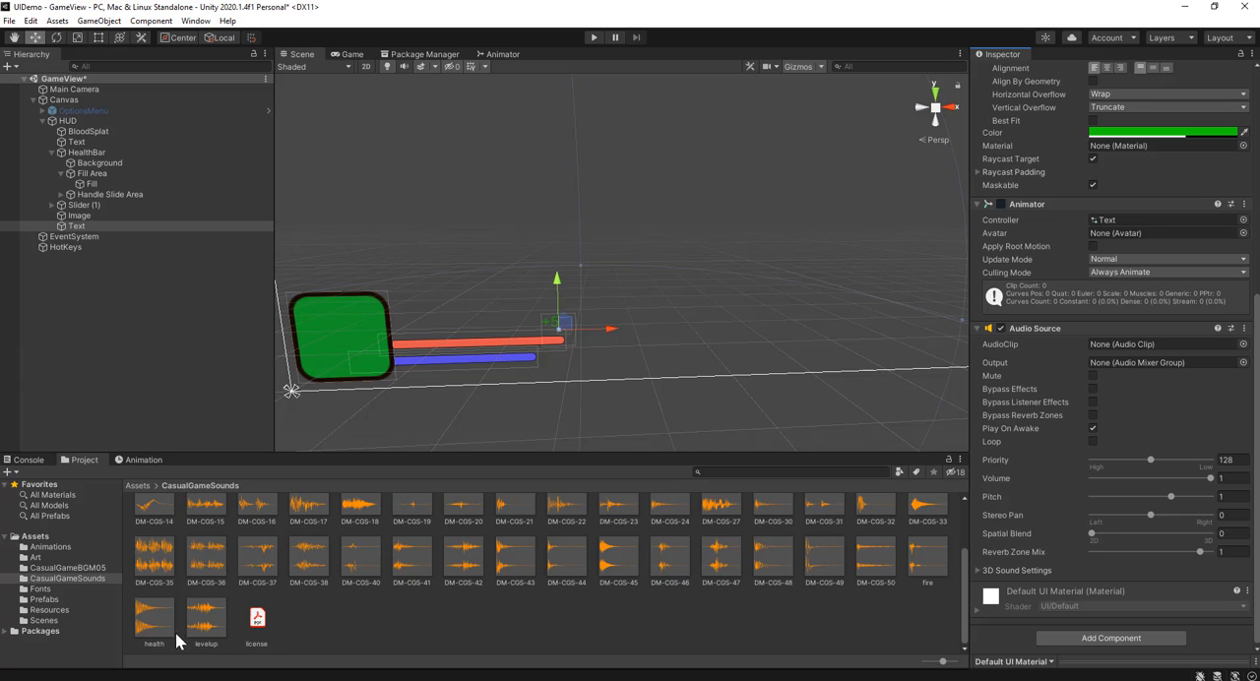
mouse_move(160, 629)
mouse_down()
mouse_move(756, 481)
mouse_move(1055, 386)
mouse_move(1122, 344)
mouse_up()
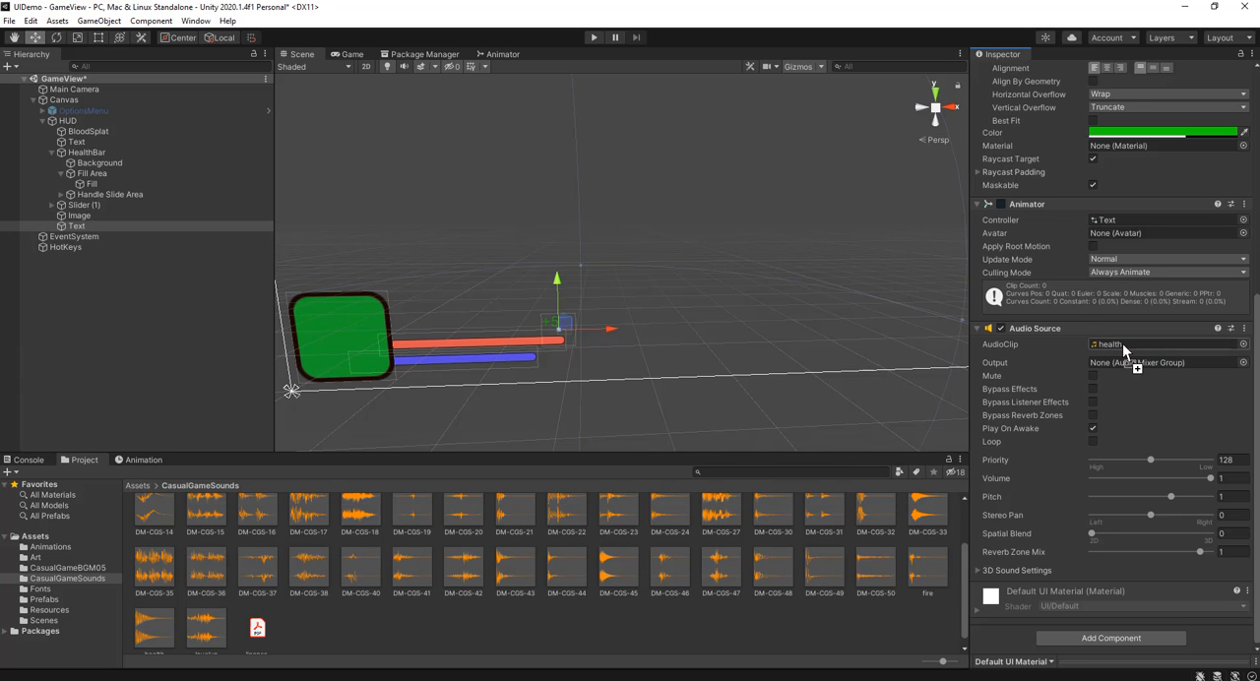
click(1092, 429)
click(584, 650)
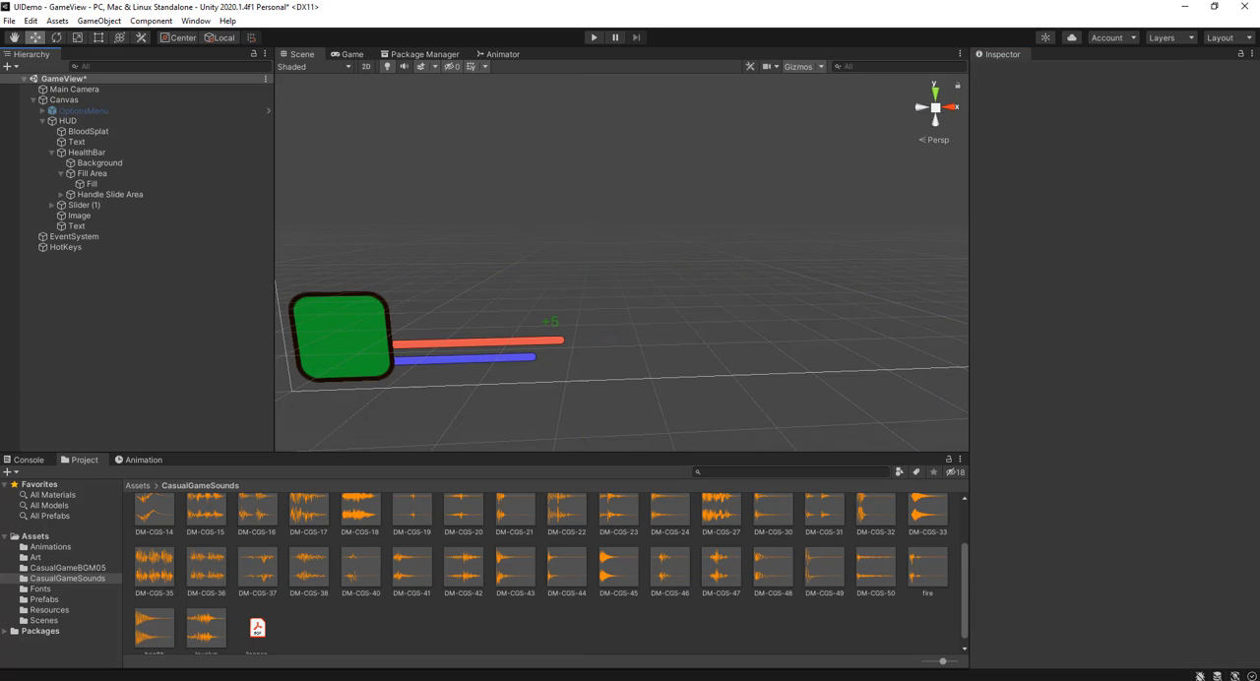
Step: Switch to Visual Studio and declare "public GameObject plusFive;" below the healthBar field in hotkeys.cs
click(253, 680)
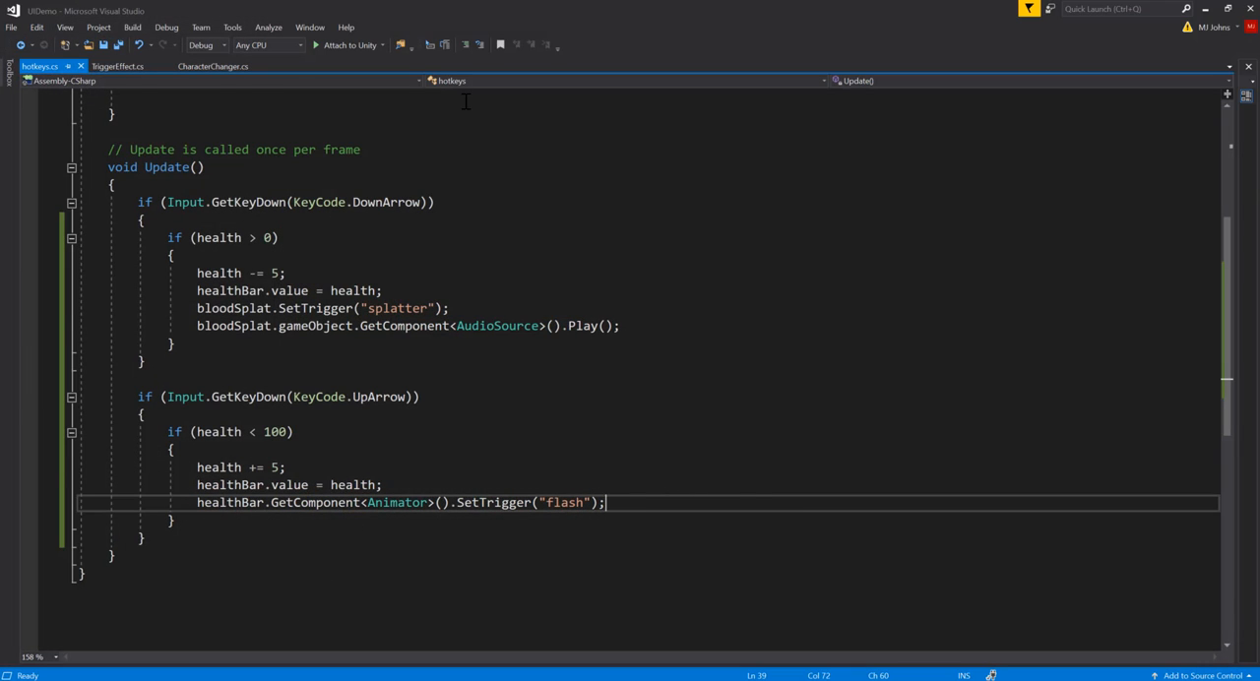
scroll(306, 265, up, 5)
click(297, 242)
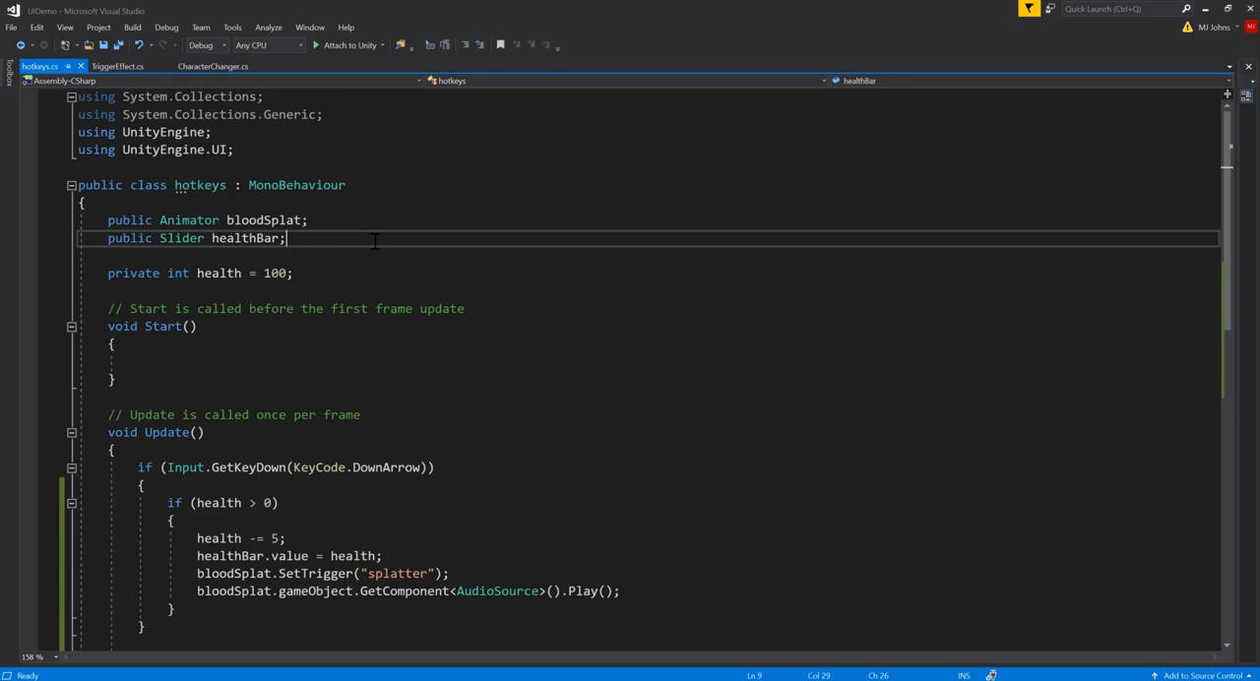
key(Return)
text(p)
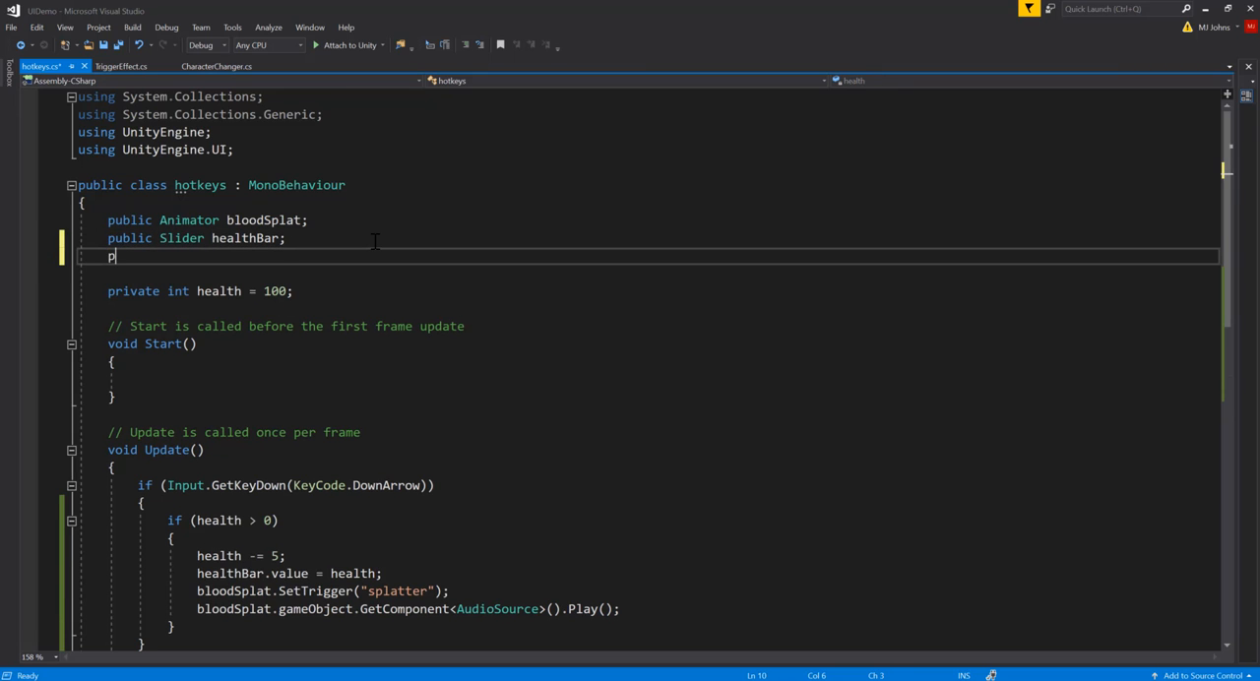
text(ublic Ga)
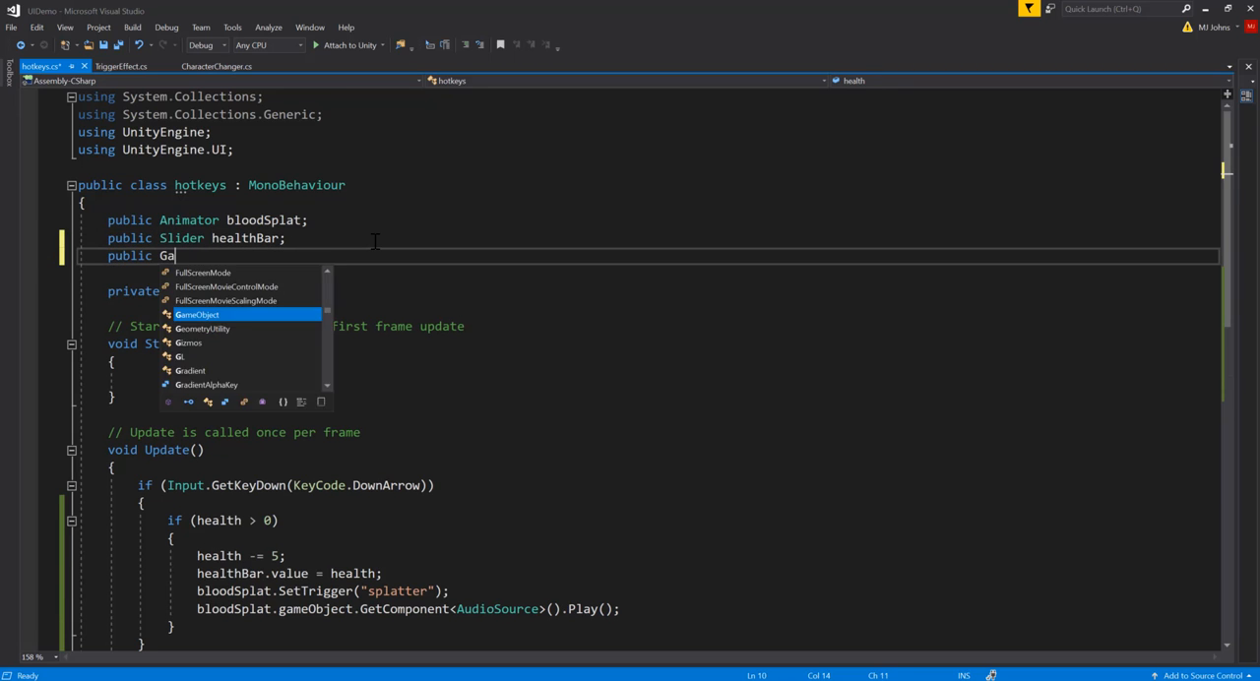
text(meObject plusFi)
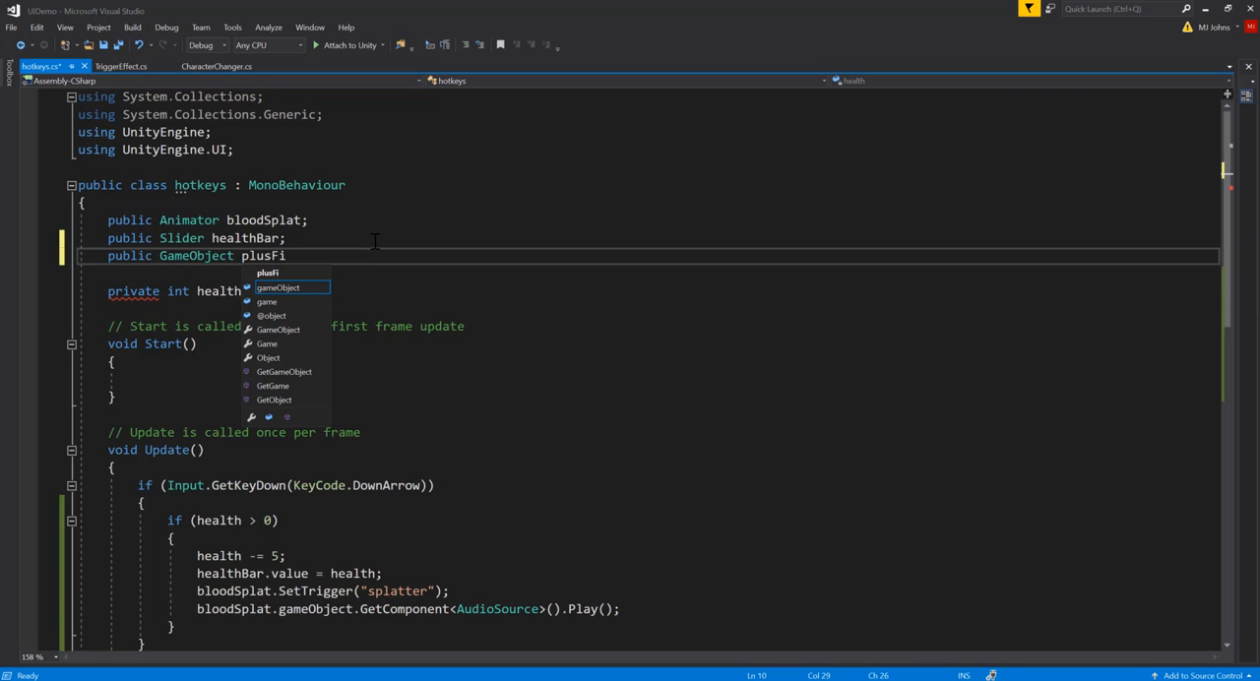
text(ve;)
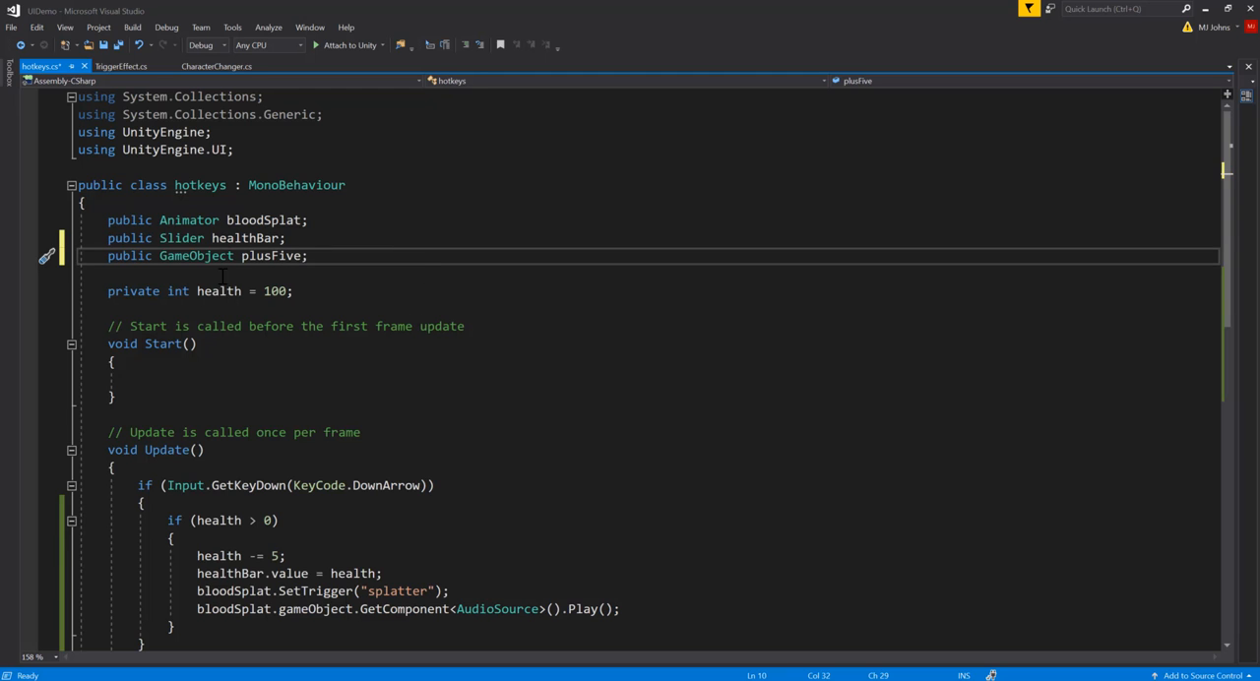
Step: Add "plusFive.GetComponent<AudioSource>().Play();" after the flash trigger line in the UpArrow block
scroll(630, 452, down, 6)
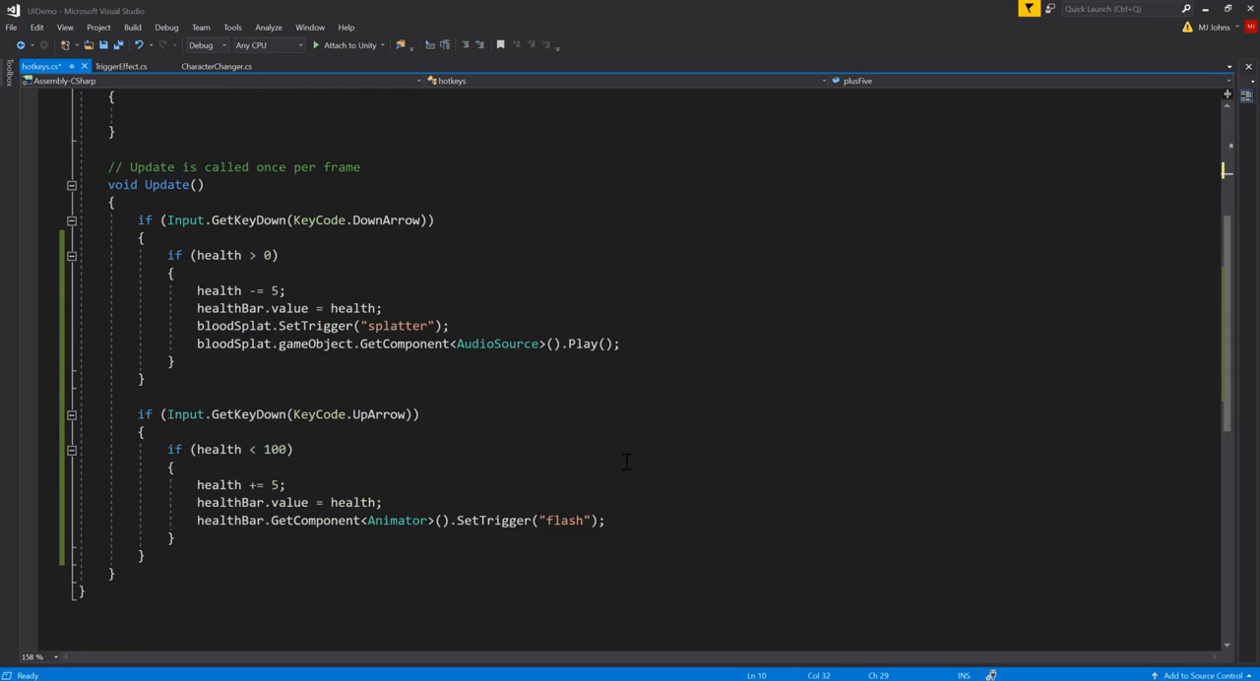
click(634, 472)
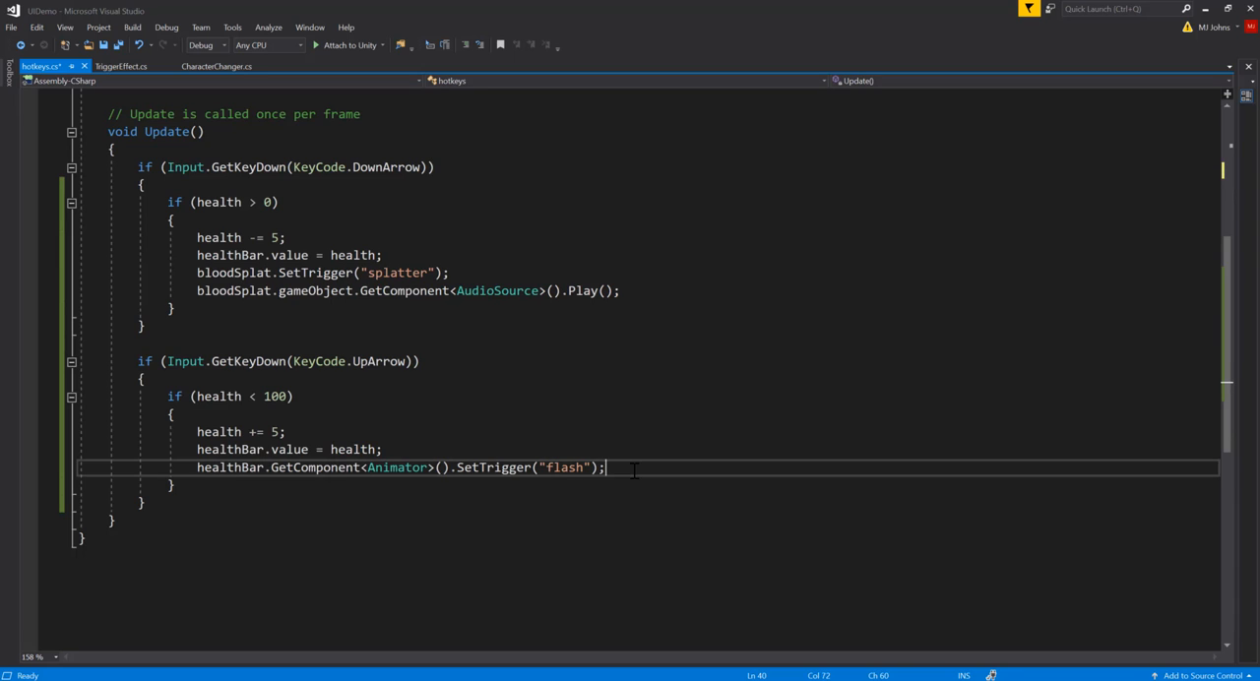
key(Return)
text(plusFive.get)
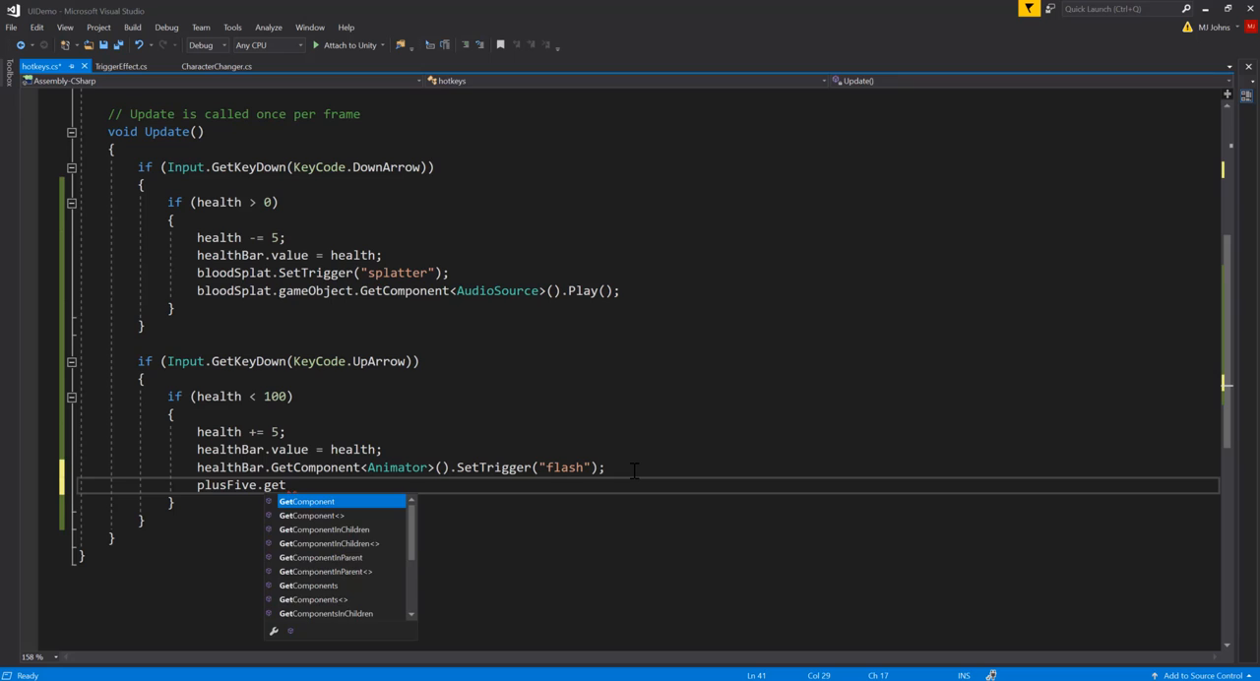
key(Tab)
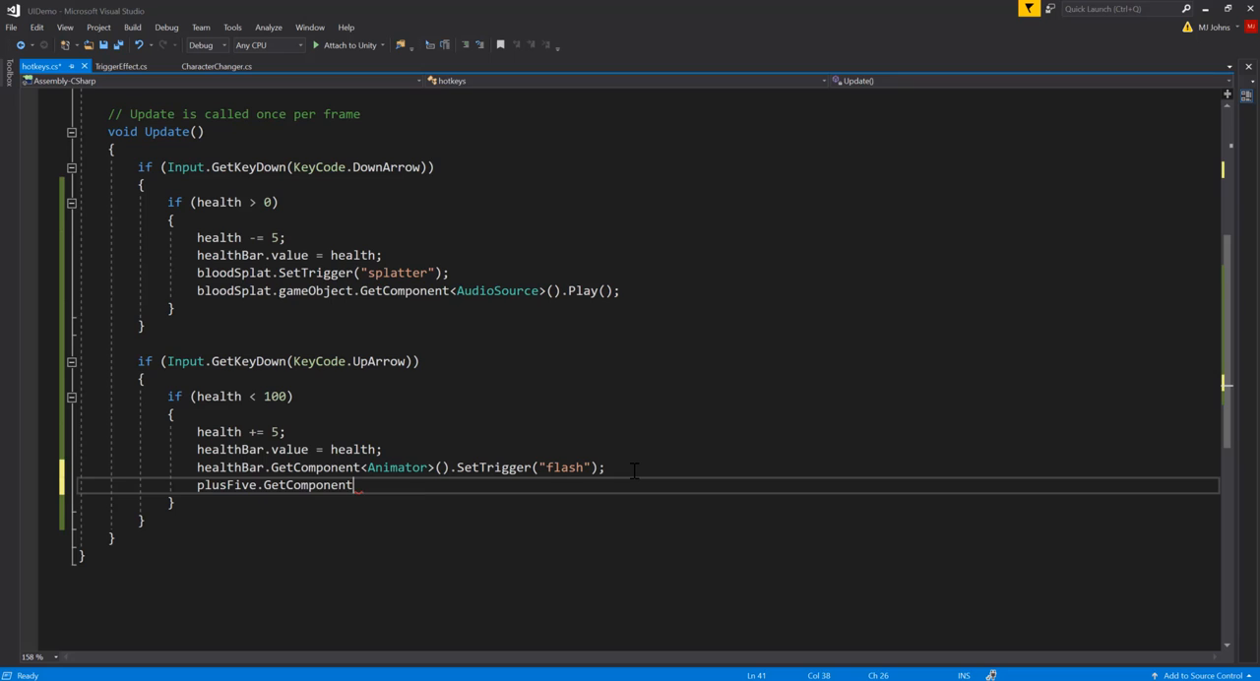
text(<)
text(audi)
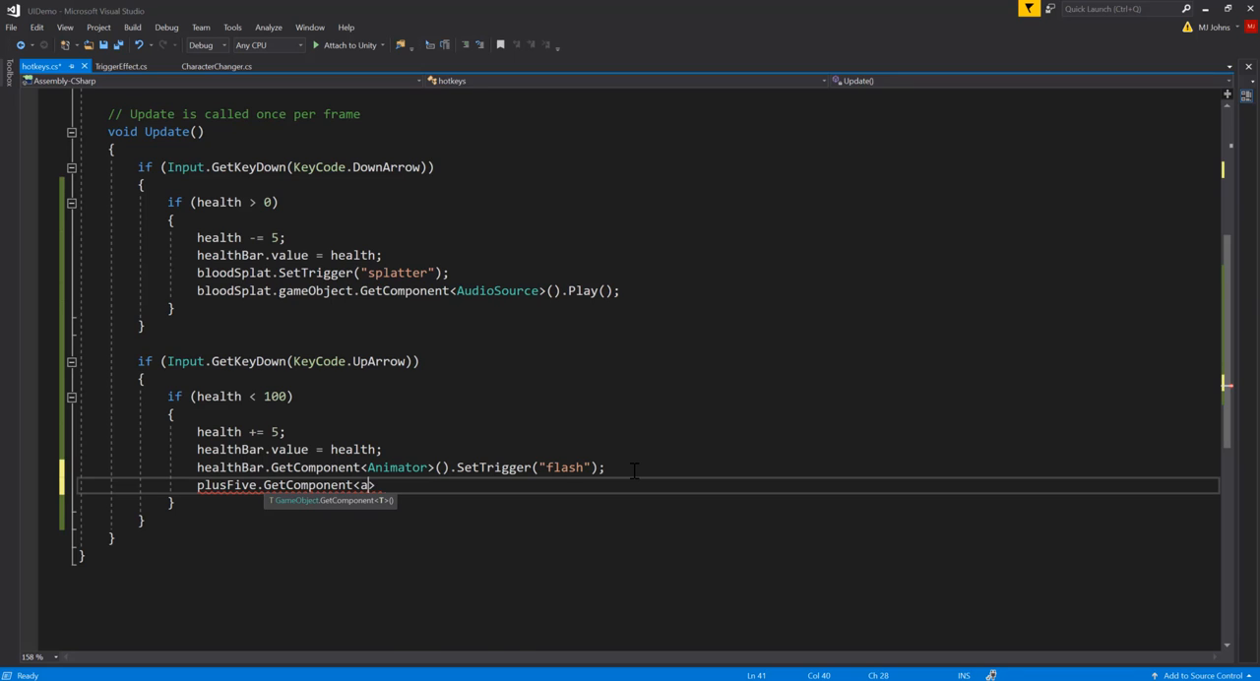
text(o>)
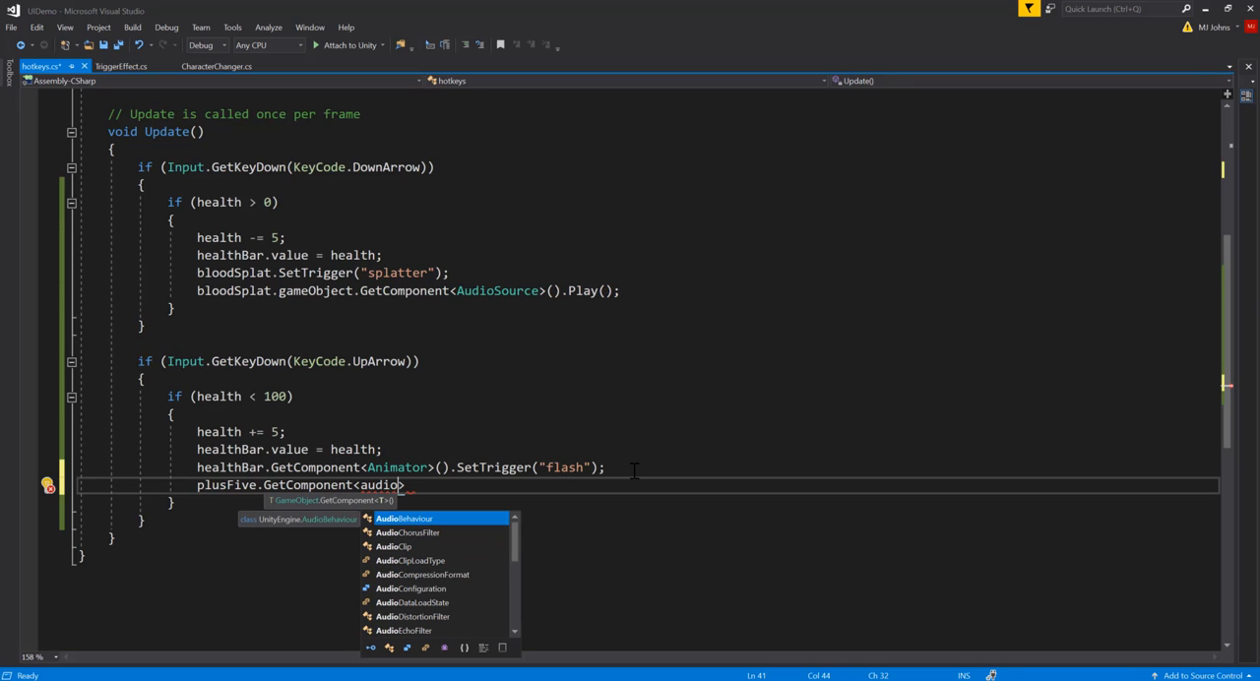
text(S)
key(Tab)
text(>)
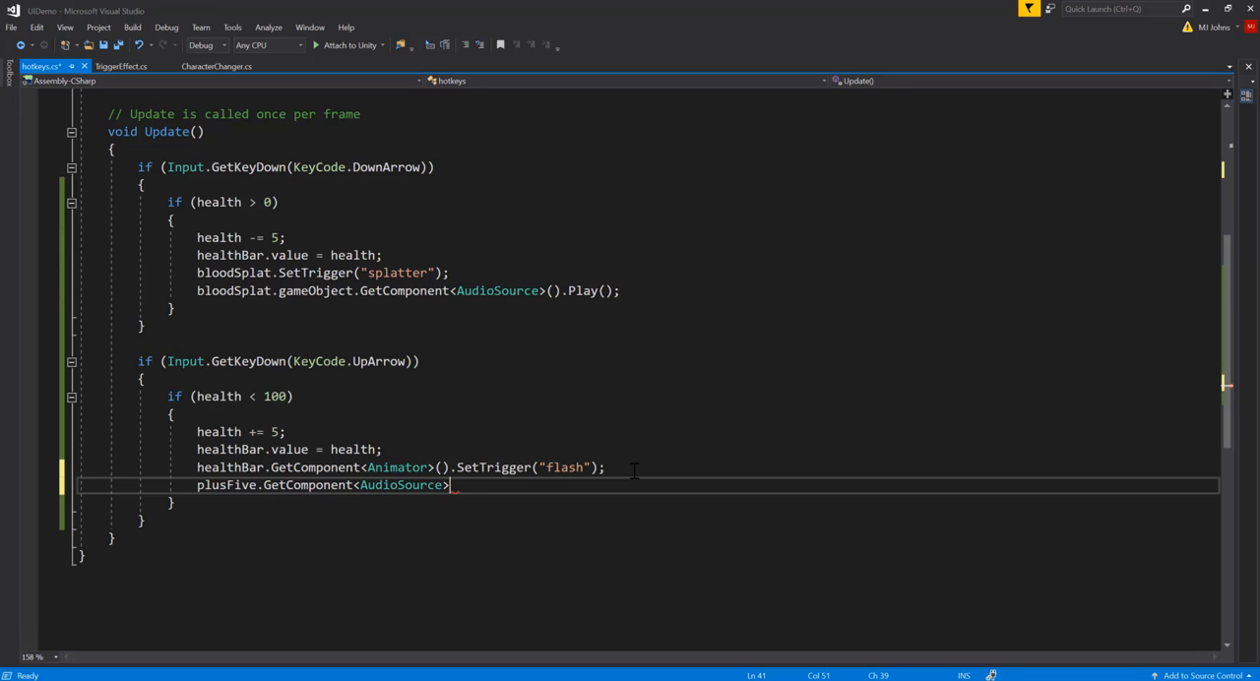
text(().pla)
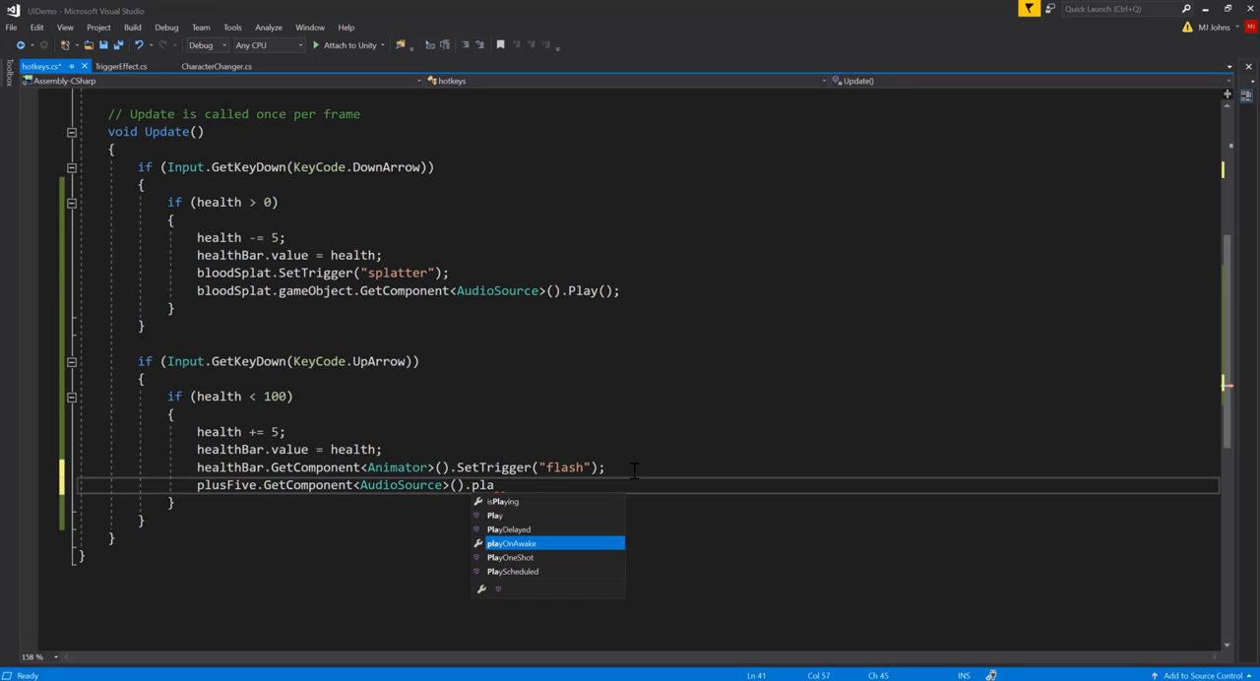
key(Up)
key(Up)
key(Tab)
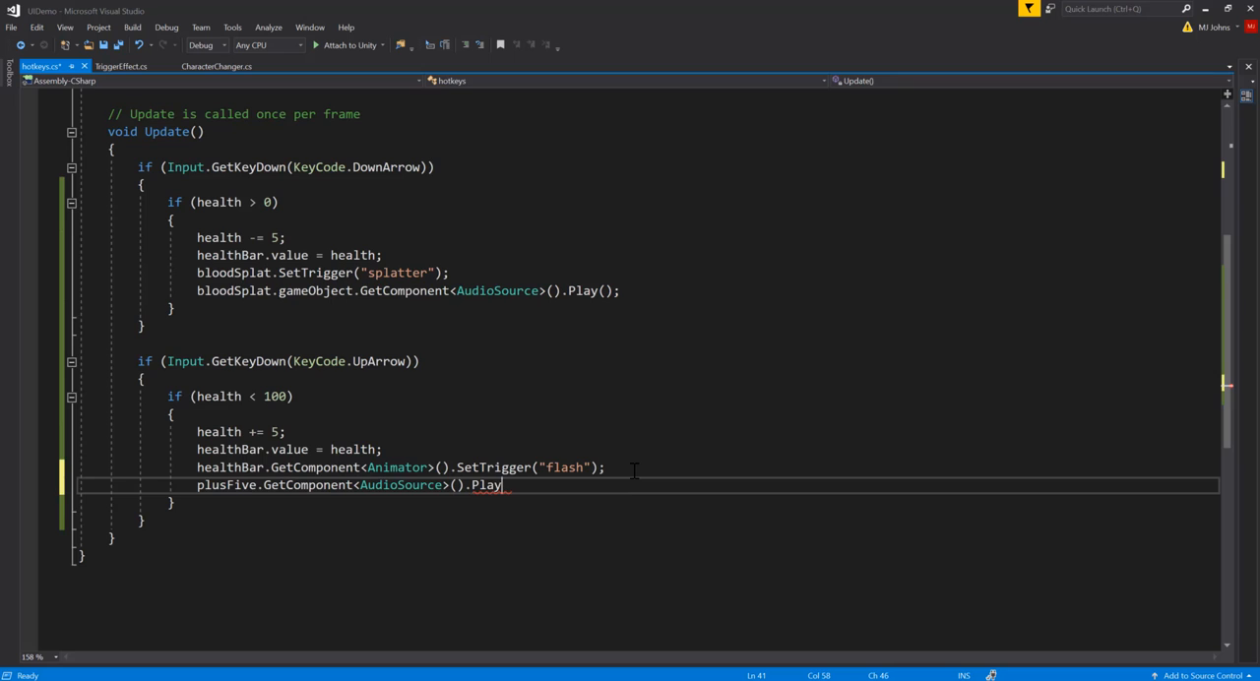
text(();)
Step: Below the audio call, write plusFive.GetComponent<Animator>().SetTrigger("") with the trigger name left empty
key(Return)
text(p)
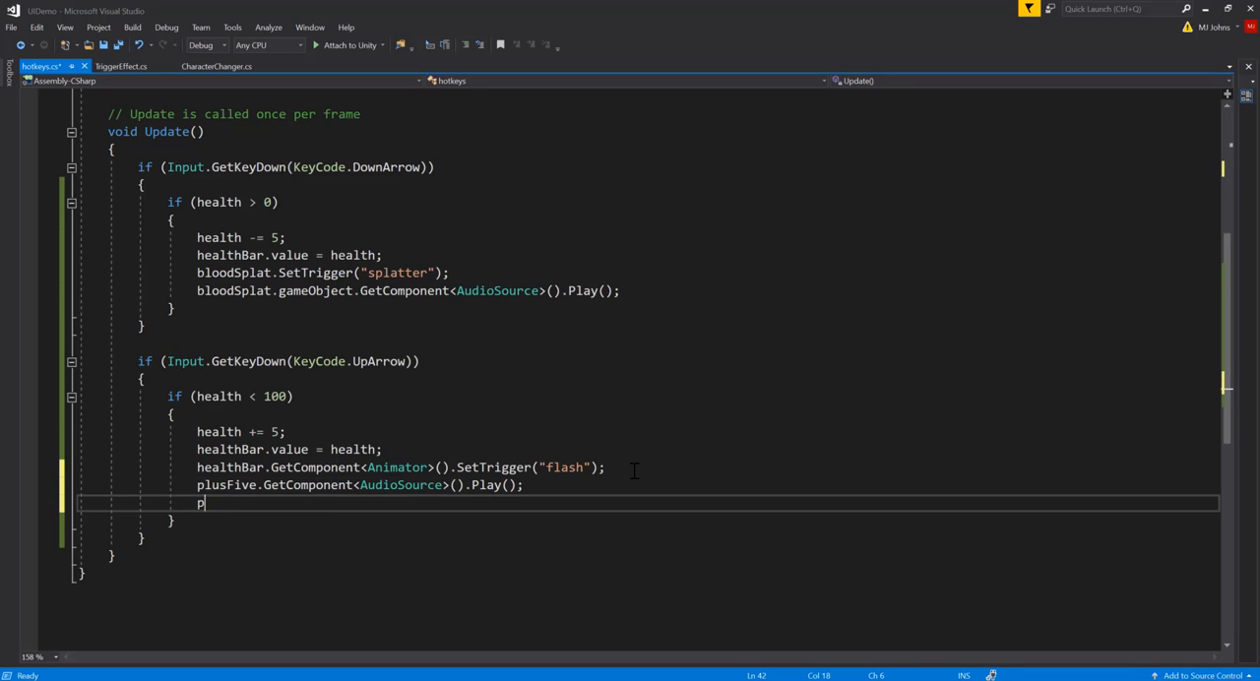
text(lusFive.getc)
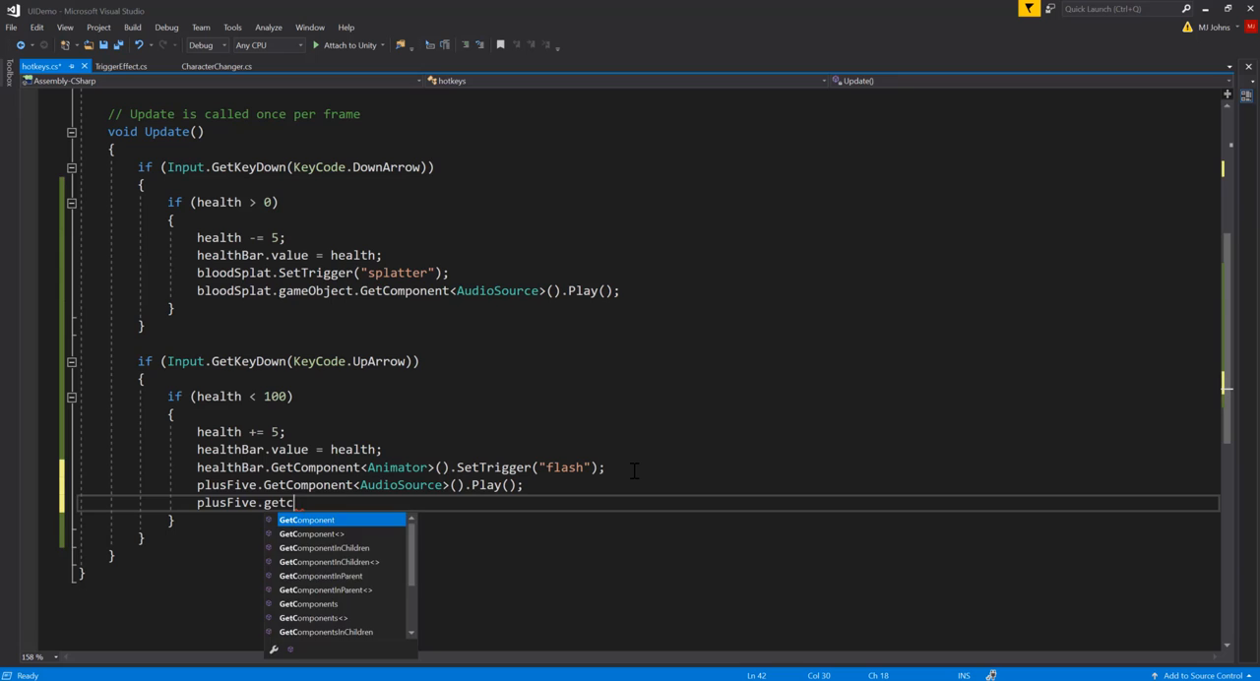
key(Tab)
text(<ani)
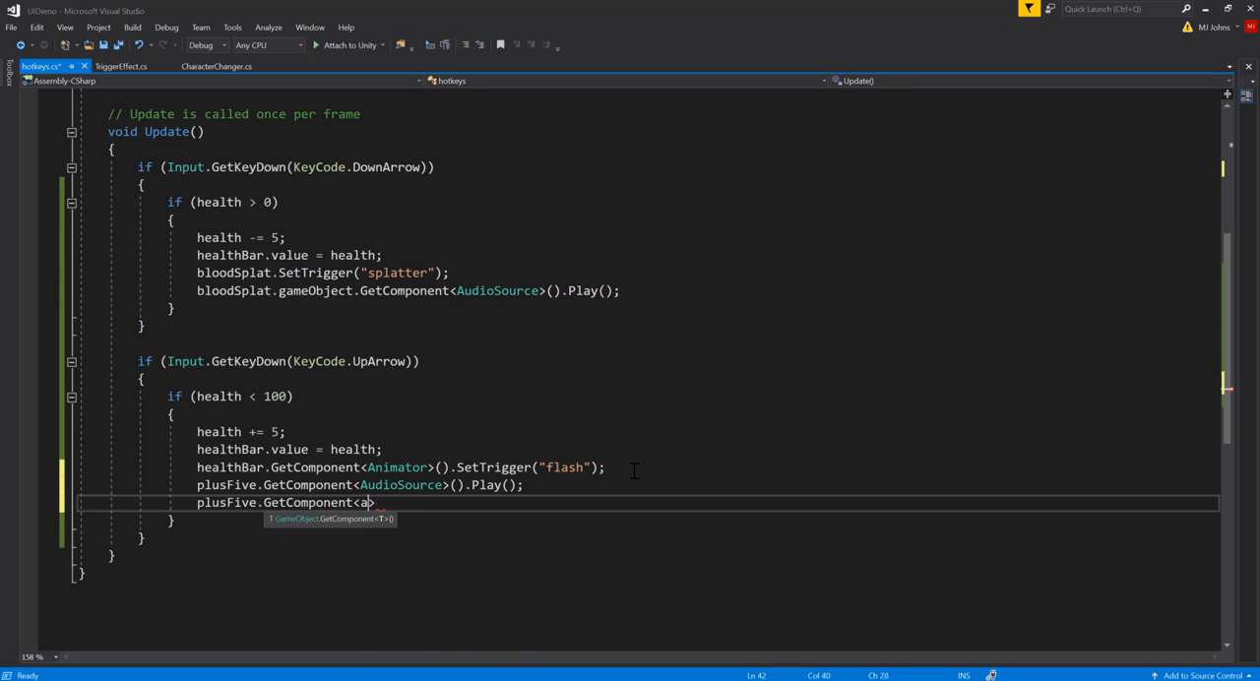
text(mator>().sett)
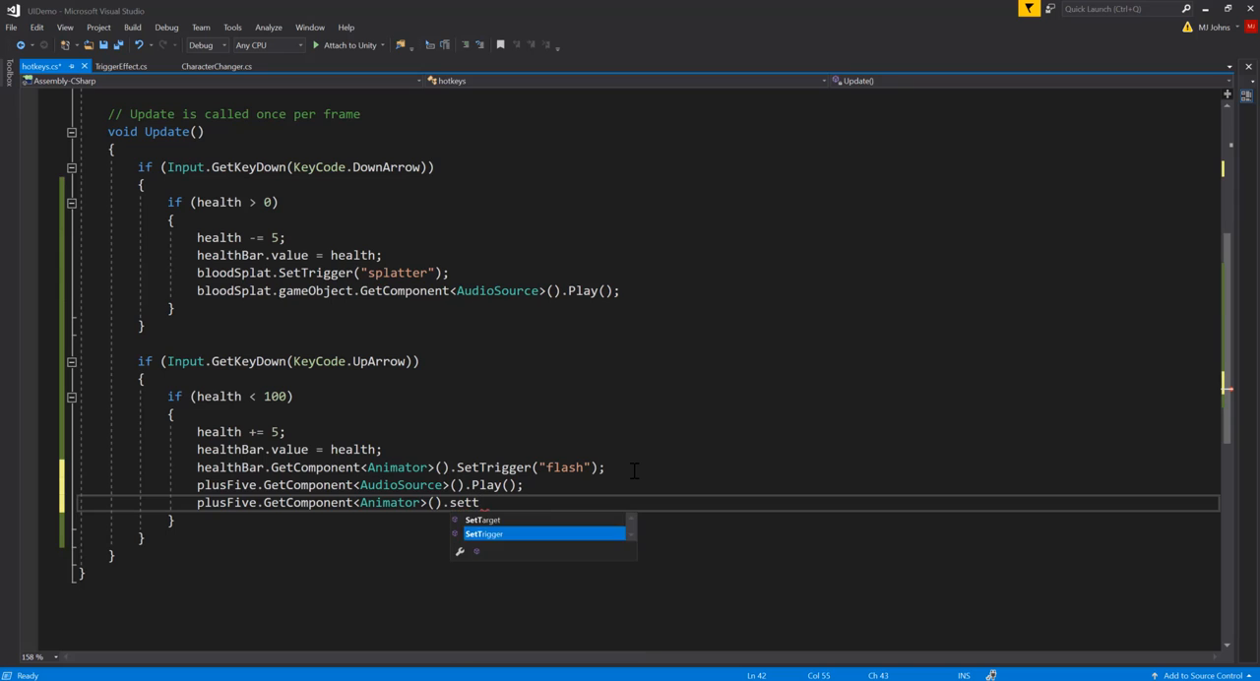
key(Tab)
text((")
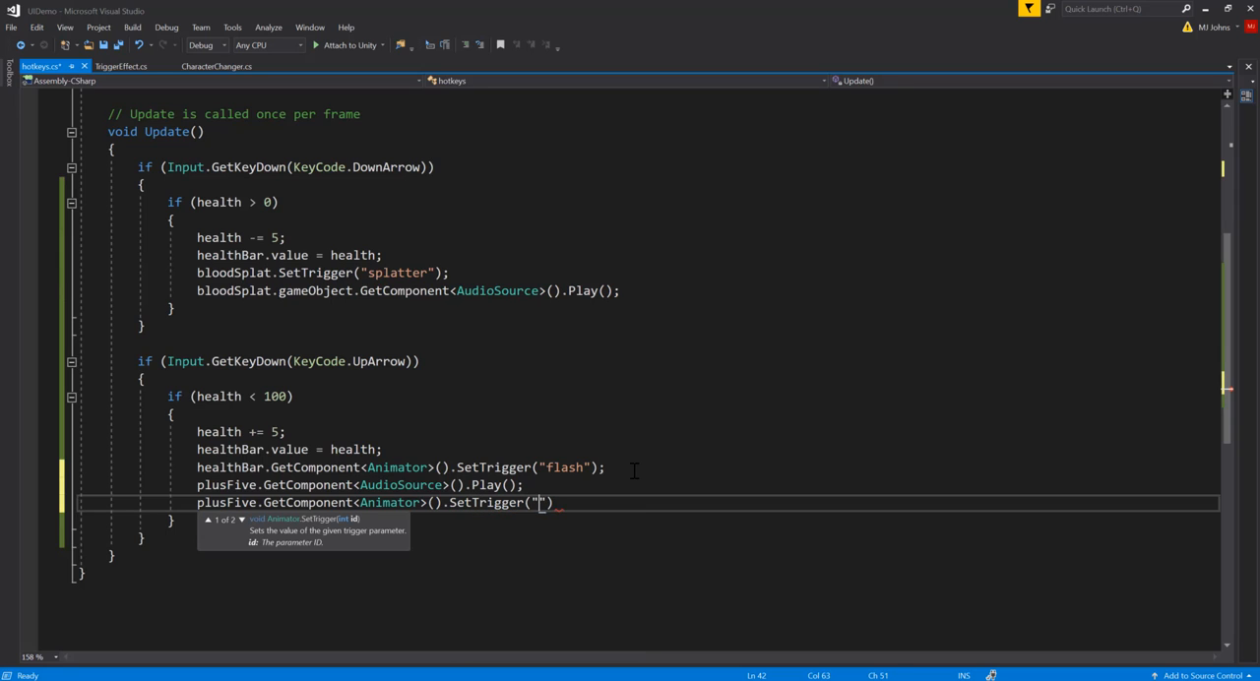
Step: Switch back to Unity, show the +5 text's animator graph, and move the plusFive state clear of Any State
click(1205, 8)
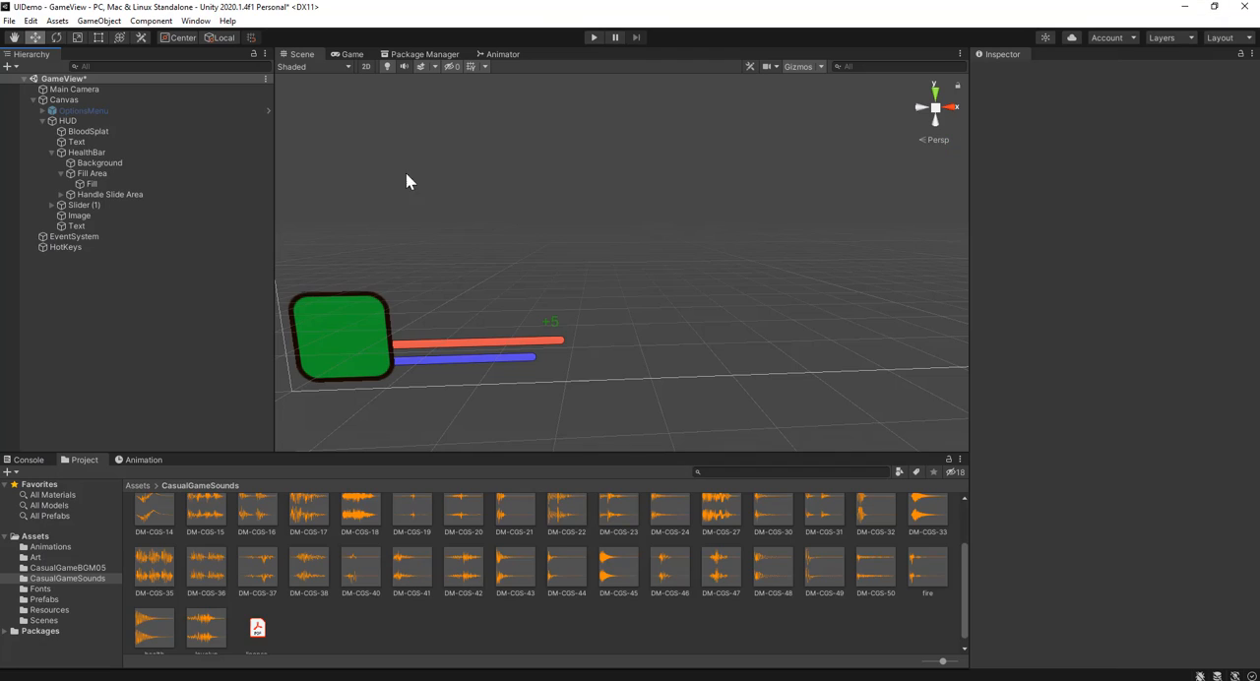
click(110, 225)
click(495, 53)
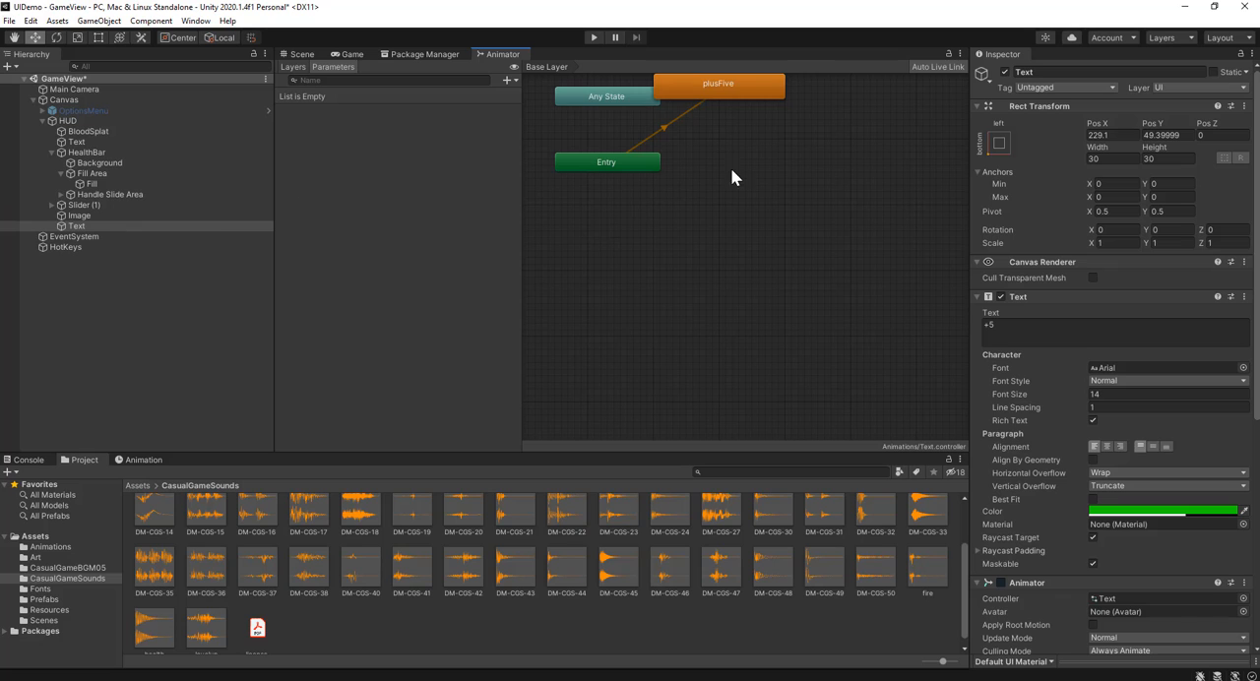
middle_drag(727, 173, 704, 258)
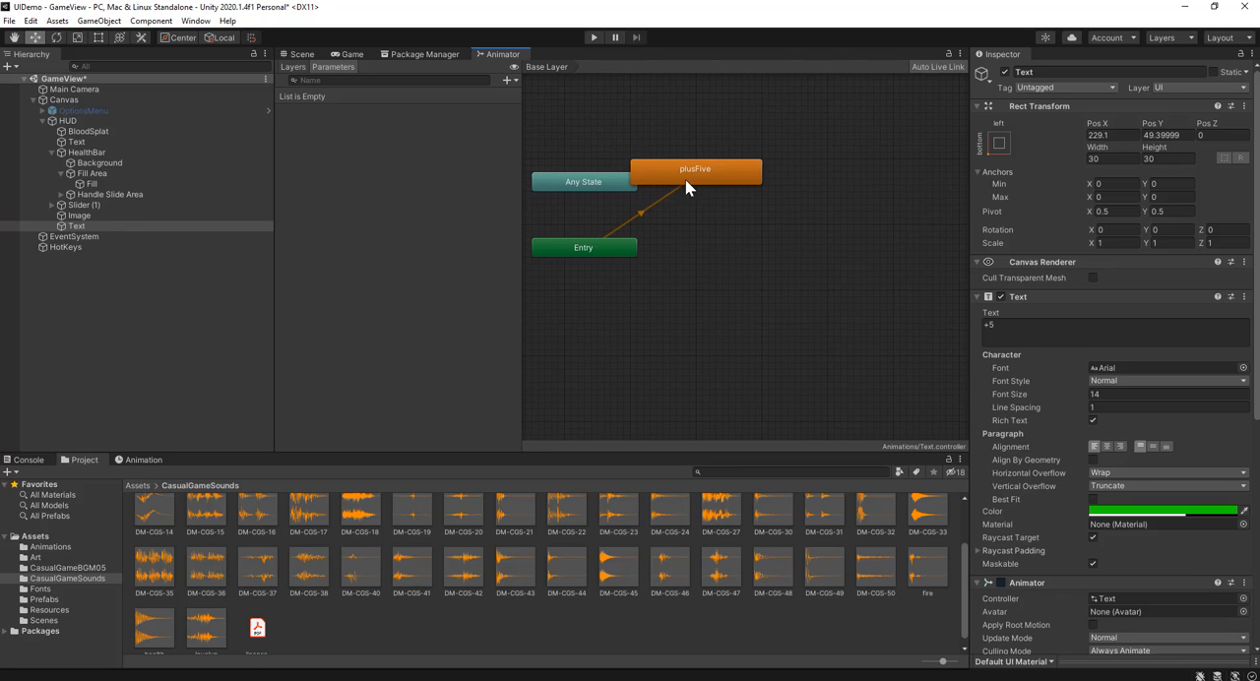
drag(685, 179, 732, 160)
click(704, 265)
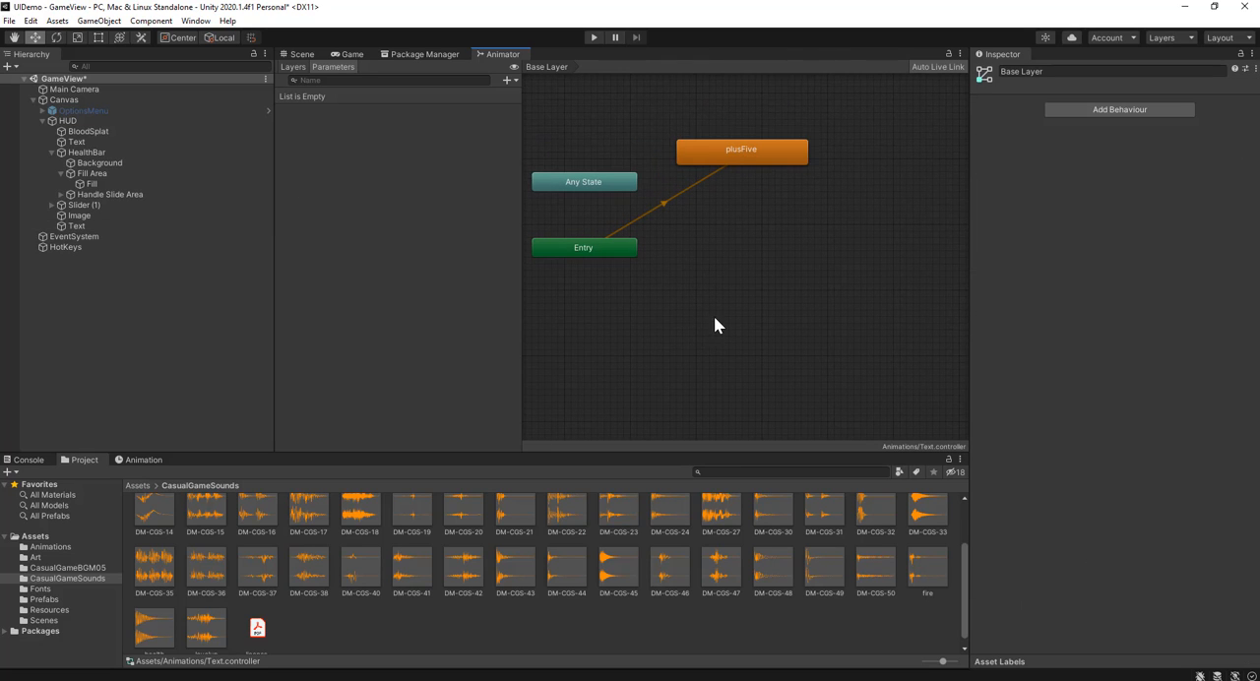
Step: Create an empty state in the +5 text's animator graph and make it the layer default state
right_click(685, 332)
mouse_move(705, 341)
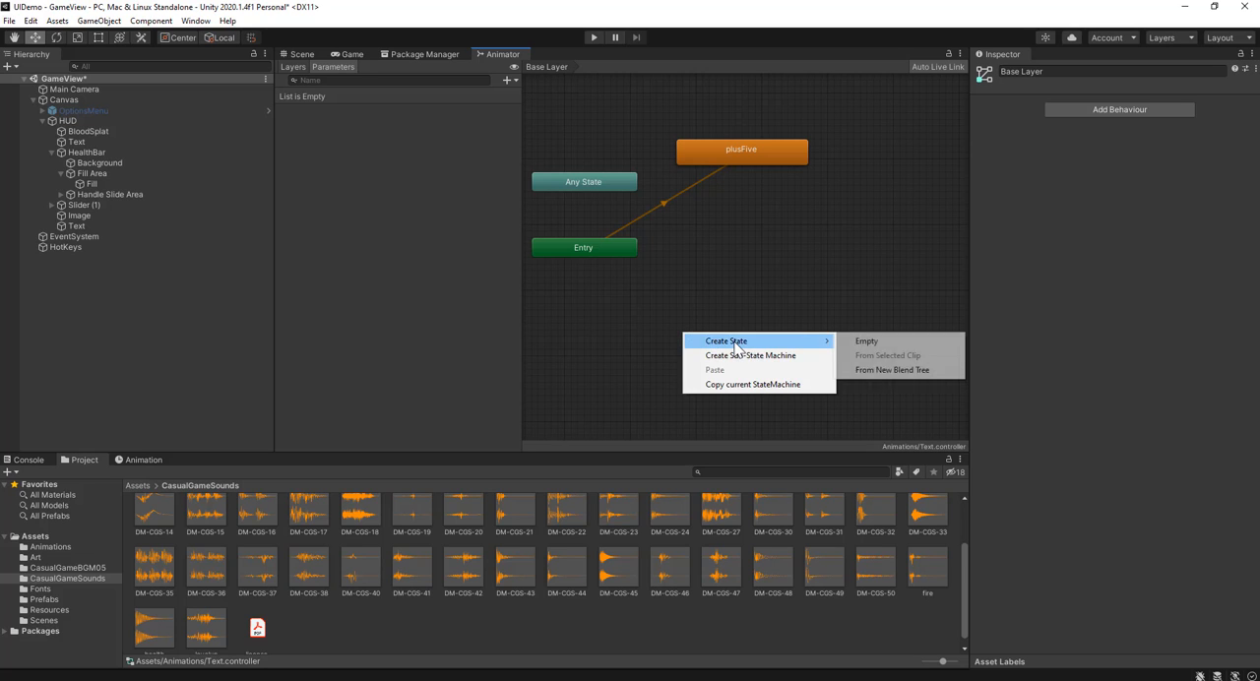
click(845, 340)
right_click(726, 346)
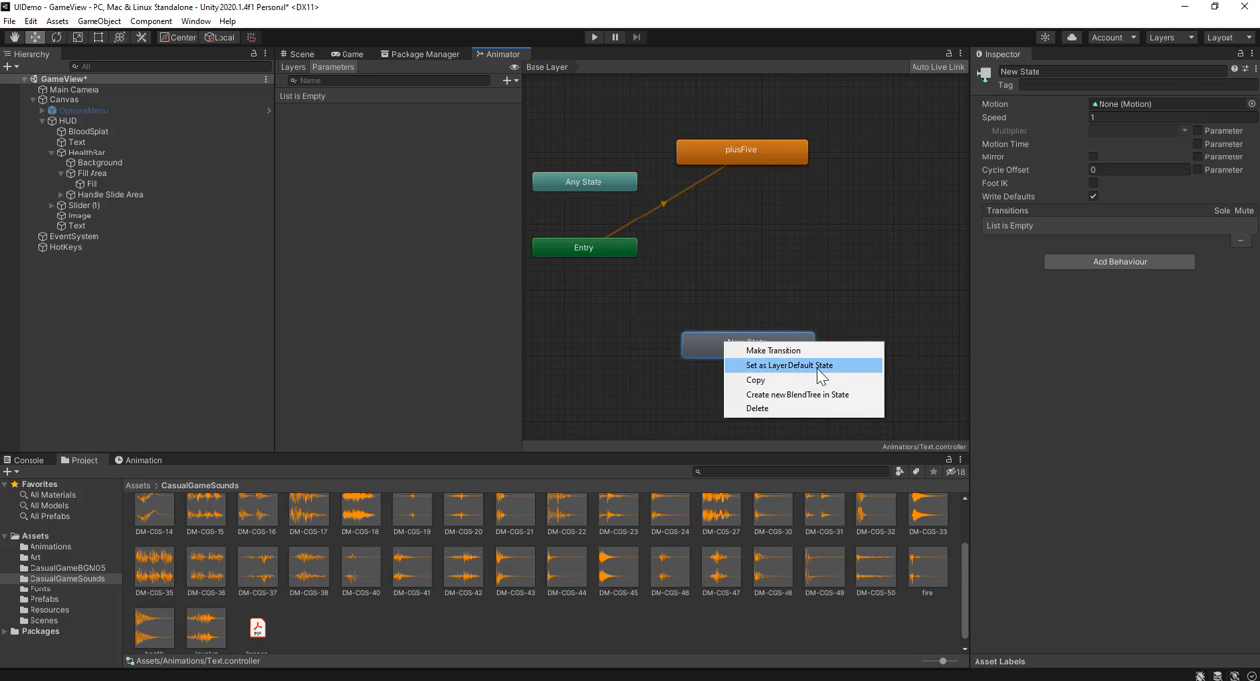
click(818, 366)
Step: Make a transition from Any State to the plusFive state and move plusFive farther from Any State
right_click(603, 187)
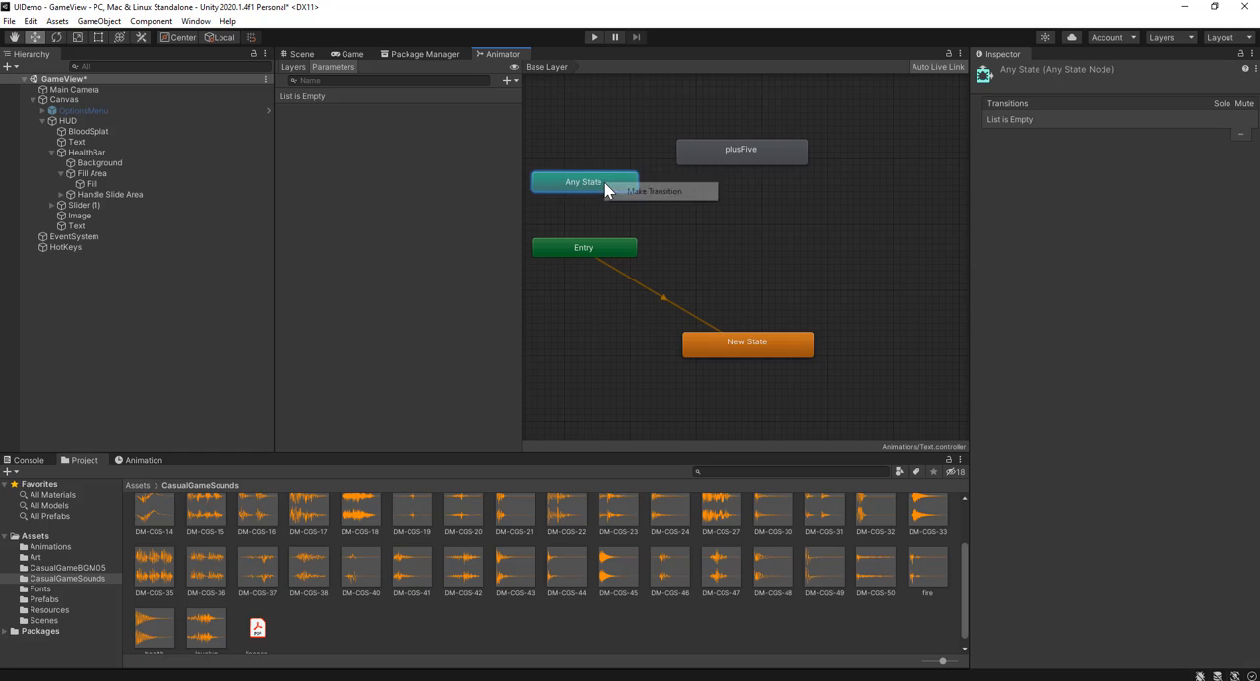
click(651, 190)
click(689, 158)
drag(716, 161, 763, 154)
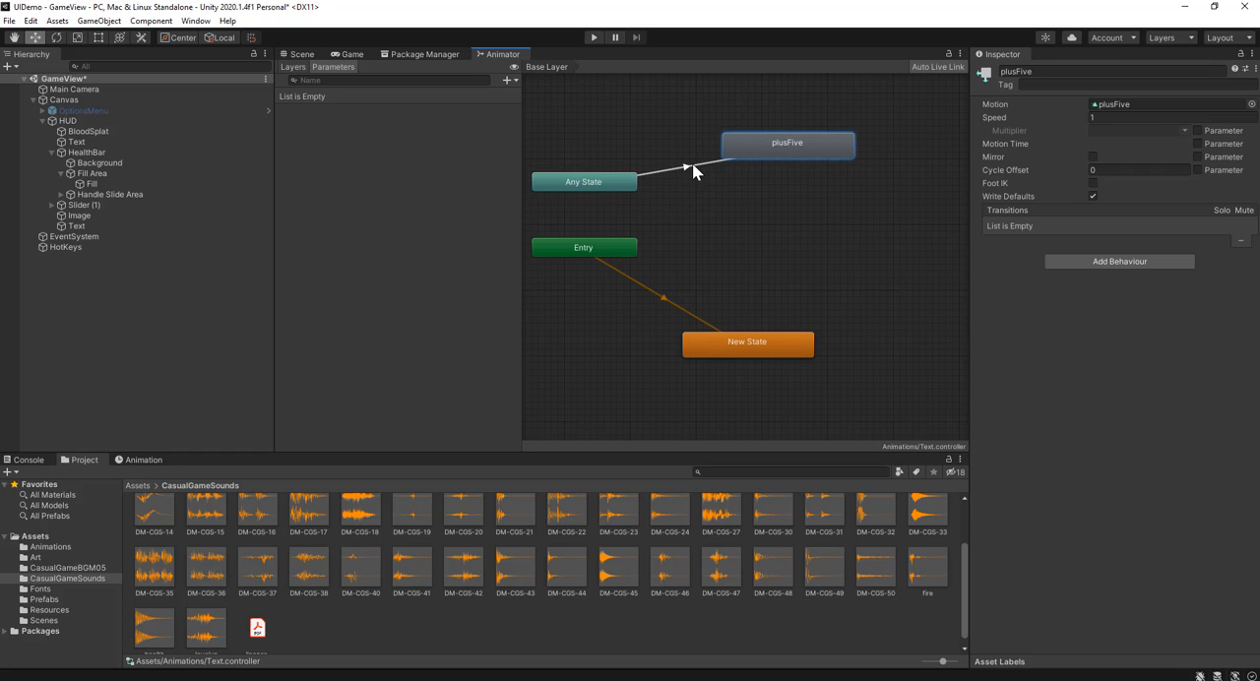
Step: Add a trigger parameter named plusFive and use it as the condition of the Any State to plusFive transition
click(691, 169)
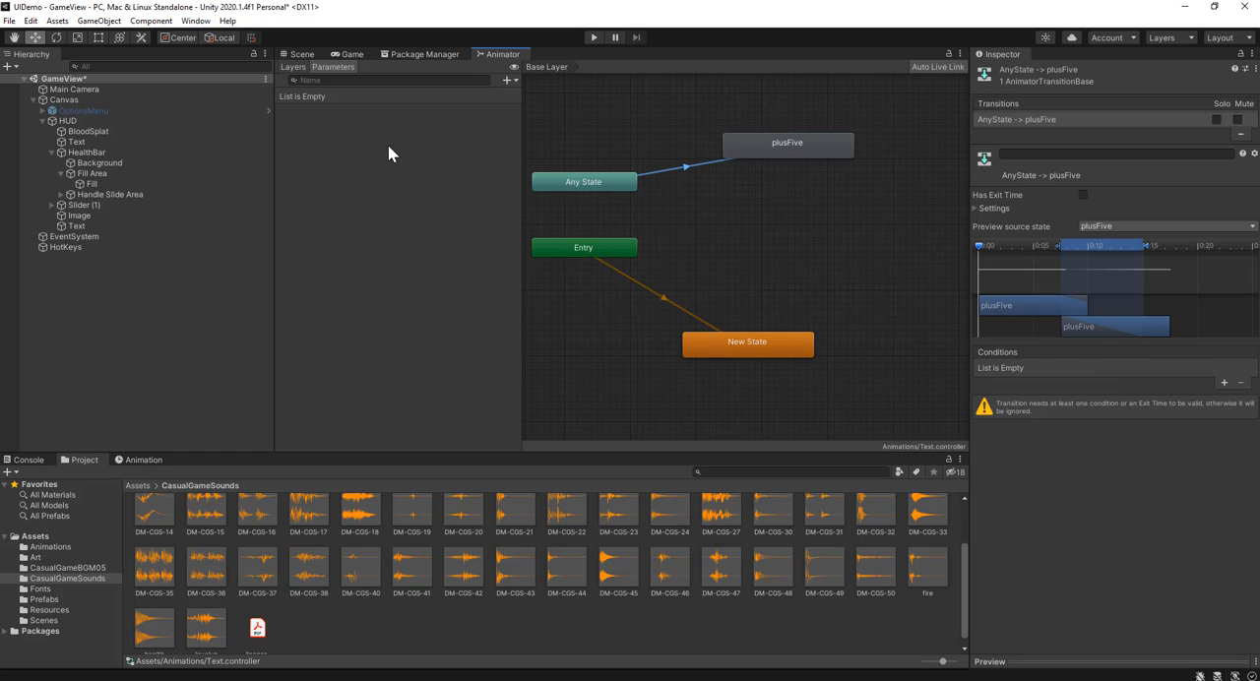
click(507, 80)
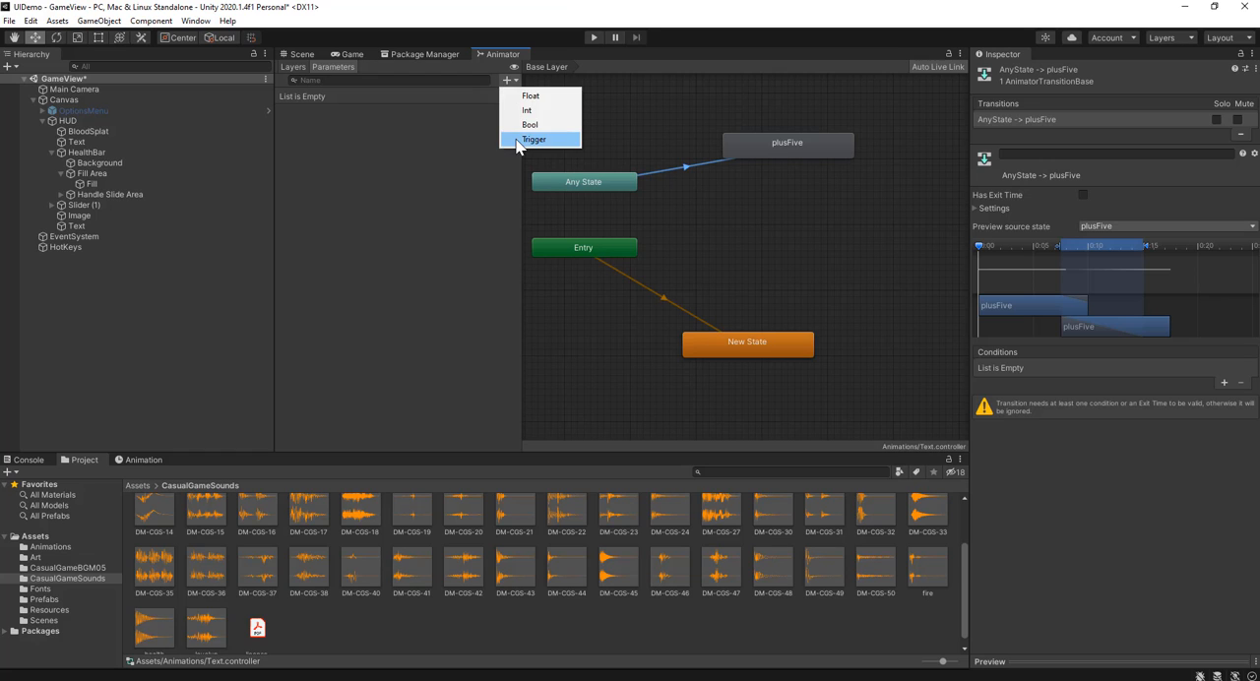
click(532, 139)
text(plu)
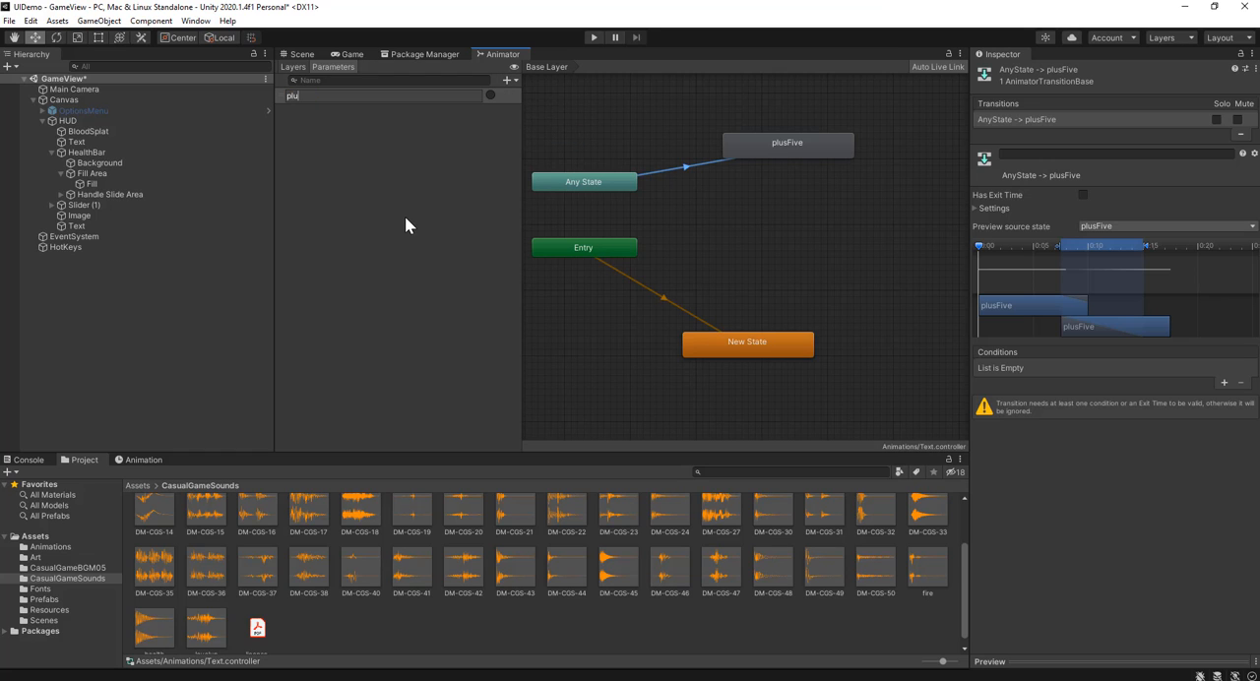
text(sFive)
key(Return)
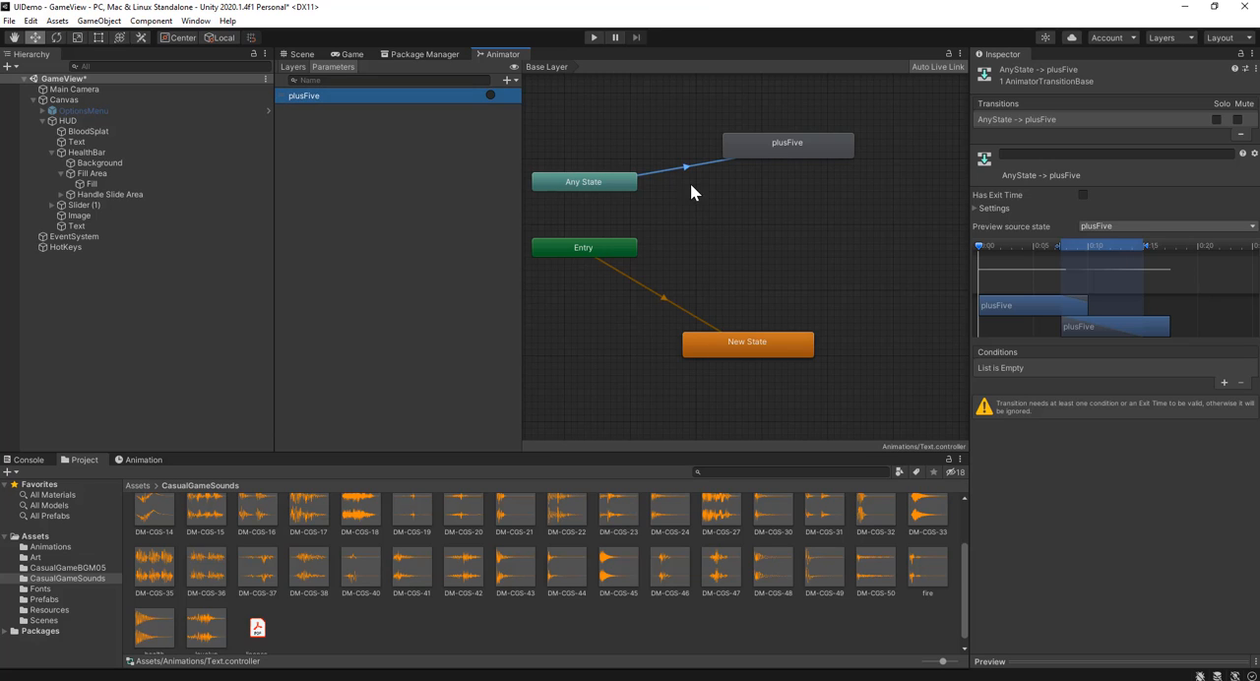
click(1224, 382)
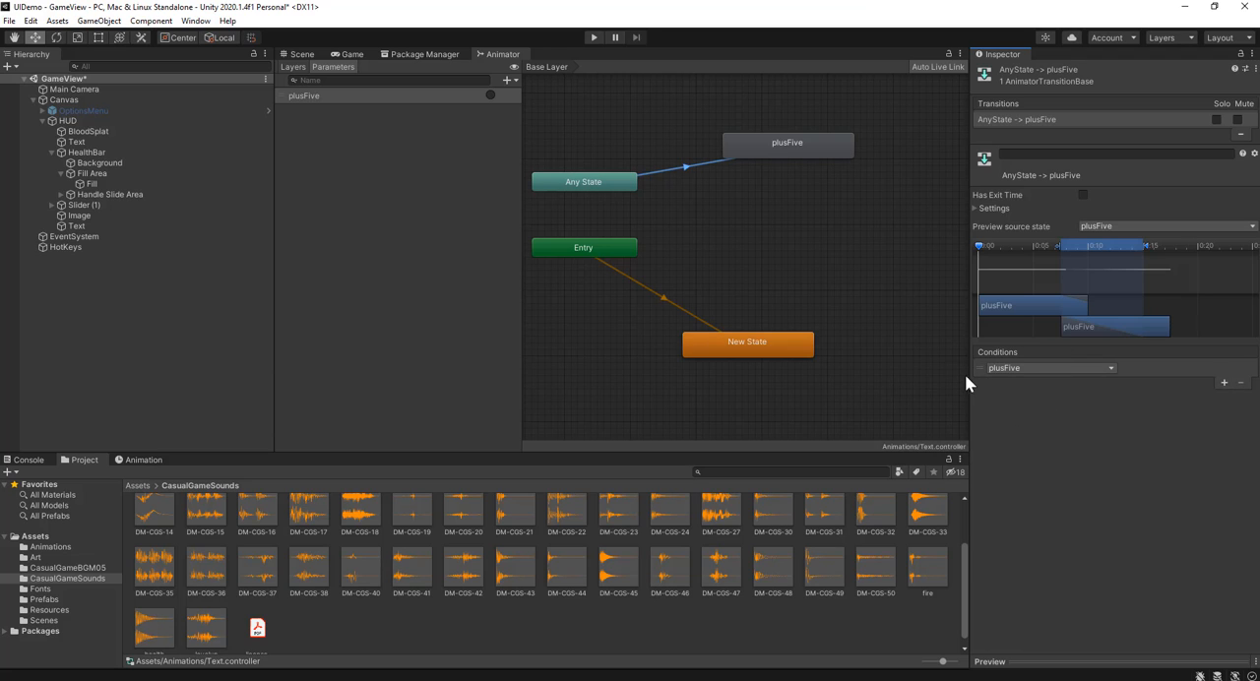
Step: Show the Game view, switch to Visual Studio, complete the last SetTrigger call with "plusFive" and a semicolon, and save hotkeys.cs
click(328, 55)
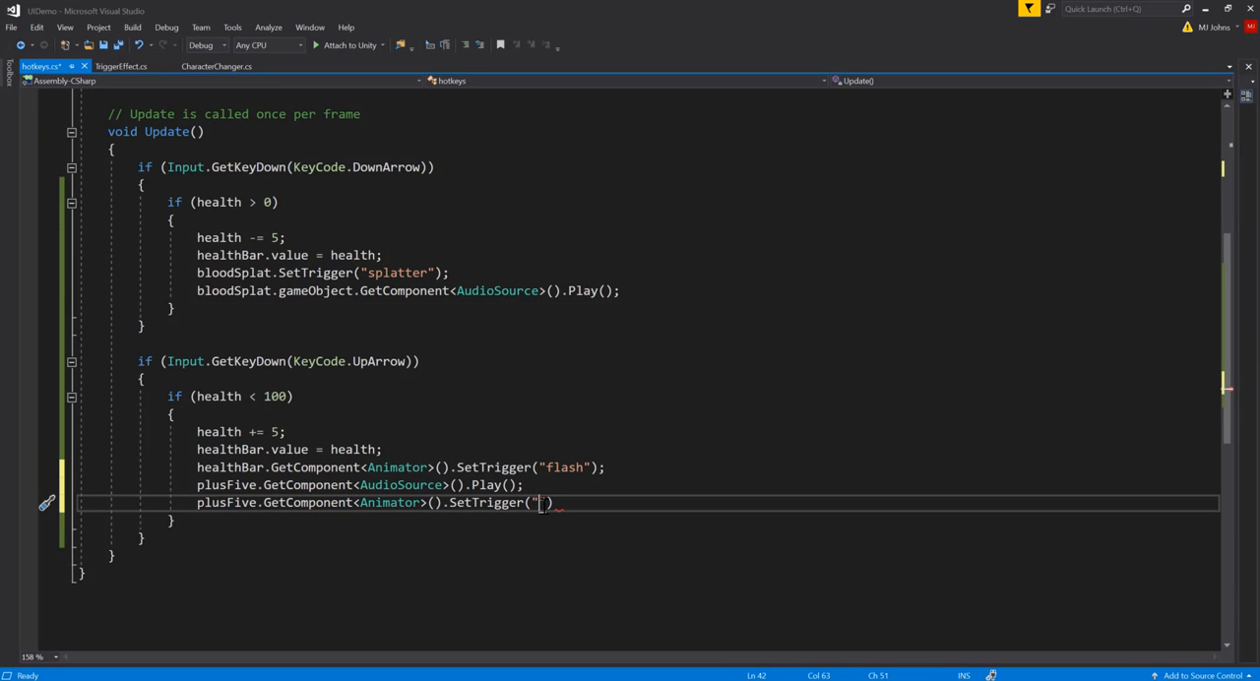
text(plusFive");)
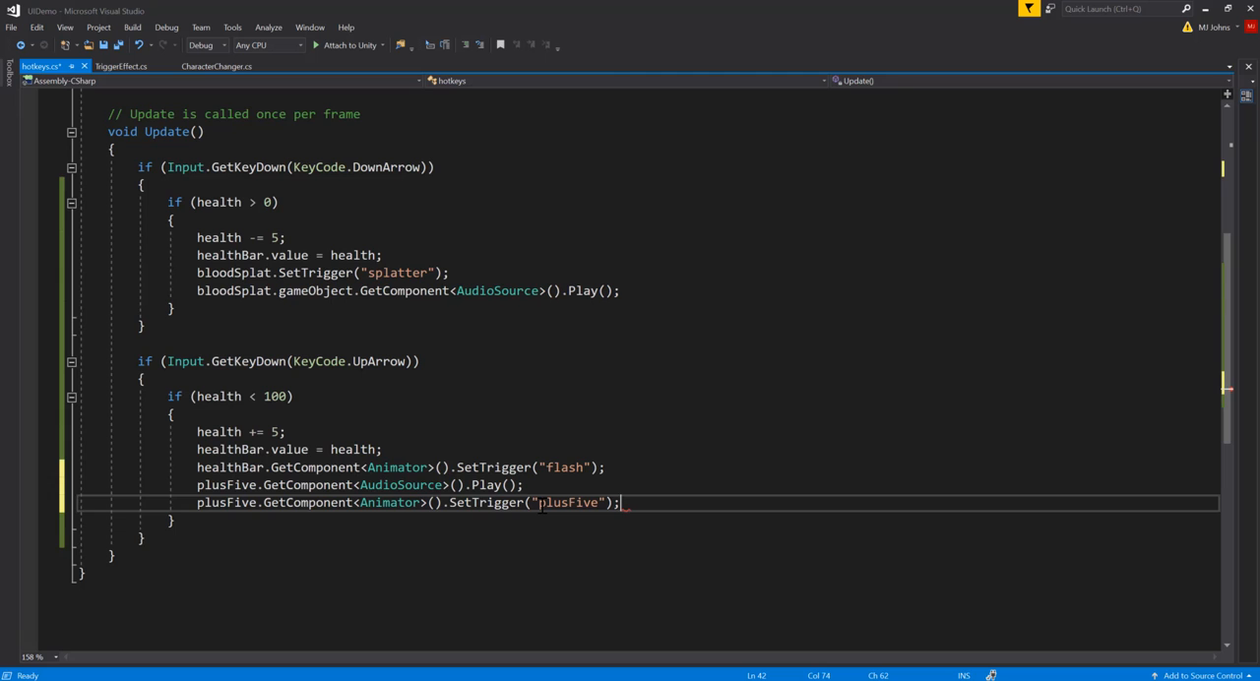
key(ctrl+s)
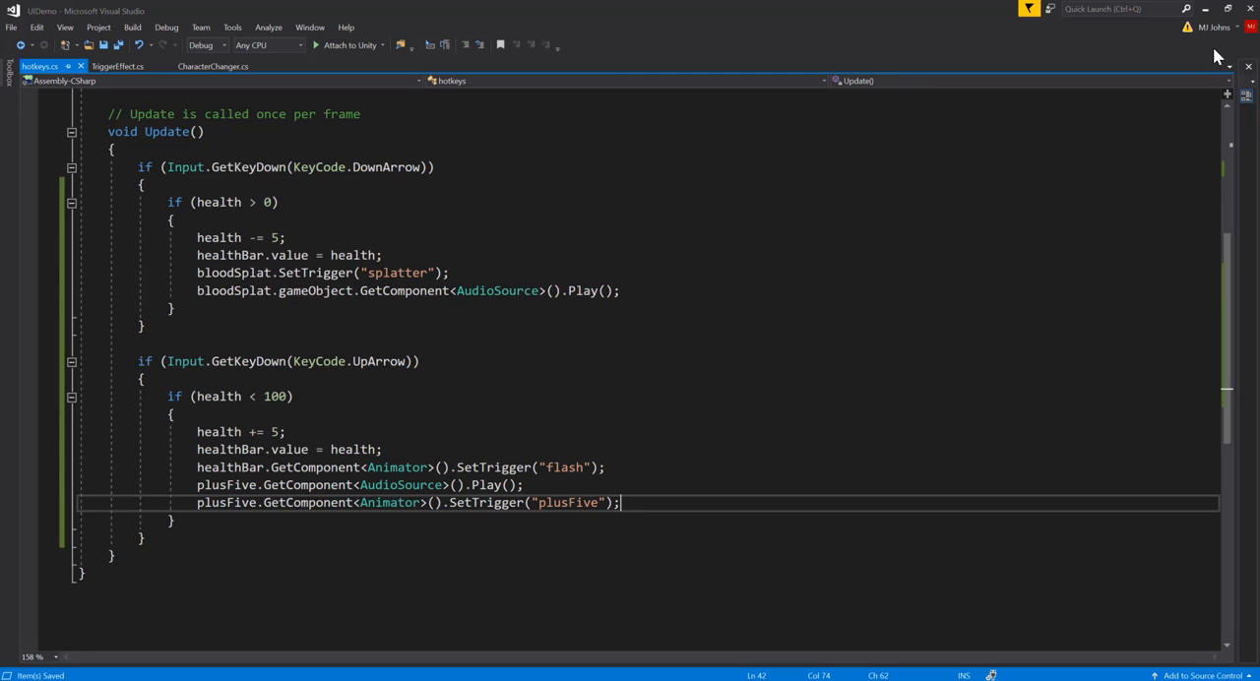
Step: Return to Unity and assign the +5 Text object to the Plus Five field of the HotKeys object's script
click(1209, 10)
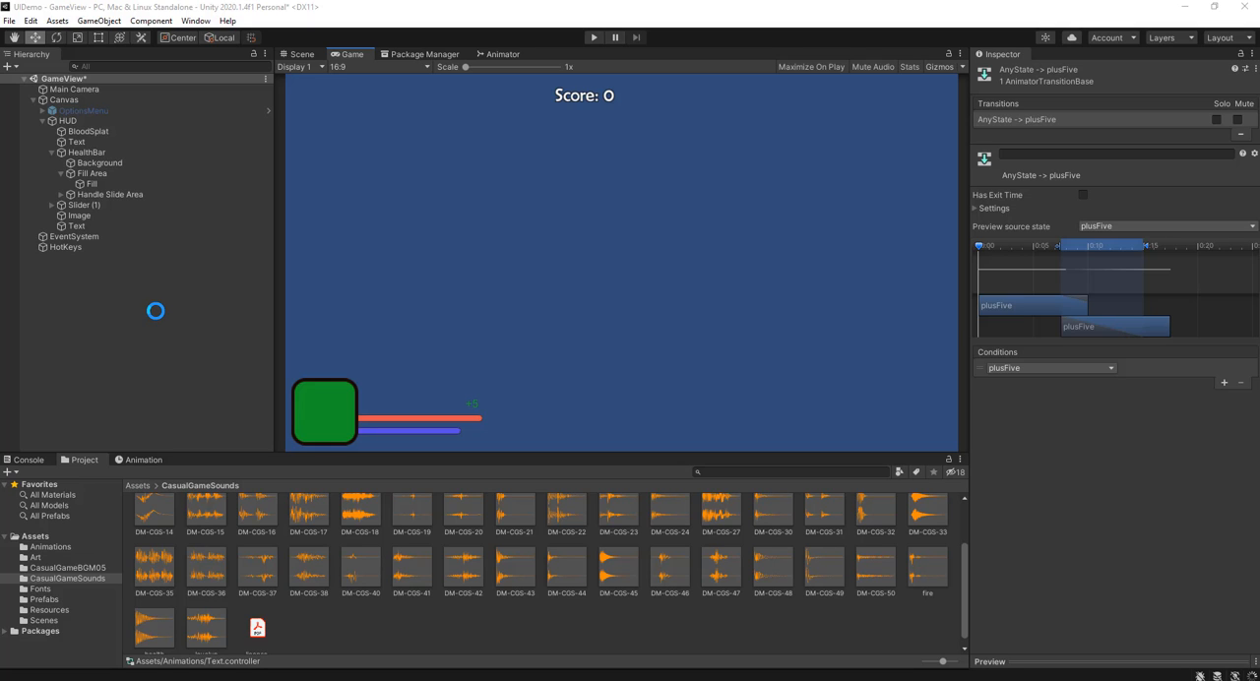
click(105, 247)
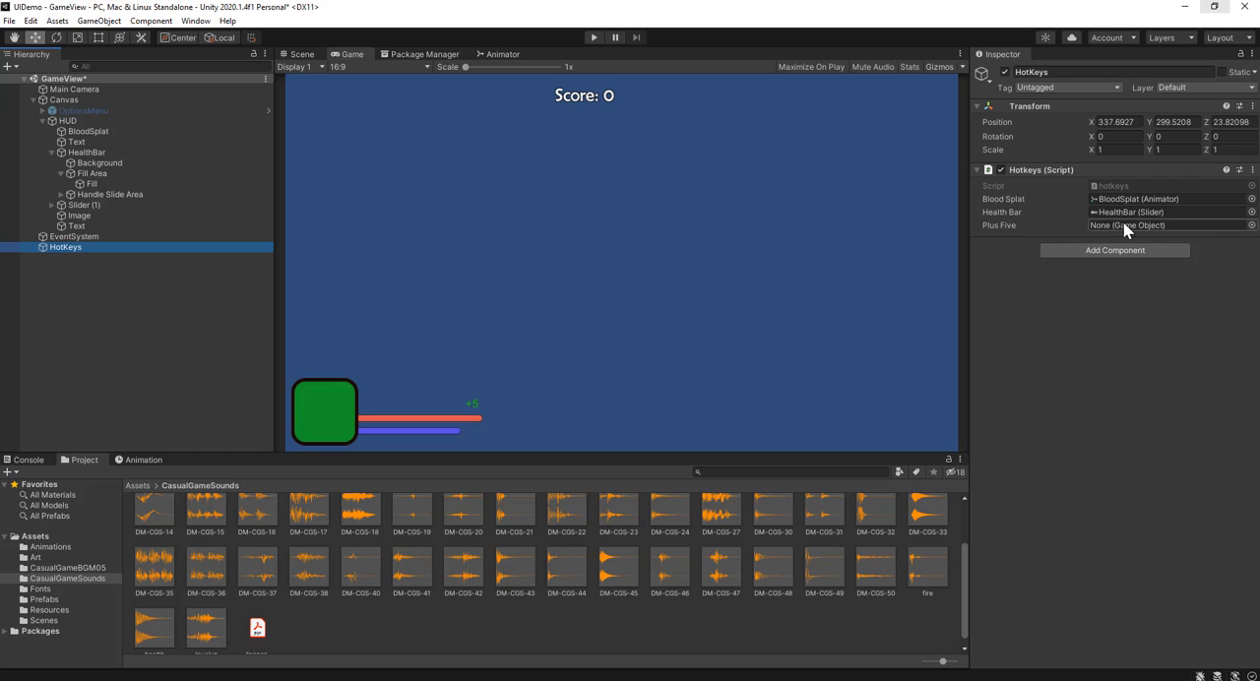
drag(115, 227, 1099, 224)
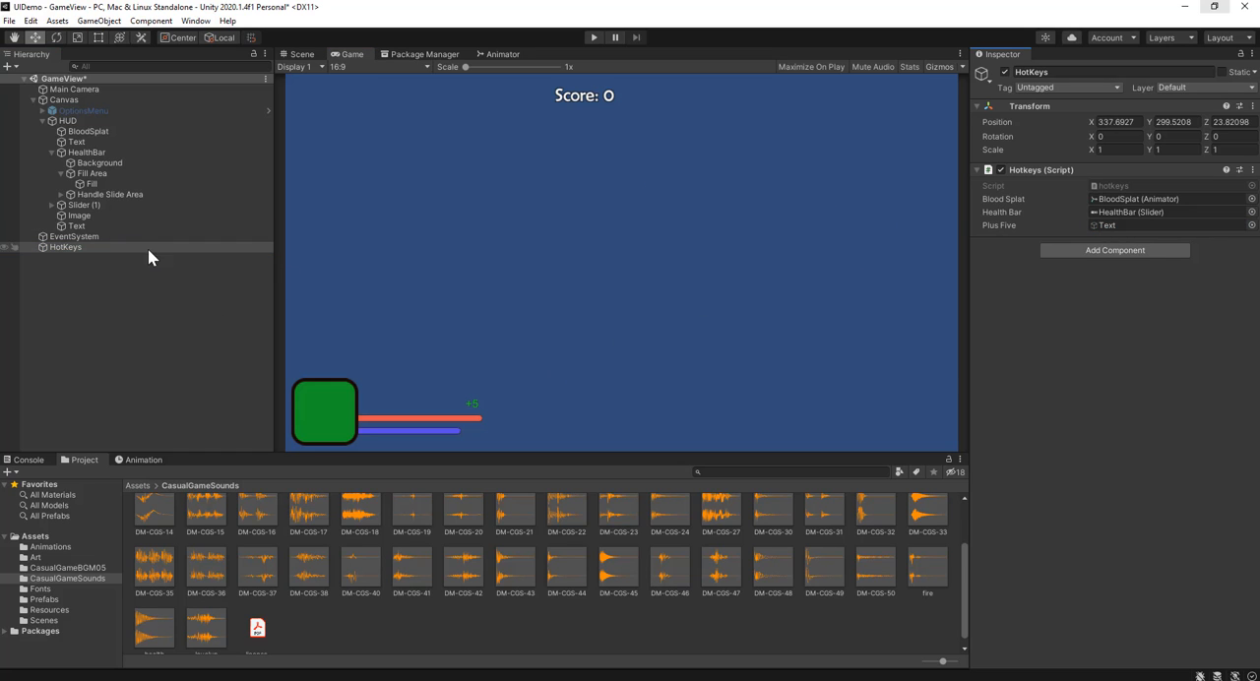
Step: Set the alpha of the +5 text's color to 0 and deselect the text
click(123, 216)
click(110, 226)
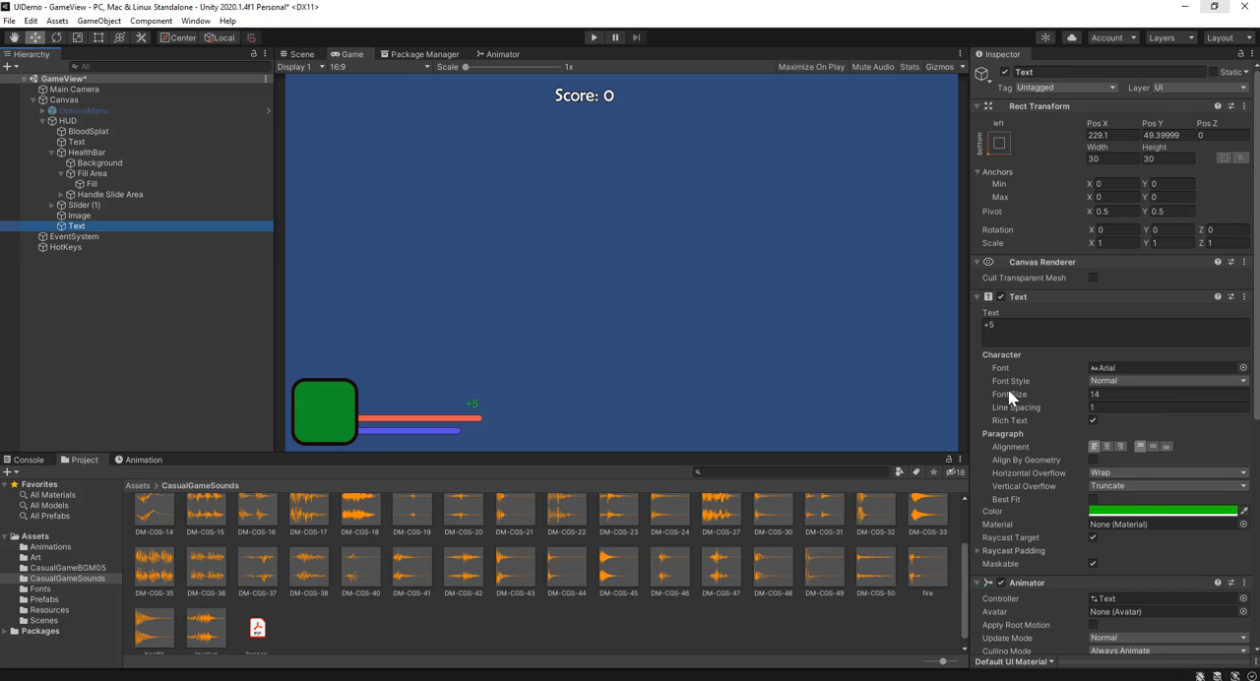
click(1126, 510)
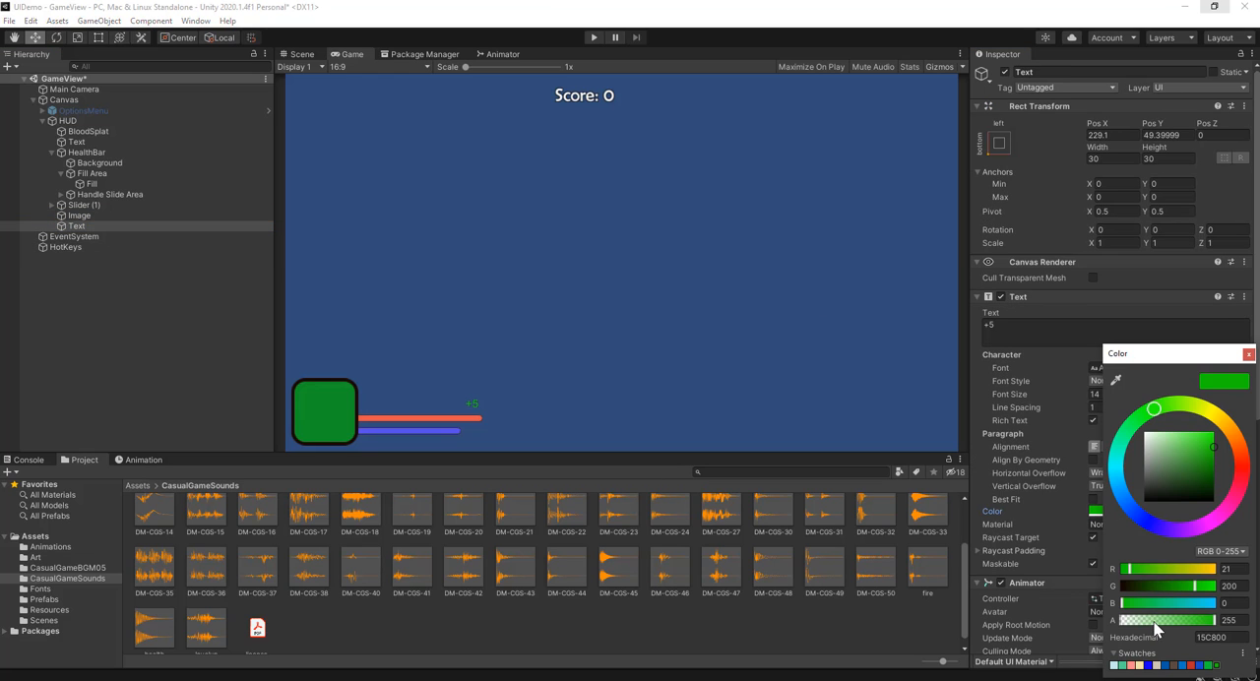
drag(1159, 624, 1106, 624)
click(170, 305)
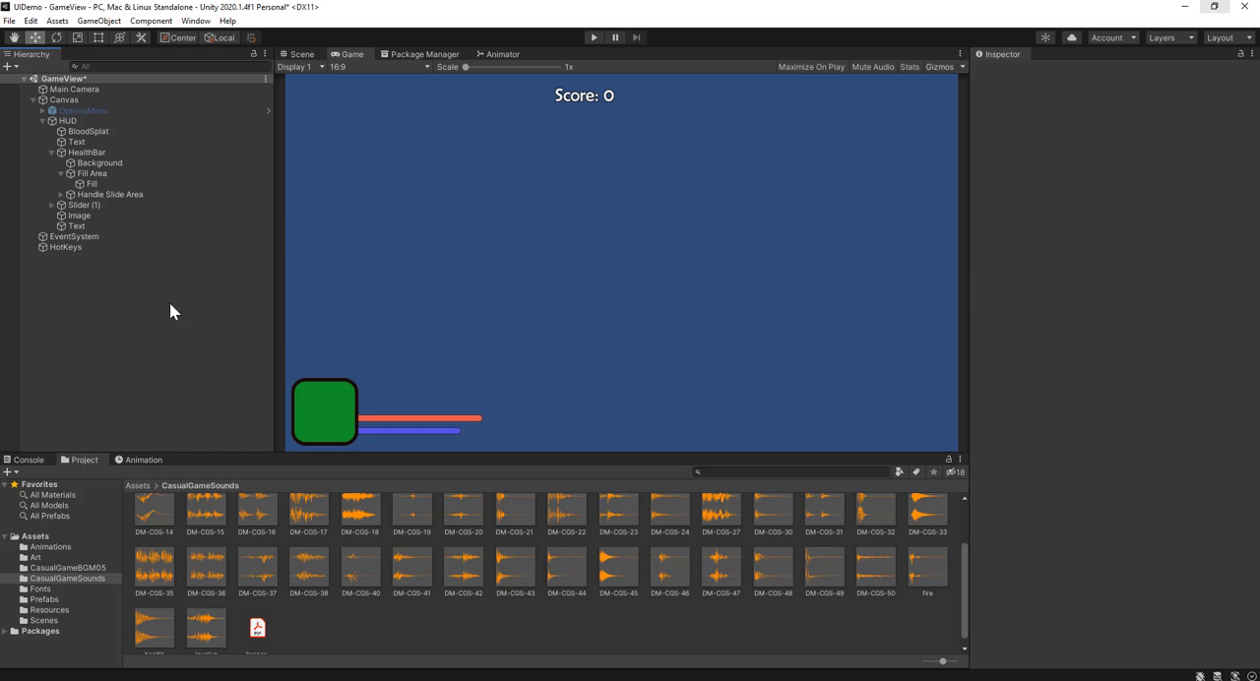
Step: Play-test the damage and healing hotkeys with the +5 text effect and stop the game
click(594, 37)
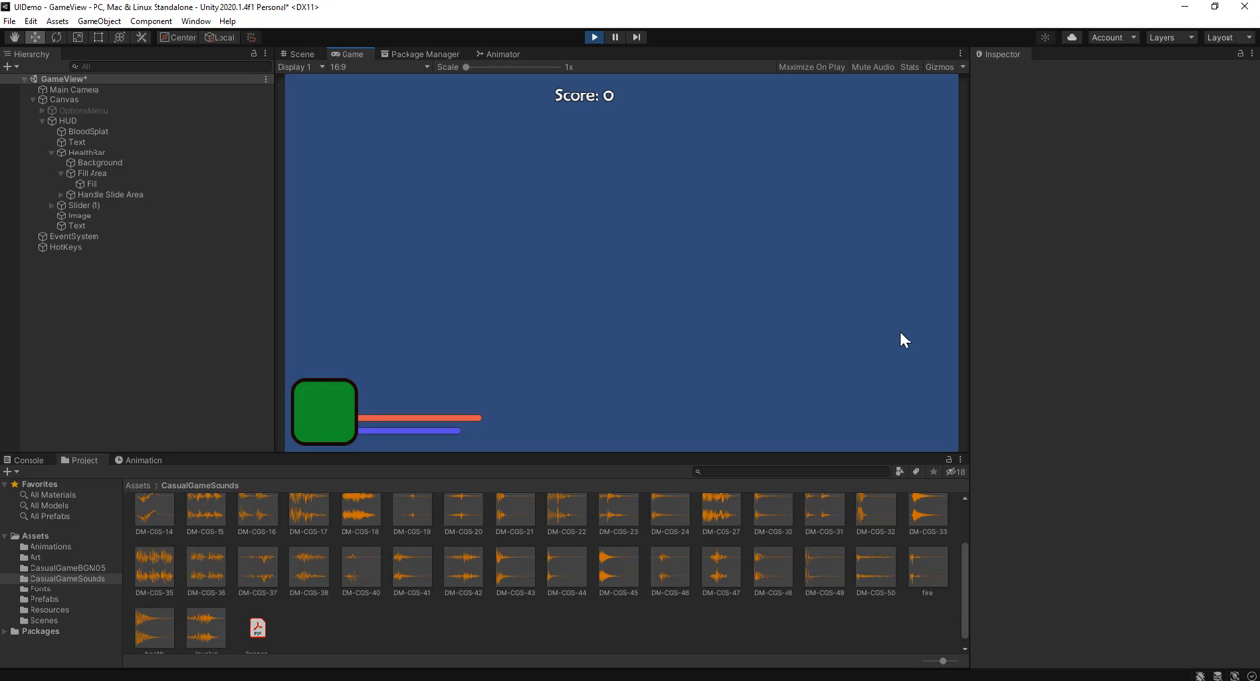
click(593, 40)
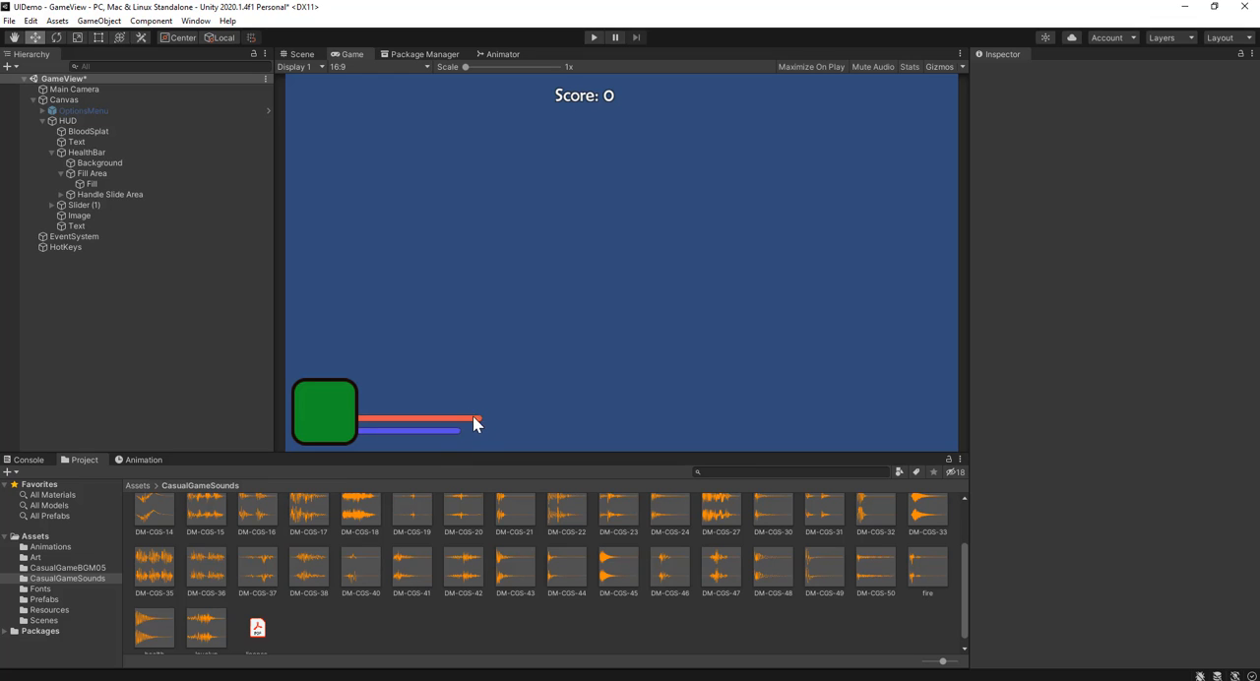
Step: In the +5 text's plusFive animation, move the last keyframes to 0:30 and the middle keyframes to 0:11
click(106, 224)
click(141, 459)
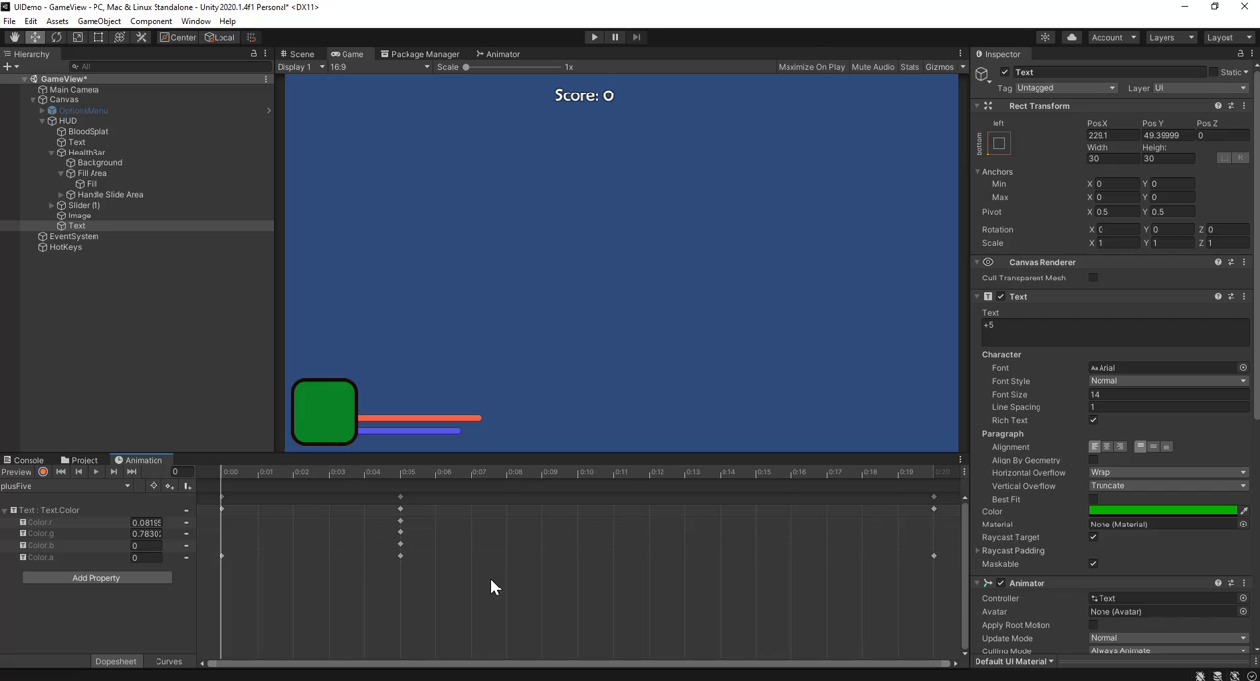
drag(658, 498, 877, 507)
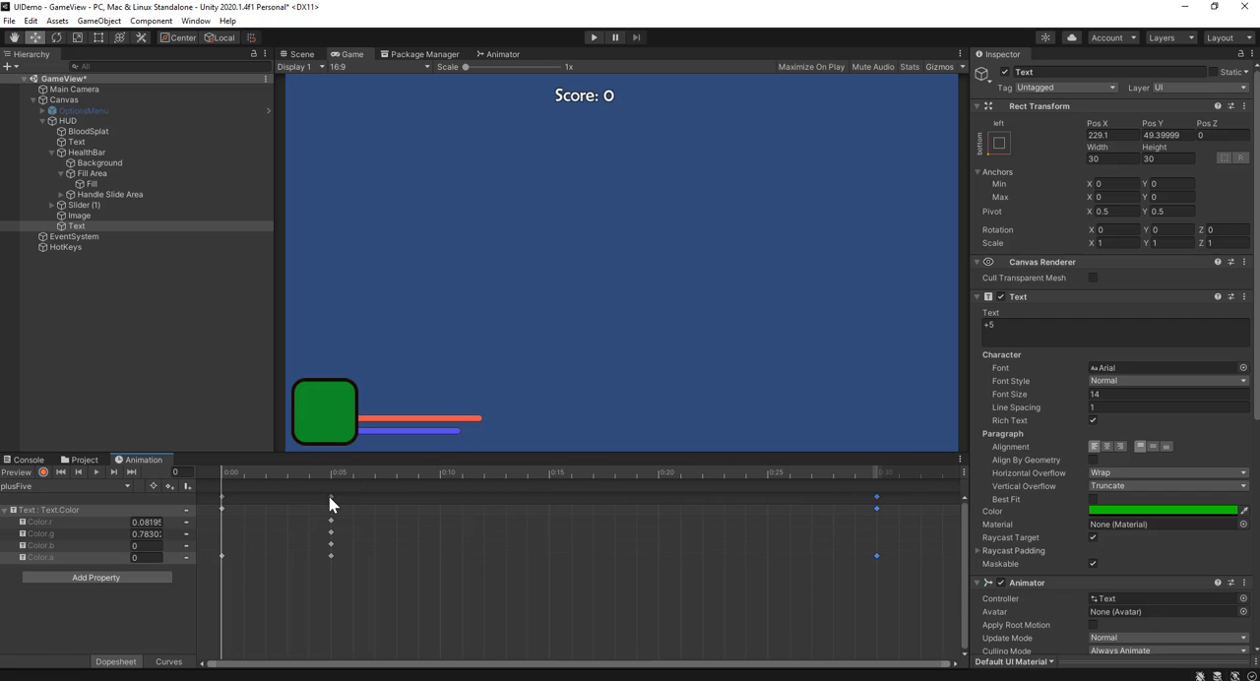
drag(328, 496, 479, 506)
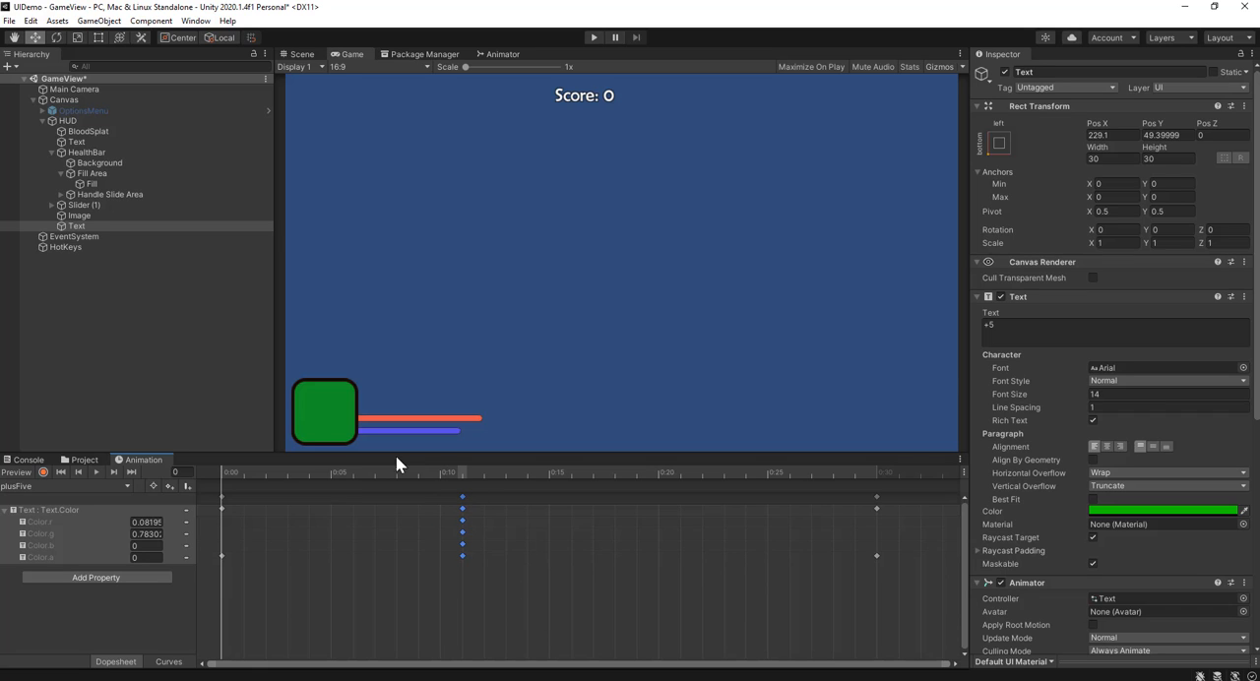
click(164, 265)
Step: Run the game again, use the damage and healing hotkeys to check the slower +5 fade, and stop play mode
click(593, 38)
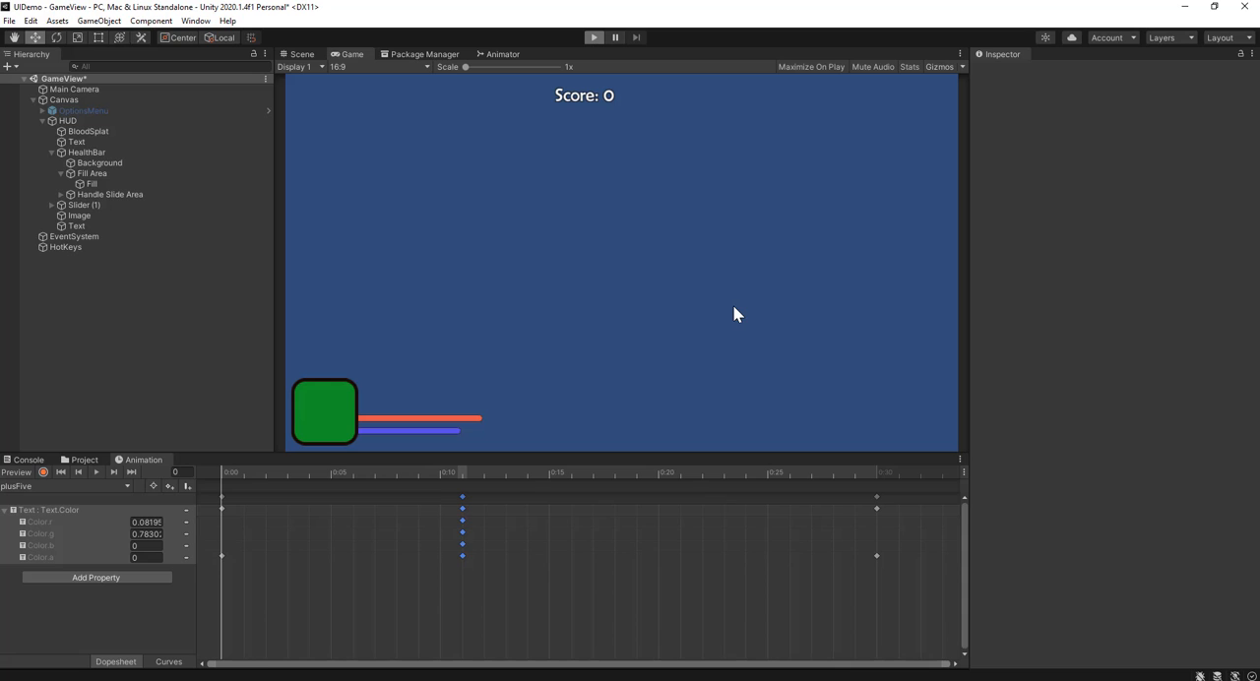
key(space)
key(space)
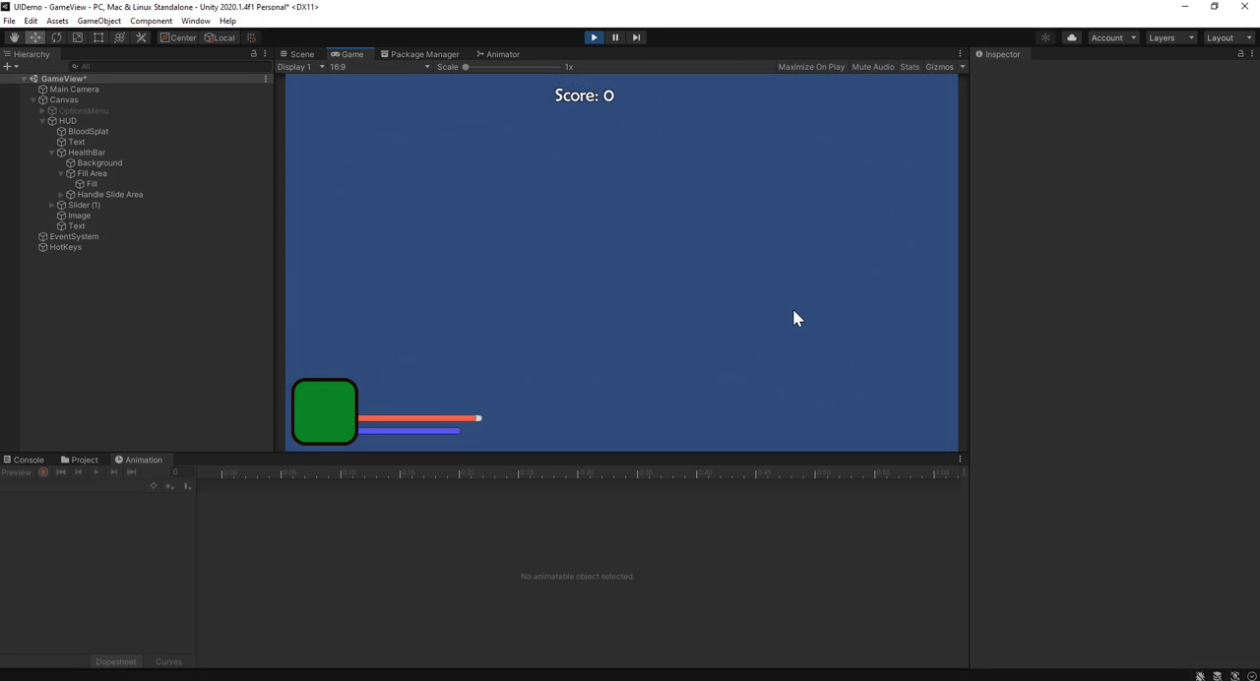
key(h)
key(h)
click(593, 38)
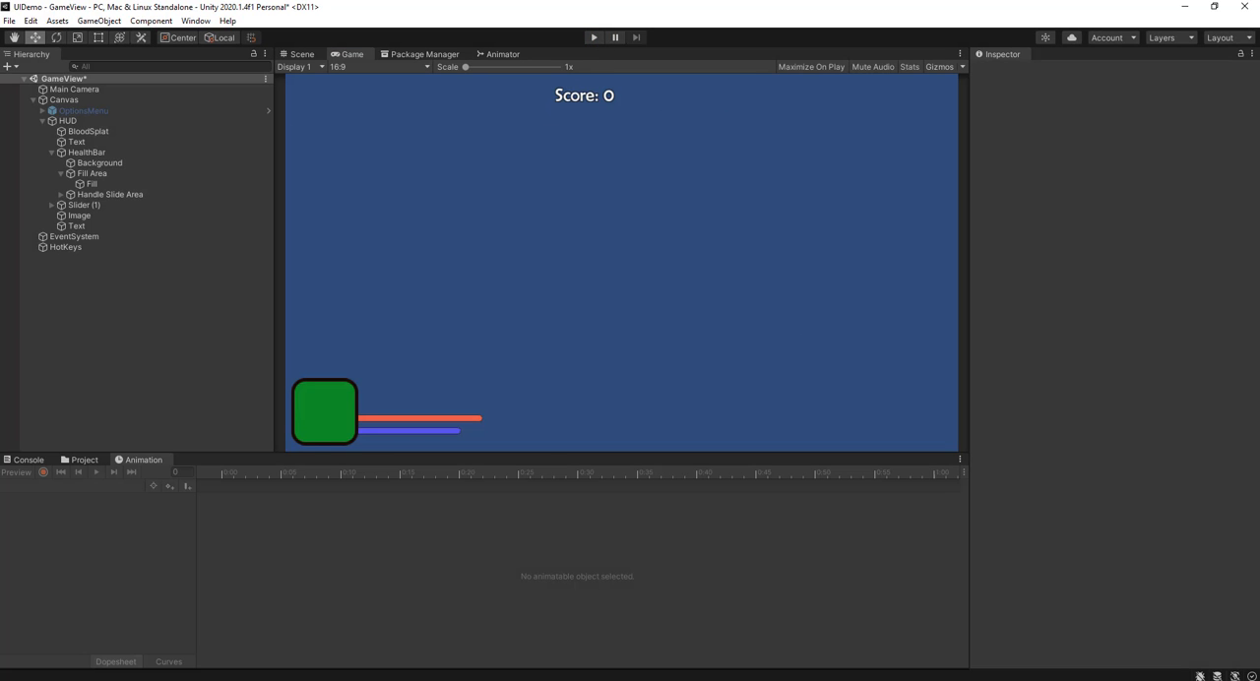
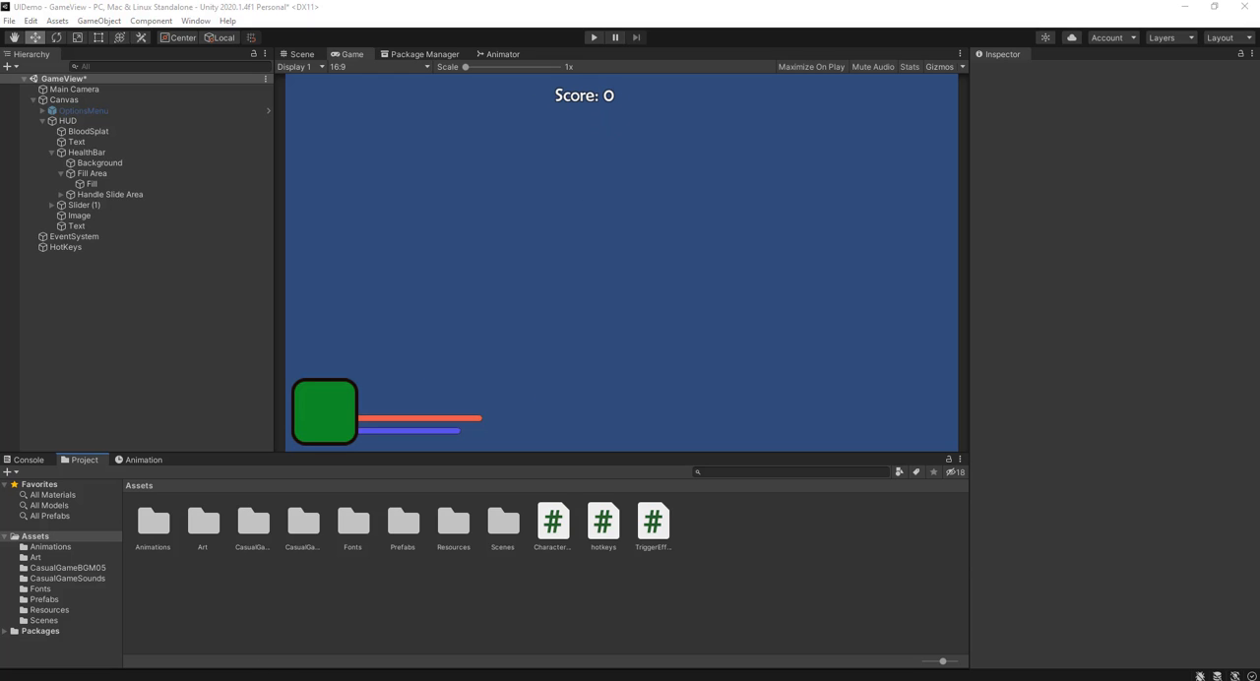
Step: Switch to Visual Studio and declare public Text scoreDisplay; below the plusFive field in hotkeys.cs
click(272, 627)
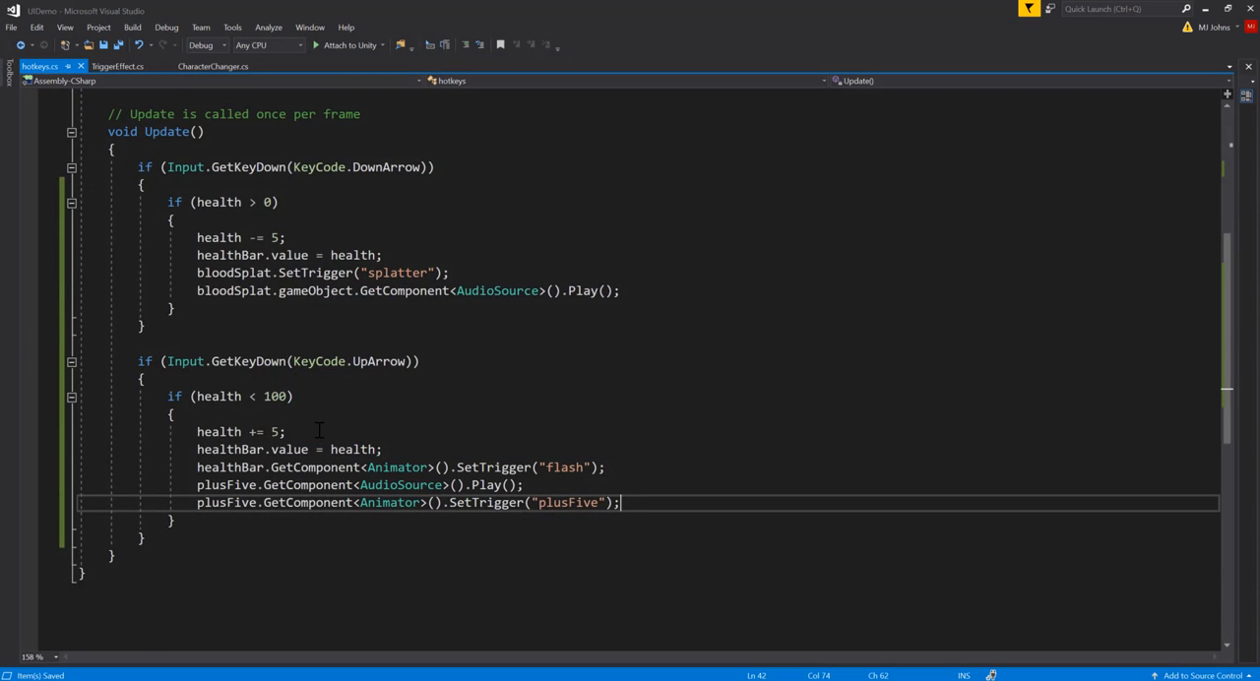
scroll(317, 430, up, 6)
click(341, 256)
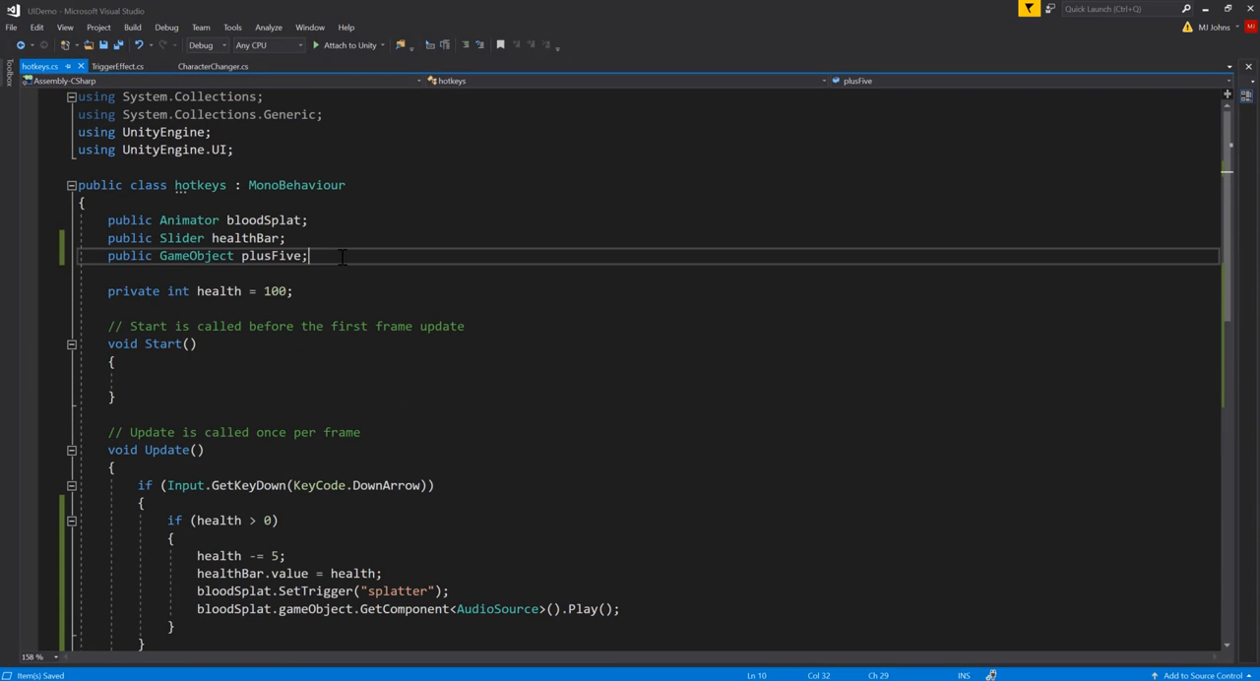
key(Return)
text(pub)
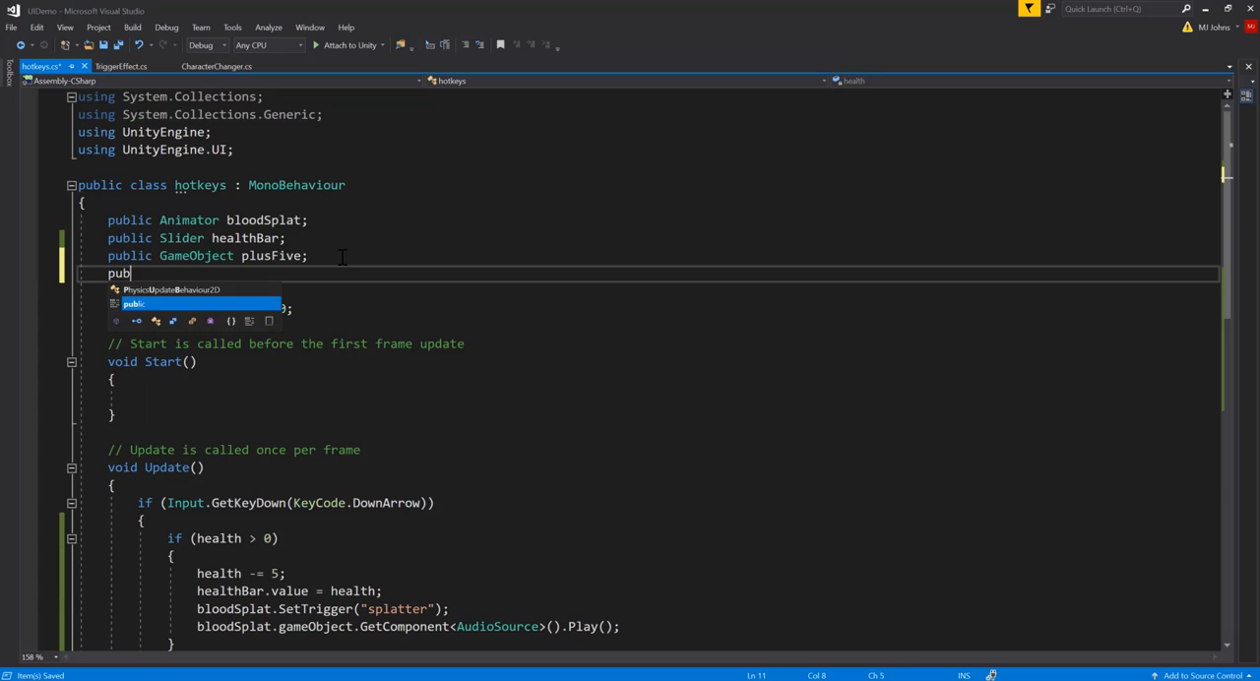
text(lic )
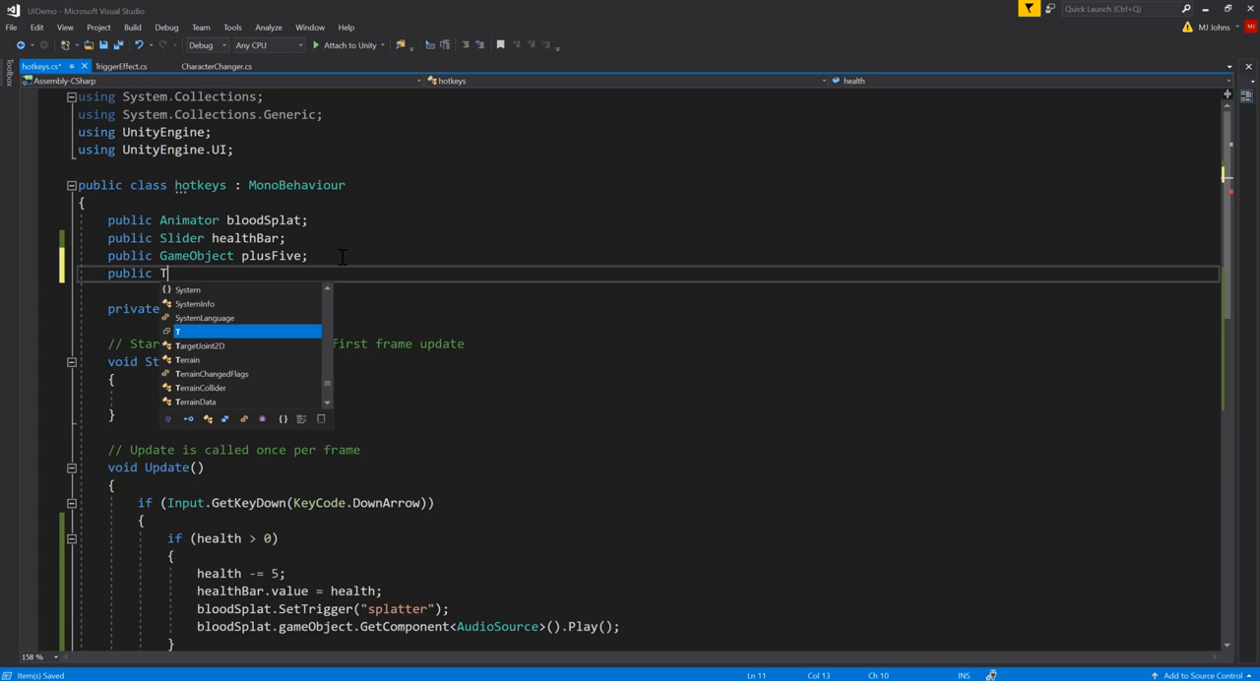
text(Text )
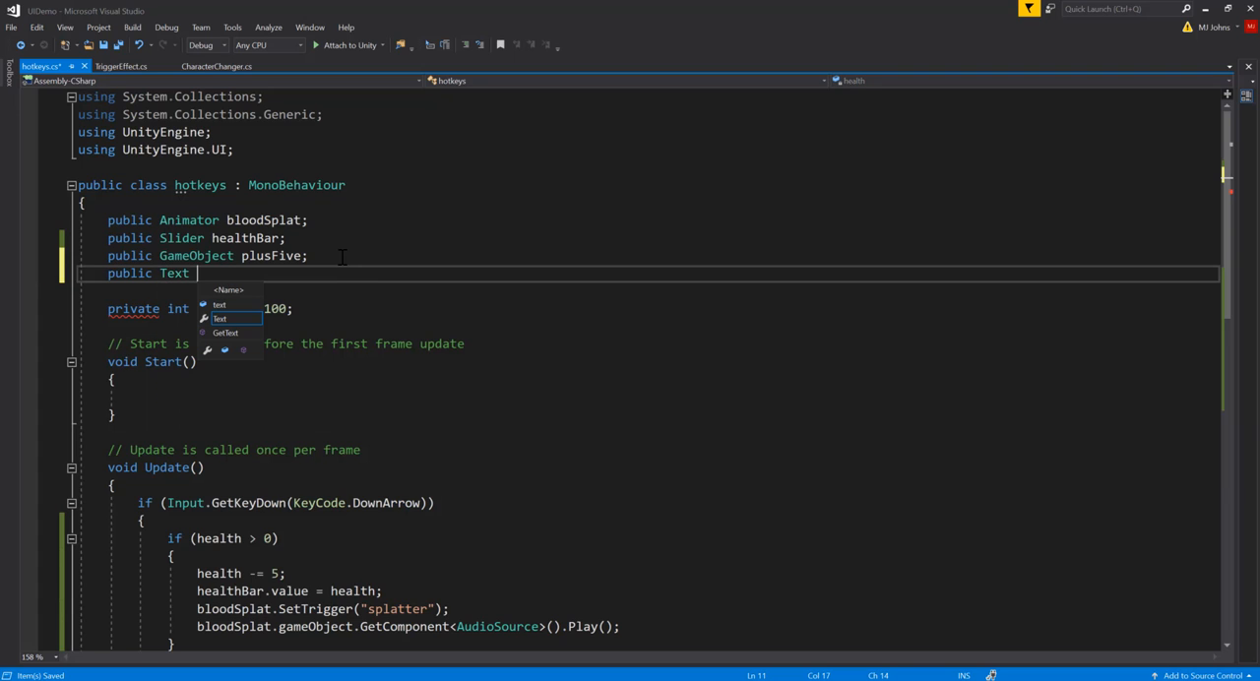
text(score)
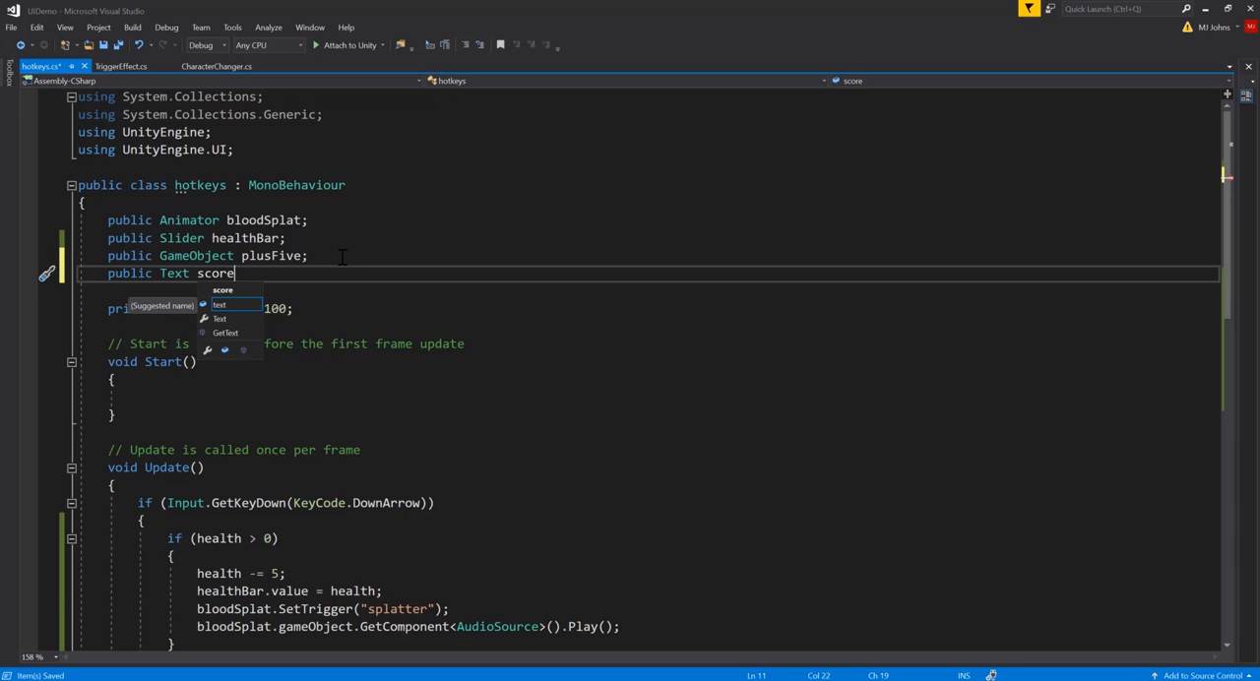
key(Escape)
text(Display)
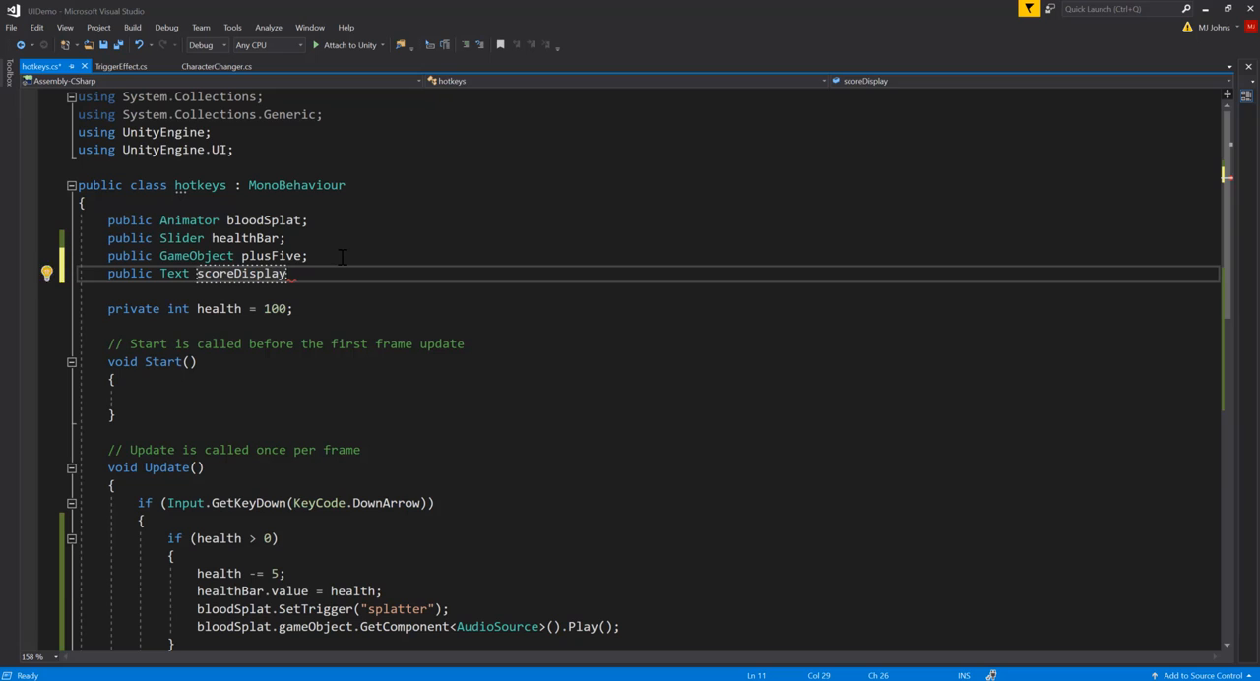
text(;)
Step: Declare private int score = 0; below the private health variable
click(310, 312)
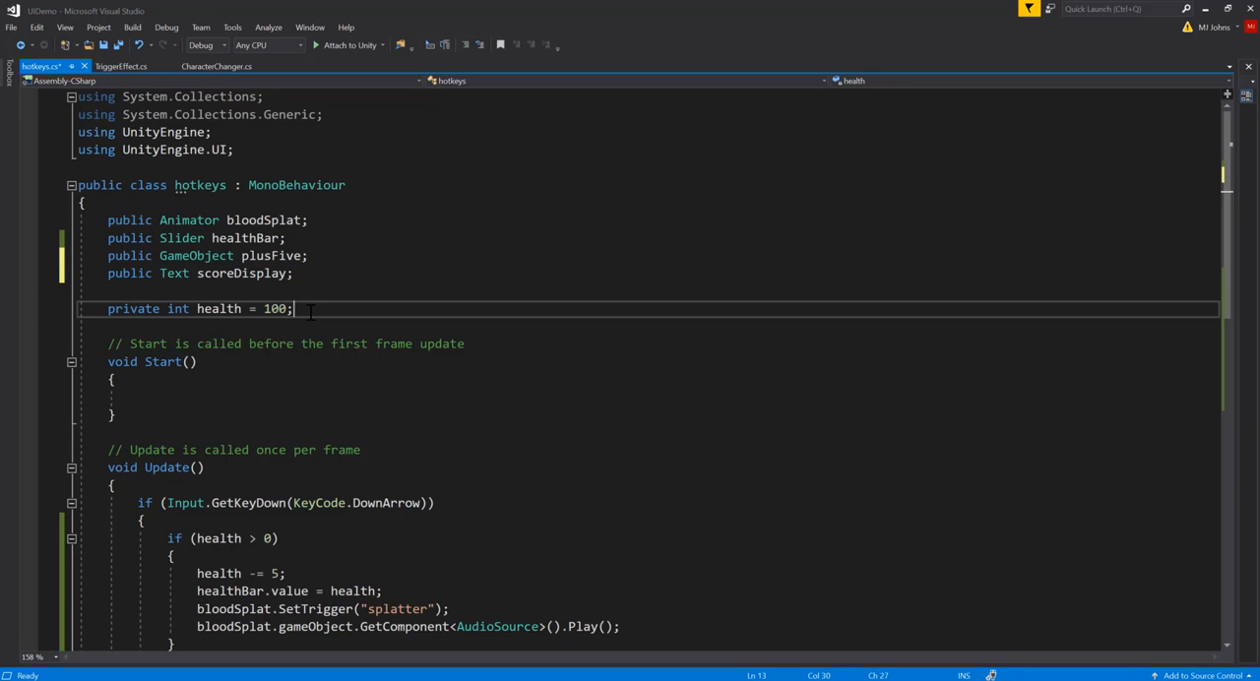
key(Return)
text(private)
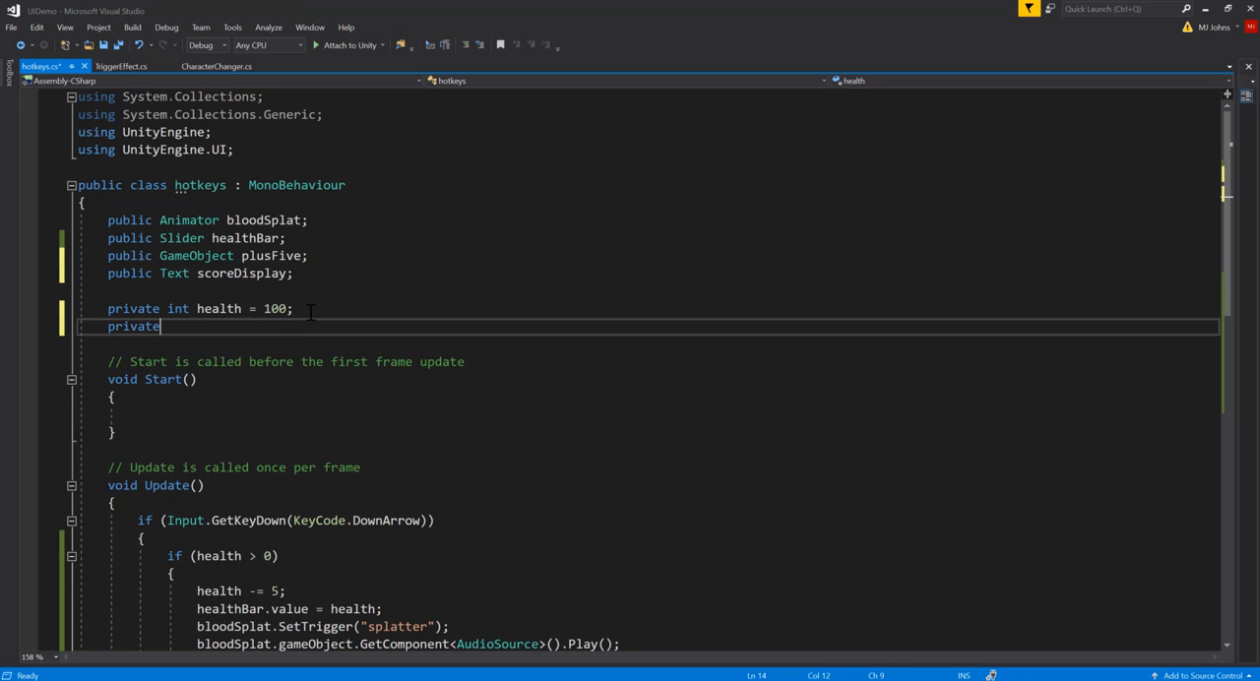
text( int score)
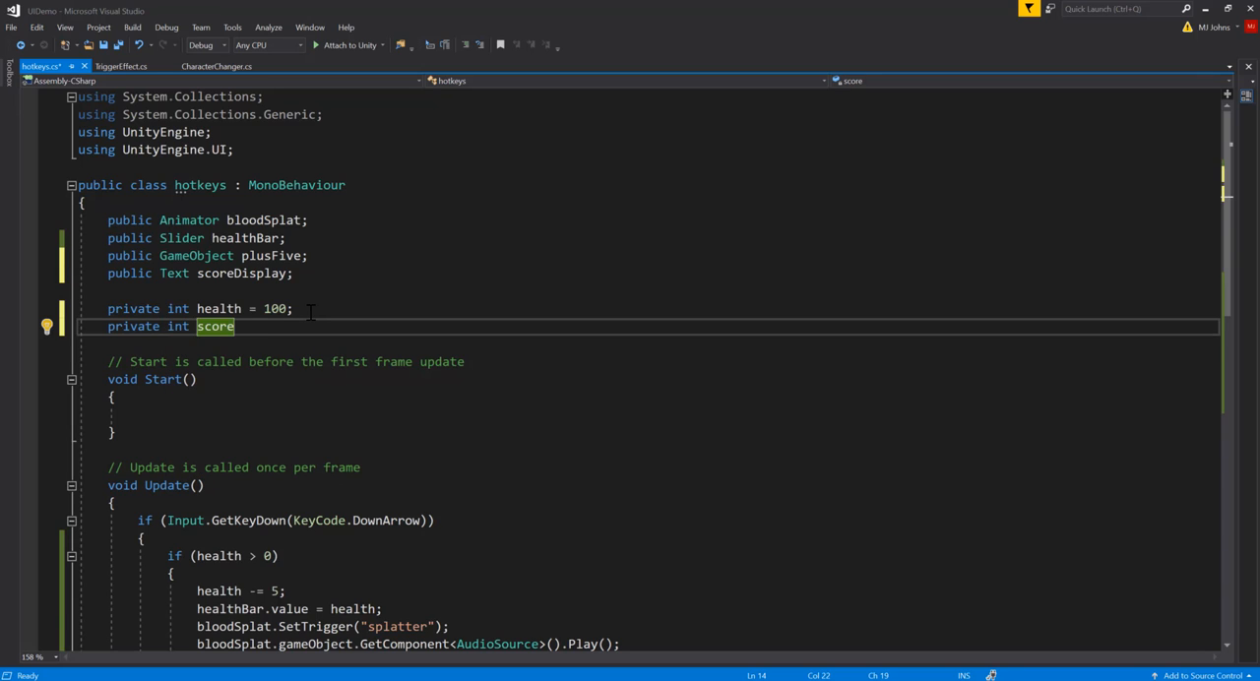
text( = 0;)
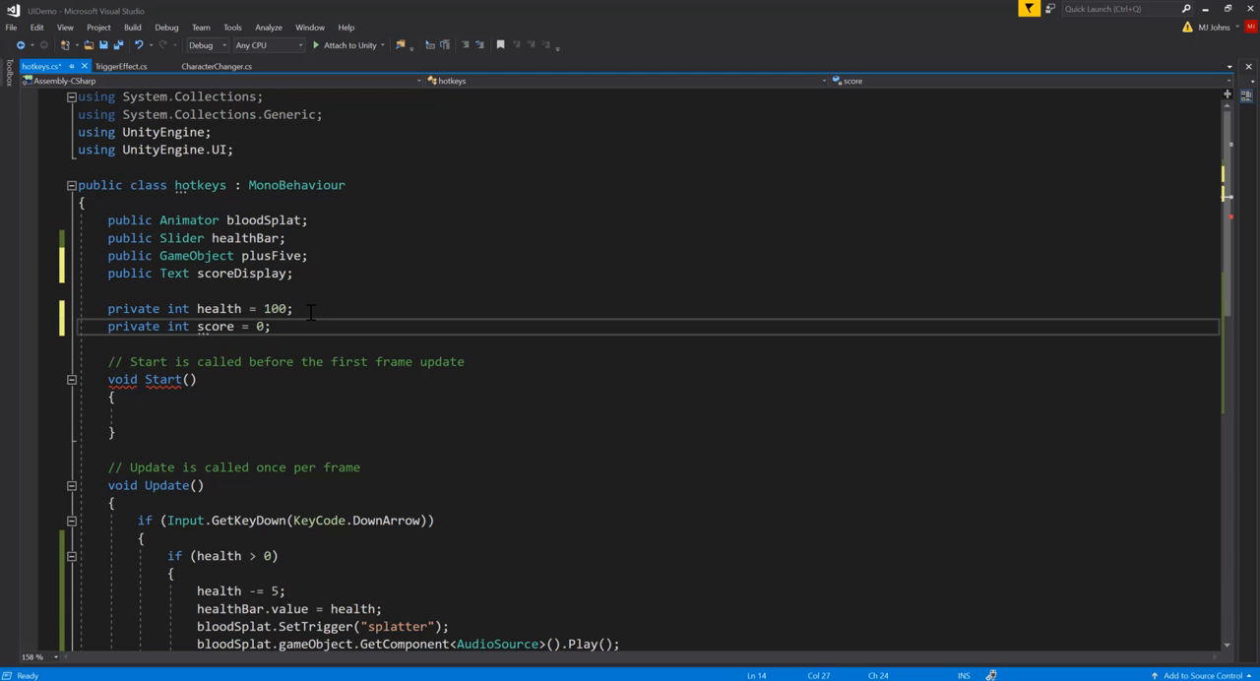
Step: Below the UpArrow block in Update, begin a new if statement whose condition calls Input.GetKeyDown
scroll(327, 404, down, 3)
scroll(328, 404, down, 4)
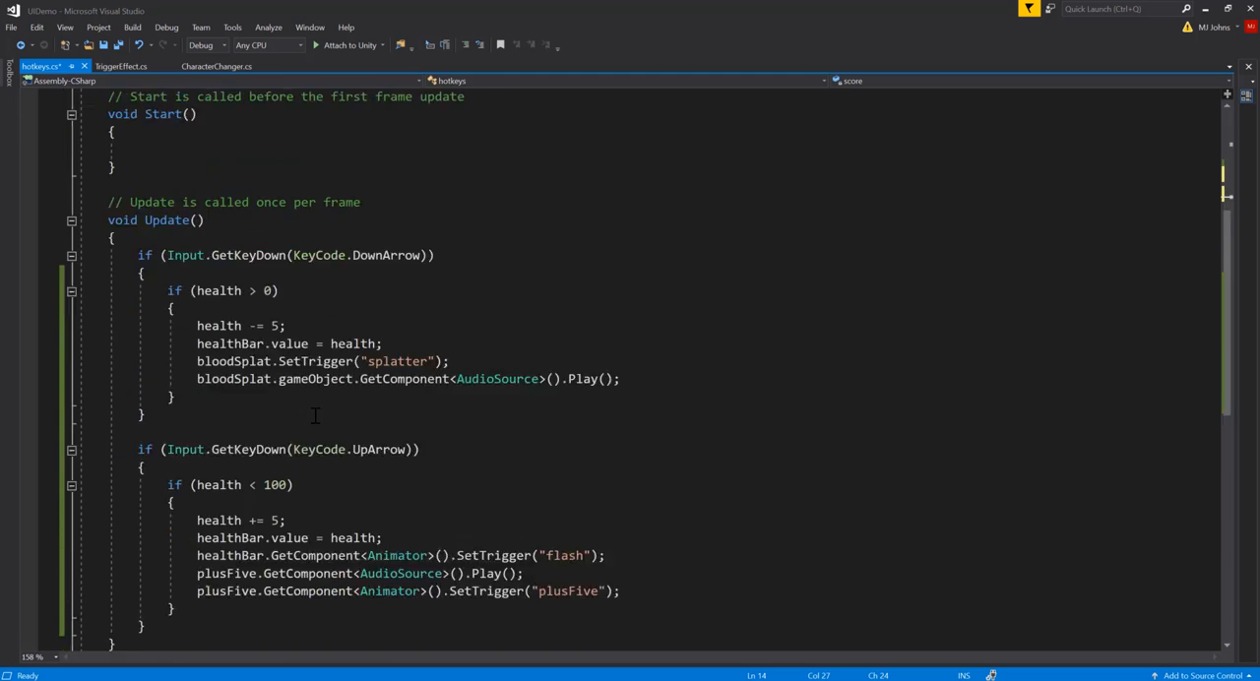
click(149, 519)
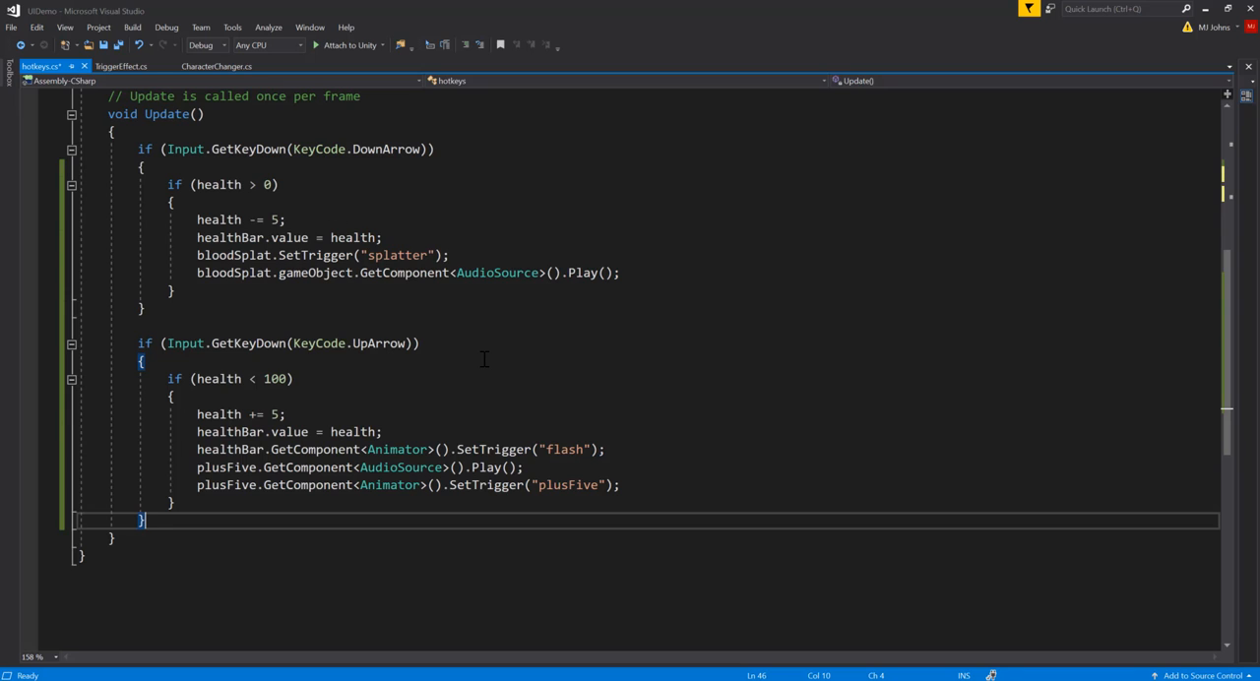
key(Return)
key(Return)
key(Return)
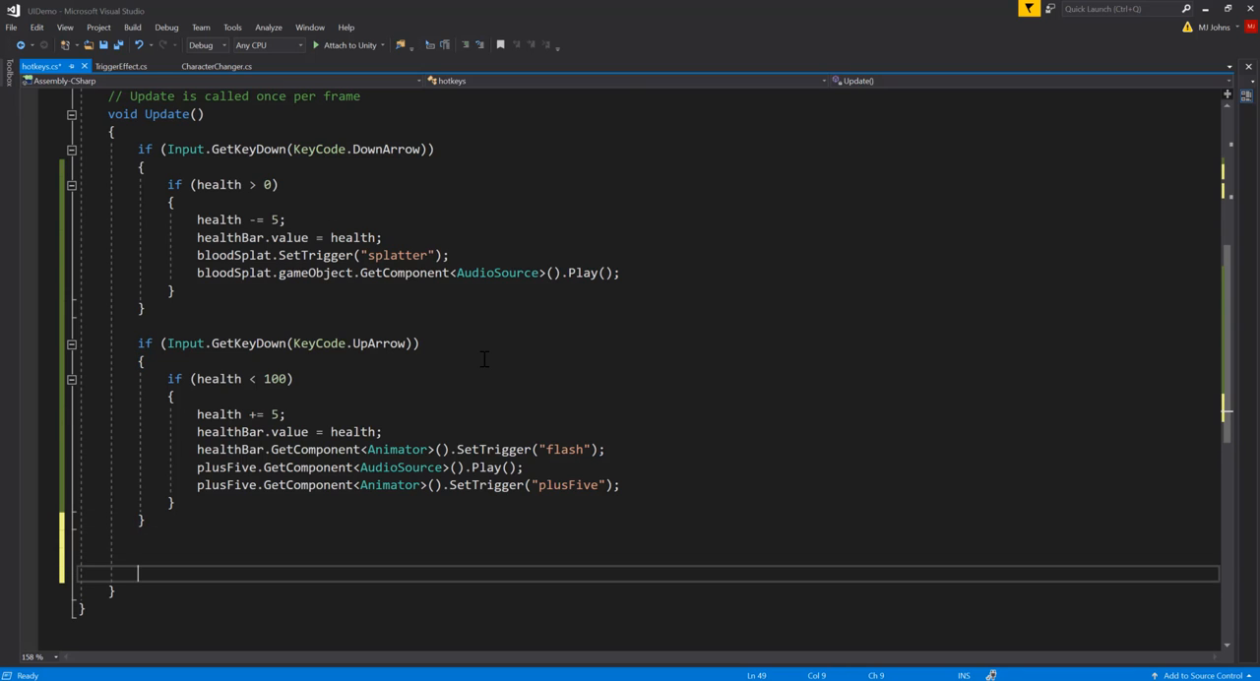
key(Up)
text(if(inp)
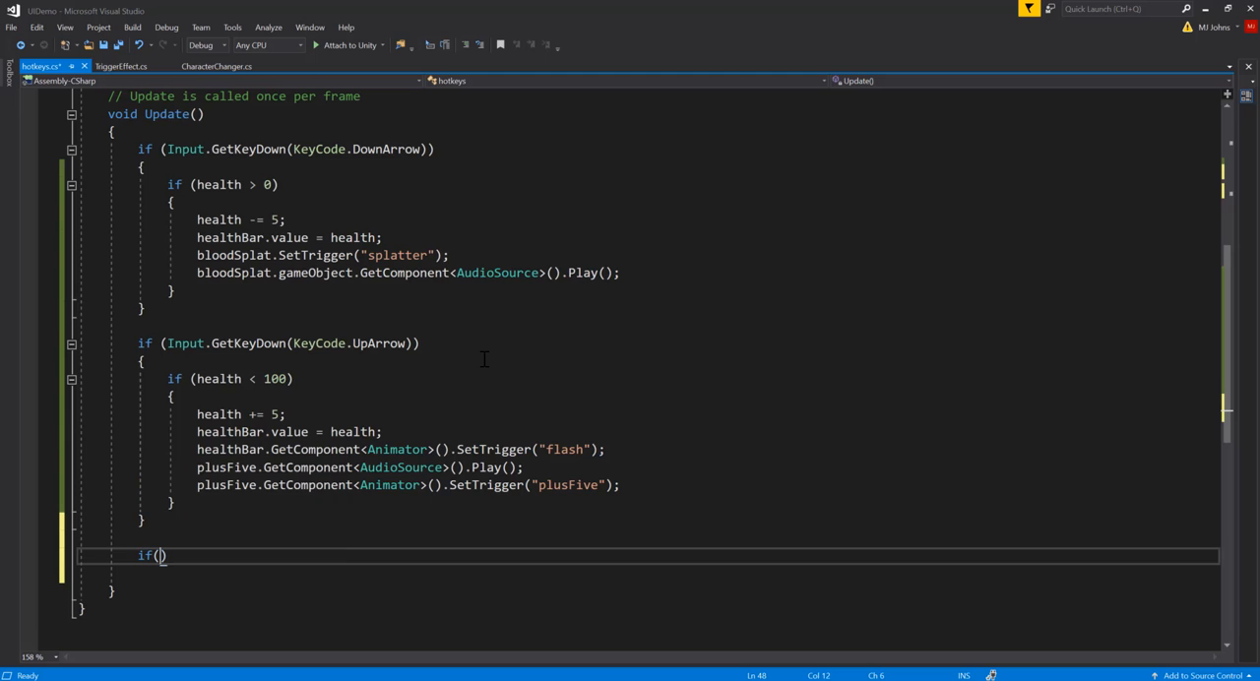
text(u)
key(Tab)
text(.get)
text(keyd)
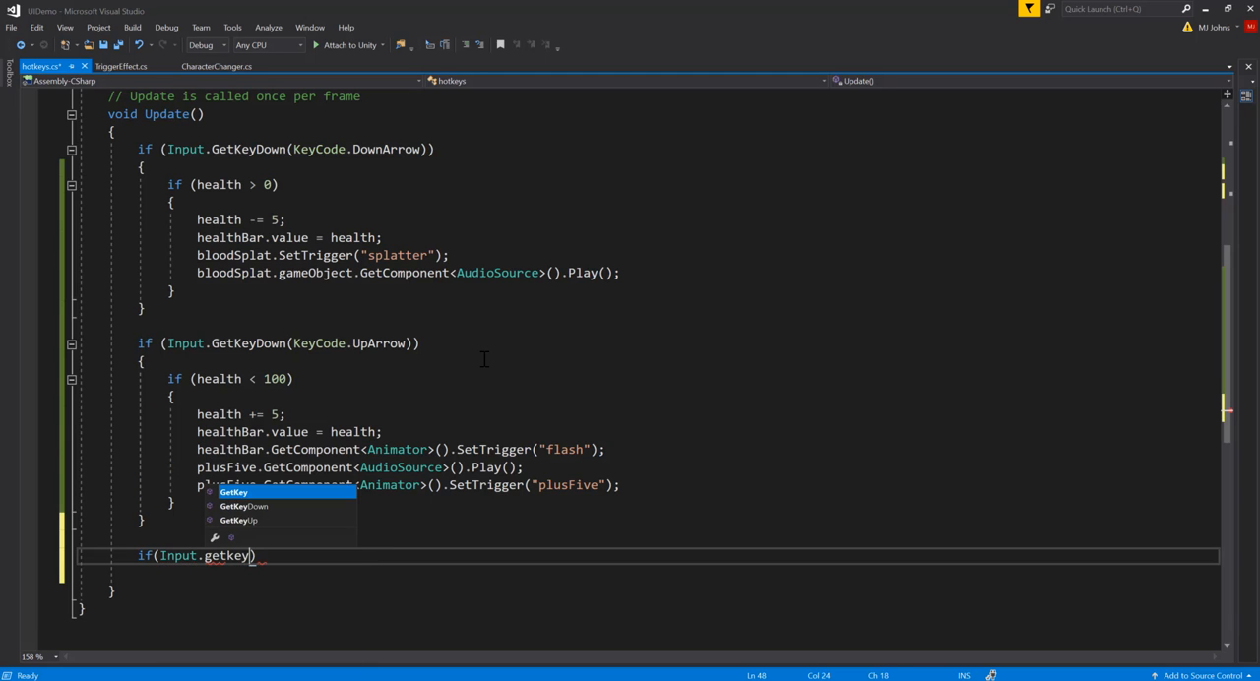
key(Tab)
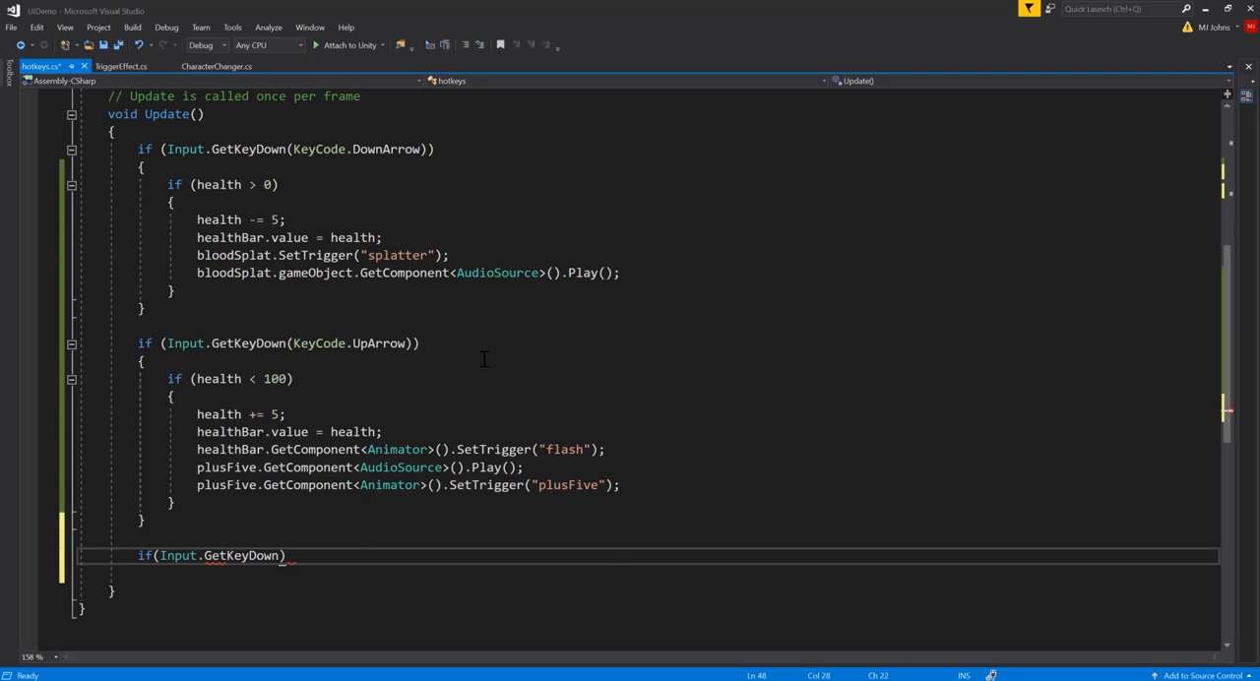
Step: Complete the new if condition with KeyCode.Space and give it an empty braced body
text((key)
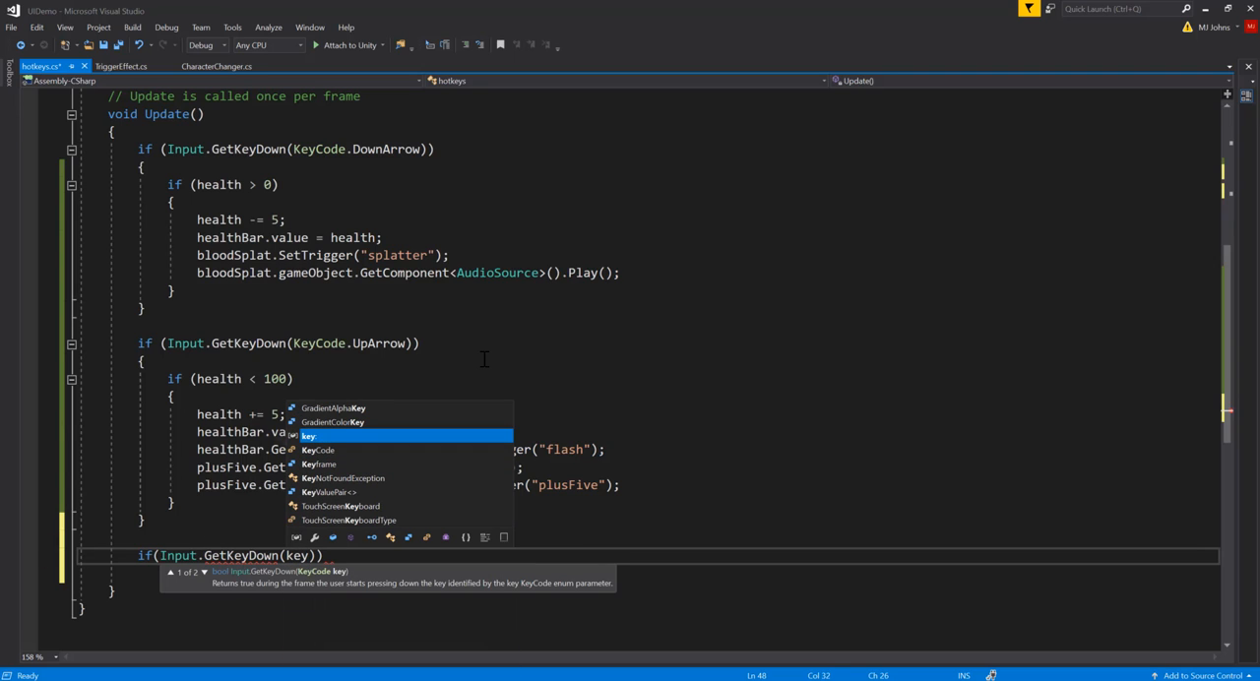
key(Down)
key(Tab)
text(.sp)
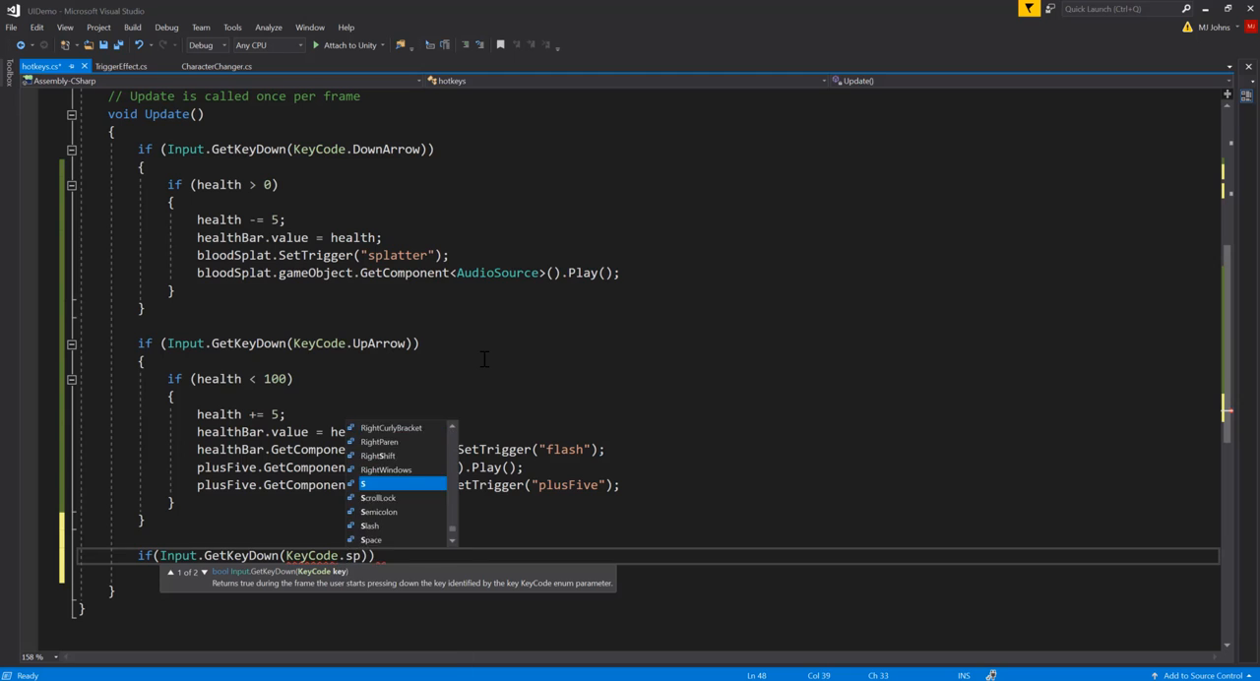
text(a)
key(Tab)
text()))
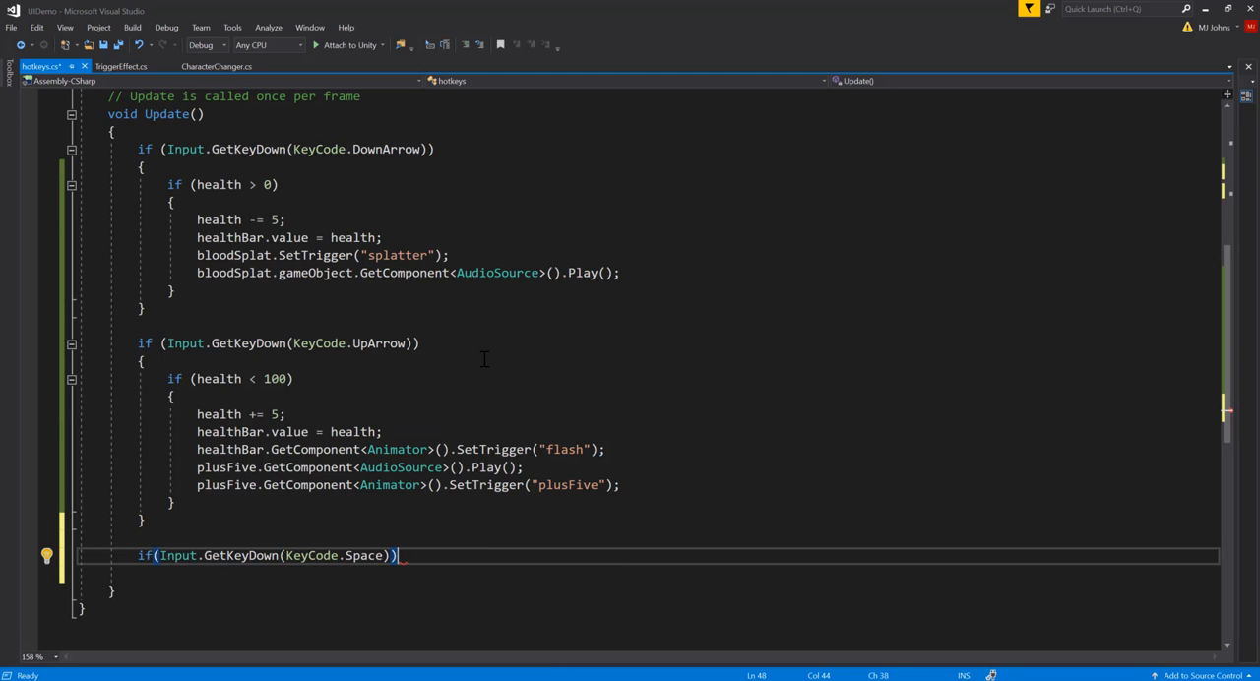
text({)
key(Return)
scroll(484, 359, down, 2)
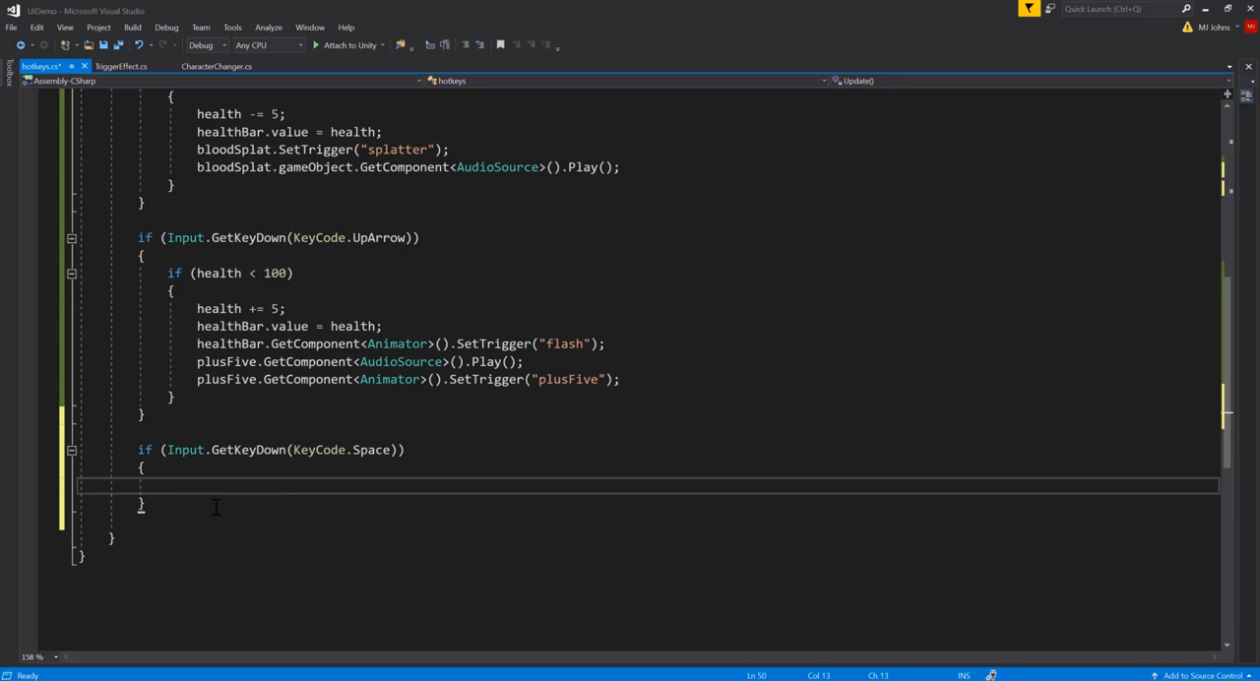
Step: Inside the Space block, add score += 1; and begin a second statement with scoreDisplay.text
text(score += 1;)
key(Return)
text(scor)
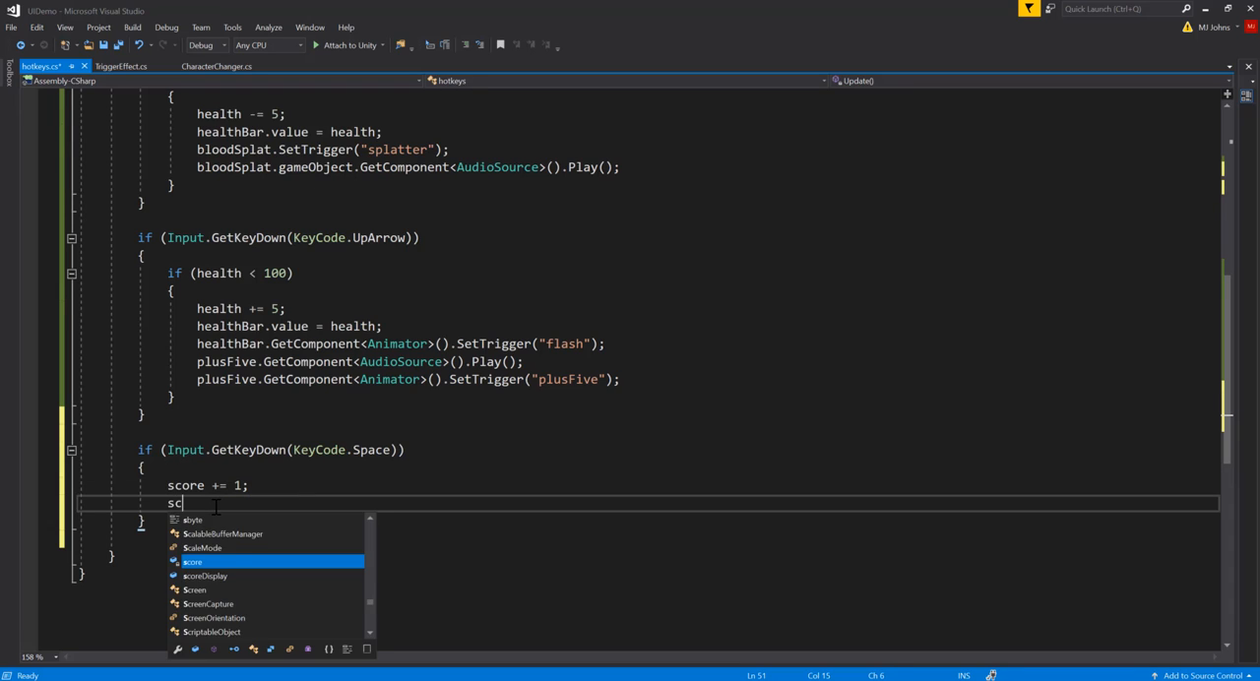
key(Down)
key(Tab)
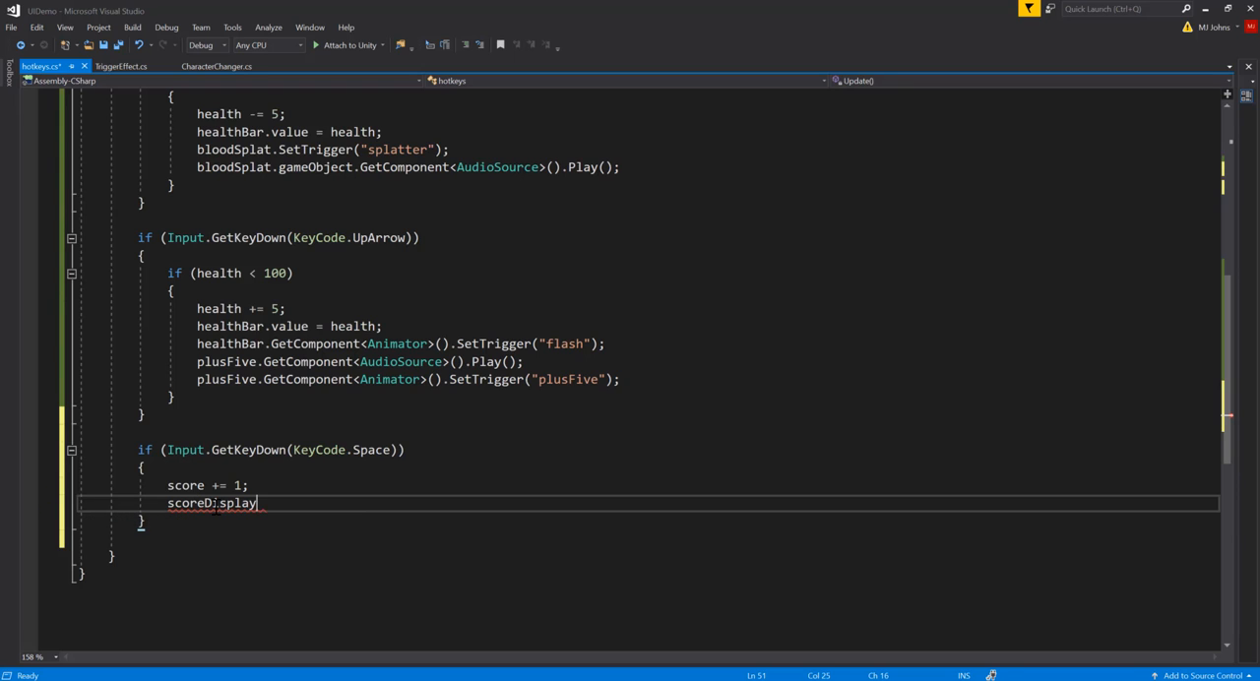
text(.tex)
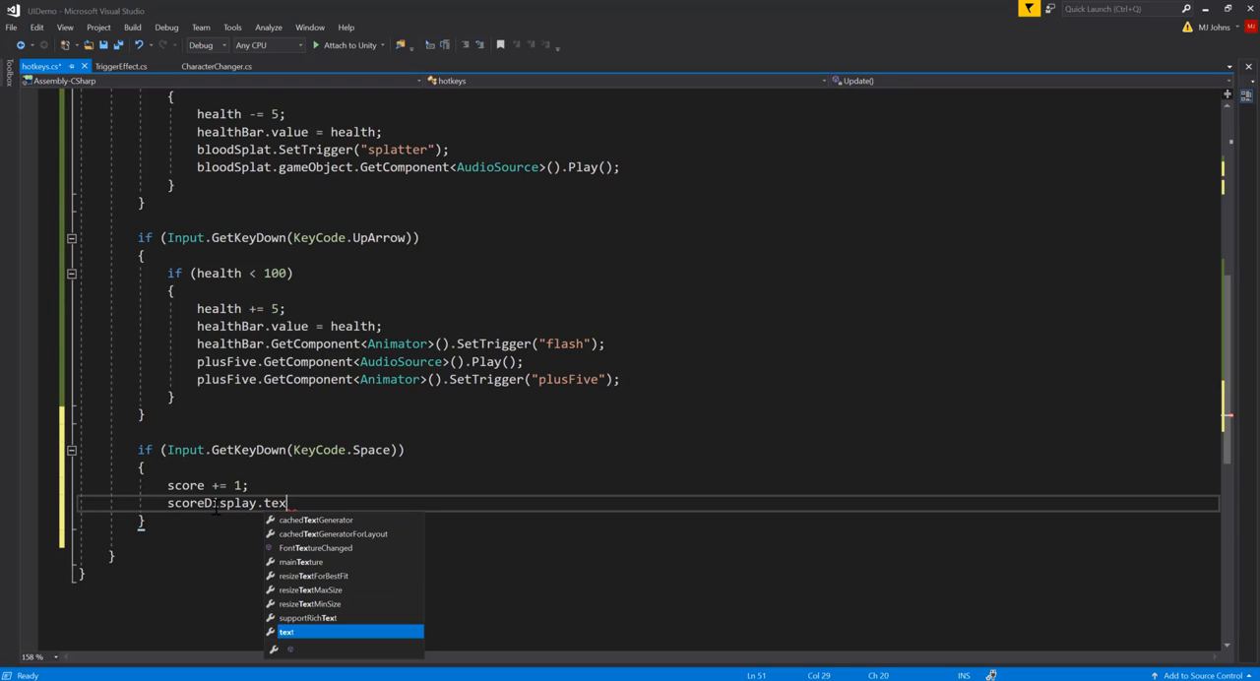
text(t)
Step: Check the type in the scoreDisplay declaration, then switch to Unity and examine the Text components of the +5 and Score text objects
scroll(164, 205, up, 9)
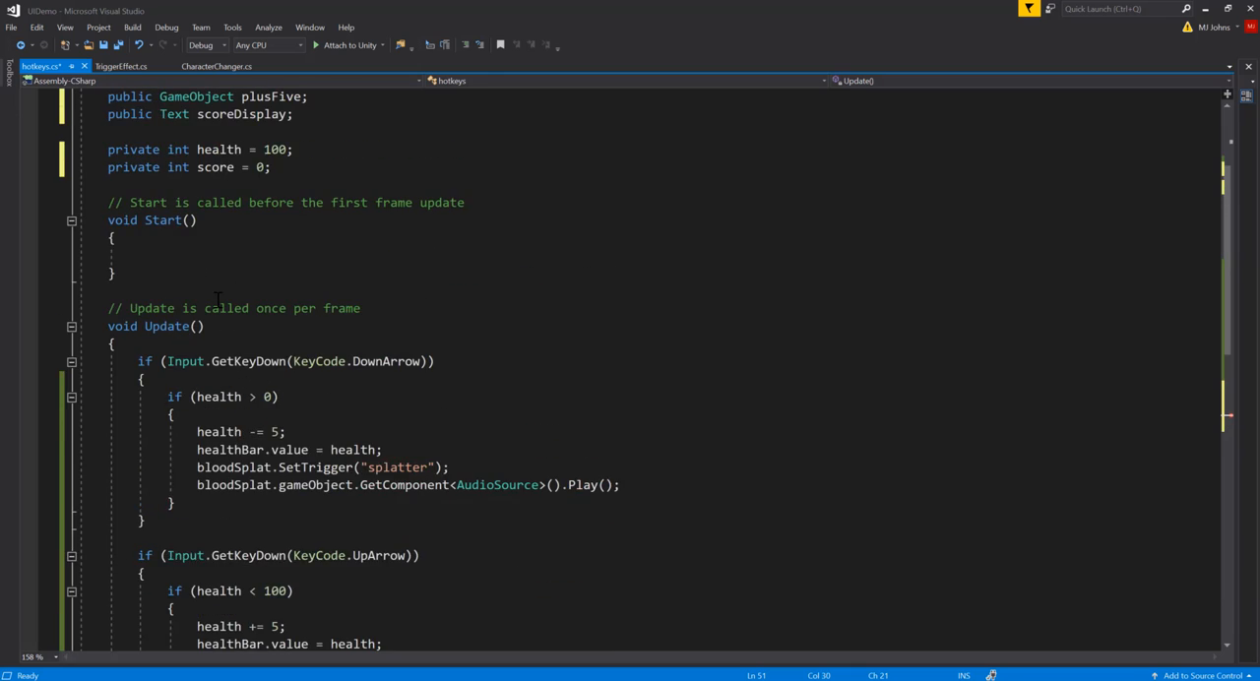
double_click(174, 273)
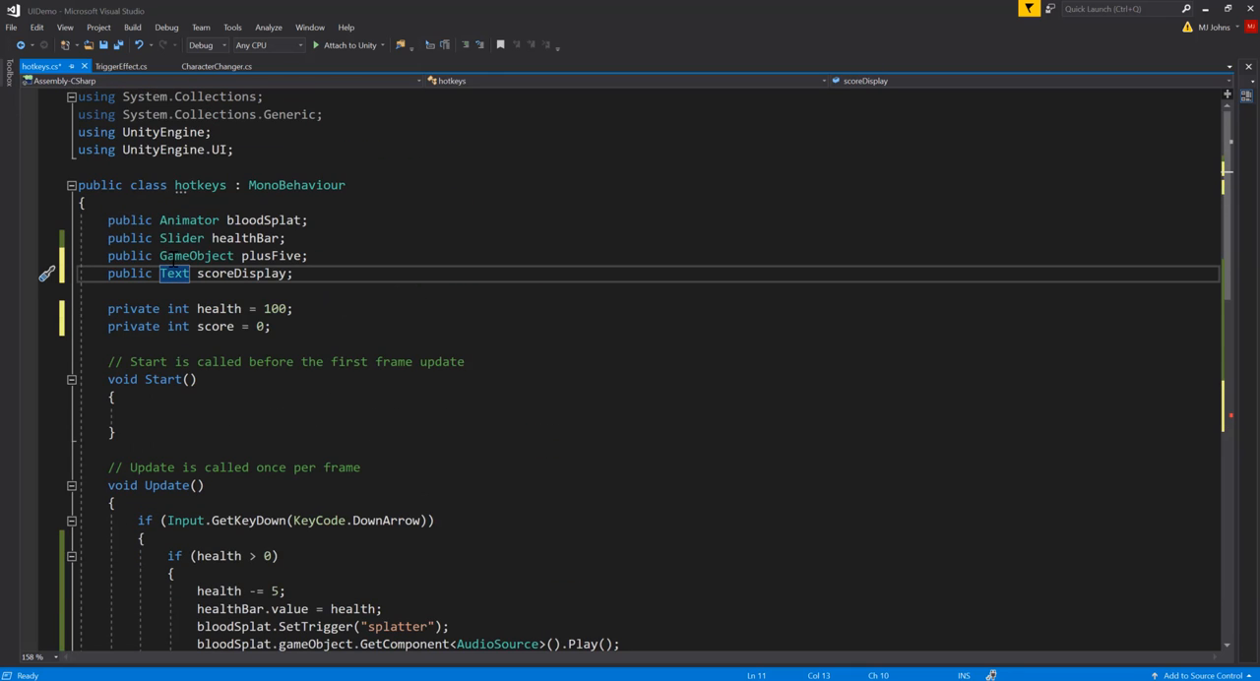
click(1205, 9)
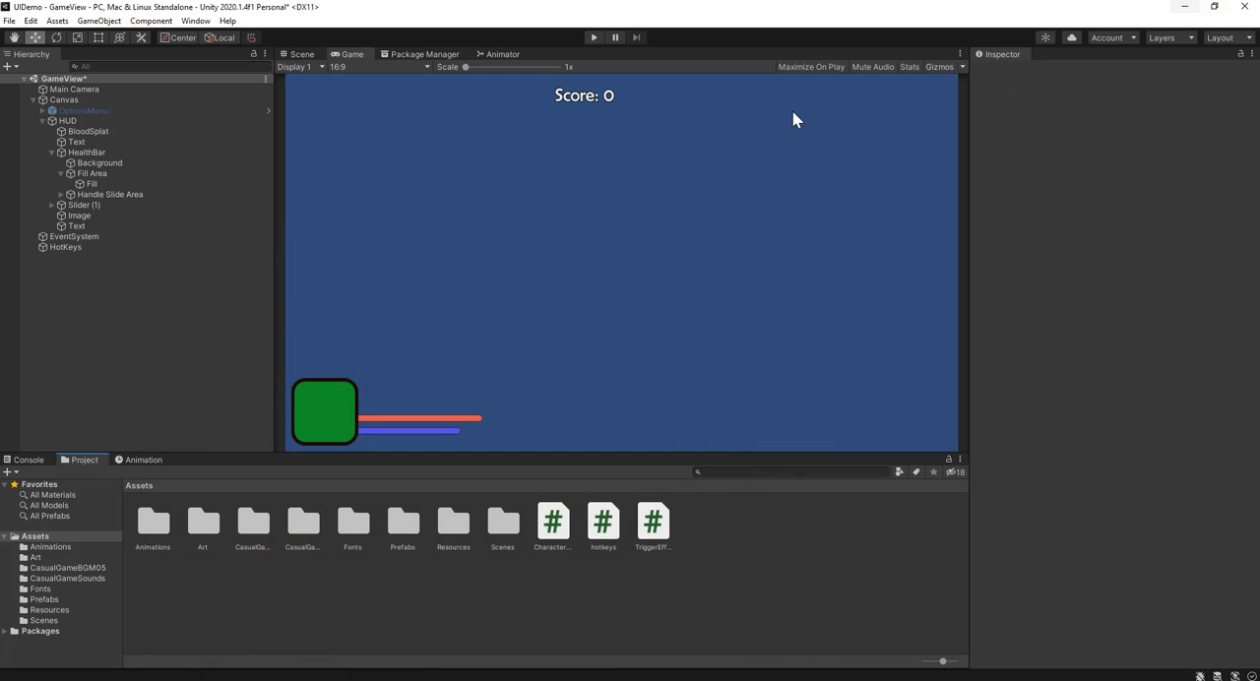
click(106, 226)
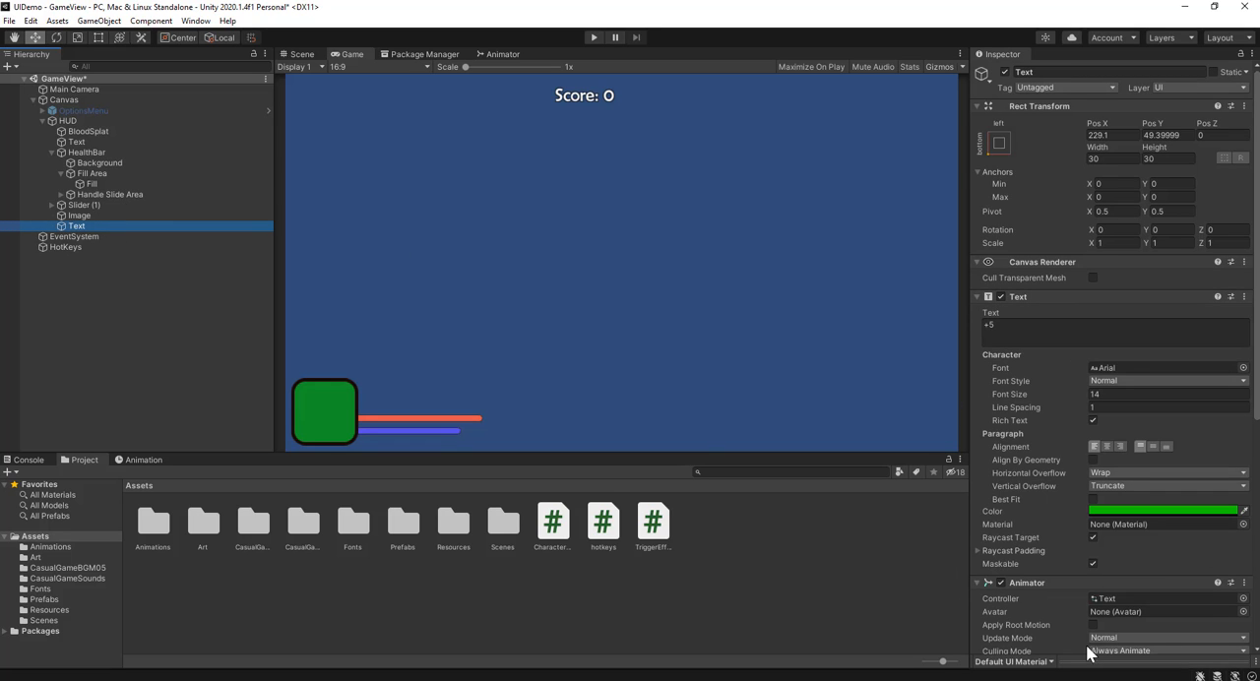
click(85, 142)
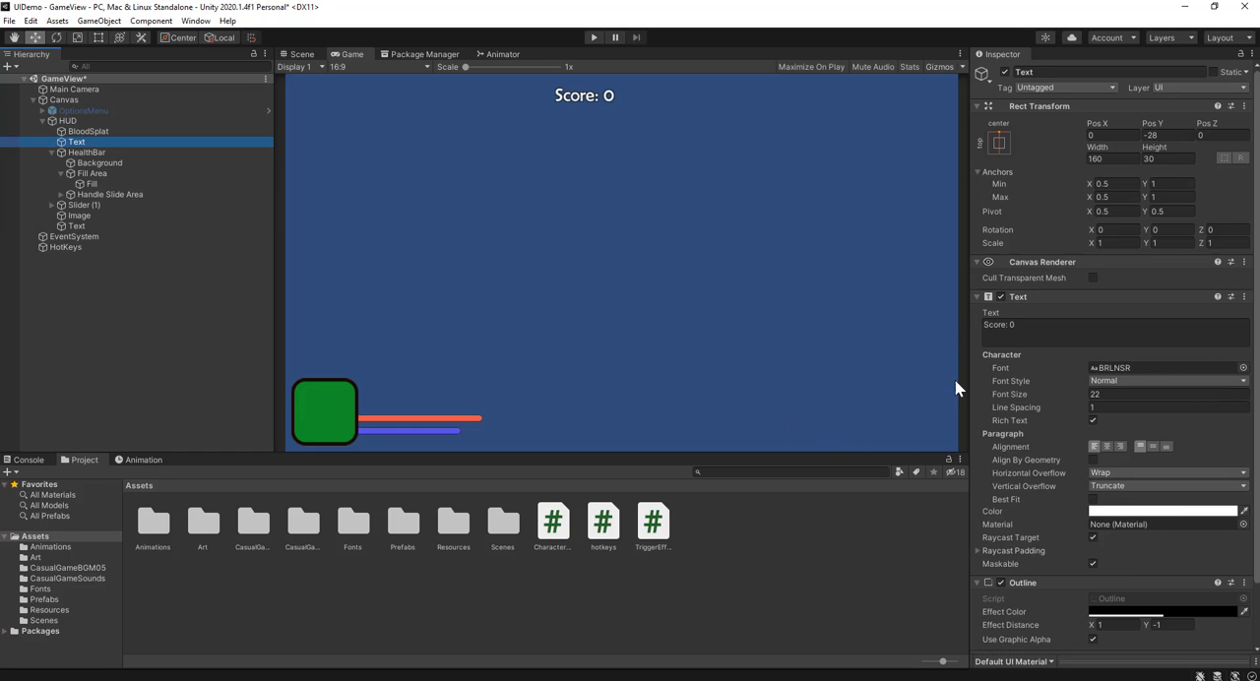
click(1009, 324)
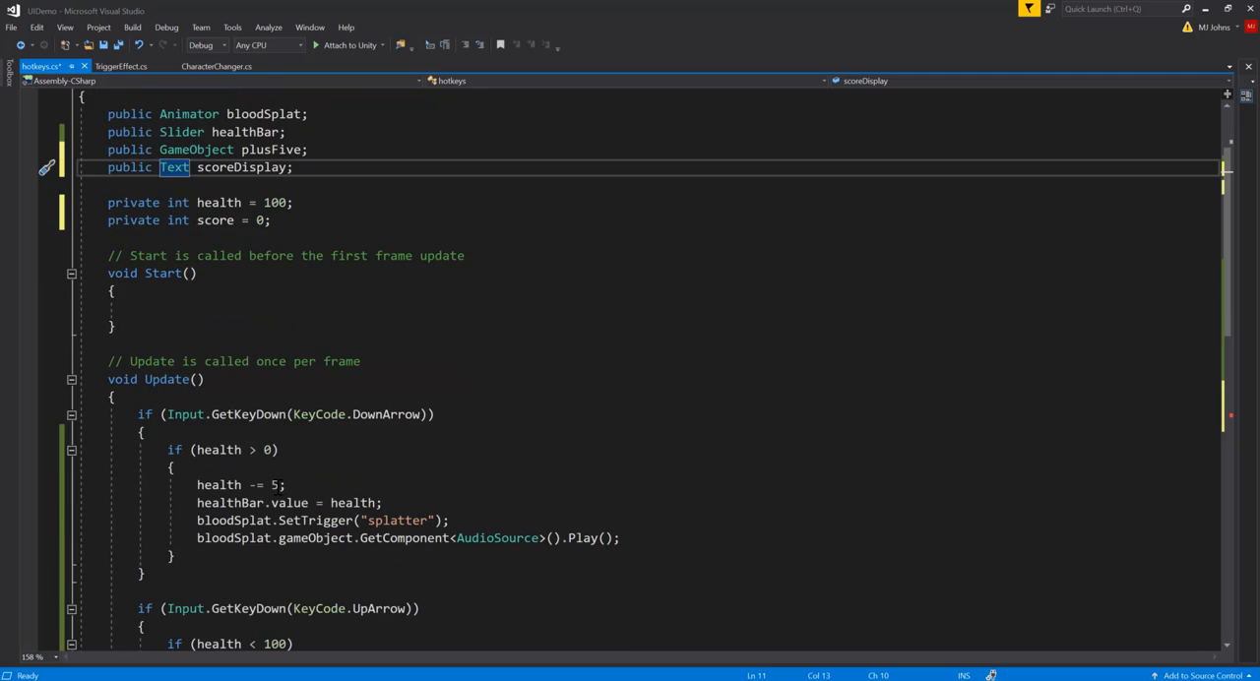
Step: Back in Visual Studio, complete the Space block's last line as scoreDisplay.text = score.ToString(); and save the script
scroll(339, 451, down, 8)
click(339, 451)
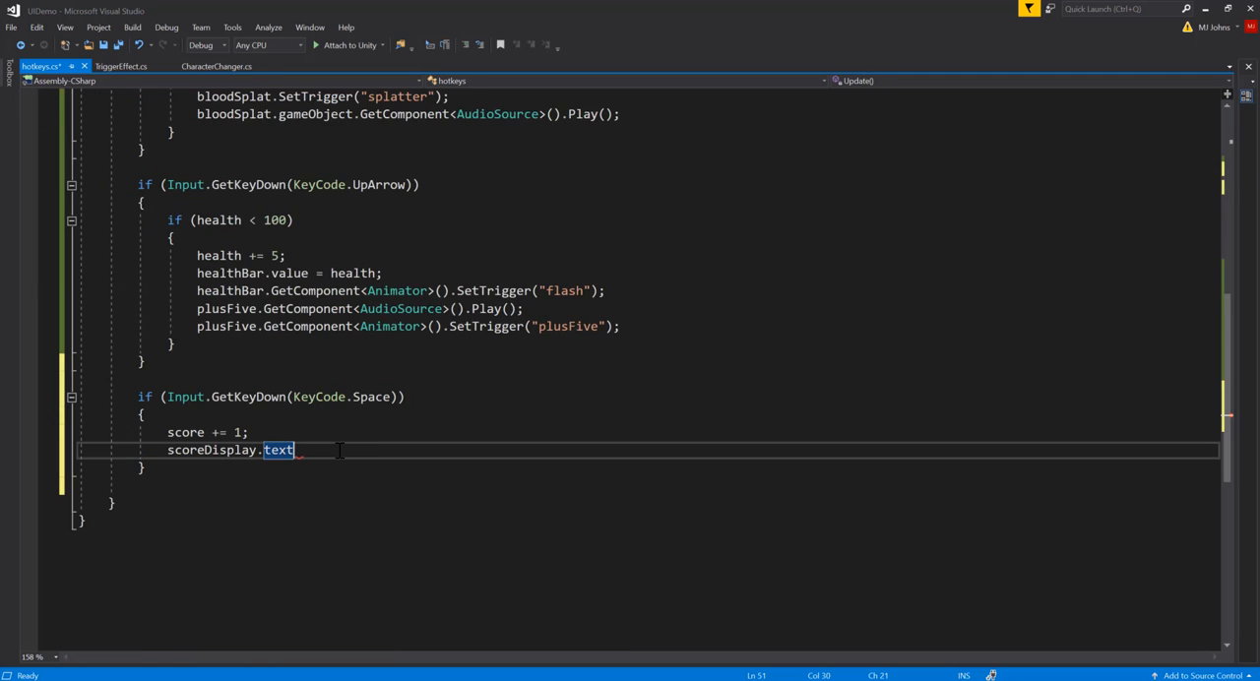
text(= score;)
mouse_move(322, 454)
text(.to)
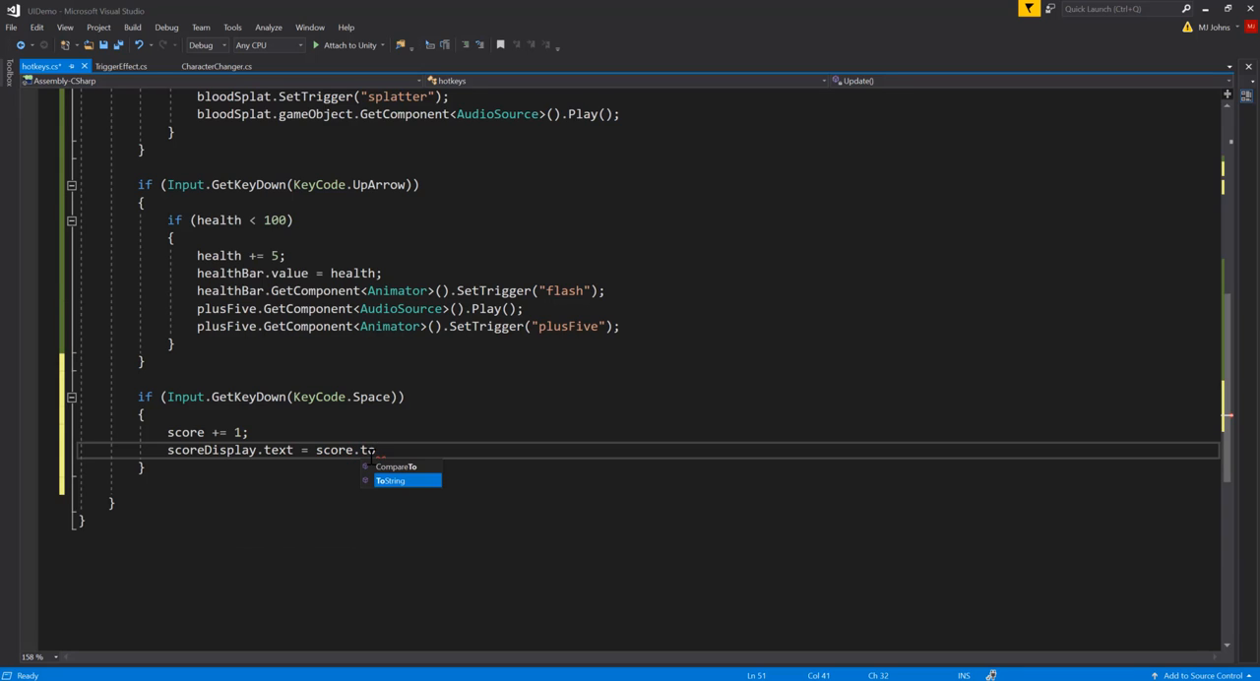
key(Tab)
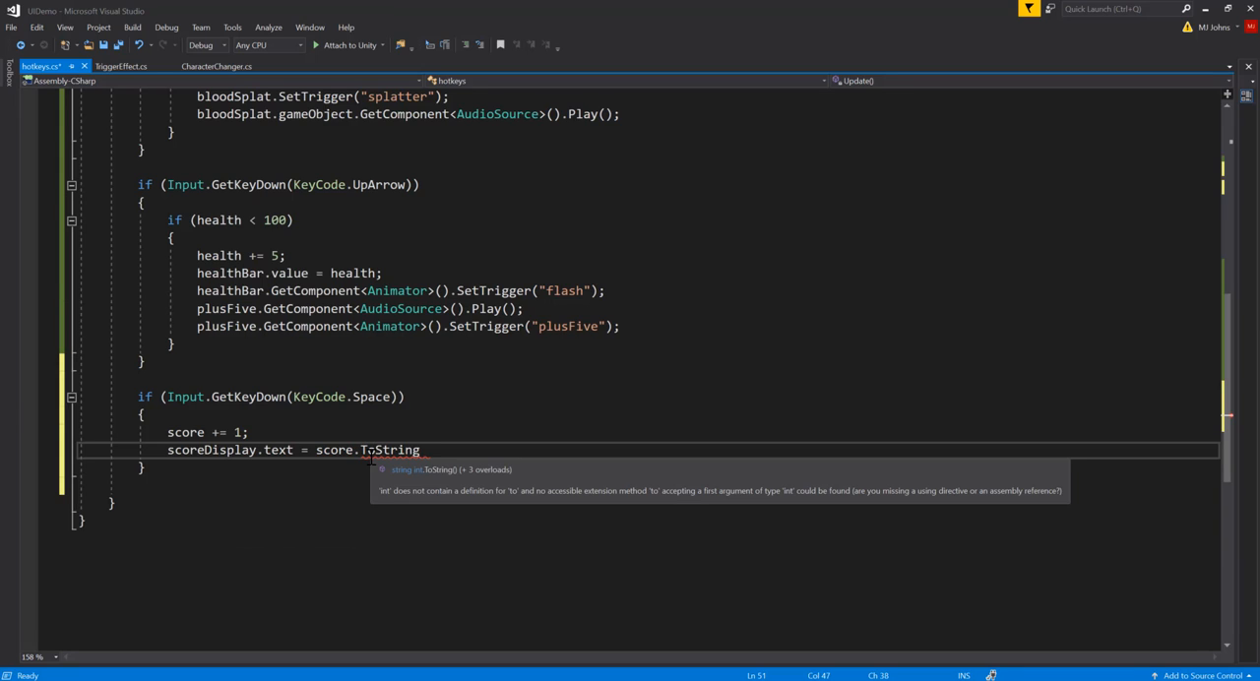
text(())
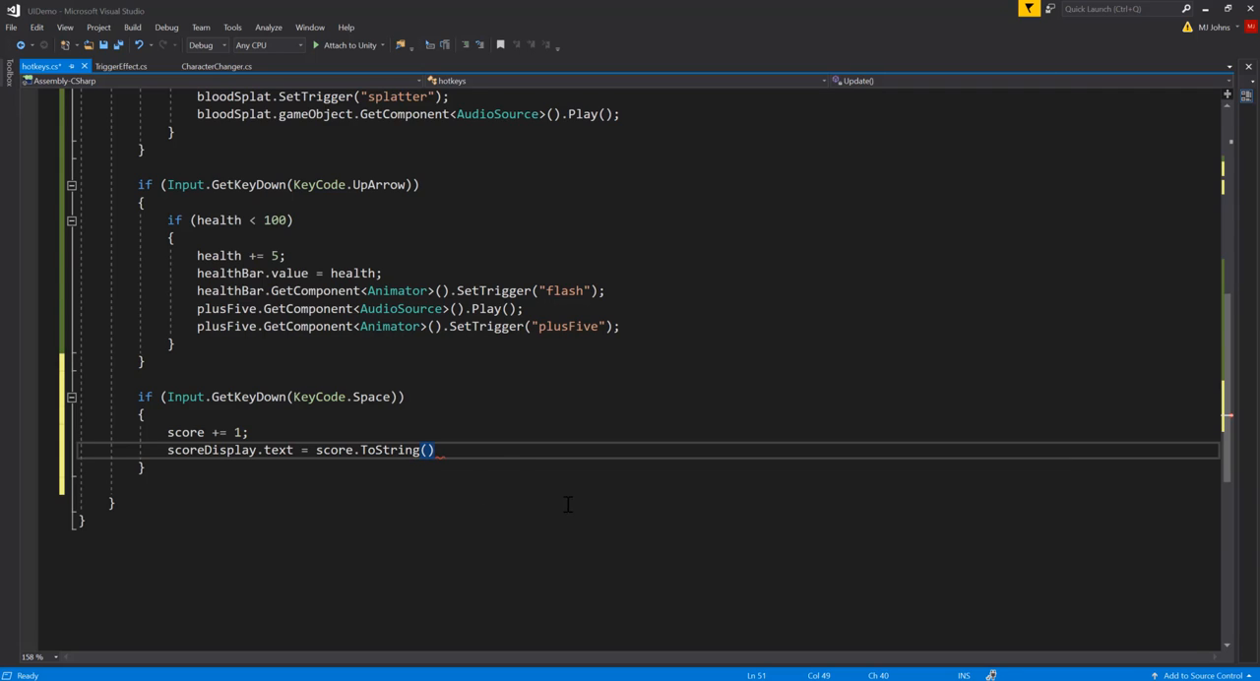
text(;)
key(ctrl+s)
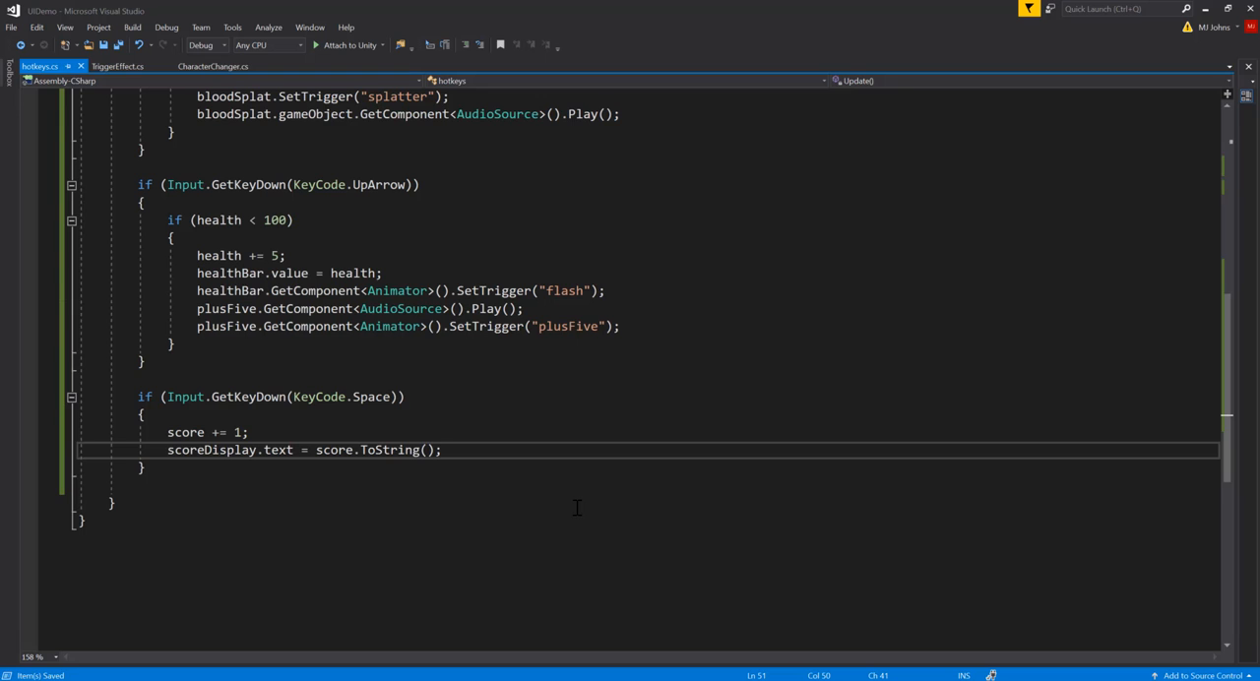
Step: Switch to Unity, exit Play mode, and assign the HUD's score Text object to the HotKeys script's Score Display reference
click(1204, 8)
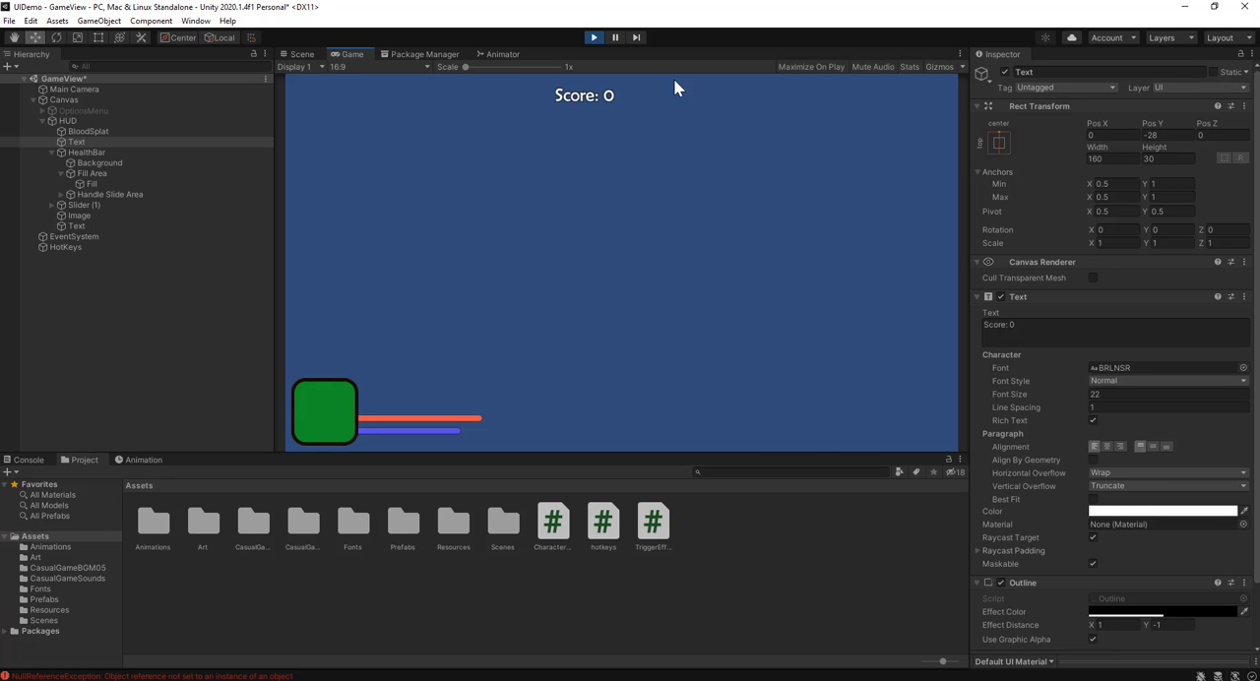
click(594, 37)
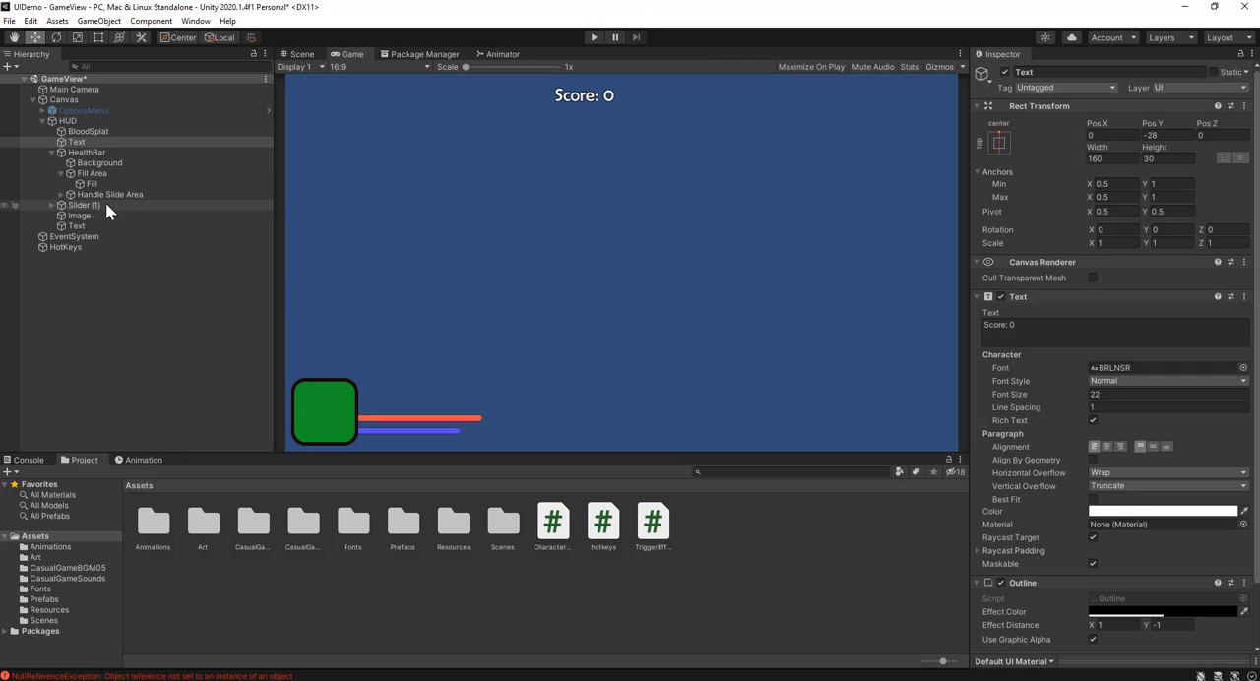
click(89, 248)
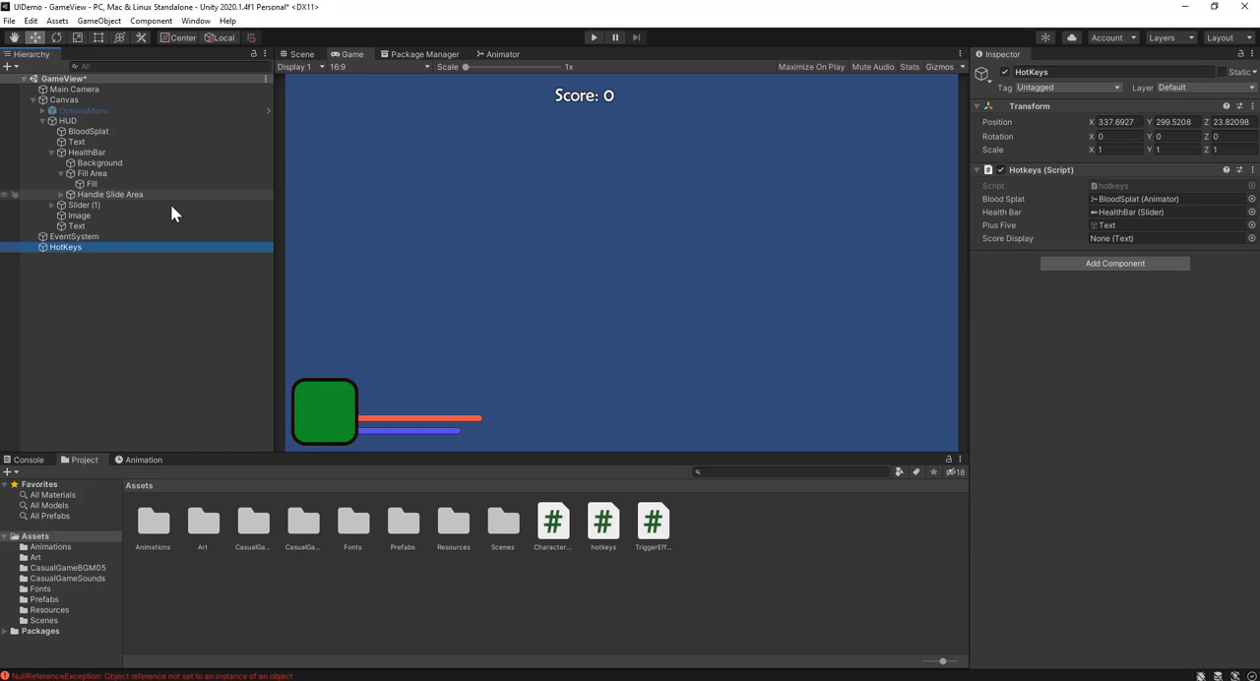
drag(86, 141, 1122, 246)
drag(1120, 237, 1120, 238)
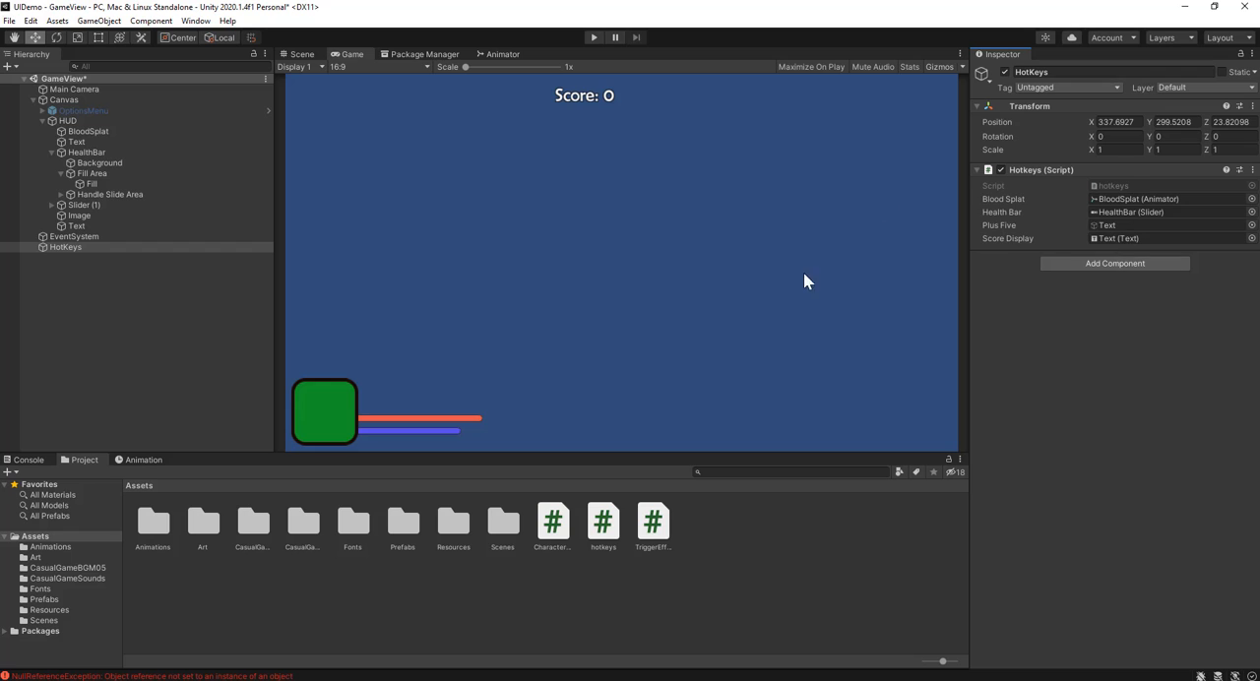
Step: Run the game to test the score increase with the Space key, and stop Play mode
click(87, 248)
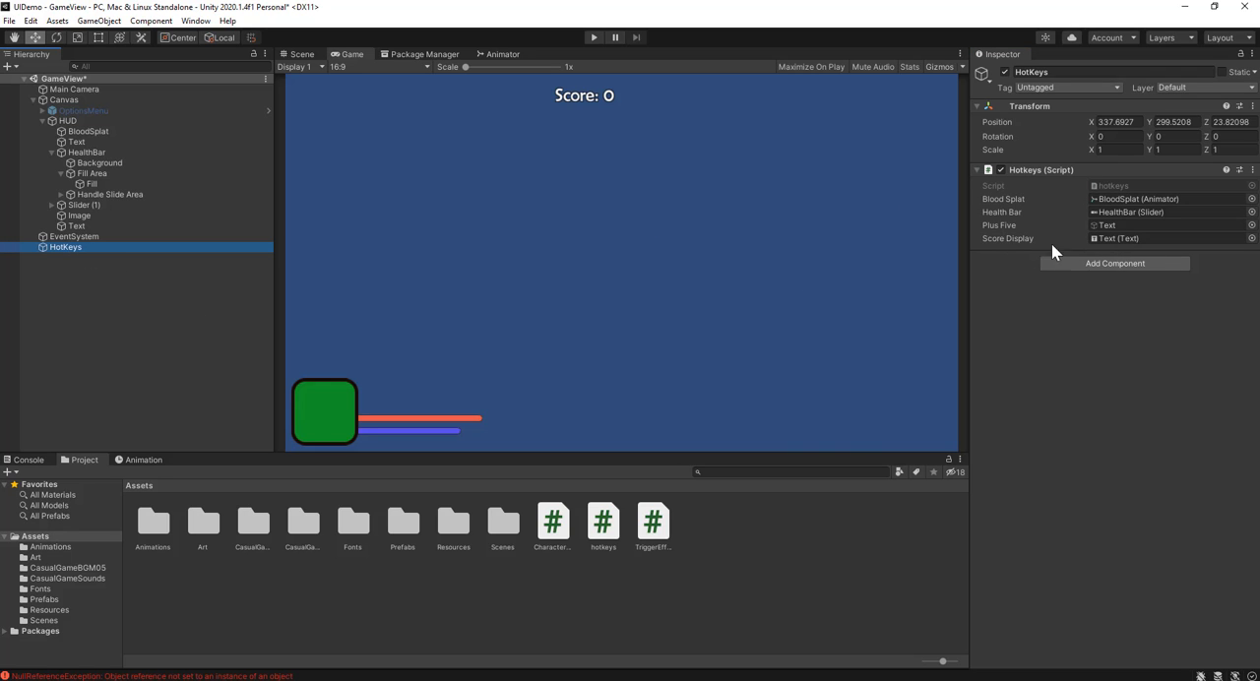
click(595, 37)
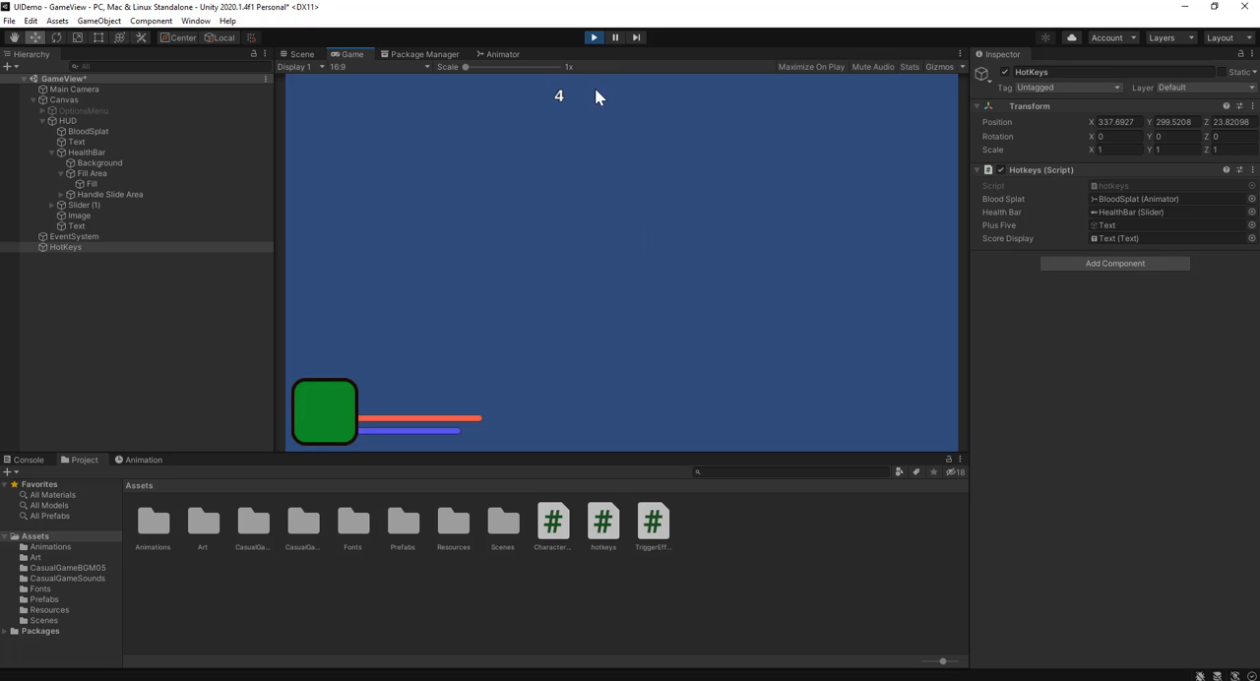
click(593, 36)
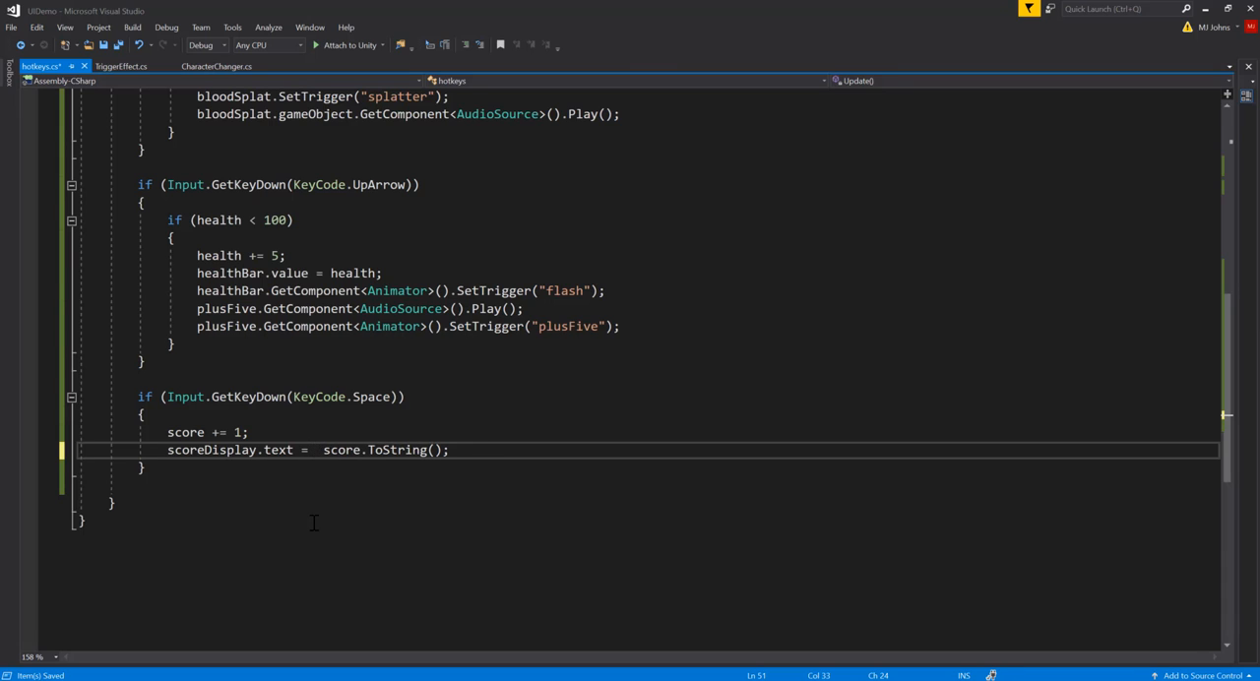
Step: In Visual Studio, change the Space block's text assignment to "Score: " + score.ToString(); and save the script
text("Score)
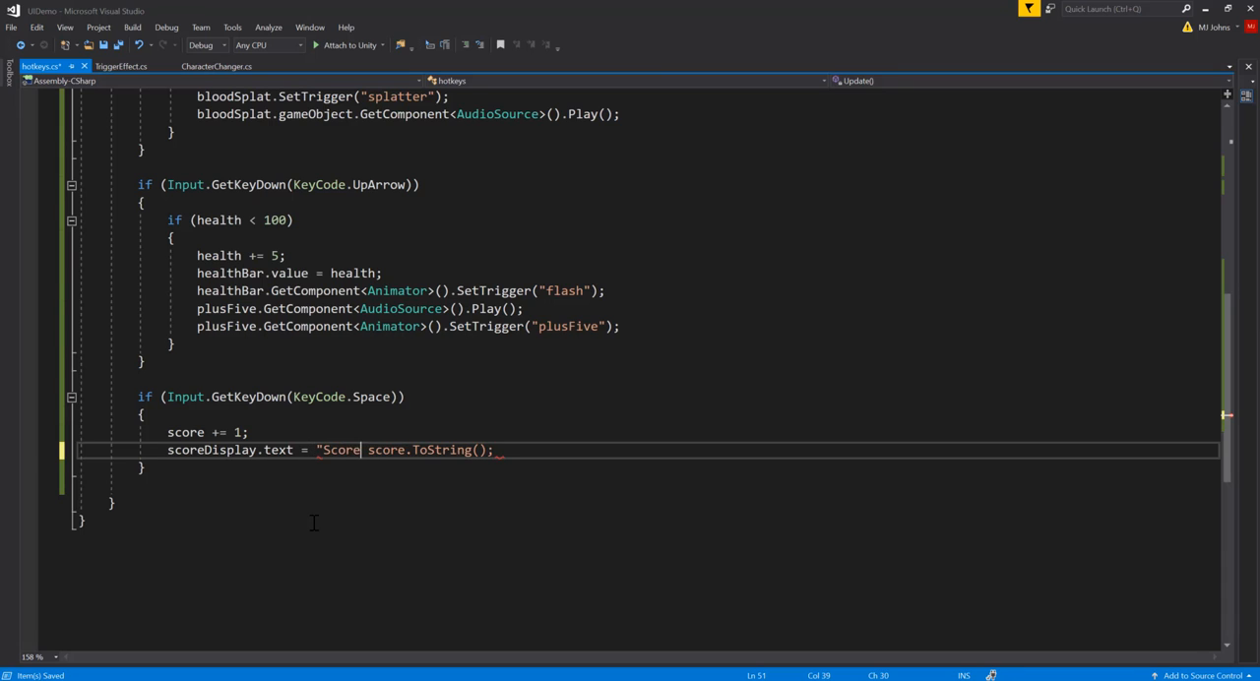
text(:)
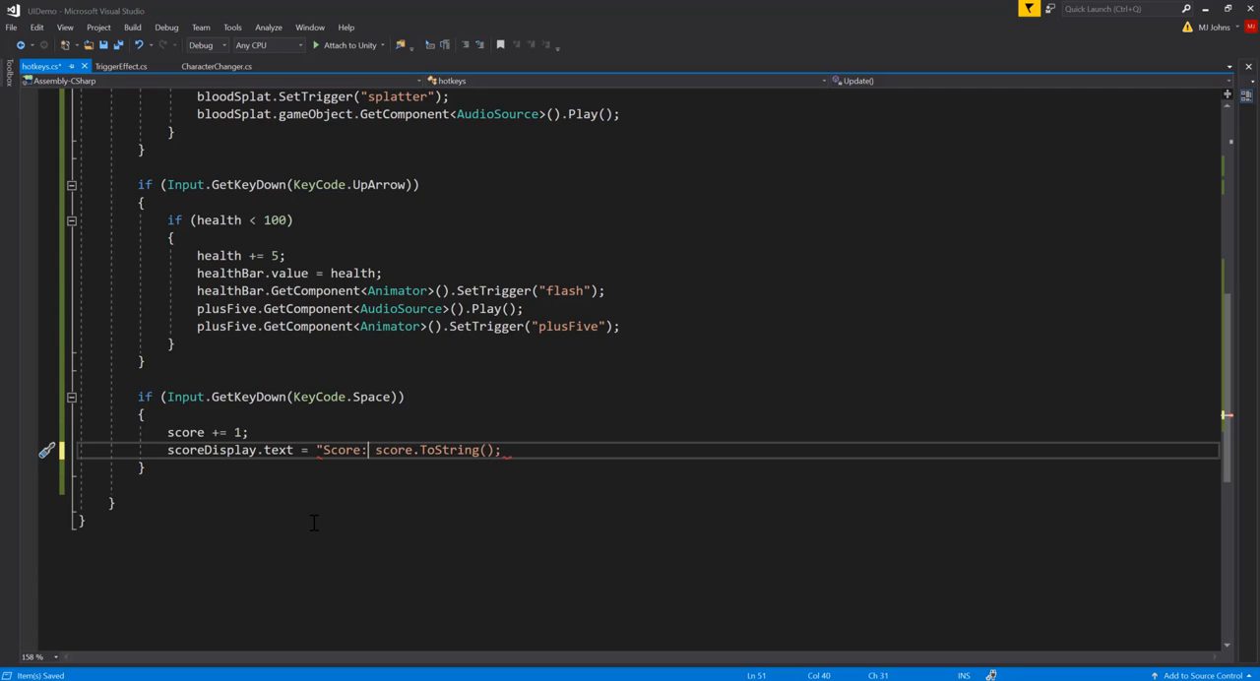
text( ")
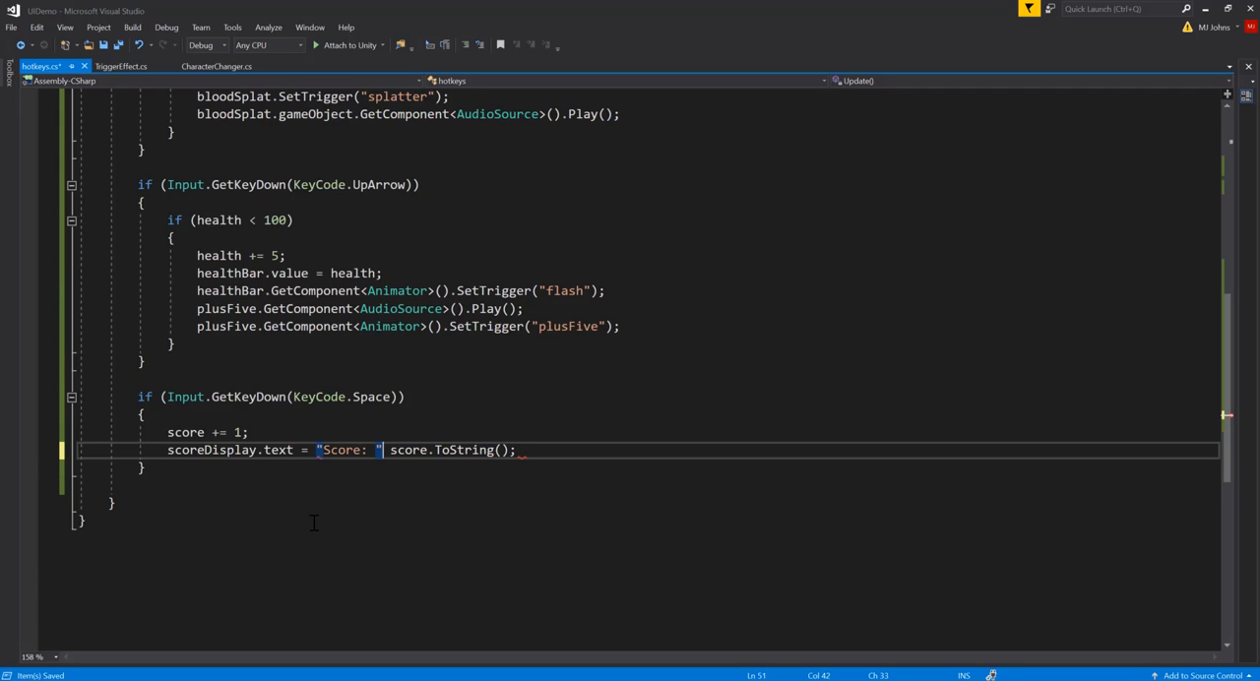
text( +)
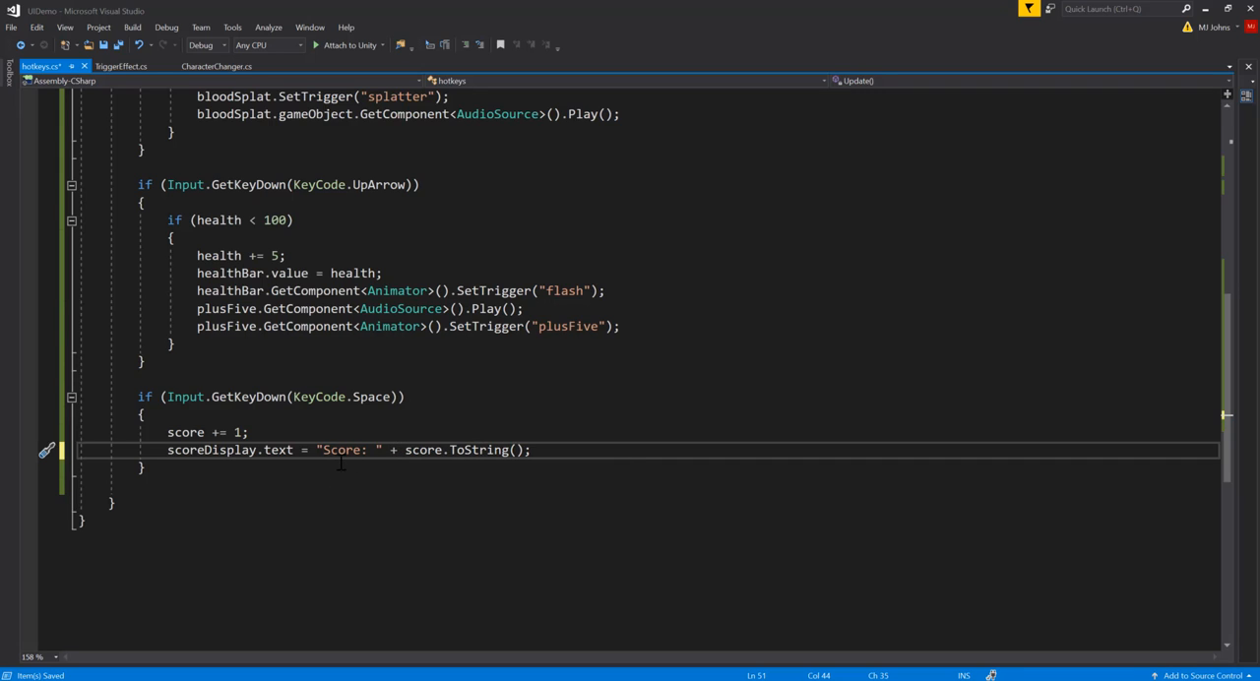
drag(376, 450, 591, 448)
click(565, 445)
key(ctrl+s)
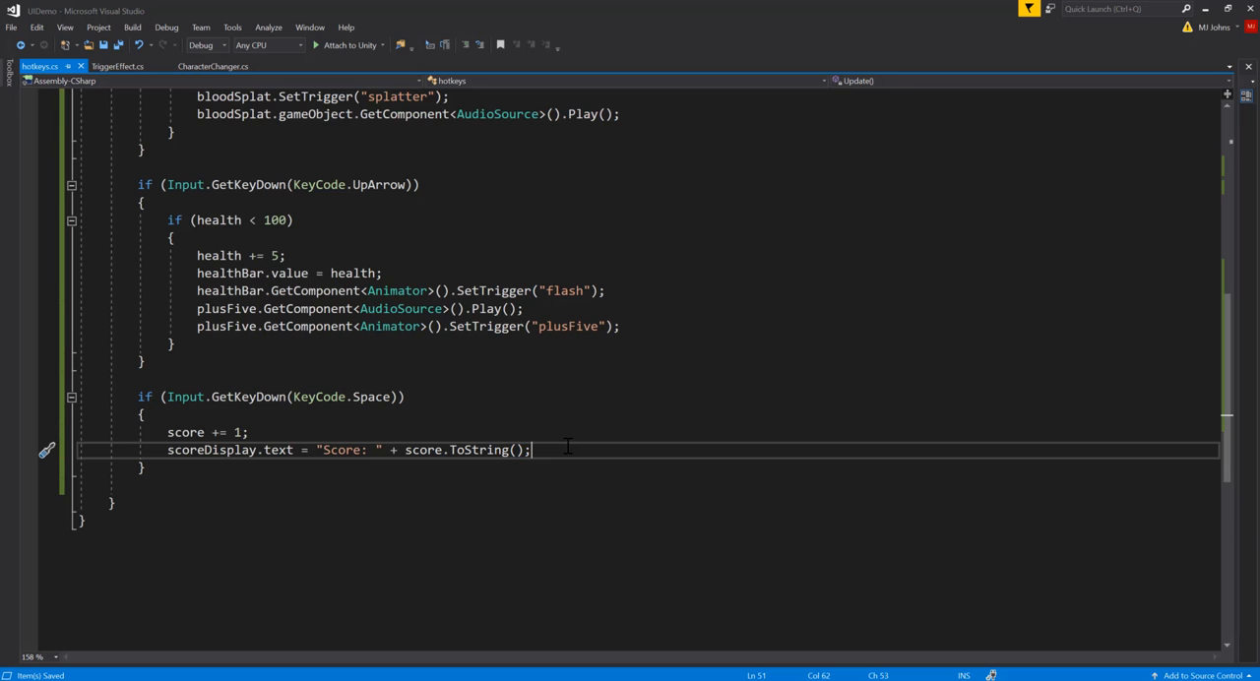
Step: Return to Unity, test the prefixed score text in Play mode with the Space key, and stop the game
click(1206, 10)
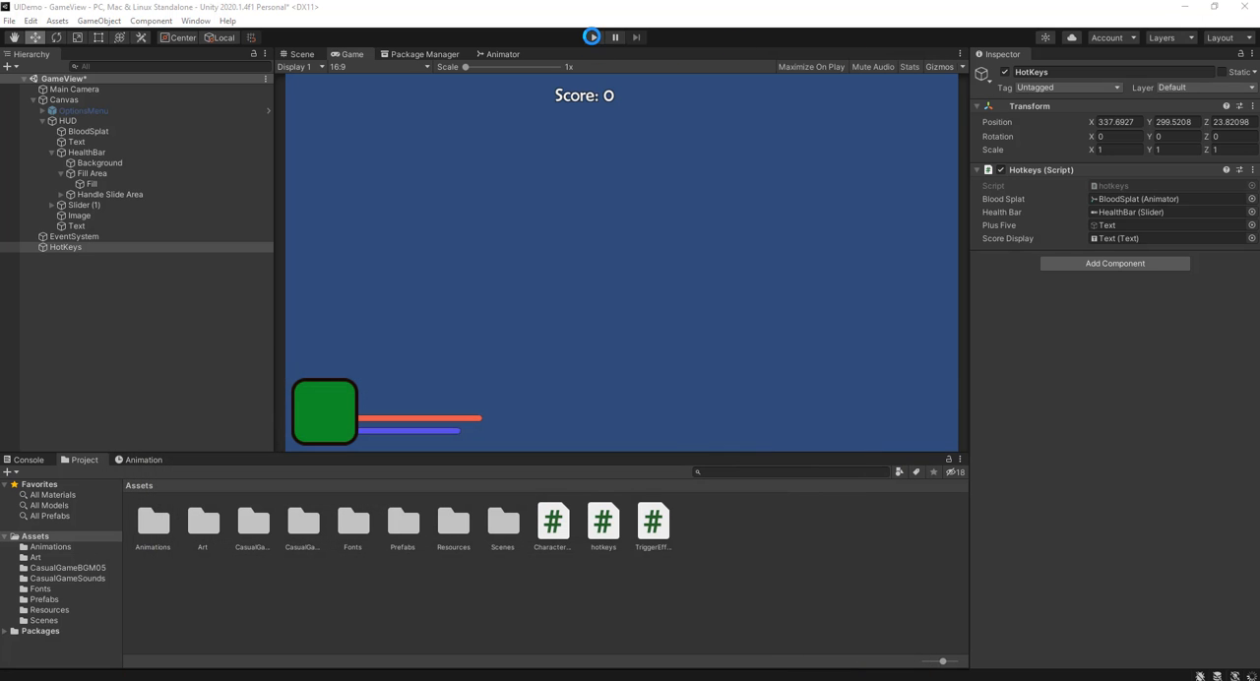
click(591, 37)
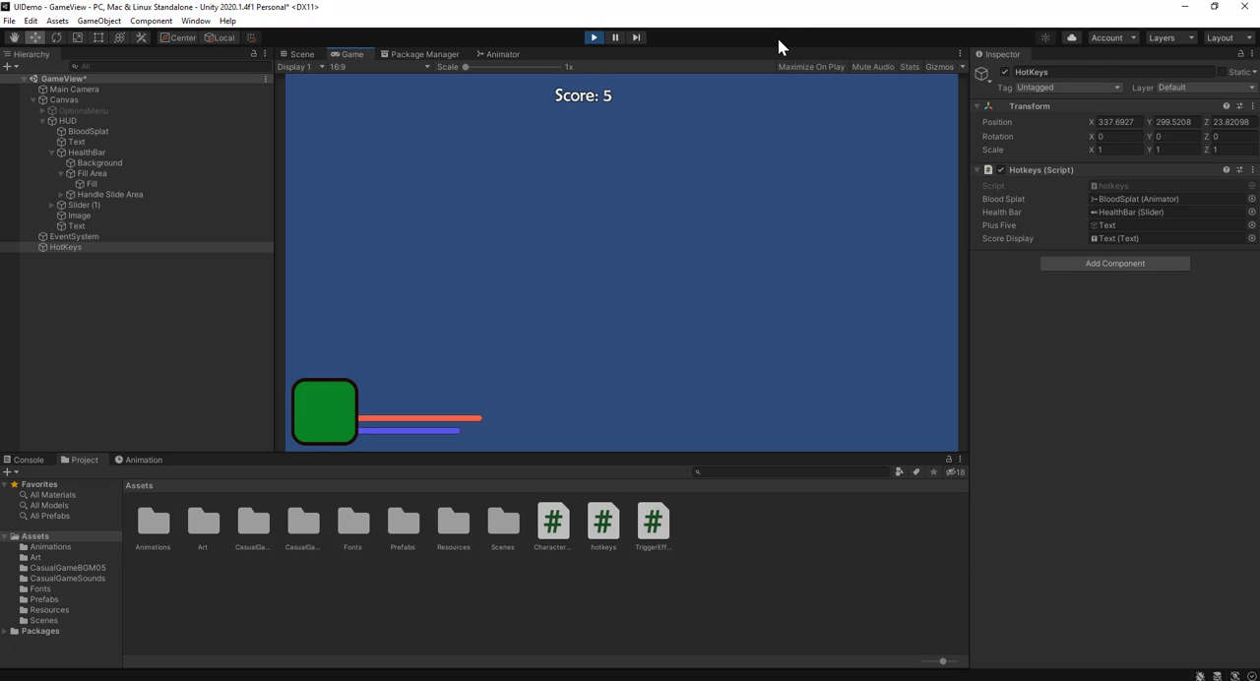
click(593, 41)
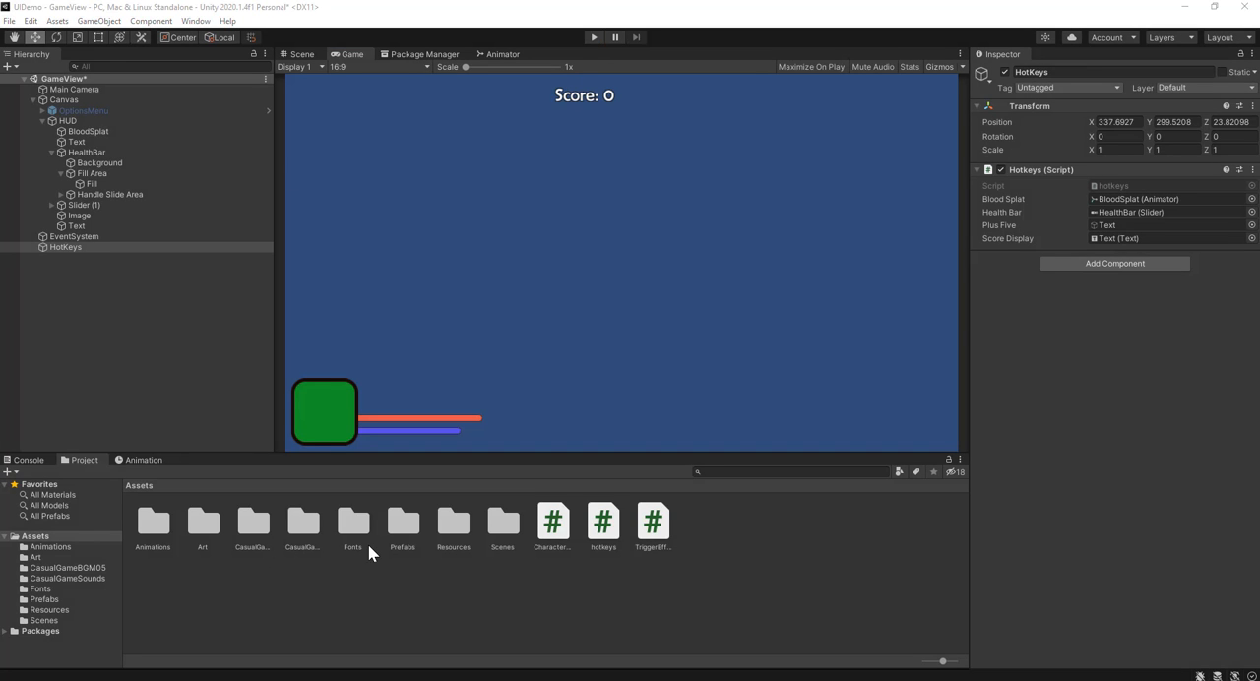
Step: Add an Audio Source component to the HUD's score Text object and disable Play On Awake
click(104, 142)
scroll(1221, 457, down, 2)
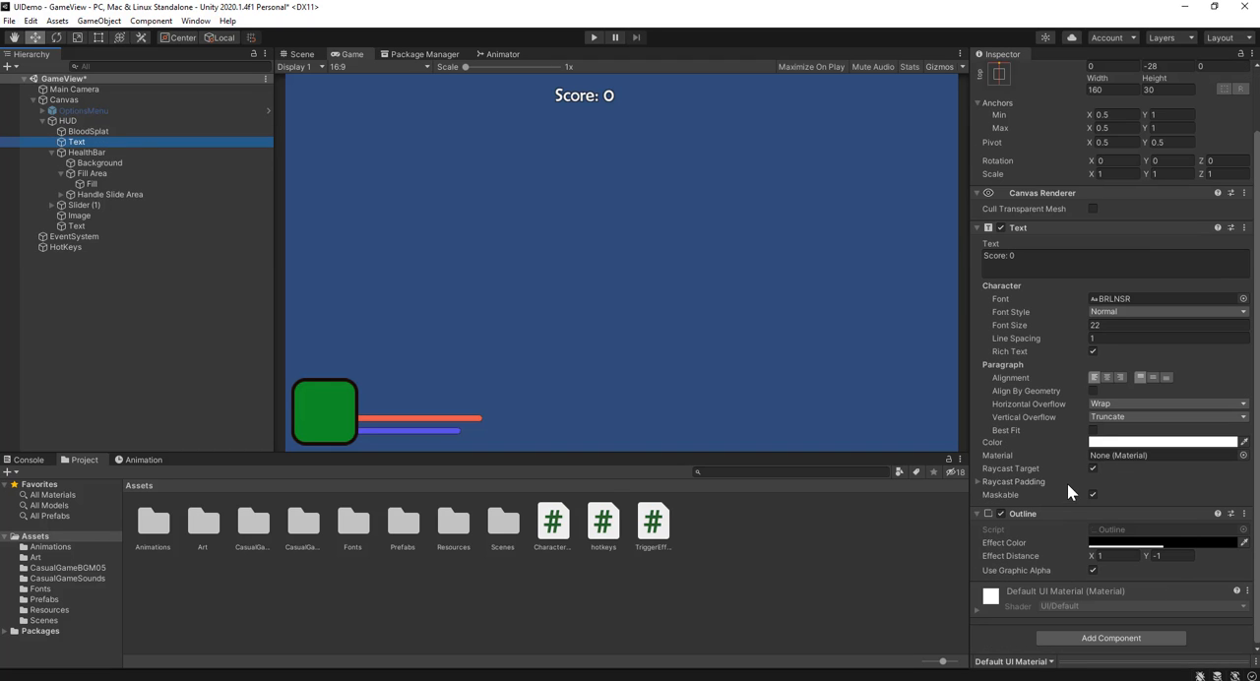
click(1099, 637)
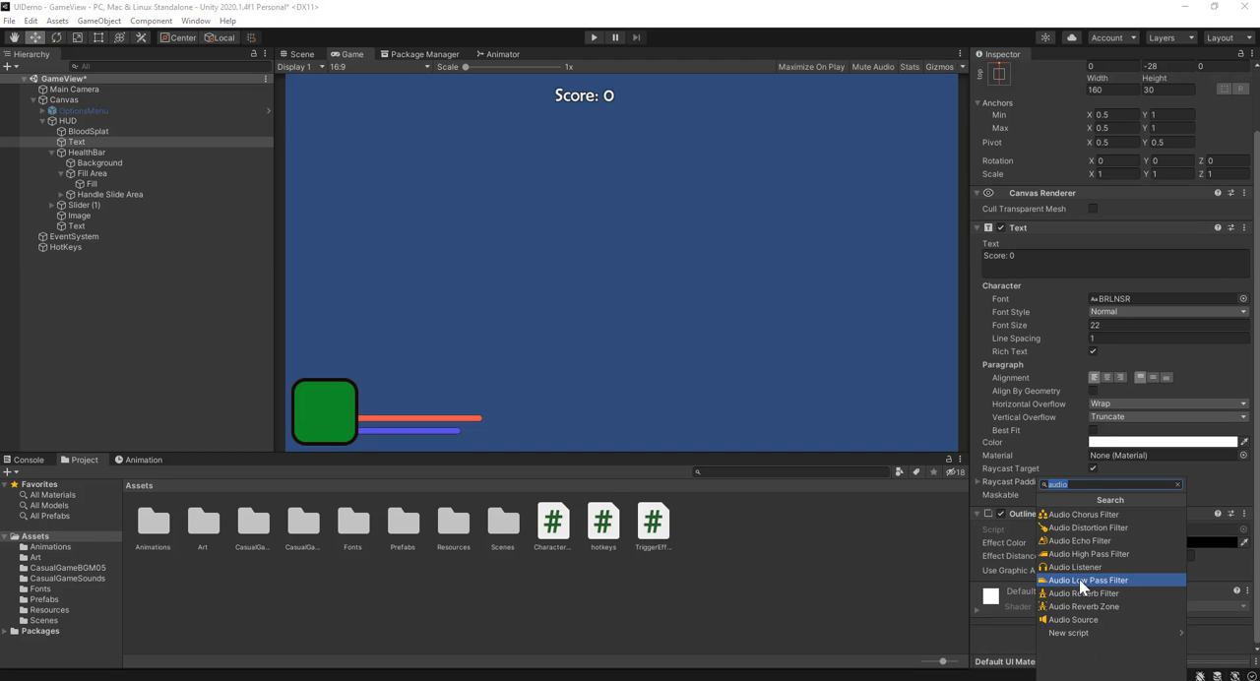
click(1093, 621)
scroll(1042, 562, down, 6)
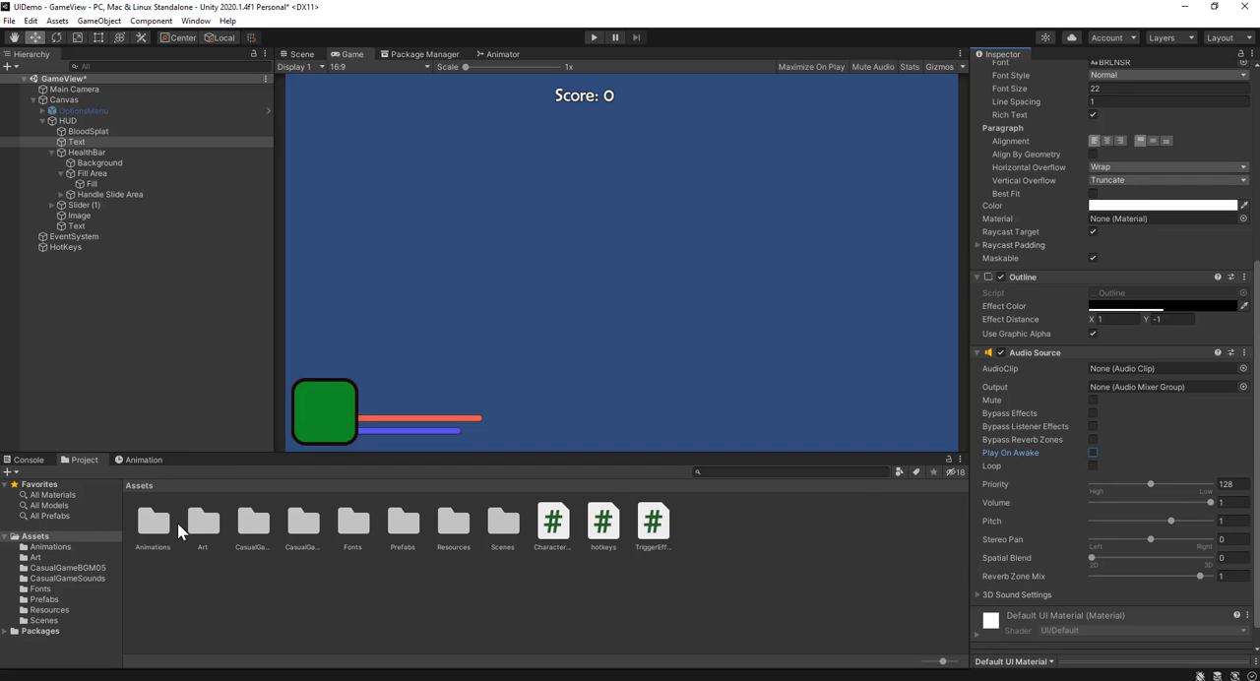
Step: Assign the collect sound from the CasualGameSounds folder as the score Text's AudioClip
double_click(307, 532)
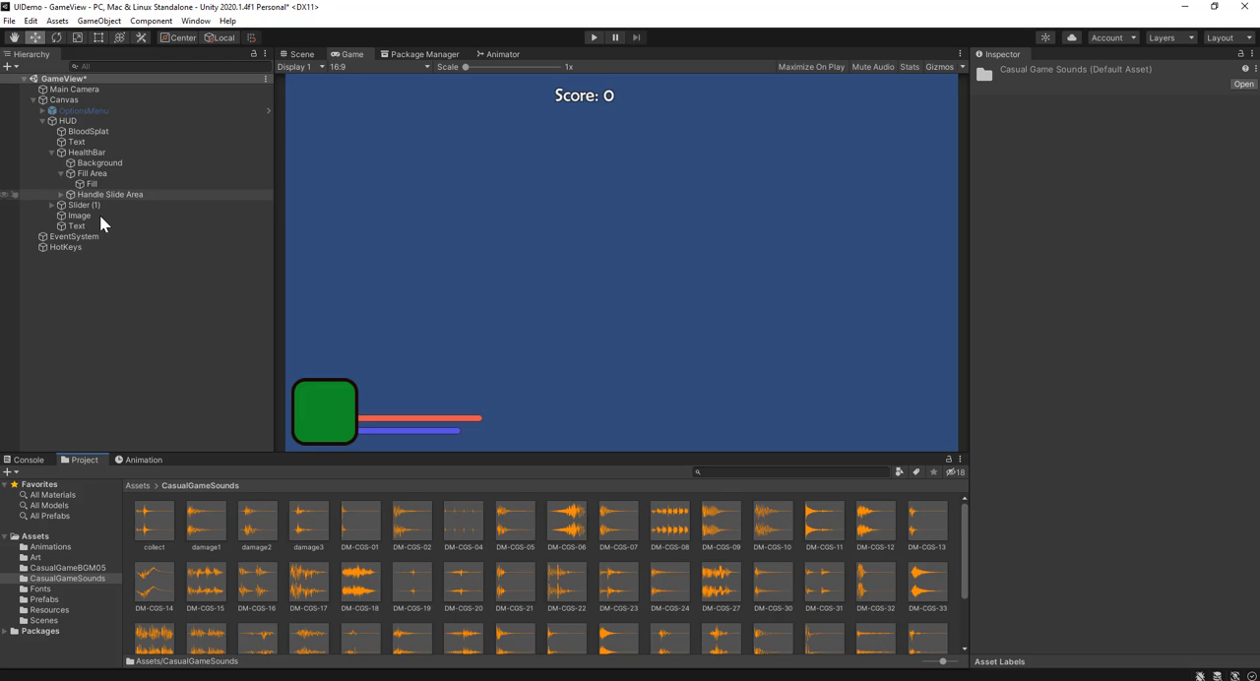
click(98, 143)
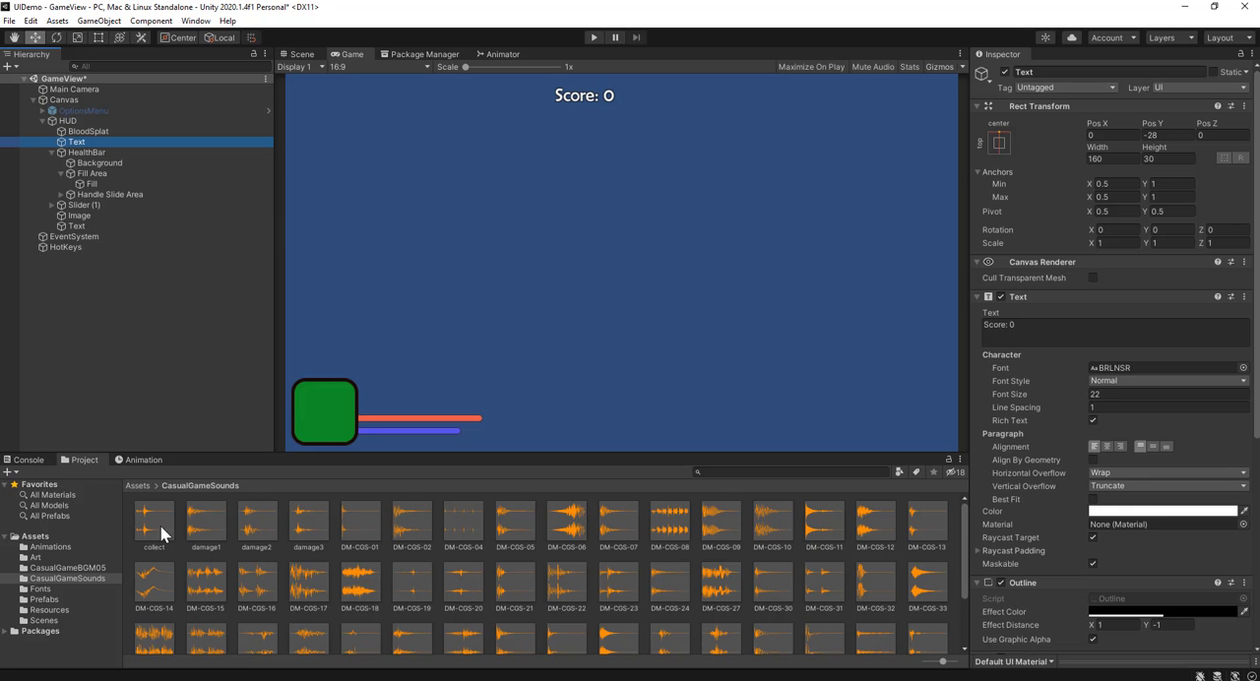
drag(160, 525, 1117, 355)
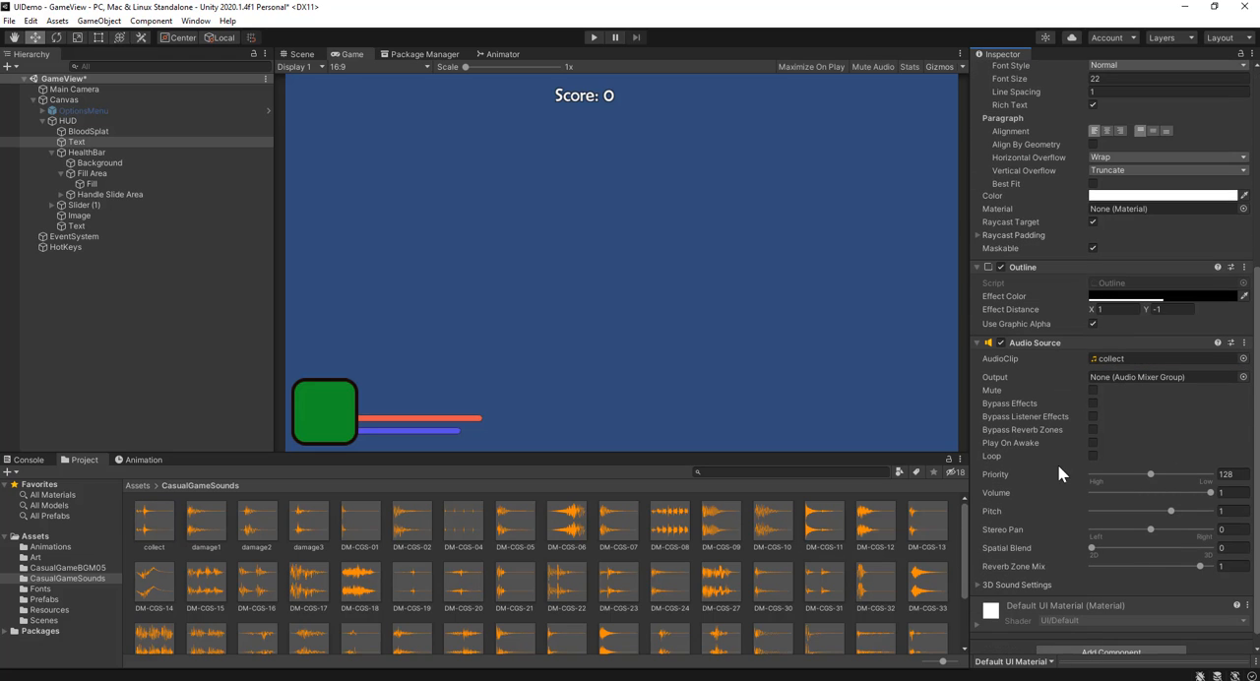
Step: In Visual Studio, add scoreDisplay.gameObject.GetComponent<AudioSource>().Play(); as the last line of the Space block
key(alt+Tab)
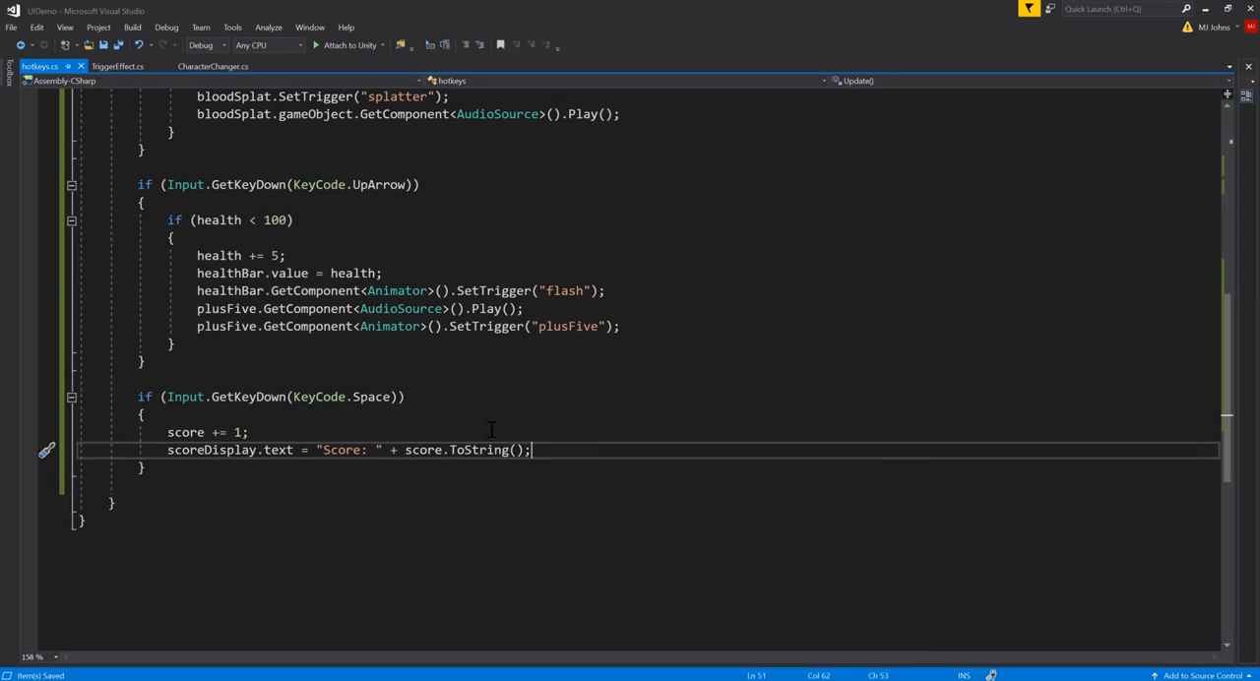
key(Return)
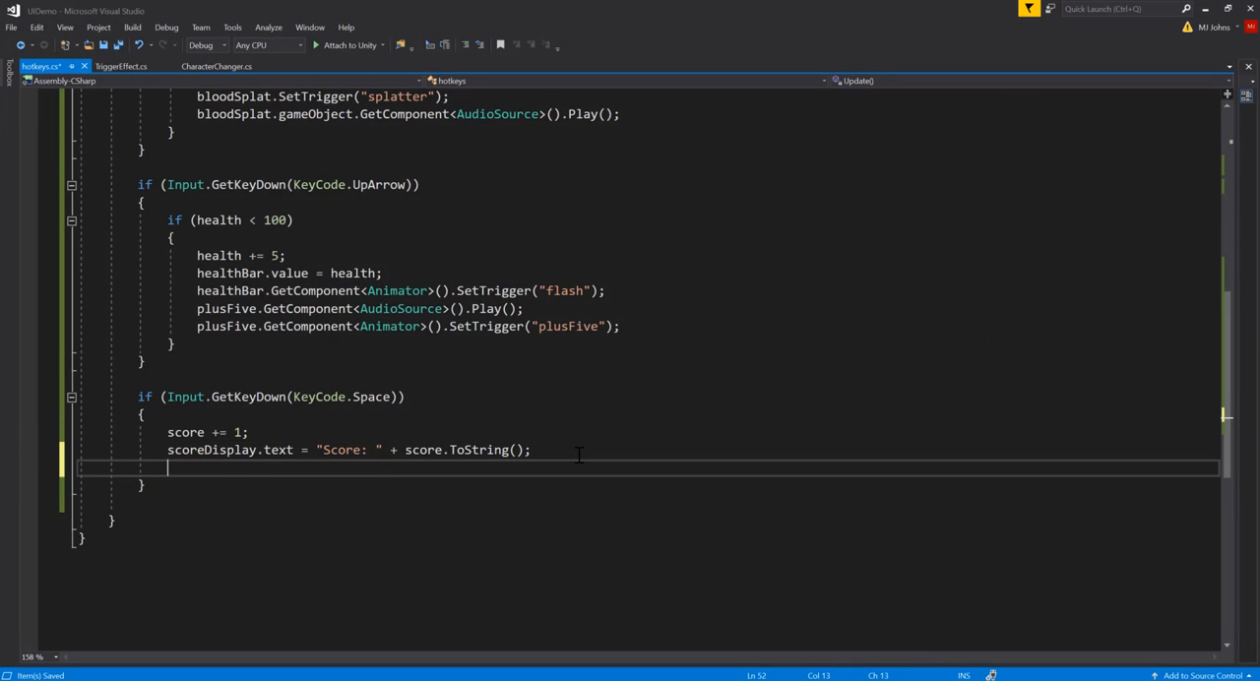
text(scoreDisplay.gameObject.GetComponent)
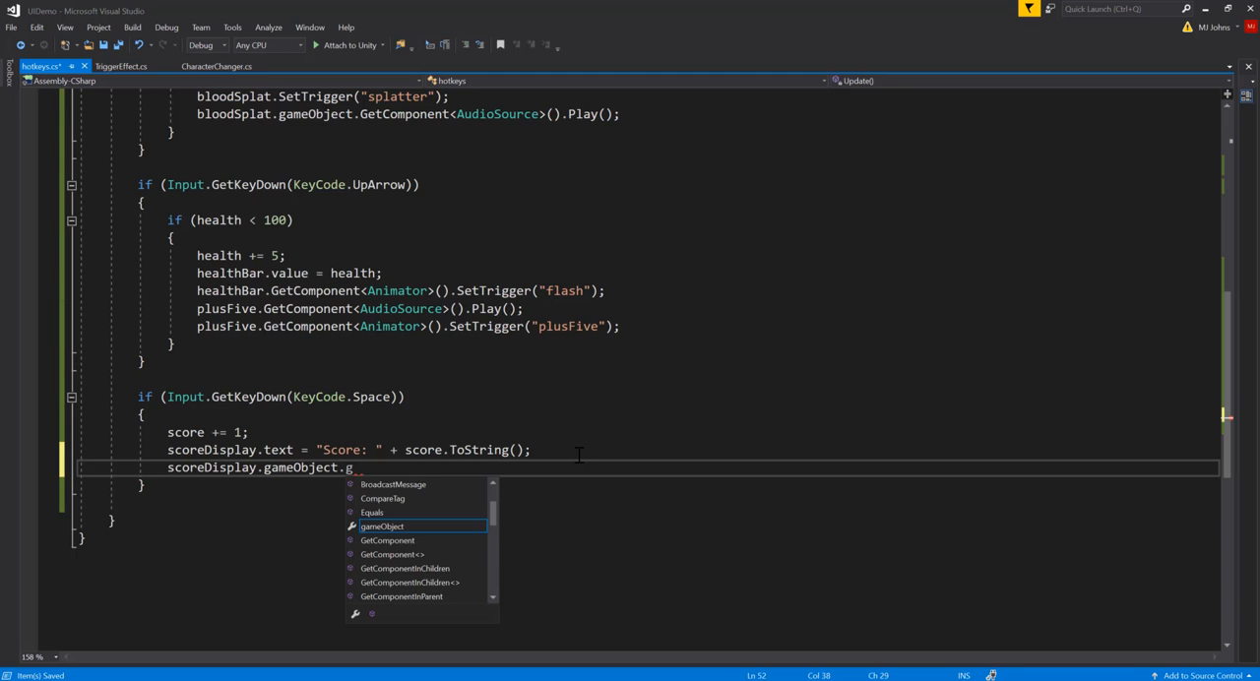
text(<audios)
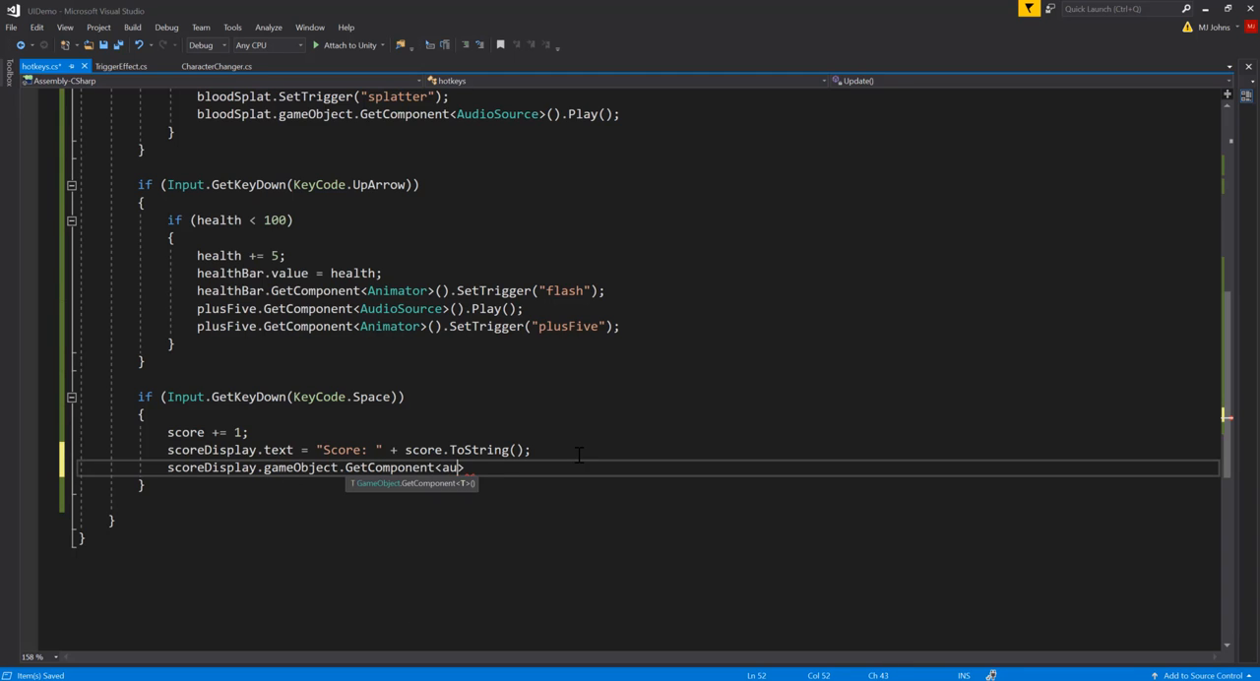
text(os)
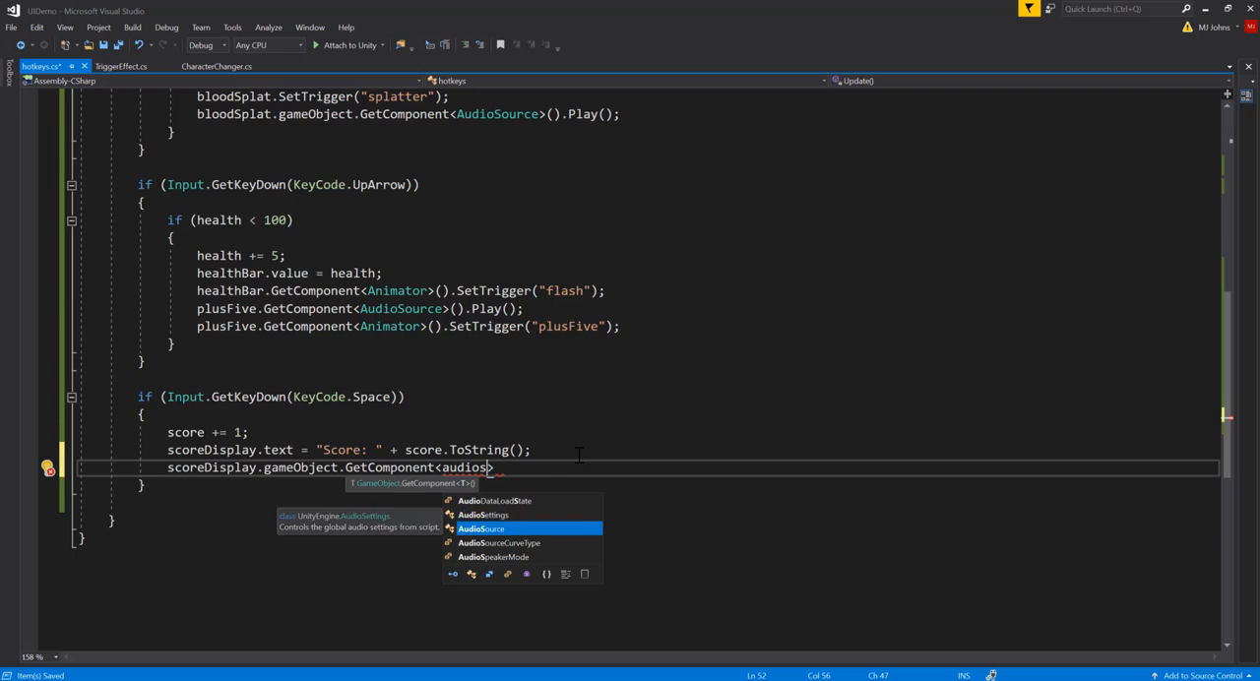
key(Tab)
text(>())
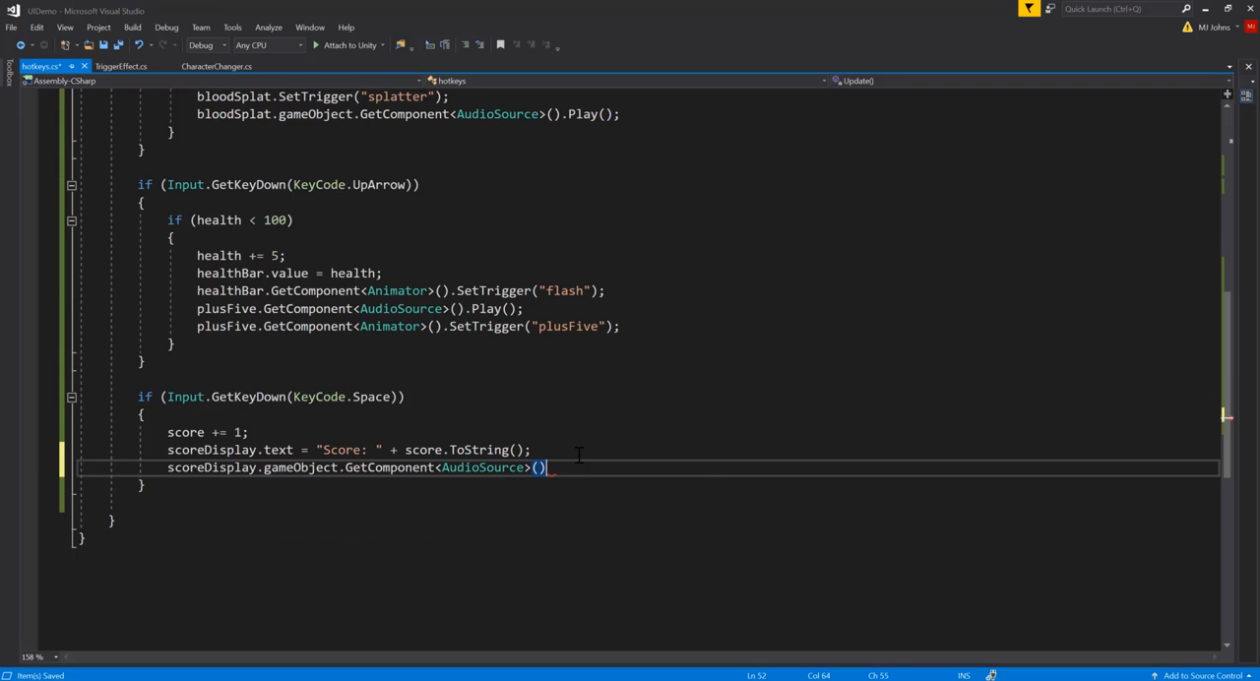
text(.play)
key(Tab)
text(();)
Step: Compare the gameObject reference in the new sound line with the declared type of scoreDisplay
click(276, 468)
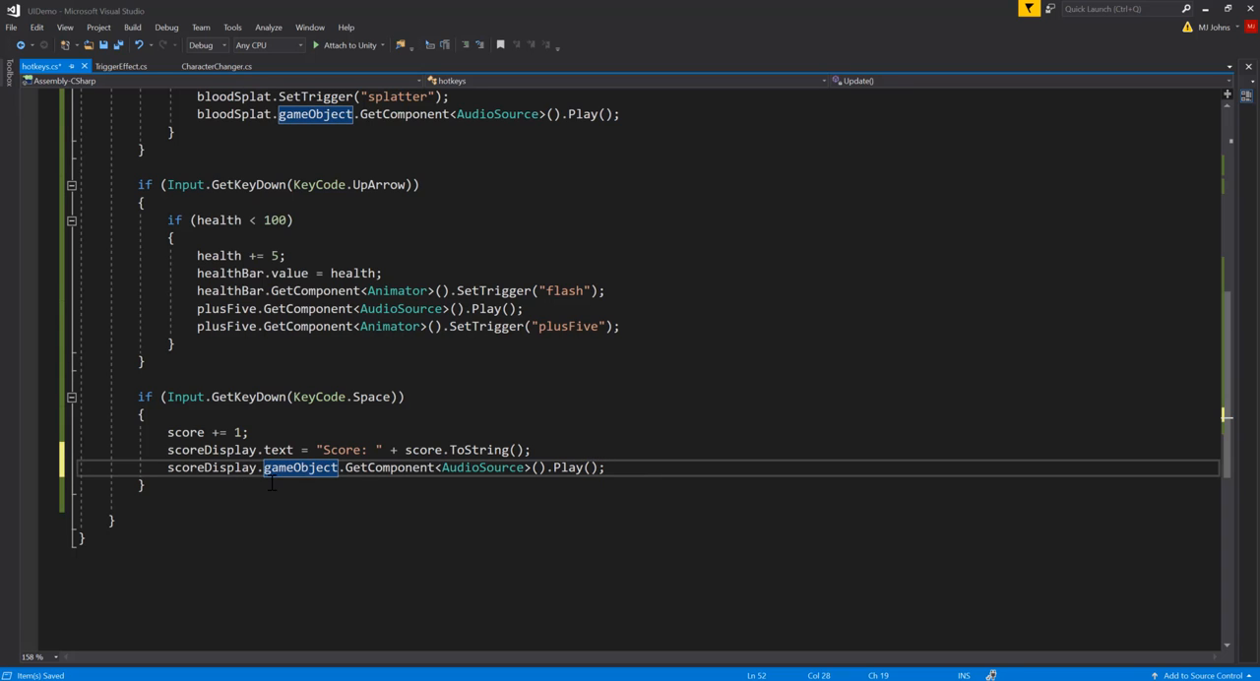
click(221, 468)
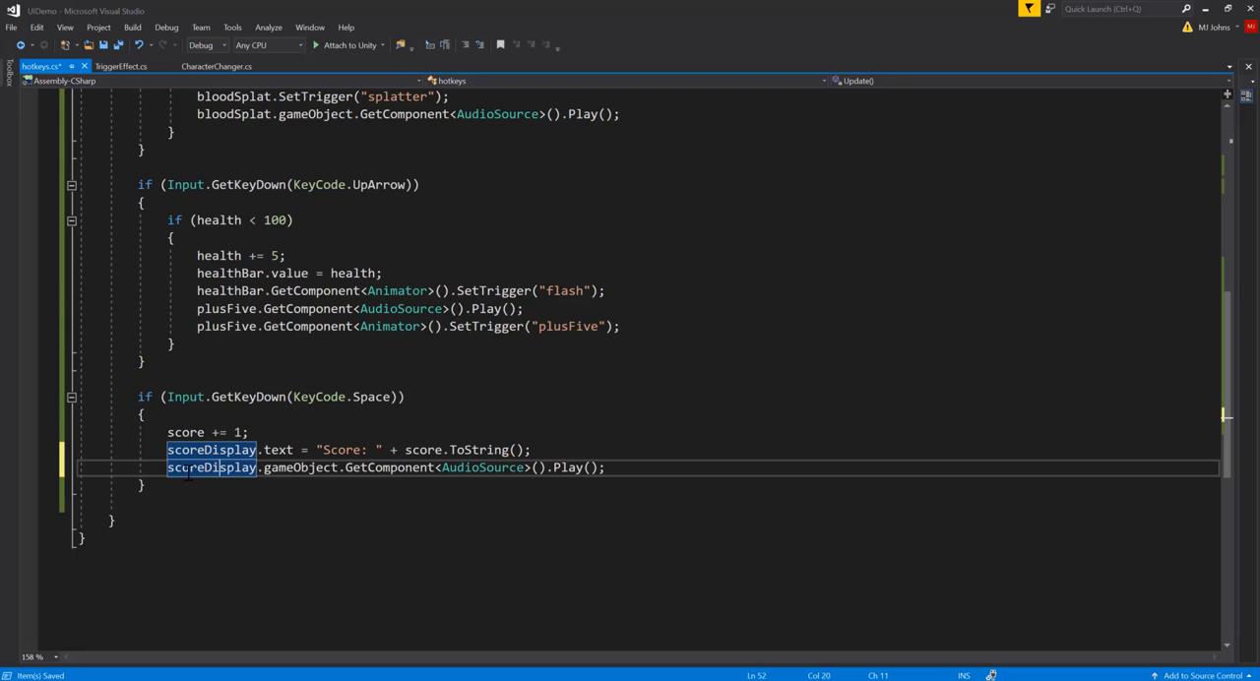
scroll(181, 280, up, 10)
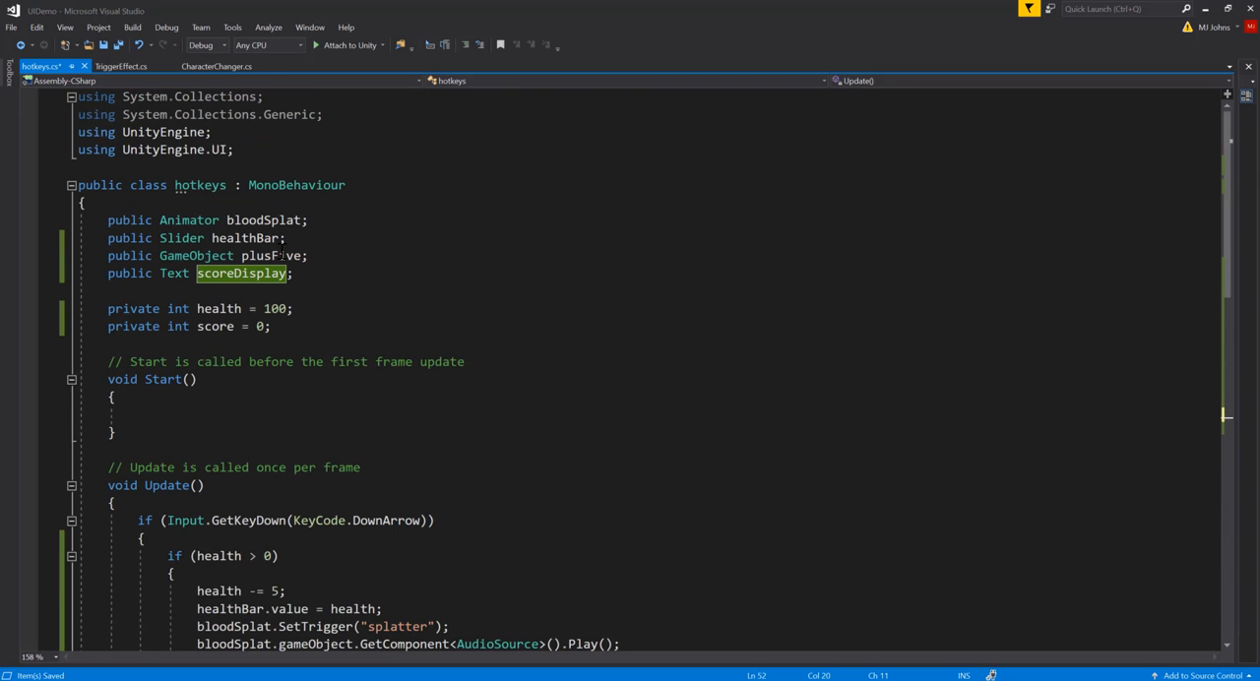
click(181, 278)
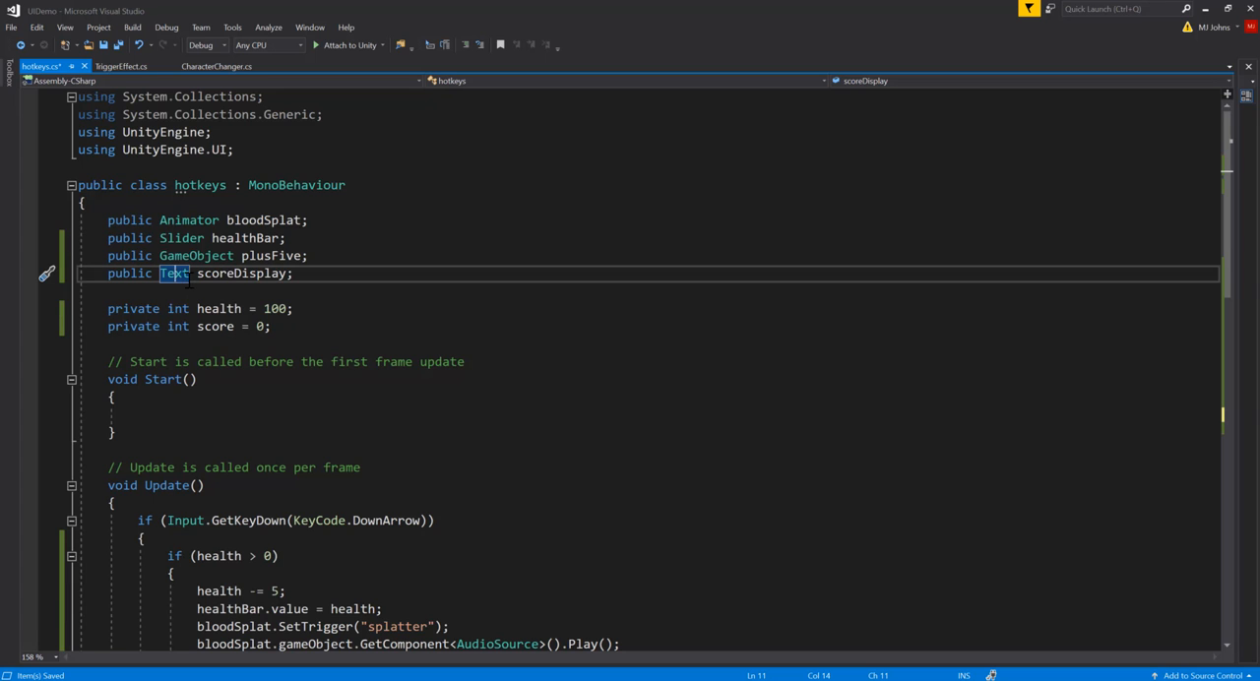
mouse_move(174, 280)
scroll(285, 445, down, 11)
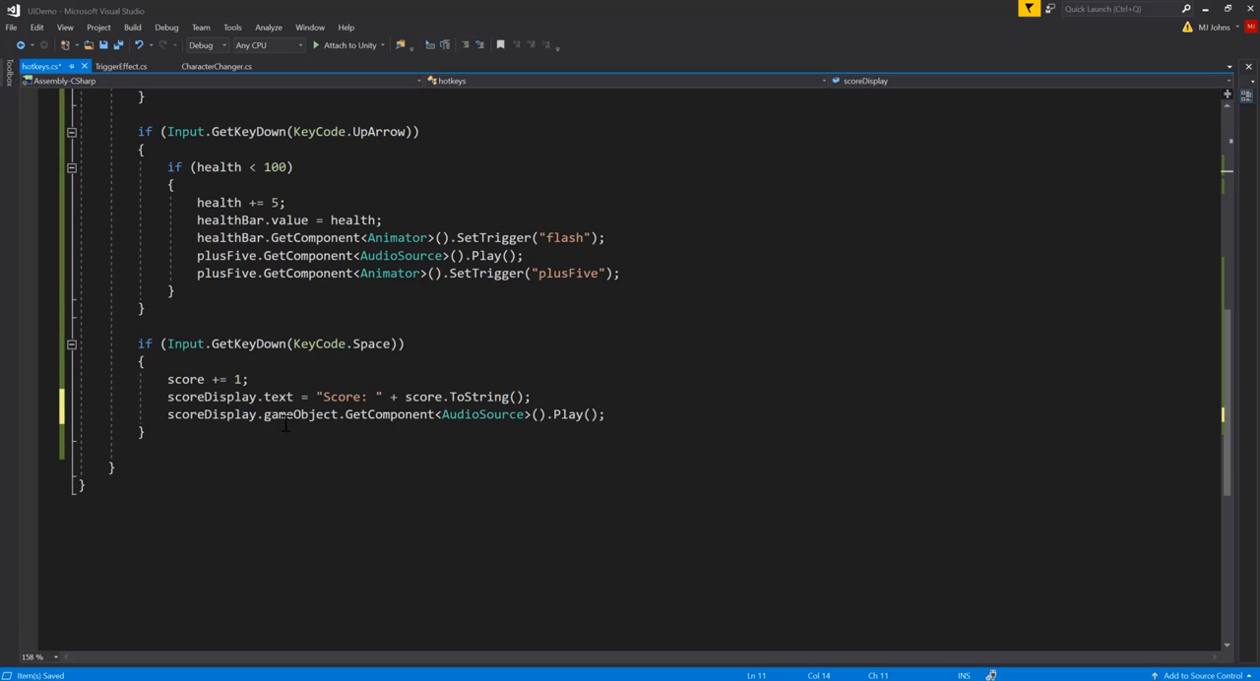
click(285, 418)
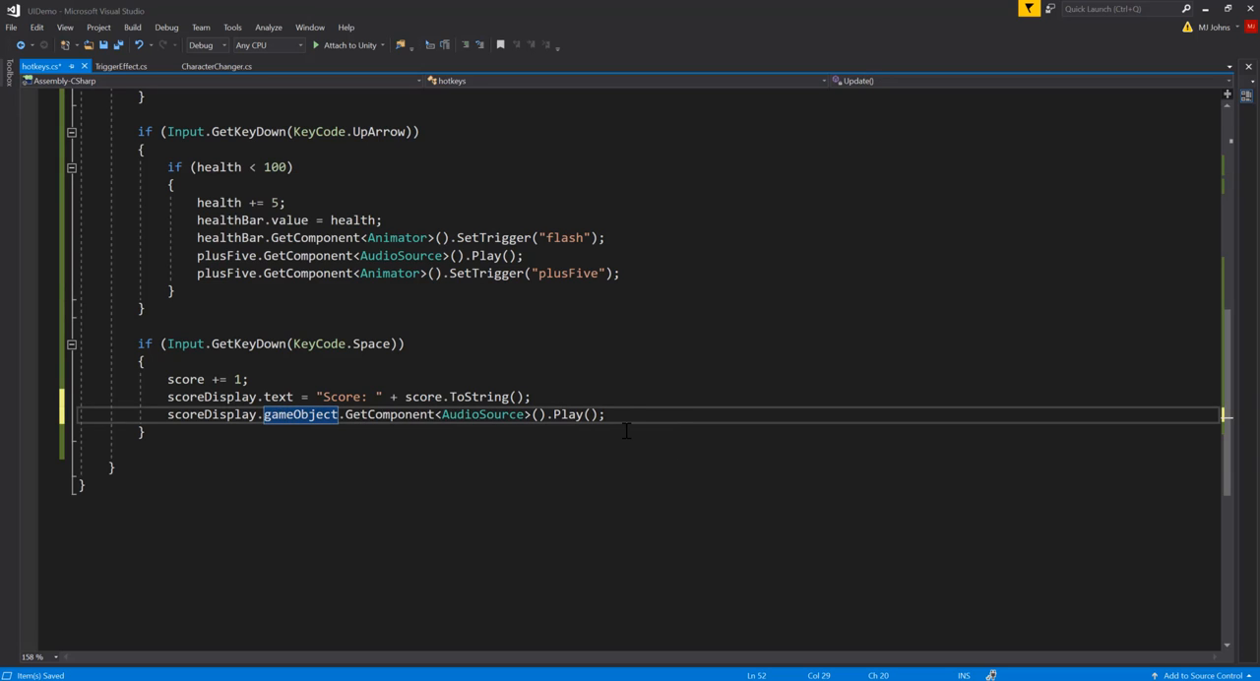
Step: Save the script, switch to Unity, and run the game to test the Space key's score increase and sound
key(ctrl+s)
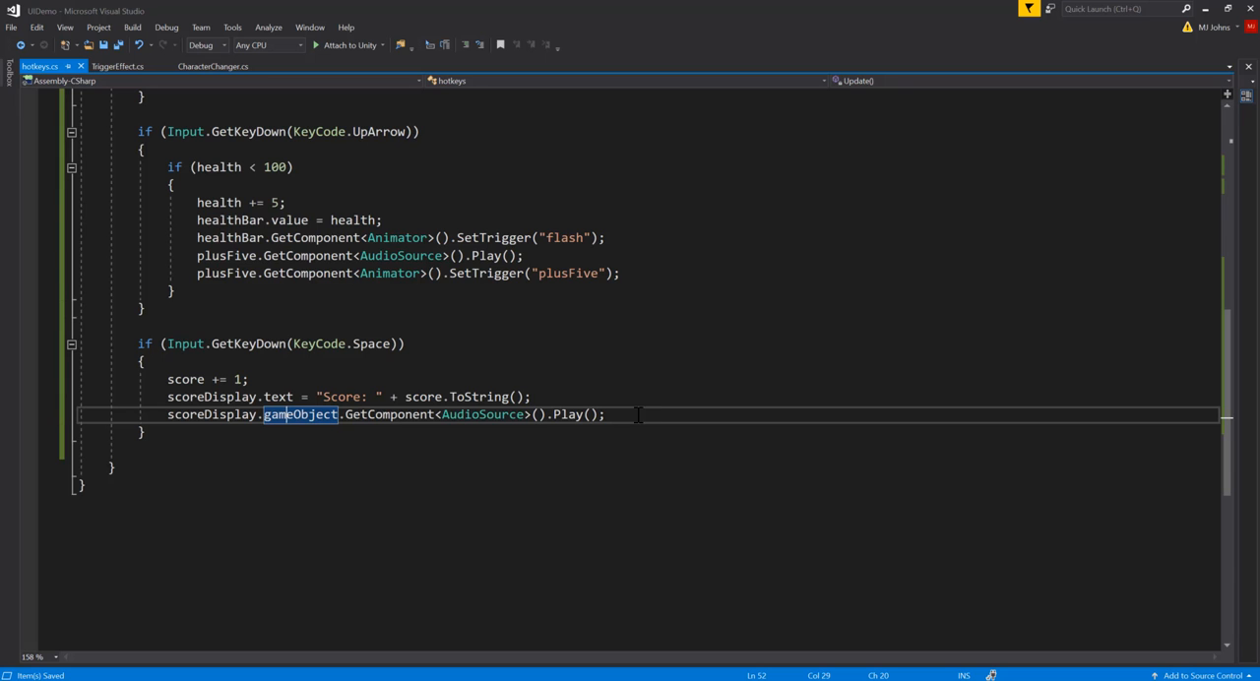
click(1205, 9)
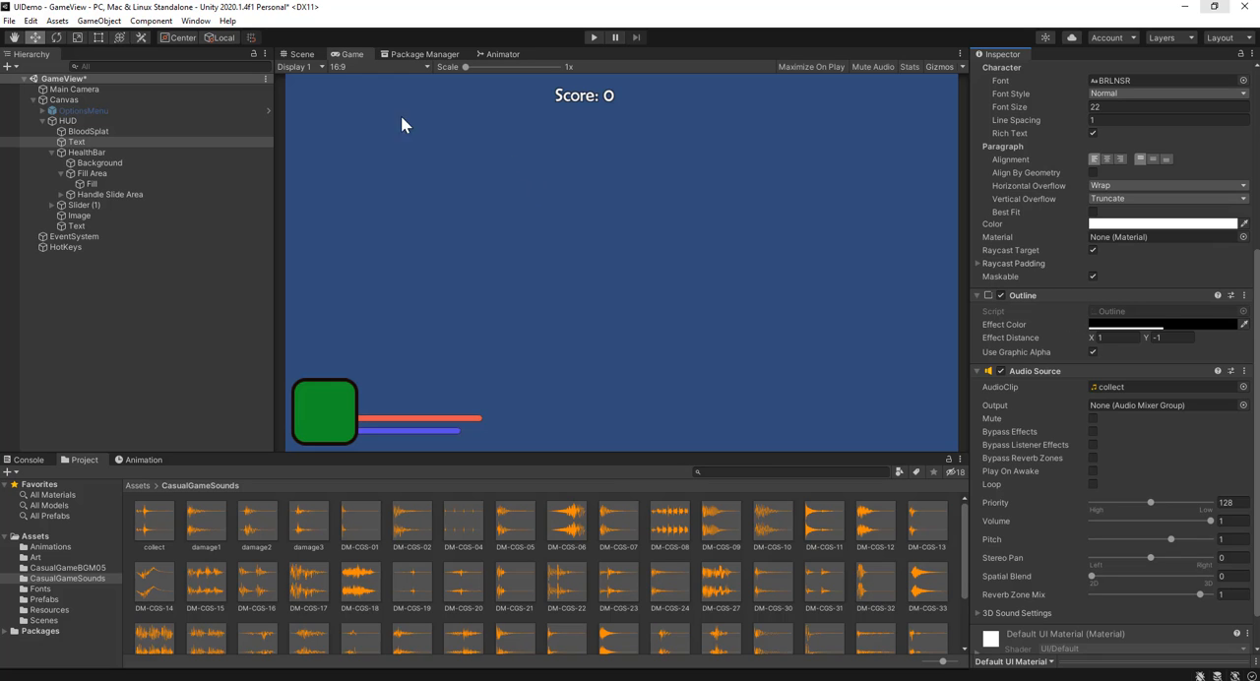
click(595, 38)
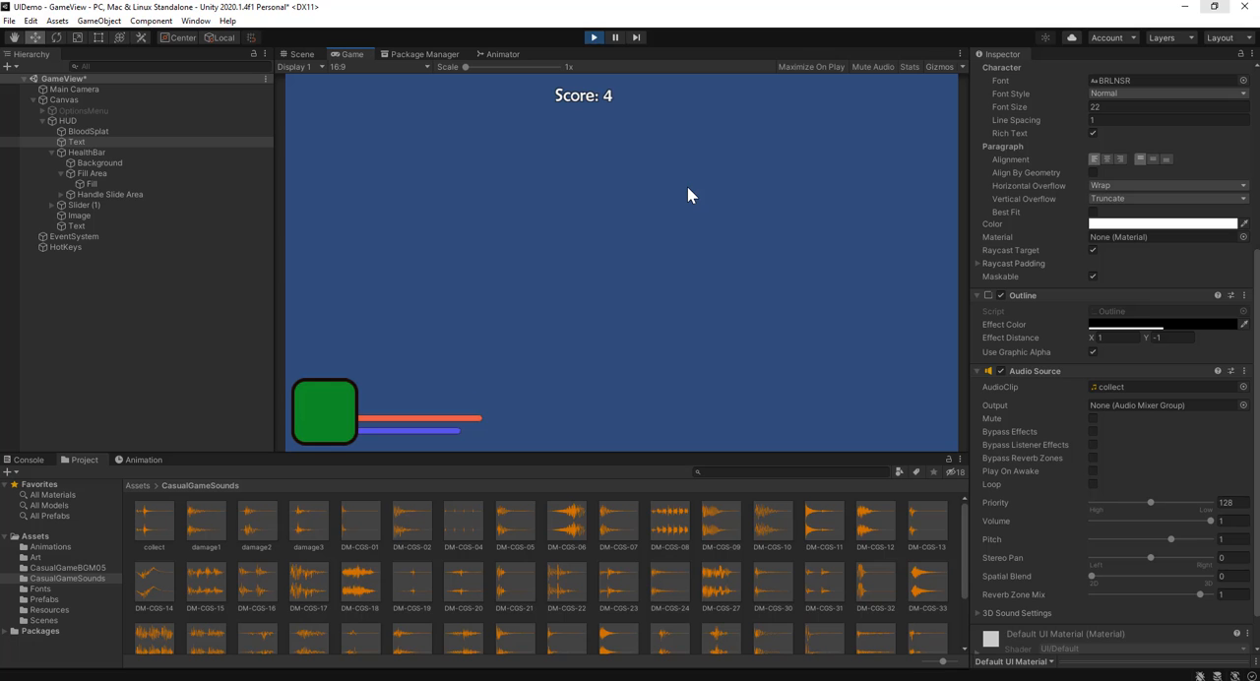
Step: Stop the running game in Unity and switch to the hotkeys script in Visual Studio
click(596, 37)
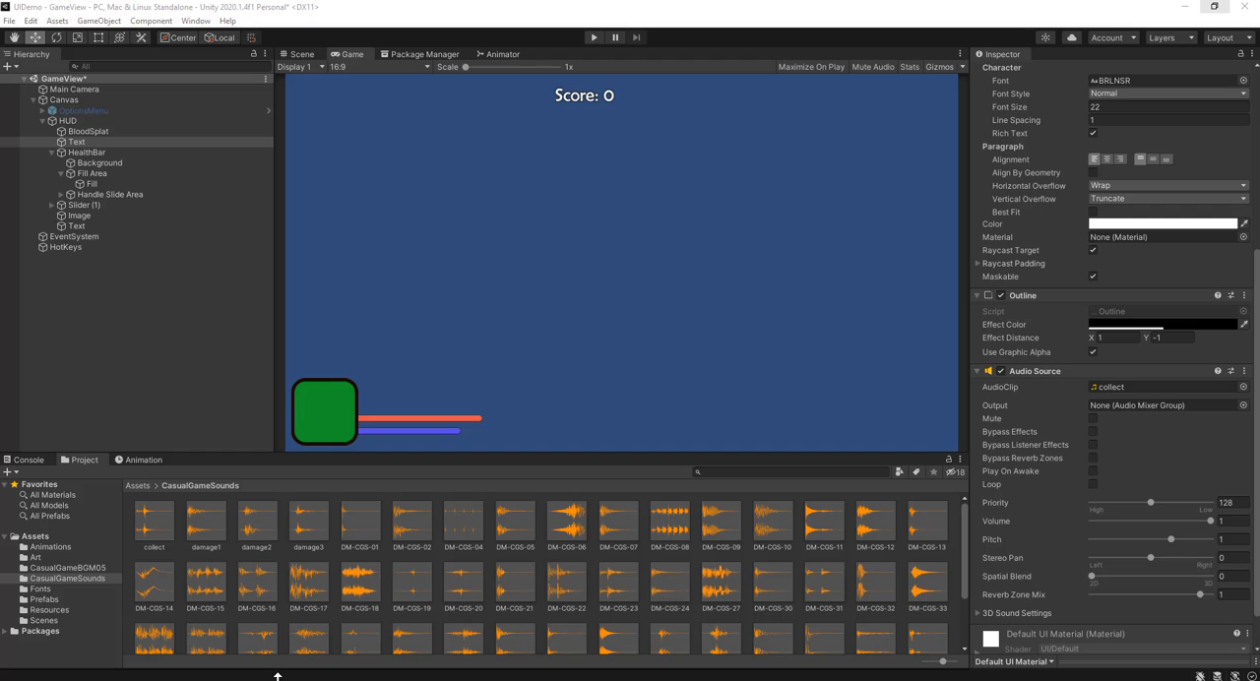
mouse_move(272, 679)
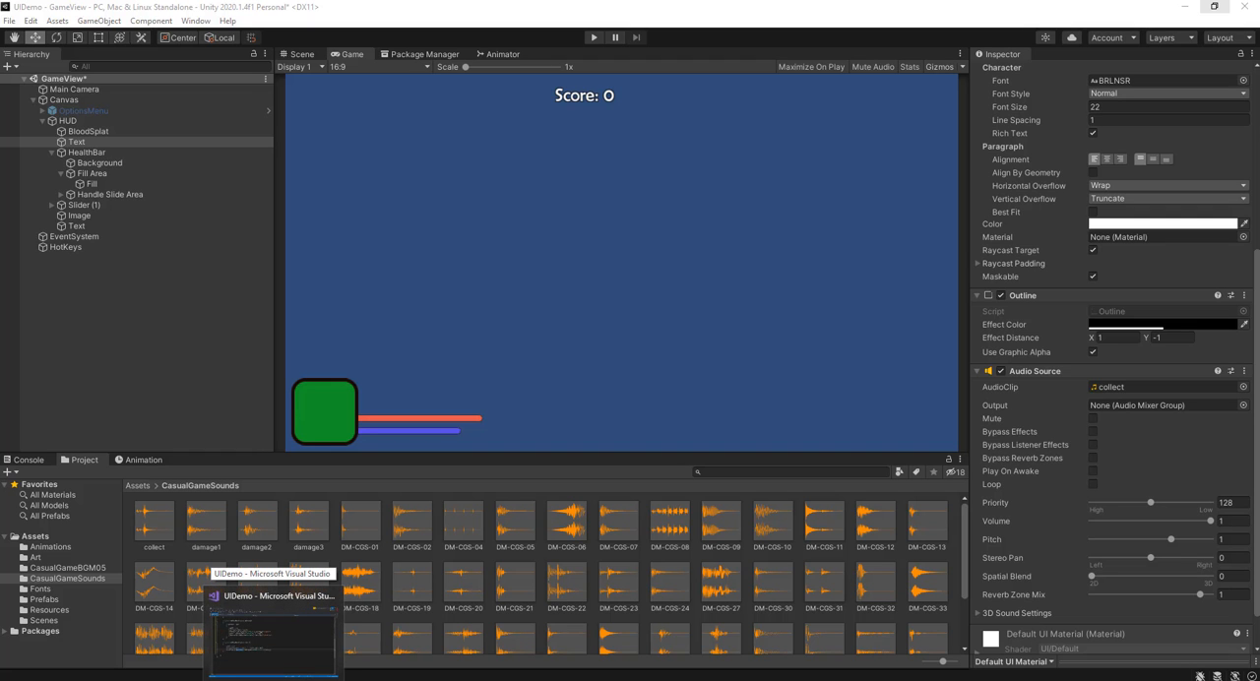
click(272, 634)
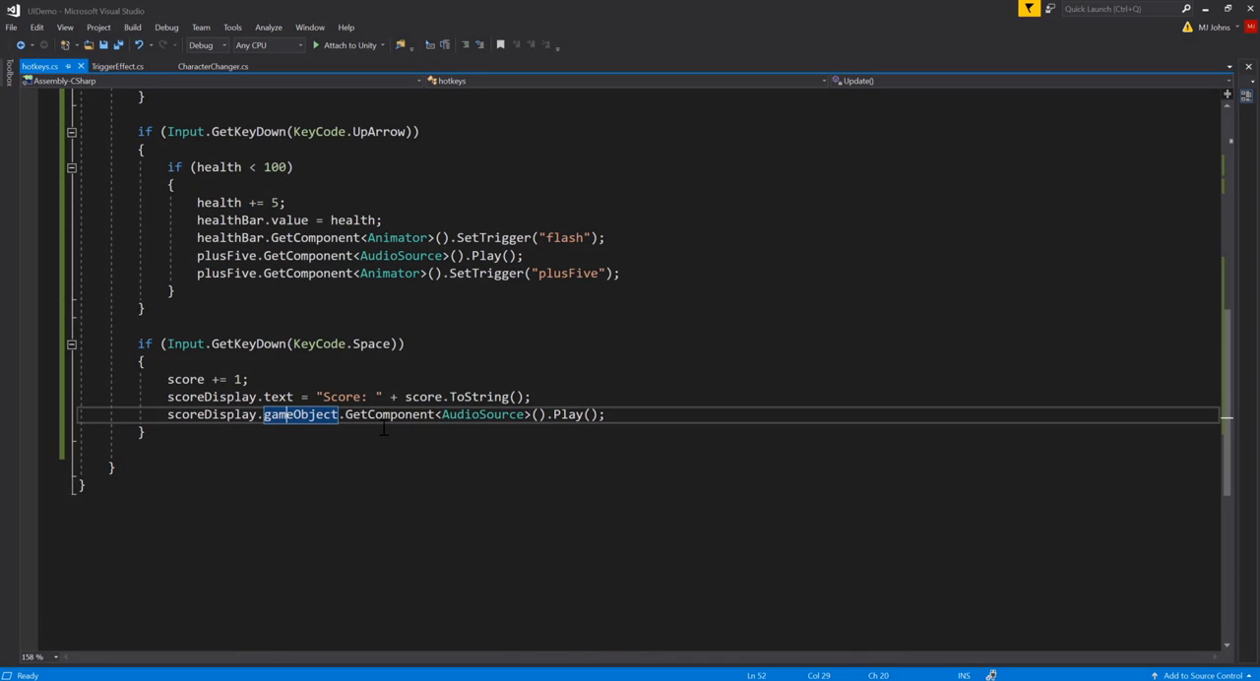
Step: Insert an empty if (score == 10) block at the start of the Space key block
scroll(354, 430, up, 1)
click(224, 420)
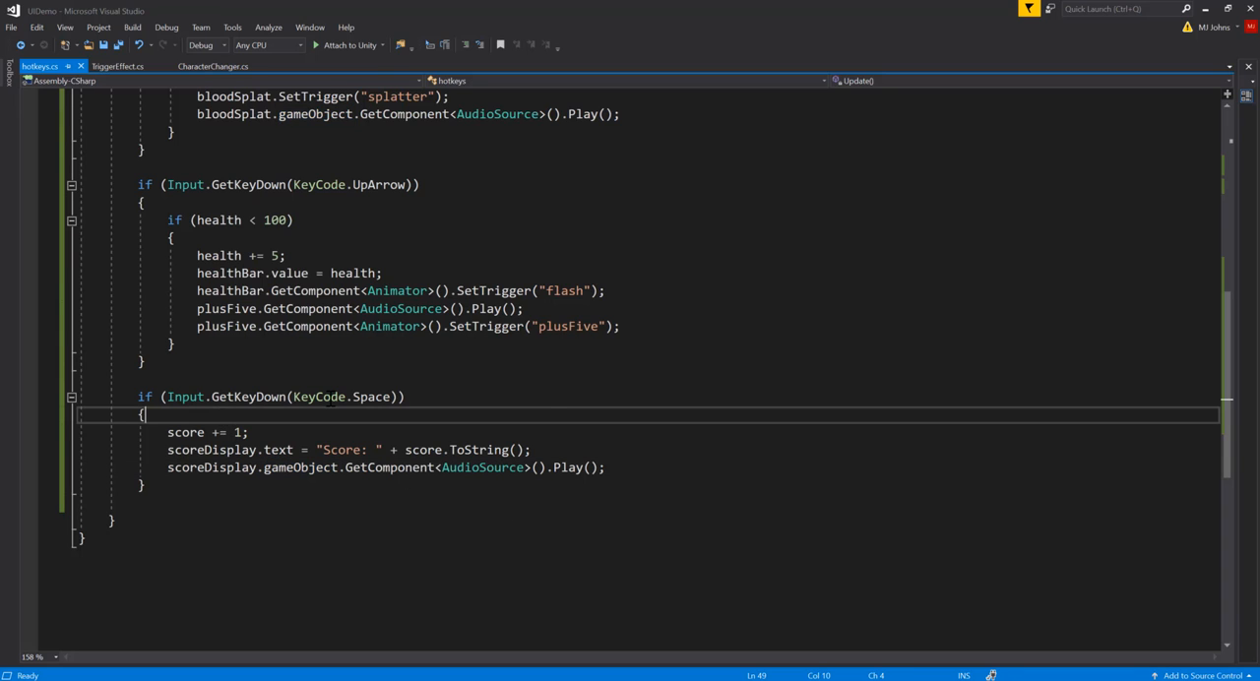
key(Return)
text(if()
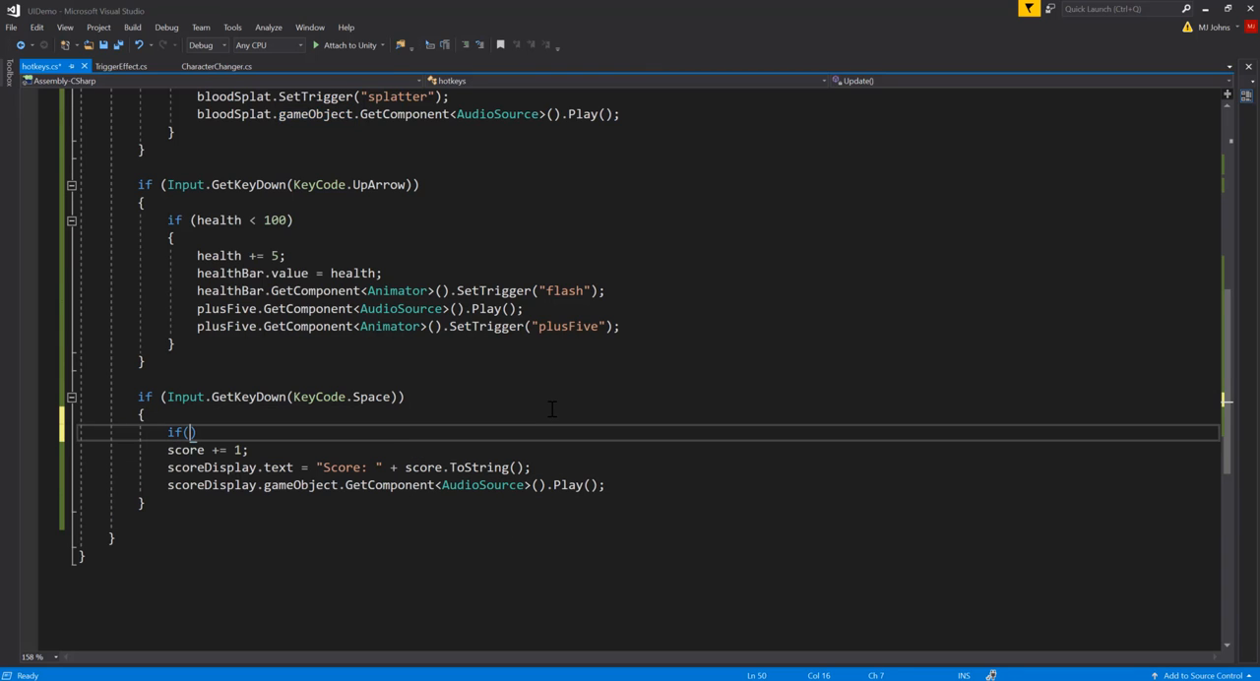
text(s)
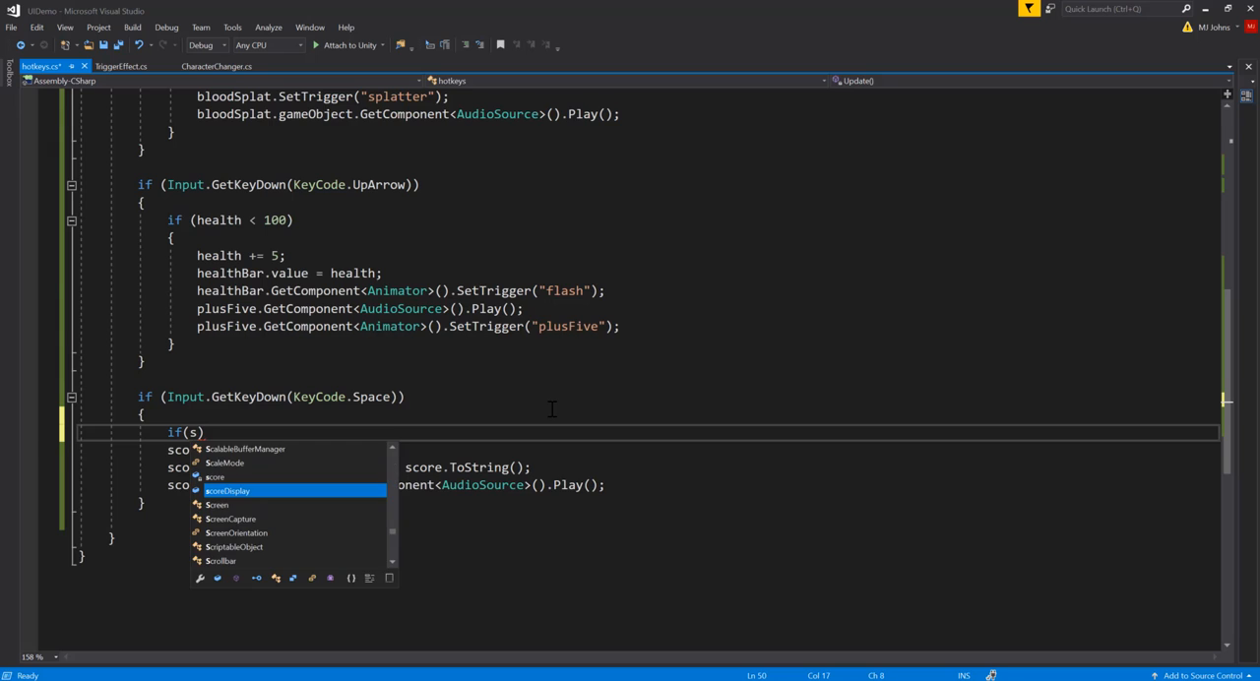
text(core )
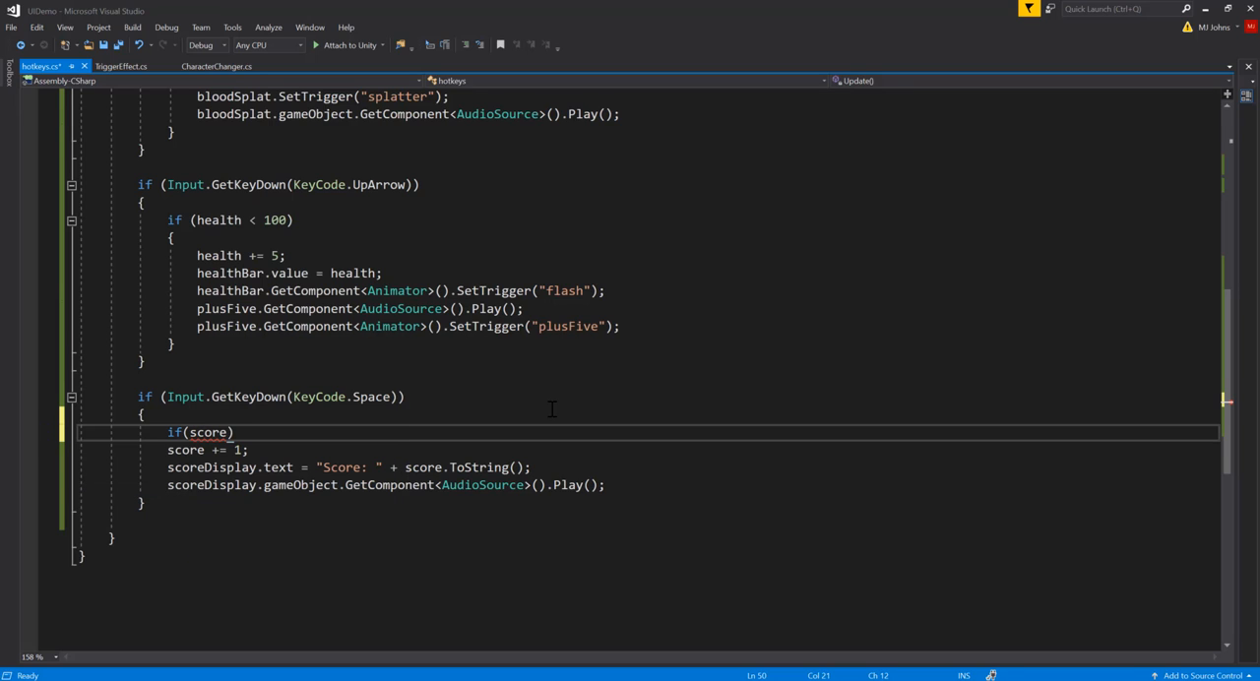
text(== 10) {)
key(Return)
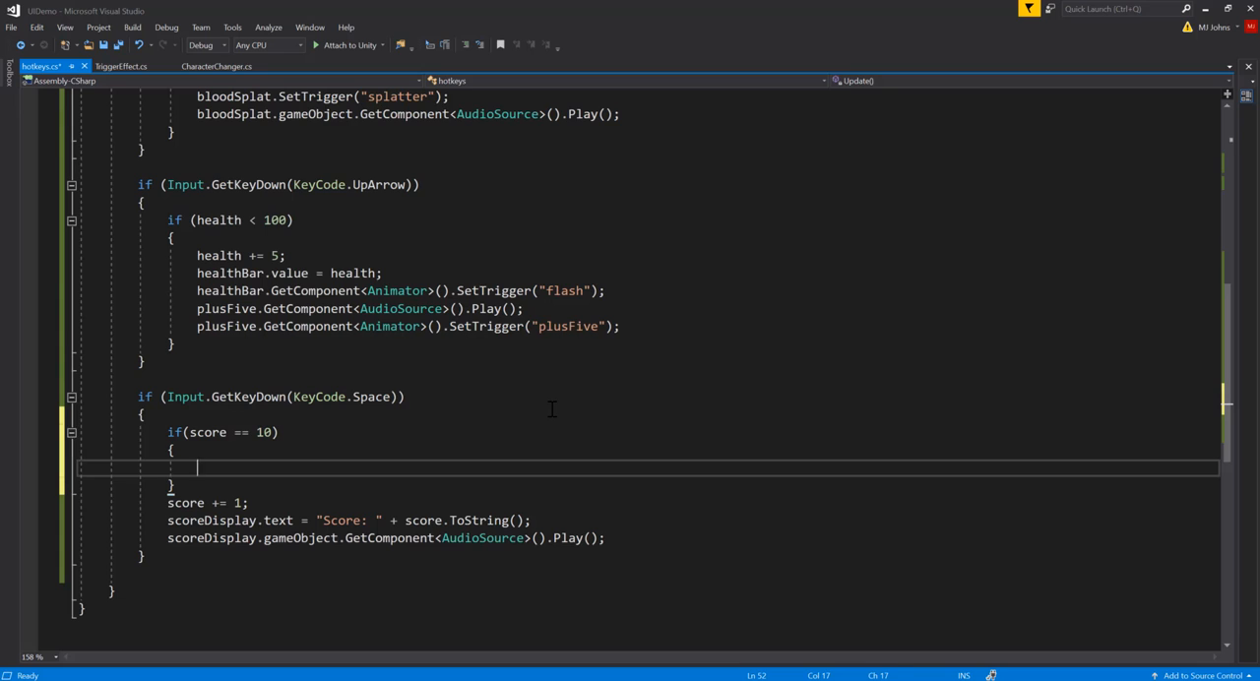
Step: Add an else branch after the score == 10 block, enclosing the existing score increment, text update and sound lines
key(Down)
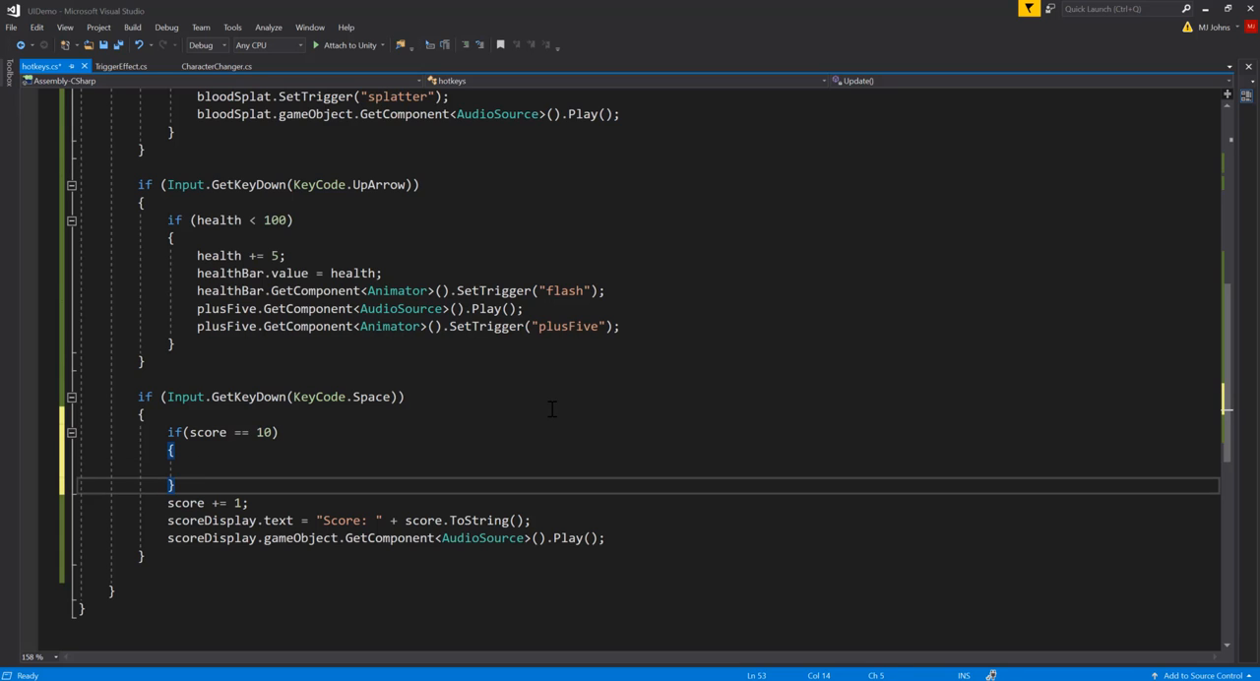
text(else {)
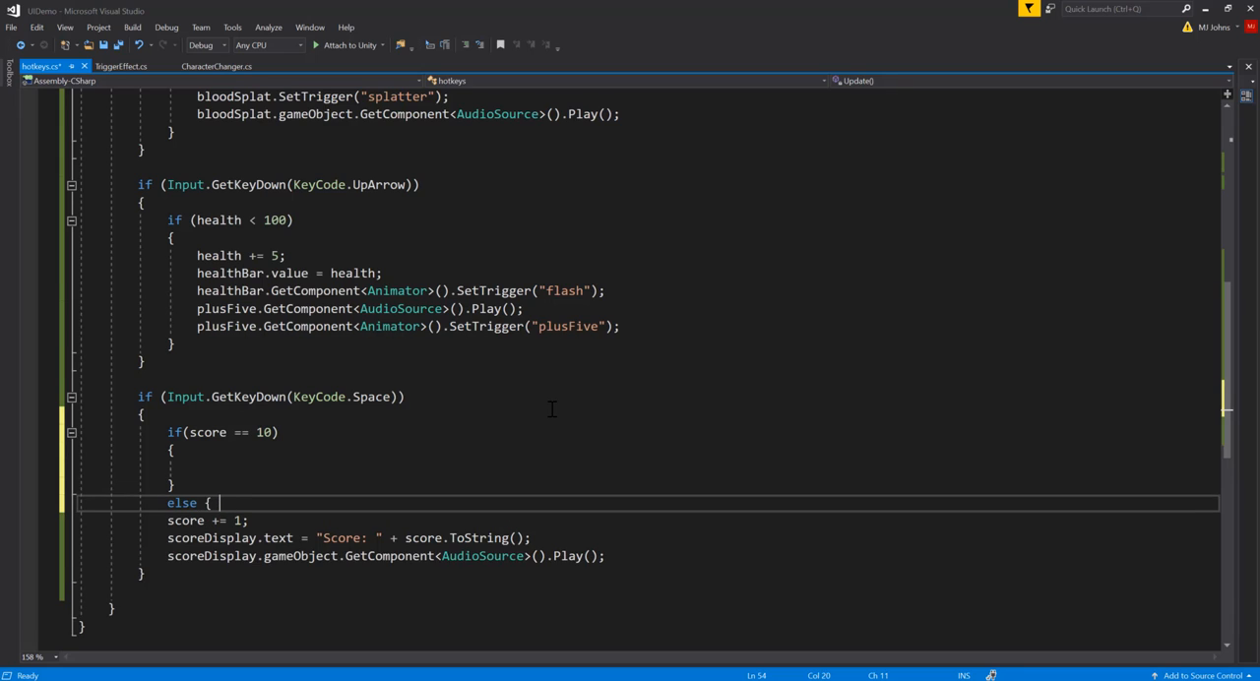
click(607, 557)
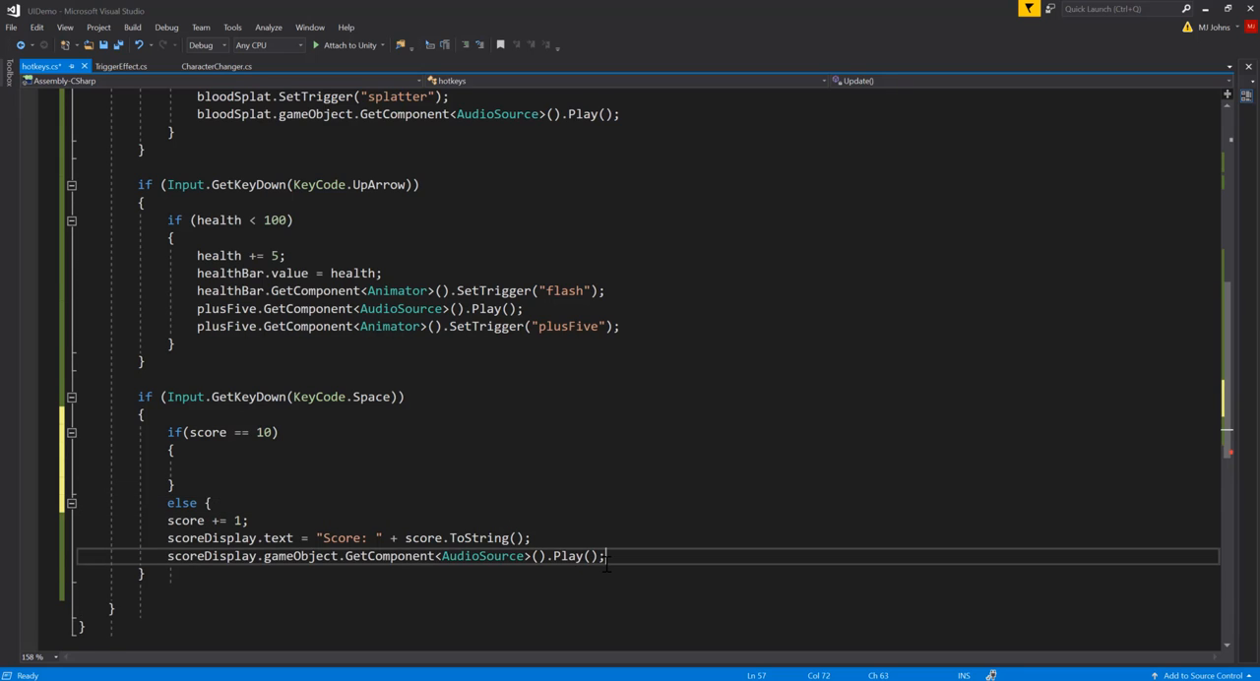
key(Return)
text(})
scroll(558, 535, down, 1)
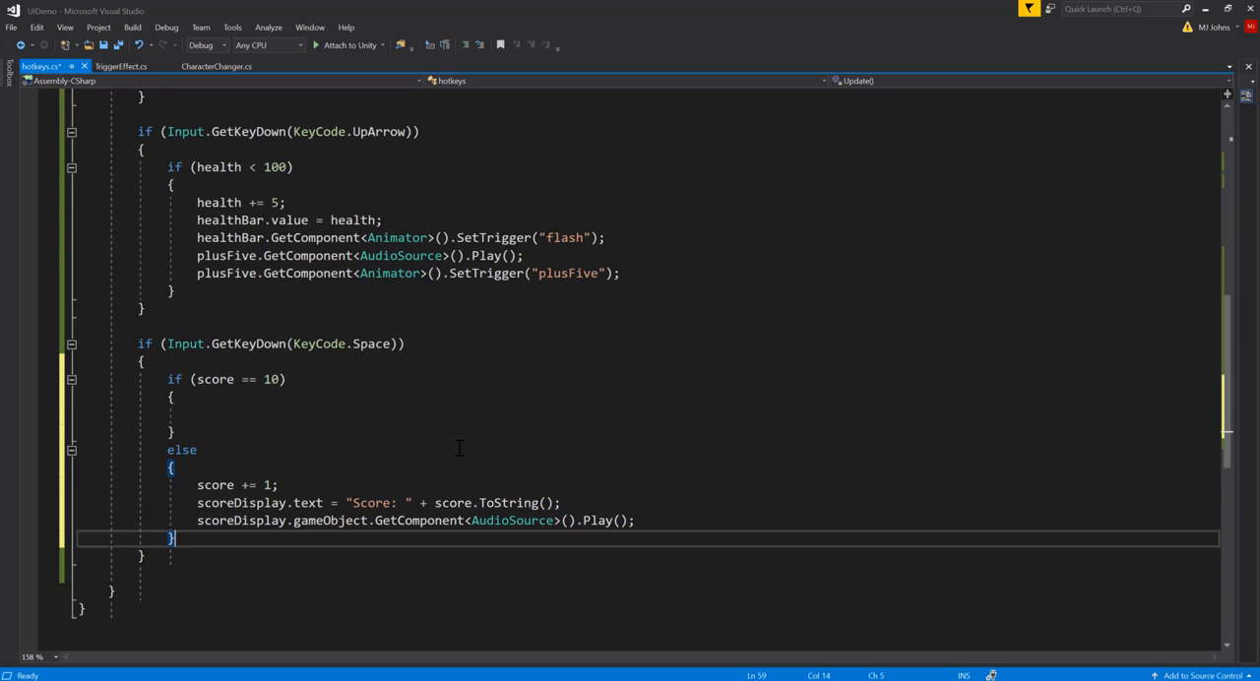
Step: Move score += 1; out of the else branch to above the score == 10 check, followed by a blank line
drag(197, 484, 281, 486)
drag(609, 493, 635, 522)
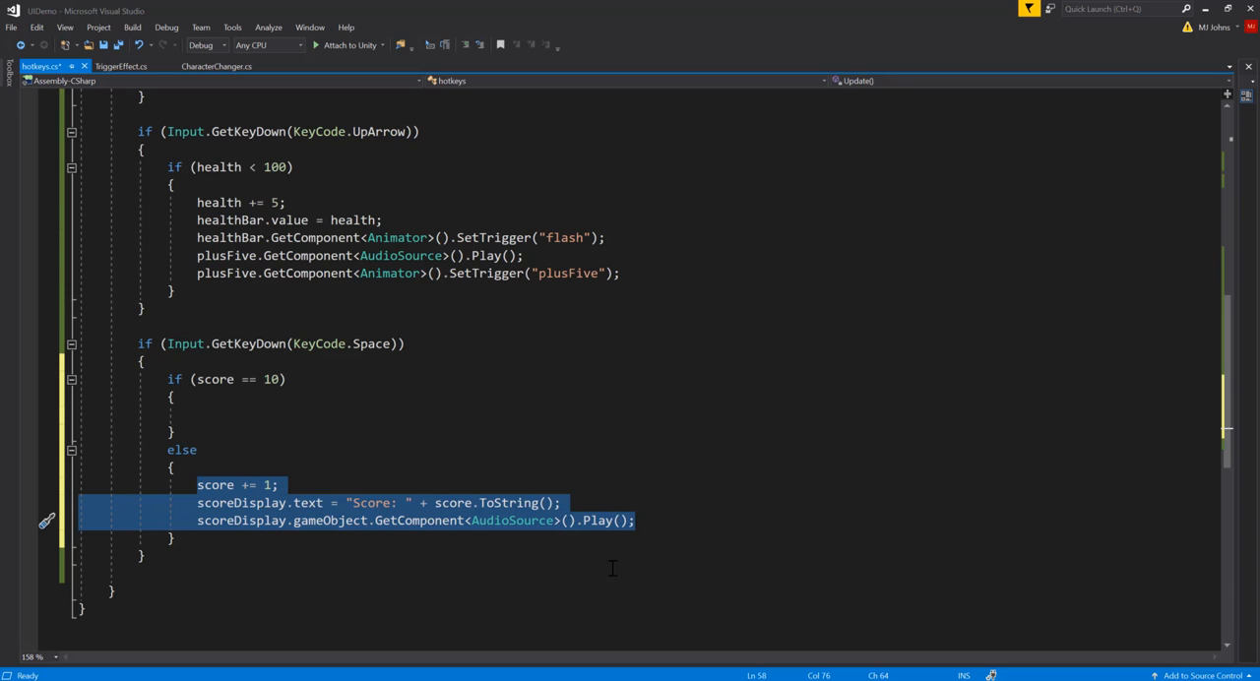
click(256, 503)
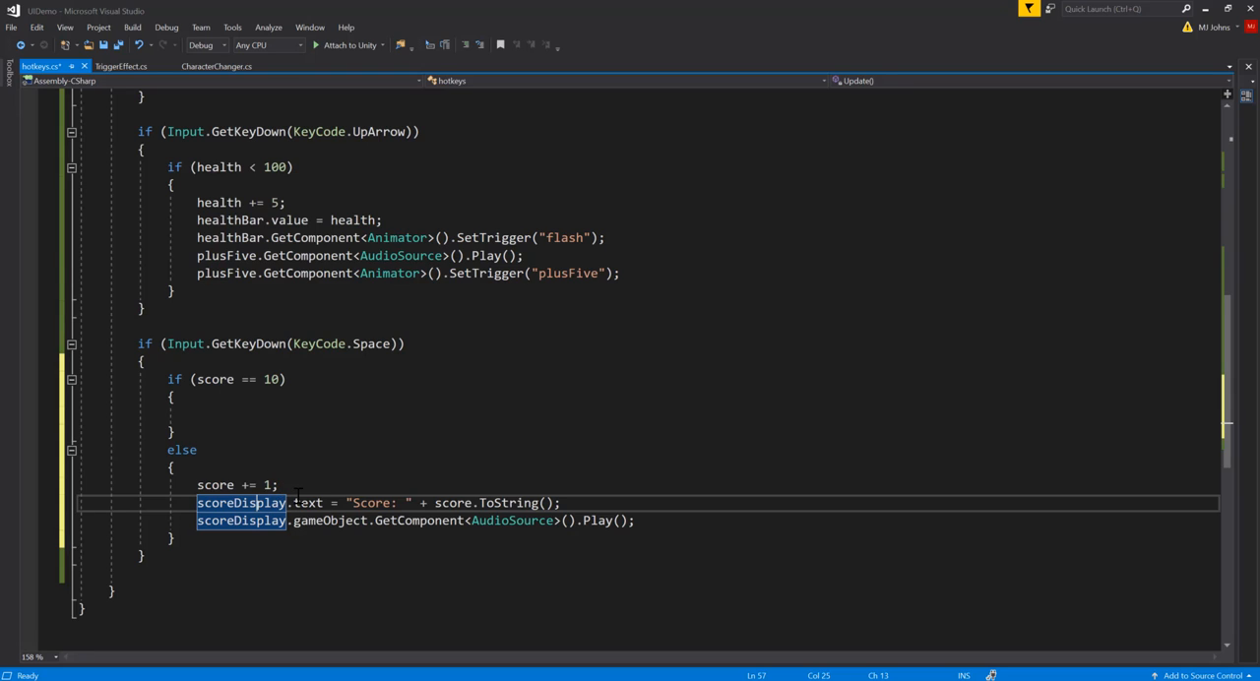
drag(294, 487, 285, 476)
key(ctrl+c)
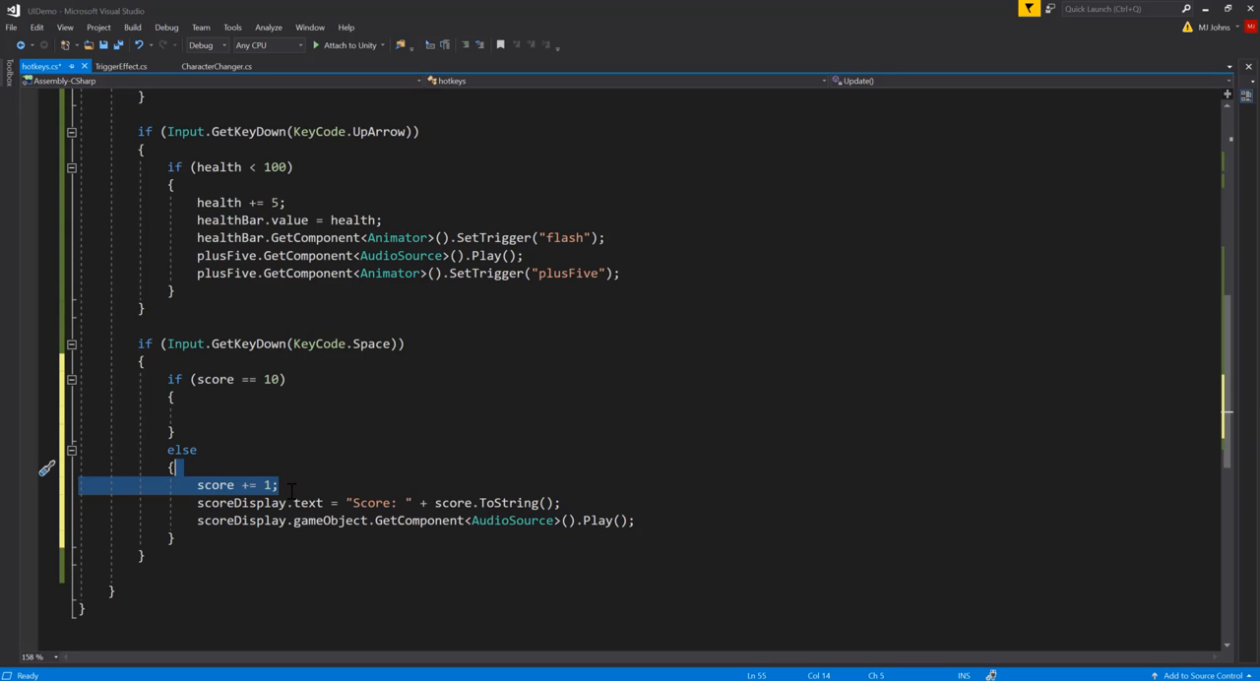
key(BackSpace)
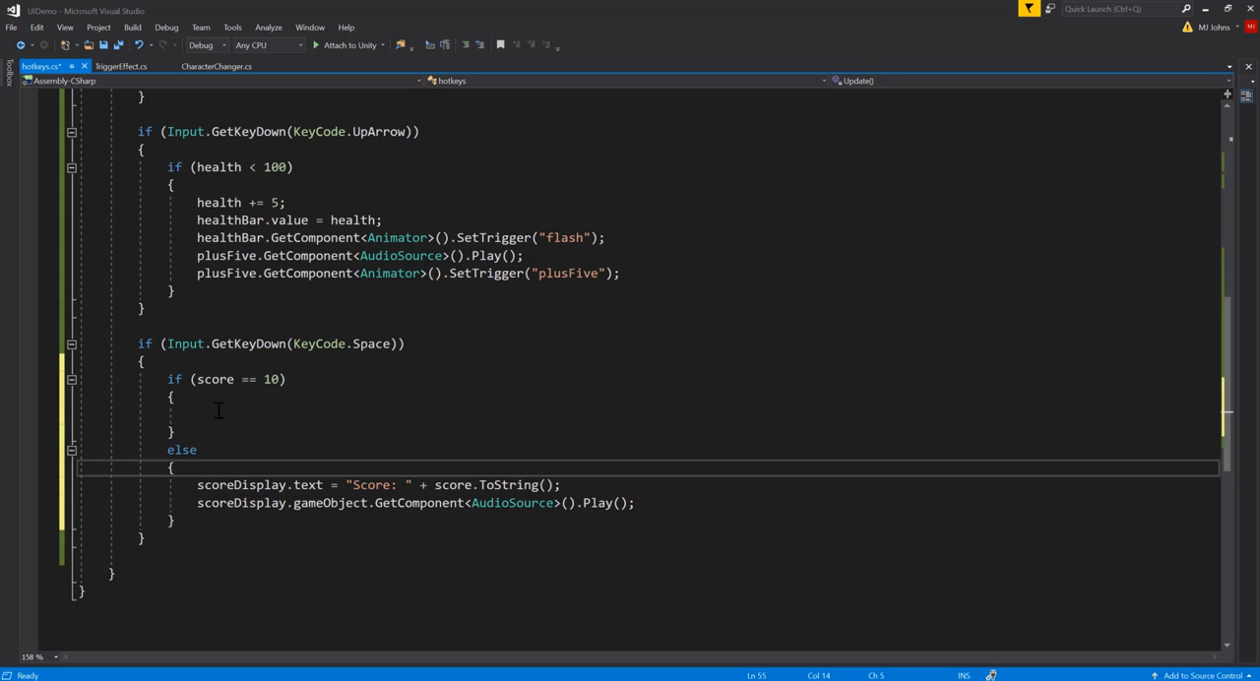
click(229, 361)
key(ctrl+v)
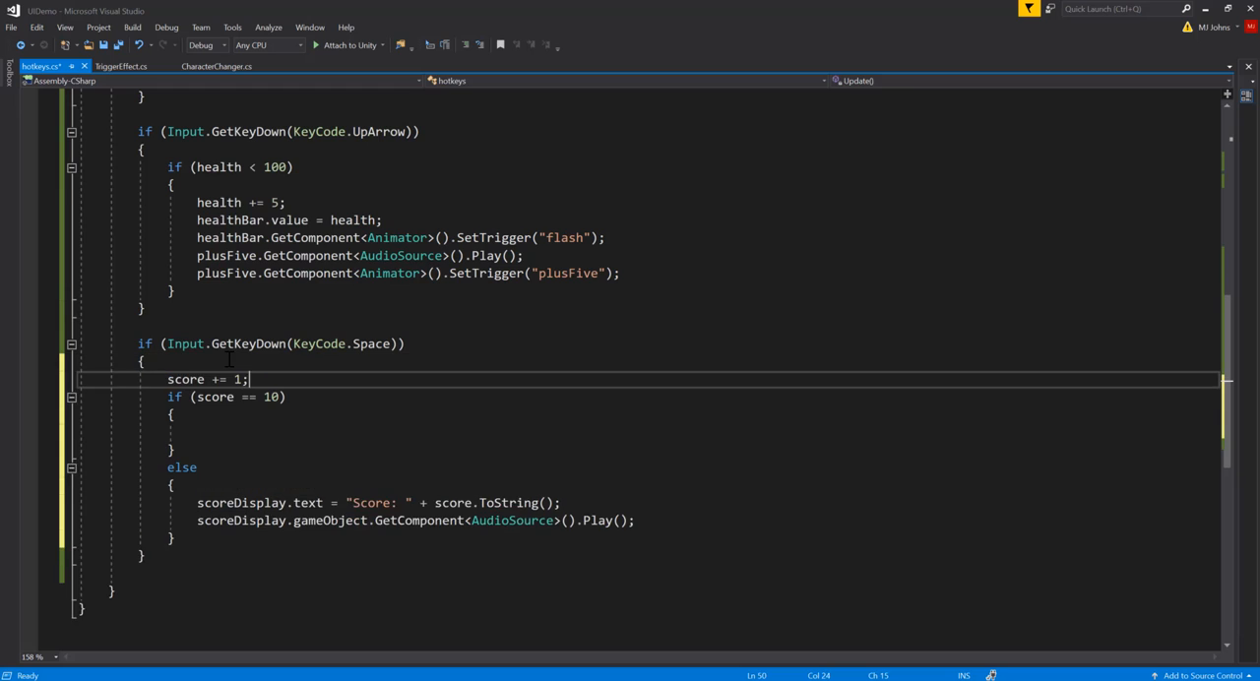
key(Return)
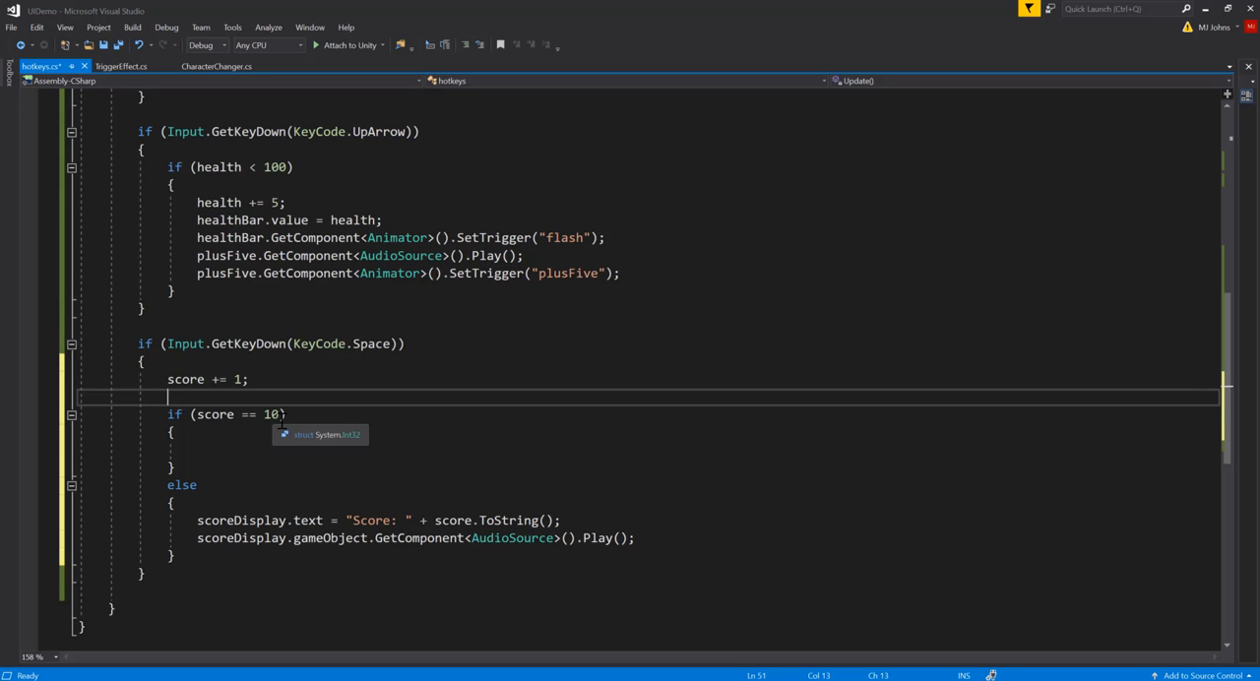
Step: Copy the scoreDisplay.text line from the else branch into the score == 10 block, add a blank line below it, and save the script
click(226, 450)
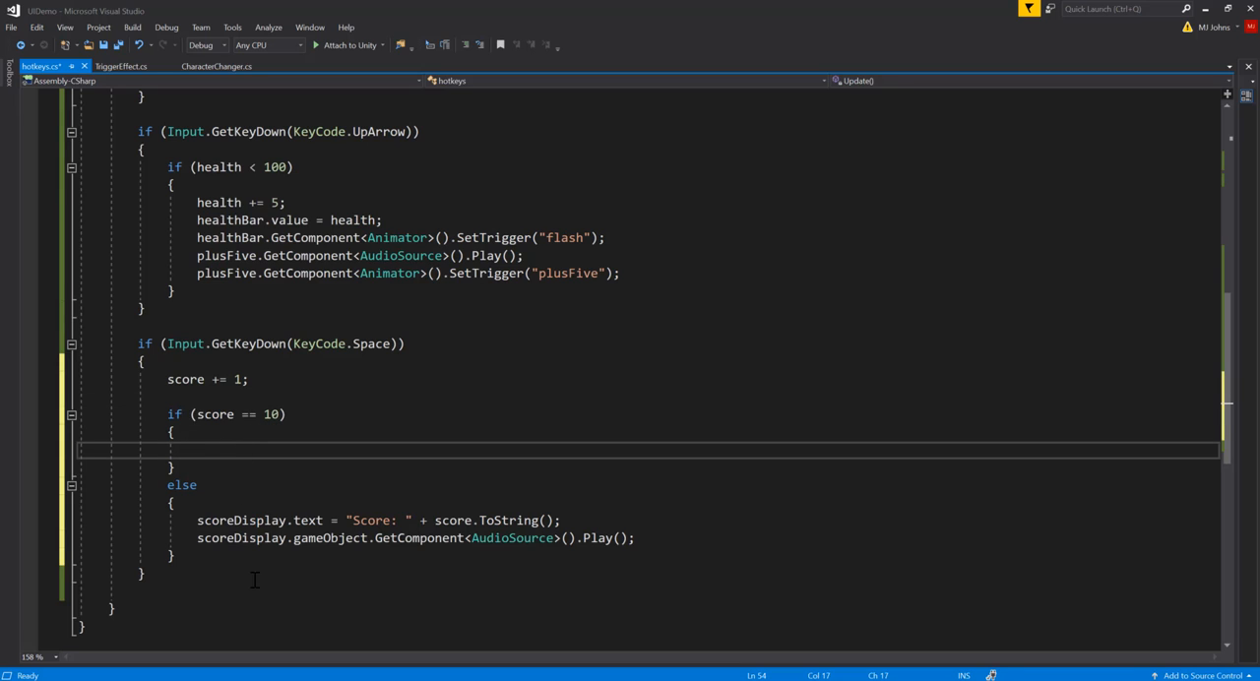
click(242, 520)
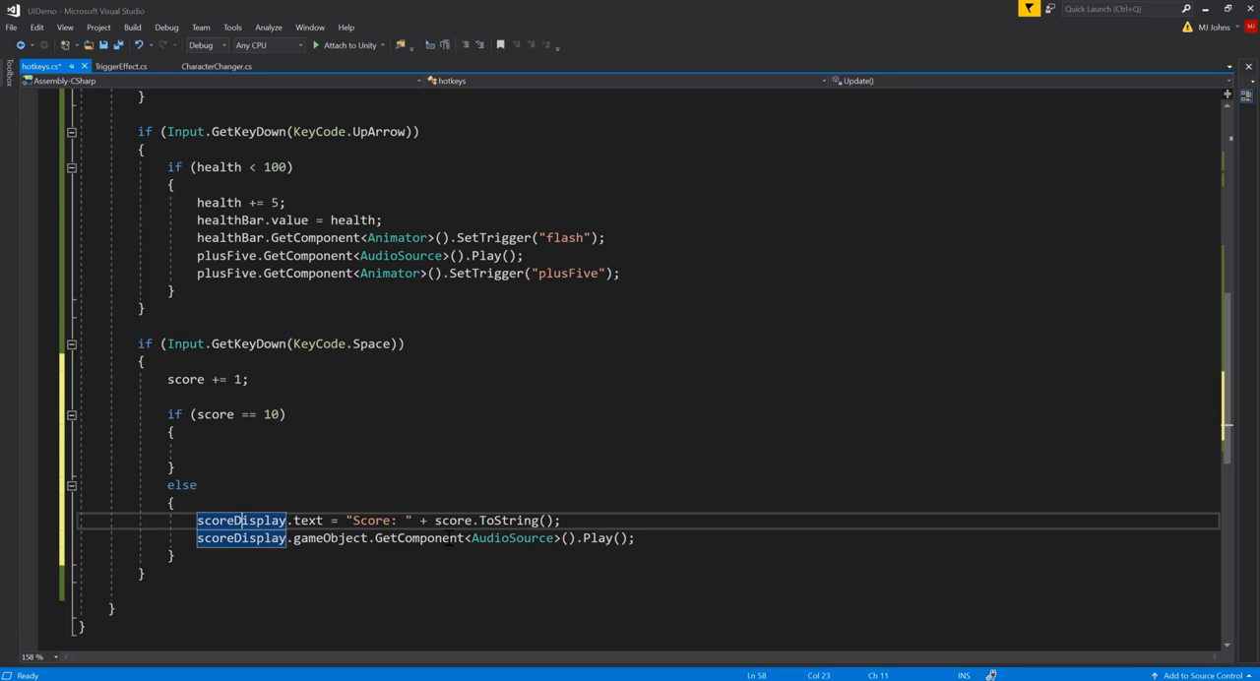
click(512, 538)
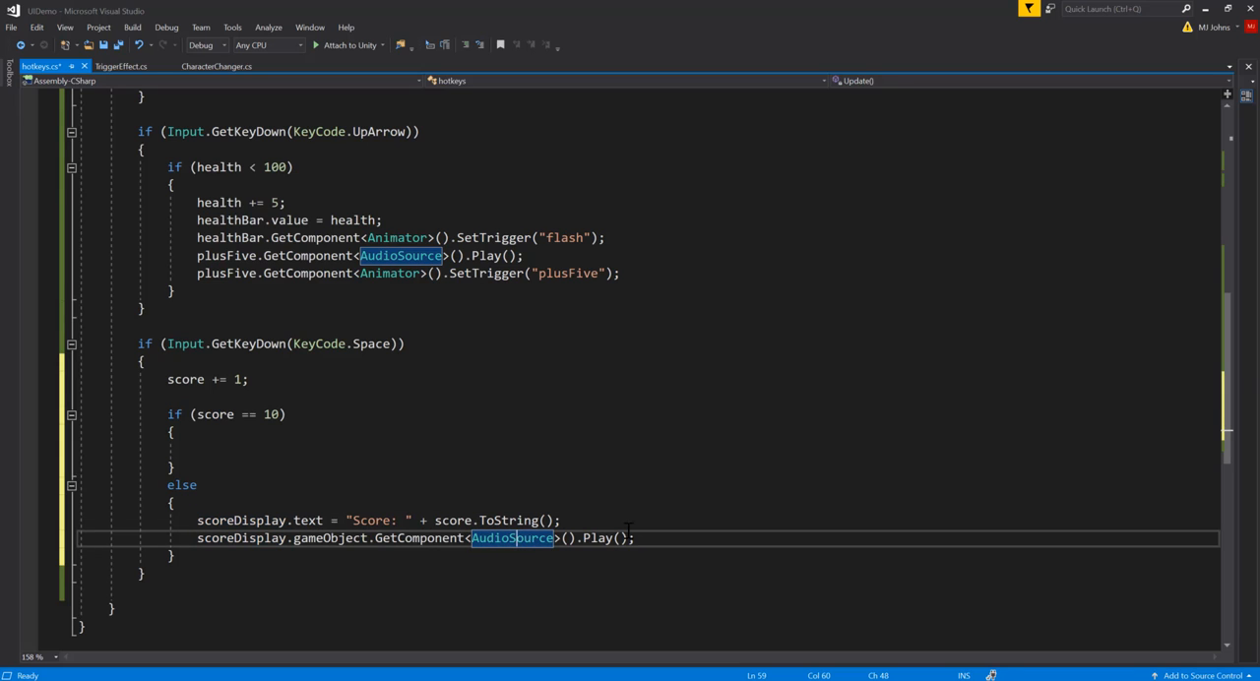
click(241, 448)
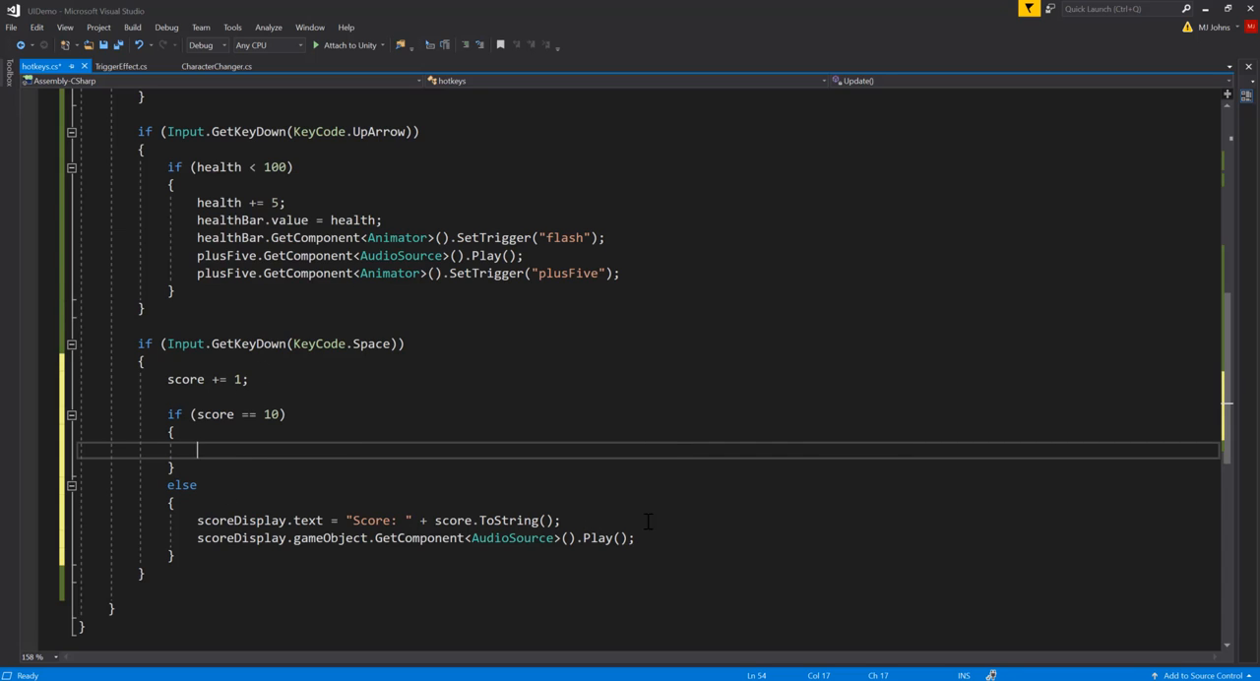
click(573, 520)
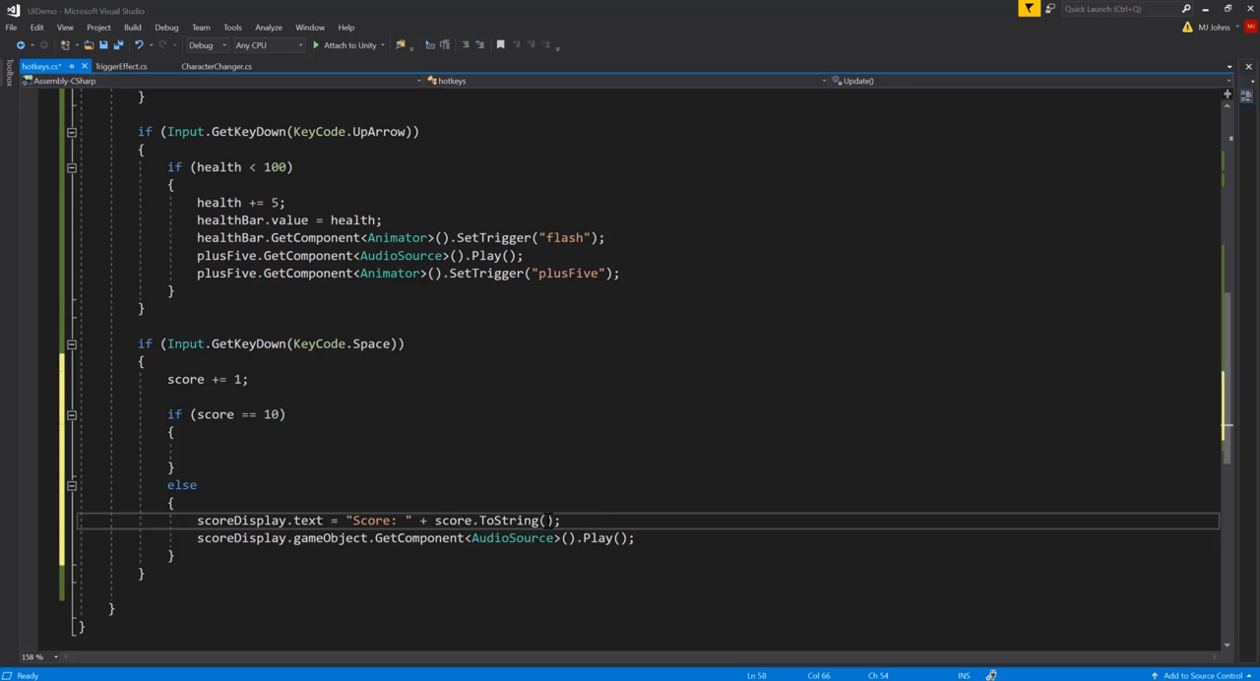
drag(561, 520, 197, 519)
key(ctrl+c)
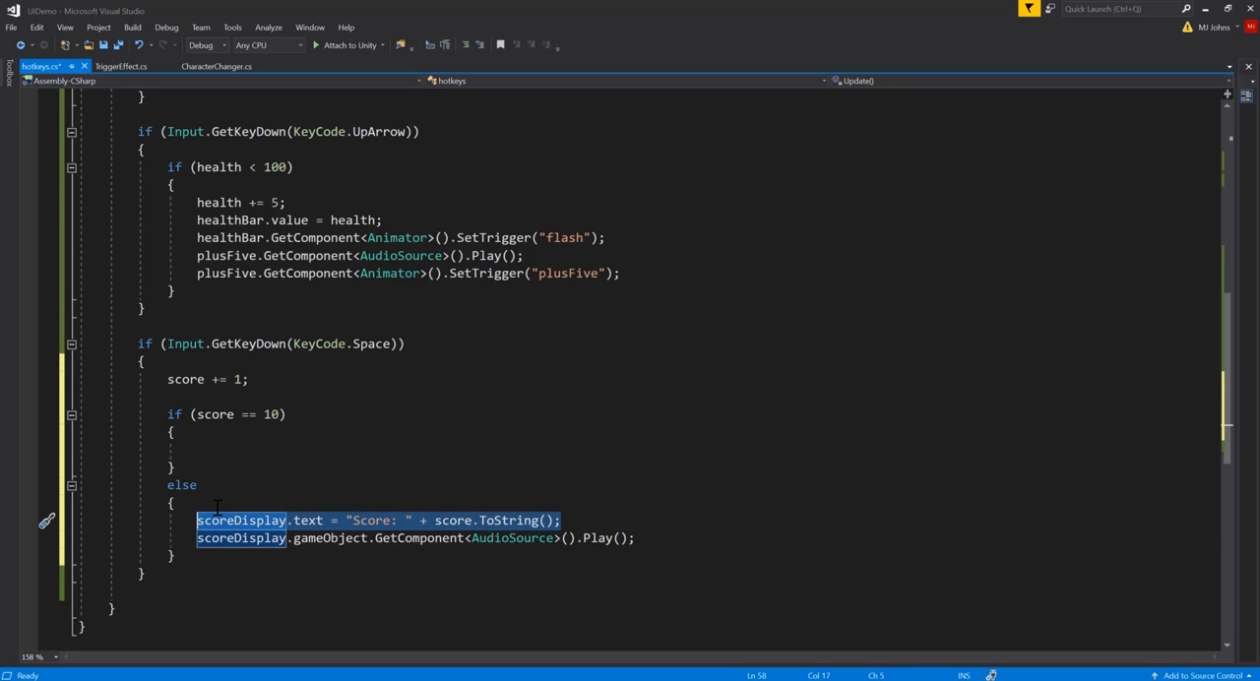
click(234, 451)
key(ctrl+v)
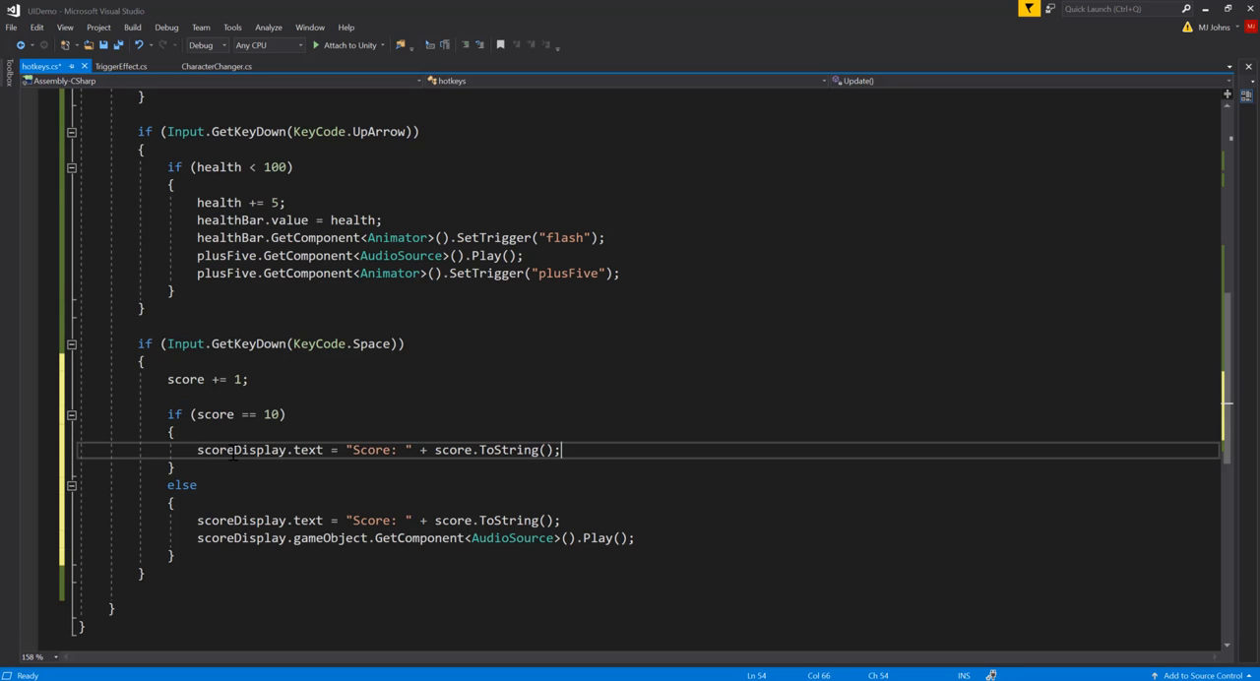
key(Return)
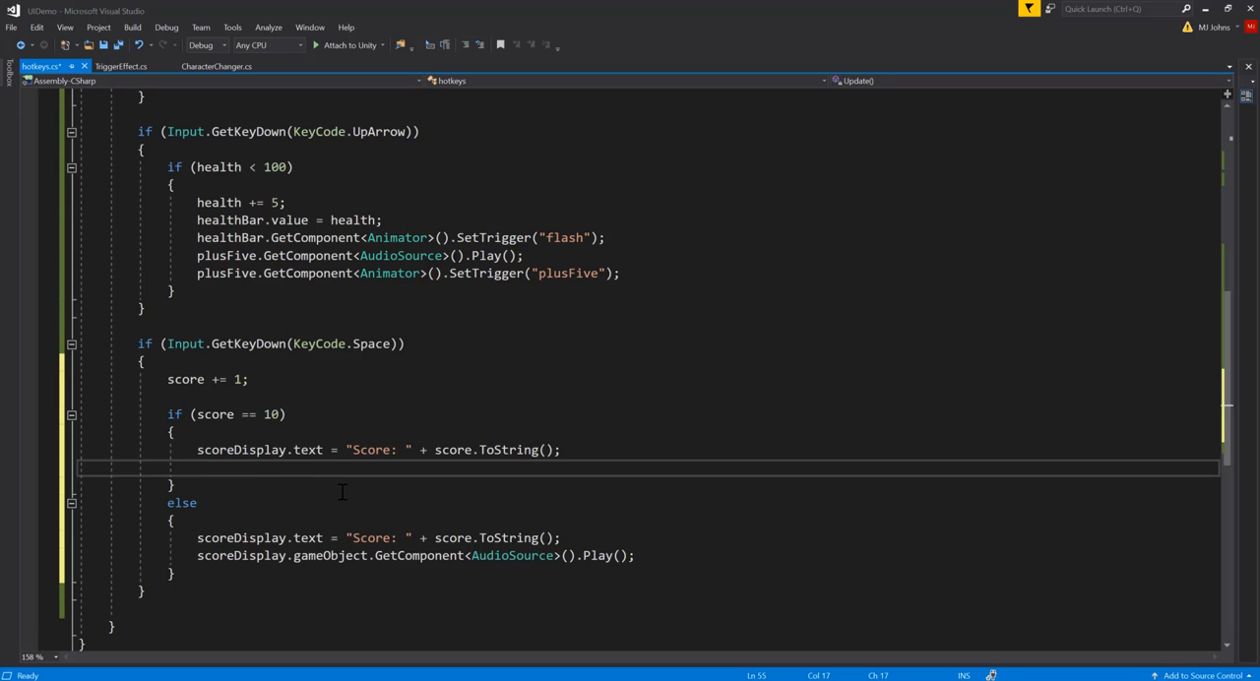
key(ctrl+s)
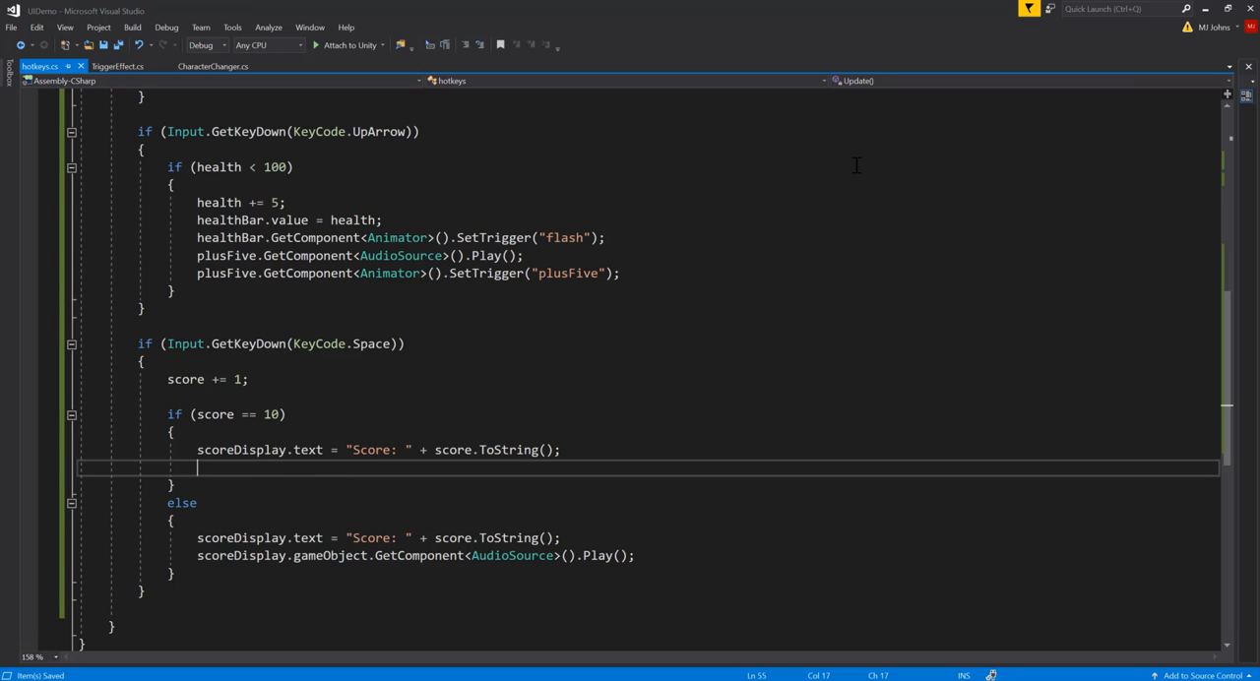
Step: Switch to Unity and add a new UI Text object to the Canvas
click(1204, 8)
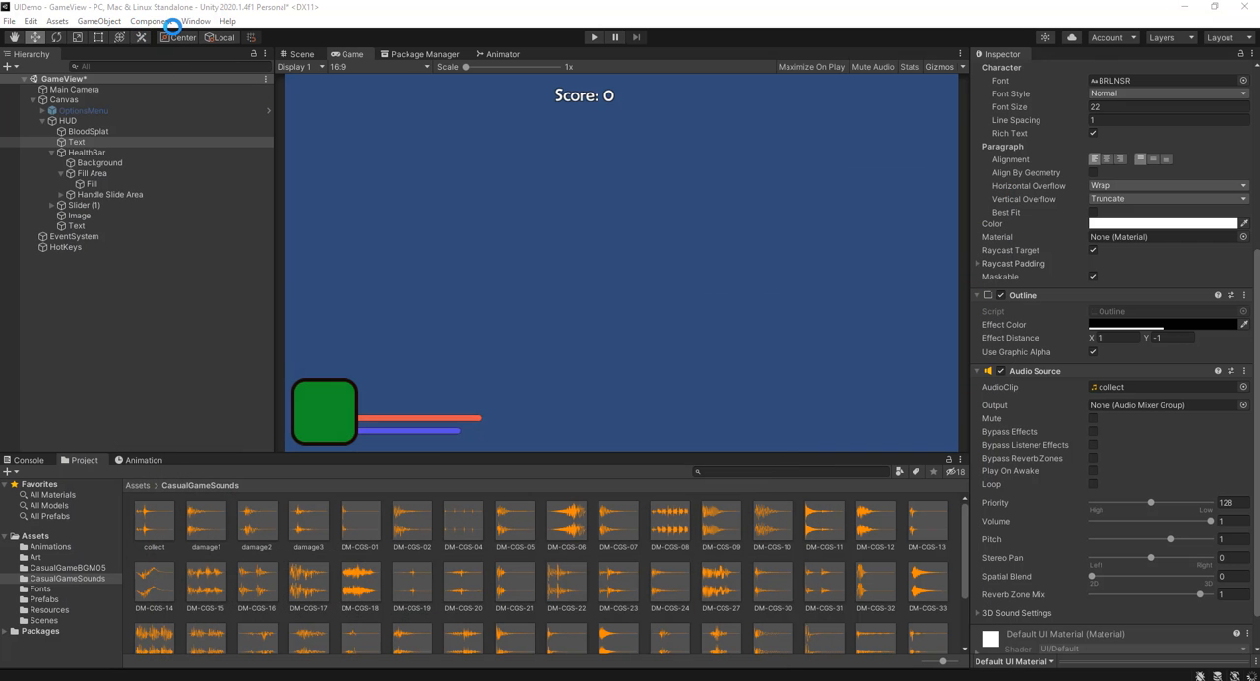
click(99, 20)
mouse_move(174, 153)
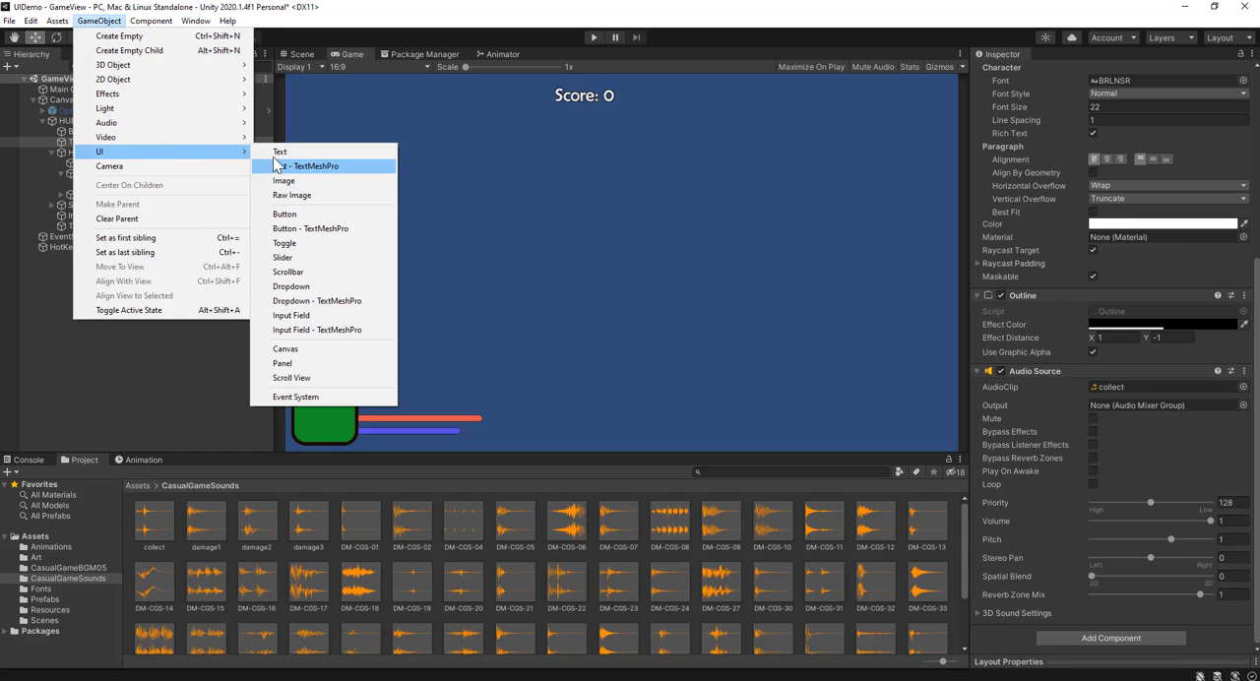
click(278, 153)
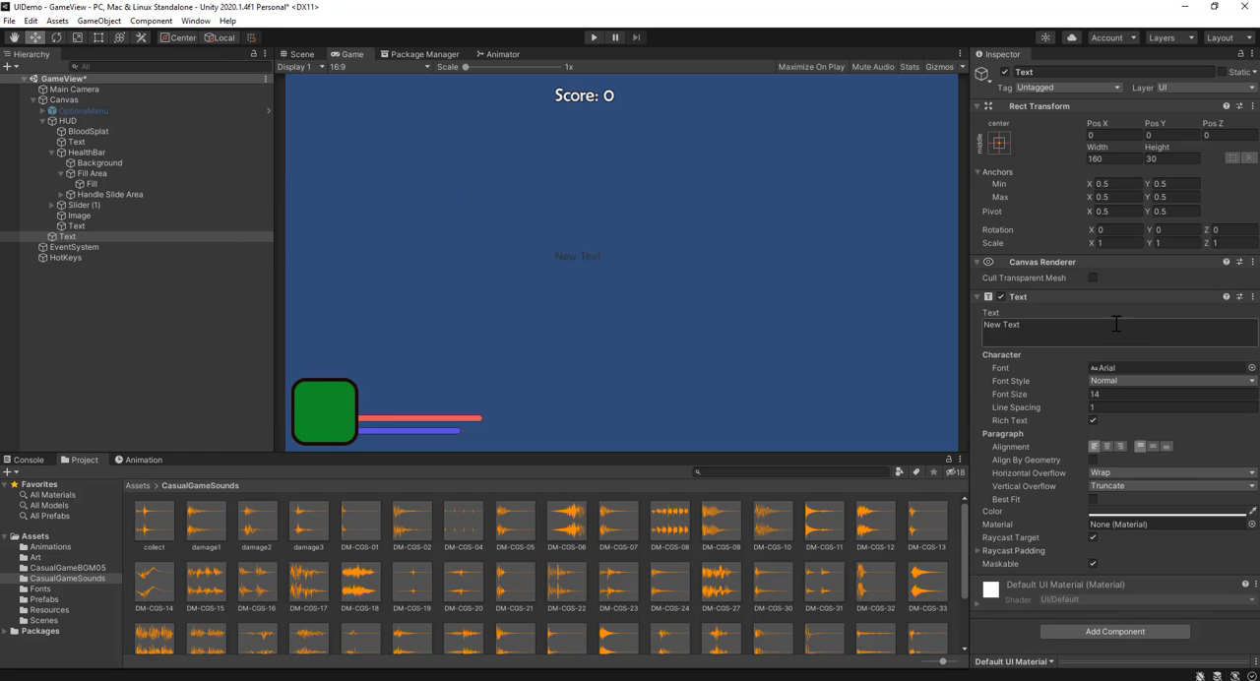
Step: Make the new Text read "Level Up!" in the ALGER font at size 22
click(1102, 329)
text(Level Up!)
click(1250, 367)
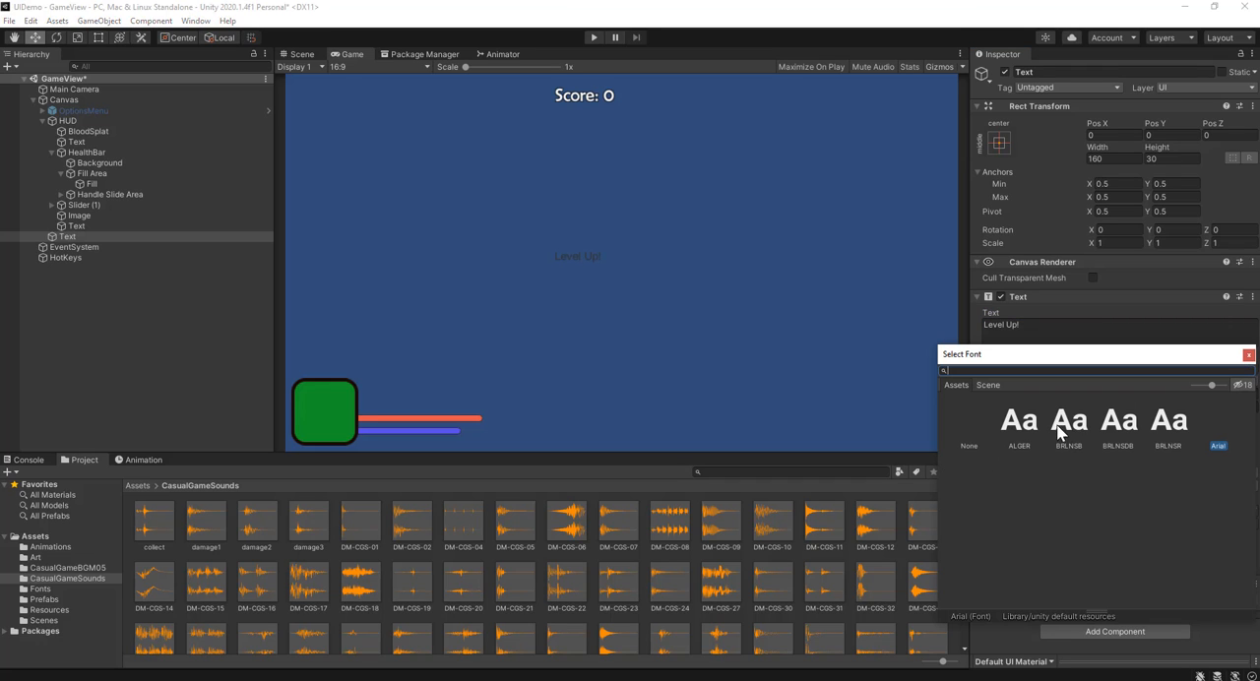
click(1017, 433)
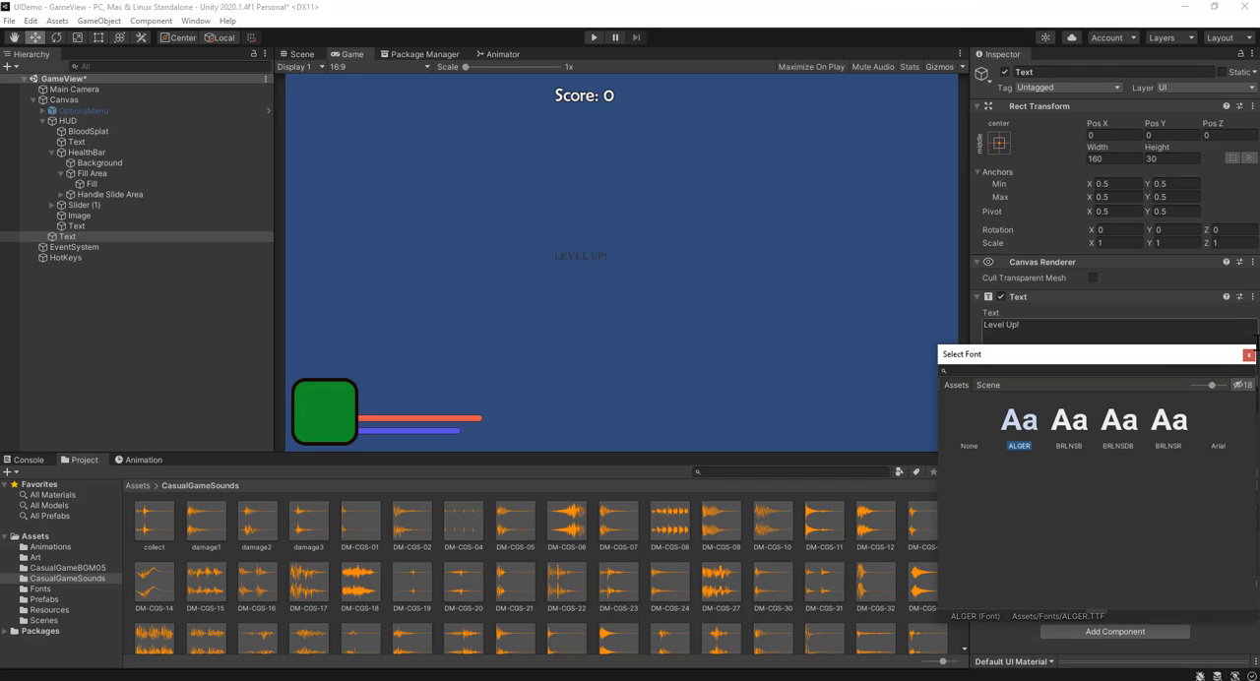
click(1248, 354)
click(1125, 396)
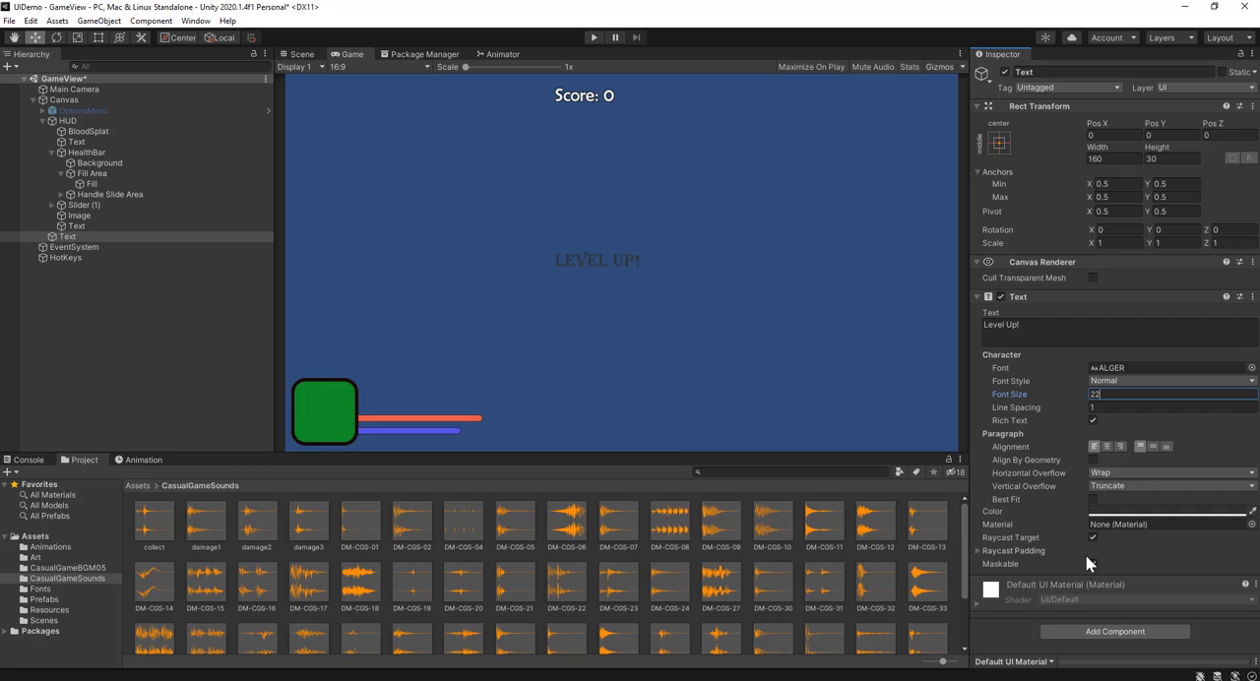
Step: Set the "Level Up!" text's color to golden yellow, FFDE00
click(1137, 511)
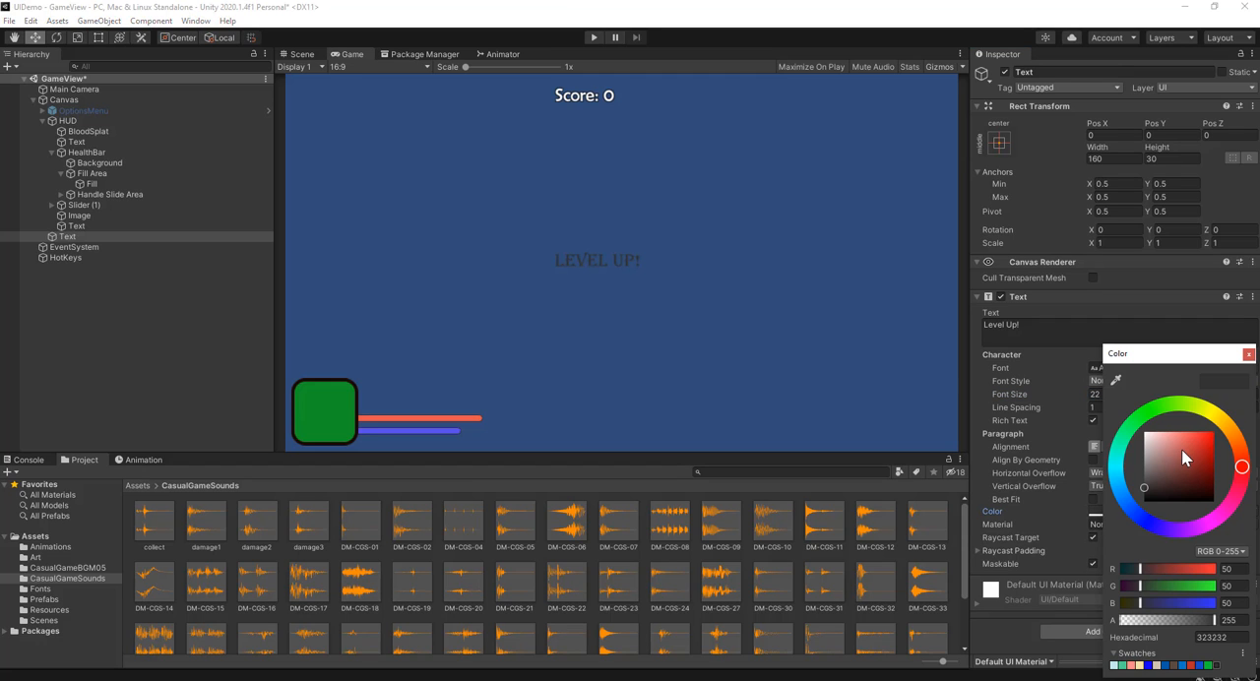
click(1193, 405)
mouse_move(1213, 411)
mouse_down()
mouse_move(1194, 443)
mouse_move(1221, 408)
mouse_up()
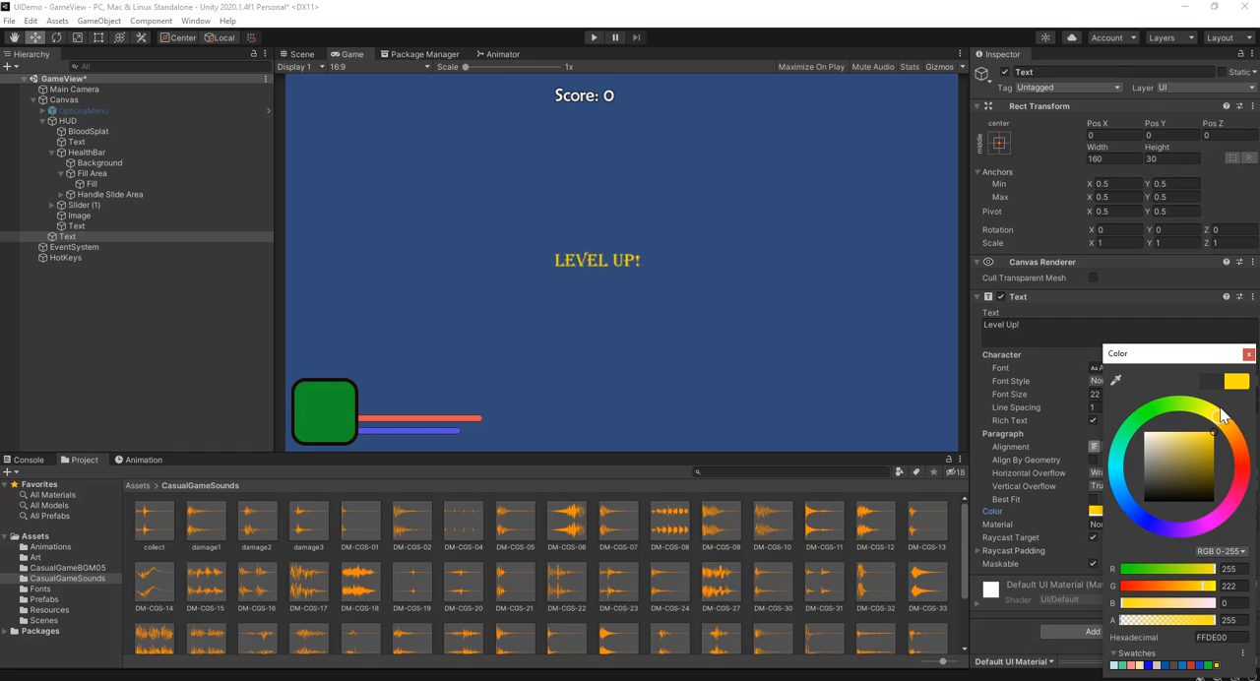
Step: Change the "Level Up!" text's font to BRLNSB
click(1166, 332)
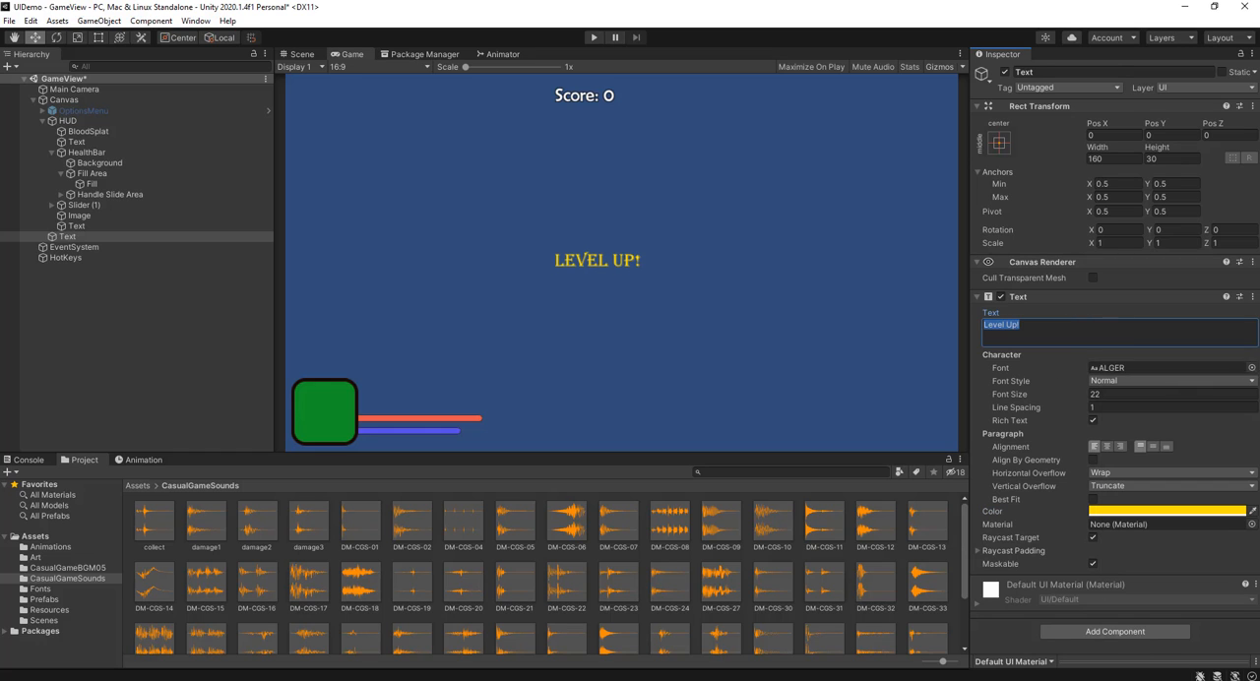
click(1251, 367)
click(1070, 425)
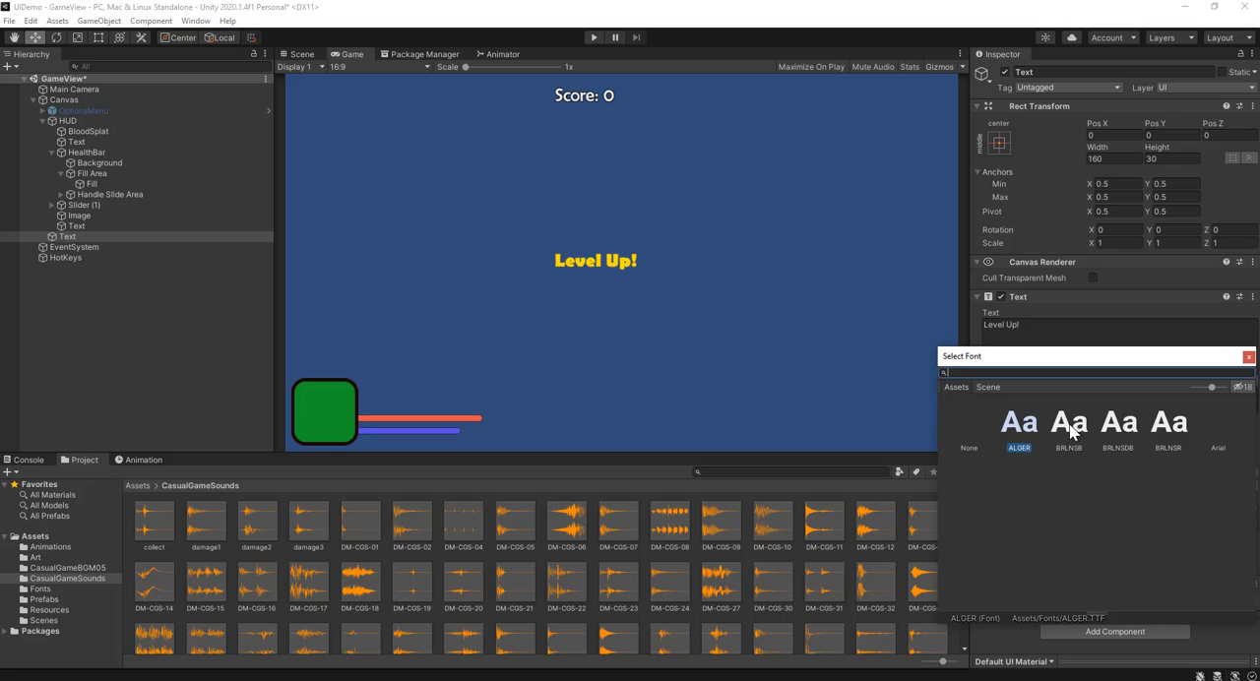
double_click(1070, 428)
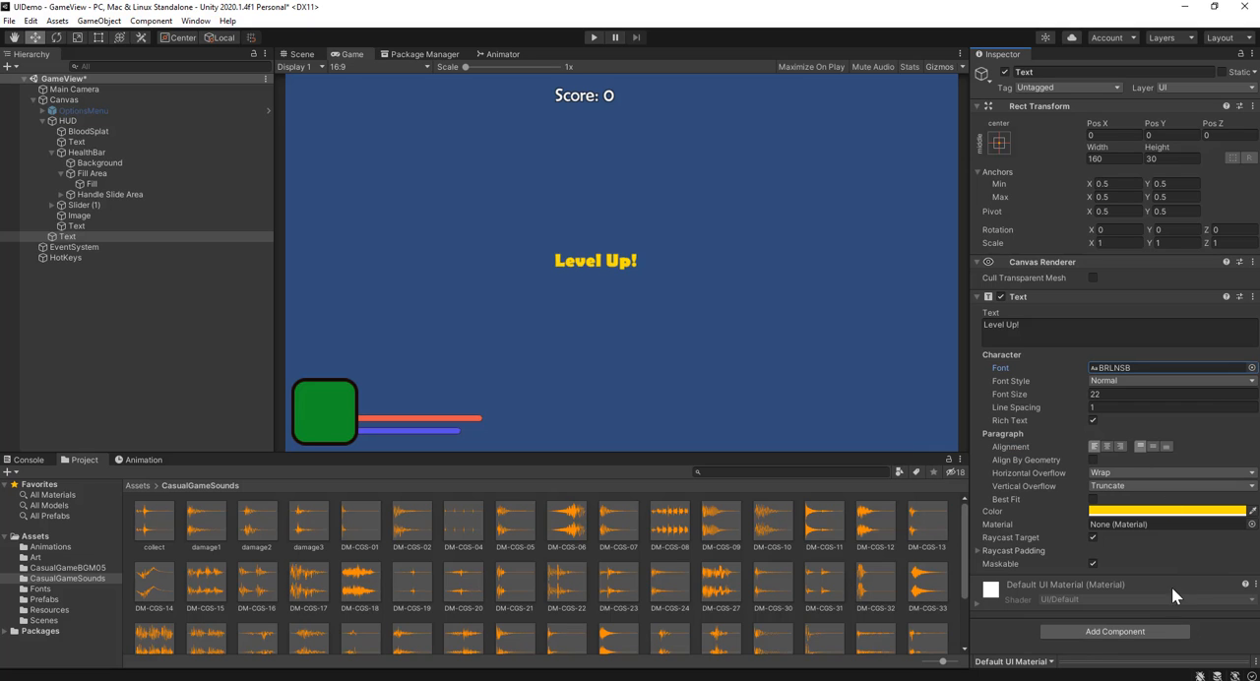
Step: Add an Outline component to the "Level Up!" text
click(1065, 627)
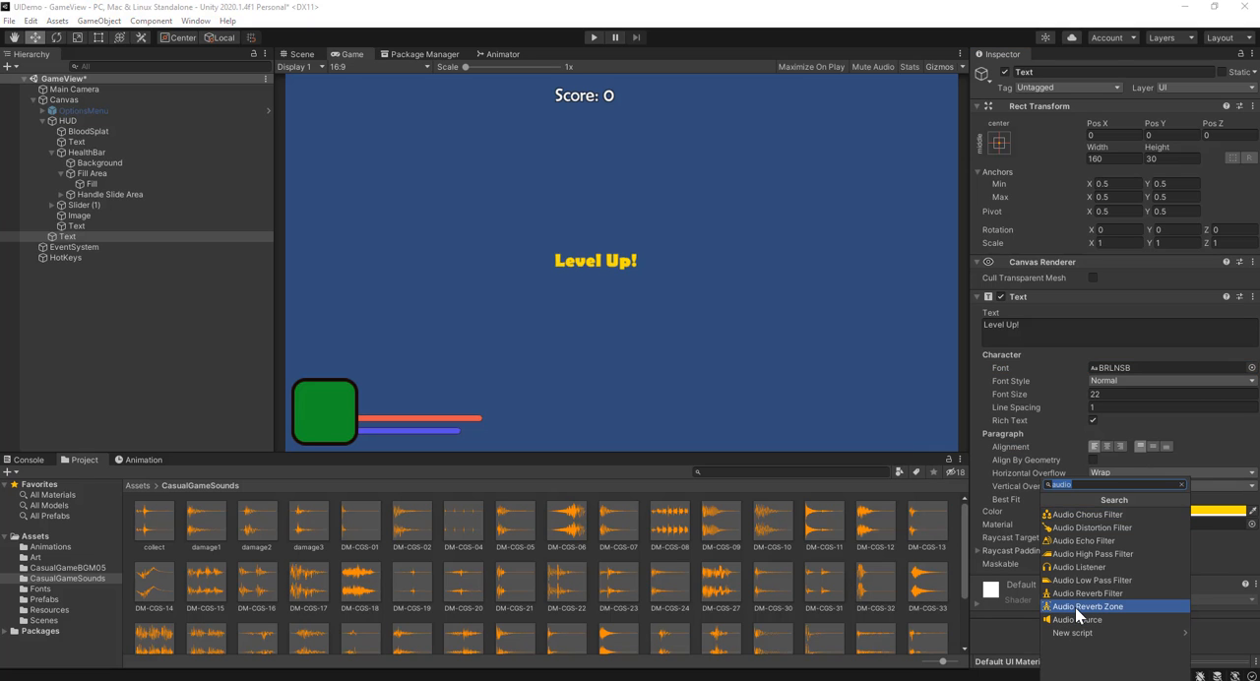
text(out)
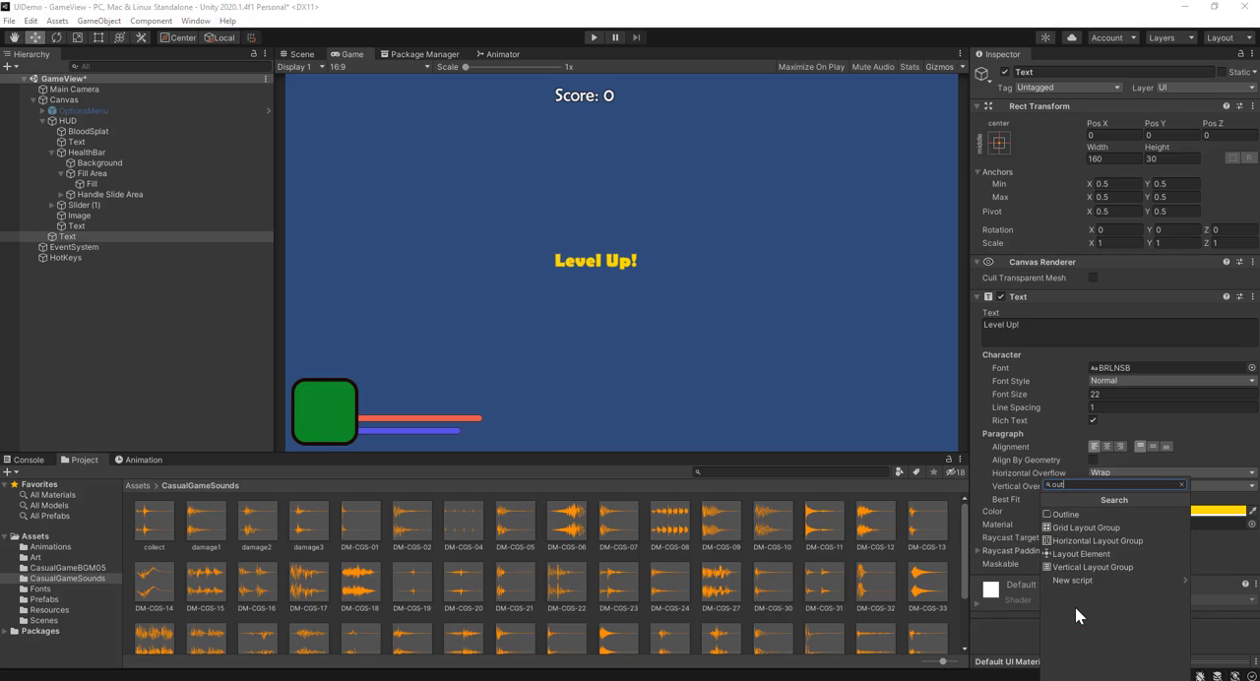
click(1110, 513)
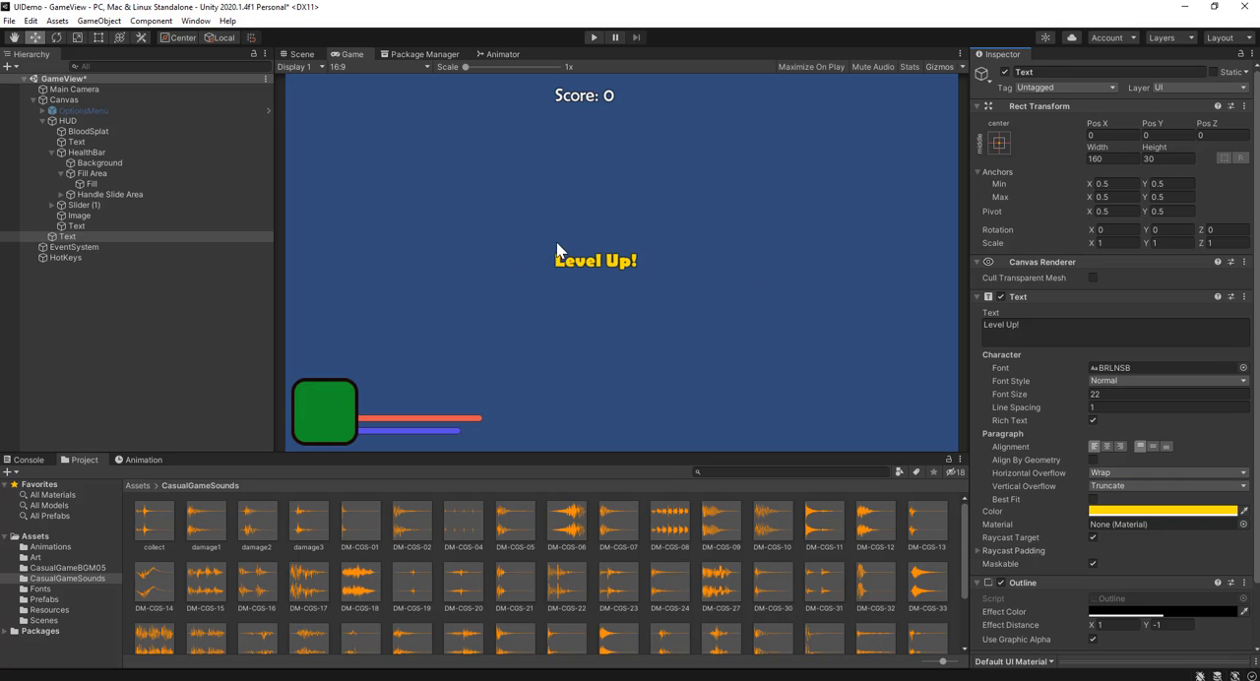
scroll(1087, 572, down, 3)
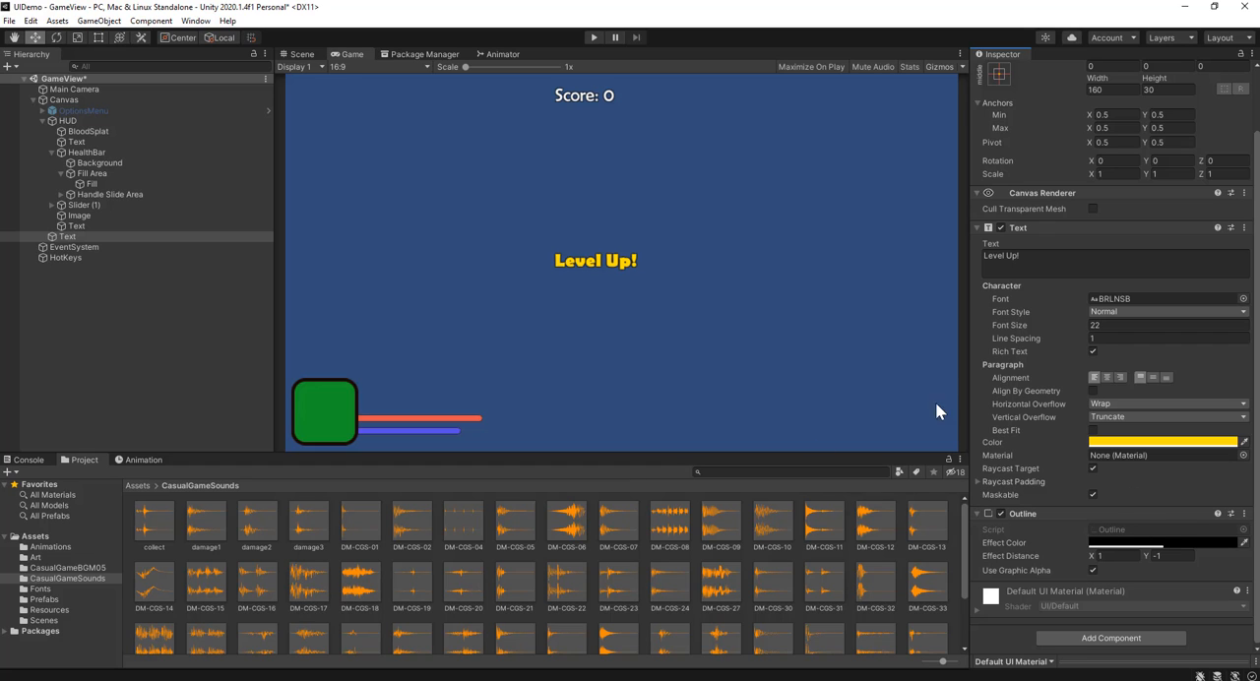
Step: Set the "Level Up!" text's font size to 33 and its box height to 50
scroll(1075, 238, up, 3)
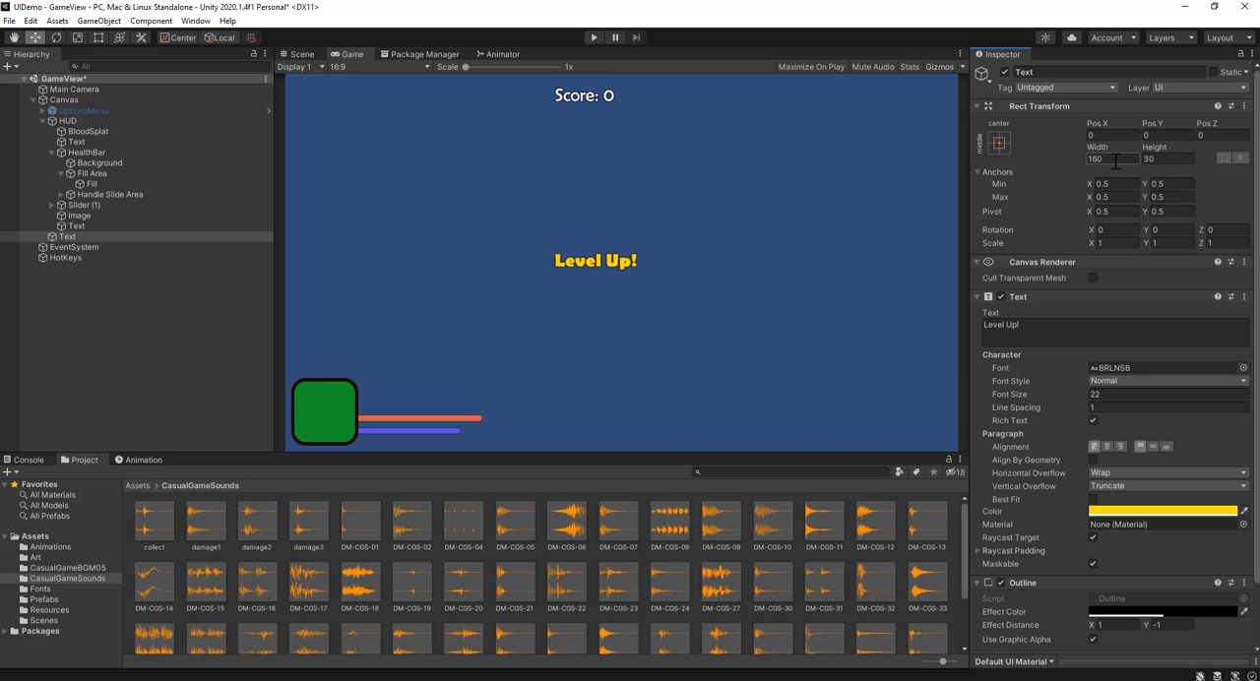
click(1114, 398)
text(33)
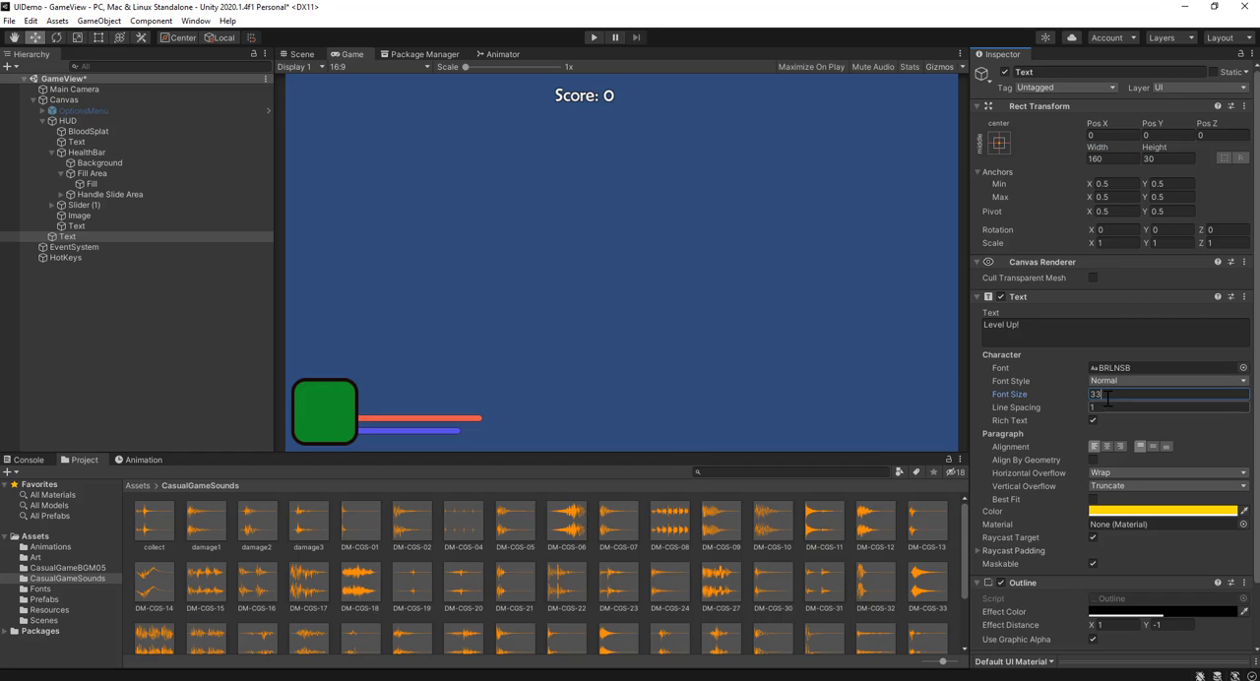
click(1161, 158)
text(5)
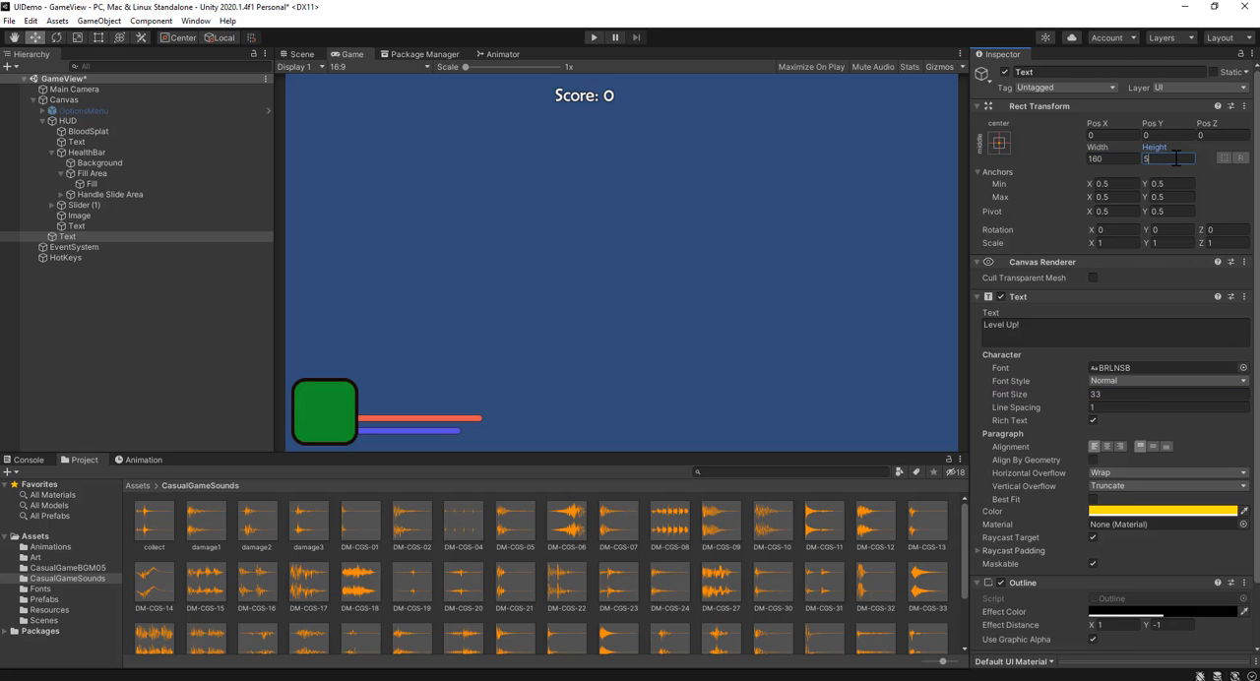
text(0)
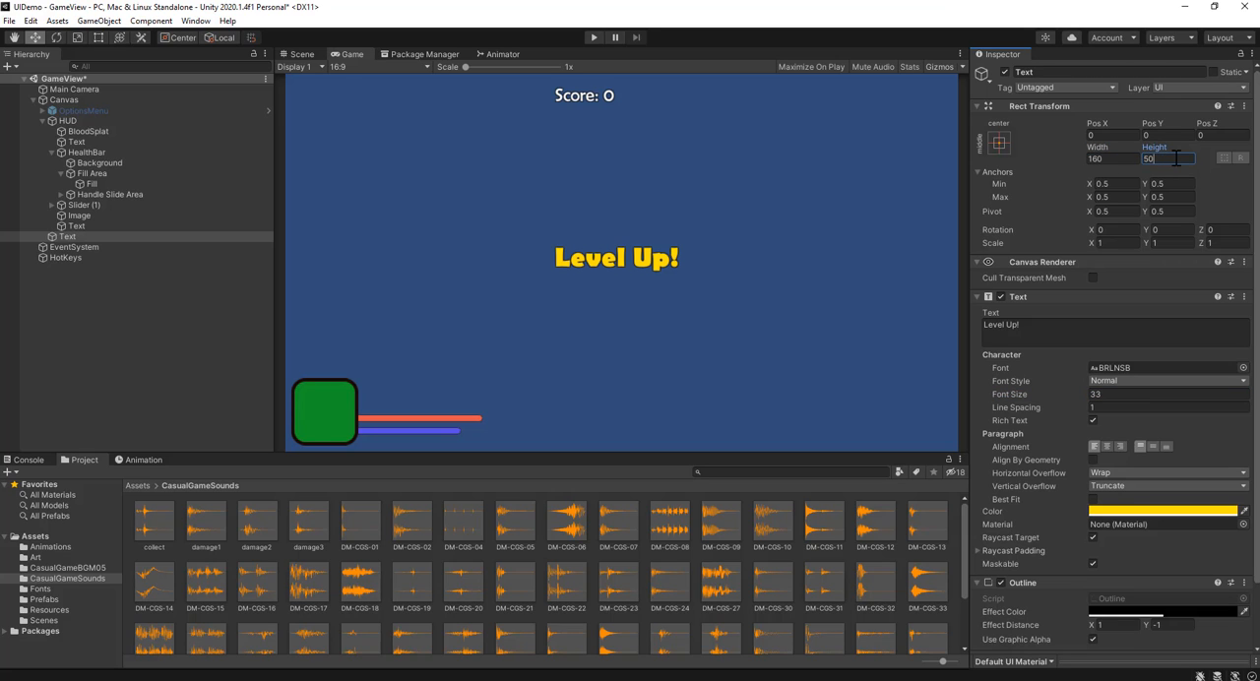
Step: Center the "Level Up!" text horizontally and vertically in its box, and check its placement in the Scene and Game views
click(308, 54)
scroll(807, 192, up, 4)
middle_drag(791, 227, 642, 393)
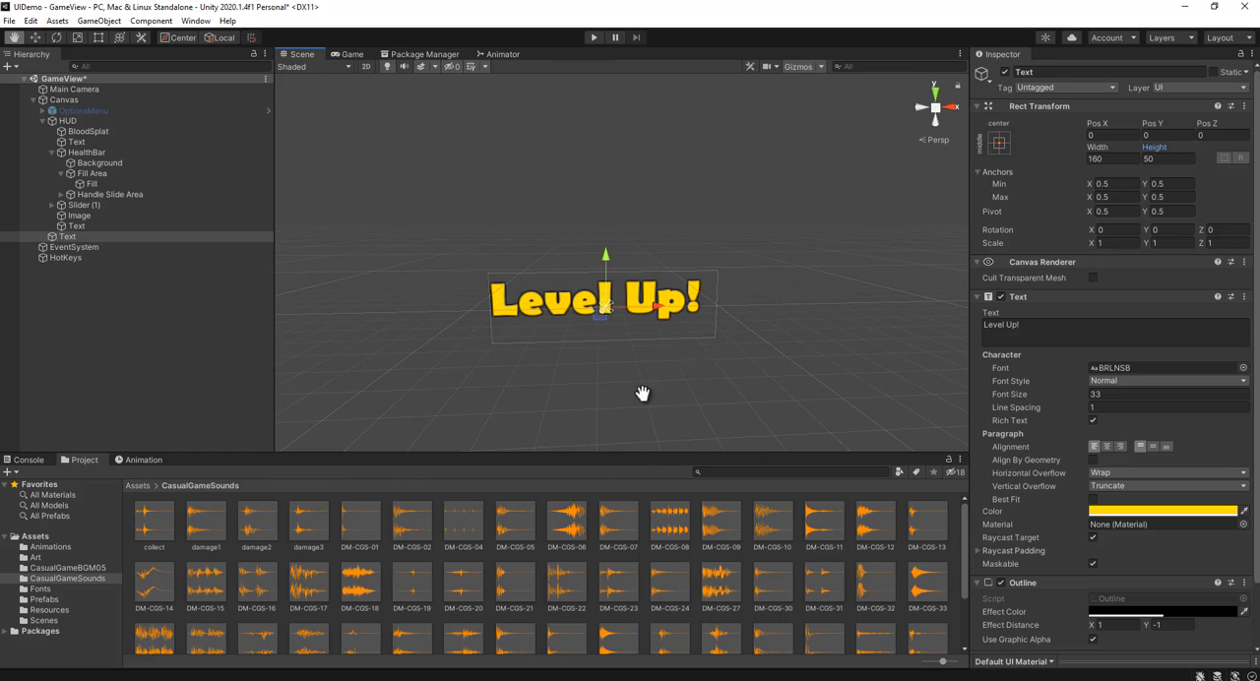
click(1105, 447)
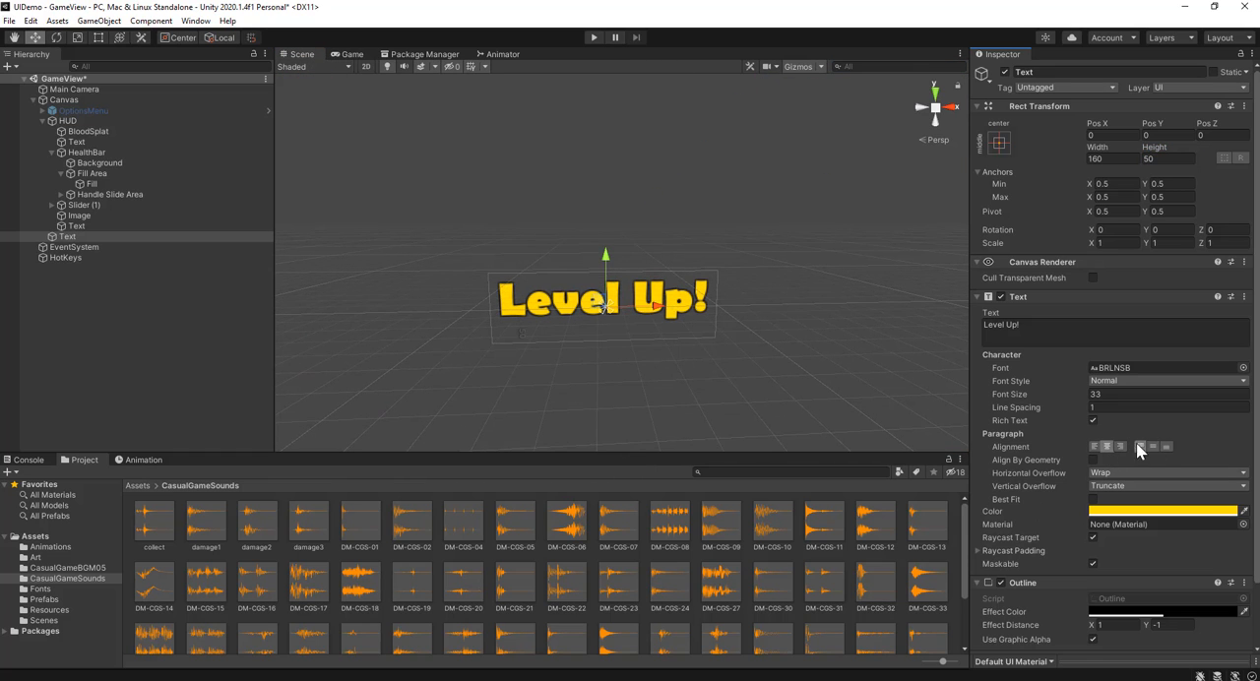
click(1154, 447)
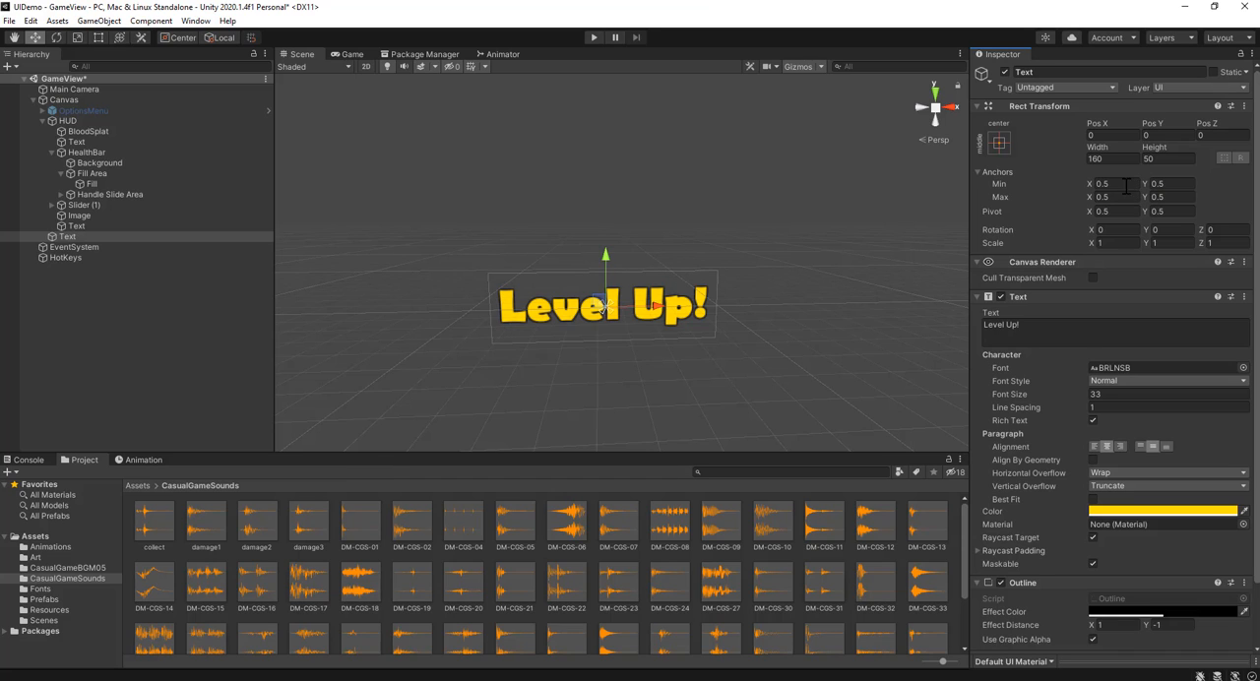
click(1112, 135)
scroll(662, 336, down, 4)
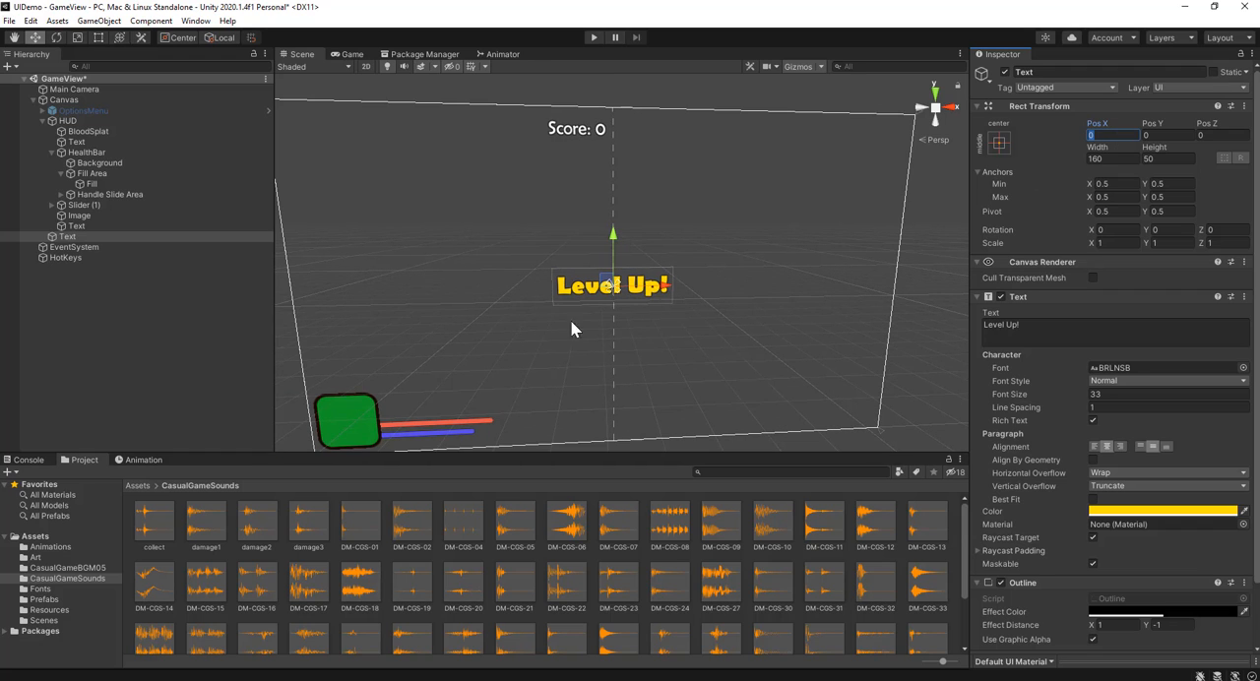
click(347, 55)
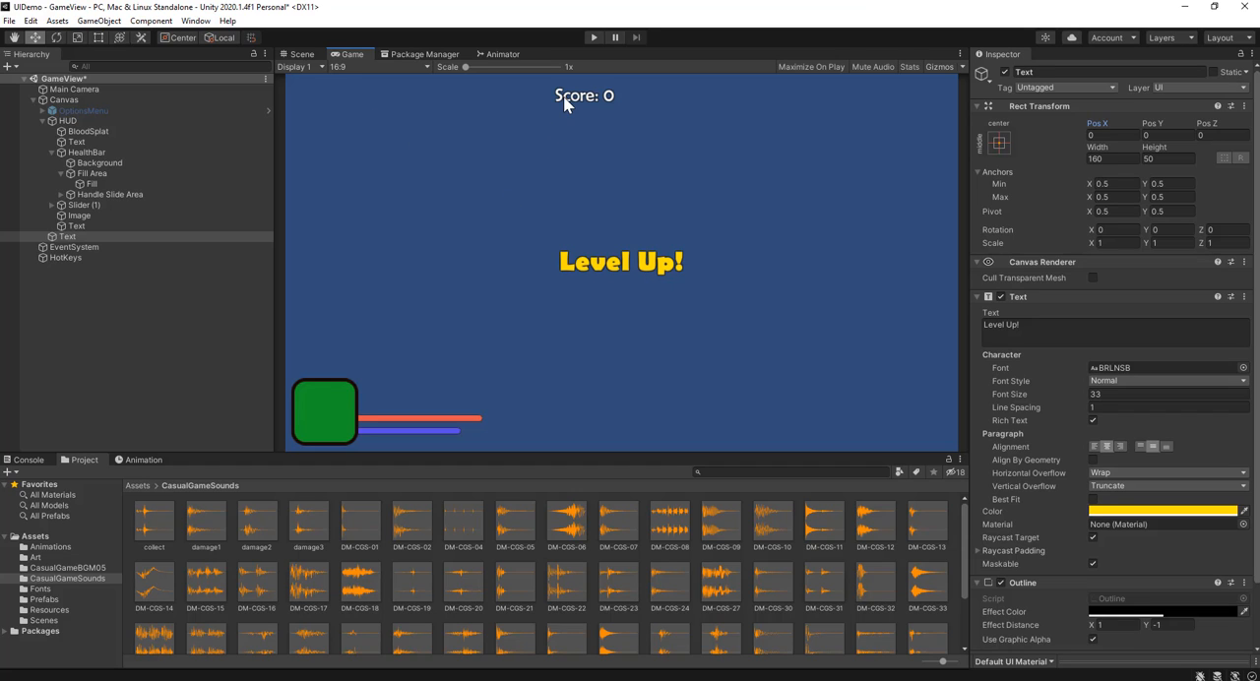
Step: Center the Score text horizontally and vertically in its box and check it in the Game view
click(313, 56)
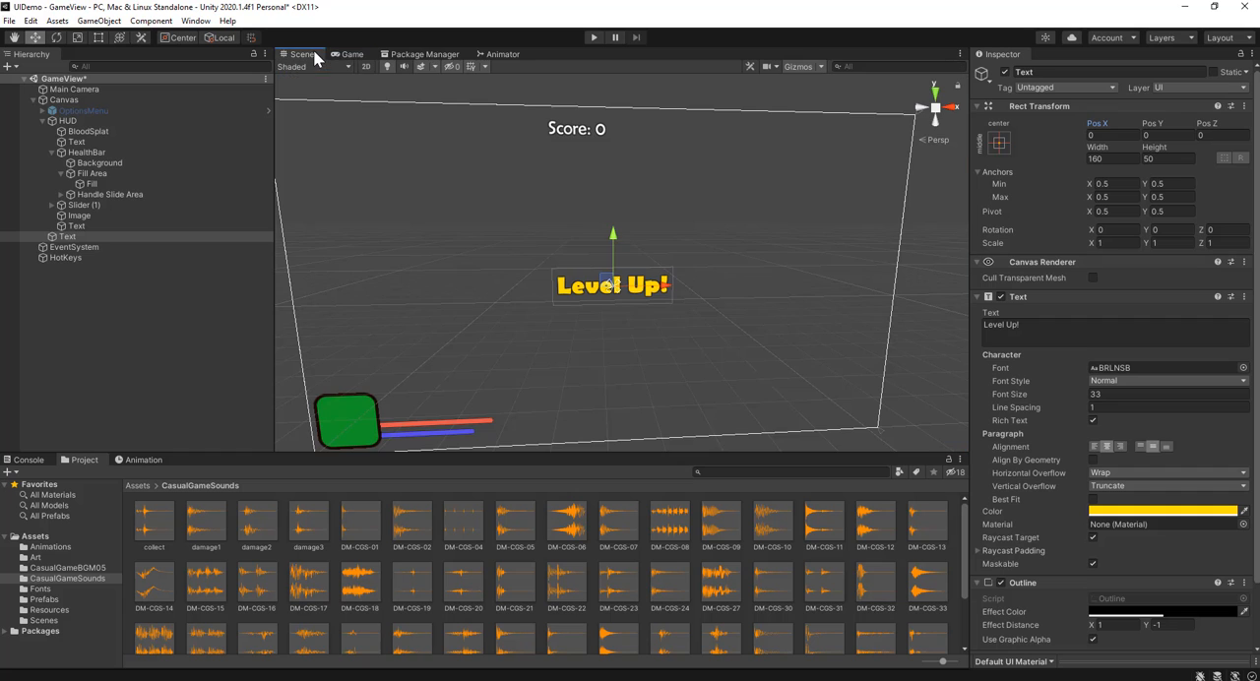
click(573, 131)
middle_drag(633, 135, 646, 210)
scroll(633, 209, up, 3)
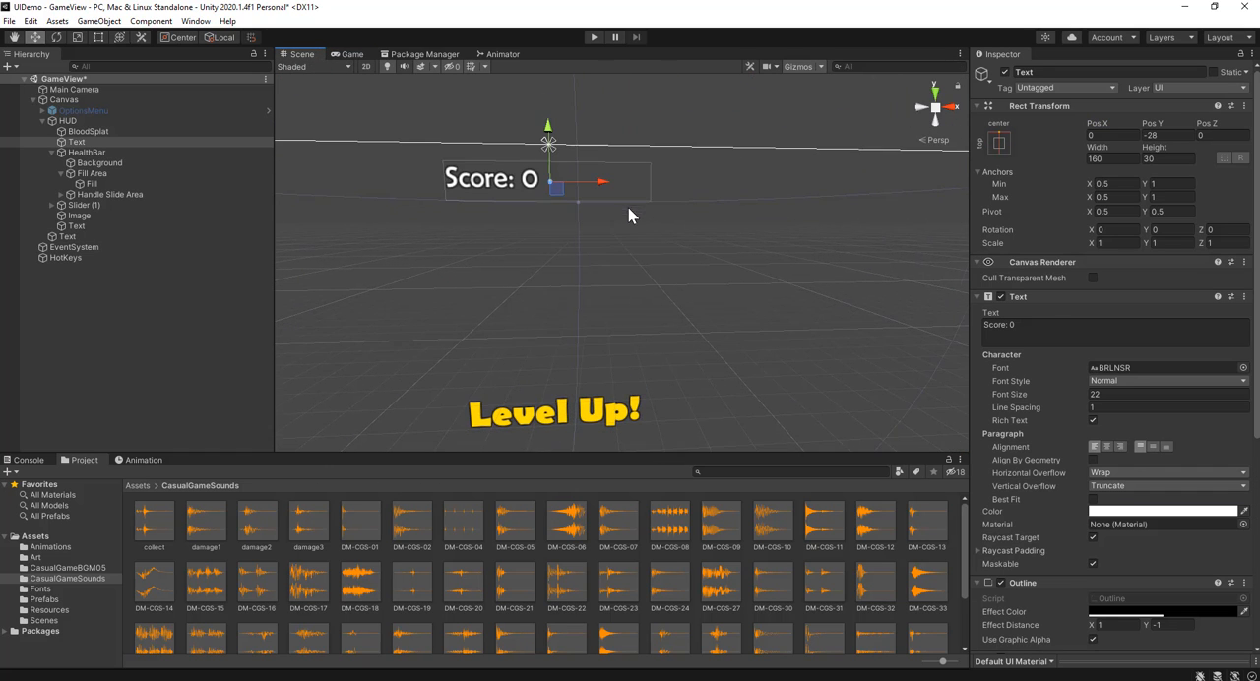
click(1105, 446)
click(1153, 445)
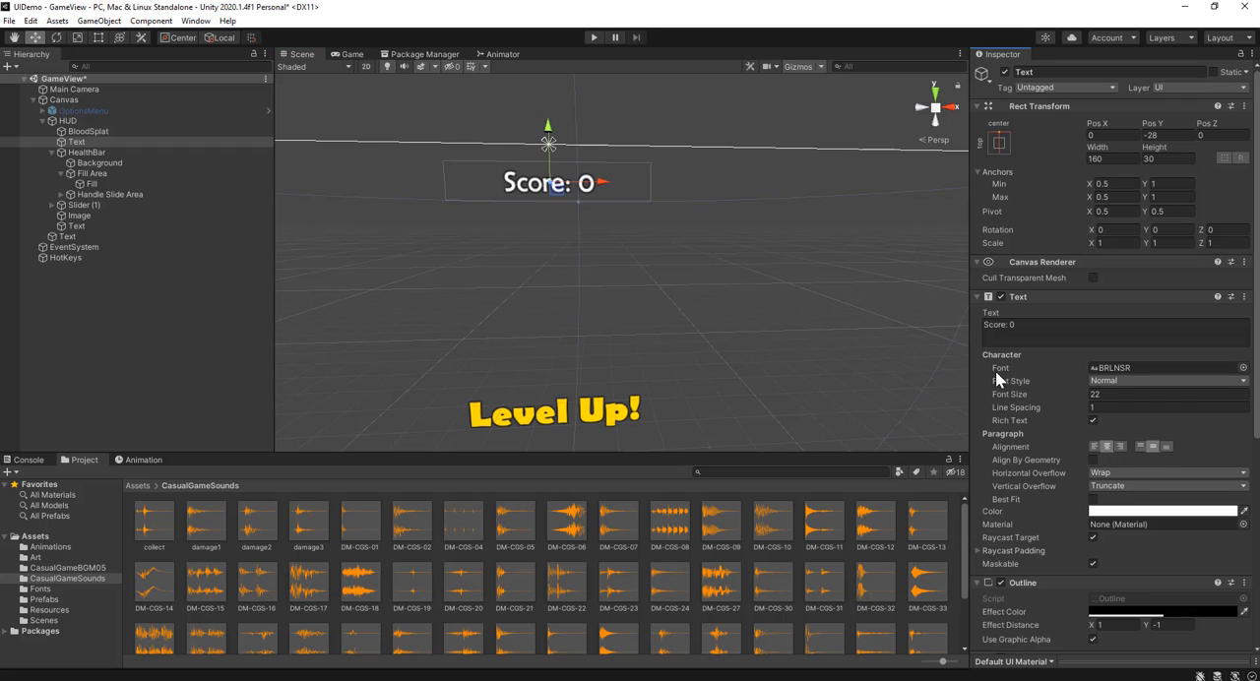
click(1112, 134)
click(351, 54)
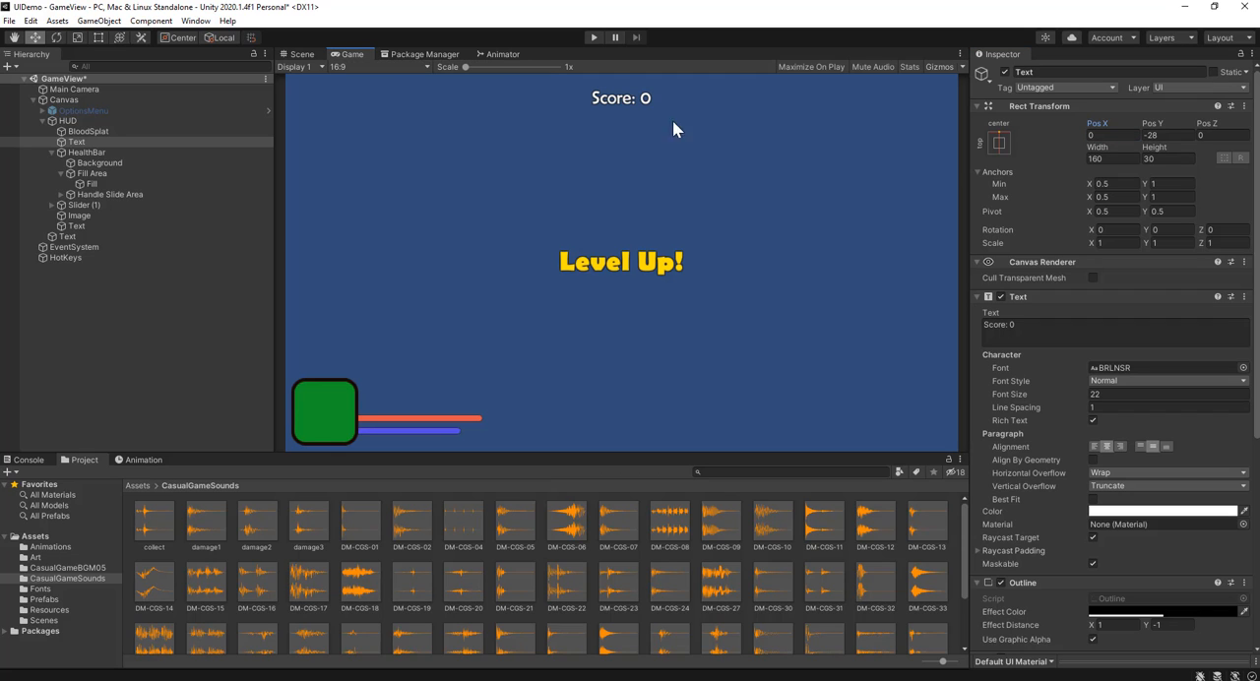
Step: Move the "Level Up!" text object into the HUD group and rename it LevelUp
click(302, 54)
scroll(612, 307, down, 5)
middle_drag(584, 316, 574, 239)
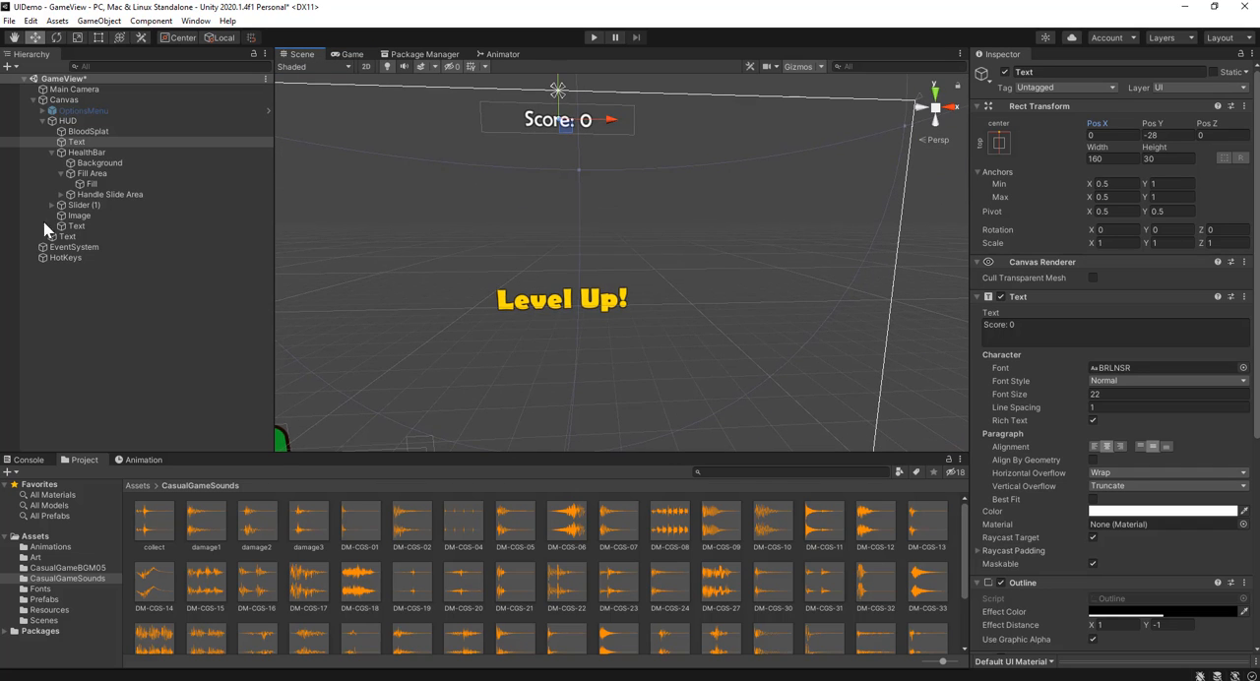
click(100, 226)
drag(93, 236, 94, 119)
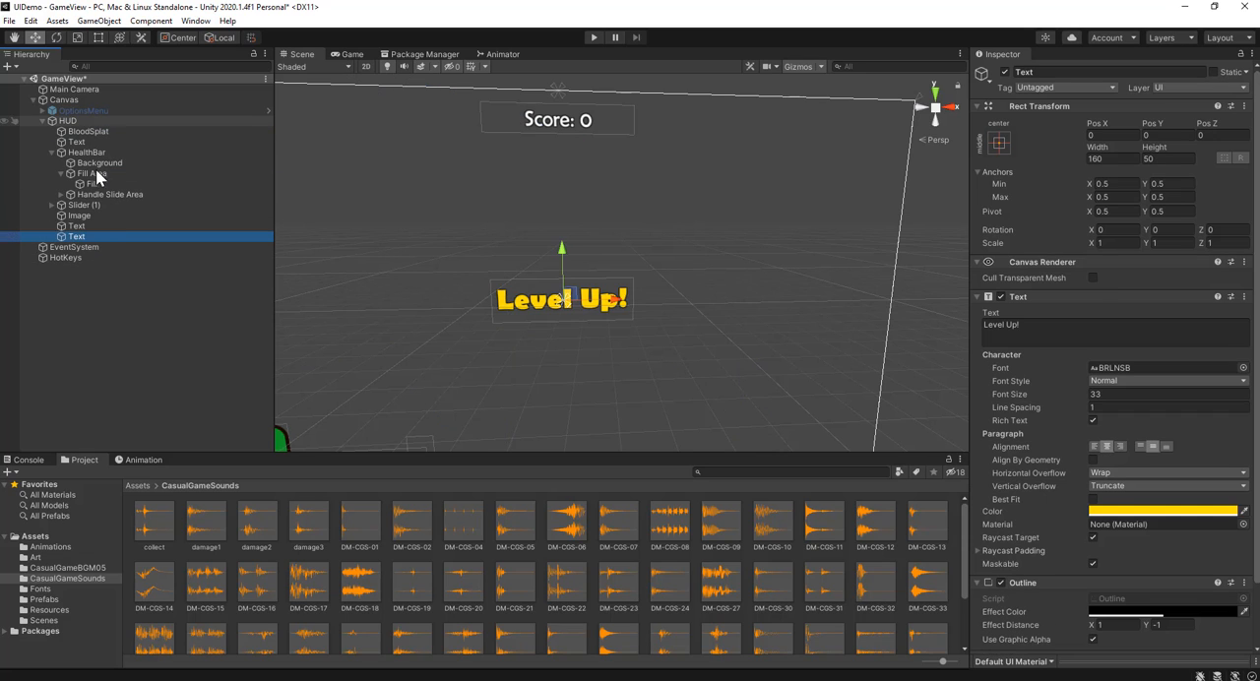
click(91, 239)
text(L)
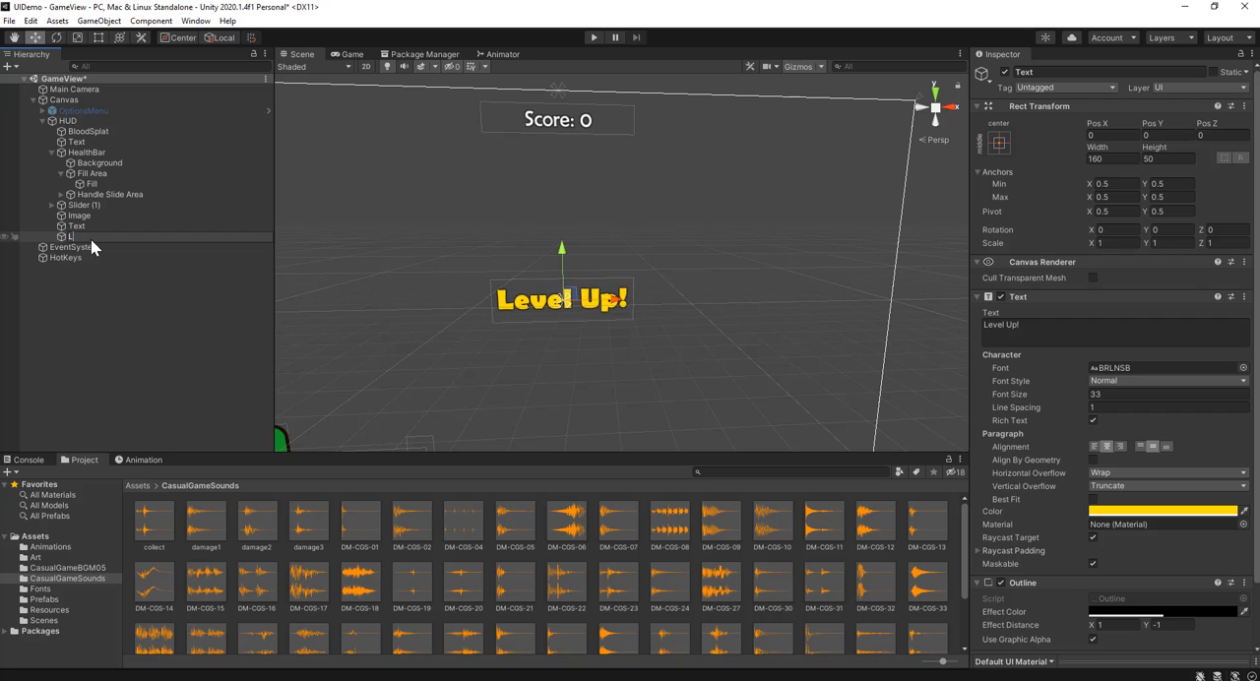
text(evelUp)
key(Return)
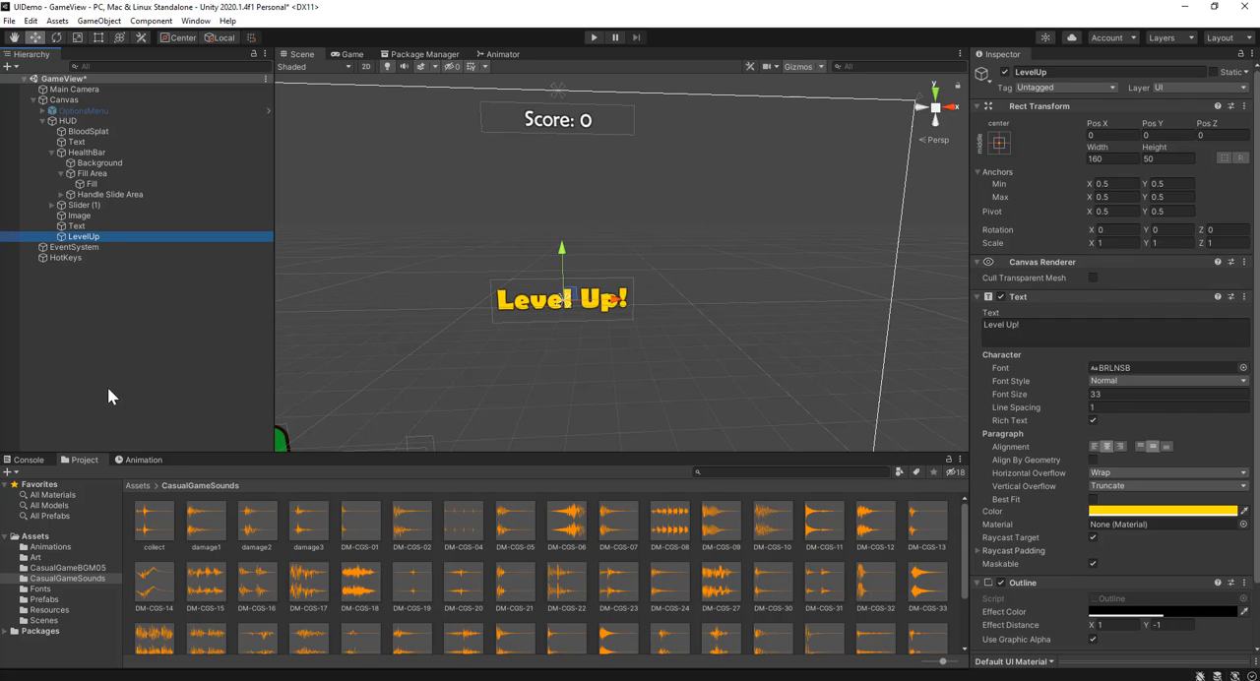
Step: Add an Audio Source component to the LevelUp object and turn off Play On Awake
scroll(1096, 455, down, 2)
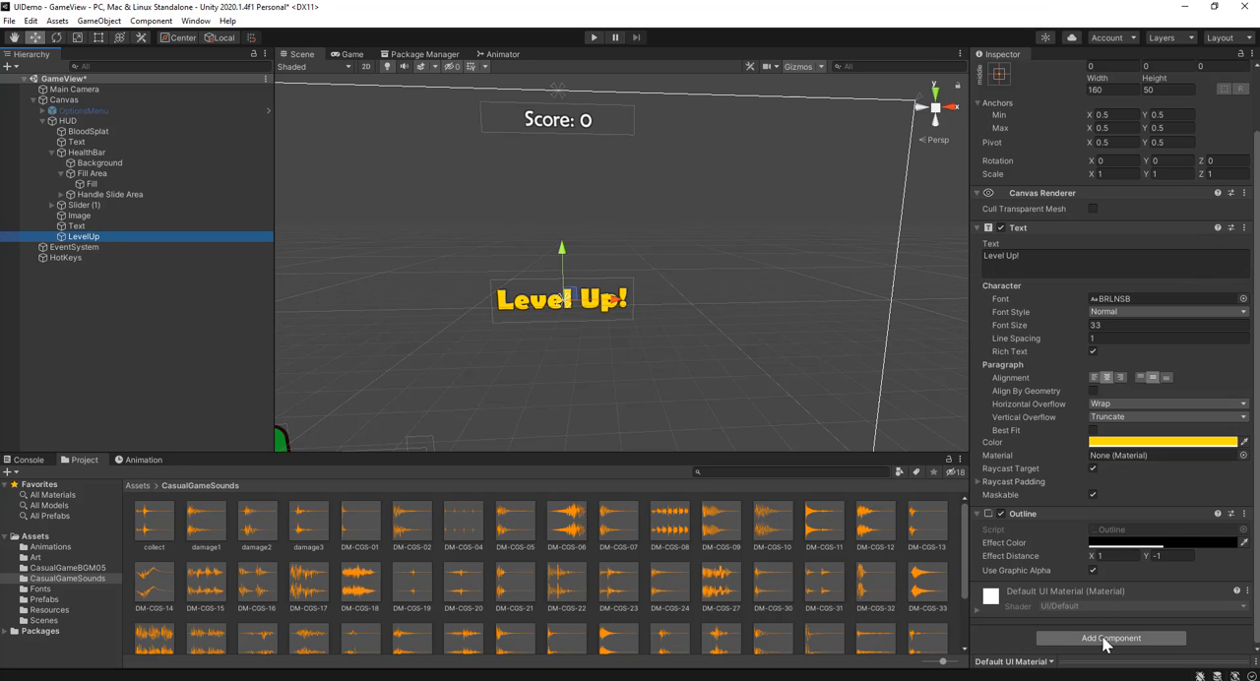
click(1101, 634)
text(audios)
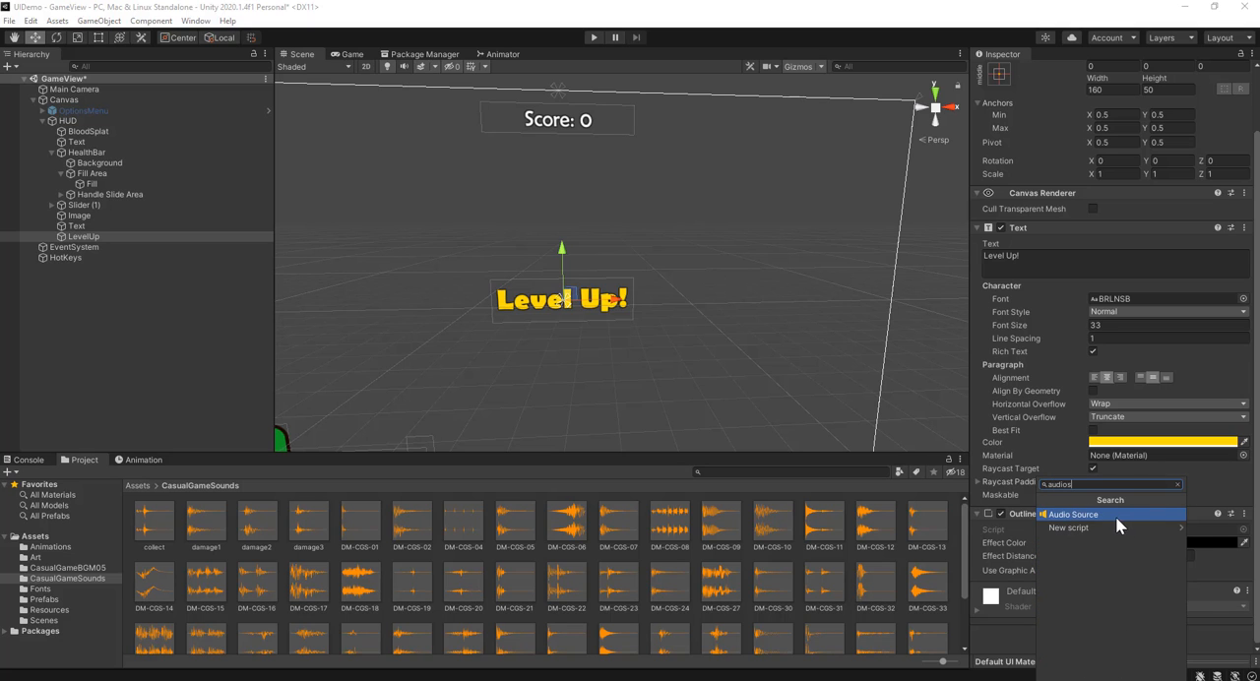
click(1115, 515)
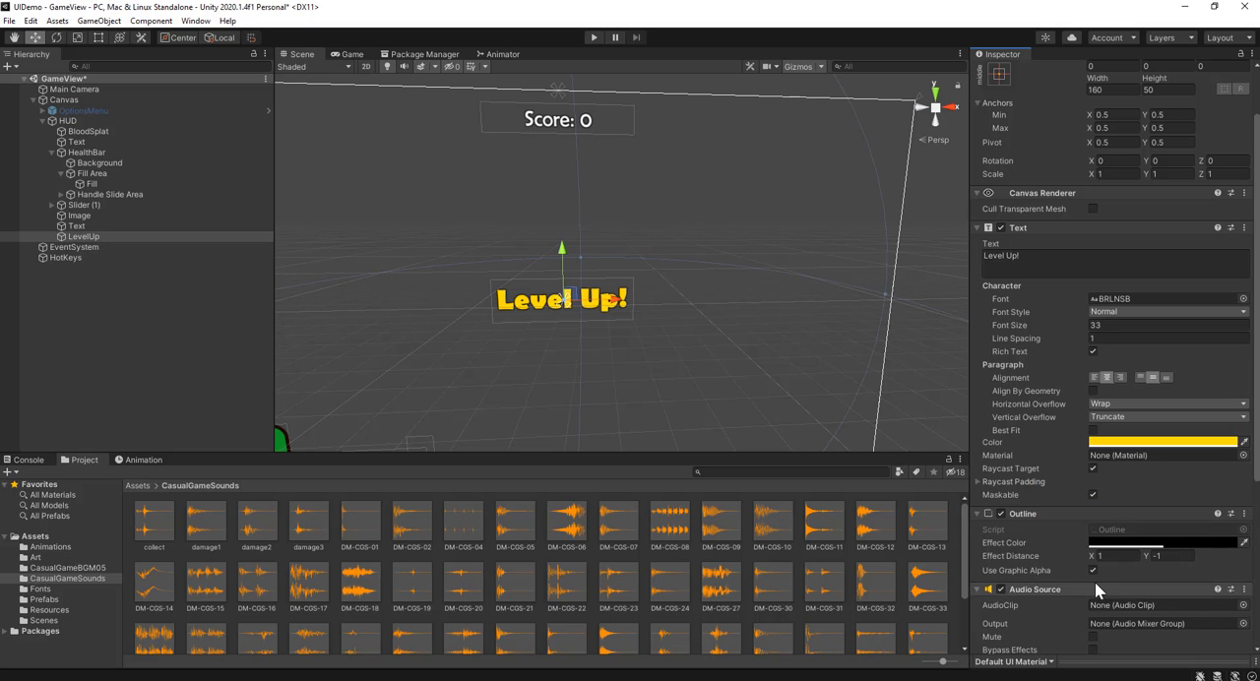
scroll(1140, 461, down, 6)
click(1093, 453)
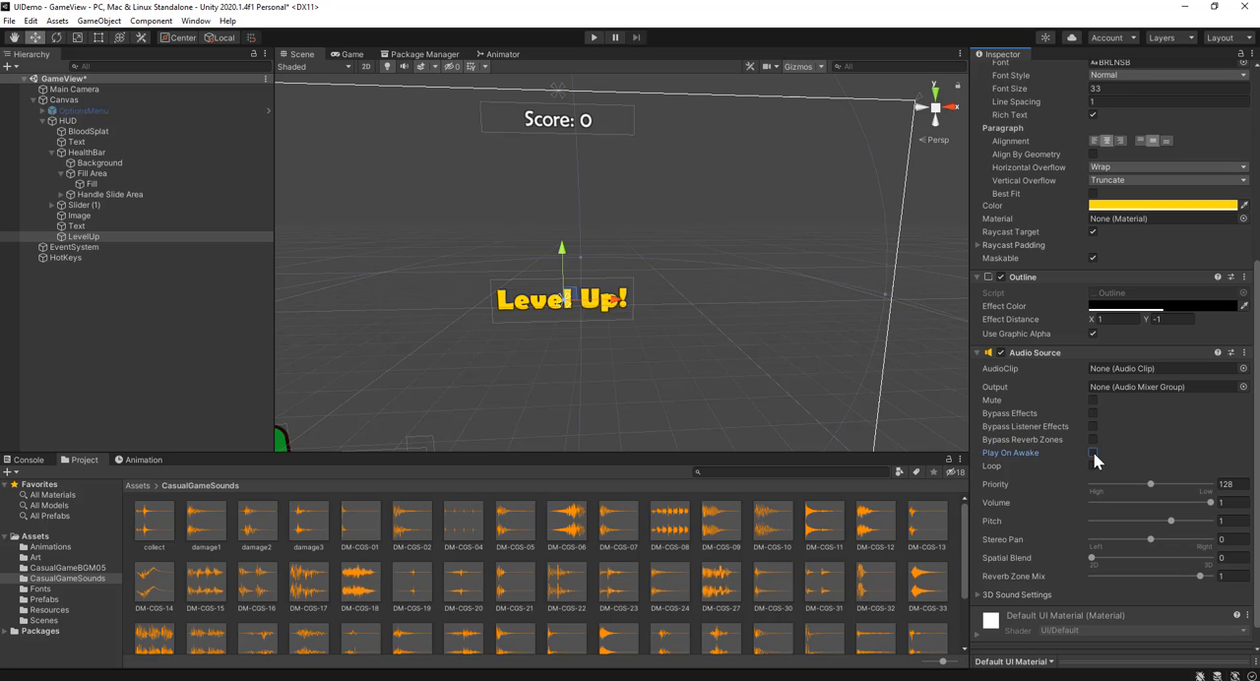
Step: Assign the levelup sound from CasualGameSounds as the Audio Source's clip on LevelUp
scroll(288, 613, down, 3)
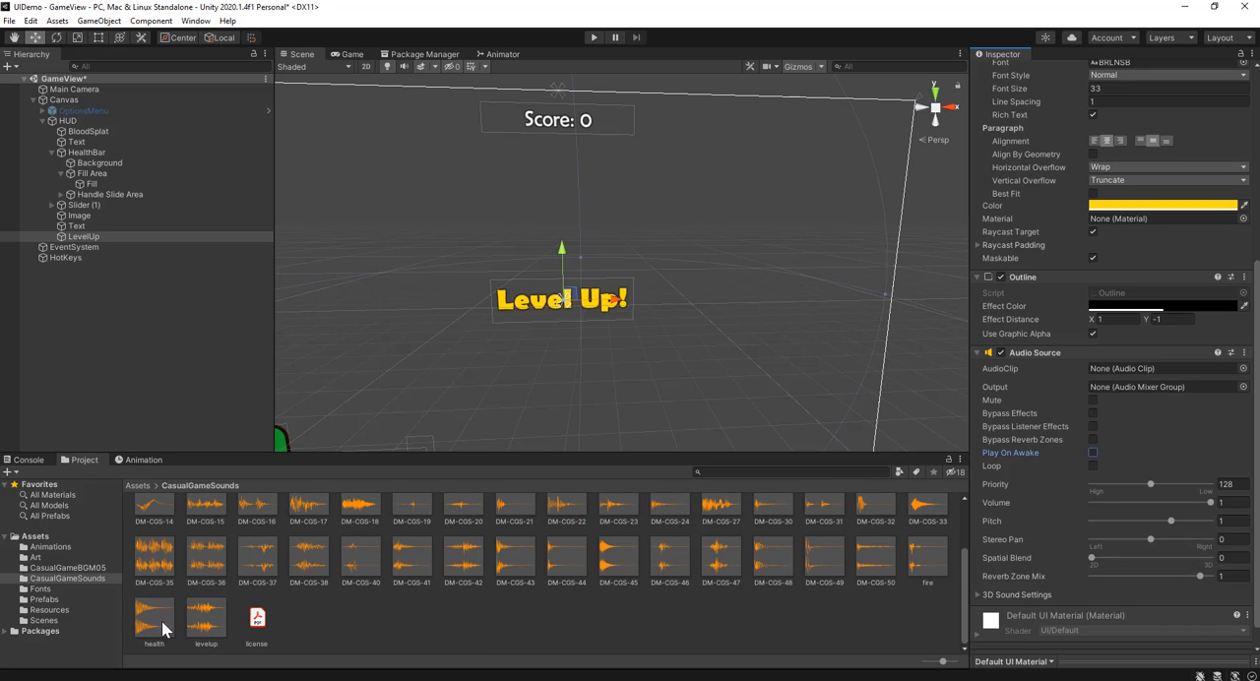
mouse_move(205, 620)
mouse_down()
mouse_move(932, 328)
mouse_move(1049, 360)
mouse_move(1131, 365)
mouse_up()
click(155, 339)
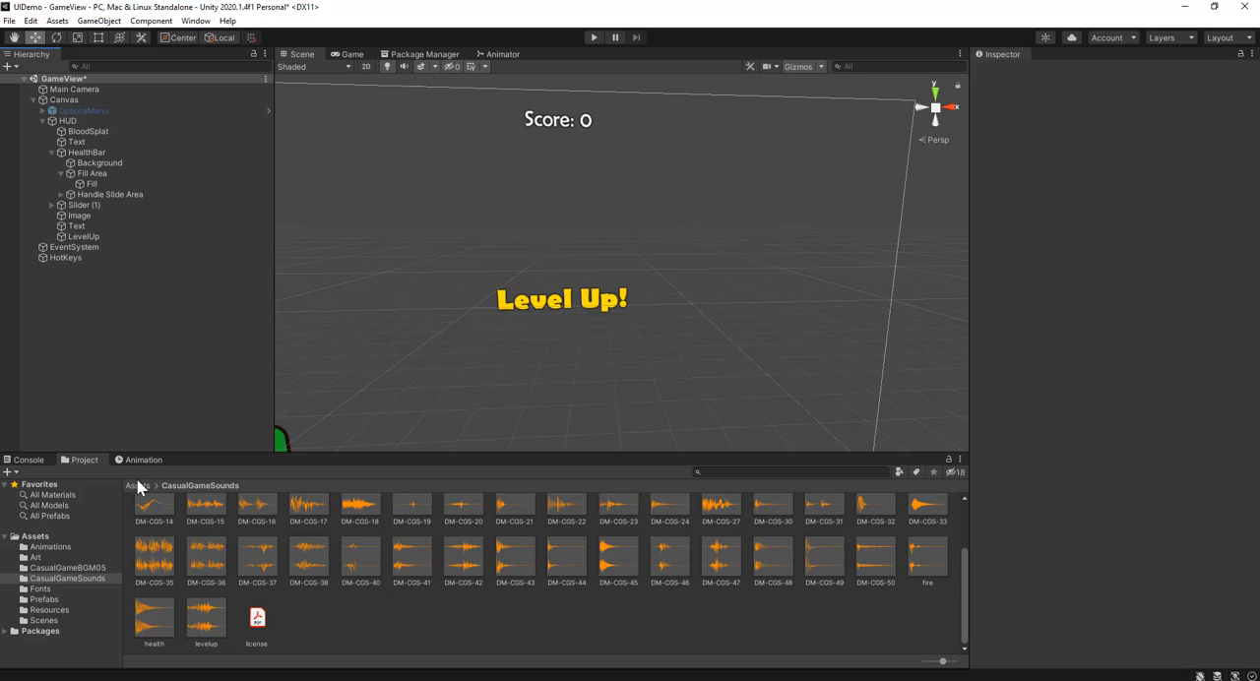
Step: Create a new animation clip named levelUp in the Animations folder
click(137, 486)
double_click(153, 531)
right_click(239, 629)
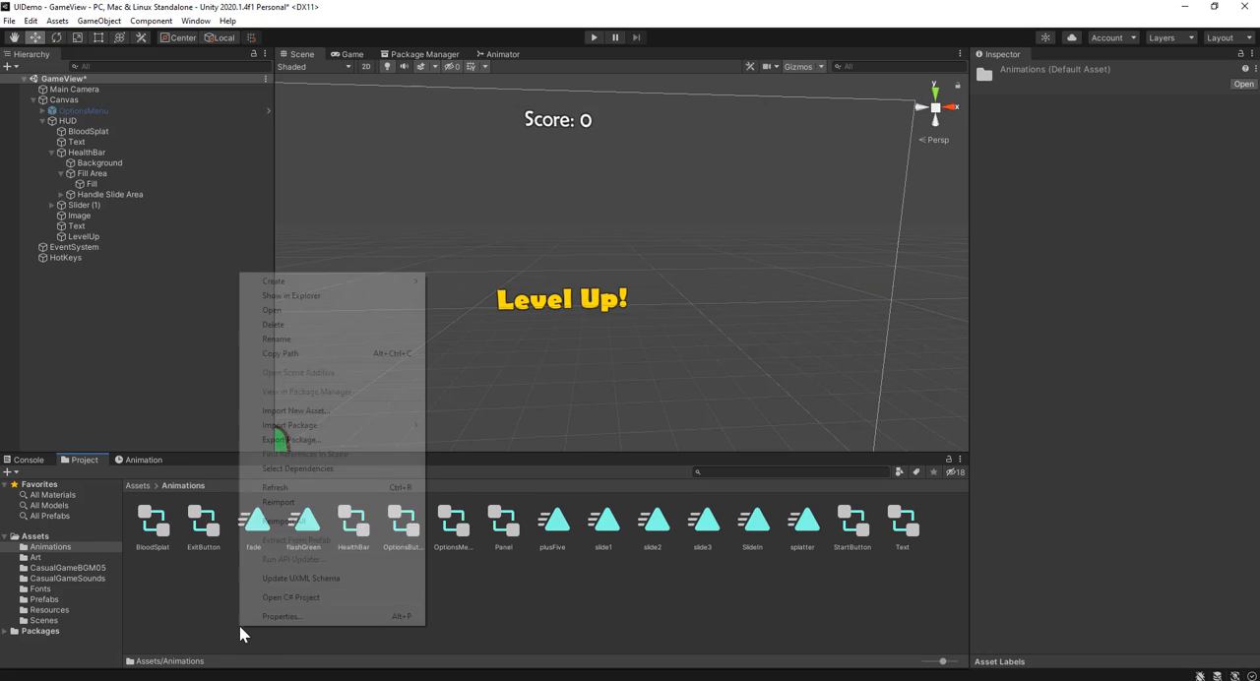
mouse_move(391, 284)
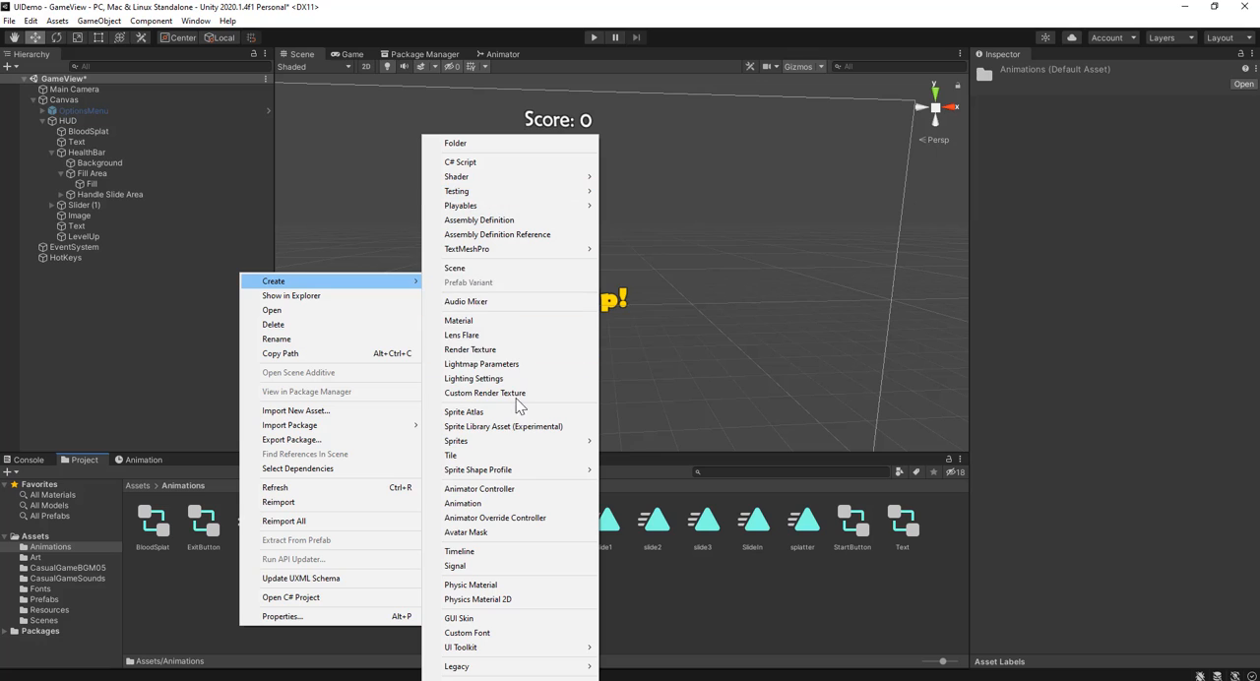
click(500, 507)
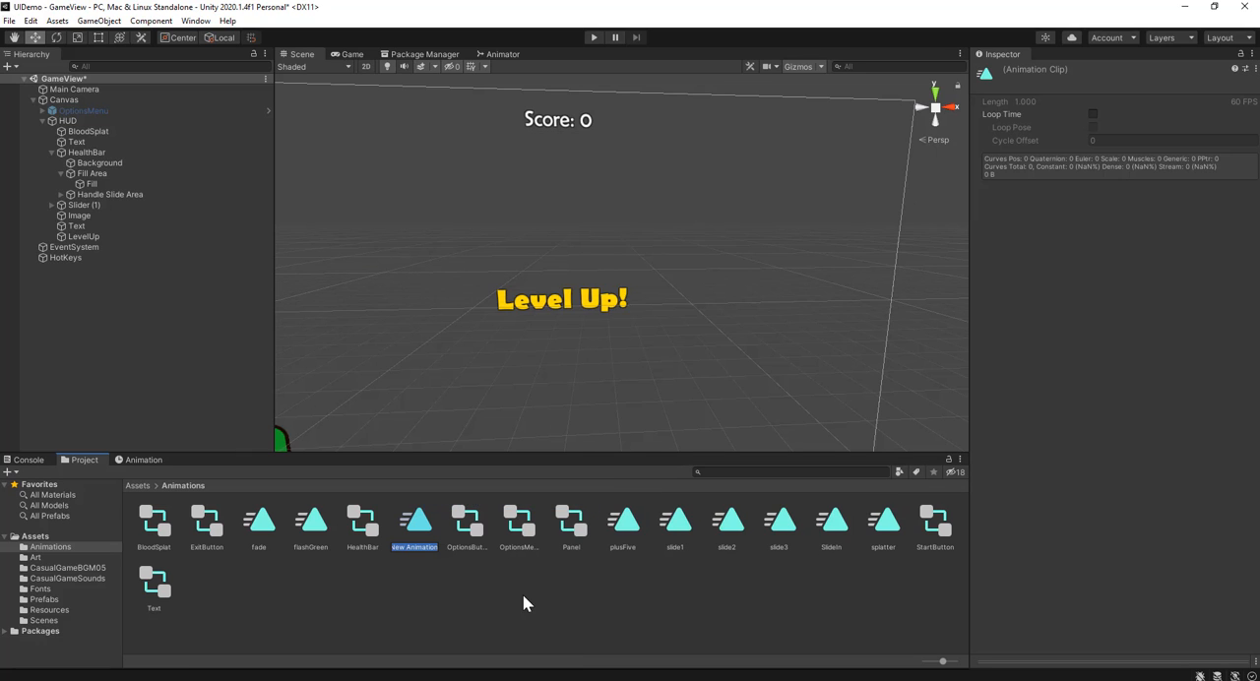
text(levelUp)
key(Return)
Step: Attach the levelUp animation clip to the LevelUp object in the HUD and open its Animator graph
drag(429, 510, 93, 240)
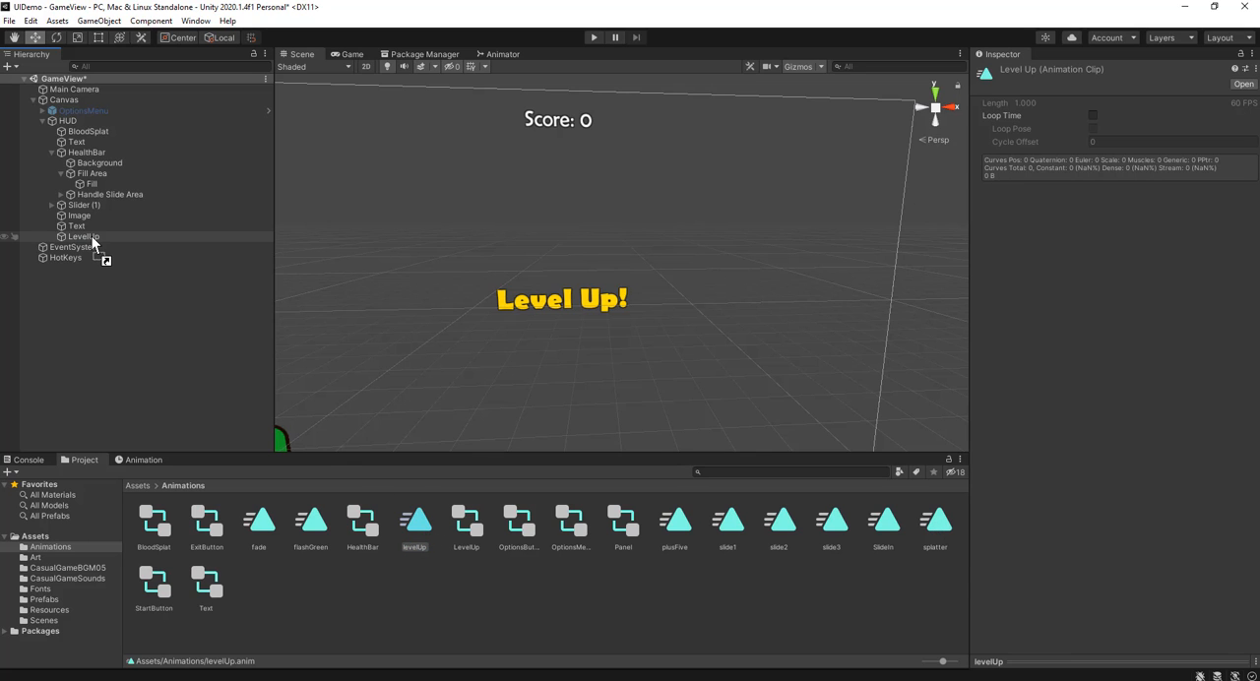
scroll(1206, 508, down, 10)
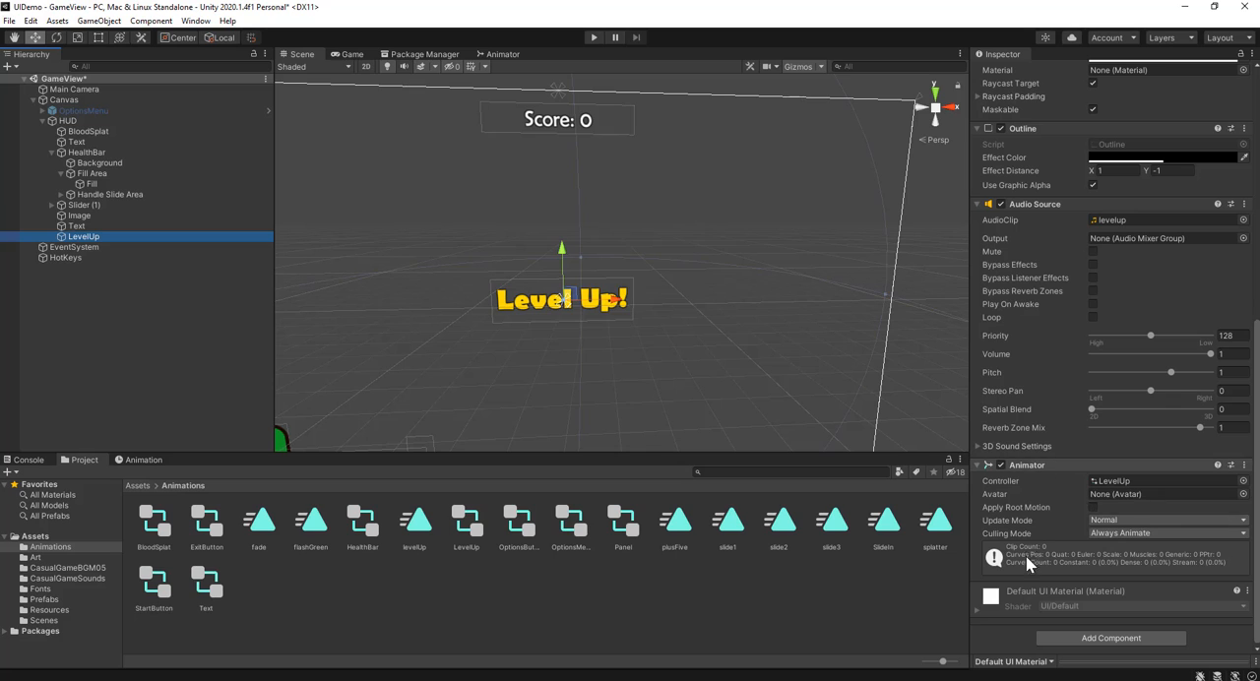
click(502, 54)
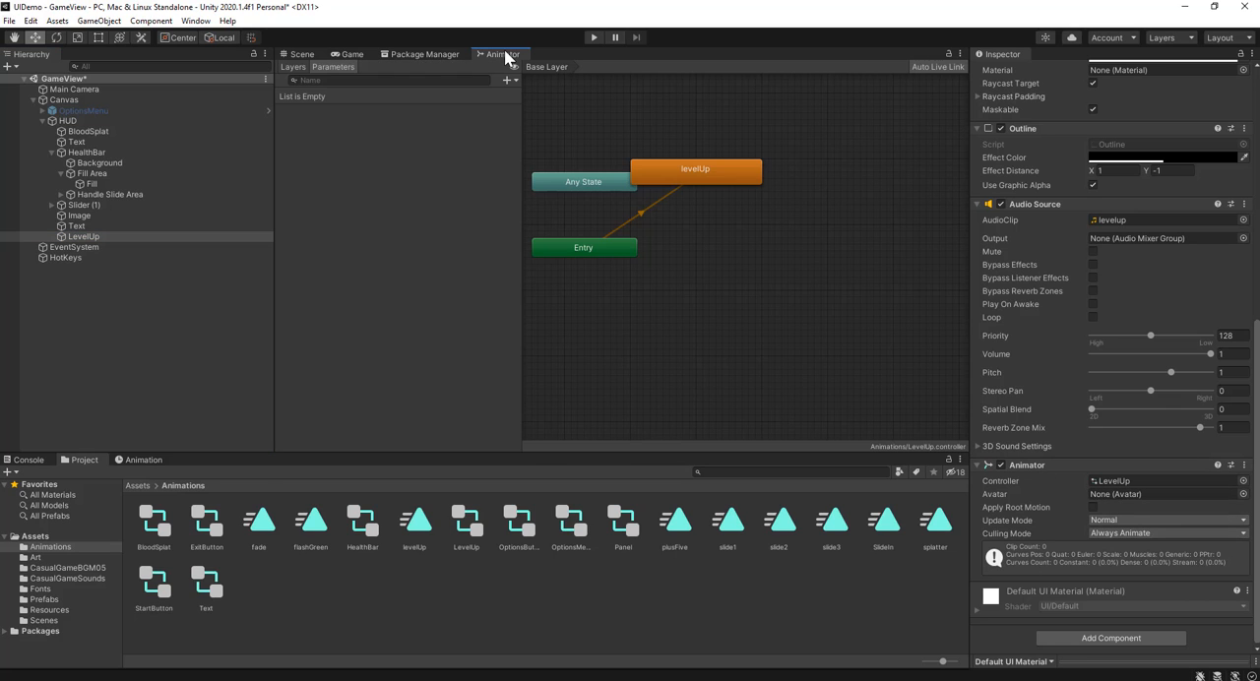
Step: Move the levelUp state aside, then create an empty state below it and set it as the layer default state
drag(688, 161, 754, 121)
right_click(712, 311)
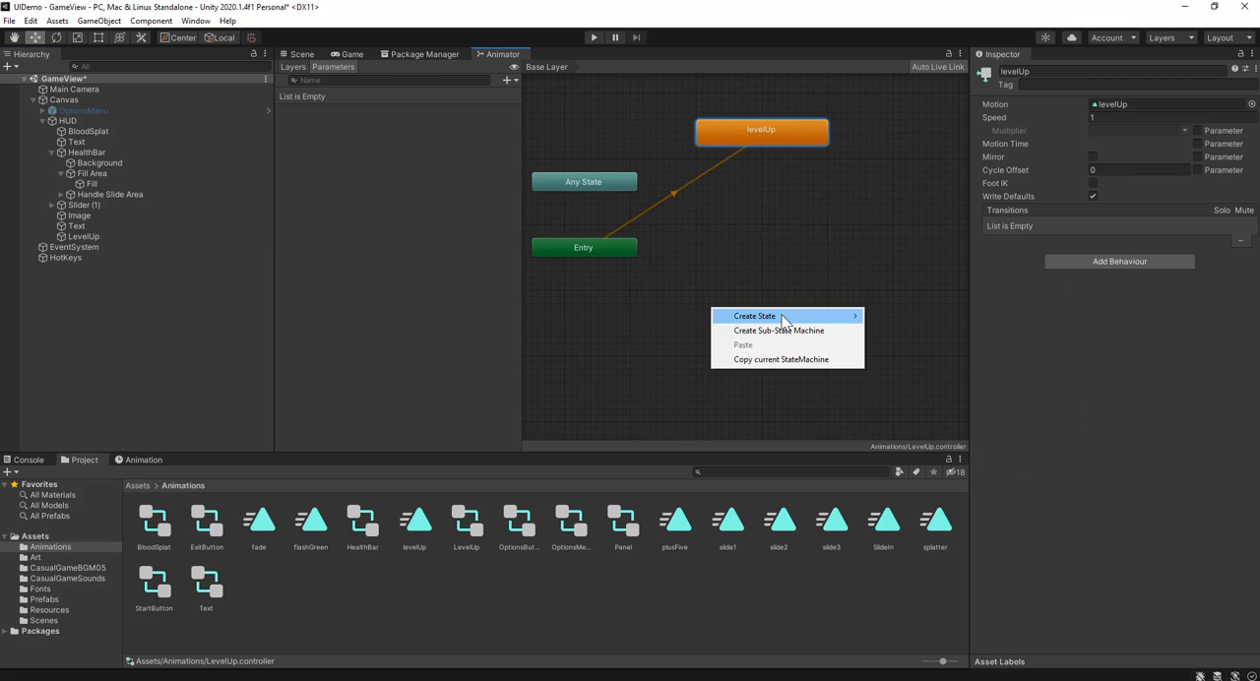
mouse_move(844, 323)
click(891, 316)
right_click(758, 319)
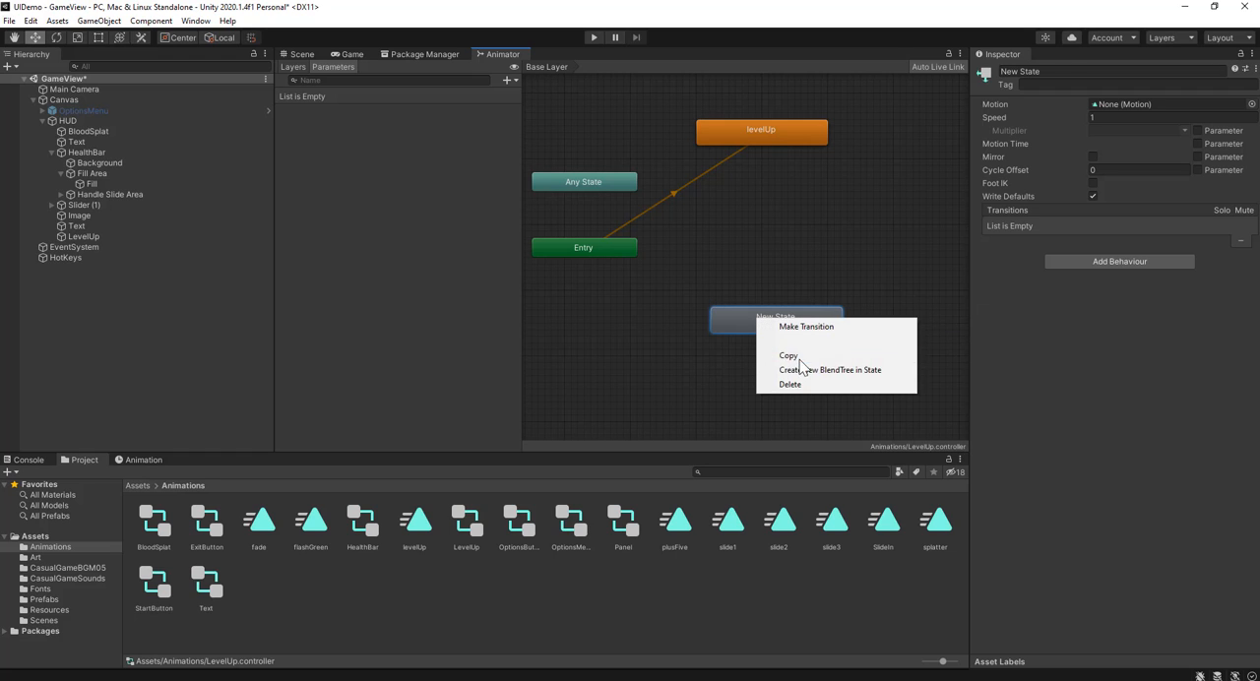
click(822, 340)
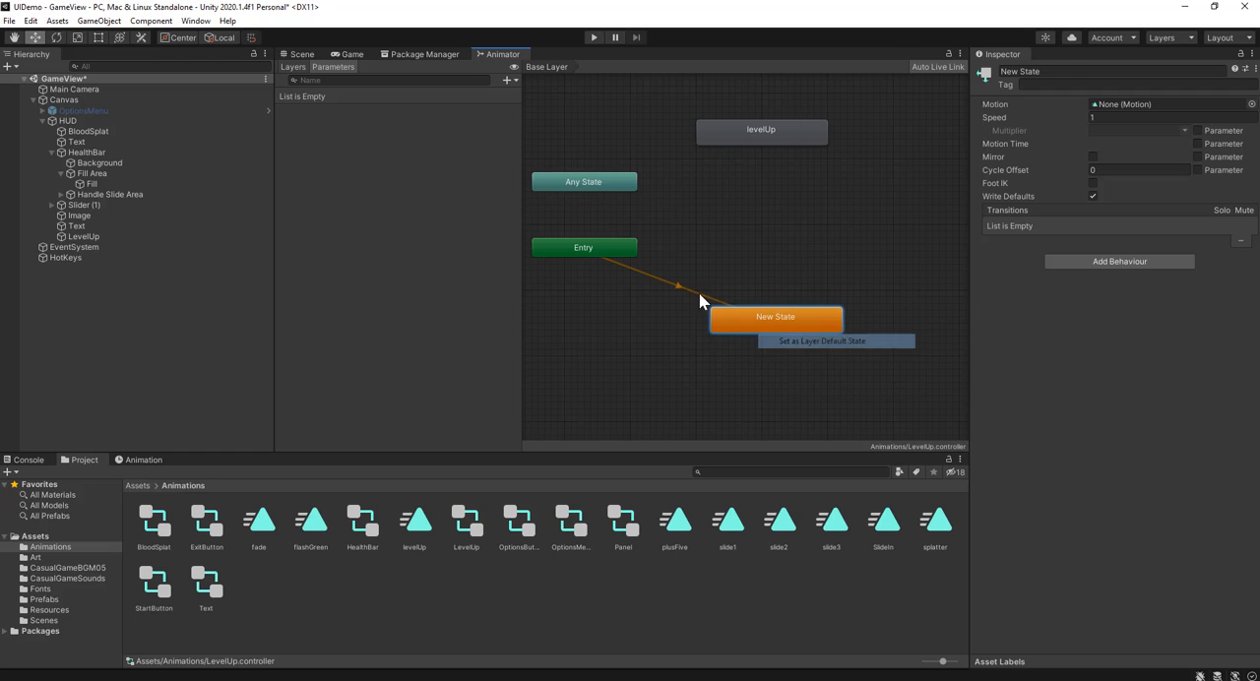
Step: Make a transition from Any State to the levelUp state and shift levelUp farther from Any State in the graph
right_click(613, 184)
click(654, 194)
click(758, 126)
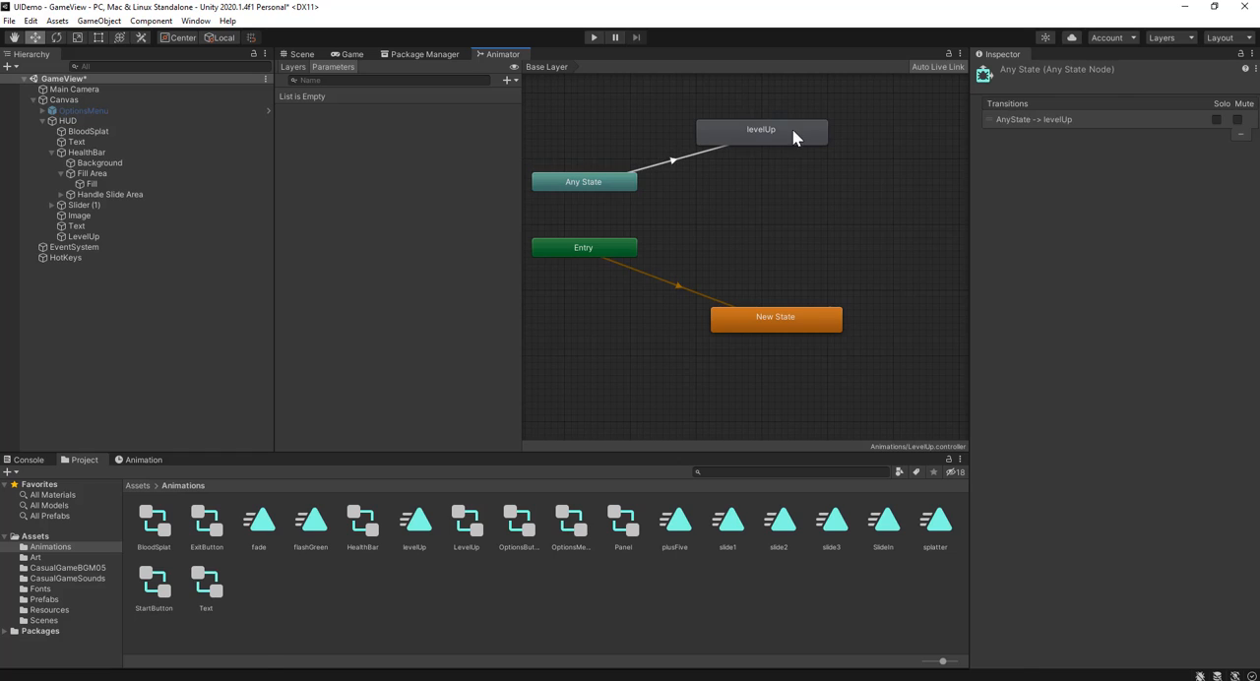
drag(792, 129, 848, 126)
Step: Add a trigger parameter named levelUp and use it as the condition of the Any State to levelUp transition
click(366, 124)
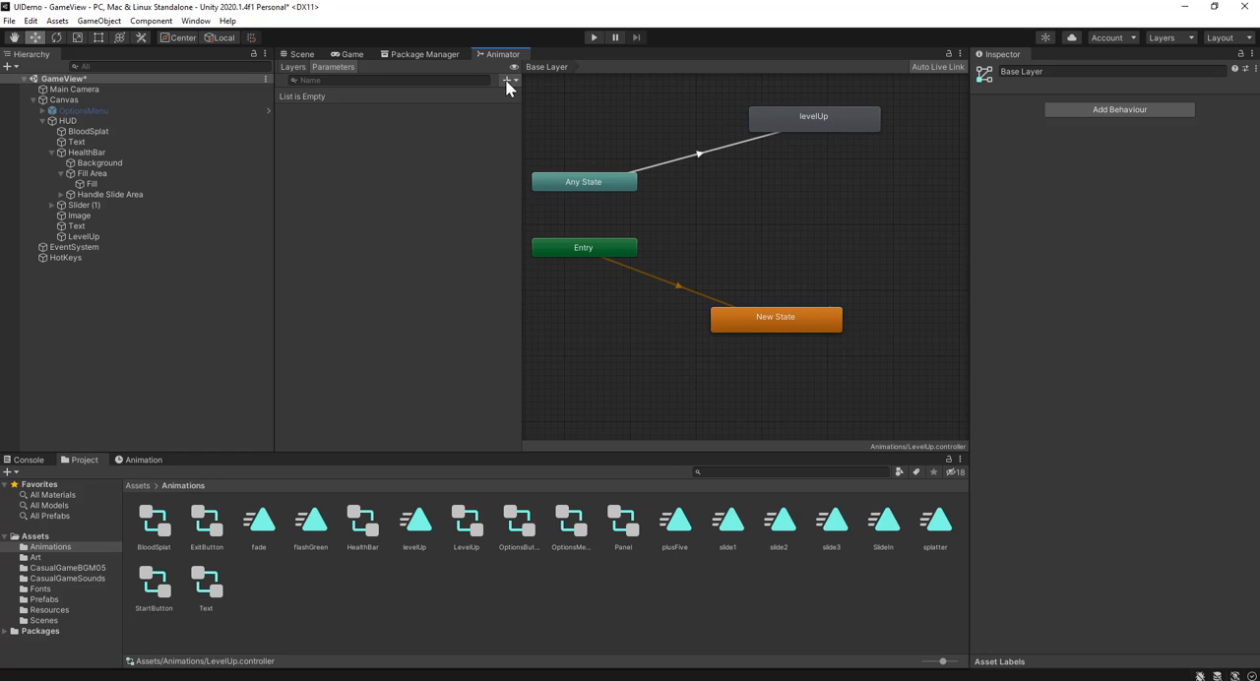
click(507, 81)
click(532, 135)
text(levelUp)
key(Return)
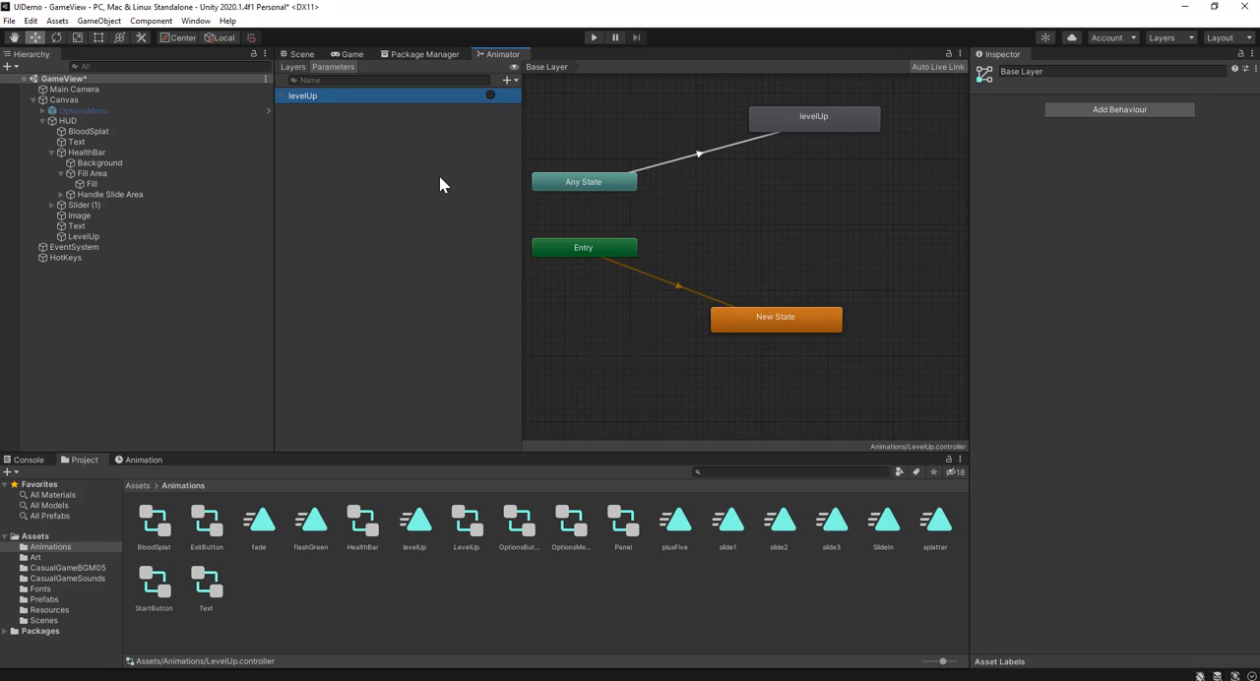
click(699, 155)
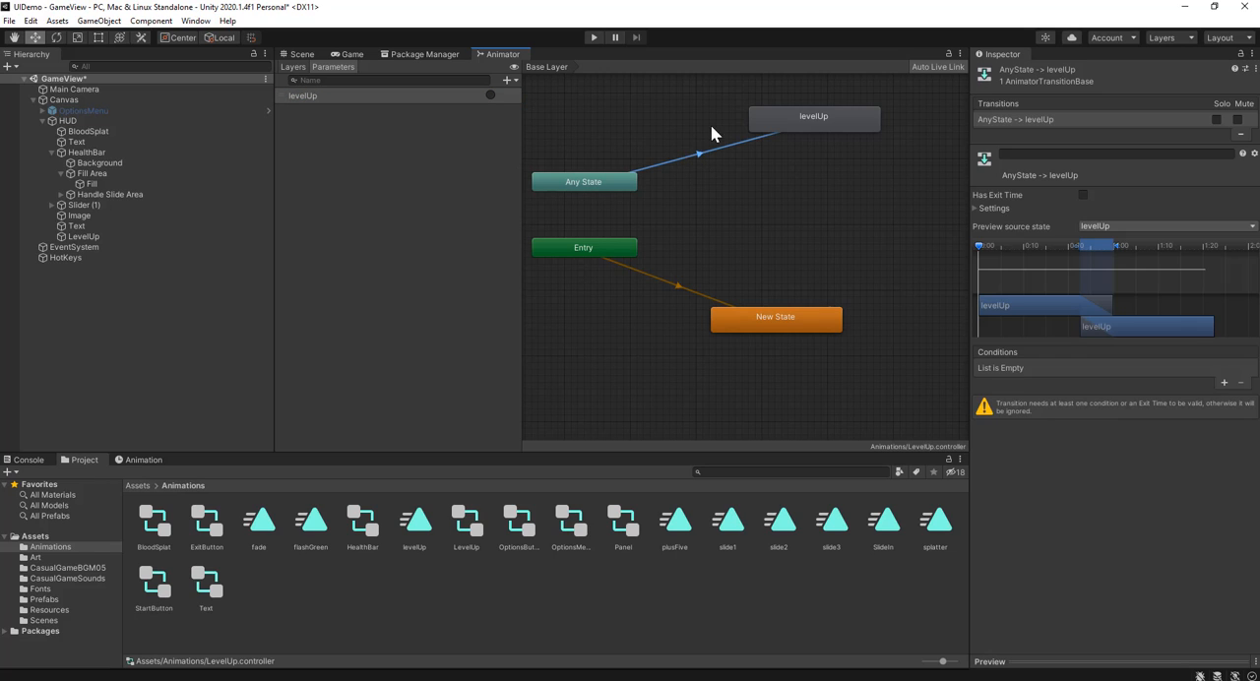
click(1223, 383)
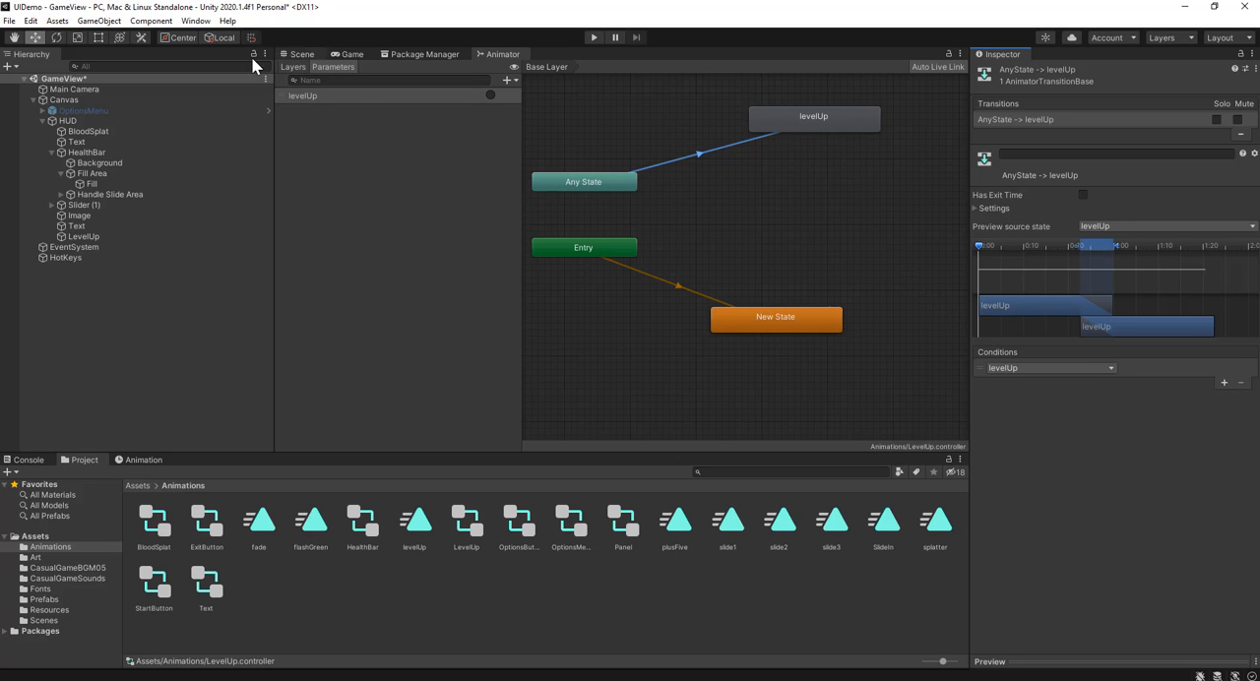
Step: Add the Text Color property to the levelUp animation of the LevelUp object
click(299, 56)
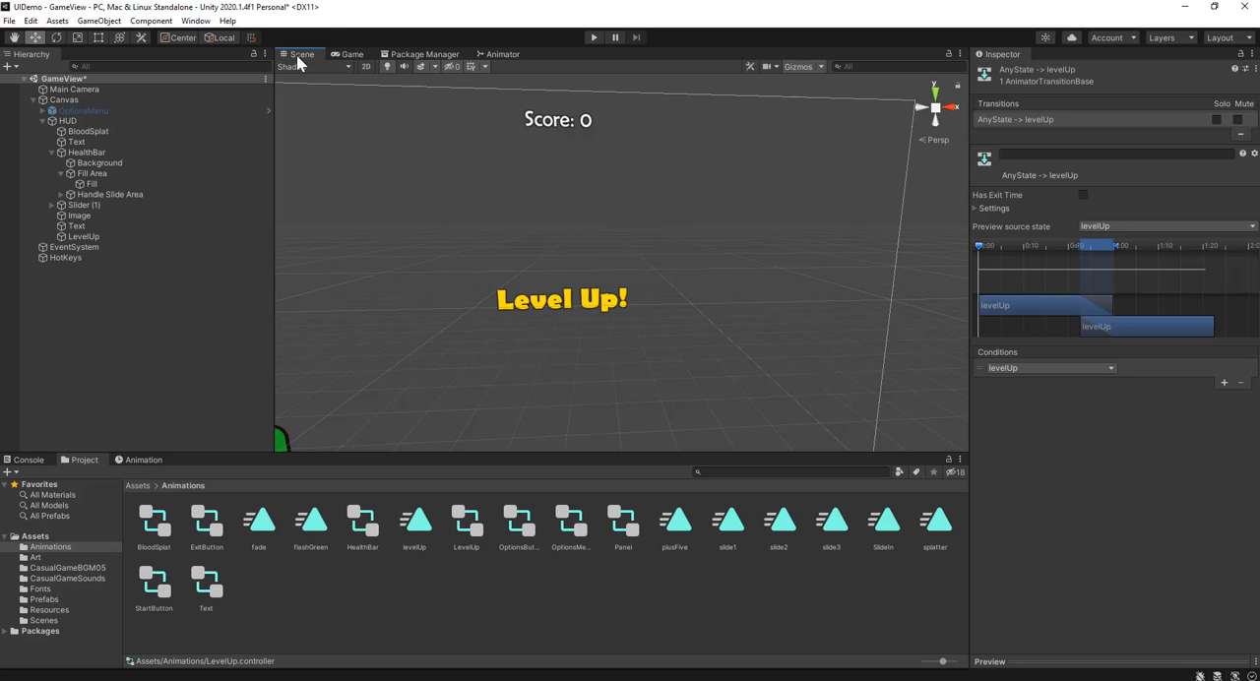
click(122, 236)
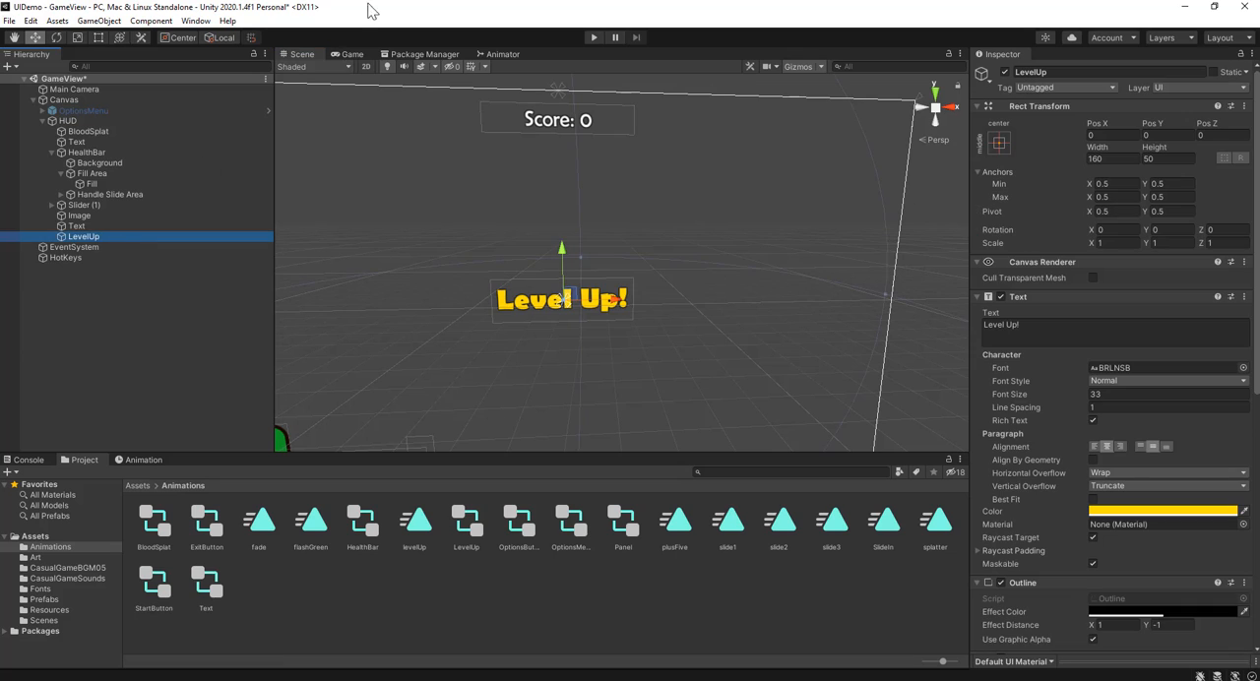
click(143, 459)
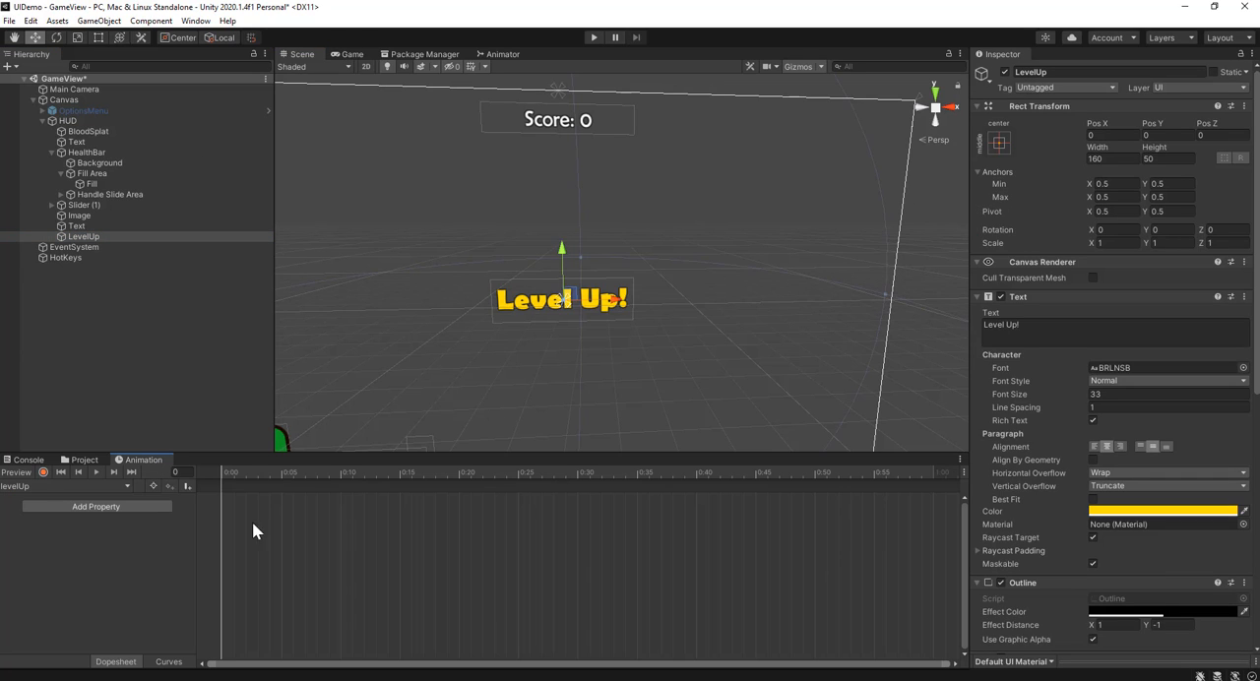
click(67, 507)
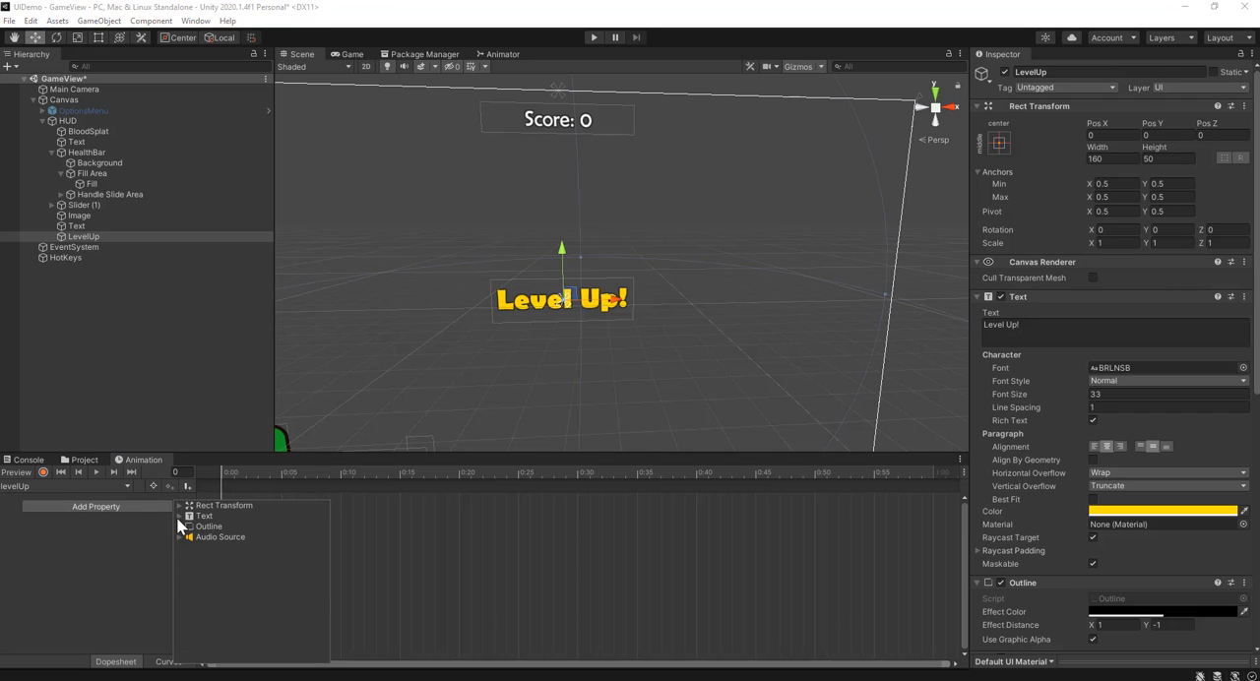
click(178, 516)
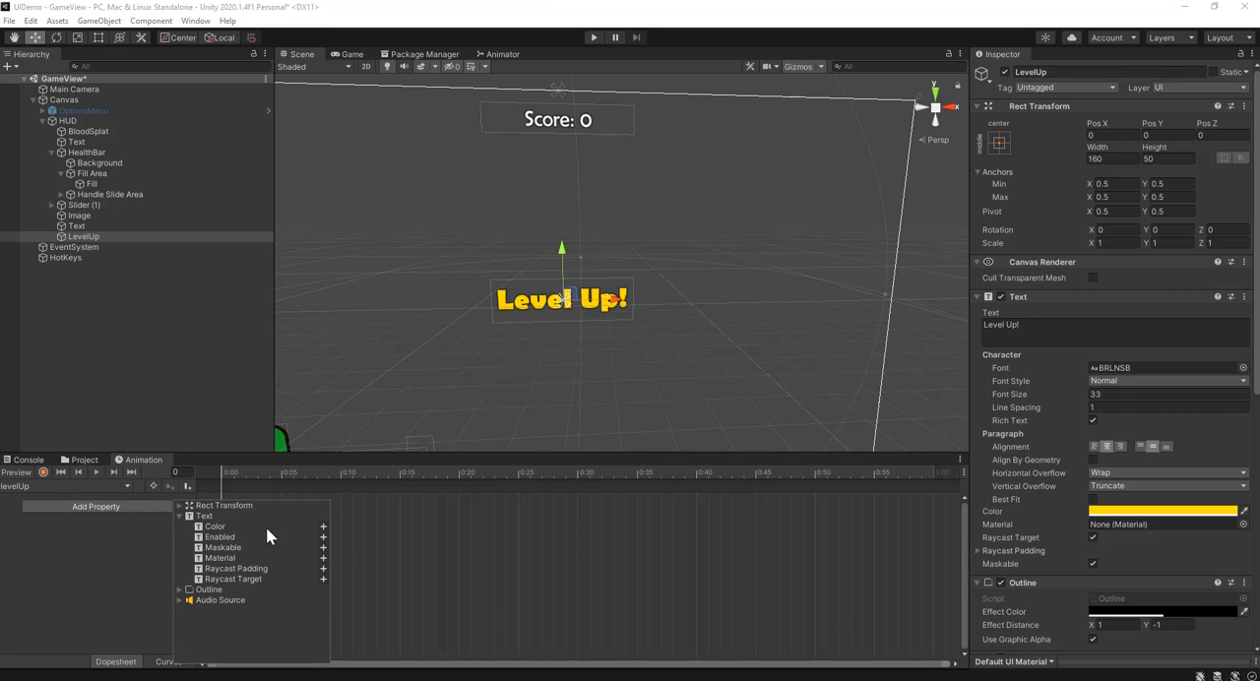
click(323, 526)
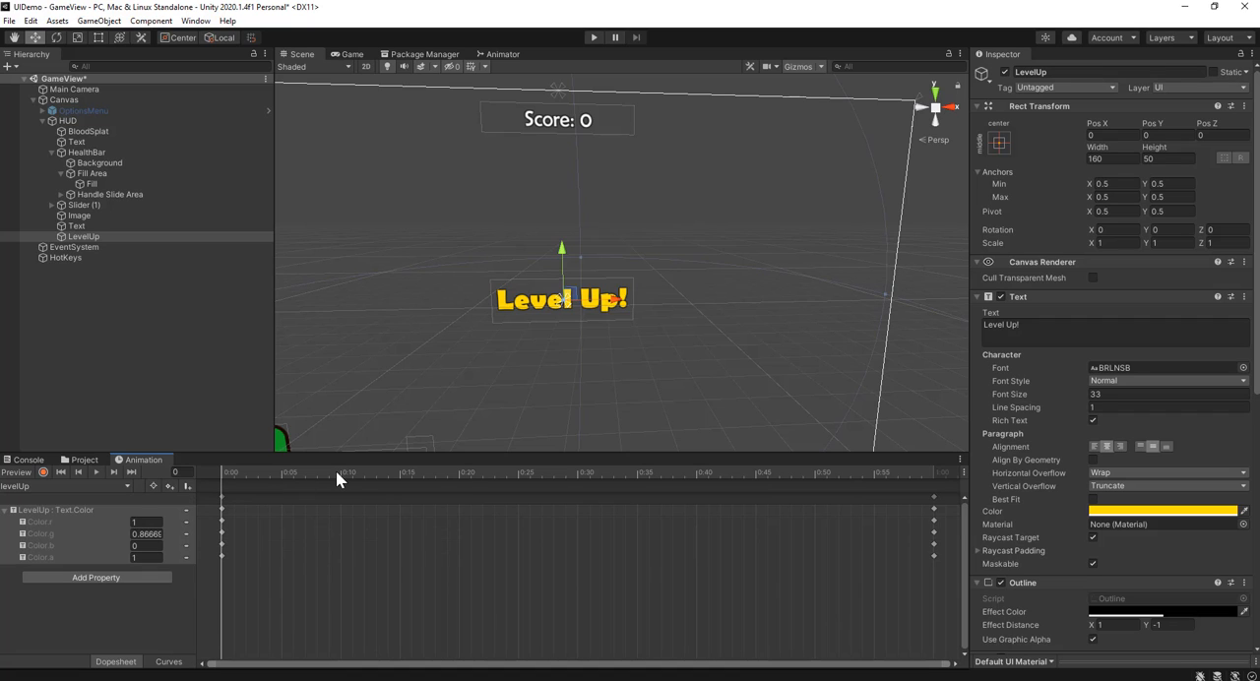
Step: Add a color key at 0:30 in the levelUp animation
click(458, 473)
drag(490, 480, 578, 473)
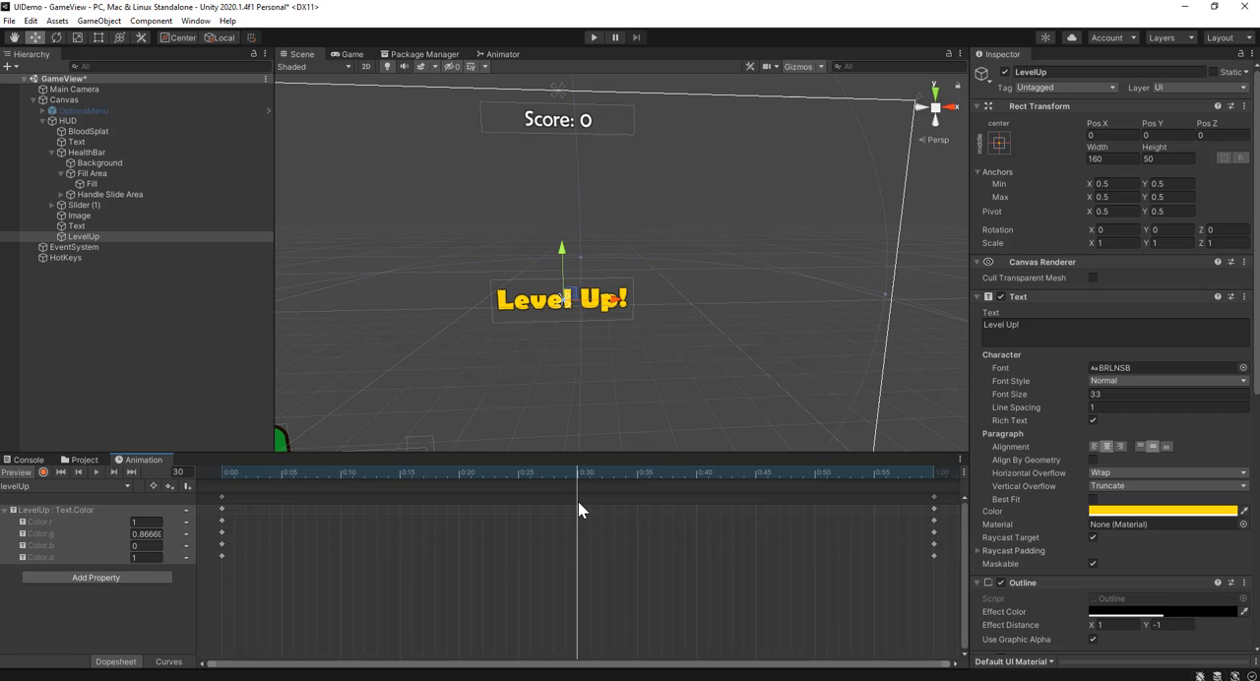
right_click(577, 500)
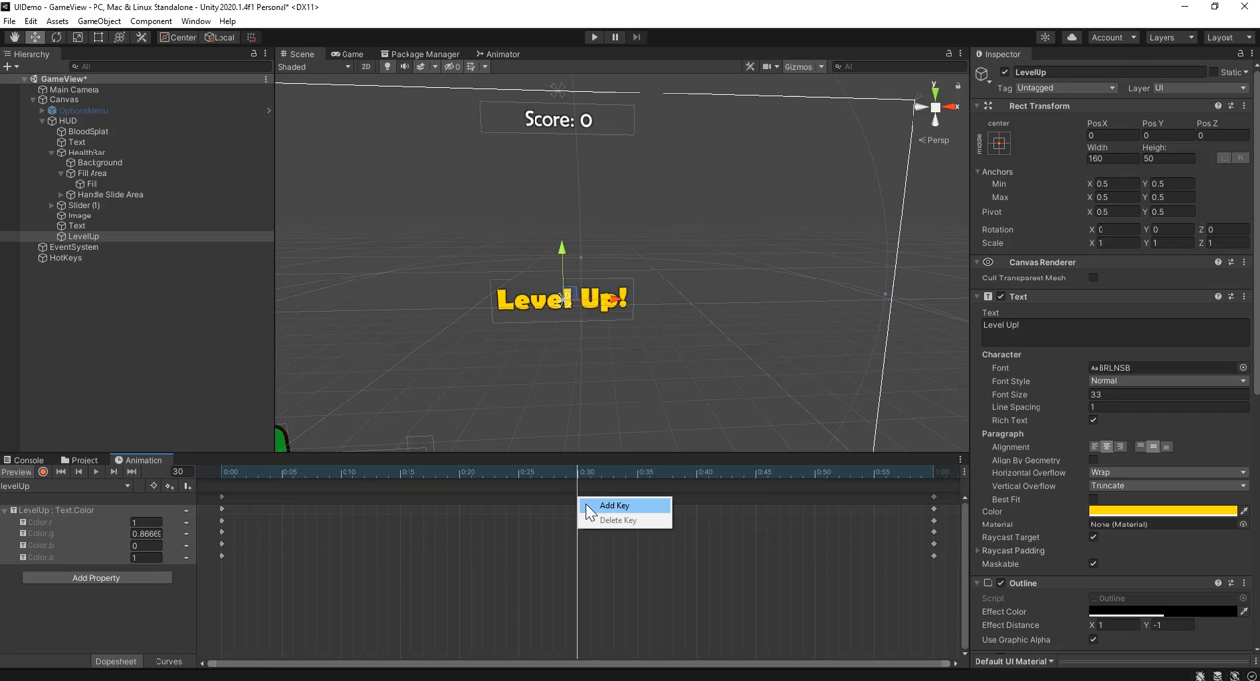
click(586, 504)
Step: Delete the color keys at 0:00 and key Color.a at 0 there so the text fades in
click(223, 474)
click(221, 498)
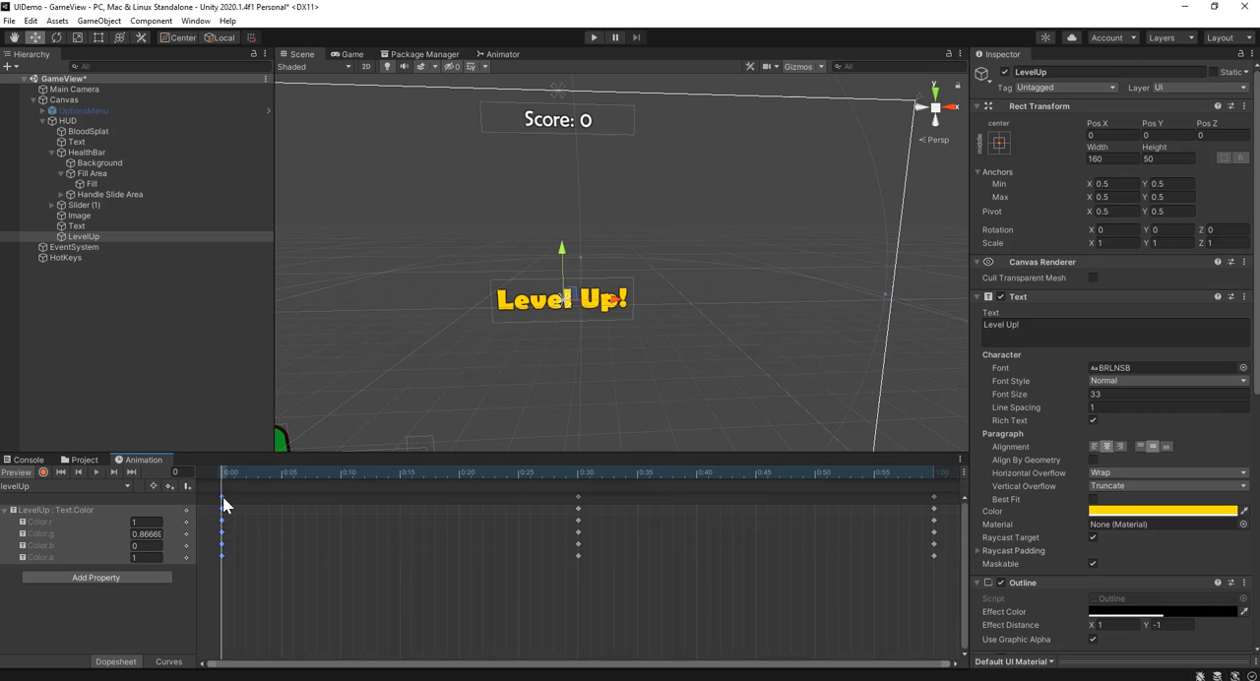
key(Delete)
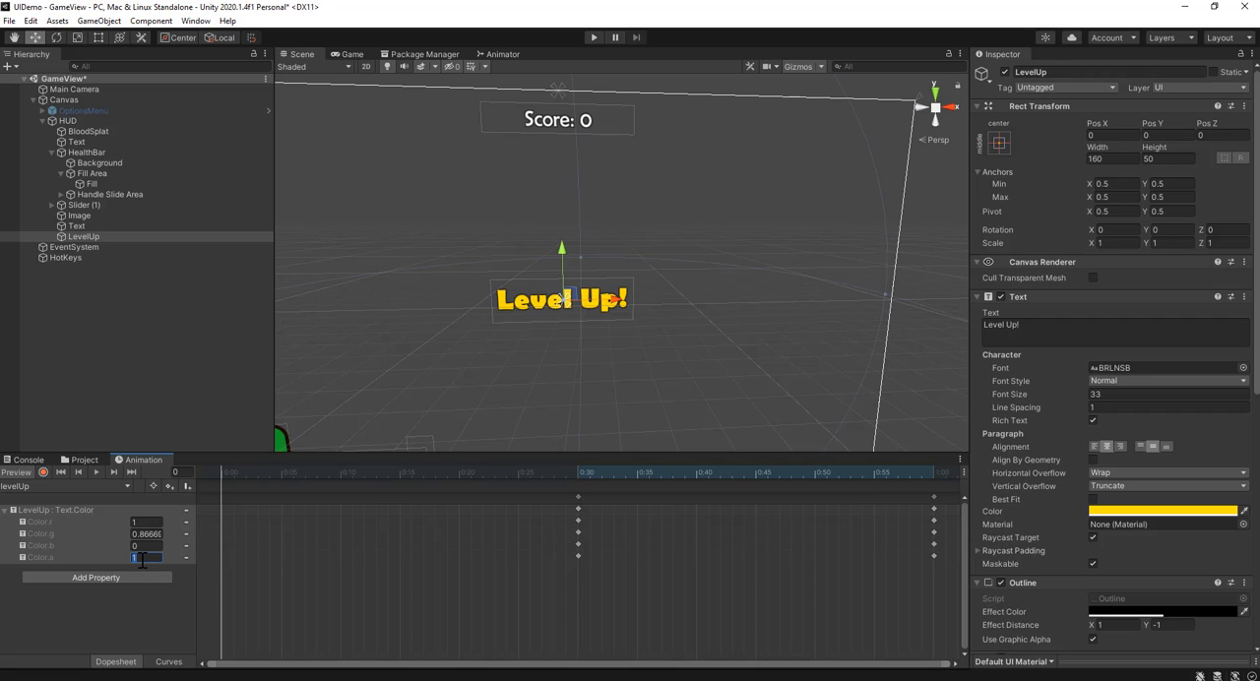
text(0)
drag(231, 470, 399, 484)
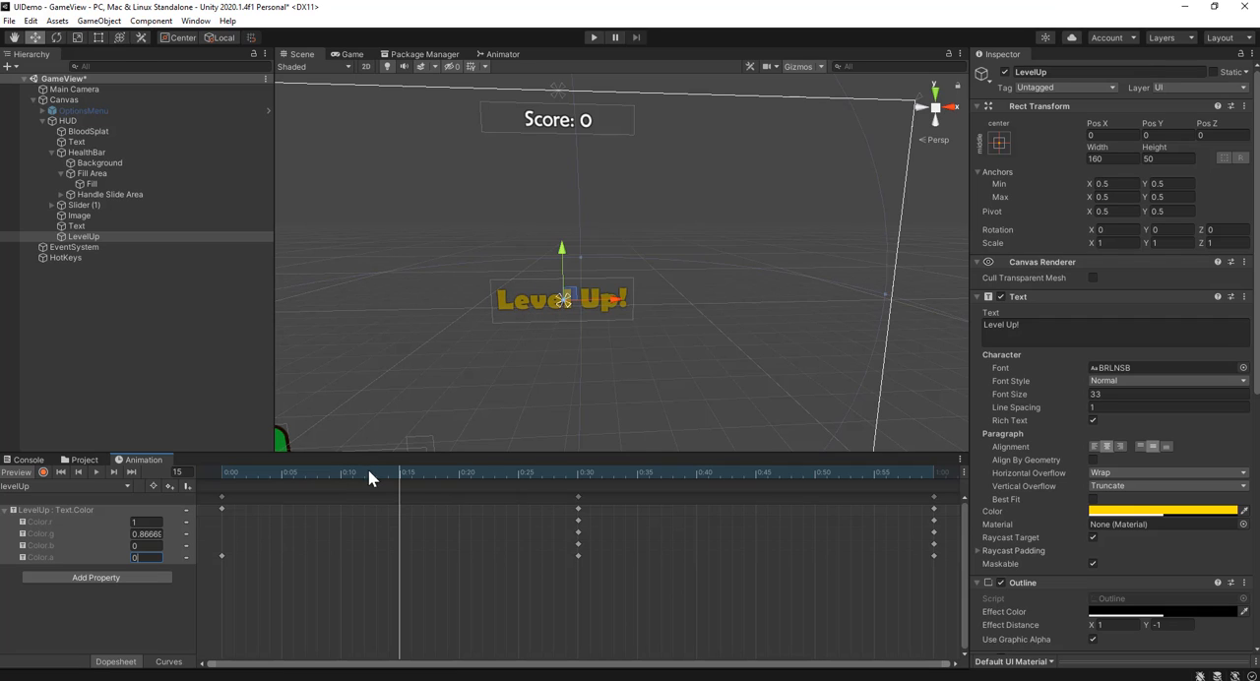
drag(368, 470, 522, 473)
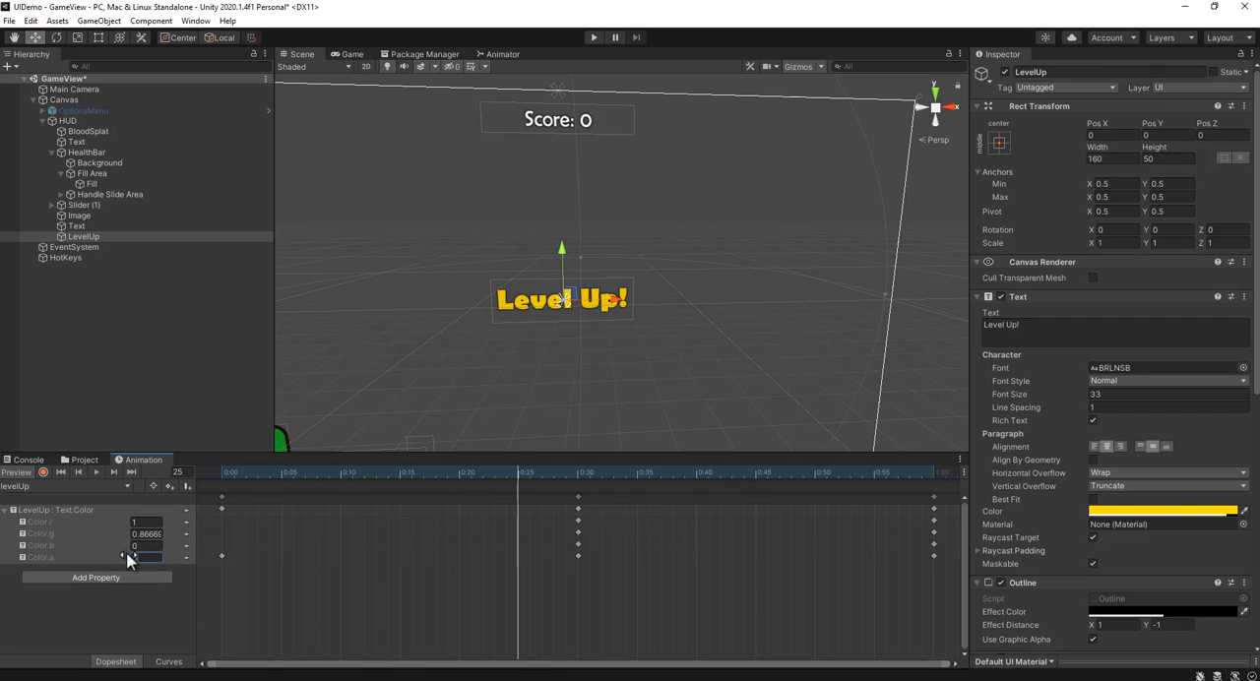
text(0)
Step: Delete the color keys at 1:00 and key Color.a at 0 on frame 60 so the text fades out
drag(589, 474, 915, 489)
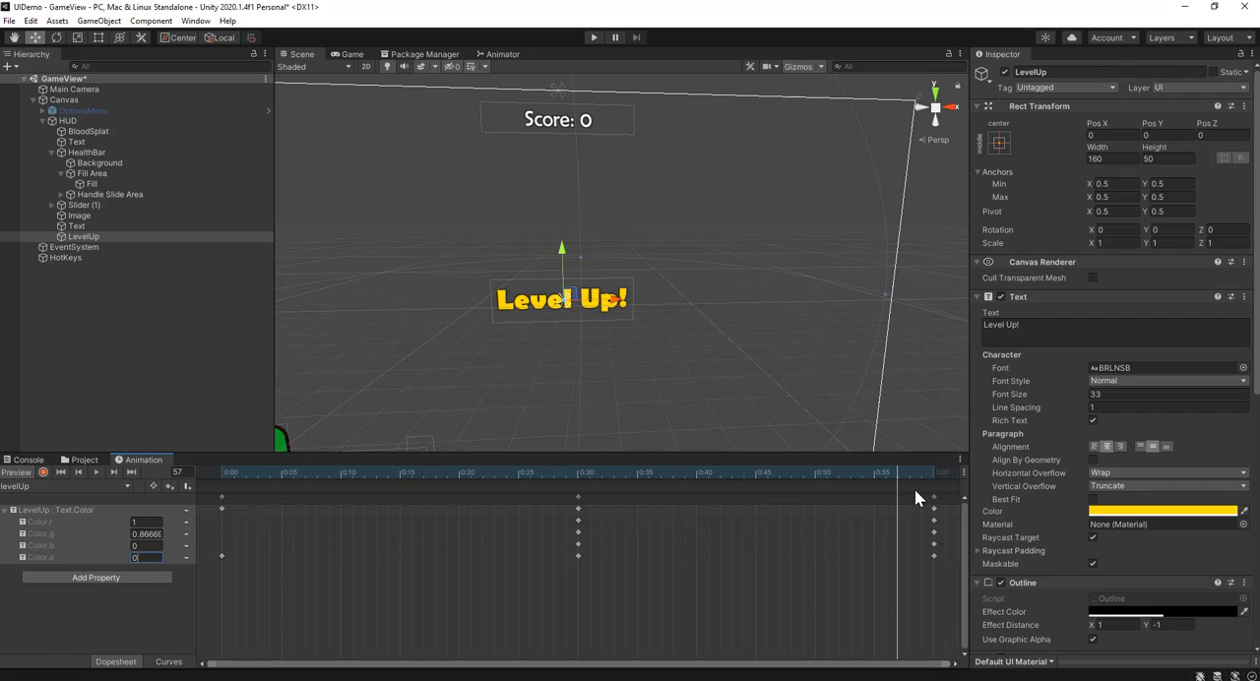
click(933, 496)
key(Delete)
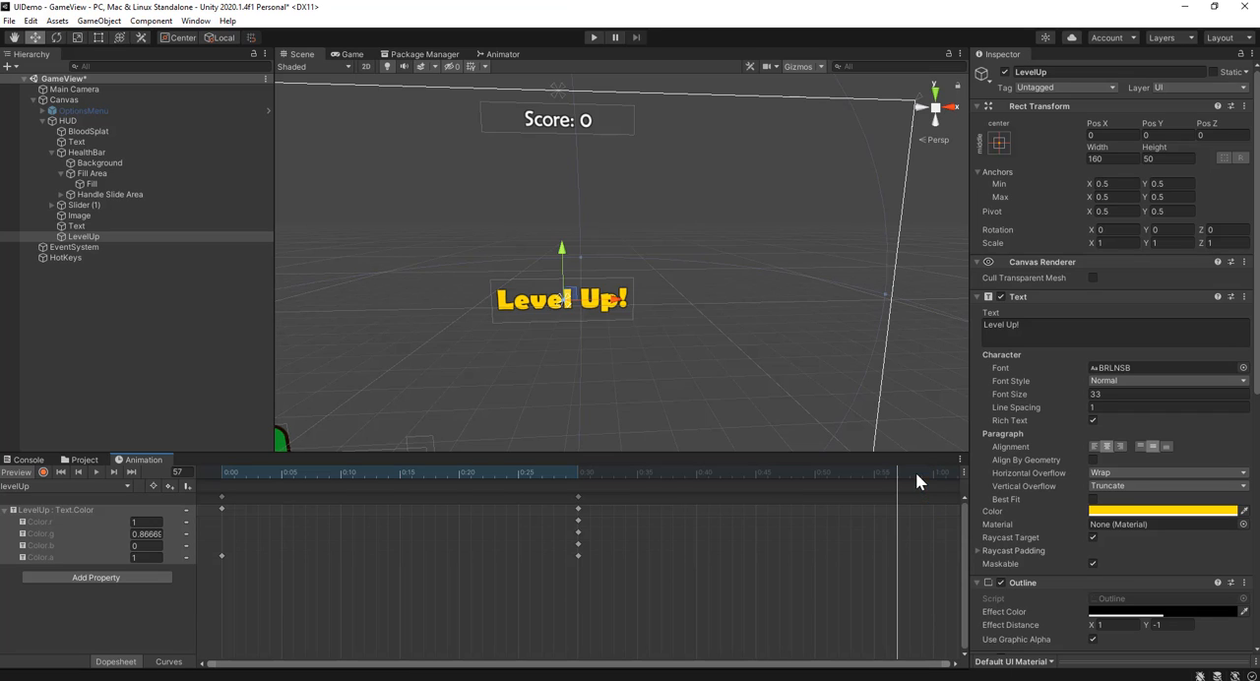
click(922, 473)
drag(923, 473, 932, 475)
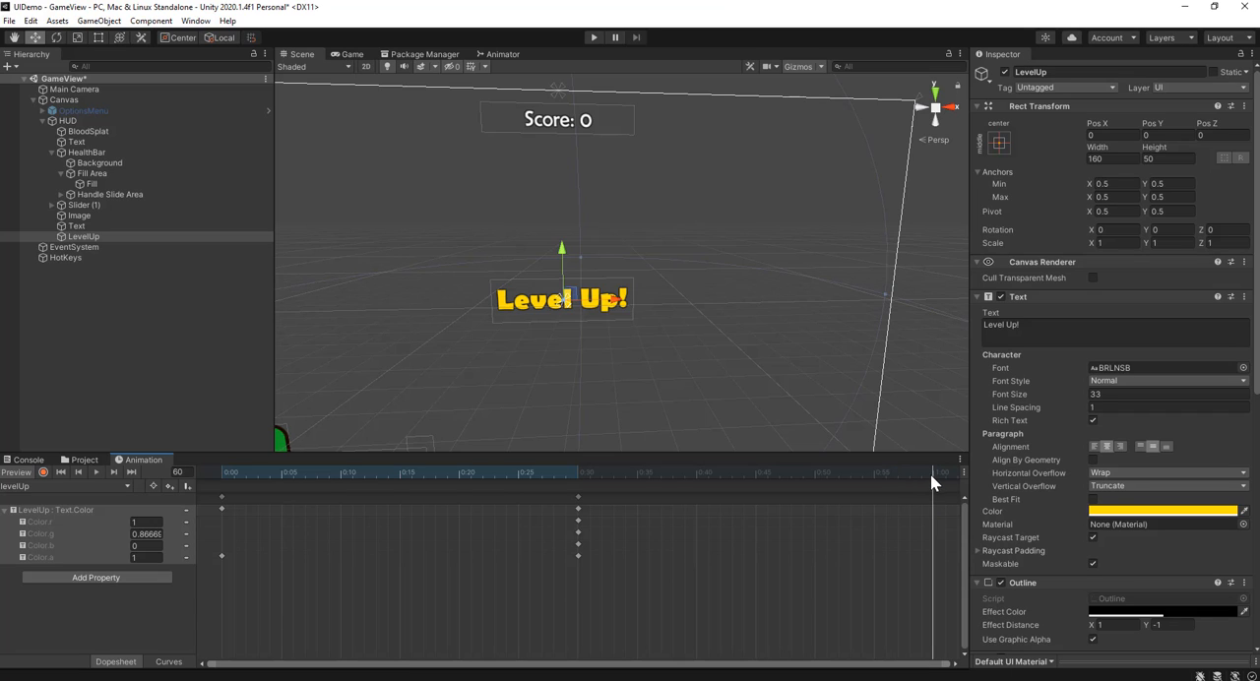
click(147, 558)
text(0)
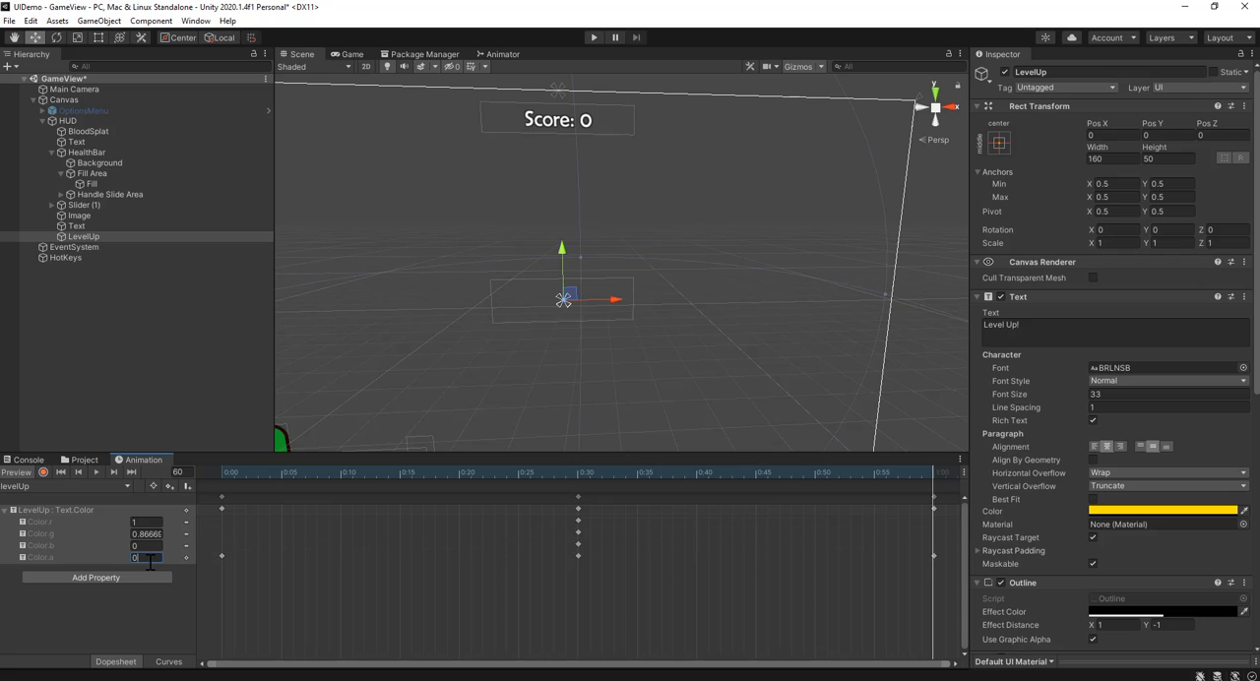
Step: Scrub the levelUp animation back to frame 0 and check the LevelUp object's text color settings
click(419, 630)
drag(519, 477, 207, 492)
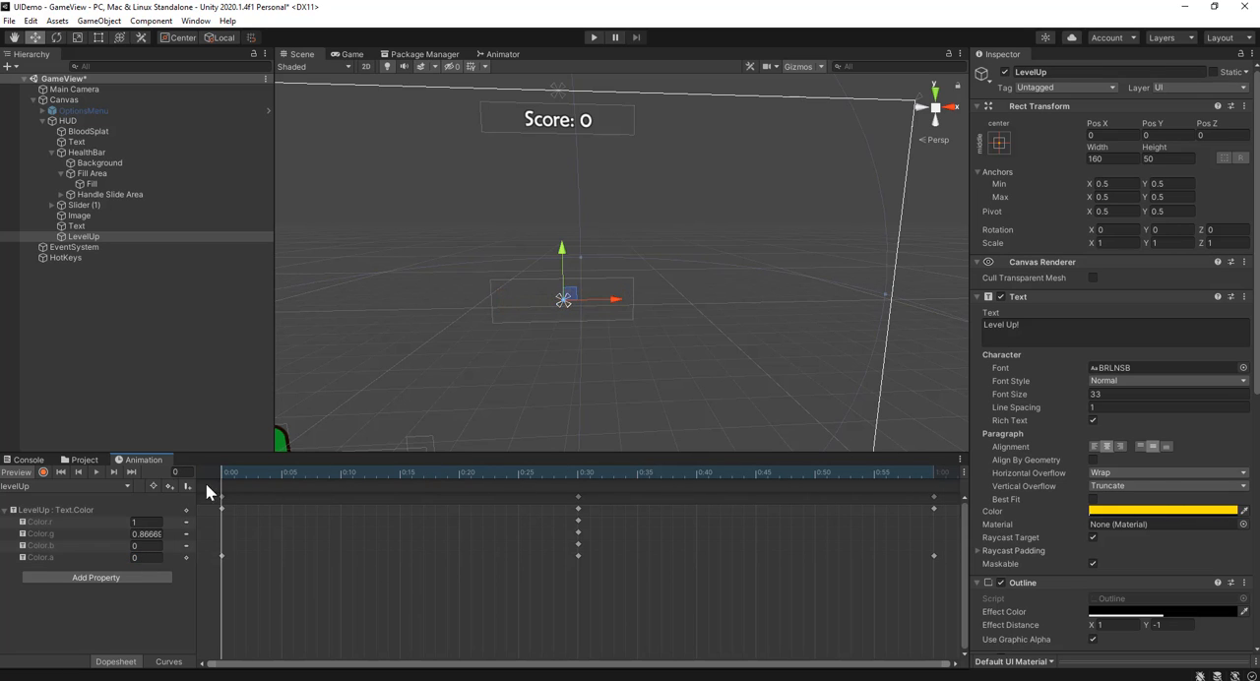
click(157, 393)
click(78, 460)
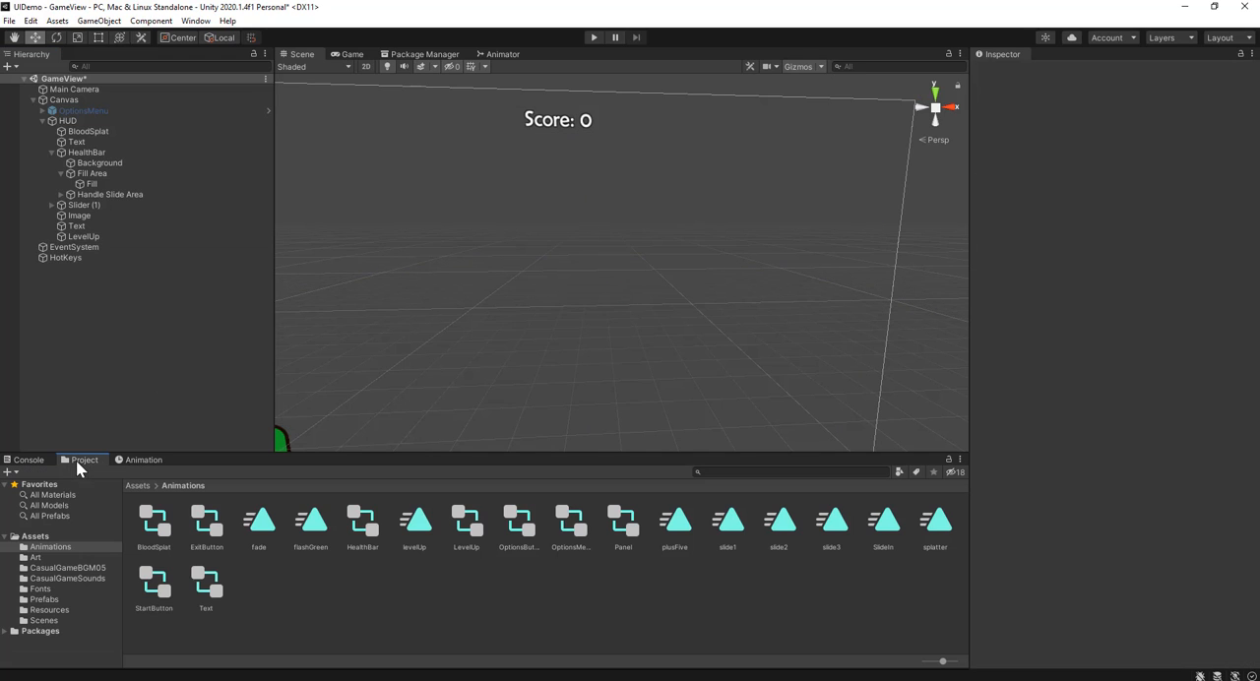
click(85, 237)
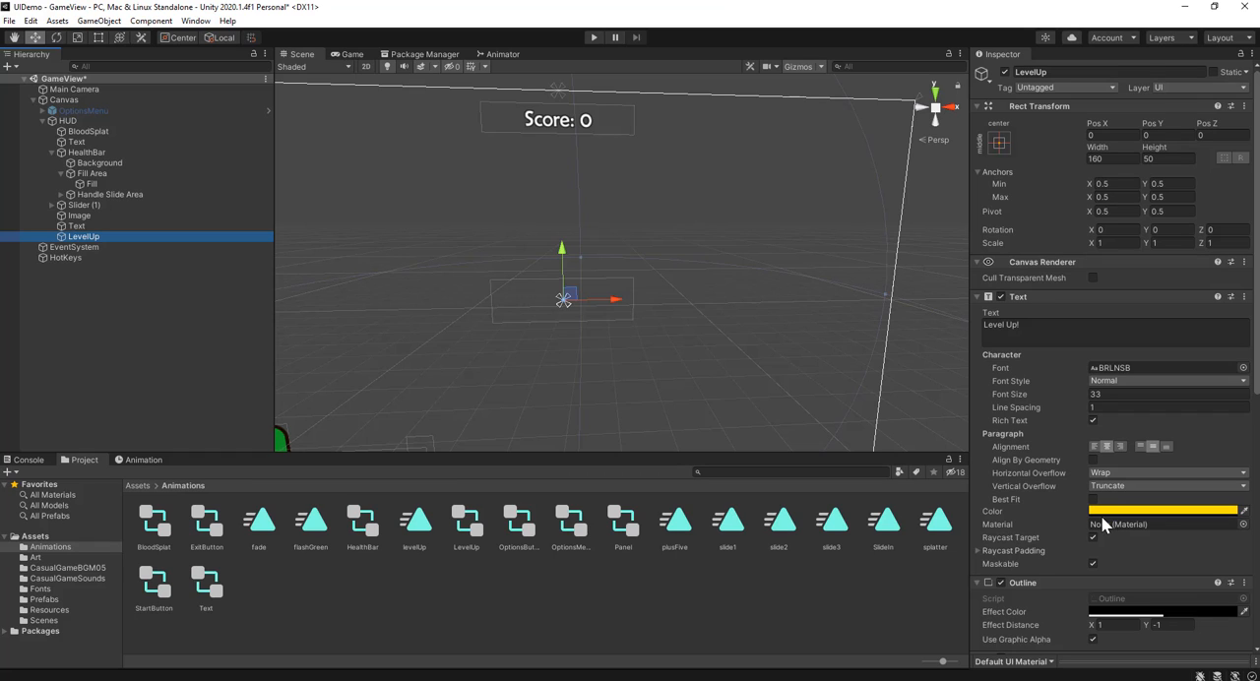
click(228, 373)
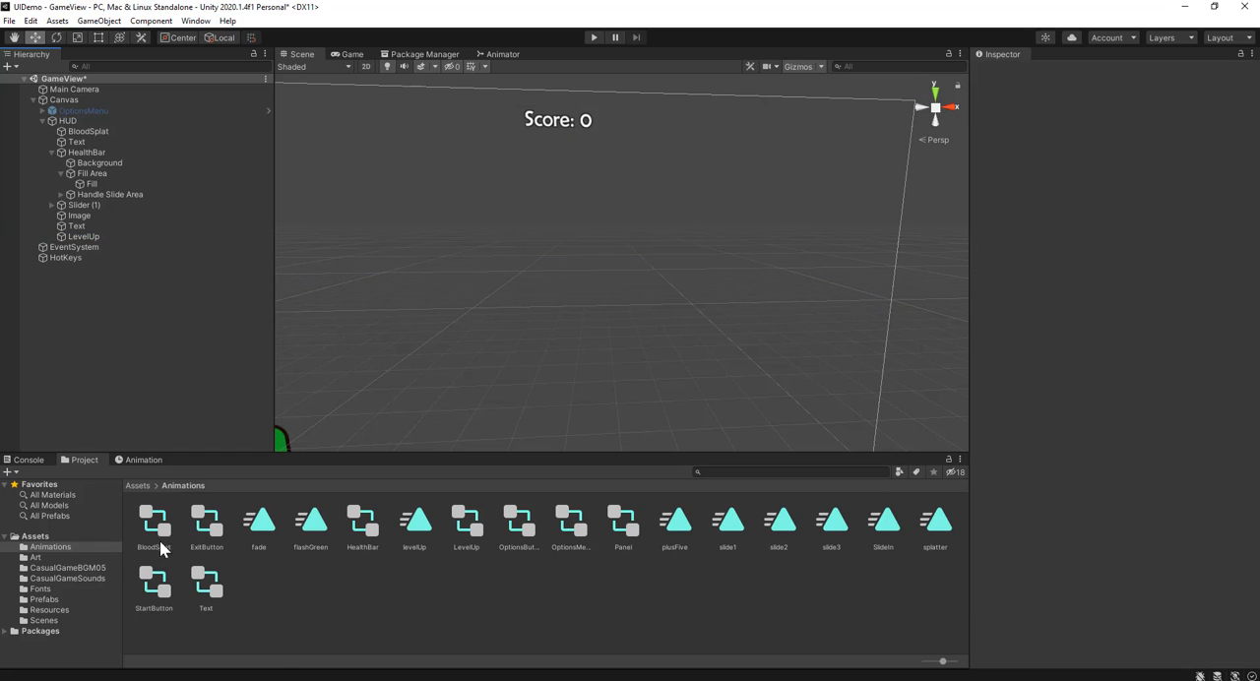
Step: Switch to Visual Studio and declare public GameObject levelText; below scoreDisplay in hotkeys.cs
key(alt+Tab)
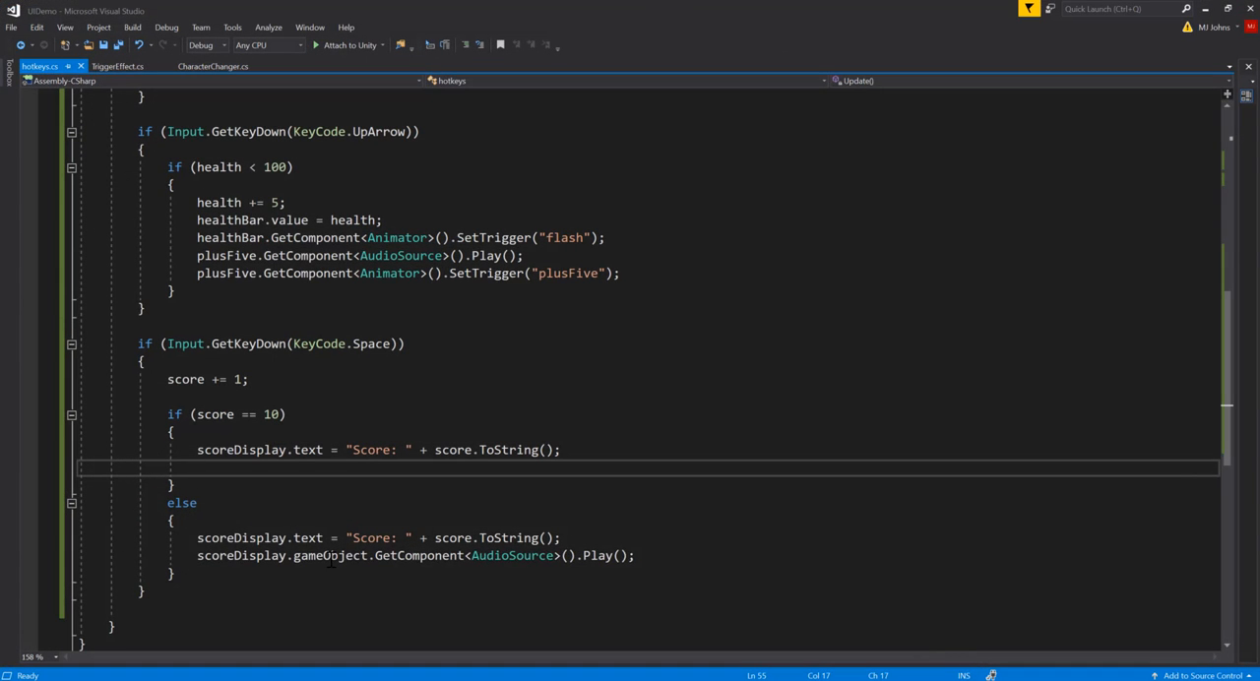
scroll(280, 457, up, 11)
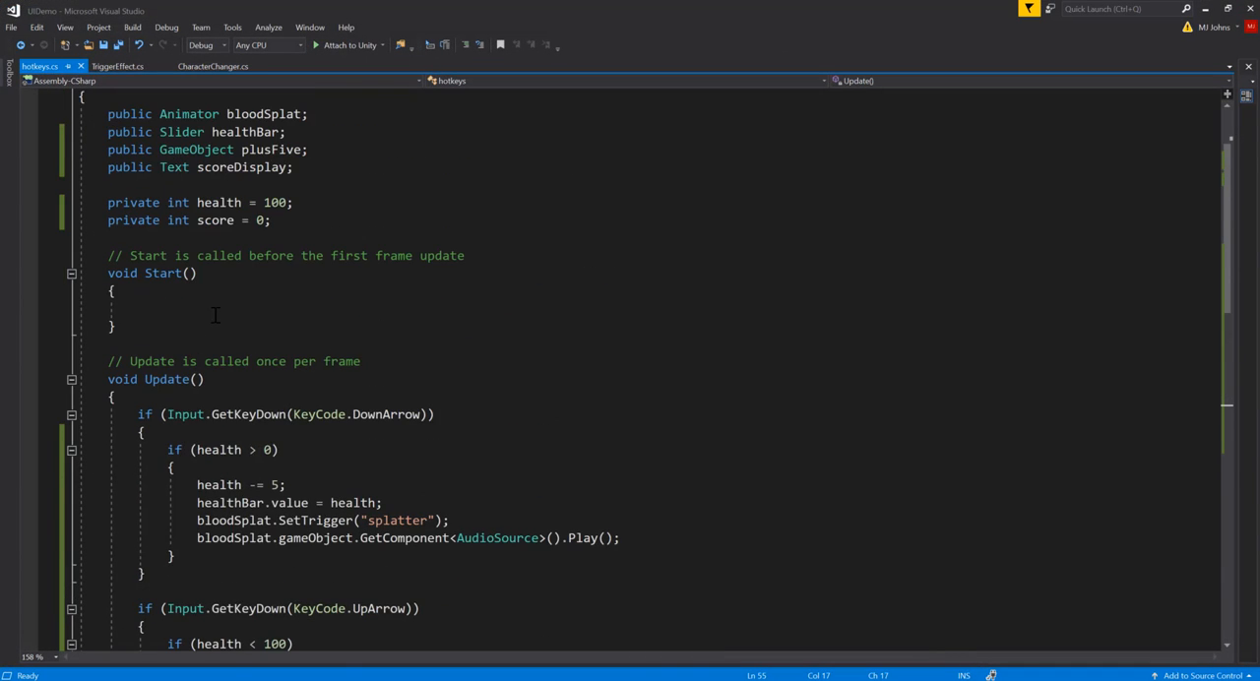
click(315, 275)
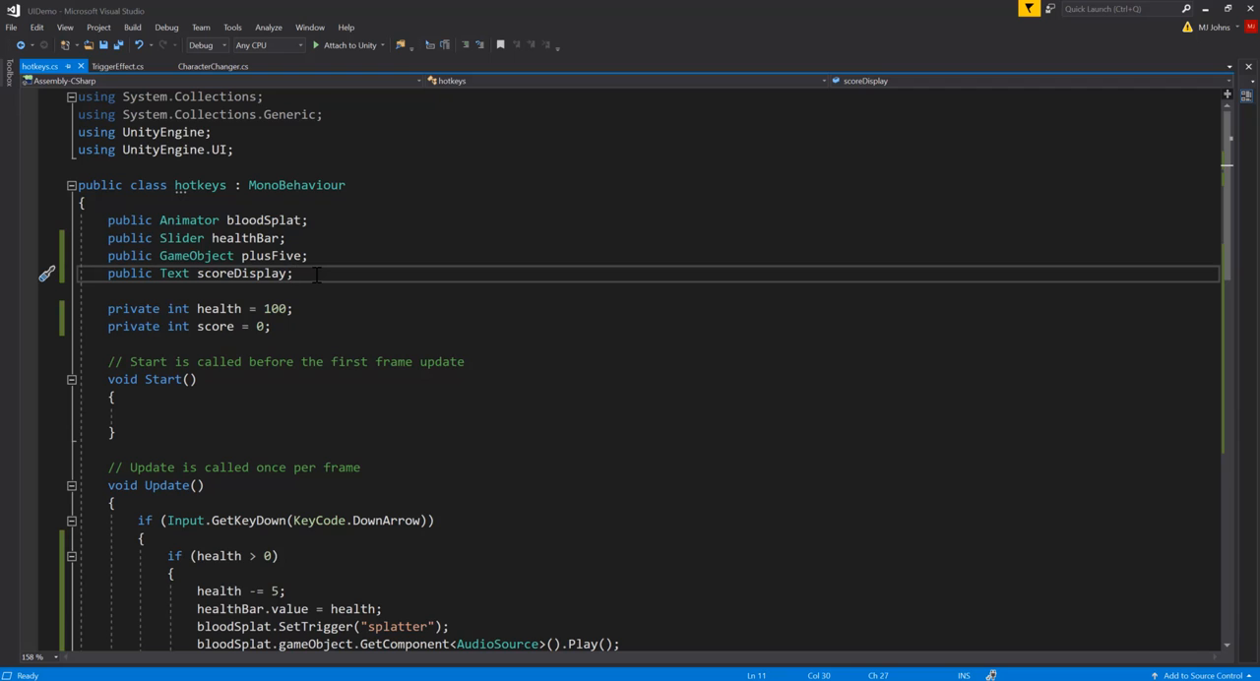
key(Return)
text(public )
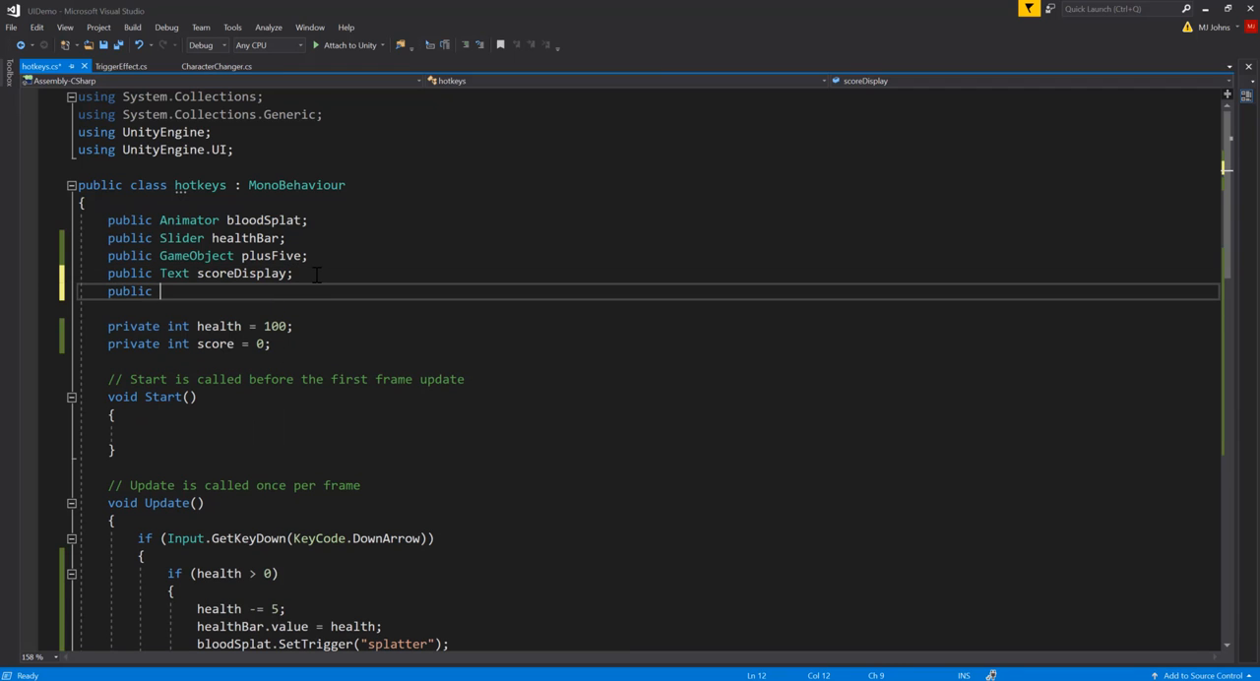
text(Gam)
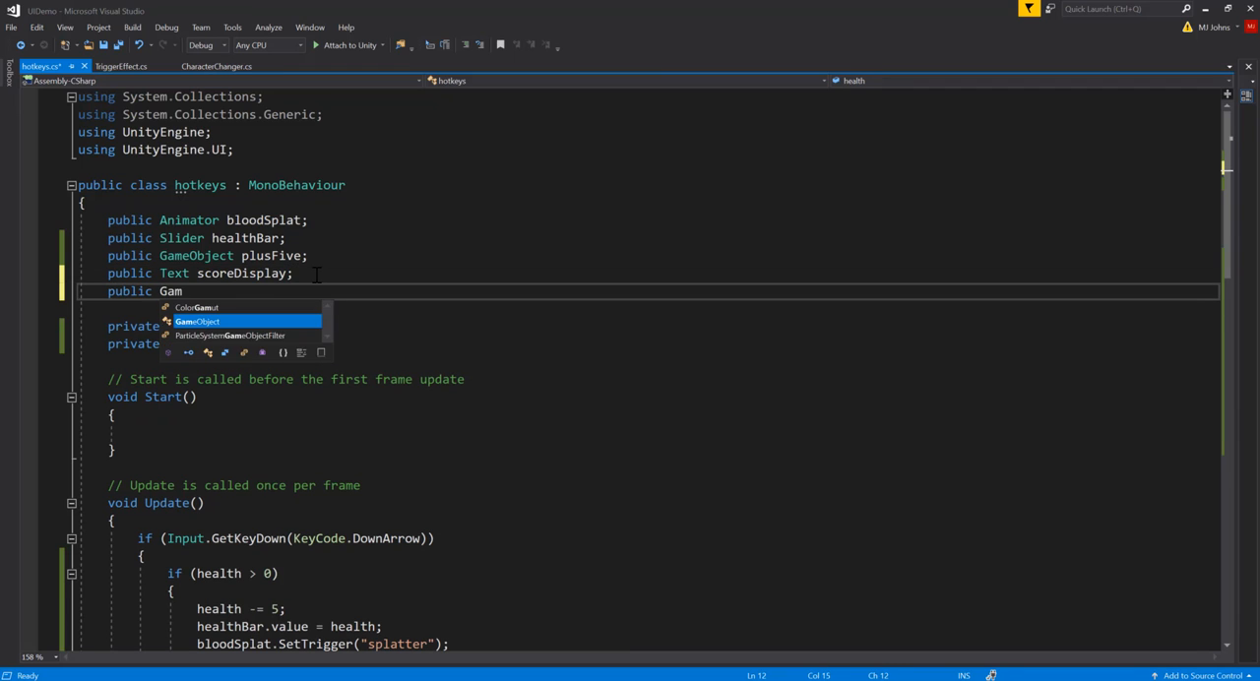
key(Tab)
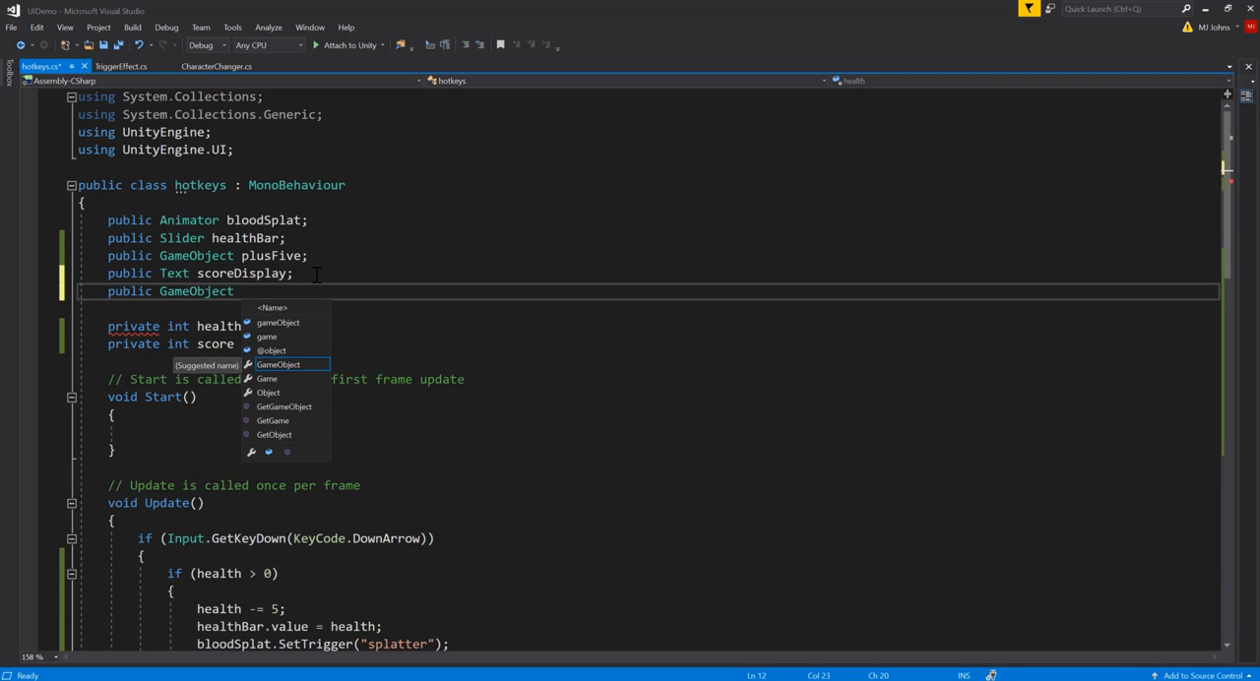
text(levelTex)
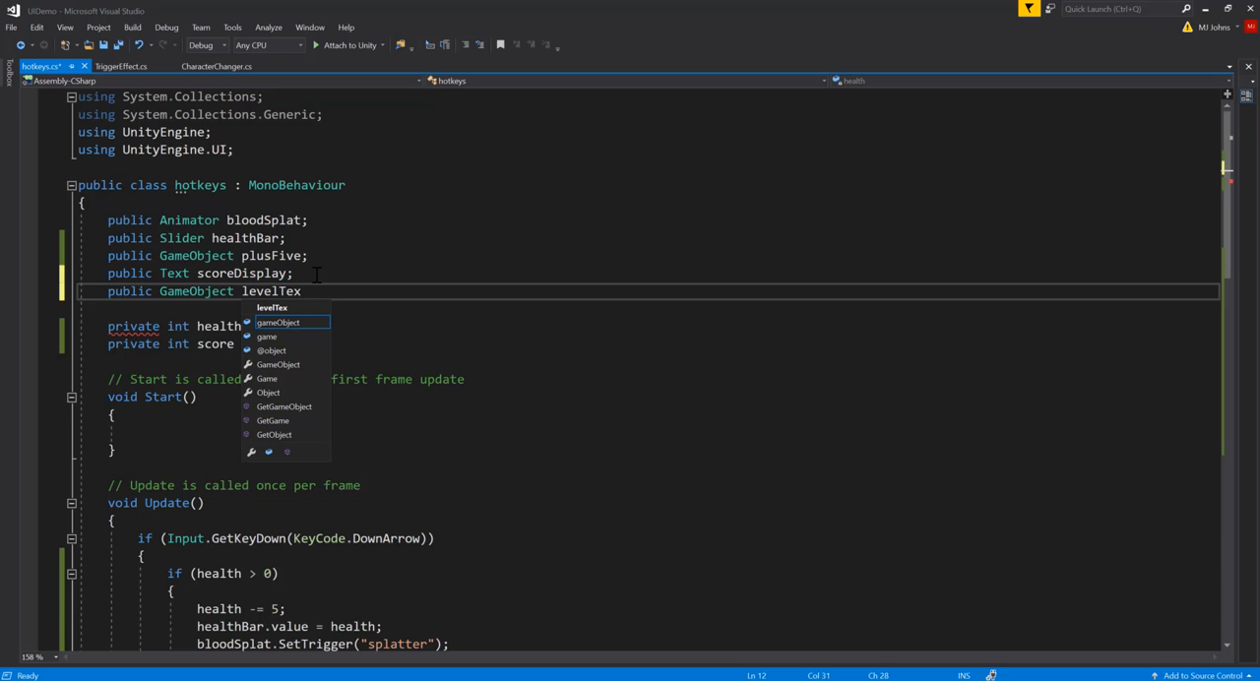
text(t;)
scroll(360, 362, down, 7)
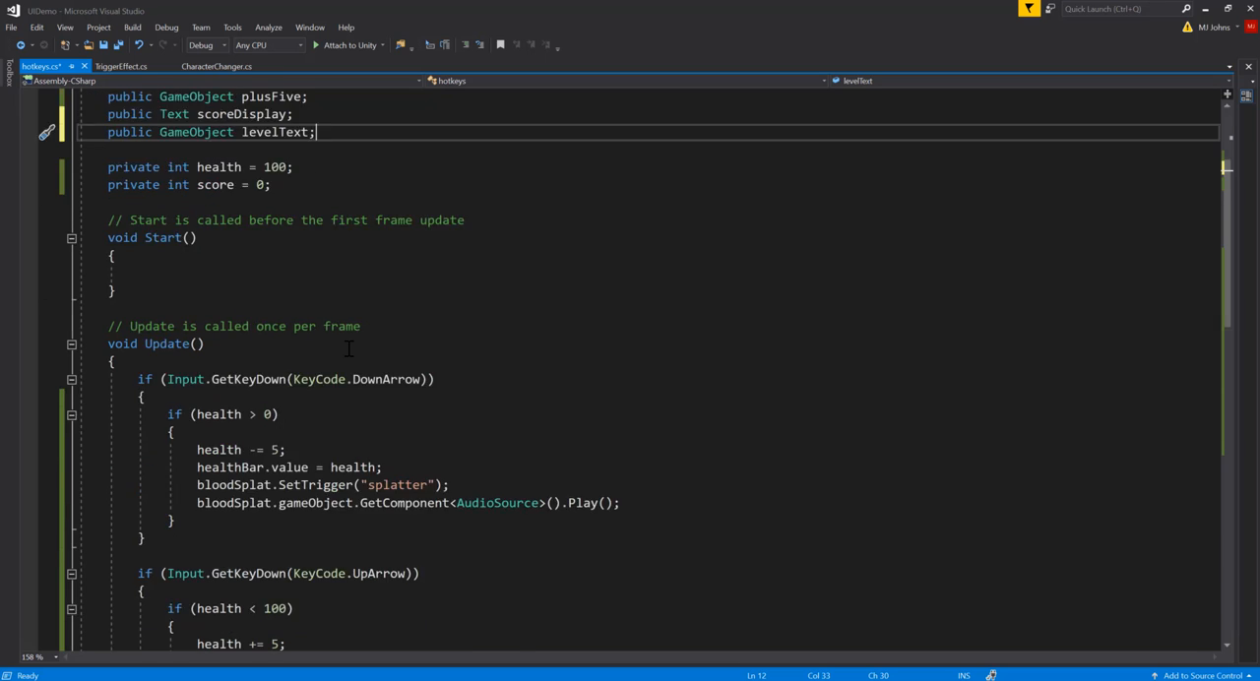
Step: Add levelText.GetComponent<AudioSource>().Play(); below the scoreDisplay line inside the if (score == 10) block
scroll(360, 361, down, 6)
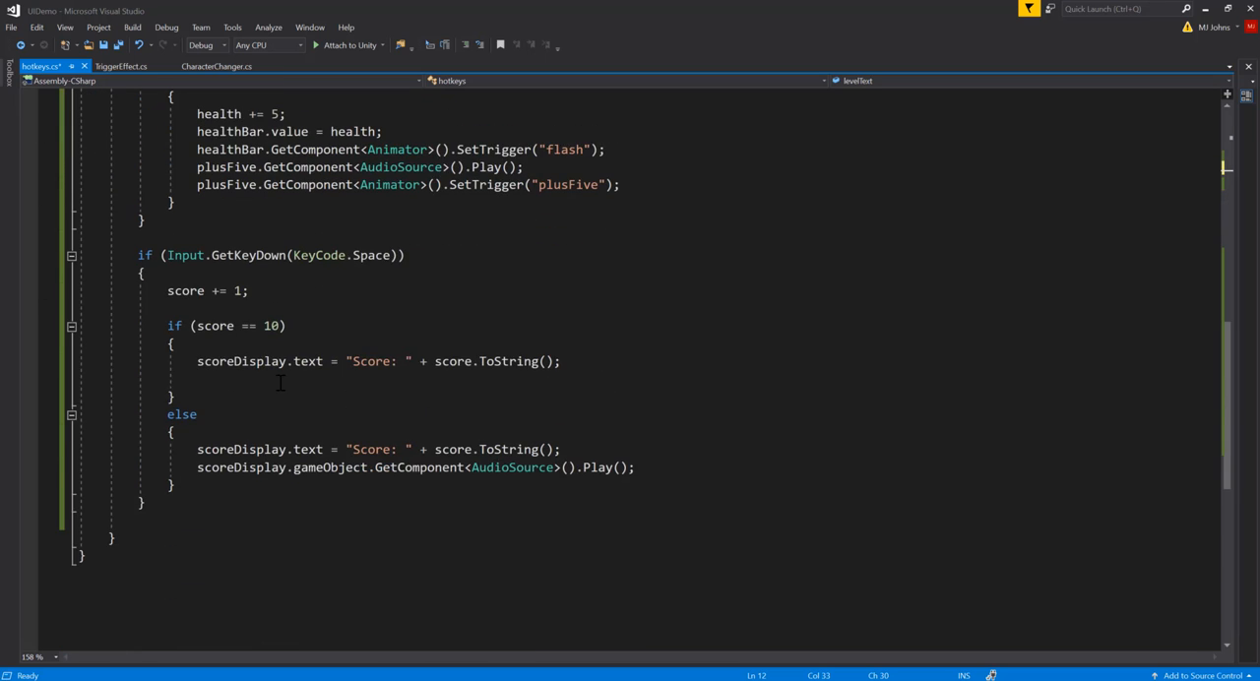
click(482, 378)
text(l)
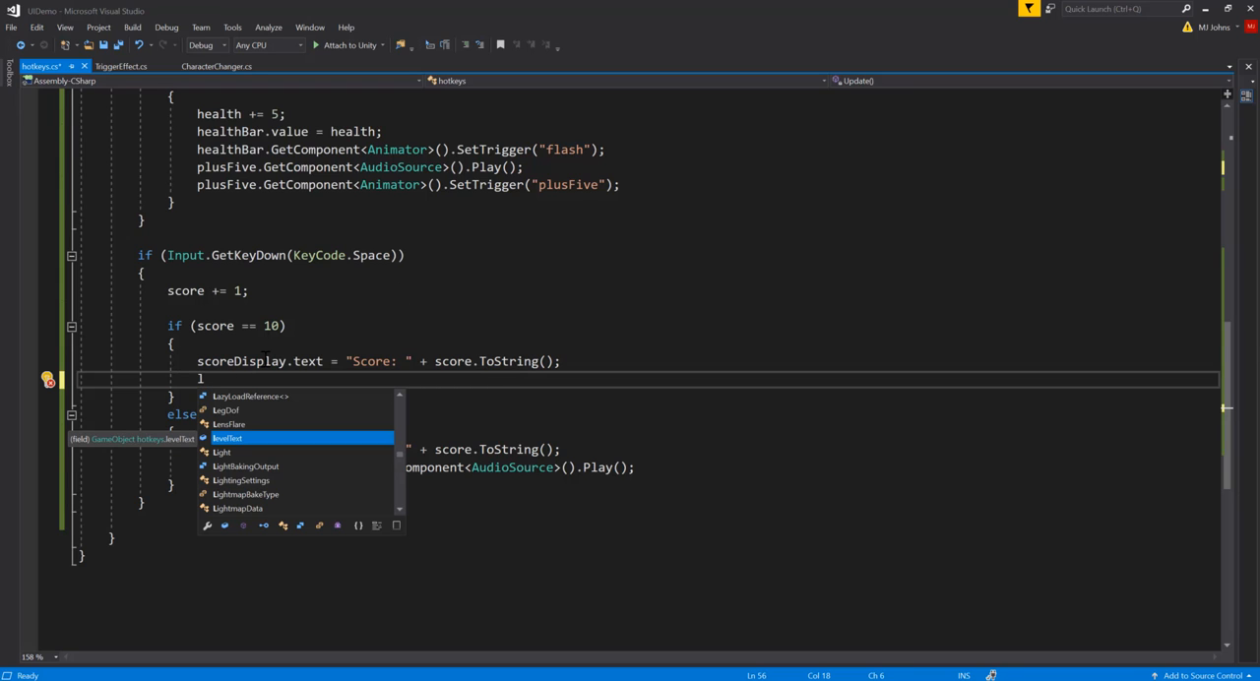
text(eve)
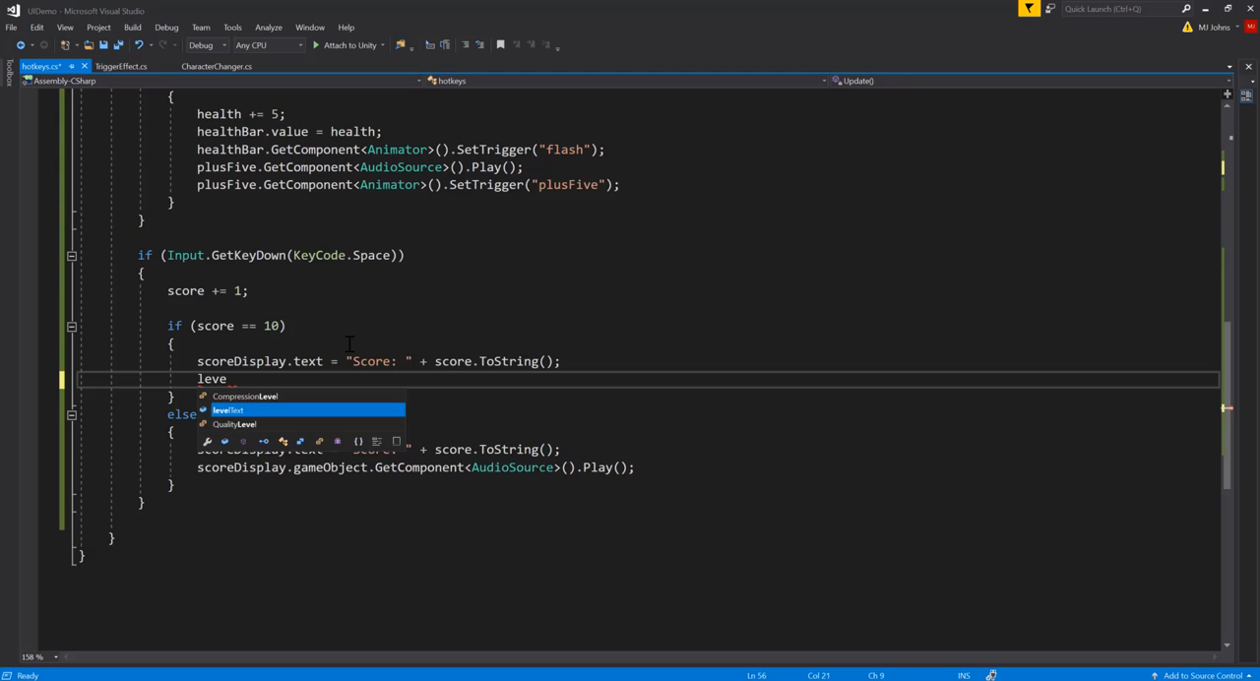
text(lText.)
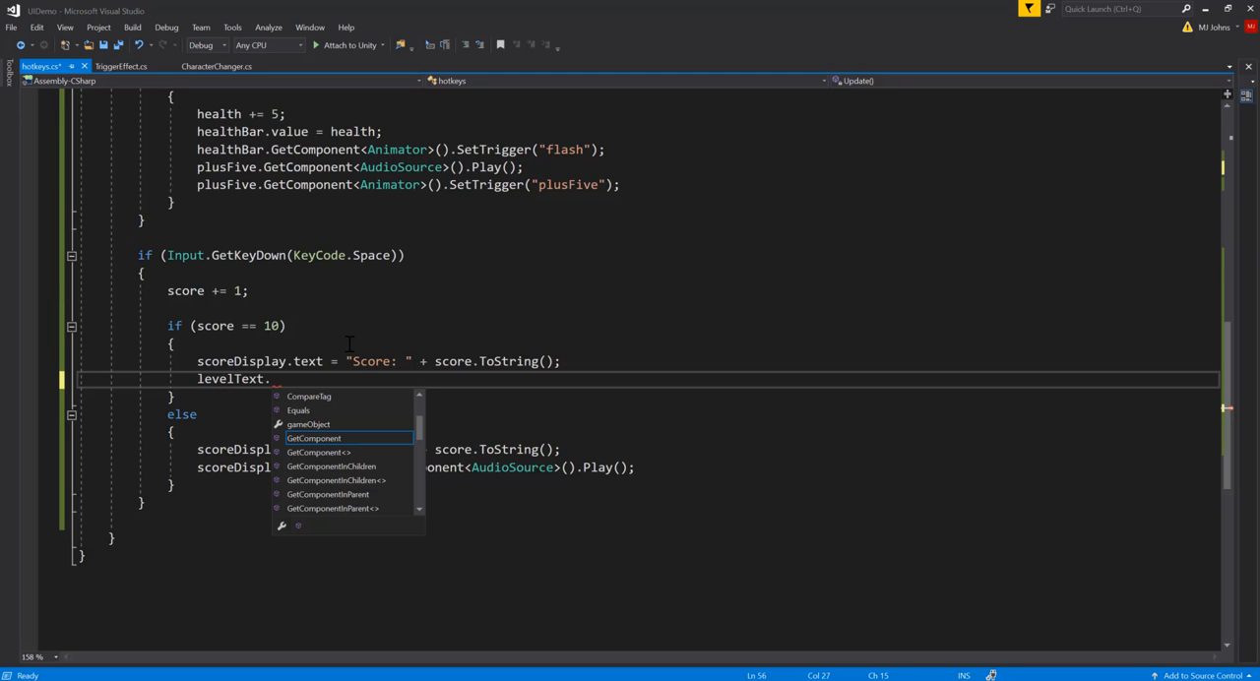
text(GetComponent)
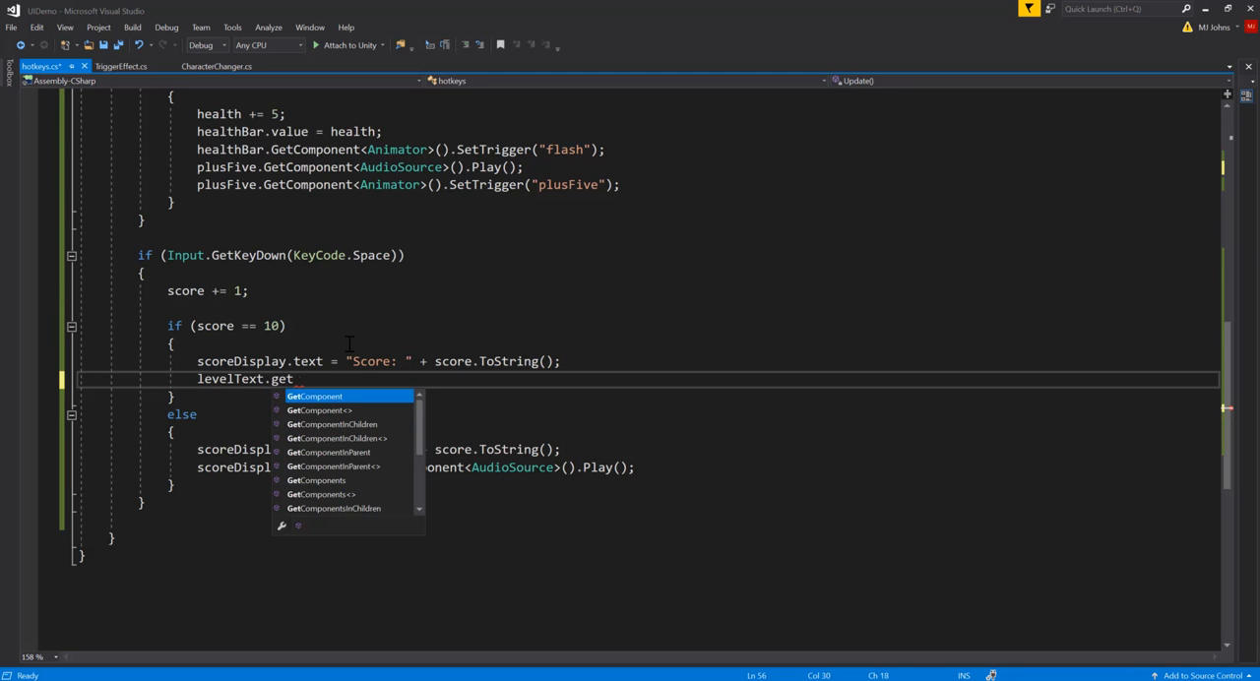
text(<AudioSource>)
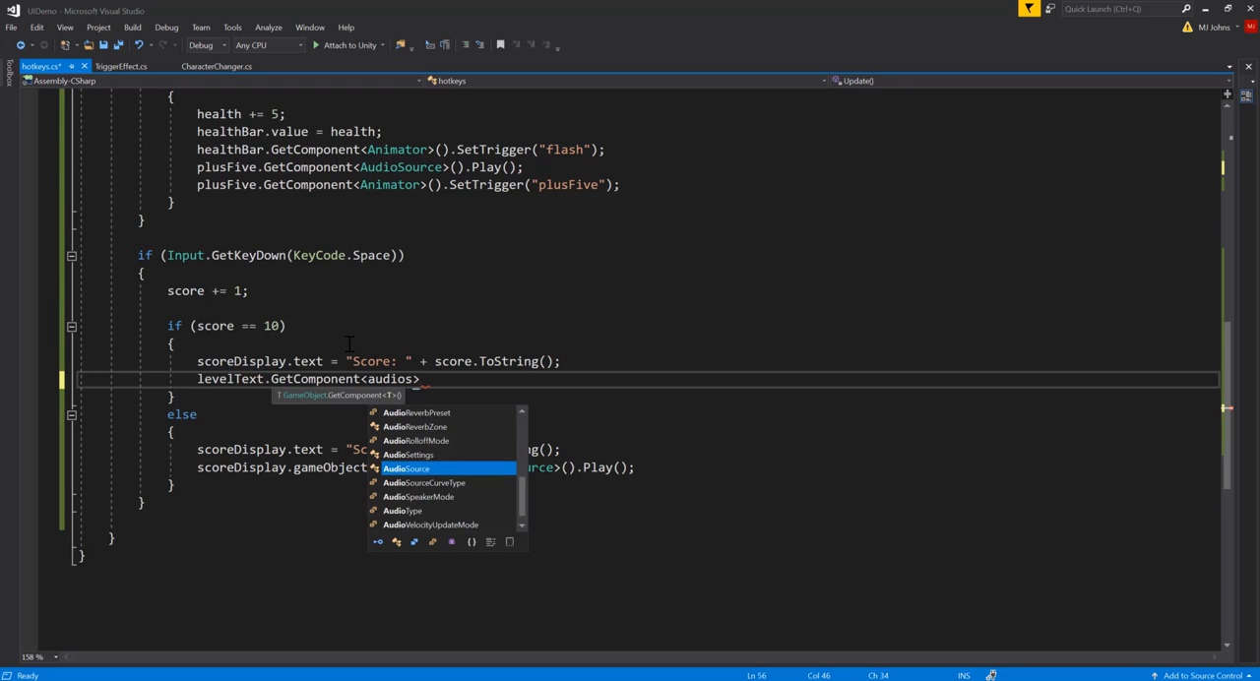
text(())
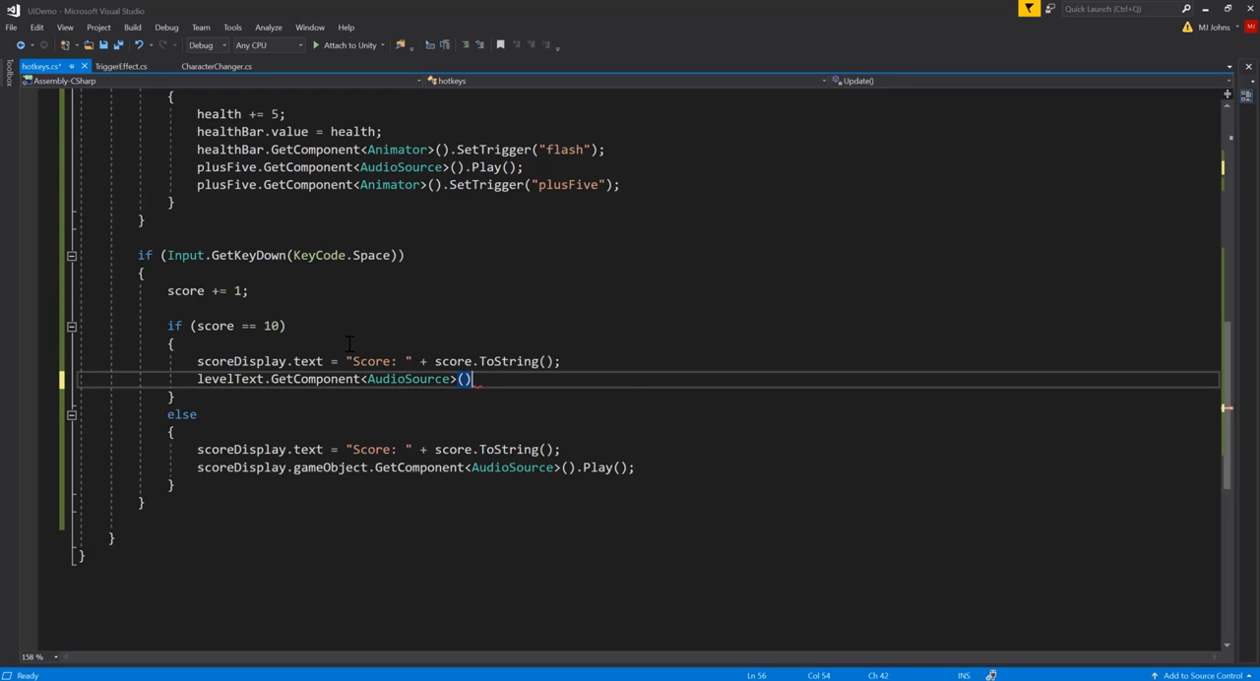
text(.Play();)
Step: Add levelText.GetComponent<Animator>().SetTrigger("levelUp"); as the last line of the score == 10 block and save hotkeys.cs
key(Return)
text(leve)
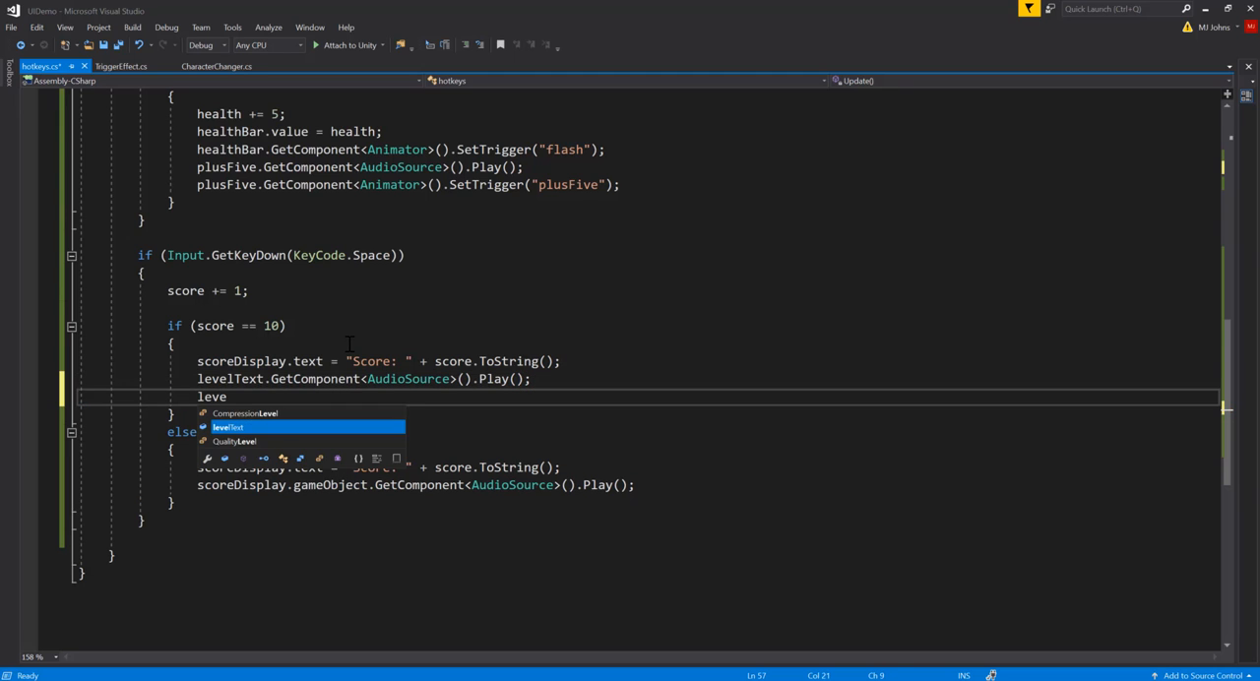
text(lText.Ge)
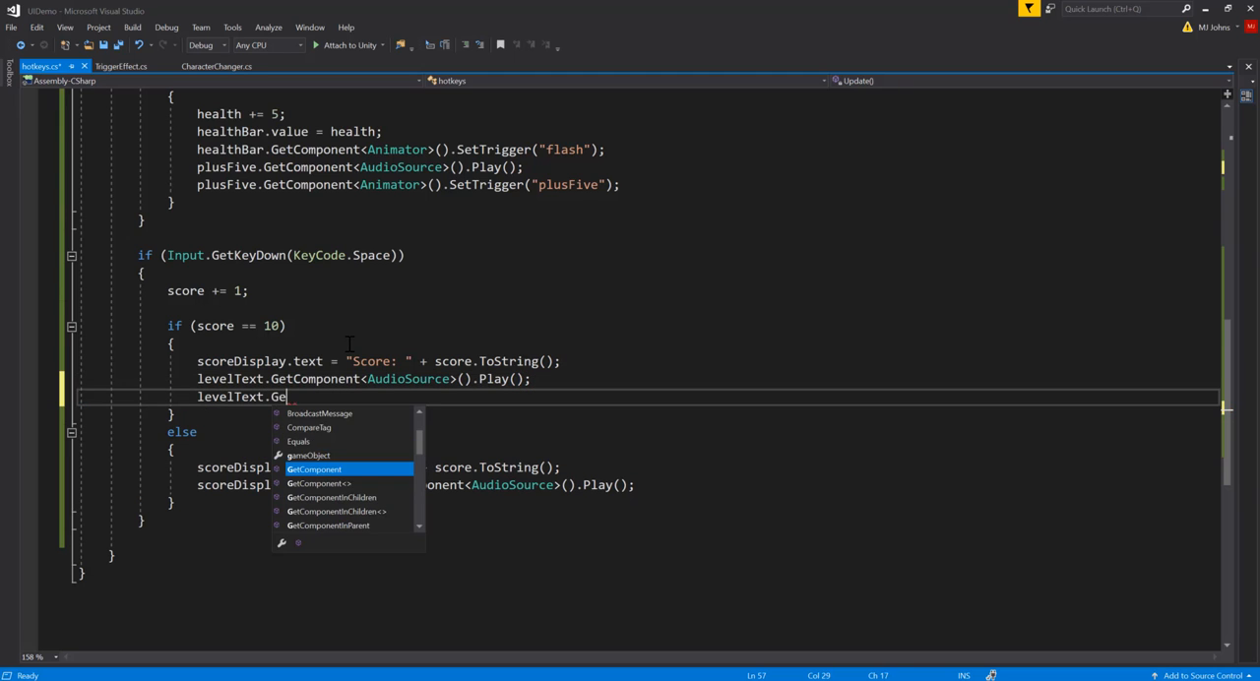
text(tComponent<Anim)
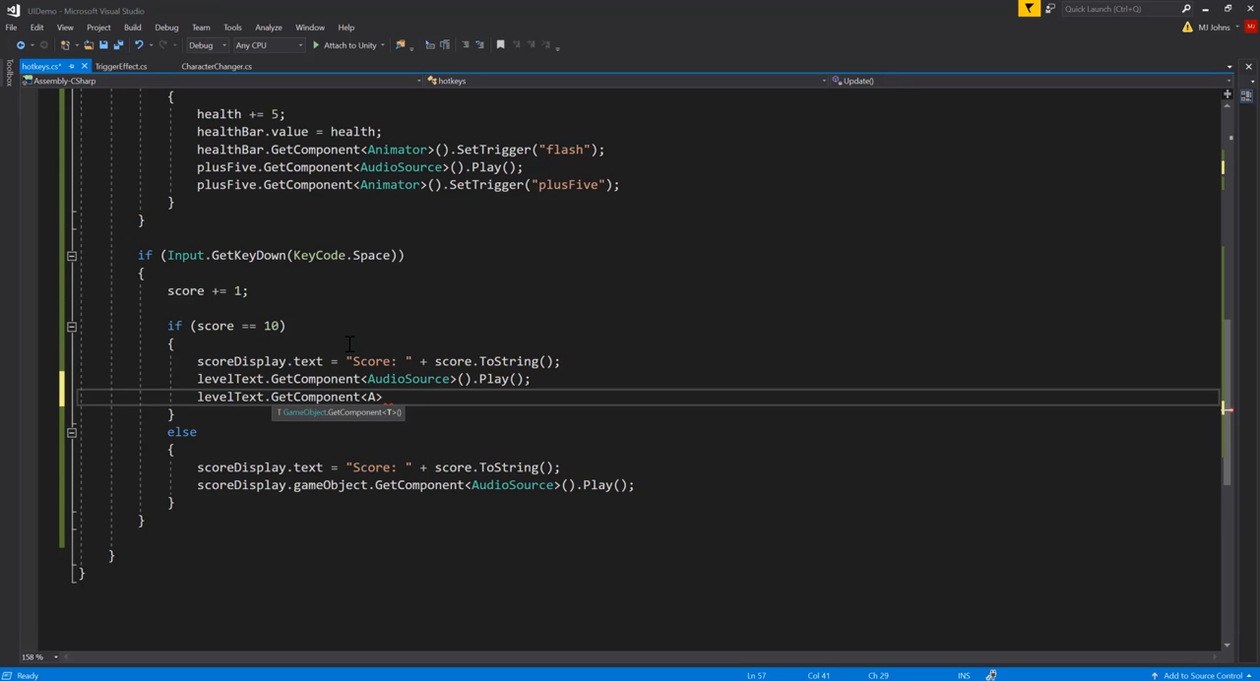
key(Tab)
key(BackSpace)
key(BackSpace)
key(BackSpace)
text(or>())
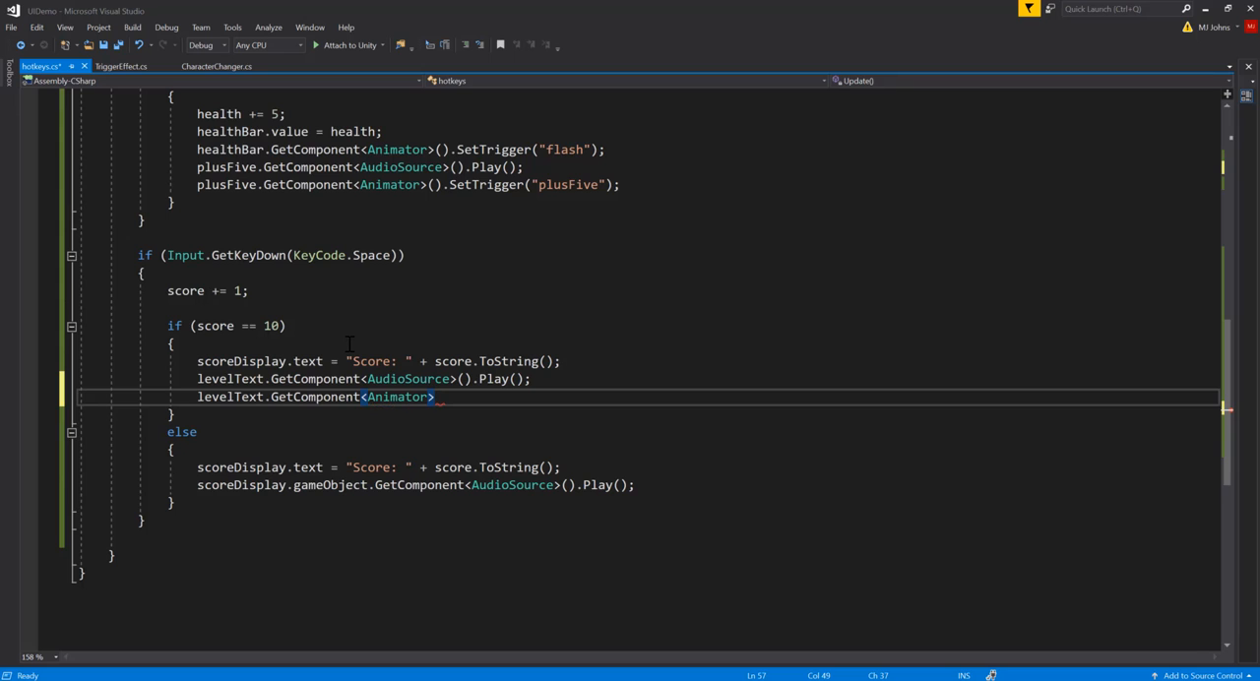
text(.se)
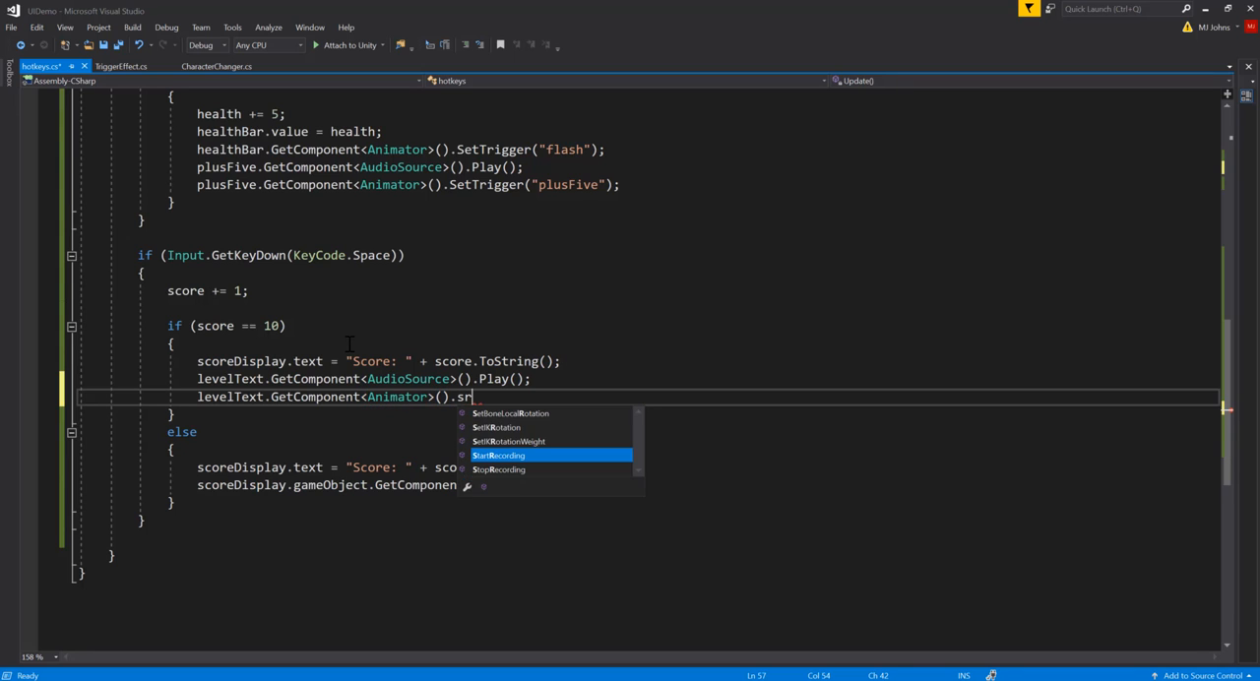
text(tt)
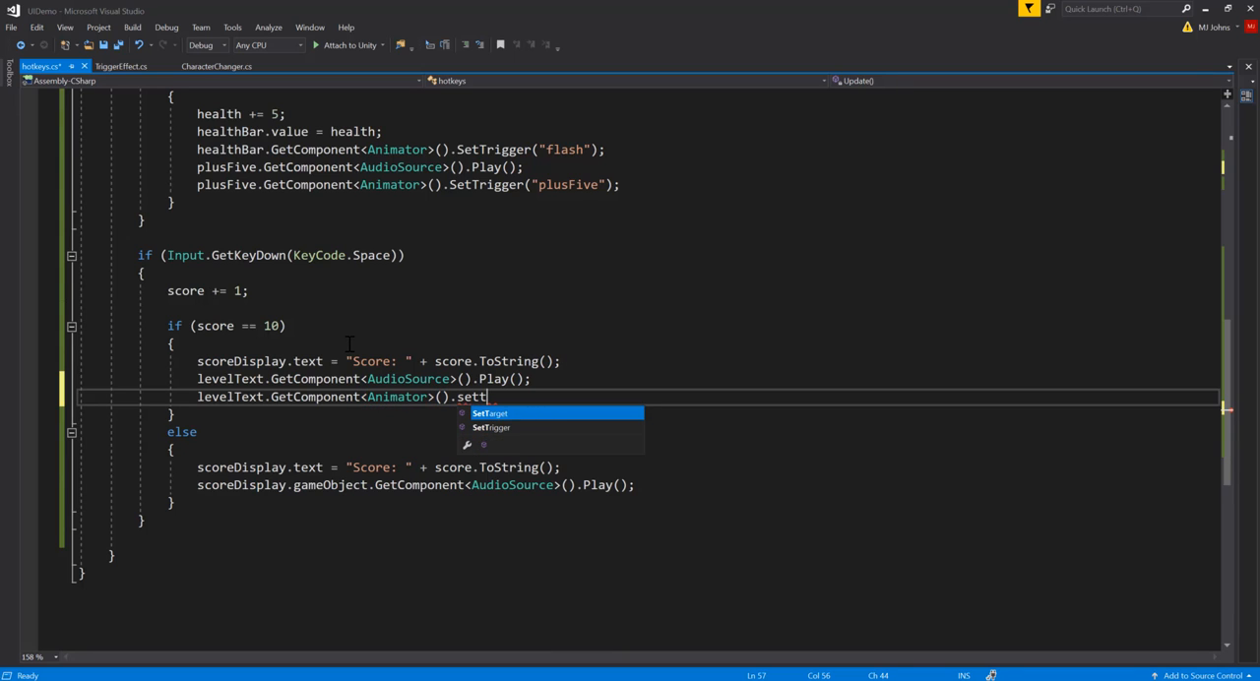
key(Down)
key(Tab)
text((")
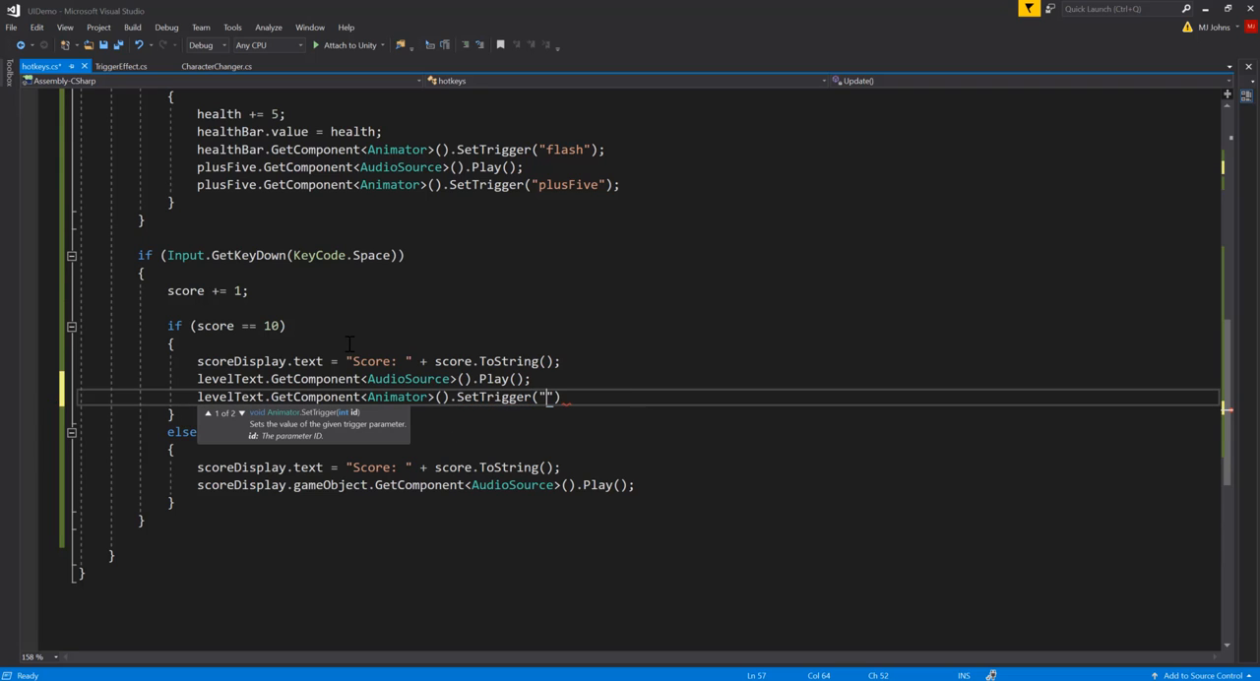
text(levelUp");)
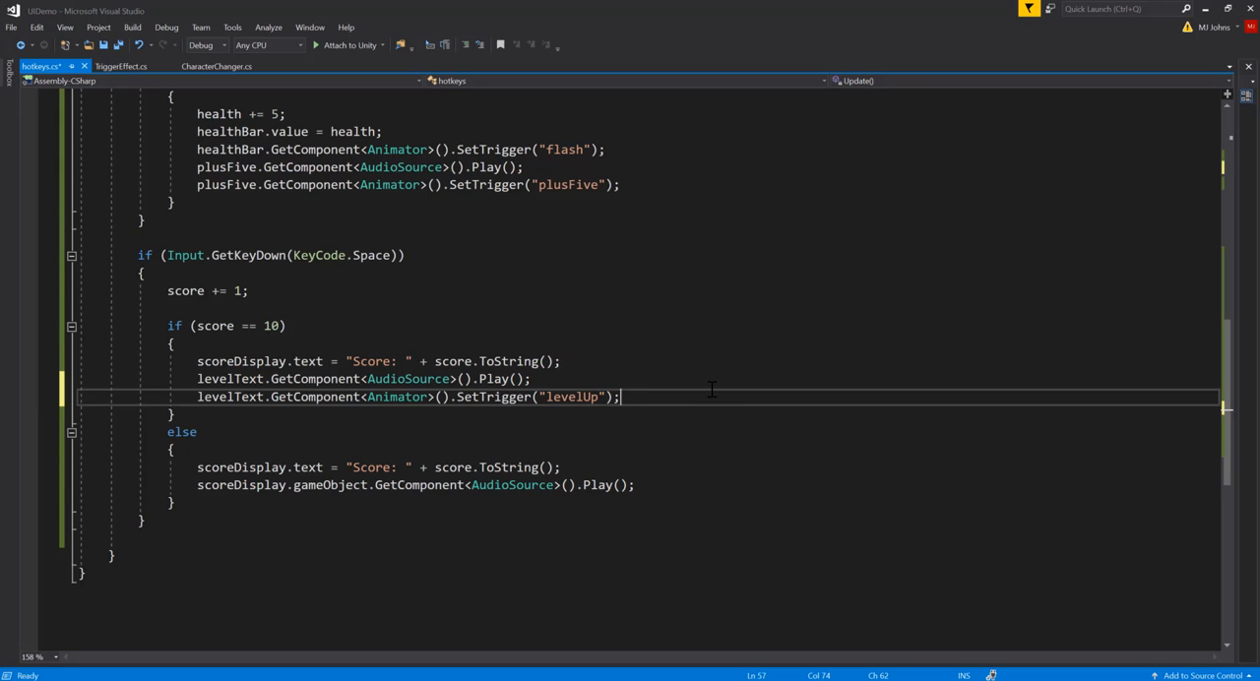
key(ctrl+s)
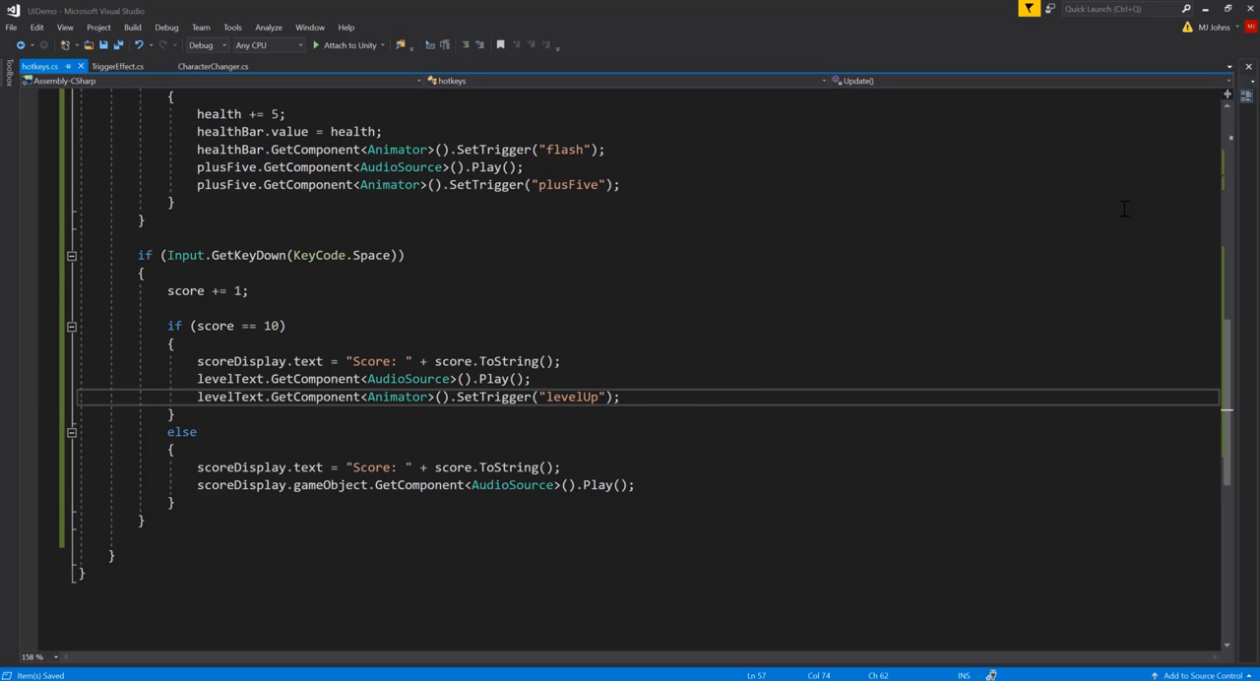
Step: Switch to Unity and run the scene briefly to check the Level Up! text at startup
click(1207, 10)
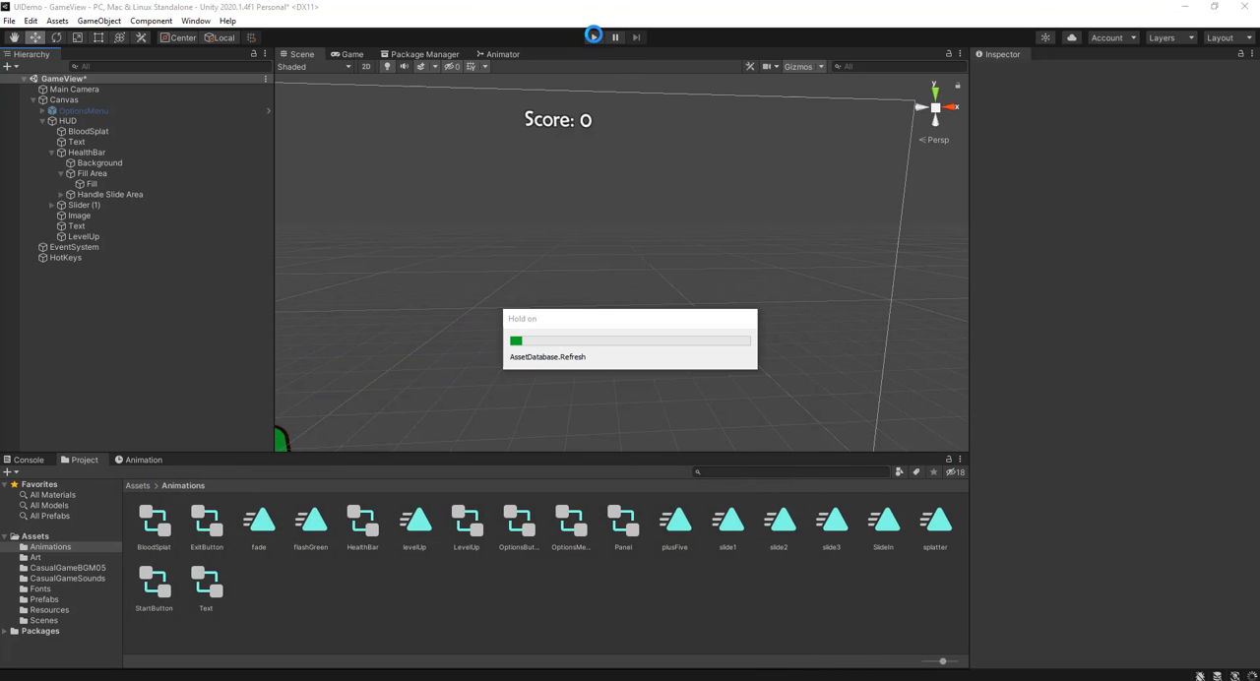
click(593, 39)
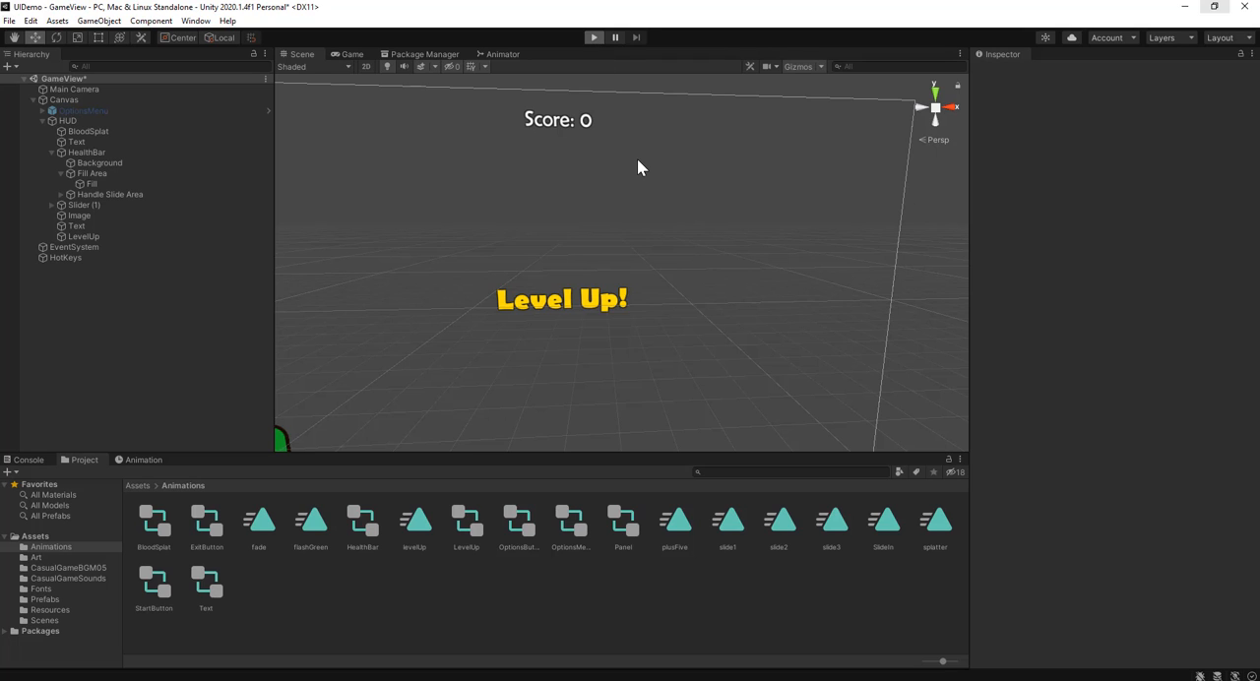
click(593, 39)
Step: Set the alpha of the LevelUp object's text color to 0
click(136, 238)
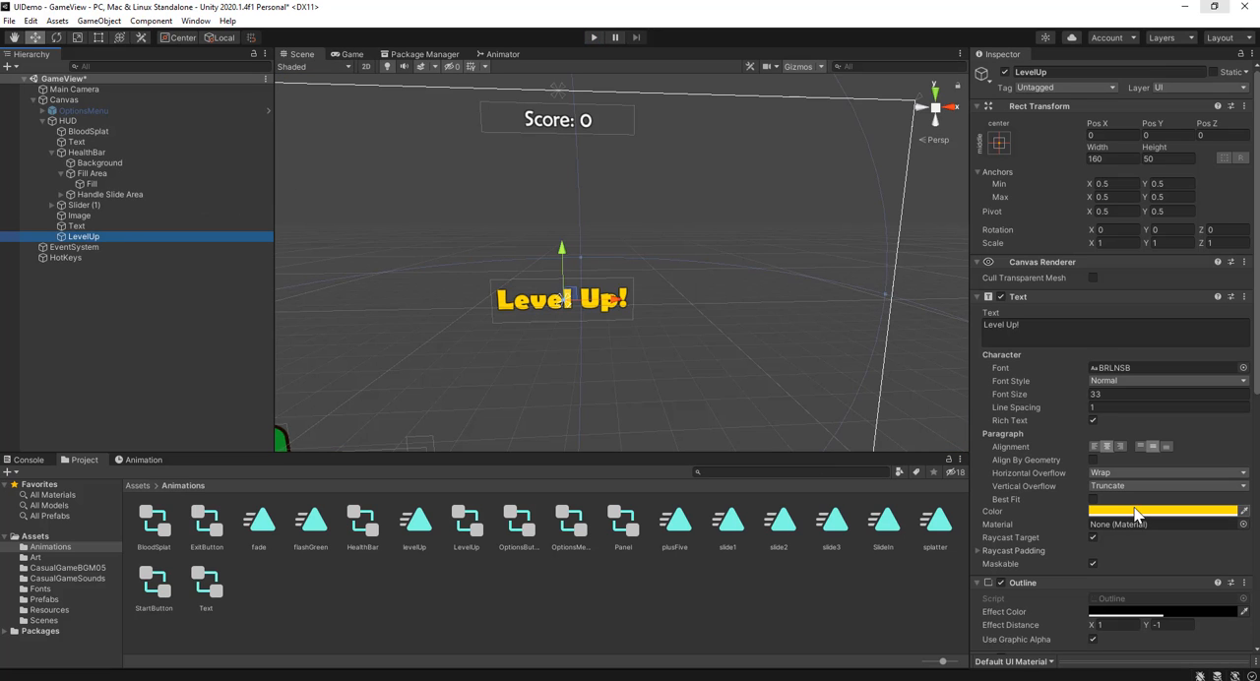
click(1135, 513)
drag(1187, 620, 1122, 622)
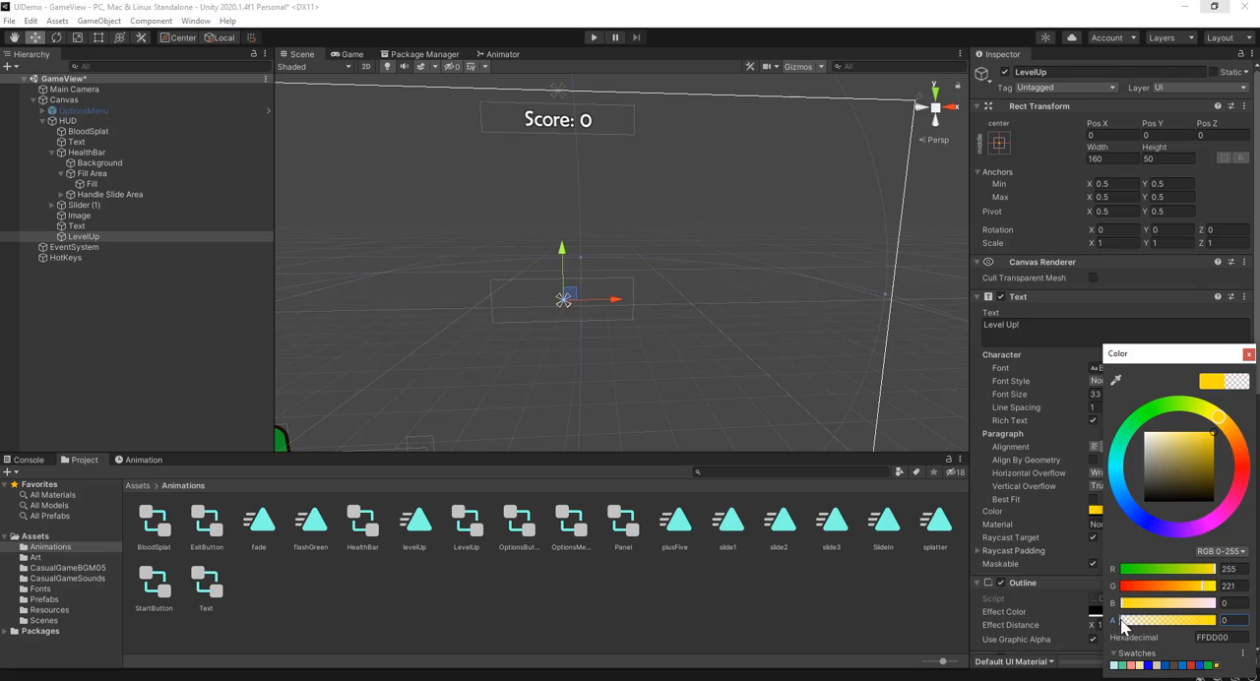
click(983, 494)
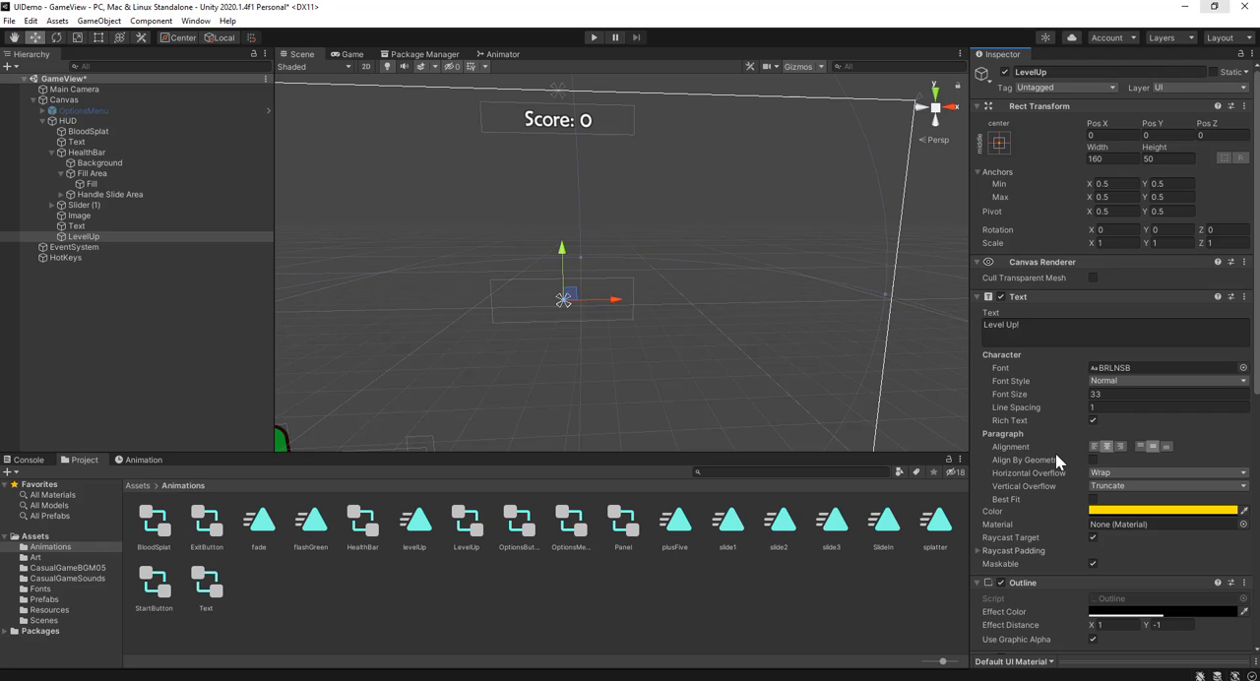
Step: Turn off Raycast Target on the LevelUp object's Text component and deselect the object
scroll(1049, 490, down, 3)
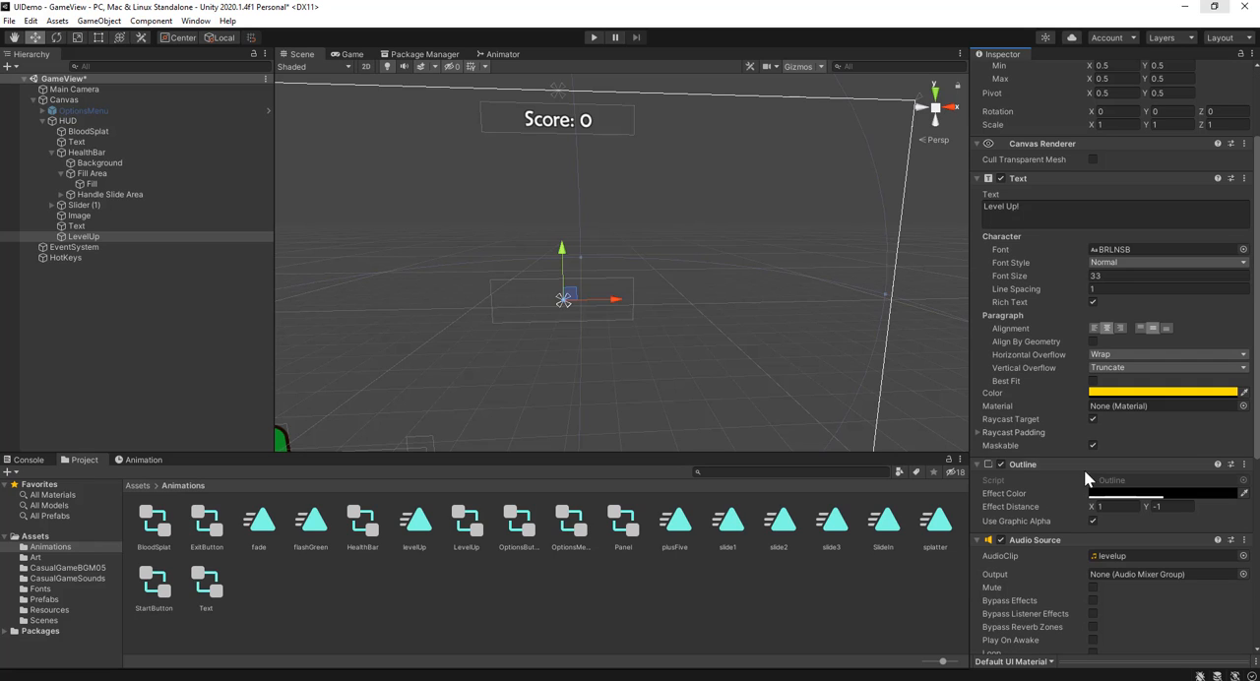
click(1091, 419)
scroll(915, 369, down, 4)
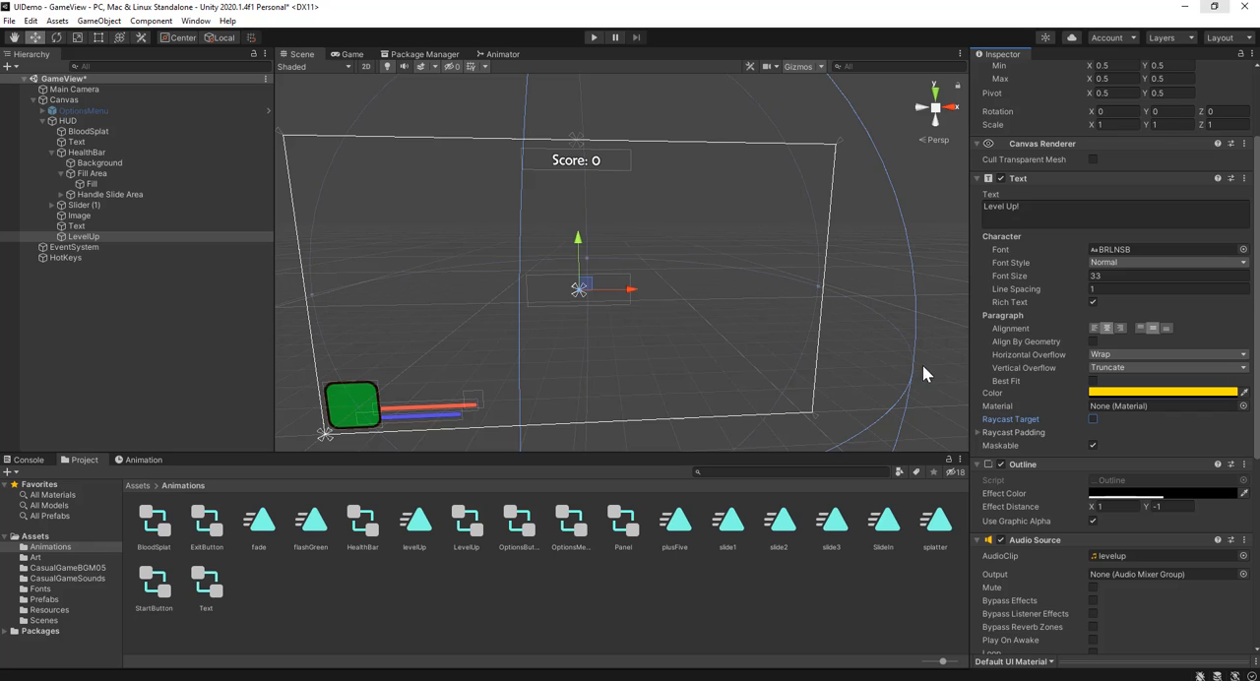
click(940, 368)
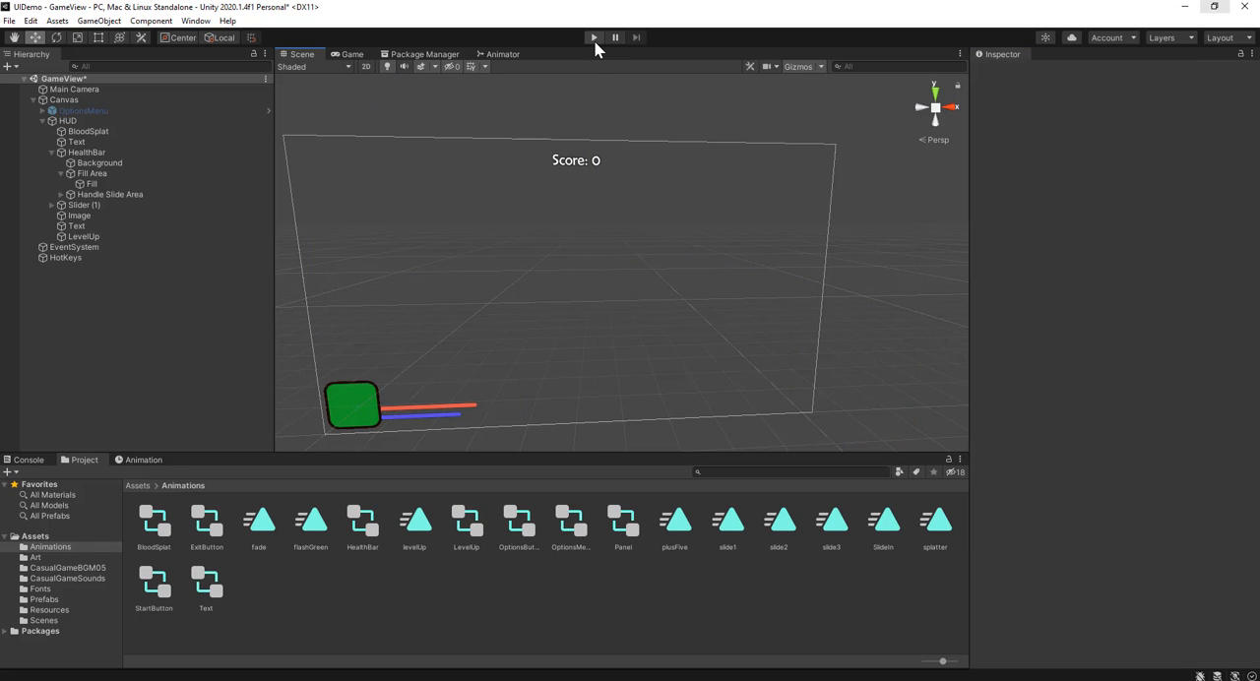
Step: Test the scene up to a score of 10, stop it, and assign LevelUp to Level Text in the HotKeys object's script
click(594, 38)
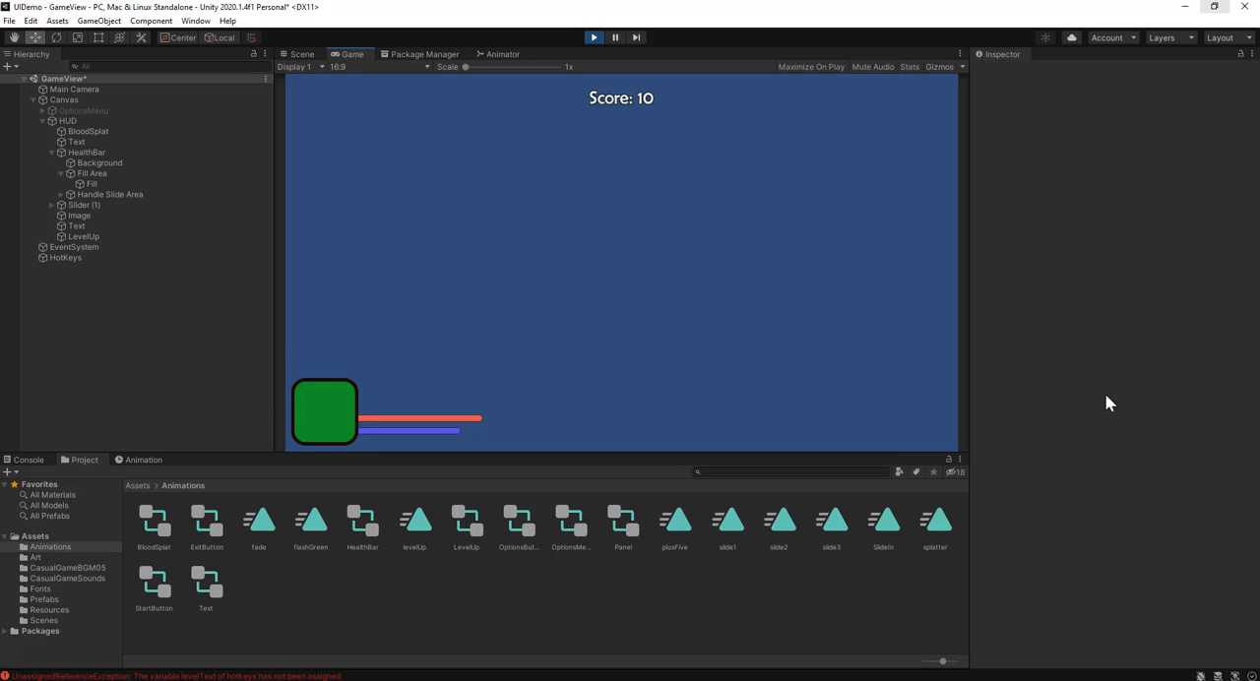
click(595, 37)
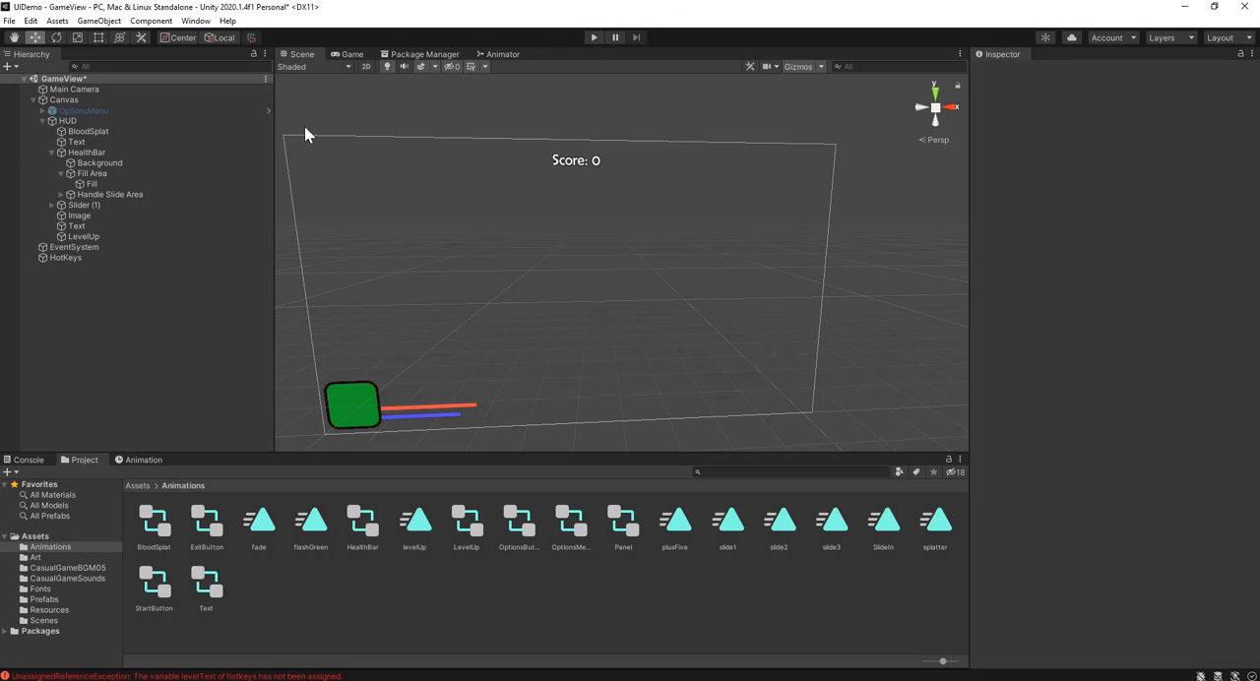
click(86, 259)
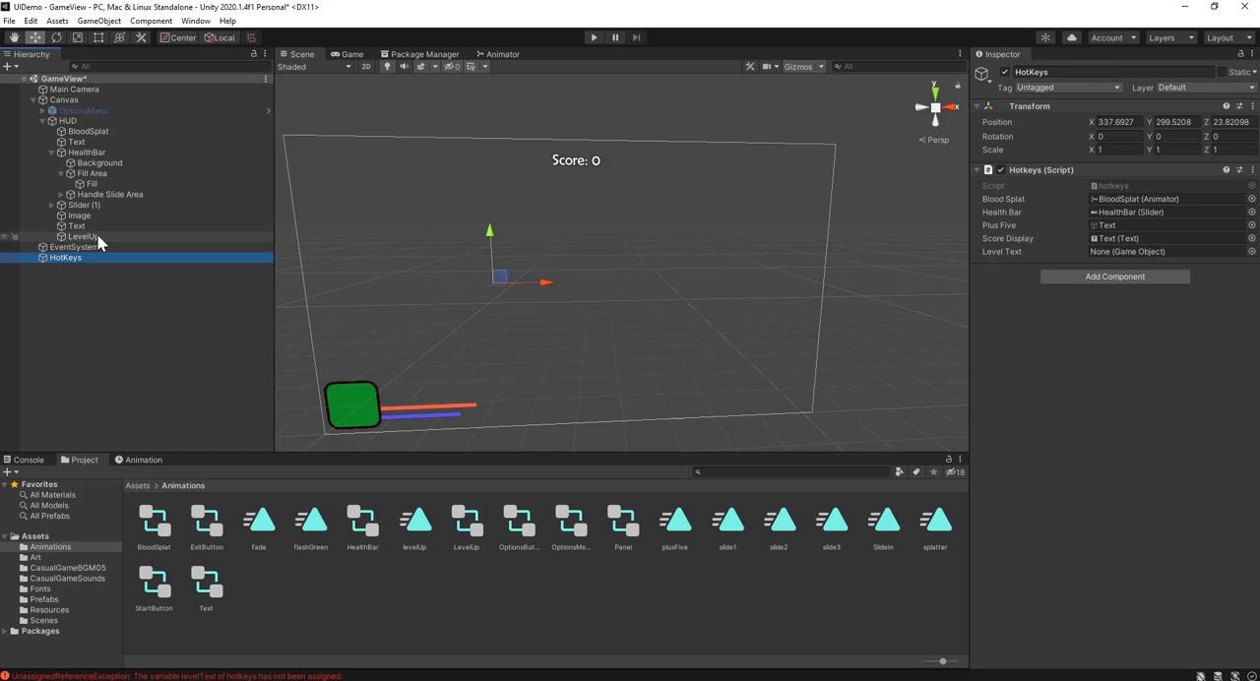
drag(89, 238, 1108, 247)
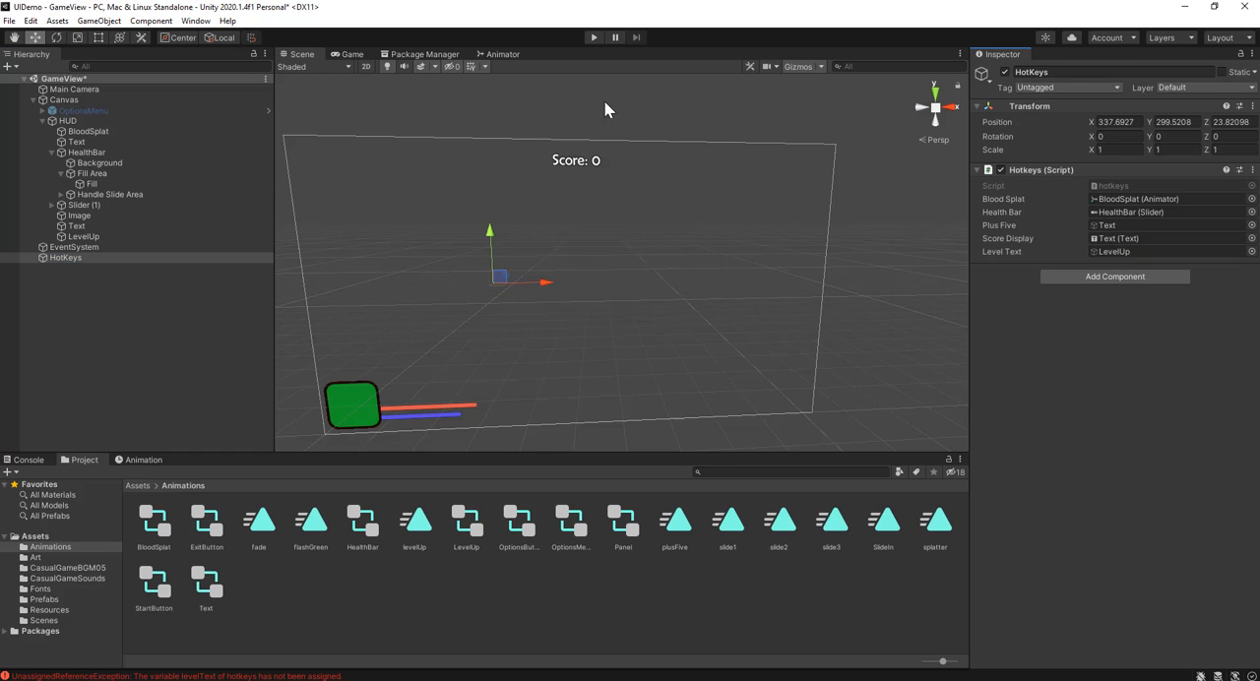
Step: Run the scene and raise the score to 10 to test the level-up text and sound
click(595, 39)
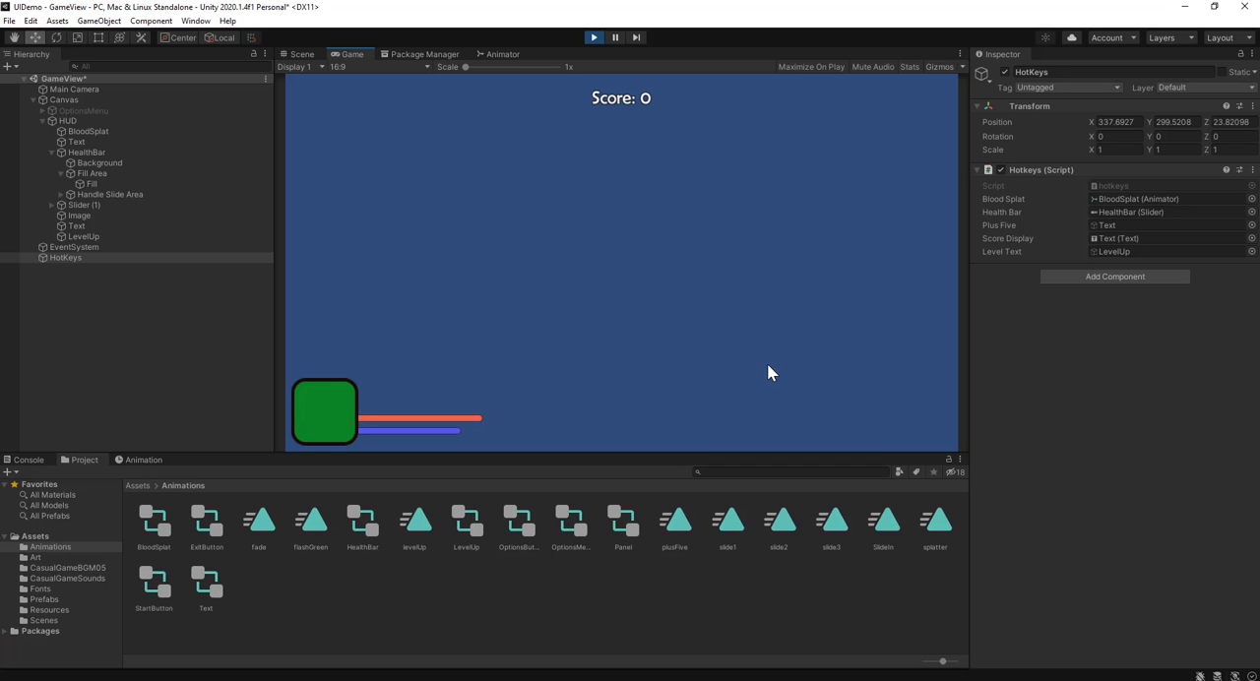
key(space)
key(space)
key(space)
key(space)
key(space)
key(space)
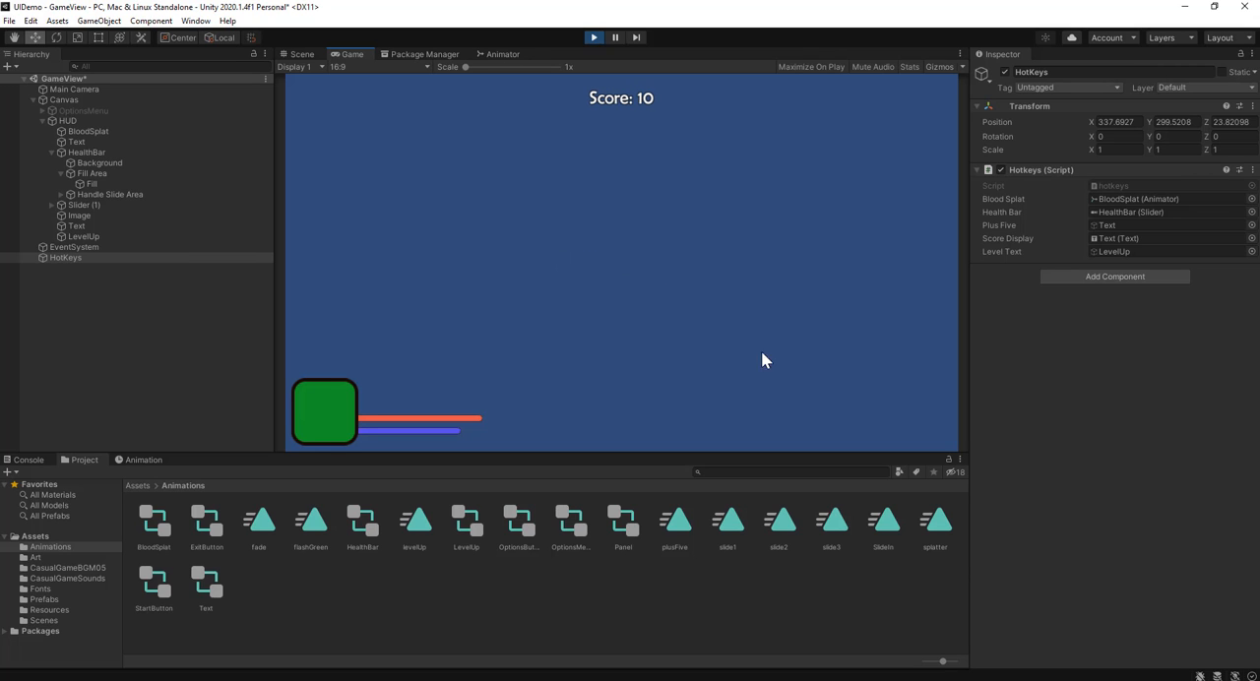
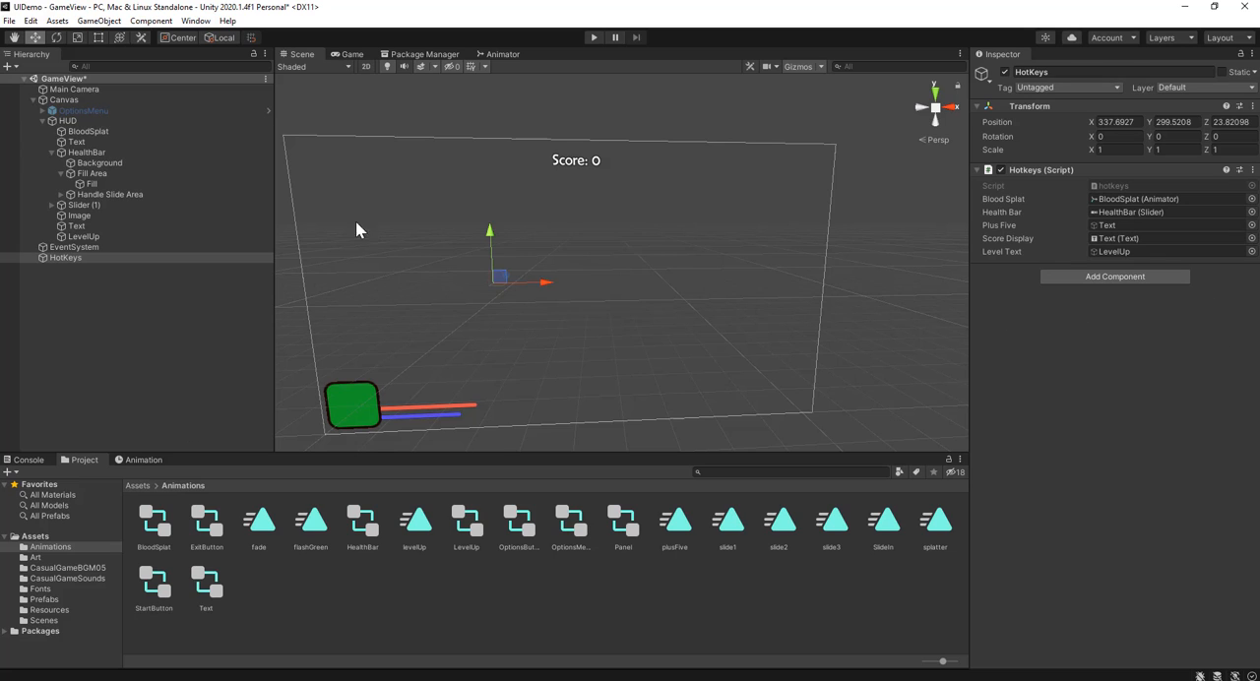
Step: Focus the scene view on the Main Camera and examine the space in front of it from several angles
click(95, 91)
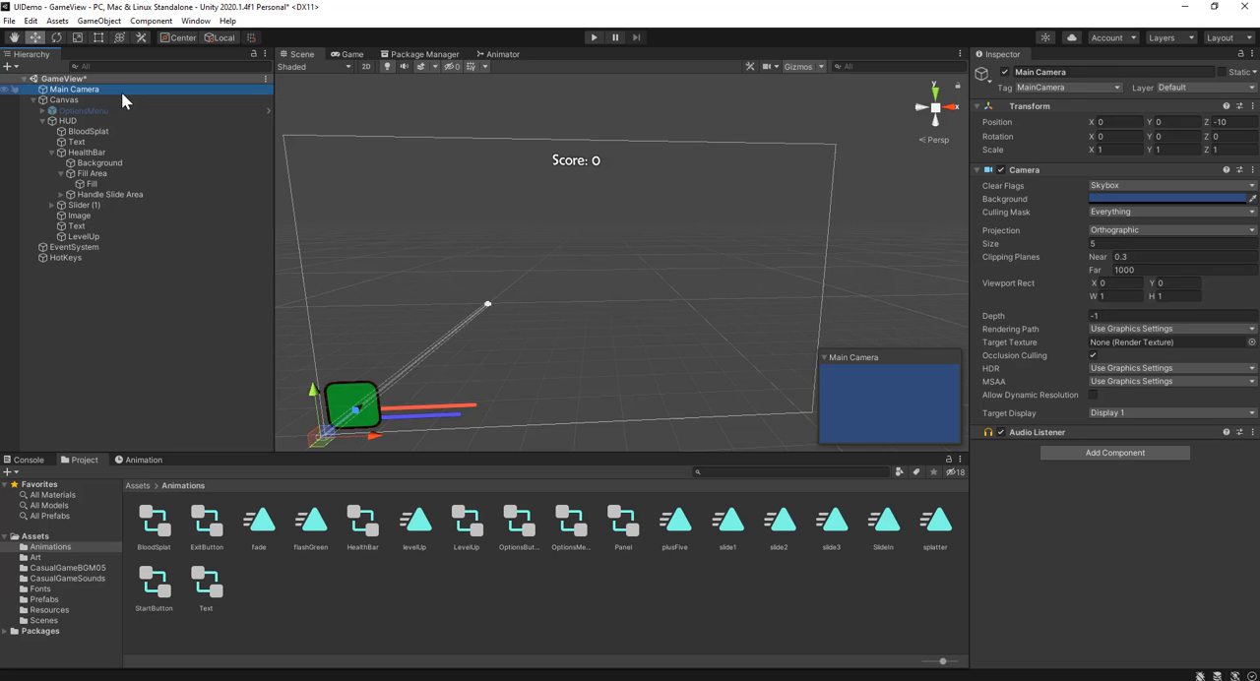
double_click(123, 91)
scroll(684, 240, up, 8)
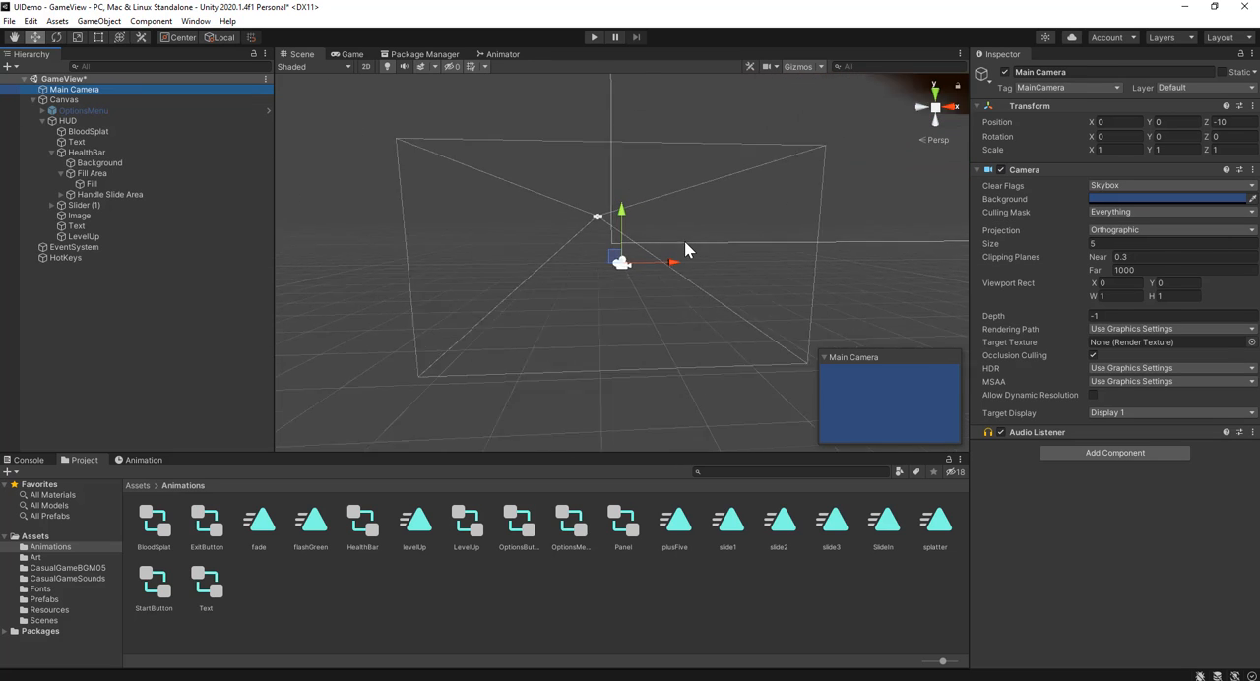
scroll(690, 249, up, 4)
right_drag(691, 249, 489, 298)
middle_drag(820, 193, 448, 231)
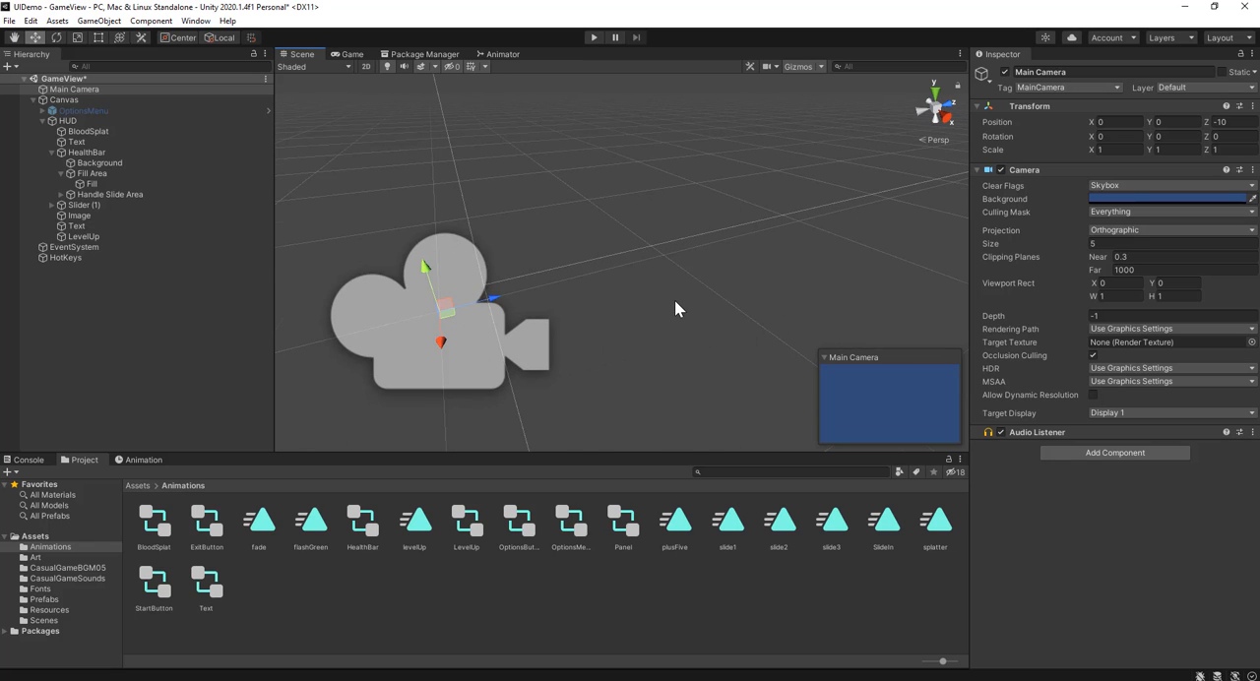
scroll(675, 303, down, 4)
middle_drag(691, 279, 631, 297)
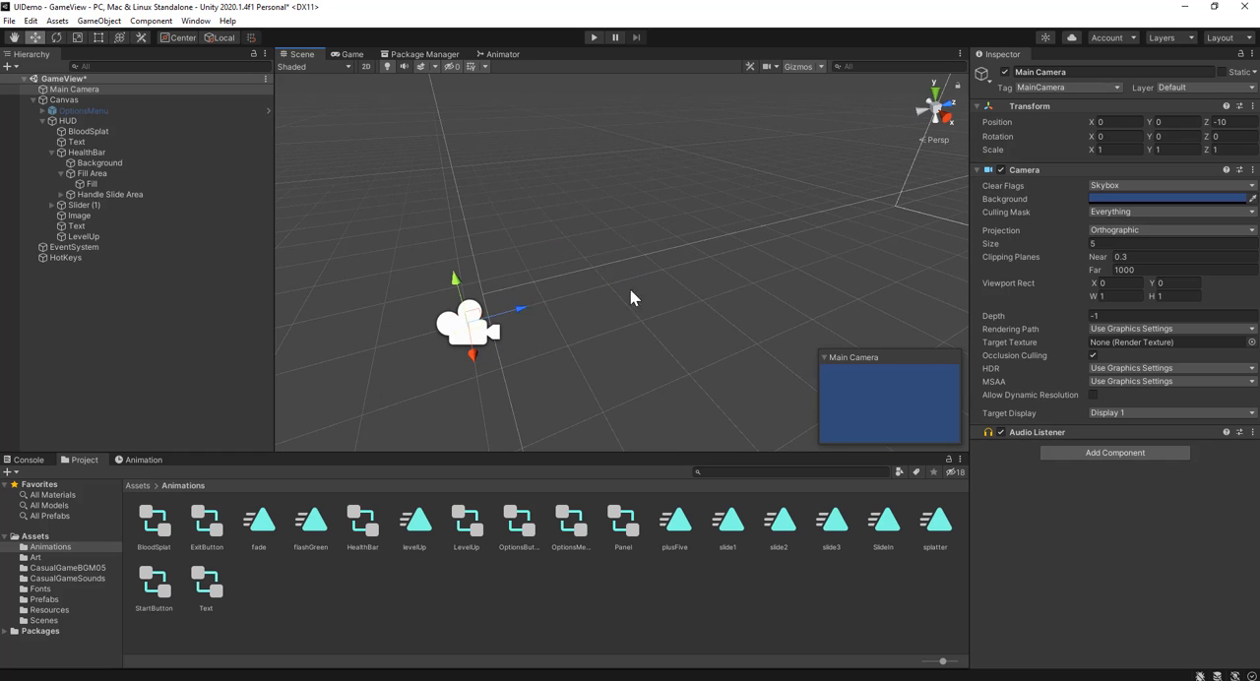
scroll(590, 301, down, 4)
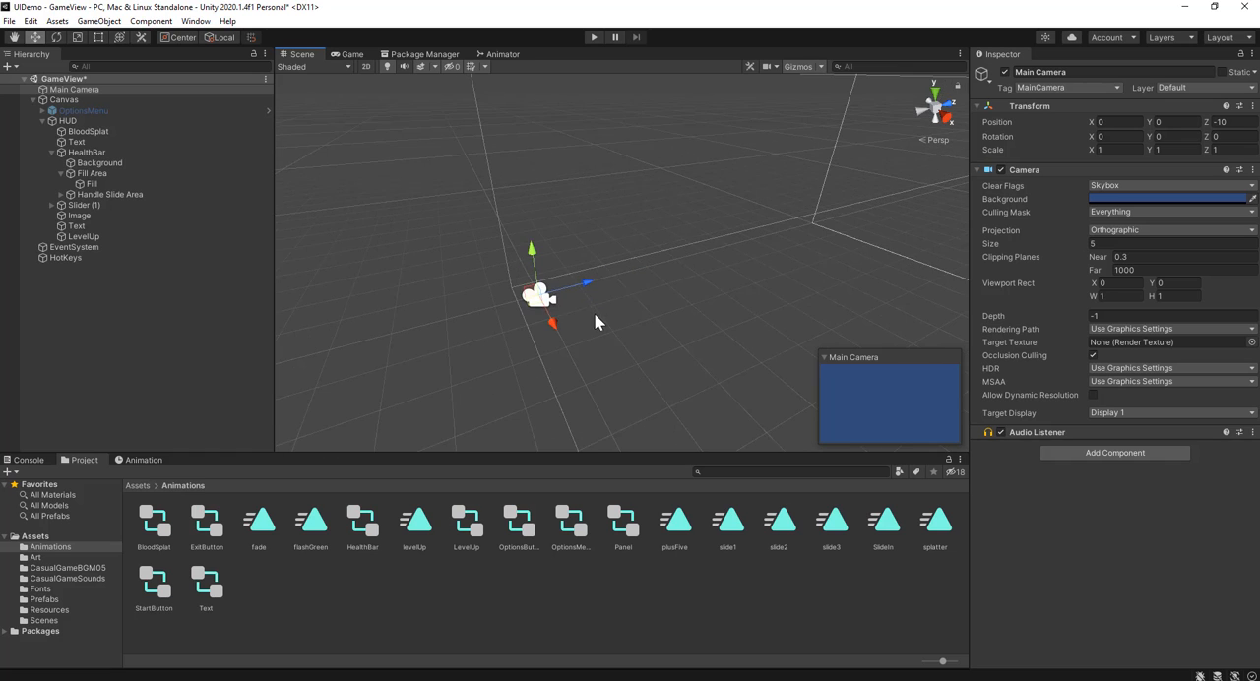
right_drag(594, 314, 677, 272)
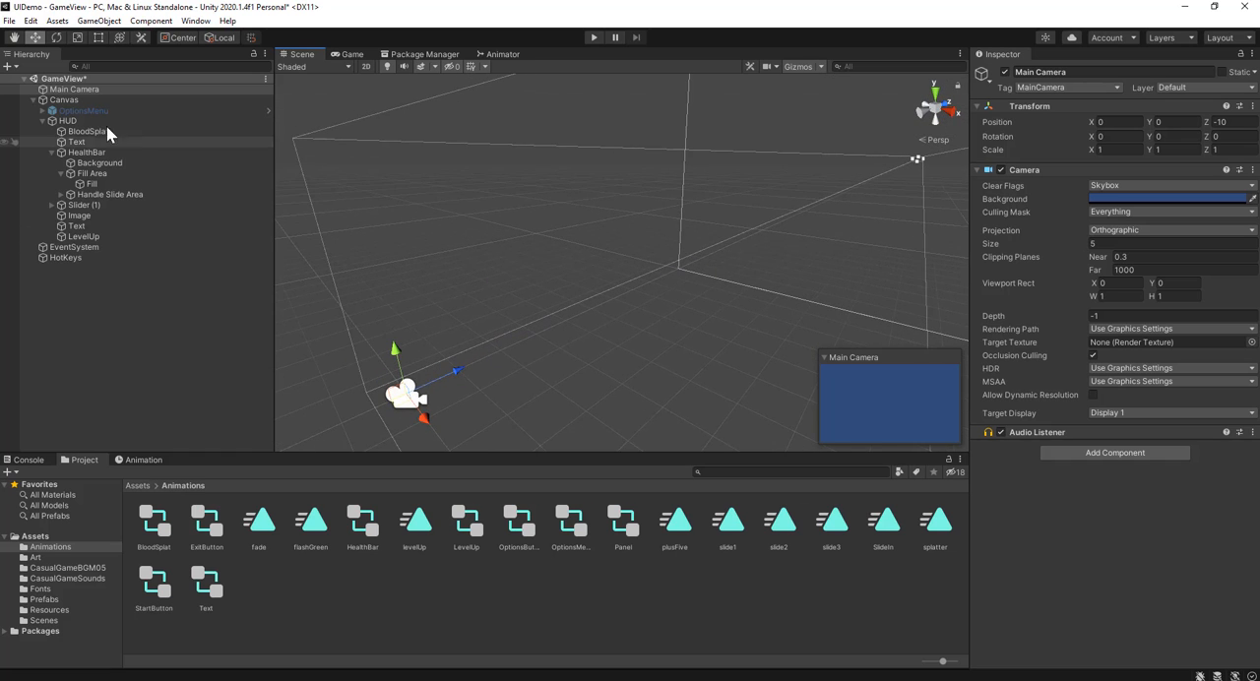
scroll(472, 344, up, 3)
right_drag(565, 379, 482, 365)
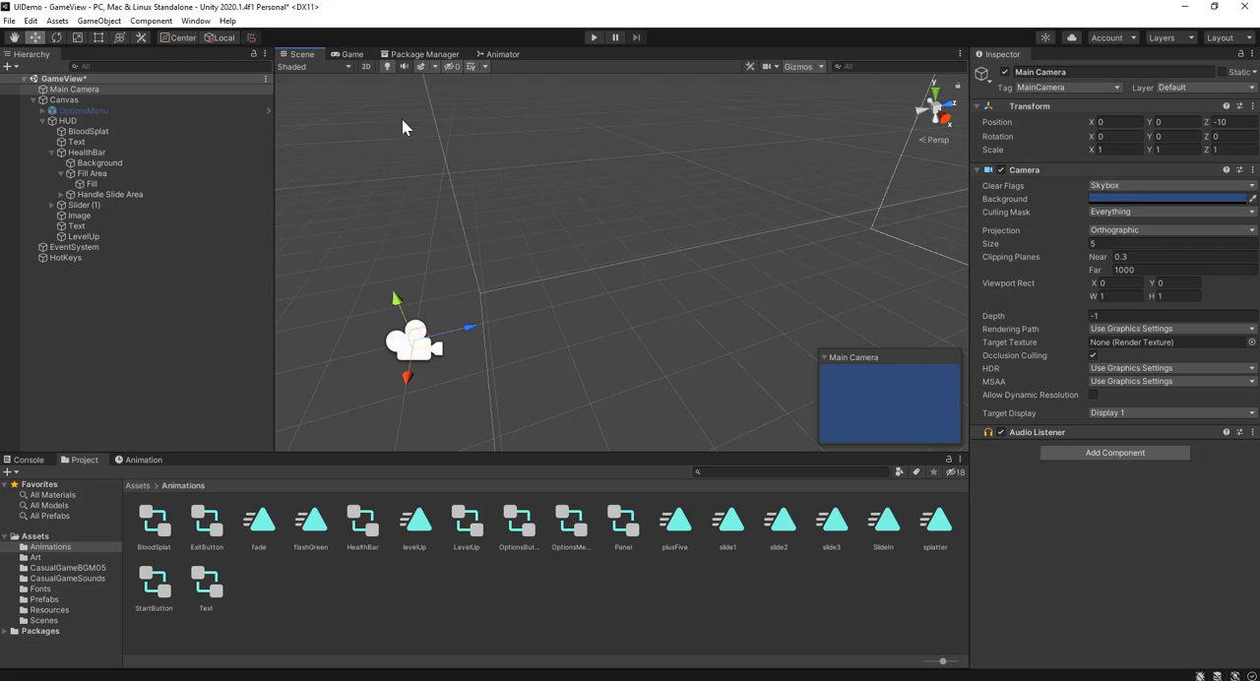
Step: Create an empty game object and add a Particle System component to it
click(100, 21)
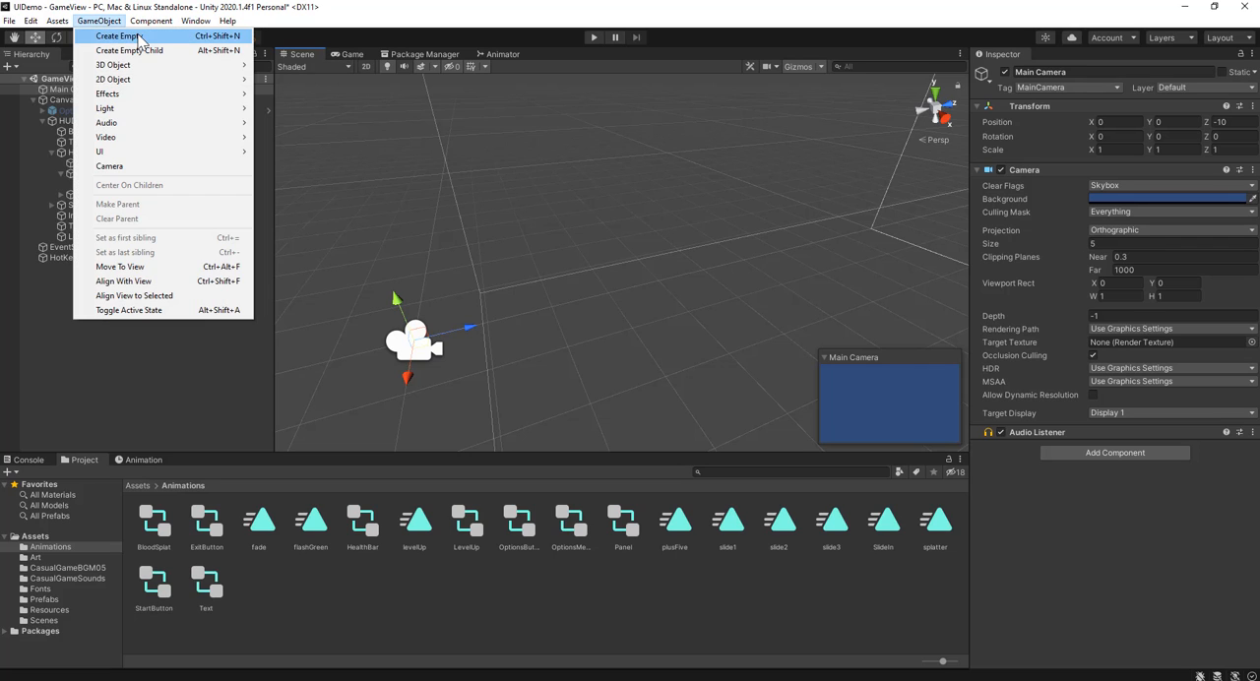
click(139, 38)
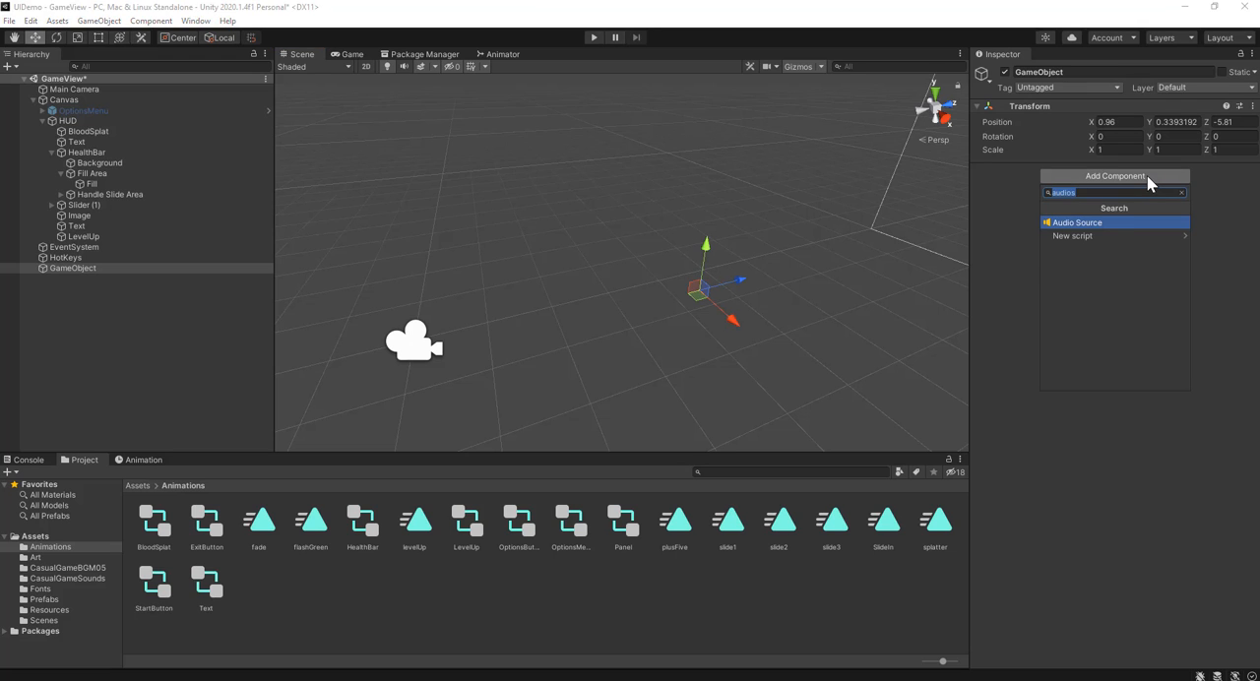
text(parti)
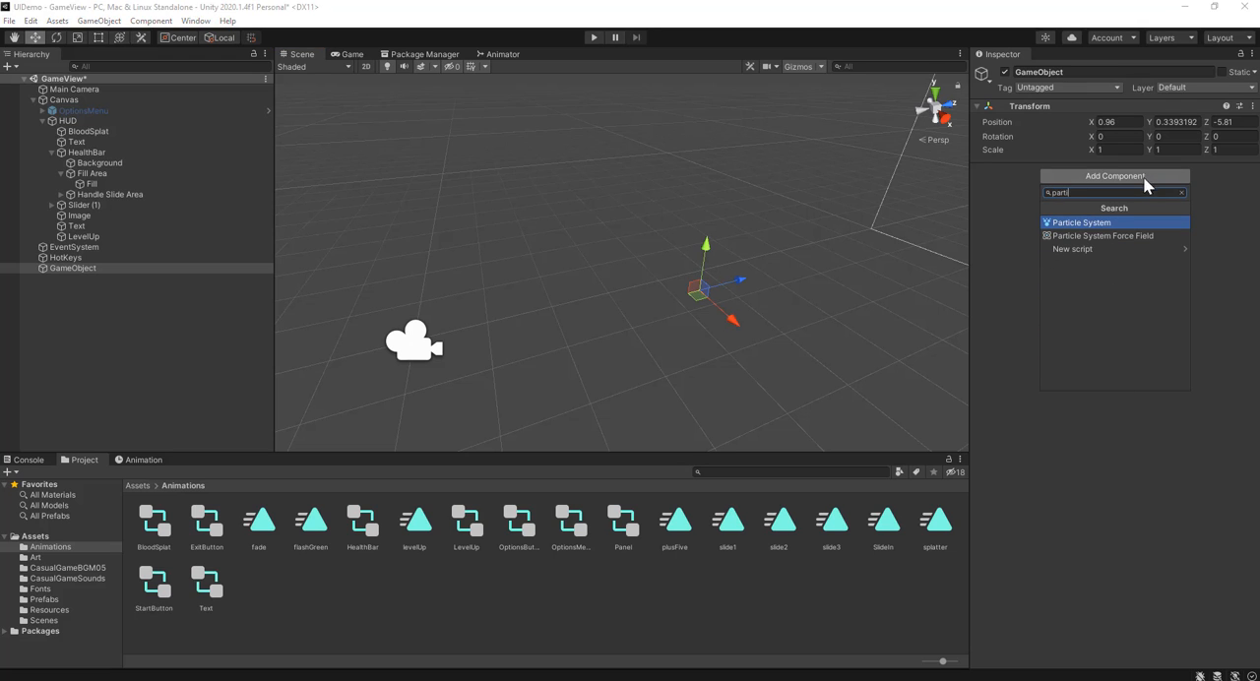
click(1102, 223)
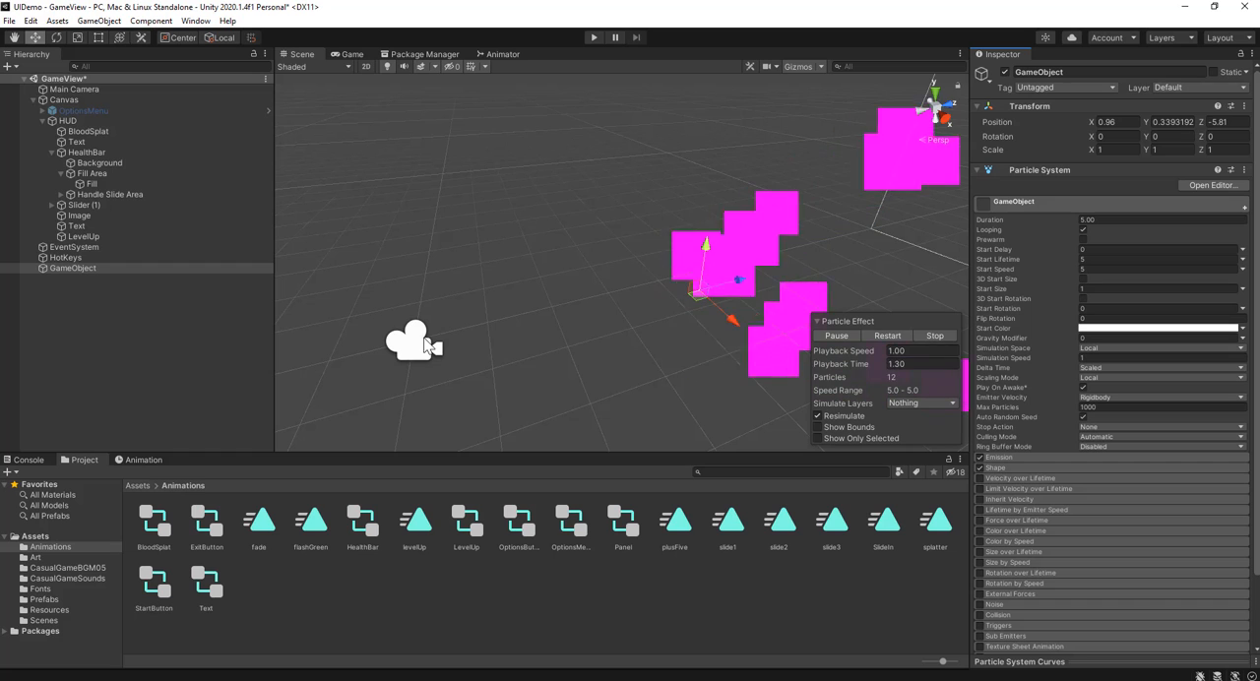
Step: Examine the particle effect in the game view and its placement relative to the Main Camera in the scene
click(352, 55)
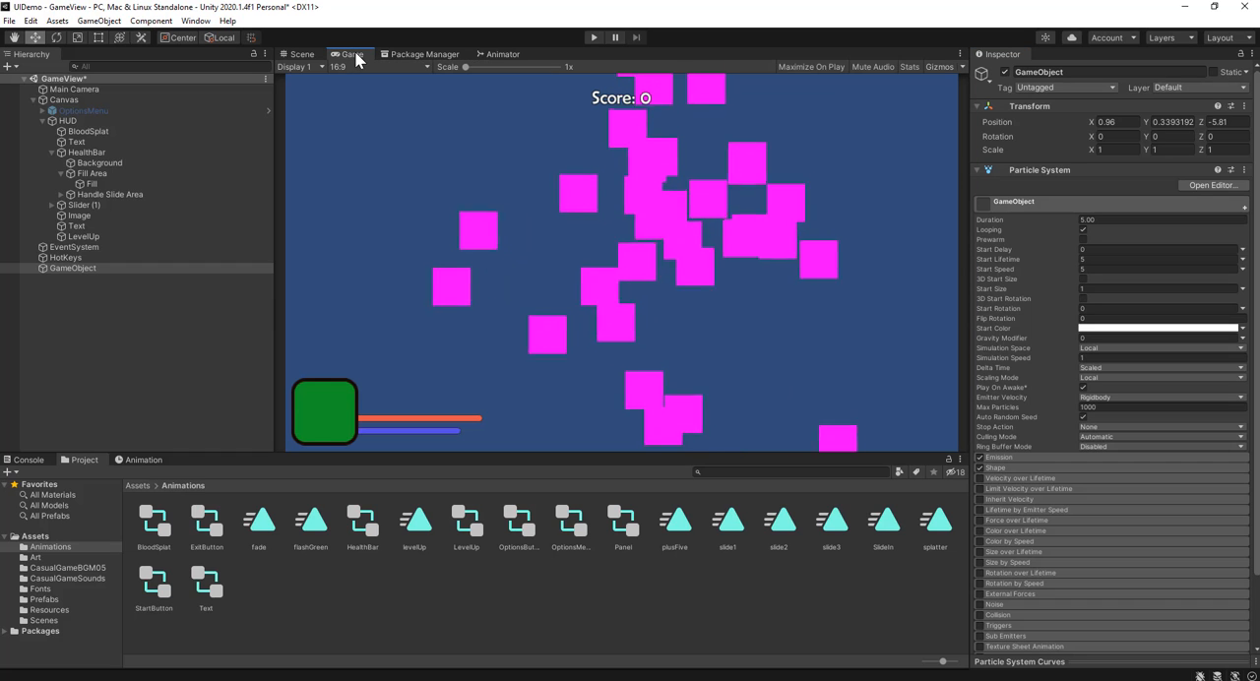
click(303, 54)
right_drag(634, 313, 535, 334)
middle_drag(631, 264, 512, 229)
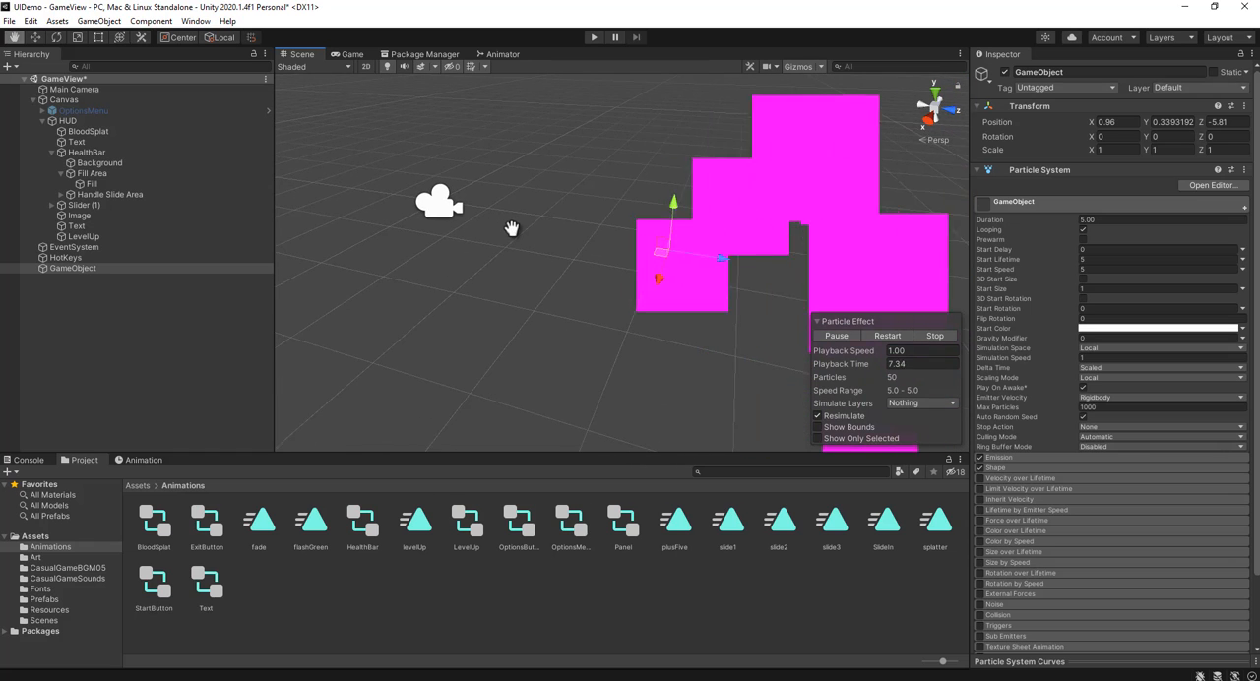
click(439, 201)
scroll(739, 261, down, 6)
right_drag(613, 300, 671, 294)
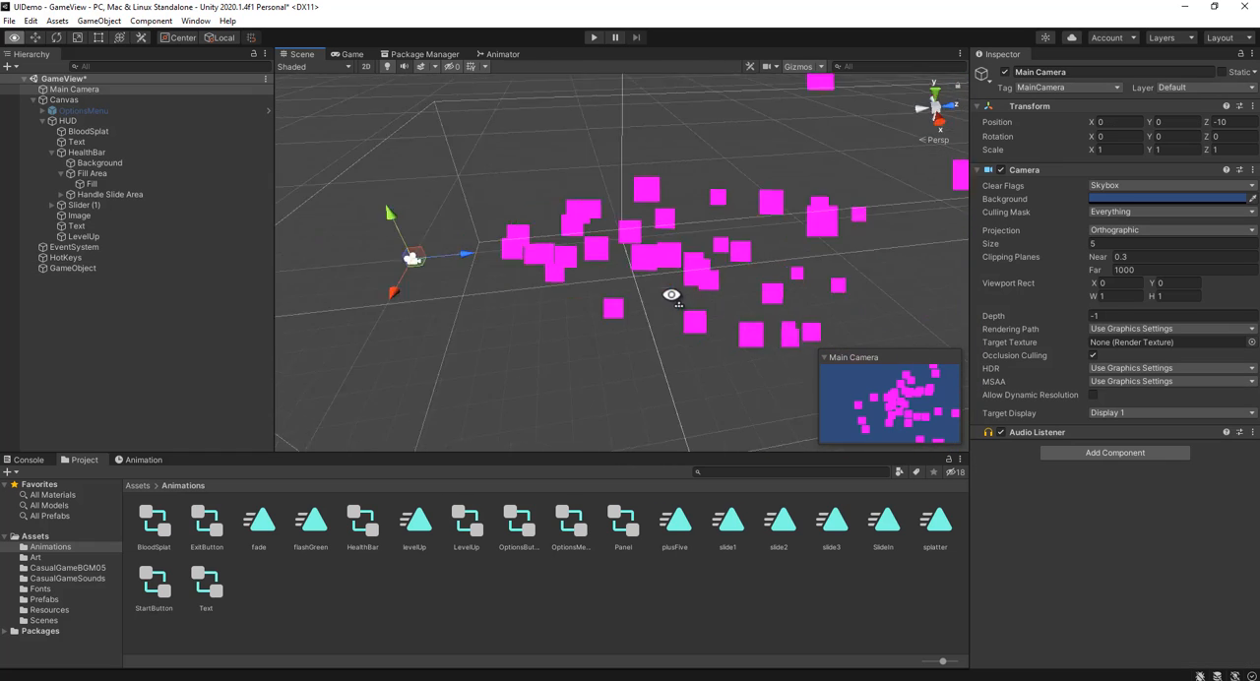
middle_drag(671, 294, 945, 273)
right_drag(659, 323, 741, 206)
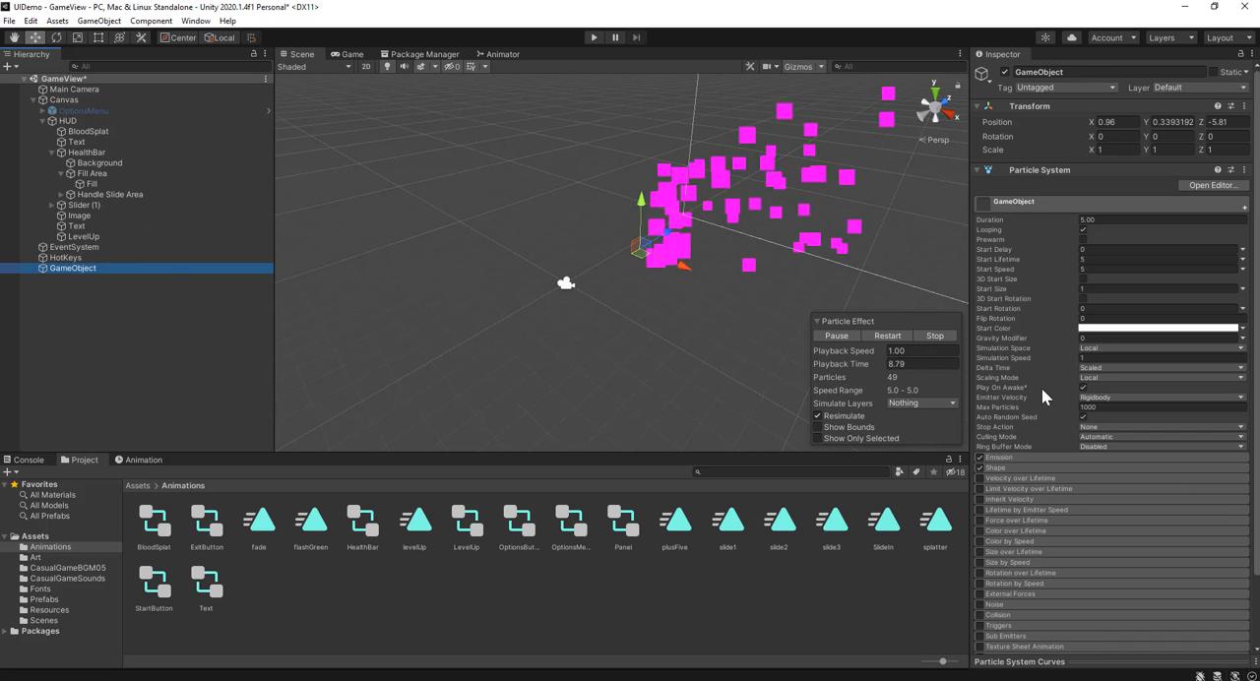
Step: Assign the Default-ParticleSystem material in the particle system's Renderer module
scroll(1061, 492, down, 2)
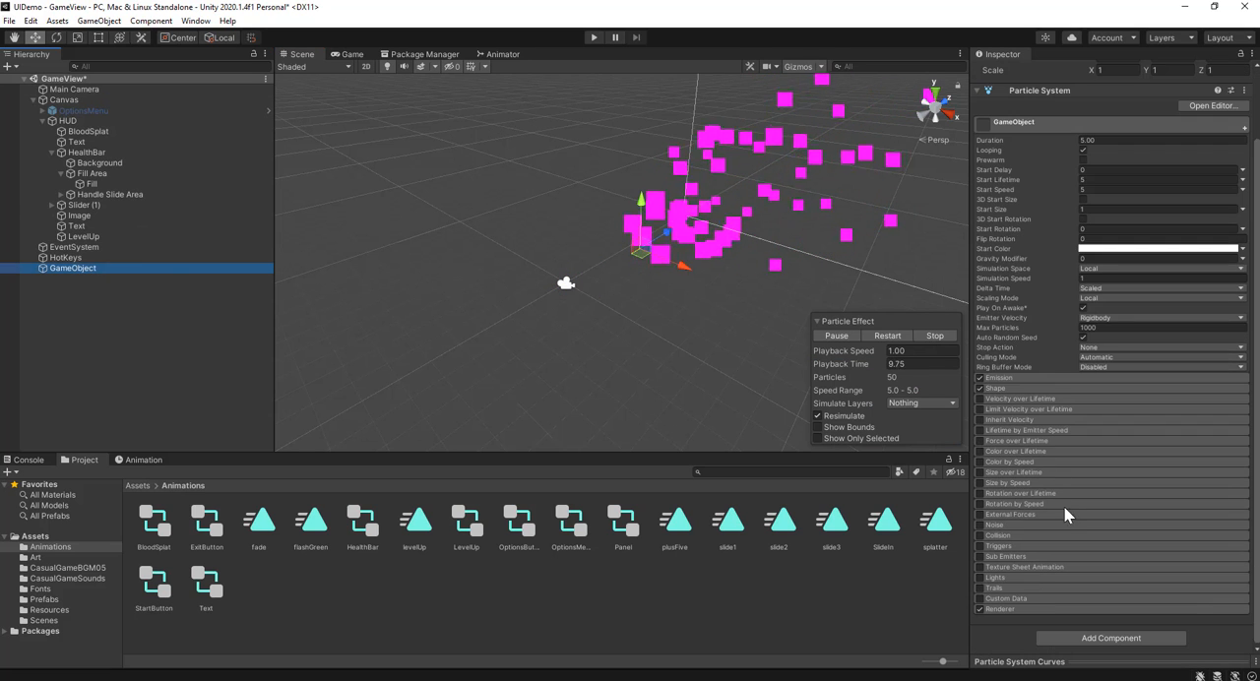
click(1056, 608)
scroll(1086, 575, down, 5)
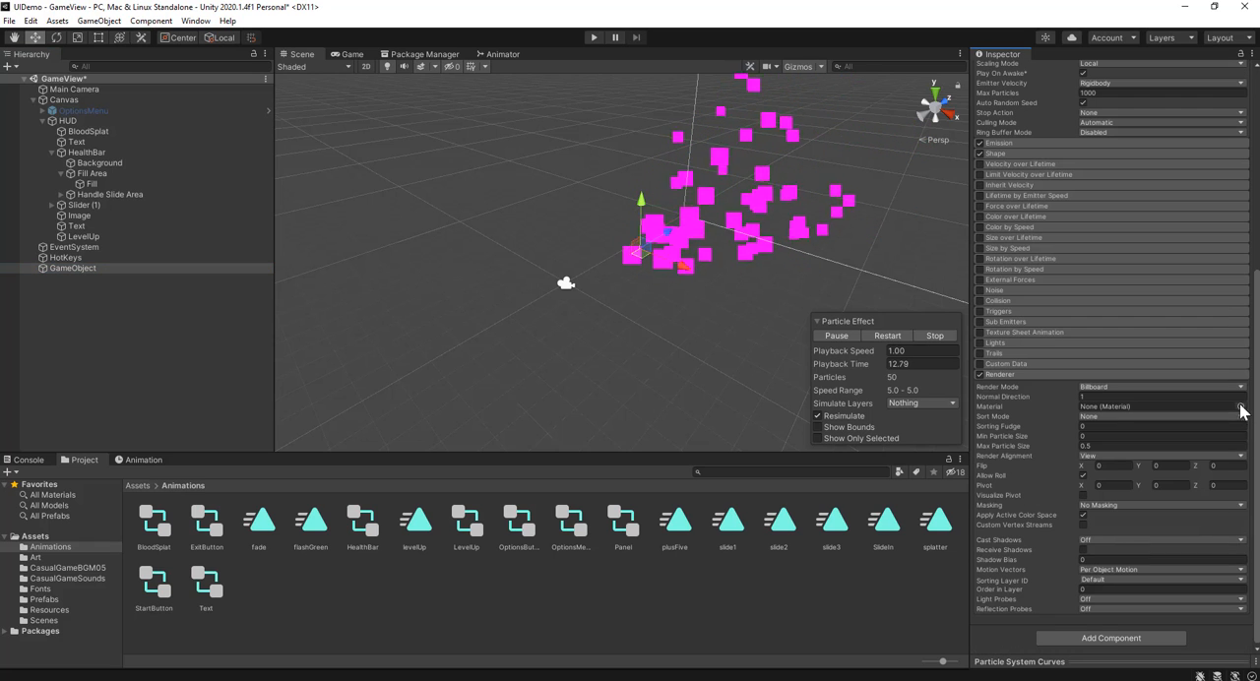
click(1240, 407)
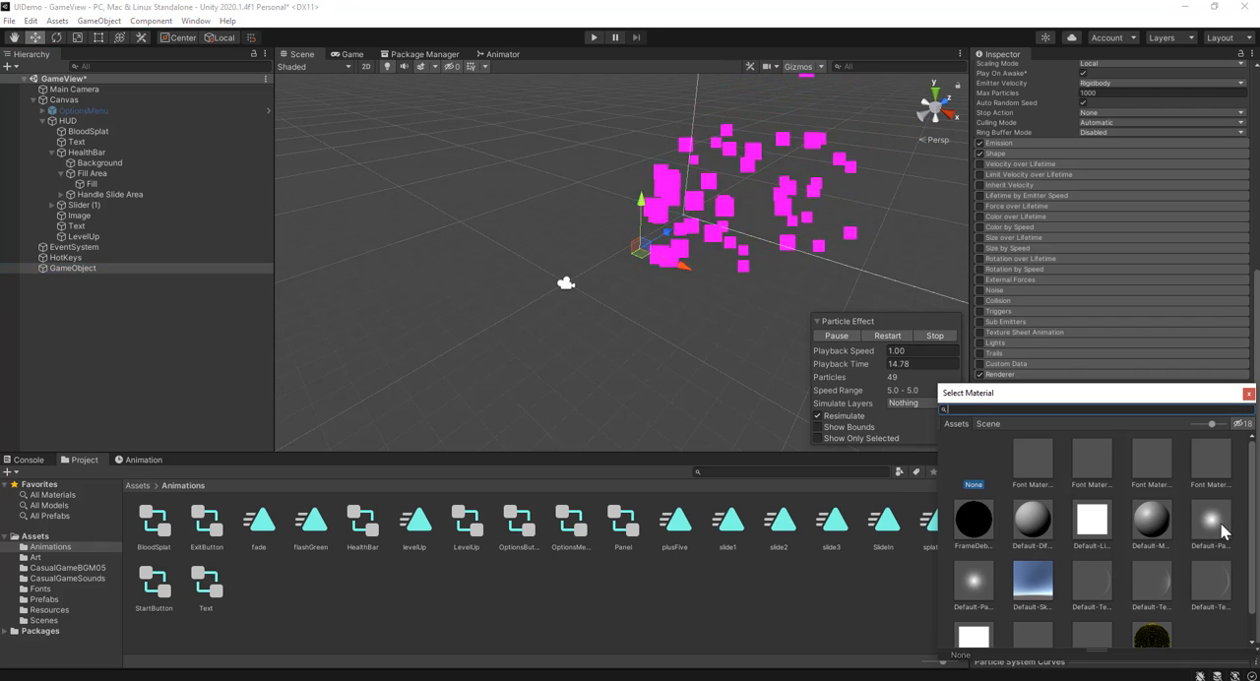
click(983, 588)
double_click(970, 582)
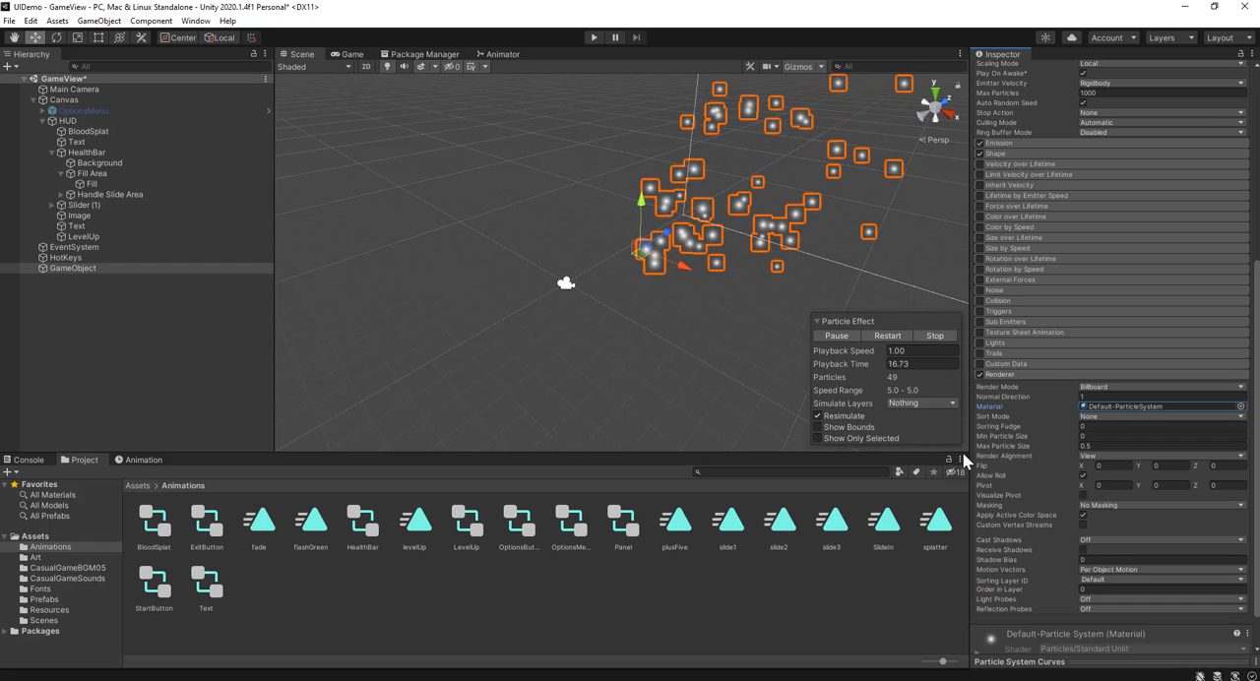
Step: Set the particle system's Start Color to yellow (EFFF00) and preview the effect in the game view
scroll(1076, 319, up, 10)
click(1161, 328)
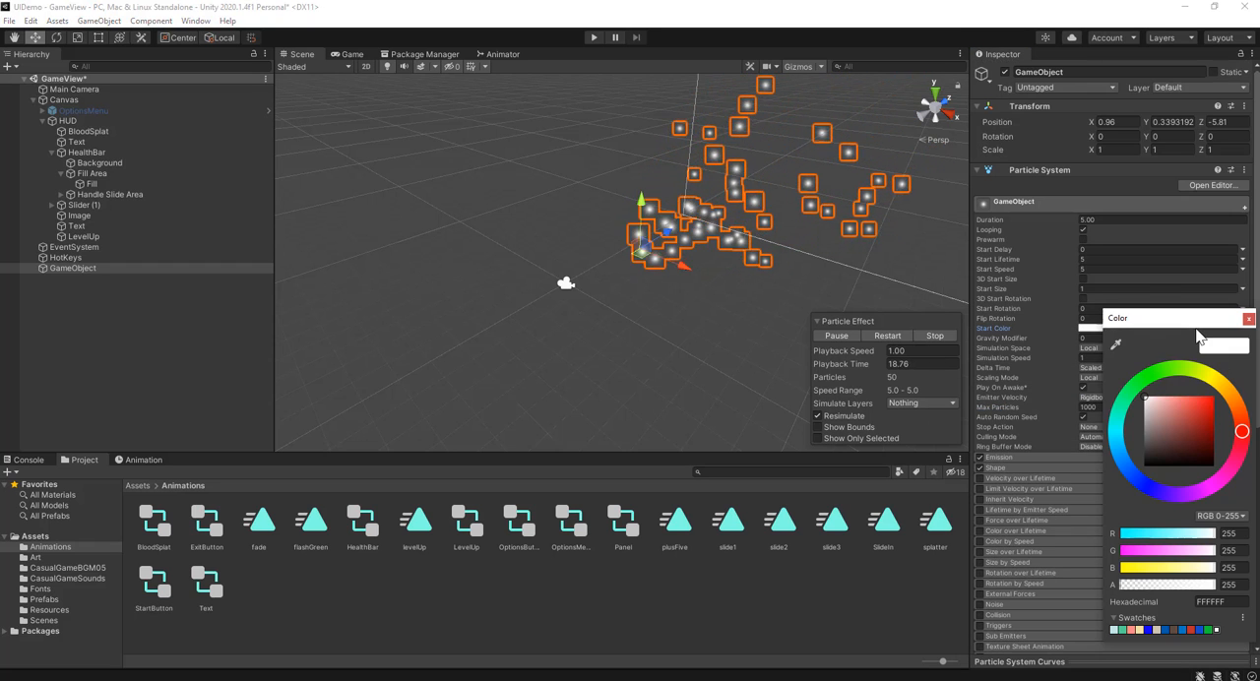
drag(1232, 383, 1207, 375)
click(1207, 423)
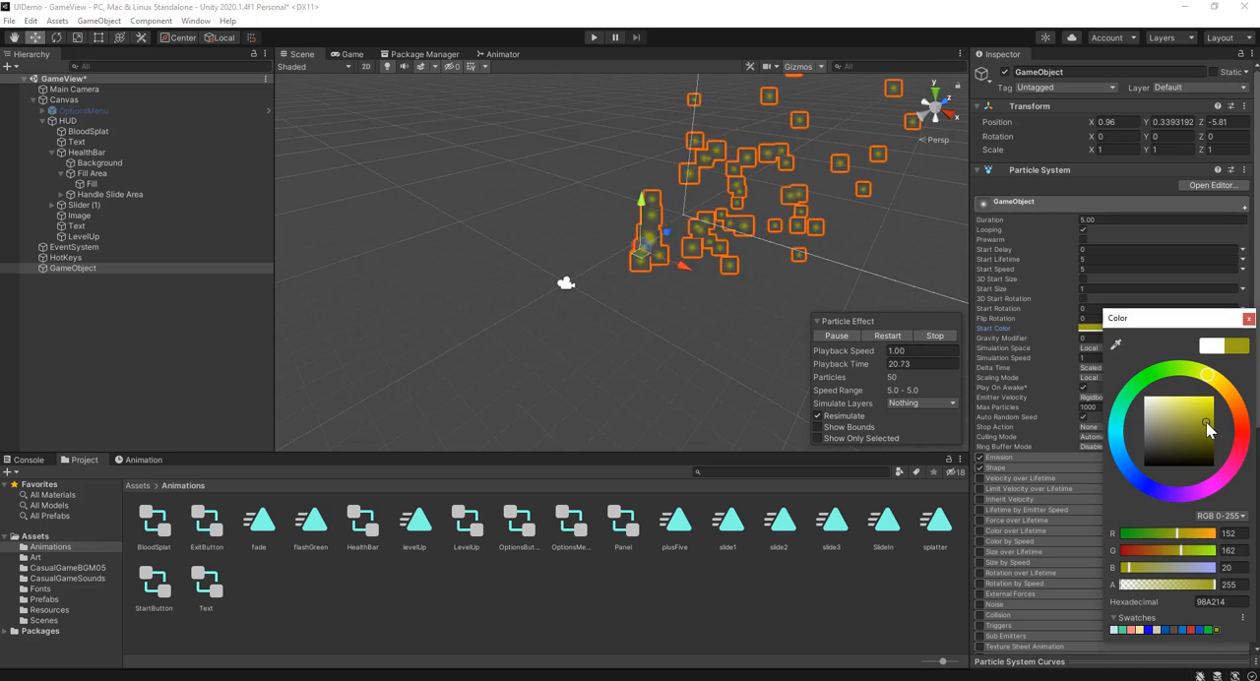
click(1246, 320)
click(344, 54)
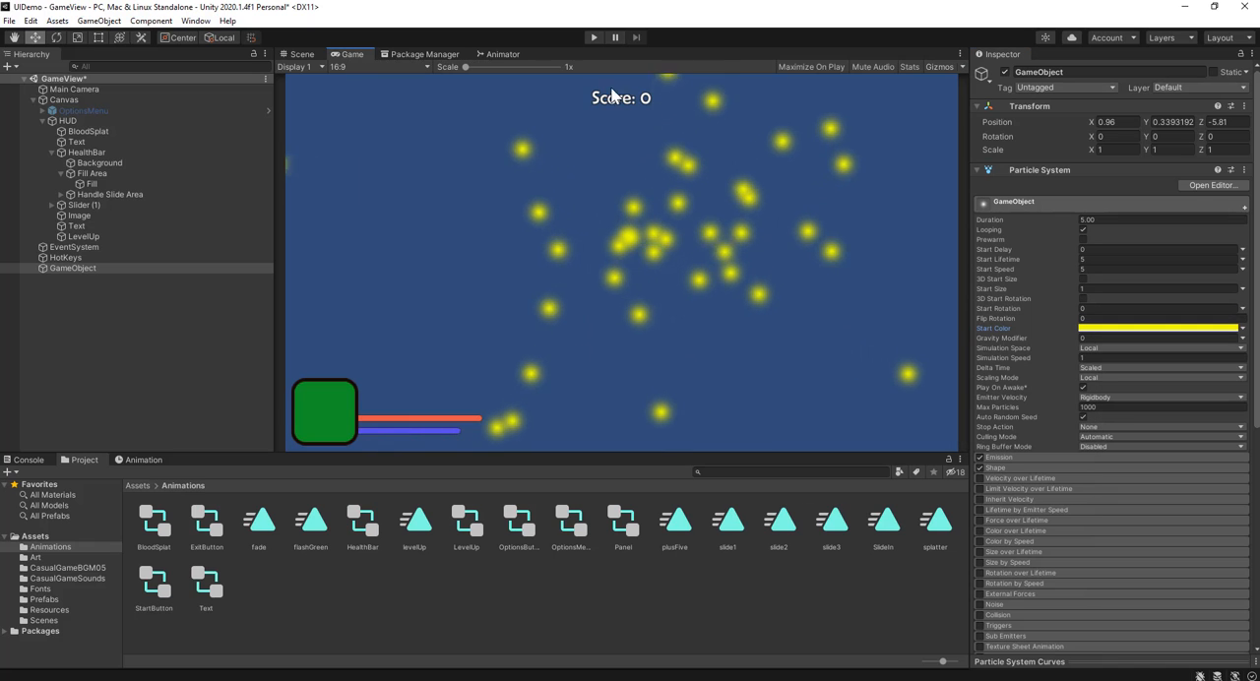
Step: Set the Emission module's Rate over Time to 0 and add a burst with a count of 30
scroll(1029, 423, down, 3)
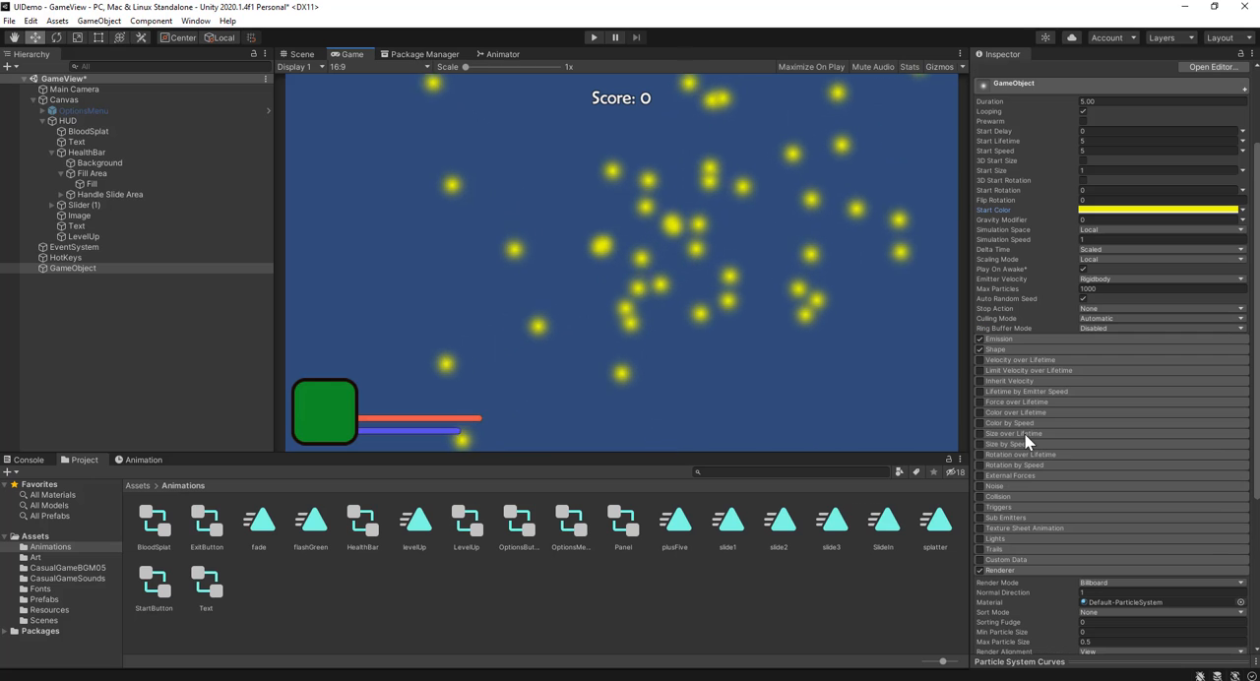
click(1021, 339)
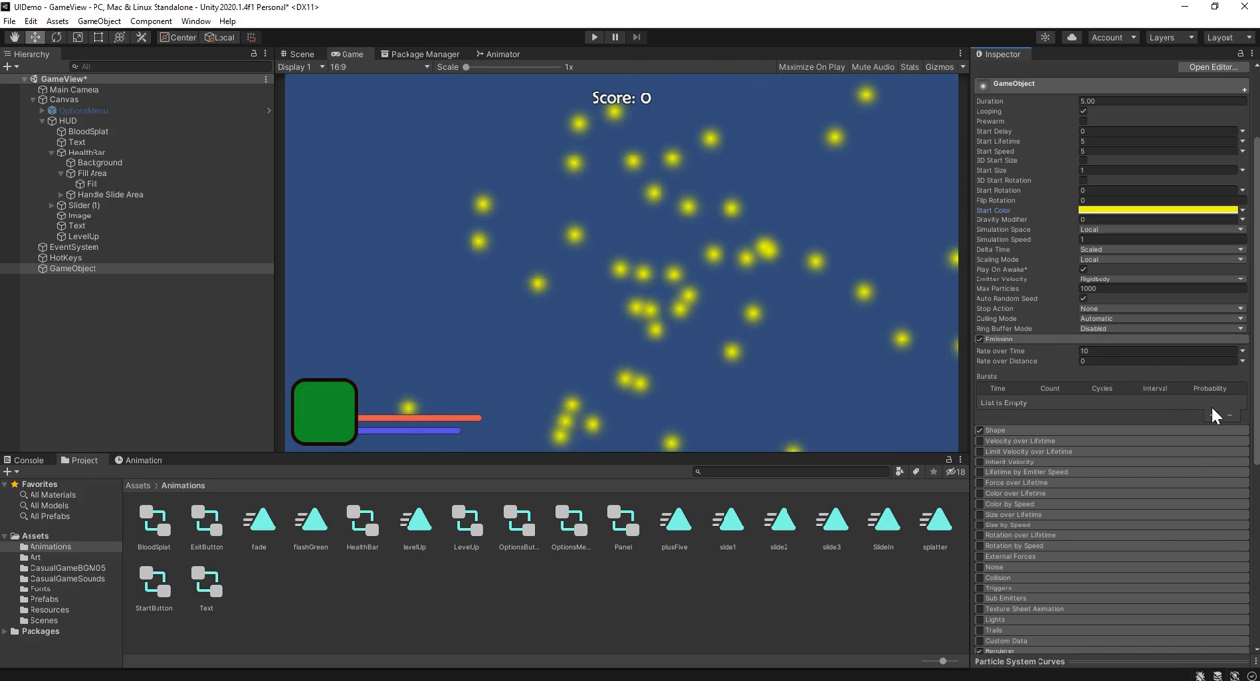
click(1090, 352)
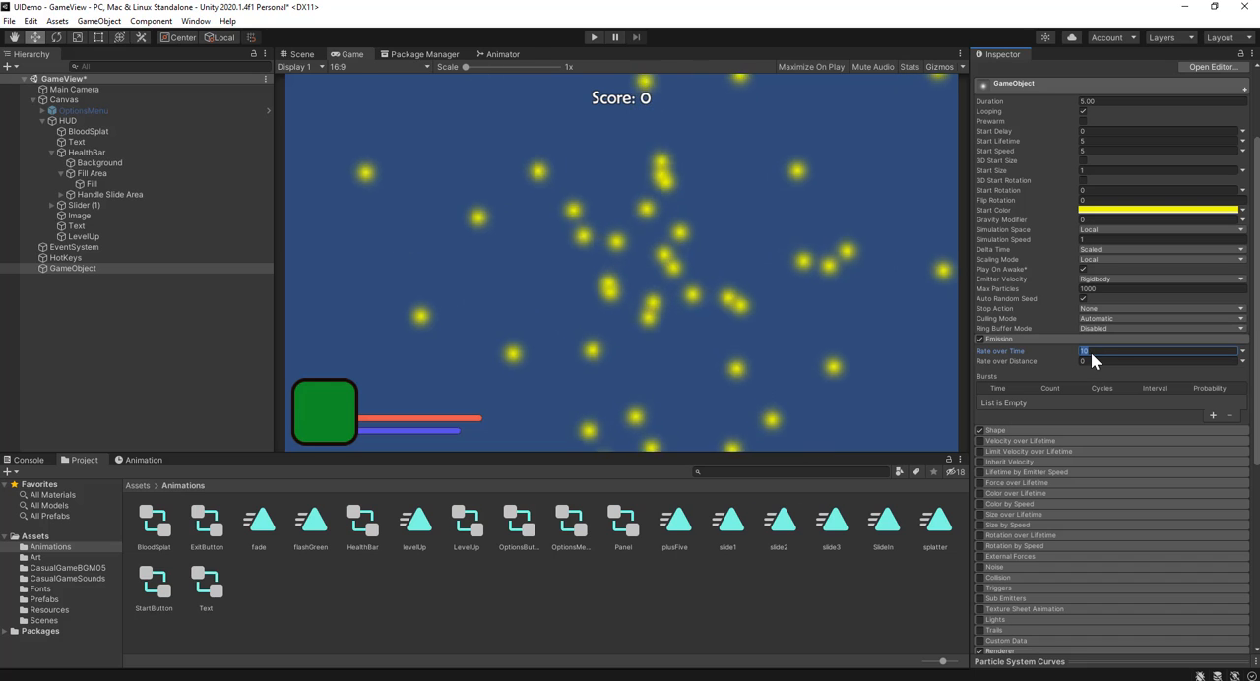
text(0)
click(1212, 416)
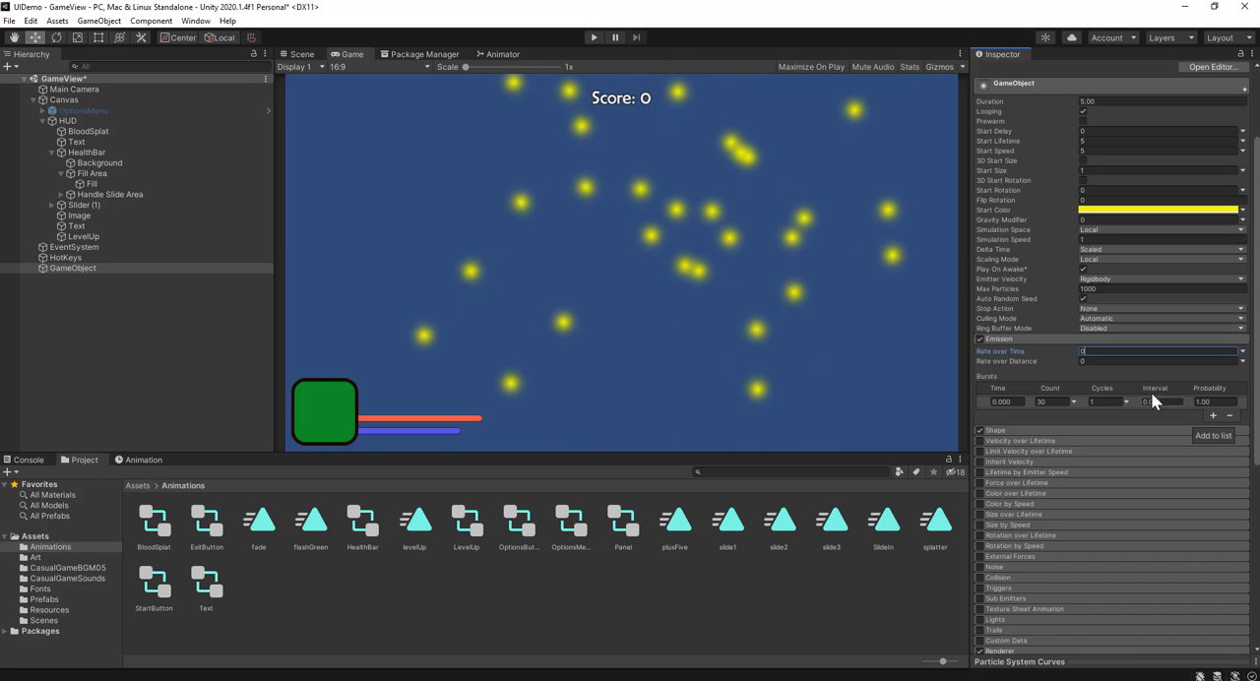
Step: Set the particle system's Gravity Modifier to -1
scroll(1073, 221, up, 3)
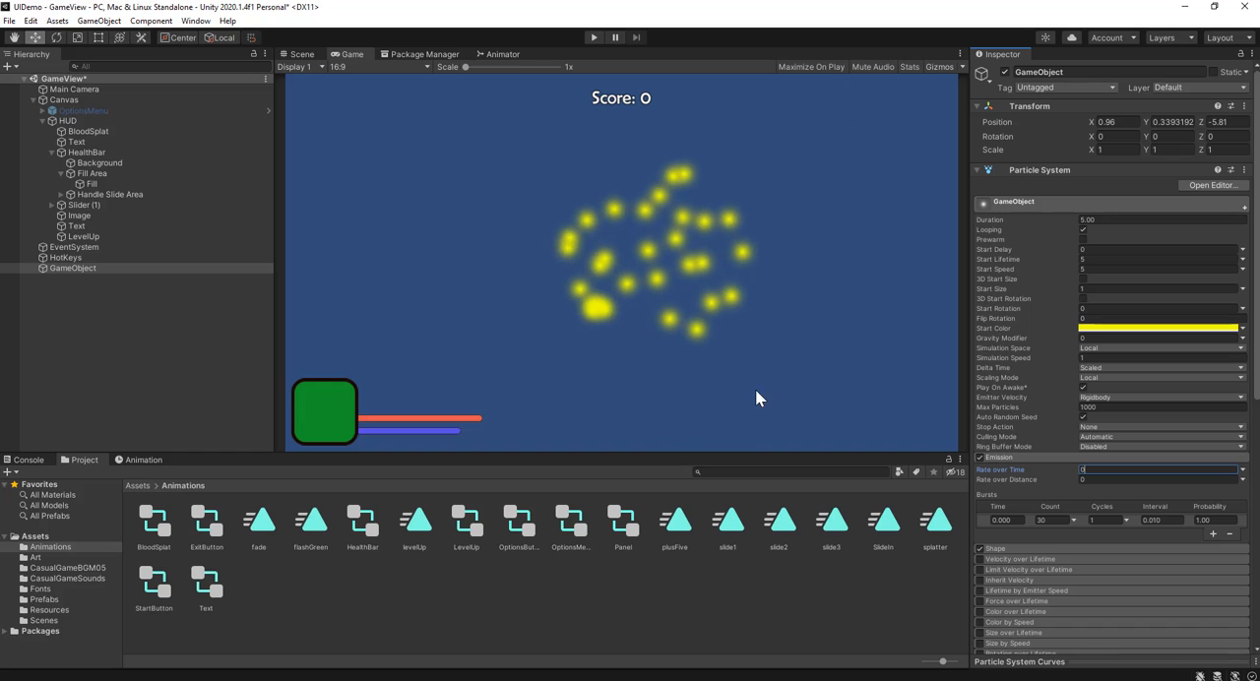
click(1093, 339)
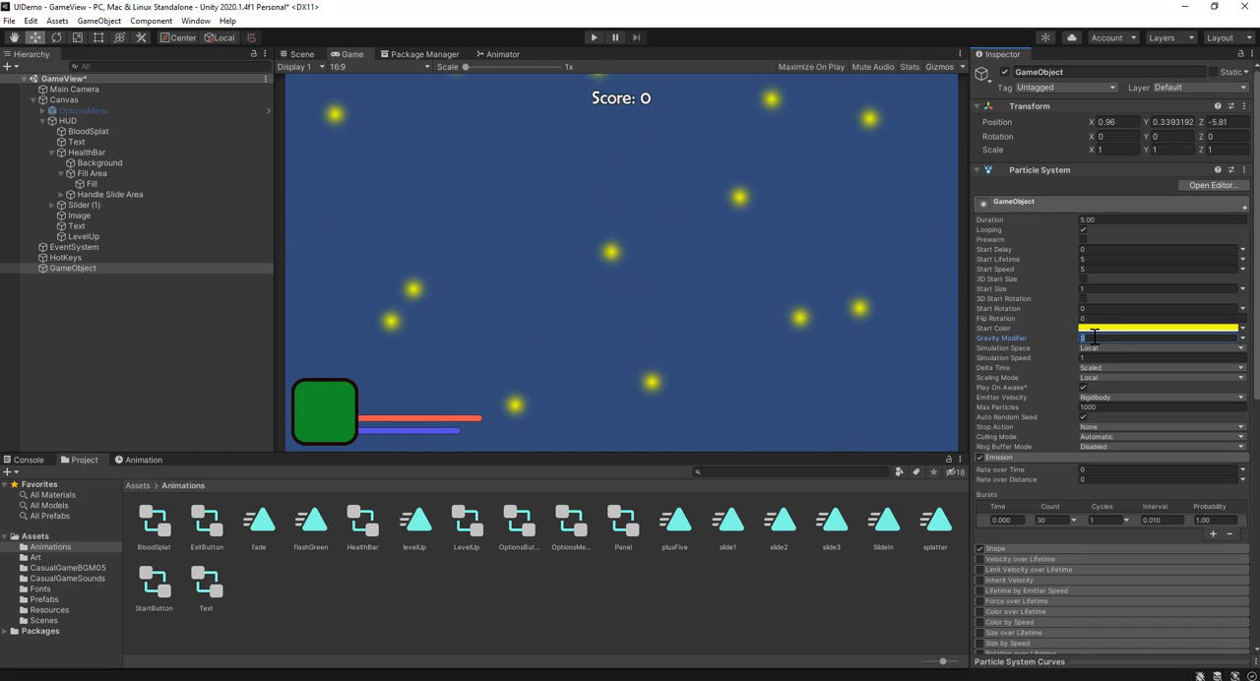
text(-1)
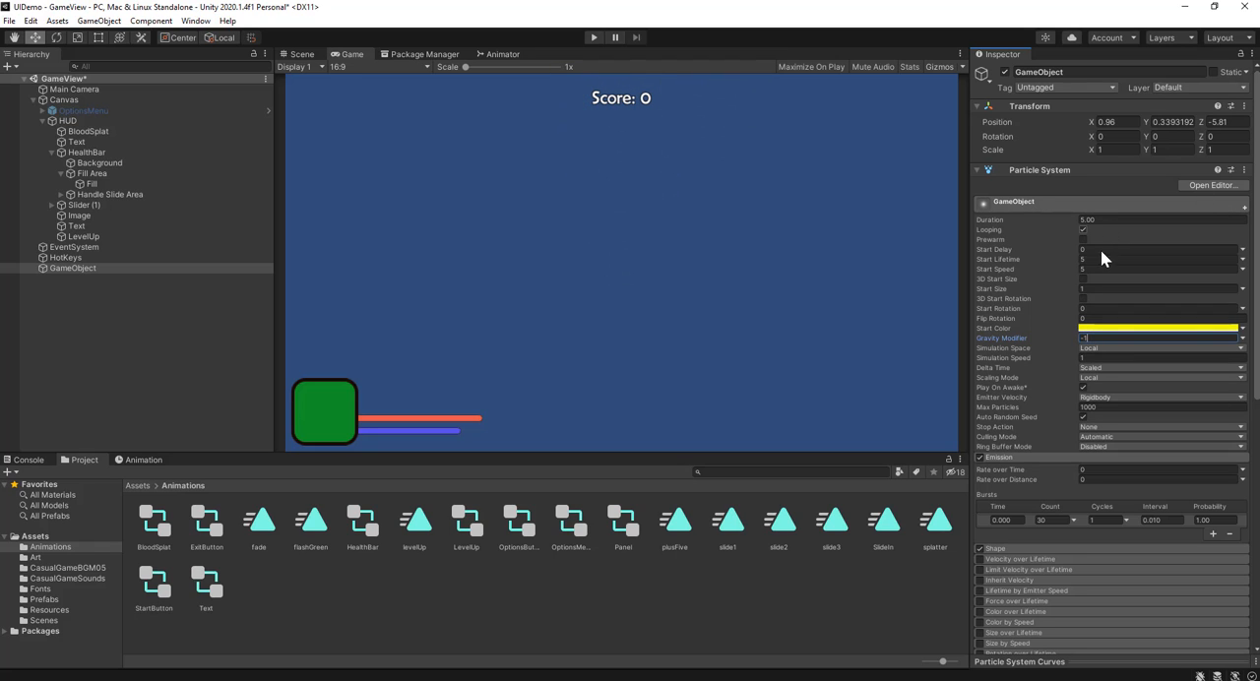
Step: Set both the Duration and the Start Lifetime of the particle system to 1
click(1118, 220)
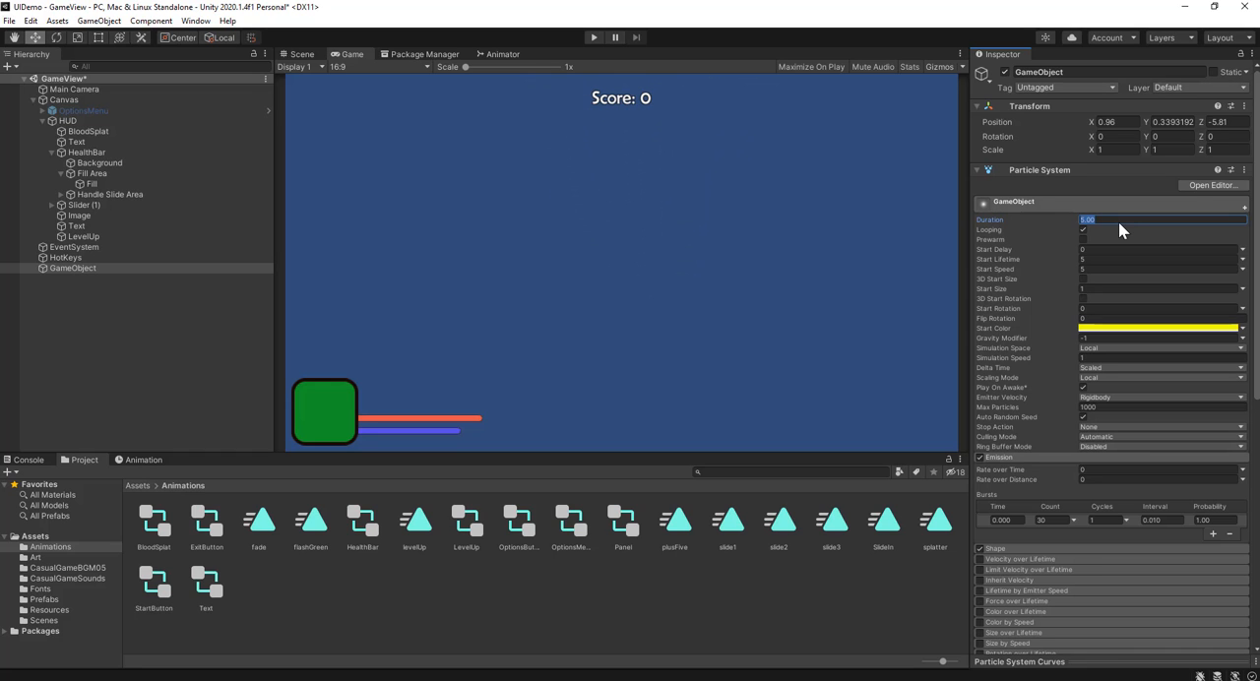
text(1)
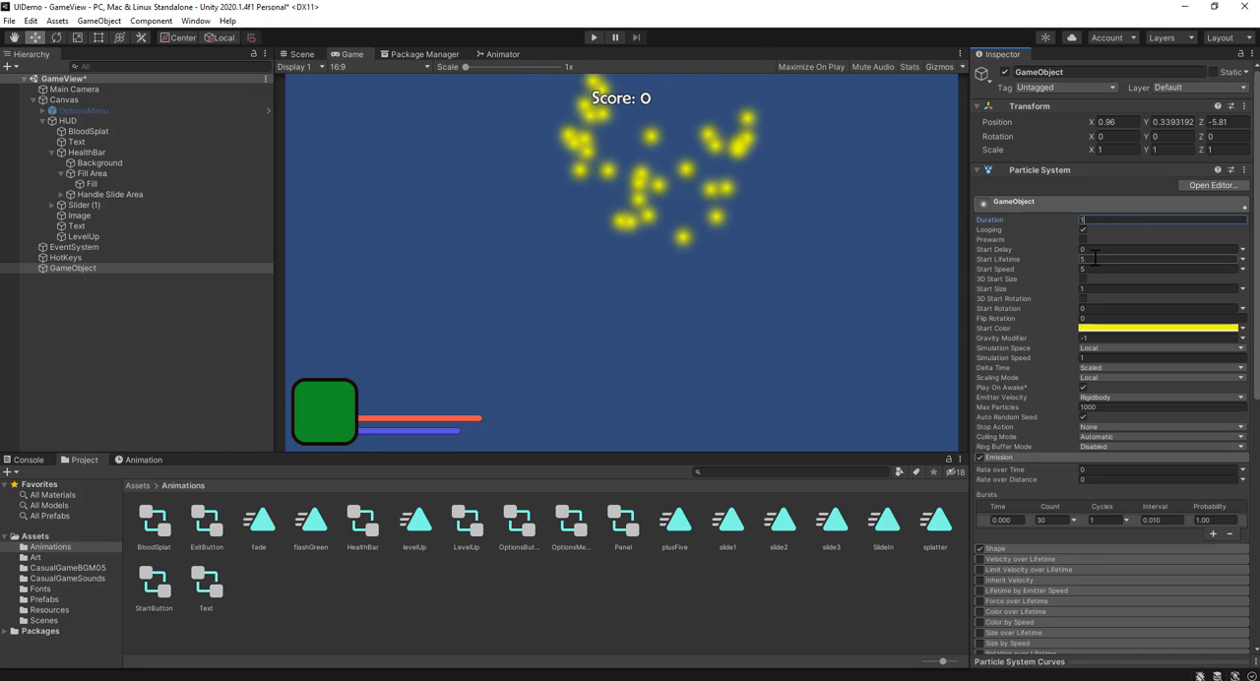
click(1094, 259)
text(1)
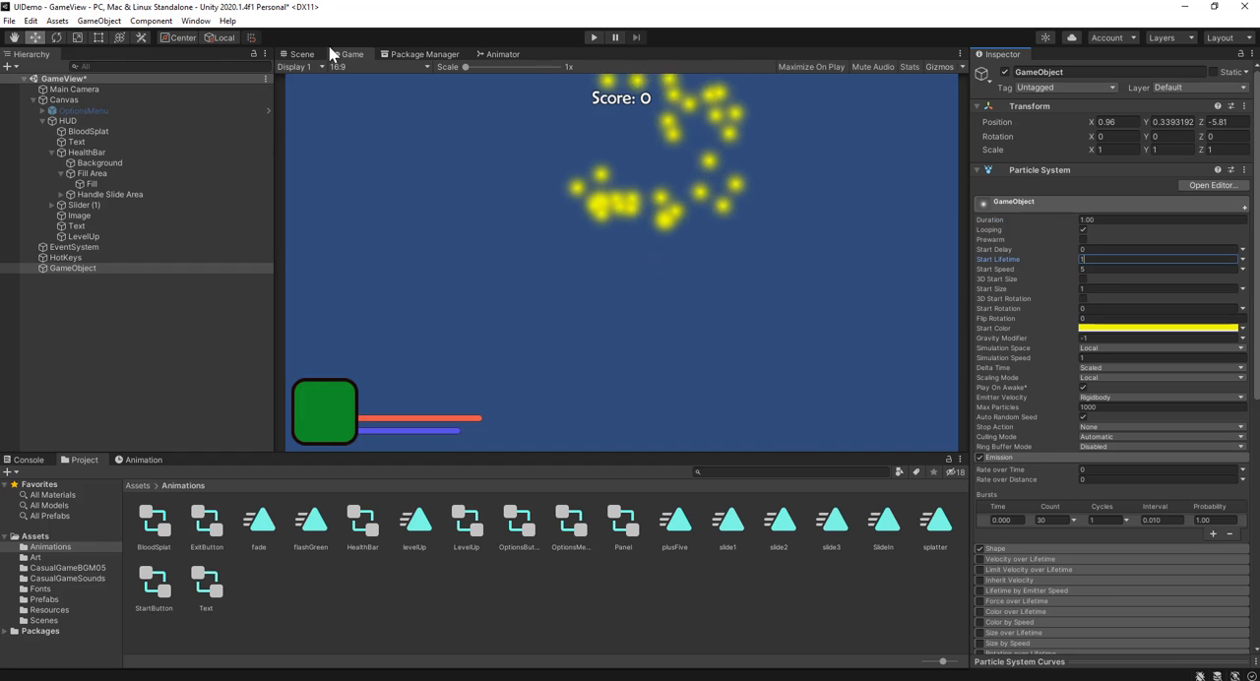
Step: Move the particle object down in the scene to Y -0.83 and preview the burst in the game view
click(301, 54)
scroll(585, 212, up, 6)
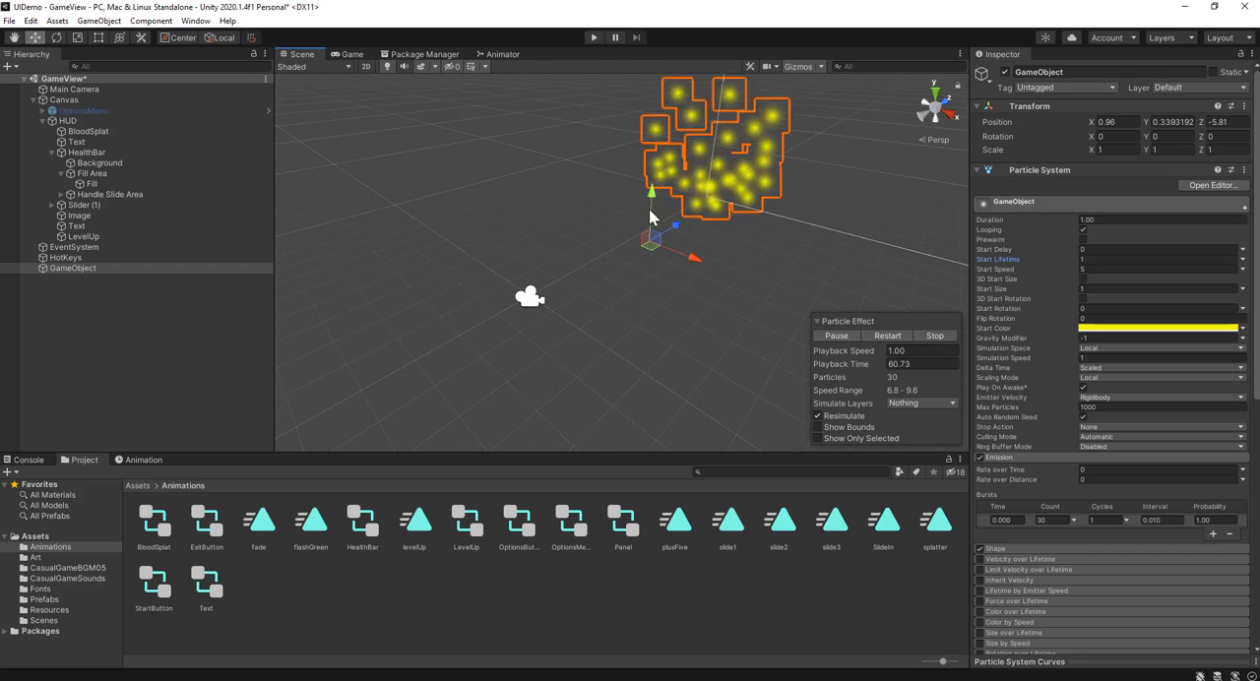
drag(657, 188, 656, 226)
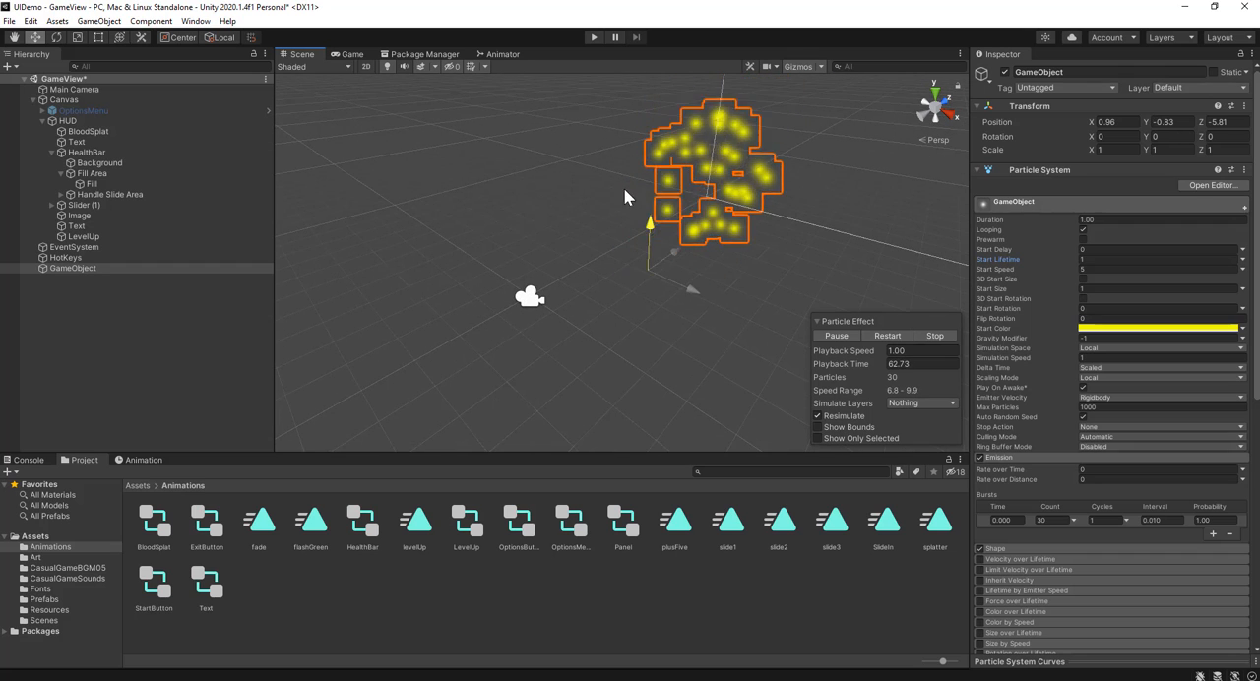
click(353, 54)
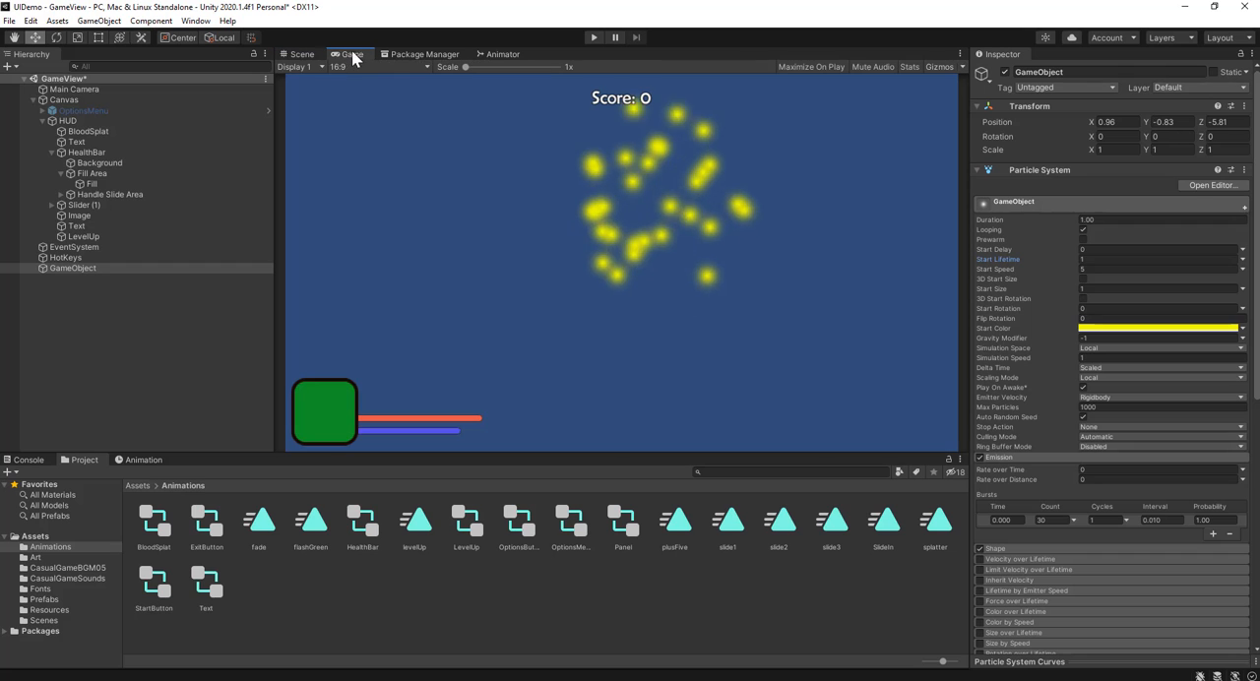
Step: Lower the particle object in the scene to Y -4.48 and preview the burst in the game view
click(298, 55)
drag(647, 222, 653, 302)
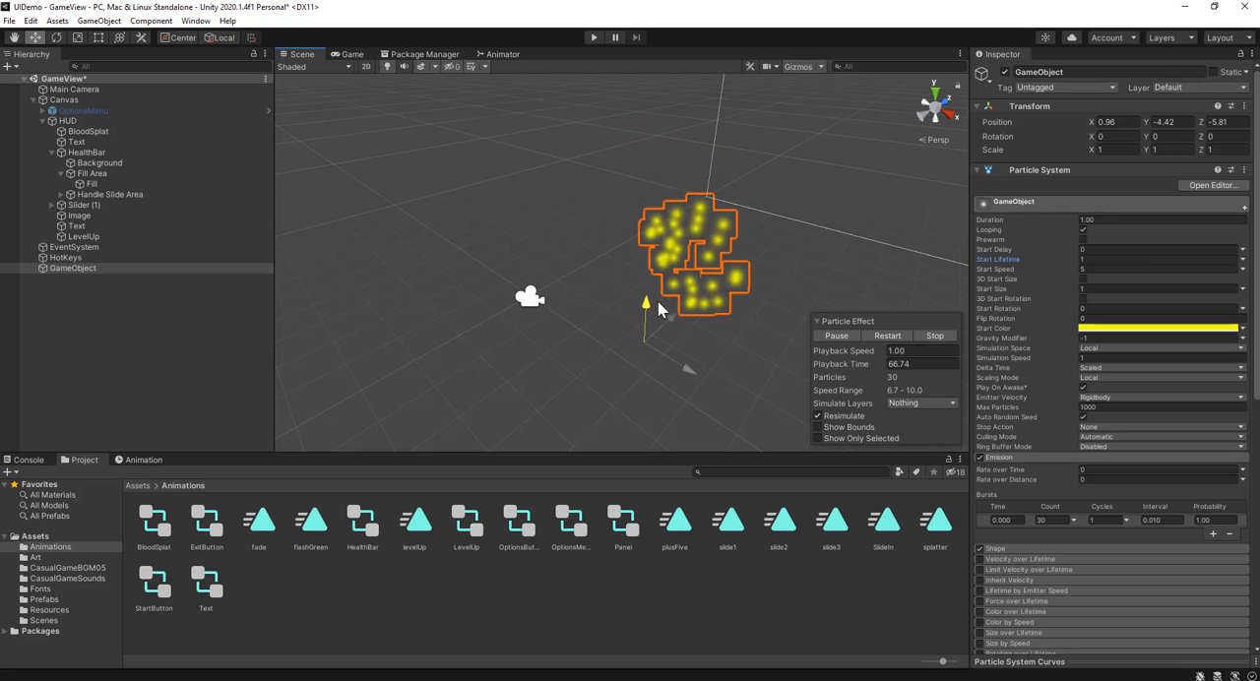
click(347, 55)
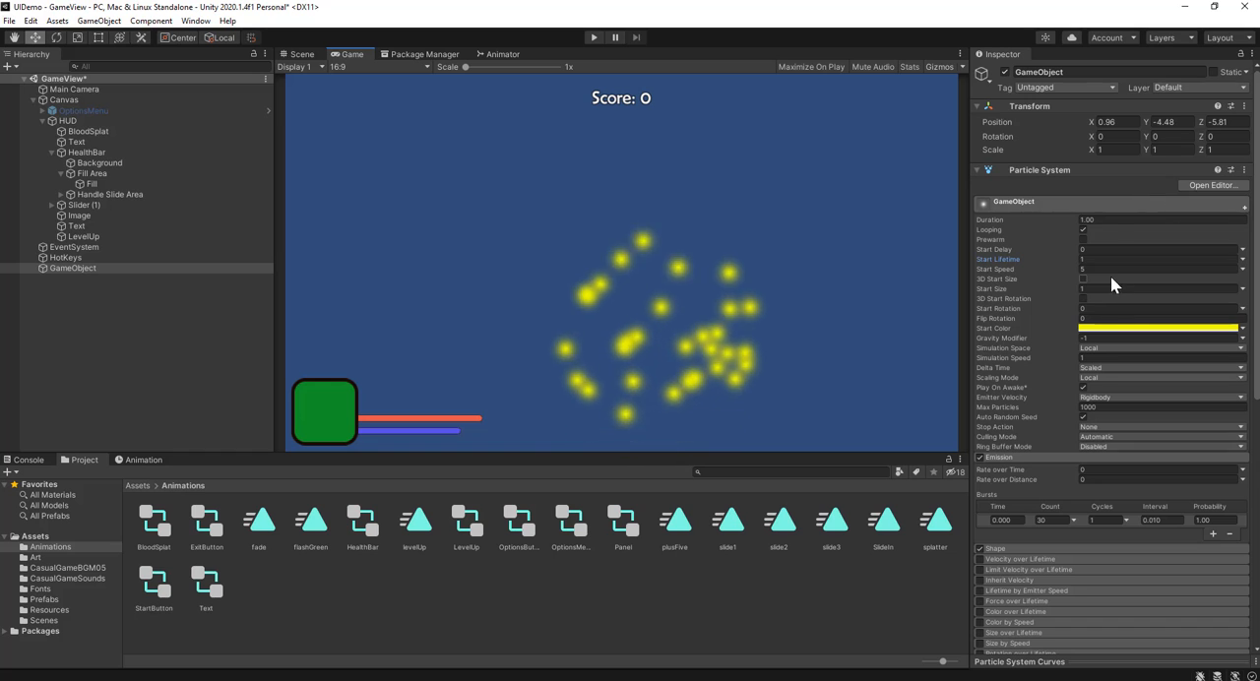
Step: Set the particle system's Duration and Start Lifetime to 2 and its Start Size to 0.4
click(1118, 221)
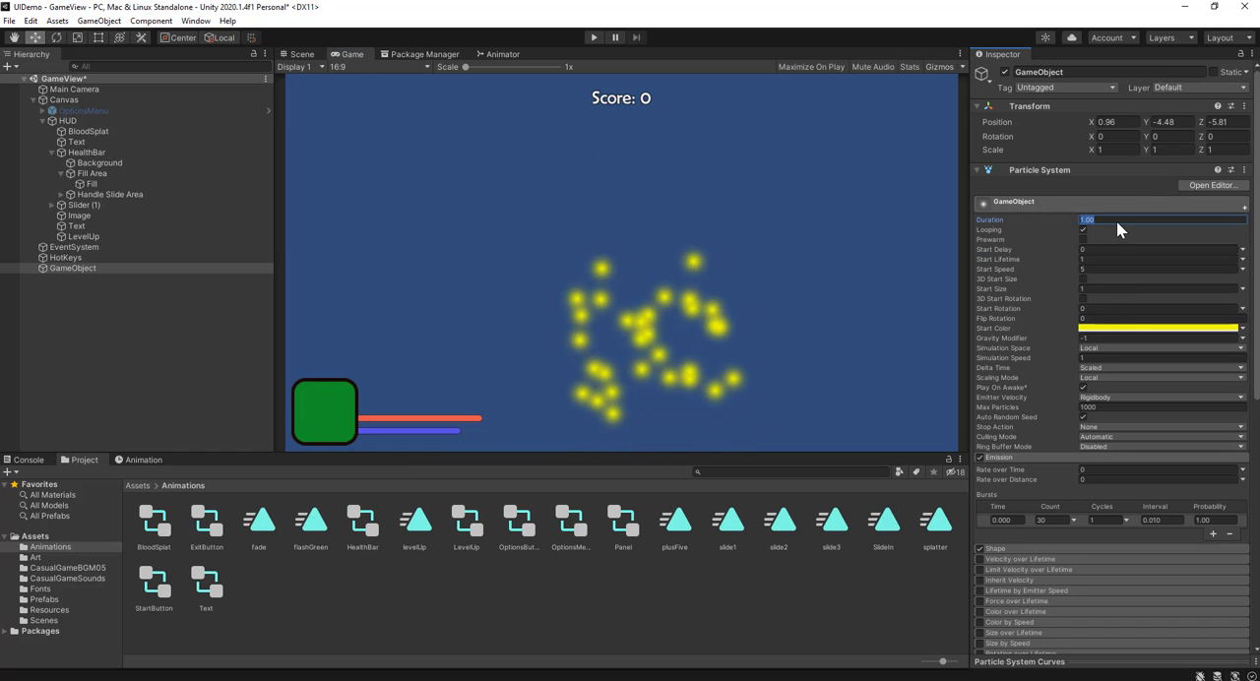
text(2)
click(1093, 257)
text(2)
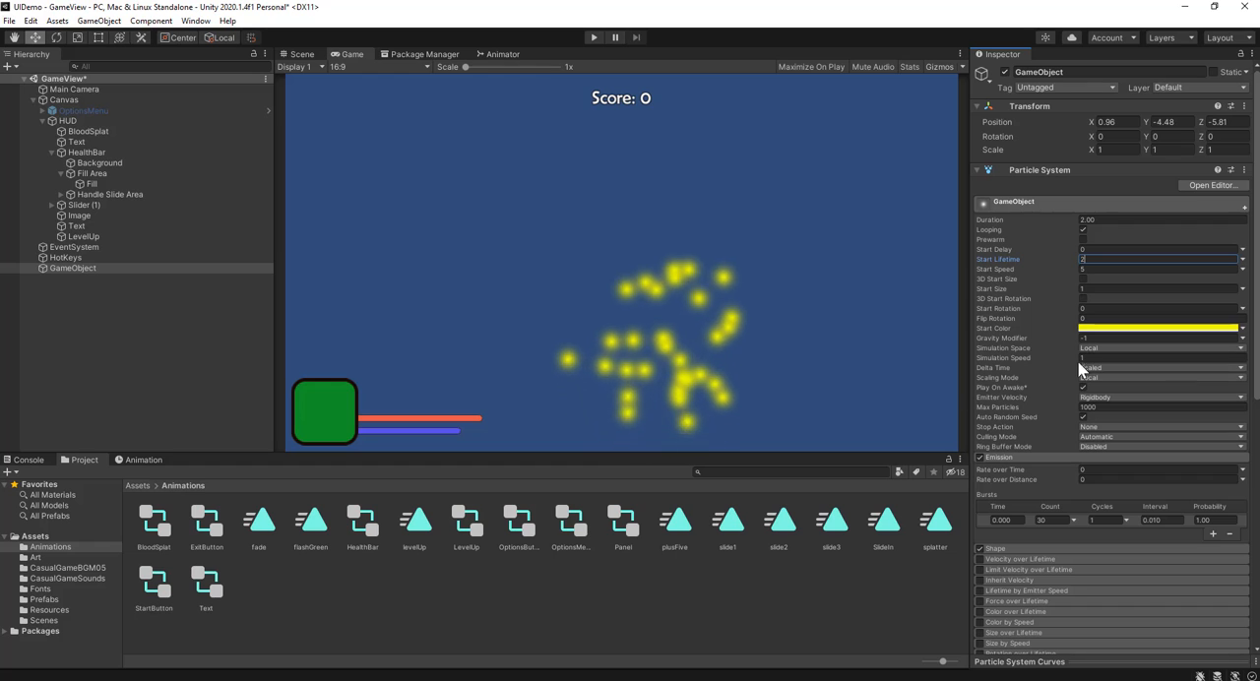
click(1093, 287)
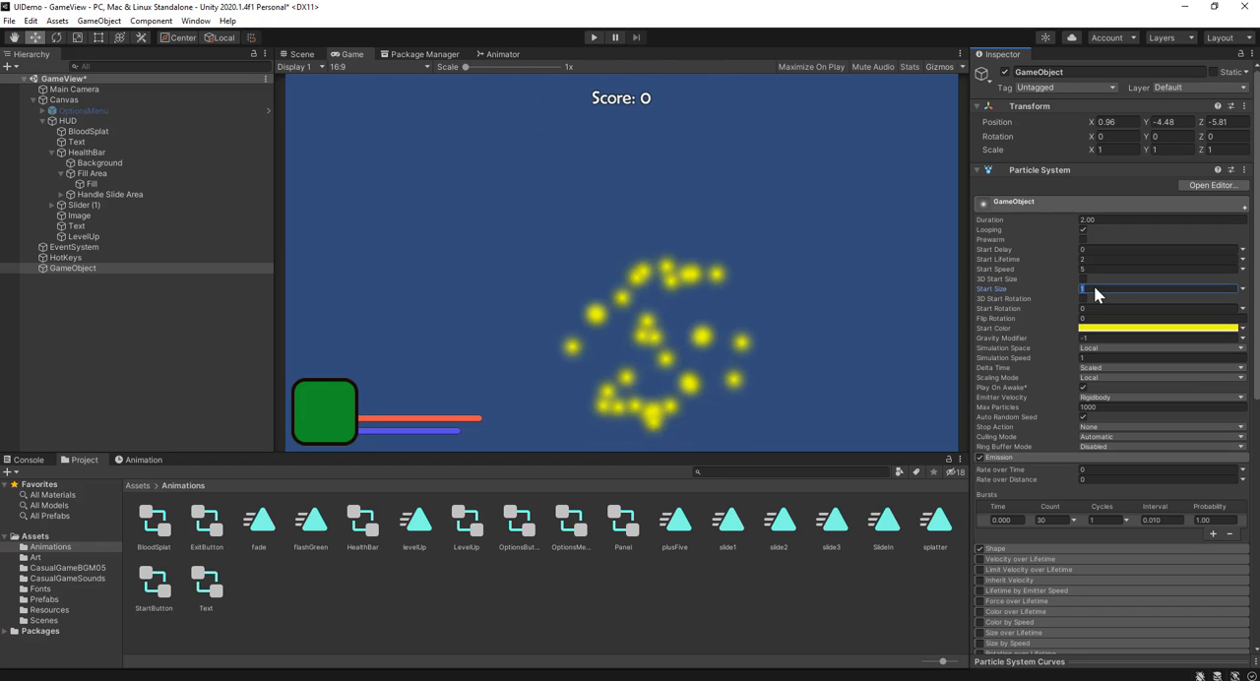
text(.4)
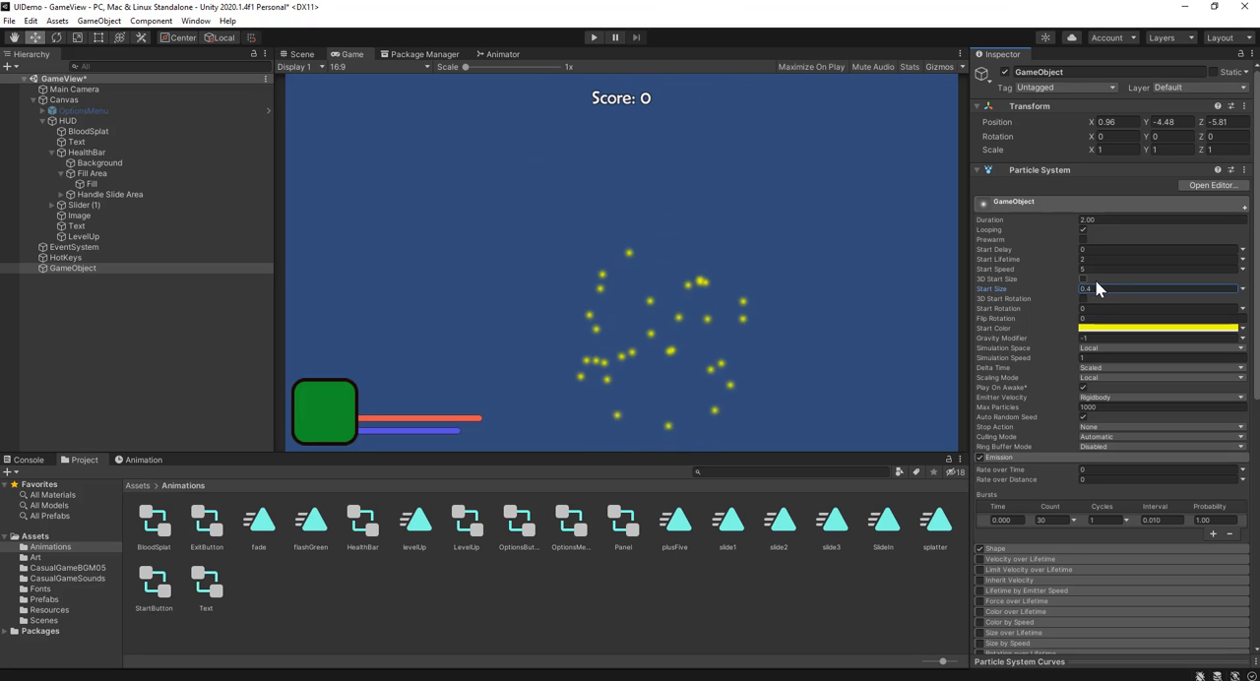
Step: Change the particle system's emission shape to Box
scroll(1033, 425, down, 3)
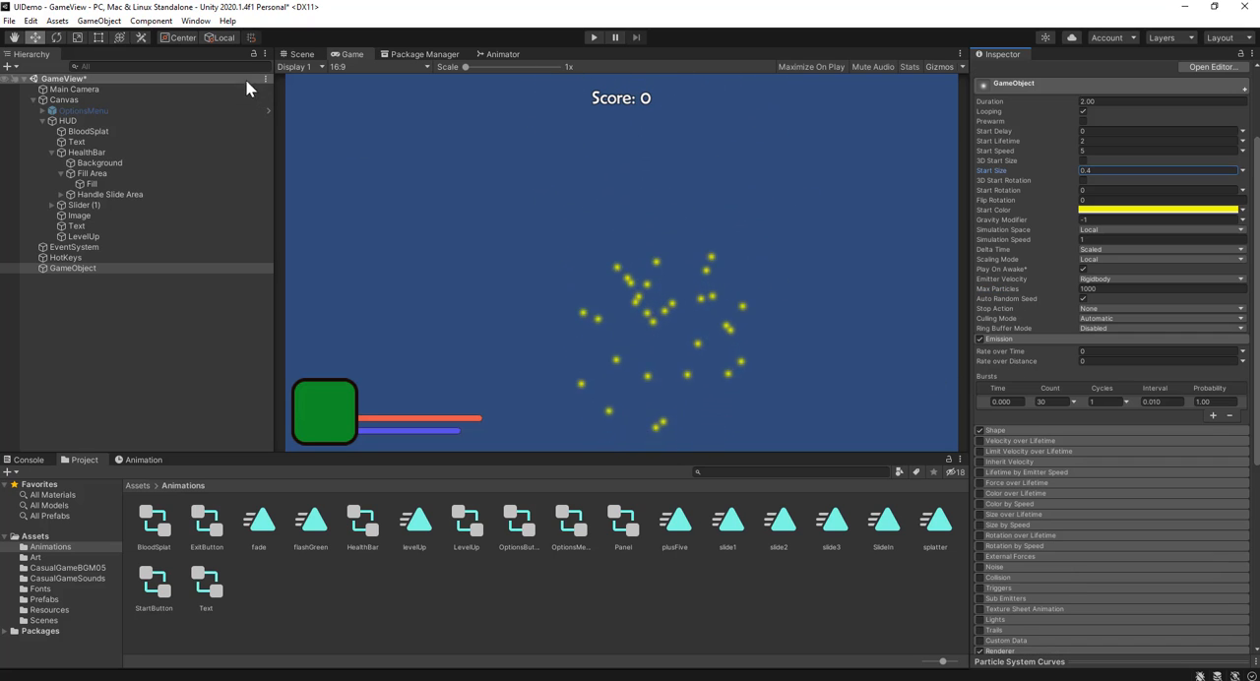
click(301, 54)
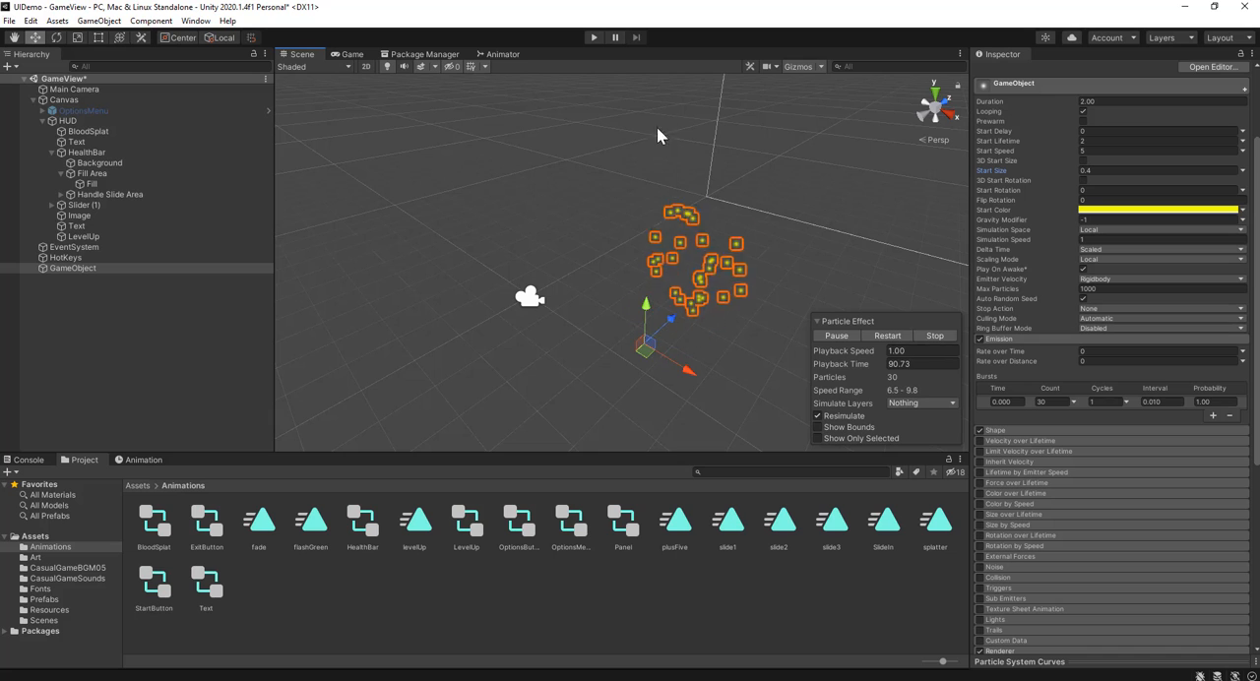
click(1022, 432)
scroll(1057, 433, down, 3)
click(1133, 326)
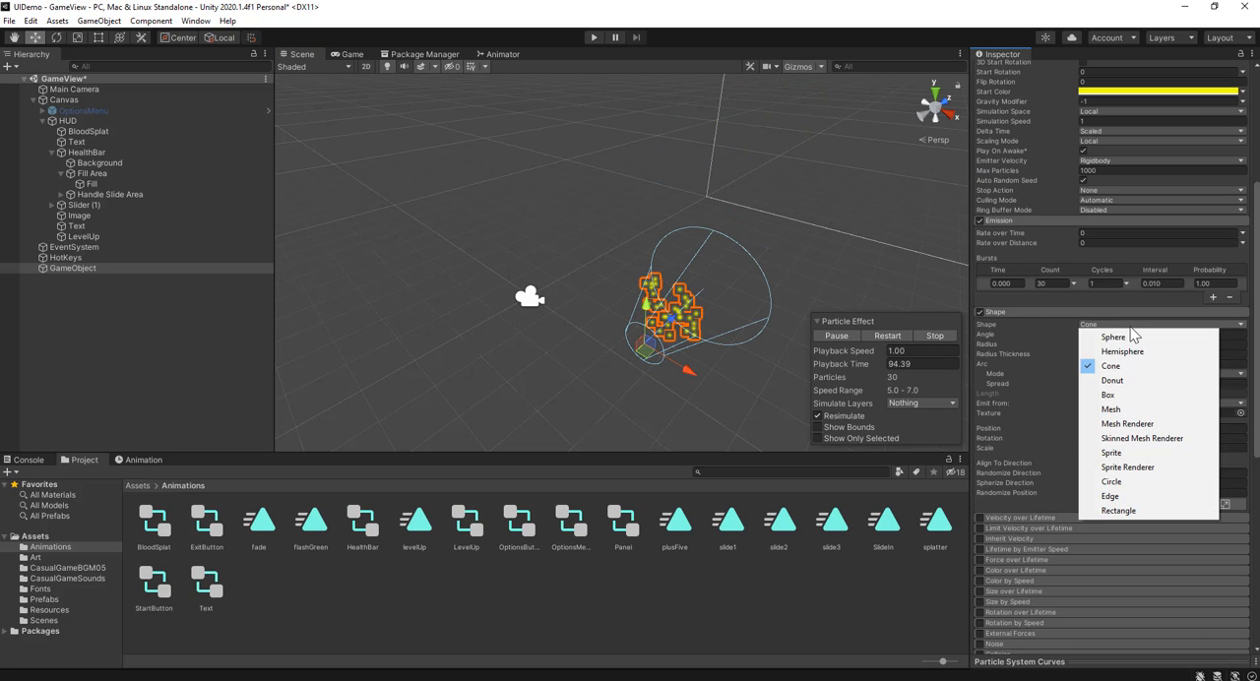
click(1108, 394)
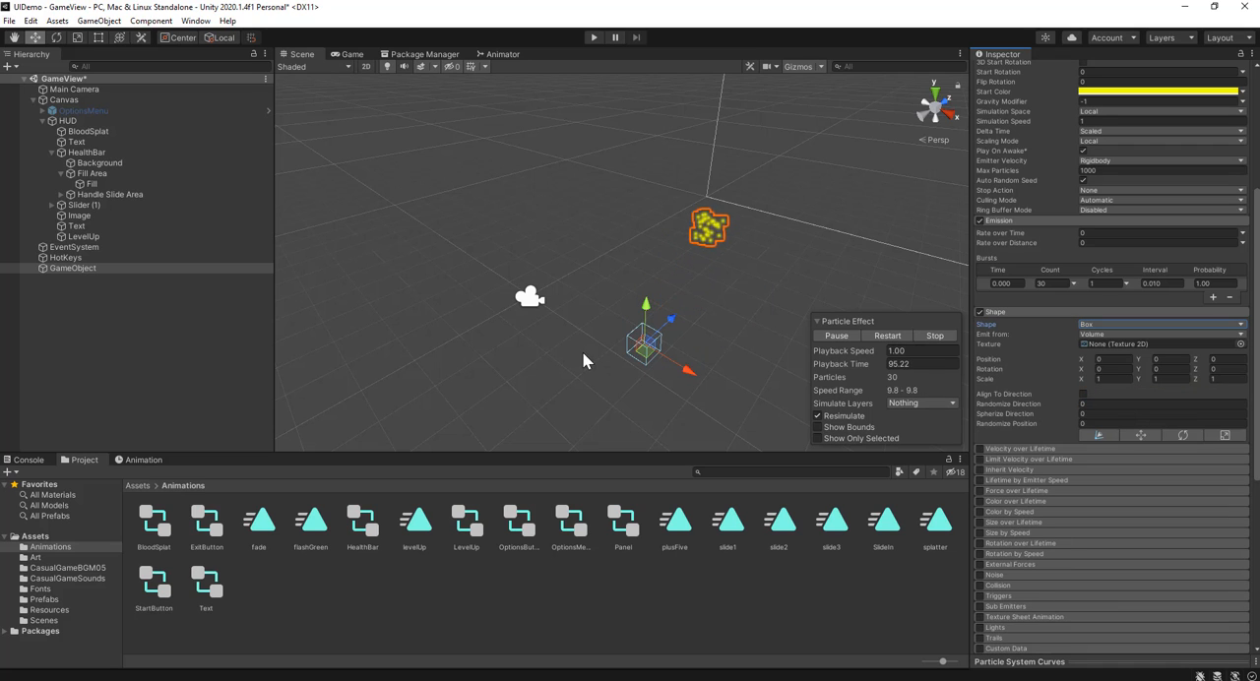
Step: Widen the box emission shape to an X scale of 20 and preview it in the game view
middle_drag(650, 369, 578, 261)
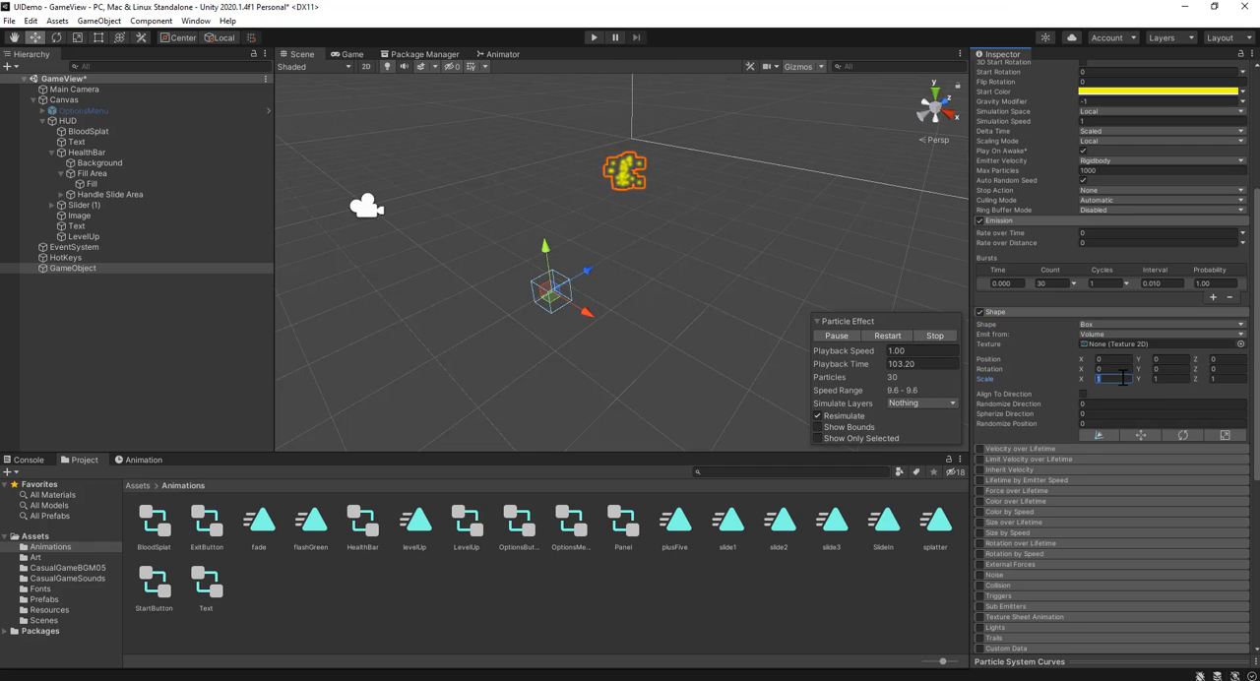
text(0)
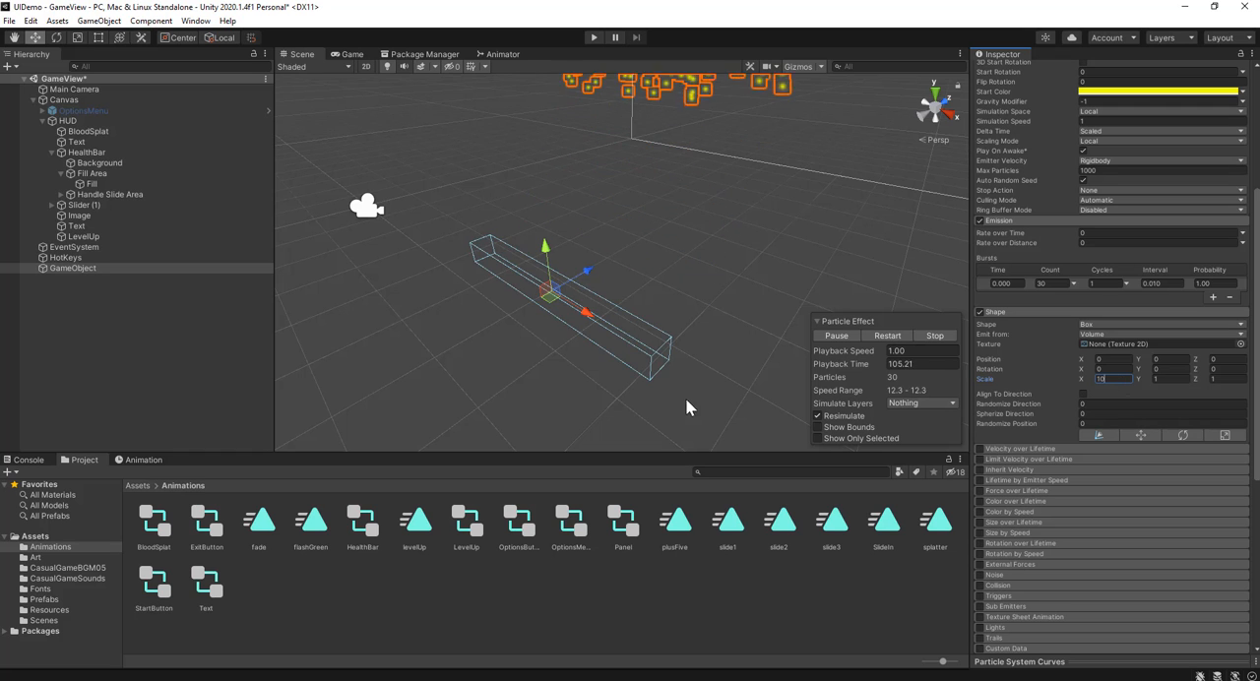
scroll(399, 366, down, 3)
right_drag(399, 366, 591, 358)
middle_drag(506, 378, 693, 284)
click(351, 54)
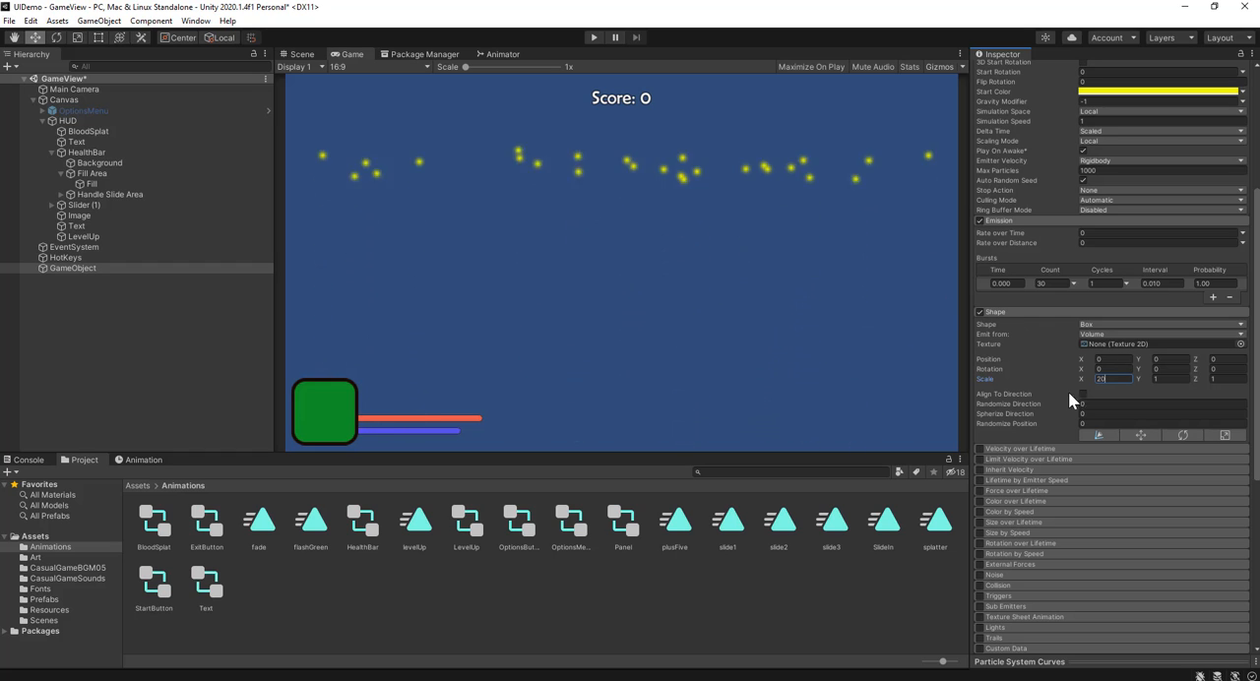
click(1117, 368)
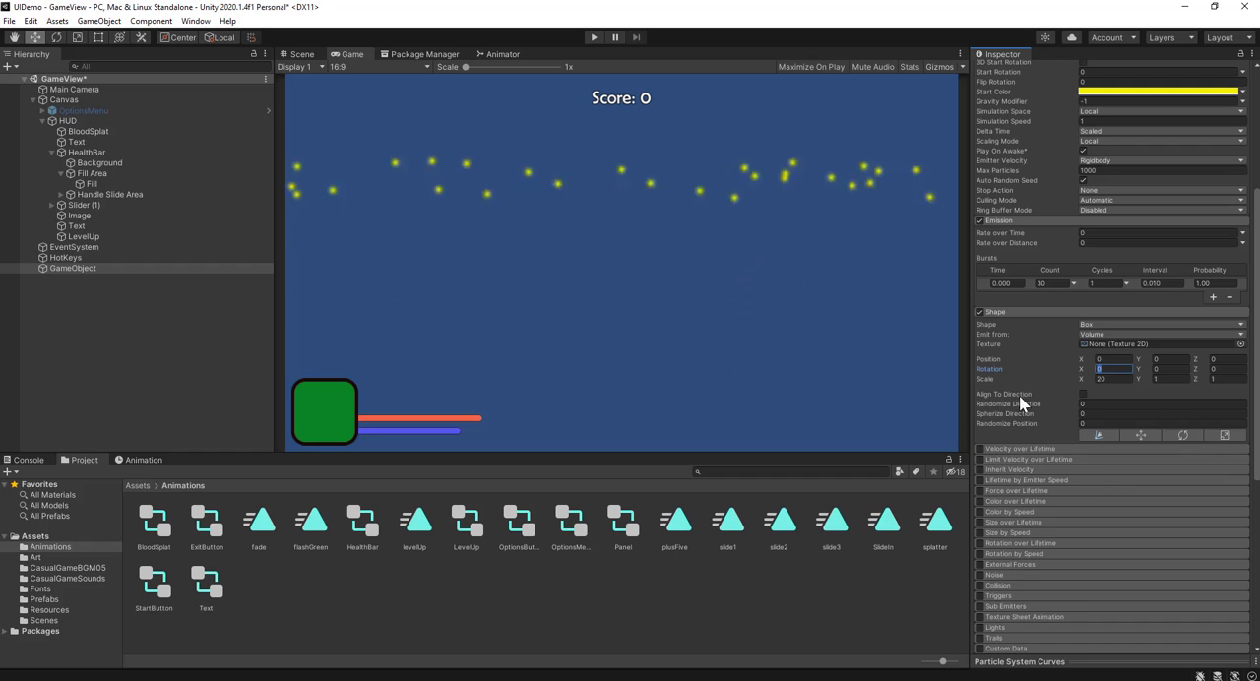
scroll(1046, 332, up, 5)
scroll(1049, 487, down, 7)
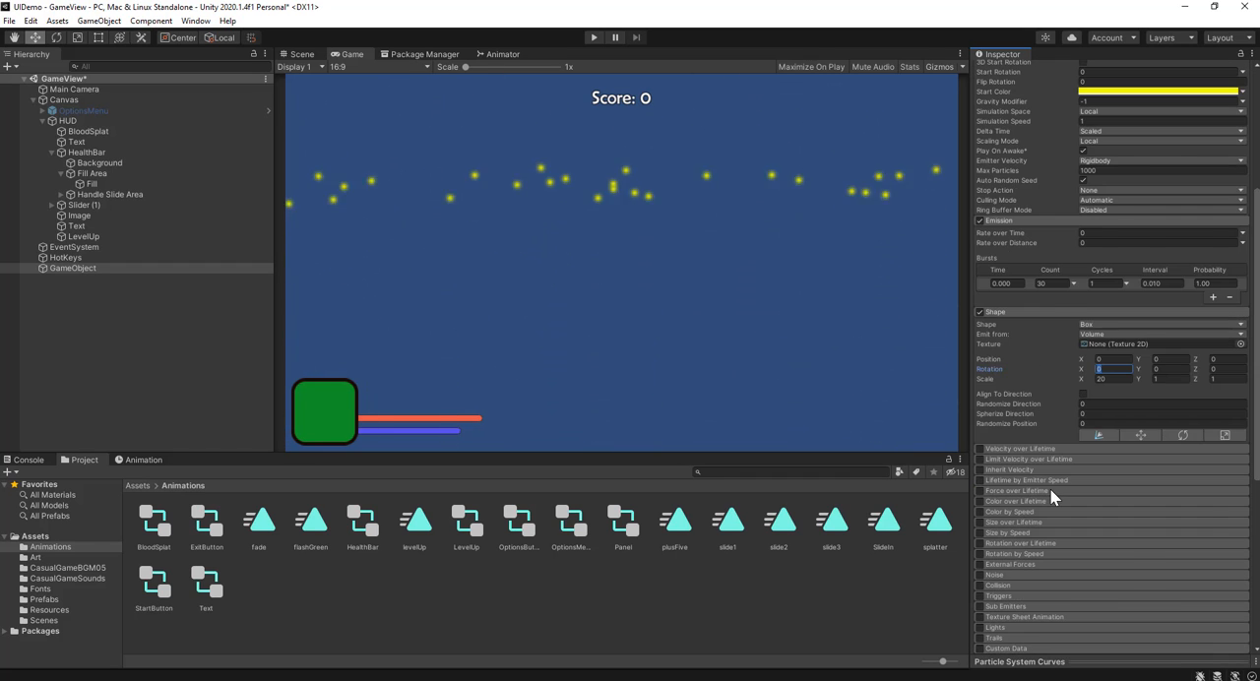
Step: Enable trails on the particles and assign Default-ParticleSystem as the Trail Material
click(979, 520)
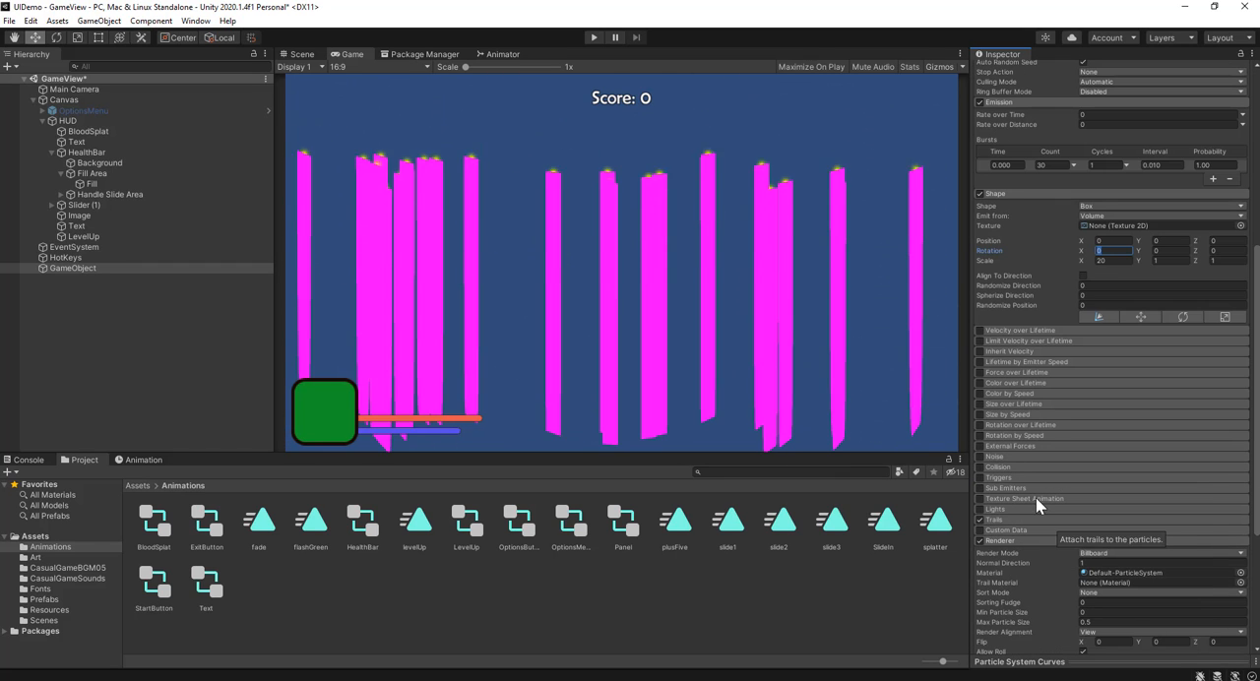
scroll(1036, 497, down, 2)
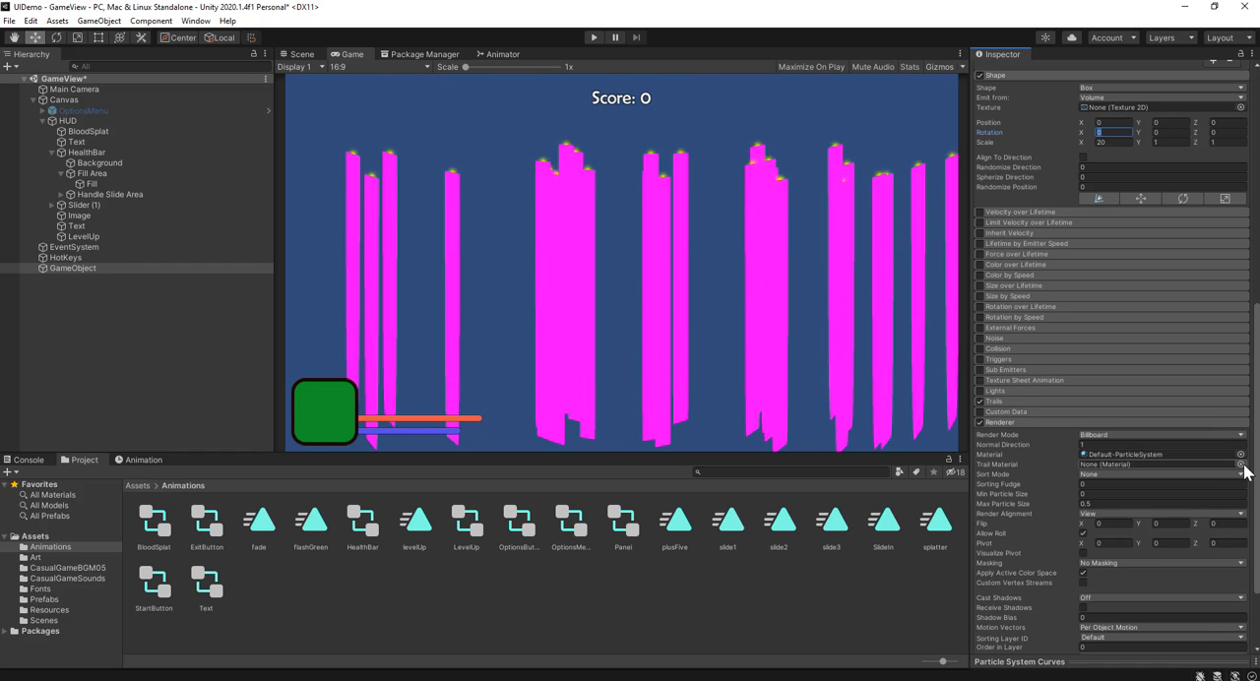
click(1240, 465)
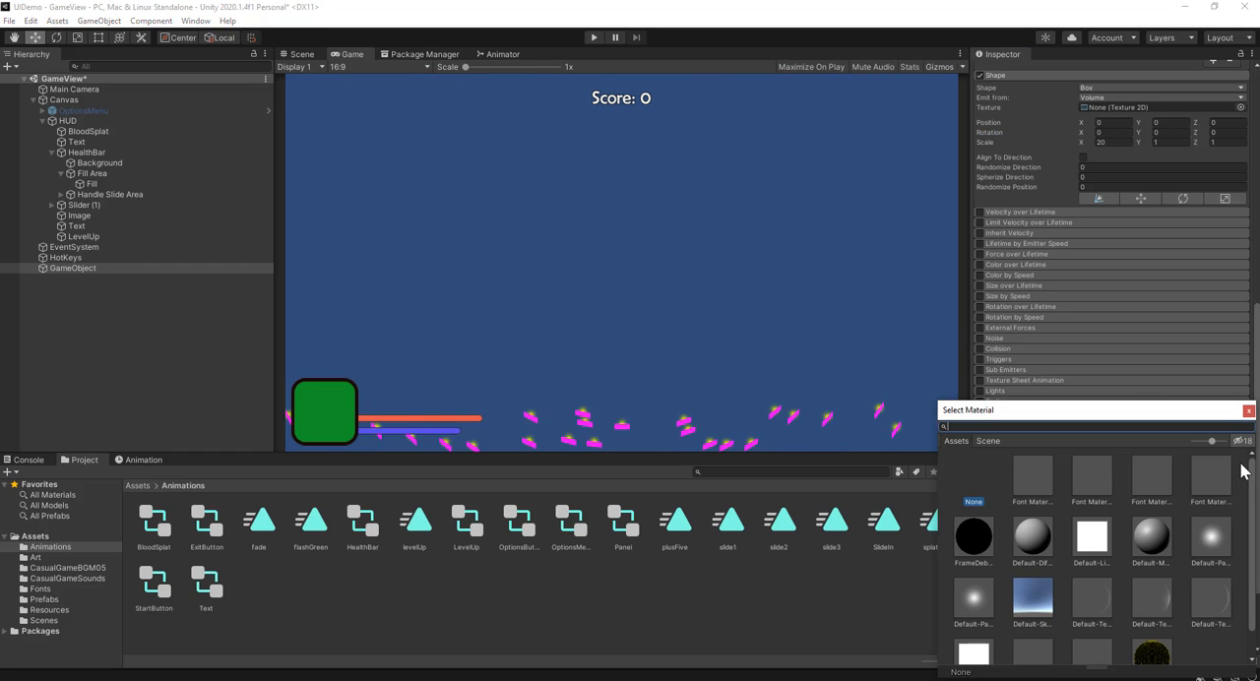
click(1207, 536)
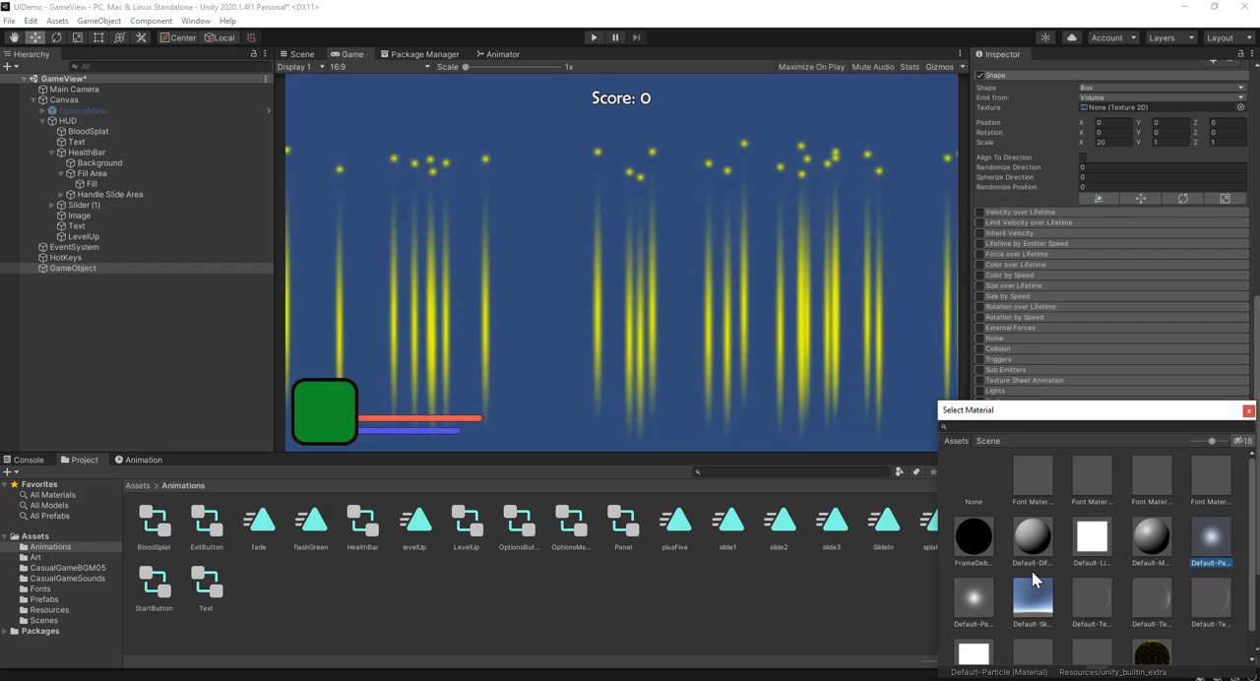
click(1096, 554)
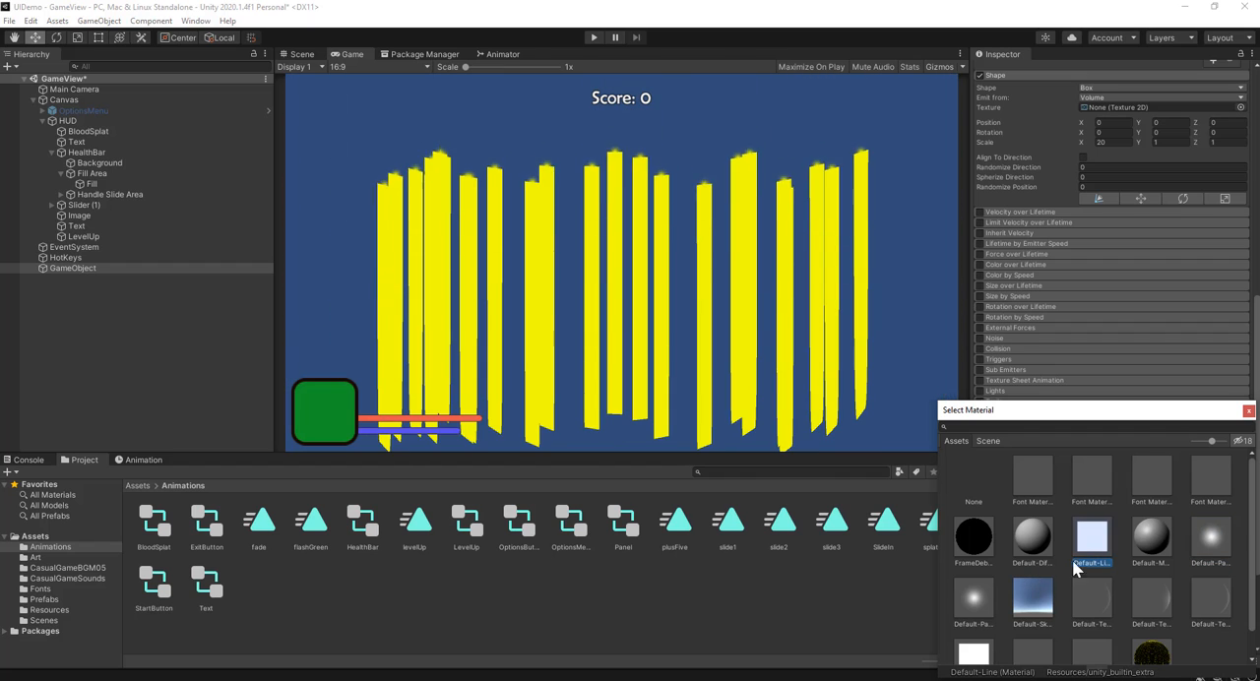
click(986, 592)
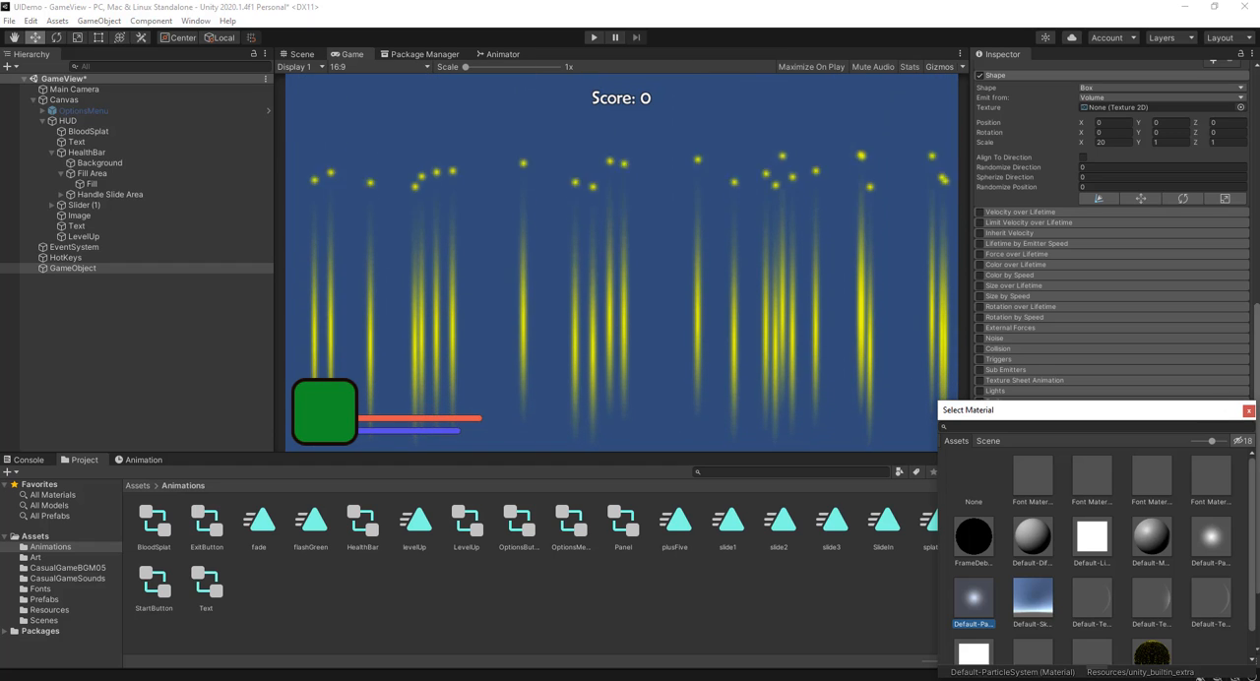
click(1248, 410)
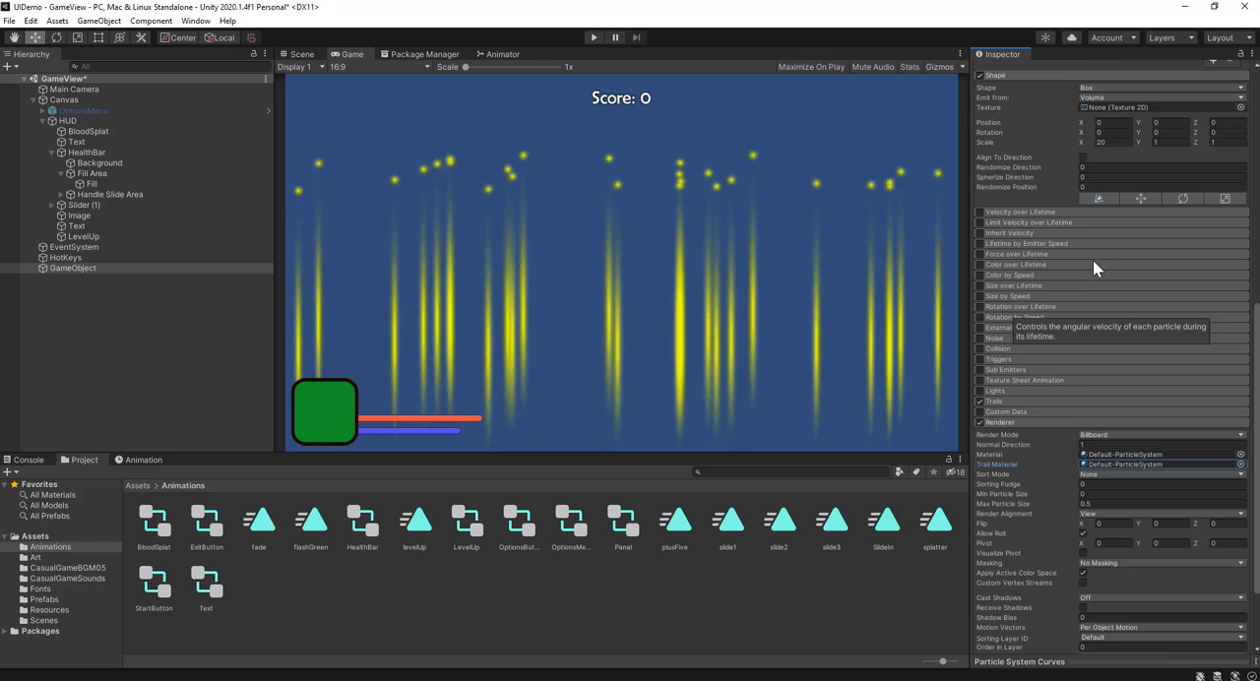
Step: Enable Velocity over Lifetime and set its Linear velocity mode to Random Between Two Curves
scroll(1092, 260, up, 3)
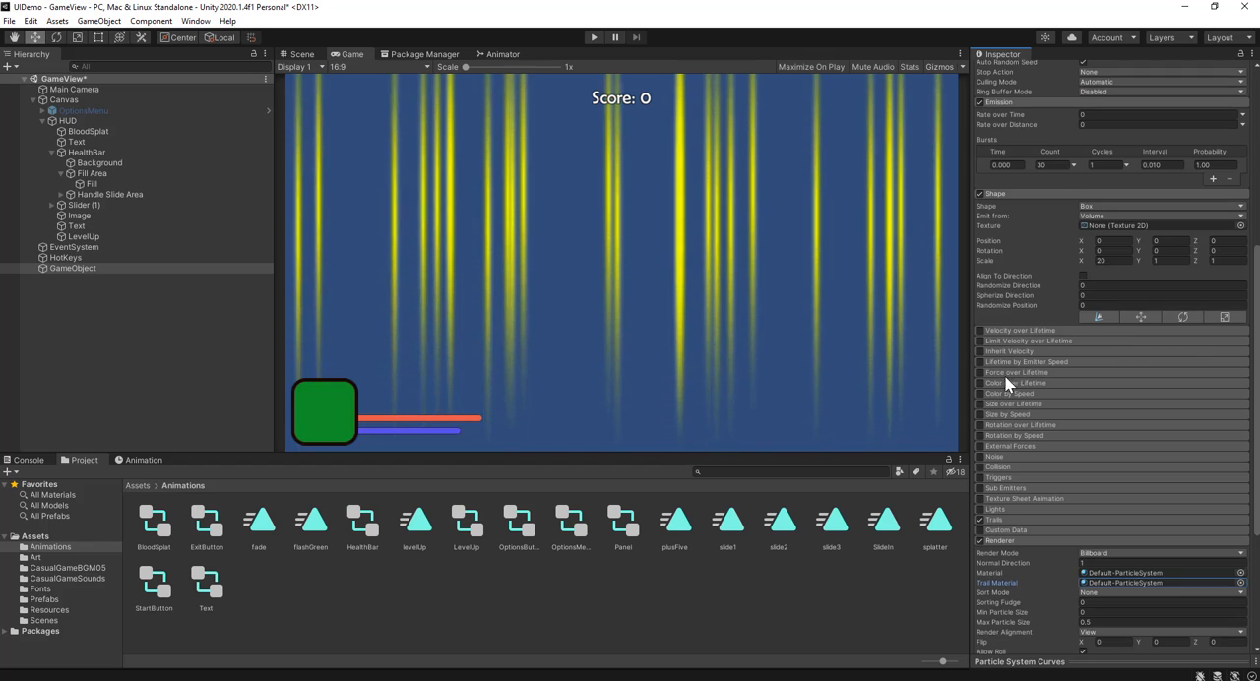
click(982, 331)
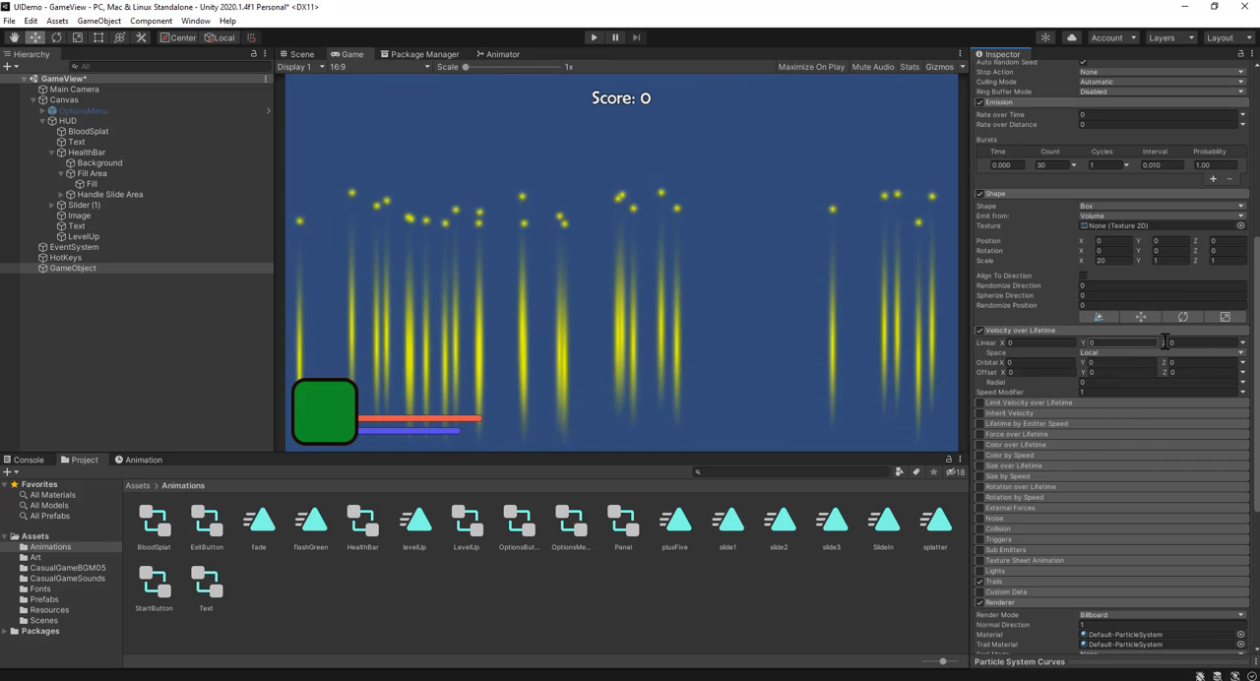
click(1242, 343)
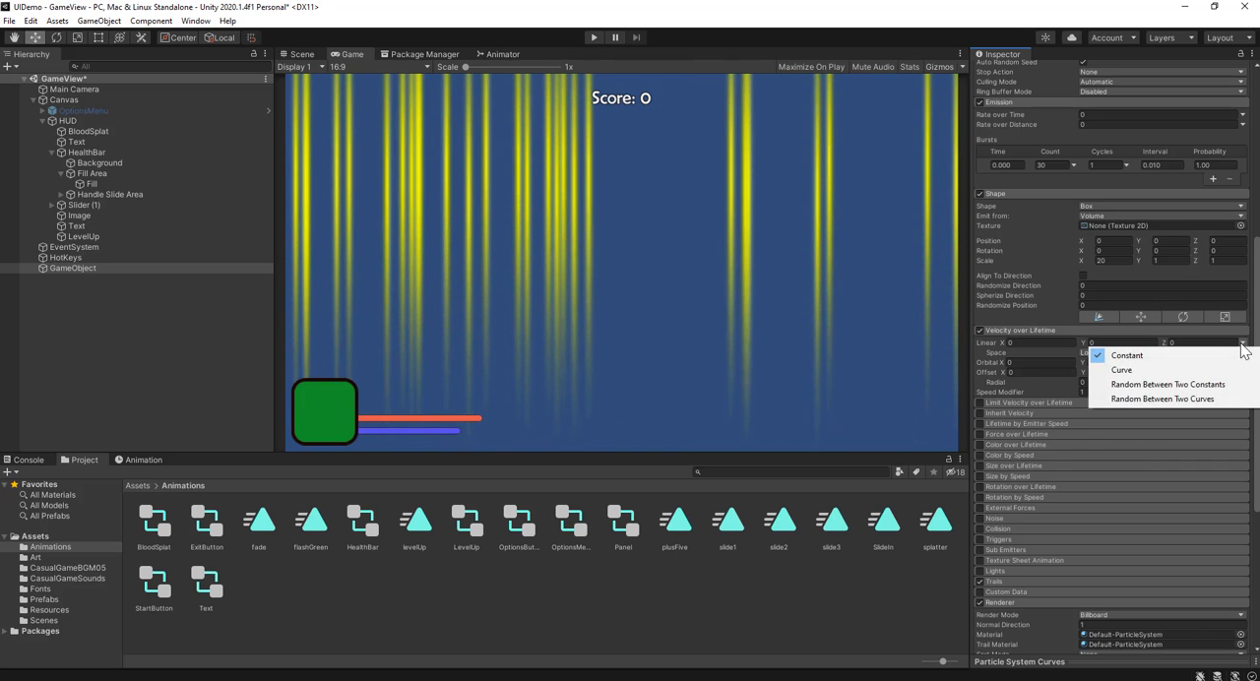
click(1221, 398)
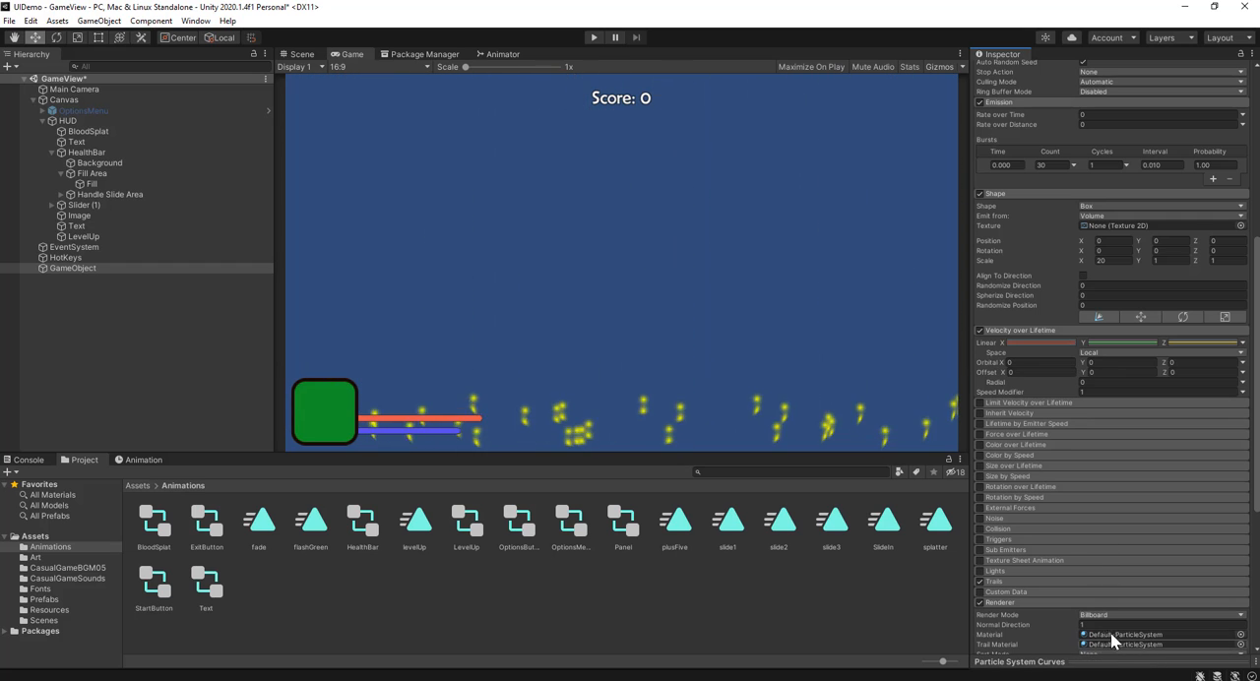
Step: Spread the two Linear X velocity curves so they start at 0 and end at -1 and 1
drag(1114, 660, 1114, 473)
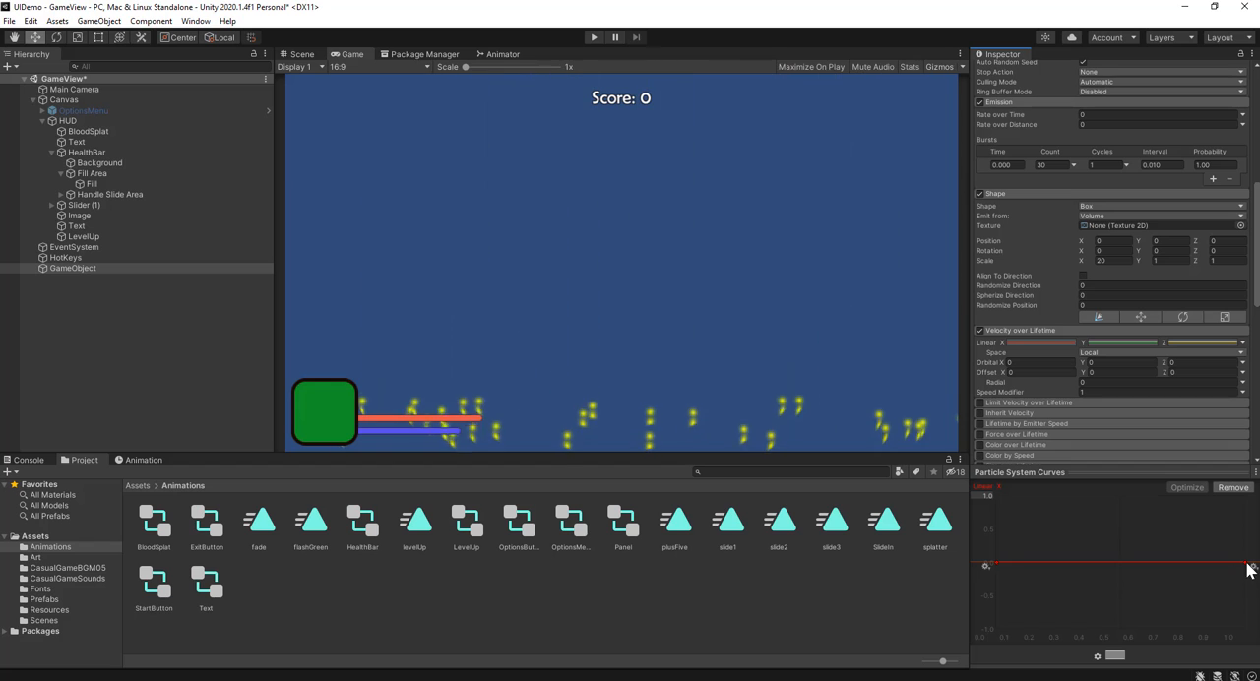
drag(1250, 603, 1246, 625)
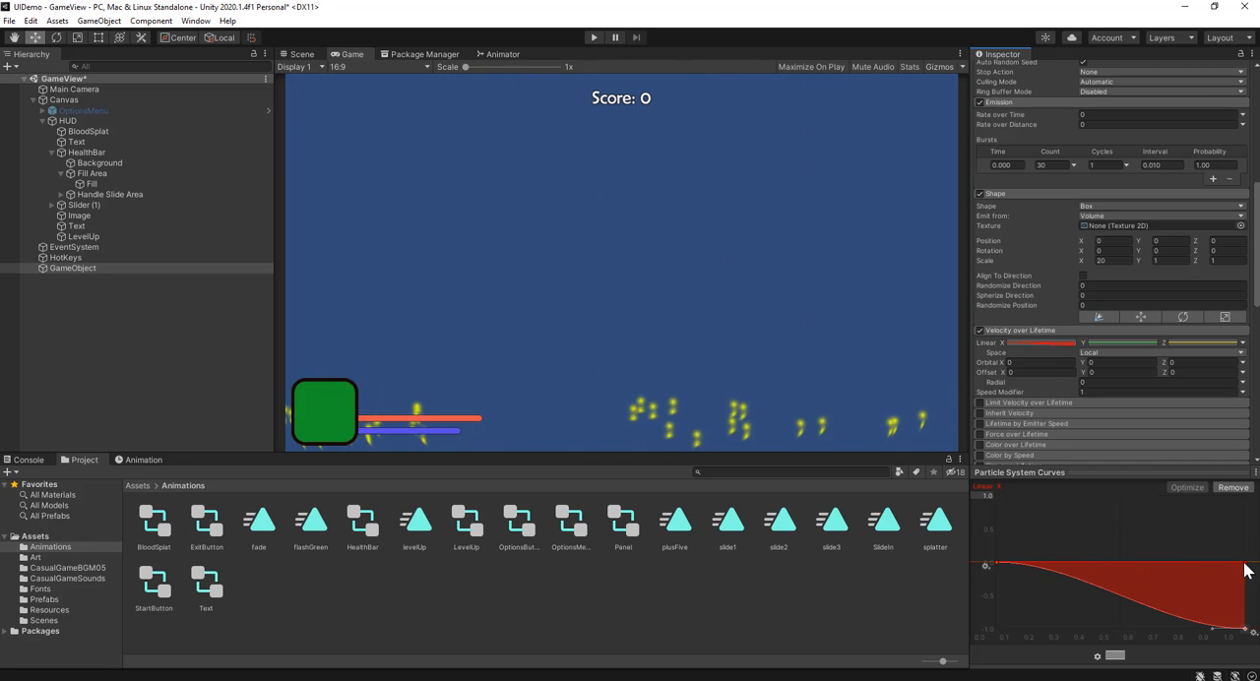
drag(1246, 564, 1246, 498)
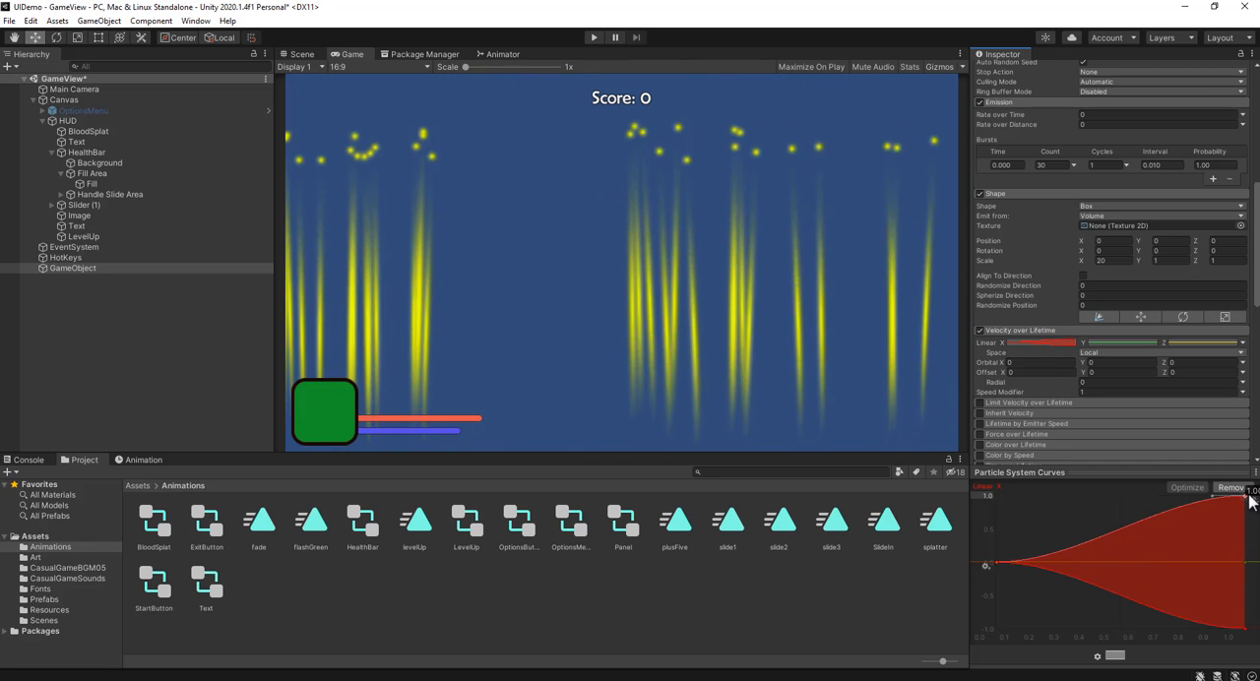
Step: Raise the starting points of the two Linear Y velocity curves to 1.0 and about 0.5, with both ending at 0
click(1151, 344)
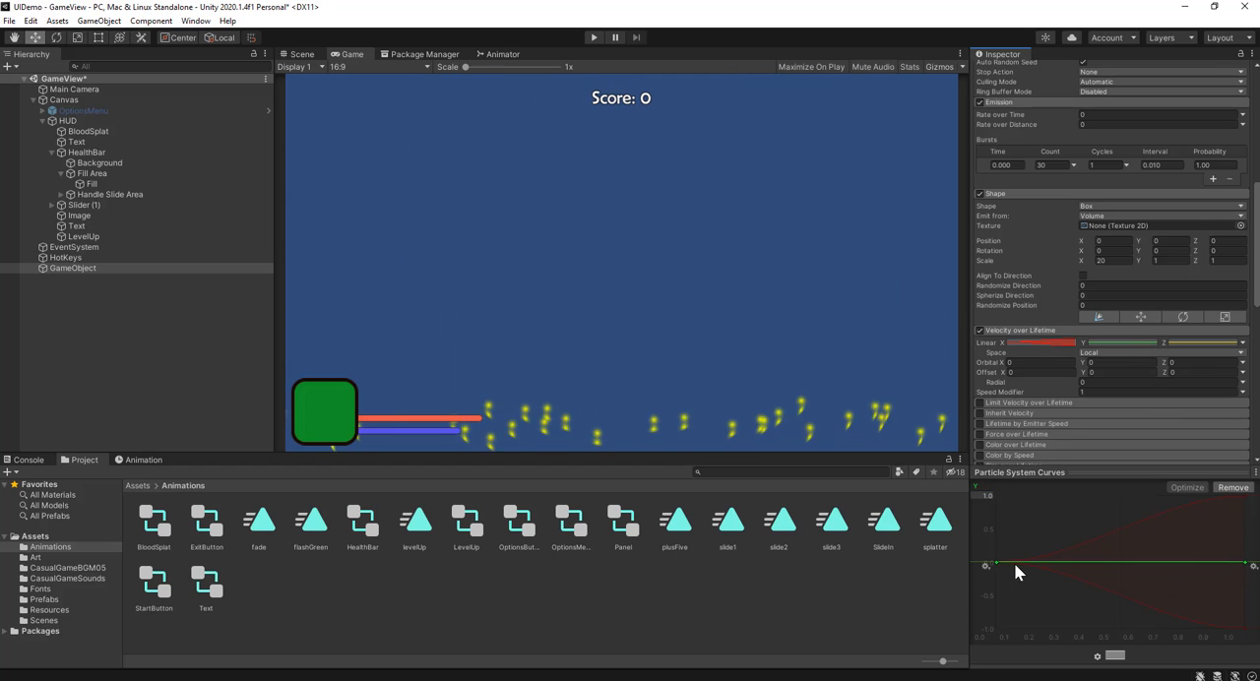
drag(997, 564, 997, 496)
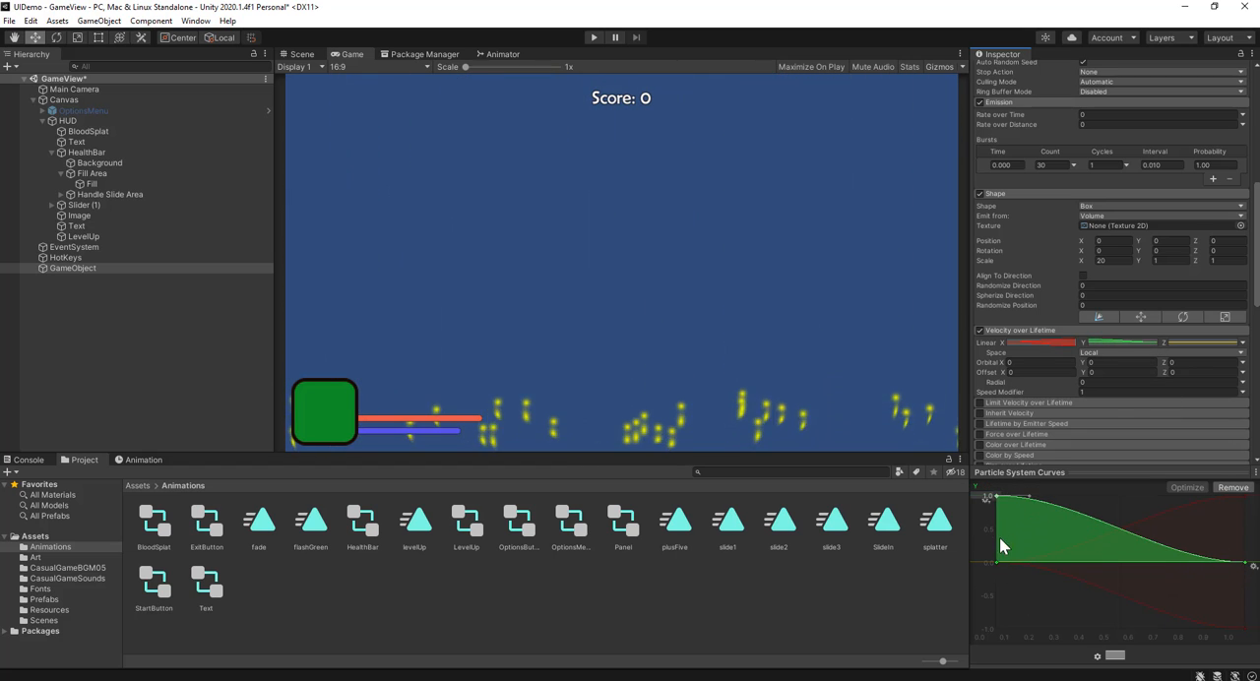
drag(996, 562, 997, 530)
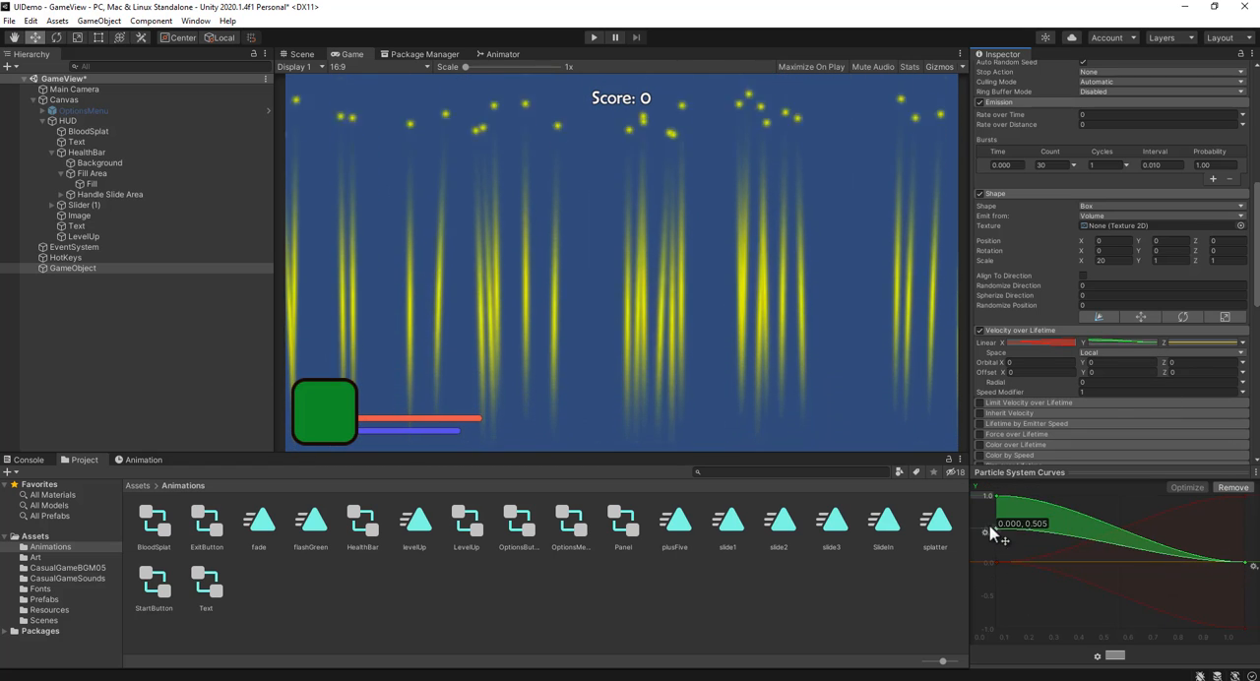
Step: Shape one Linear Z velocity curve to rise from -1 to 1, and set the velocity curves' vertical range to 5
click(1194, 342)
drag(996, 564, 993, 642)
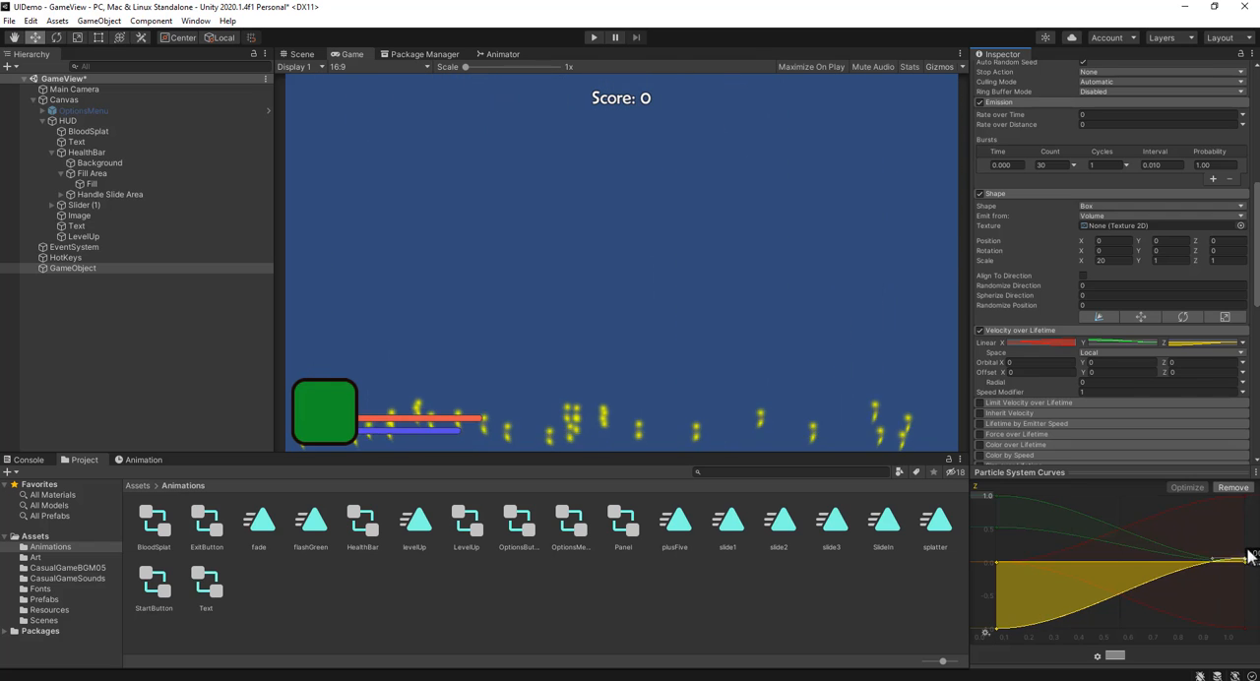
drag(1245, 563, 1245, 493)
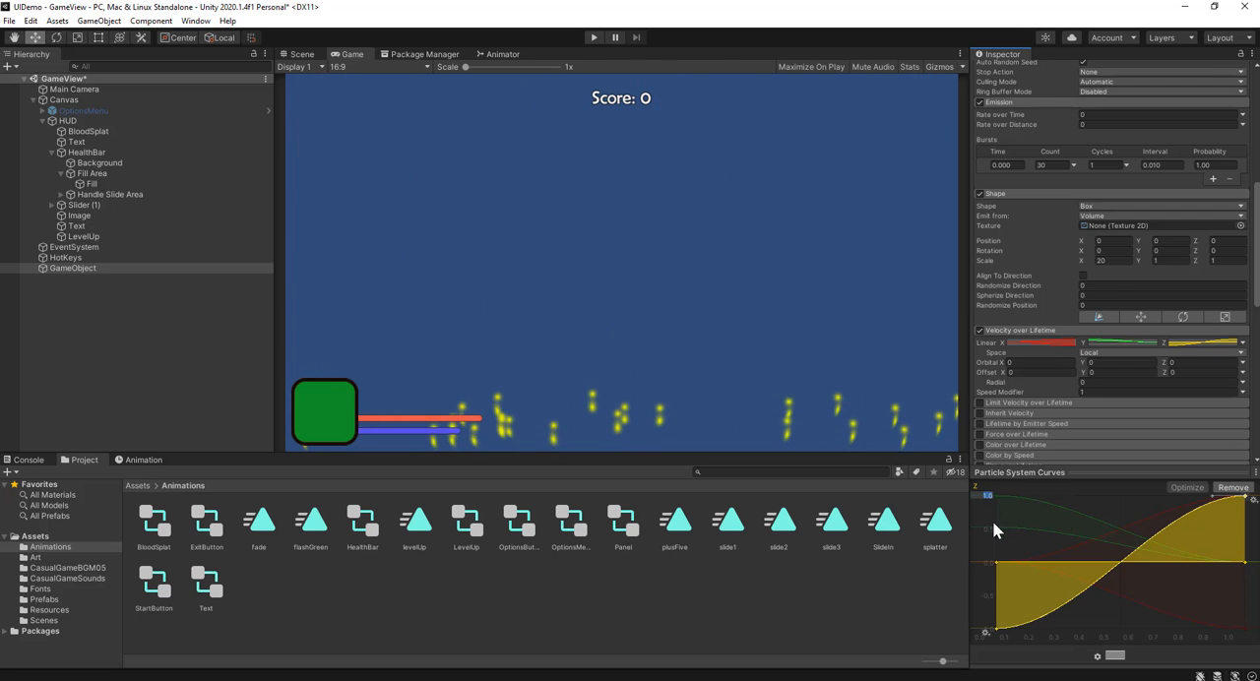
text(5)
key(Return)
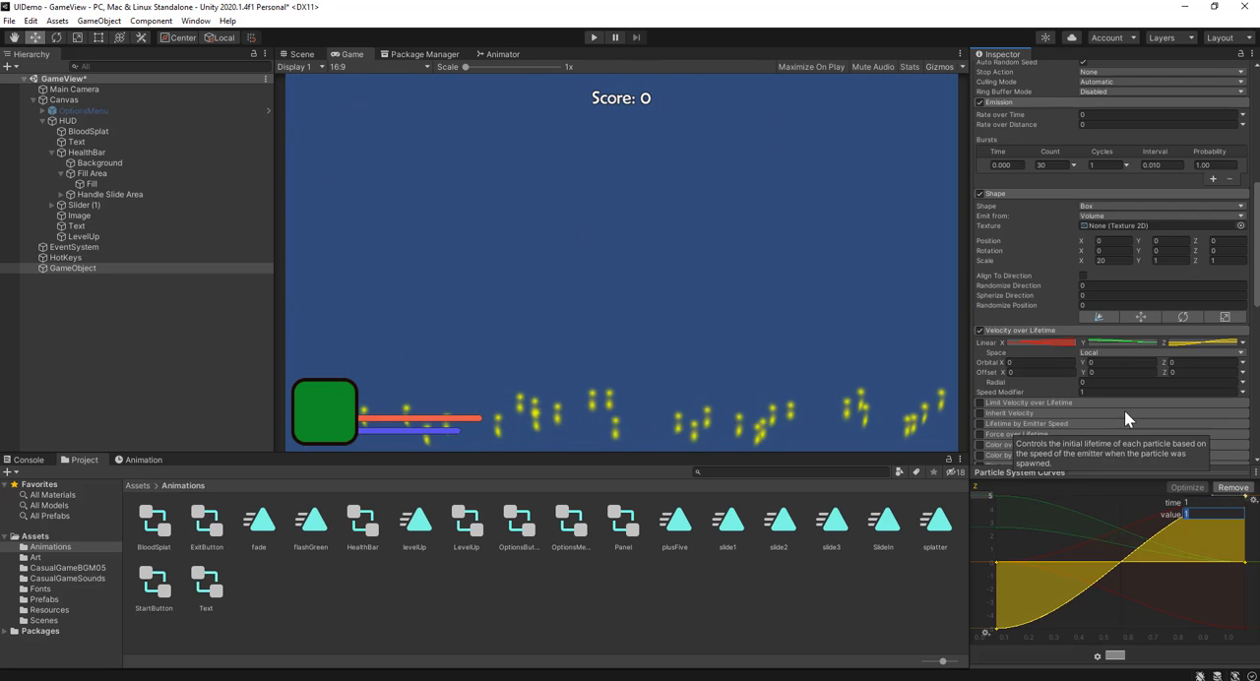
Step: Set the vertical range of the Linear Y velocity curves to 5
click(1117, 343)
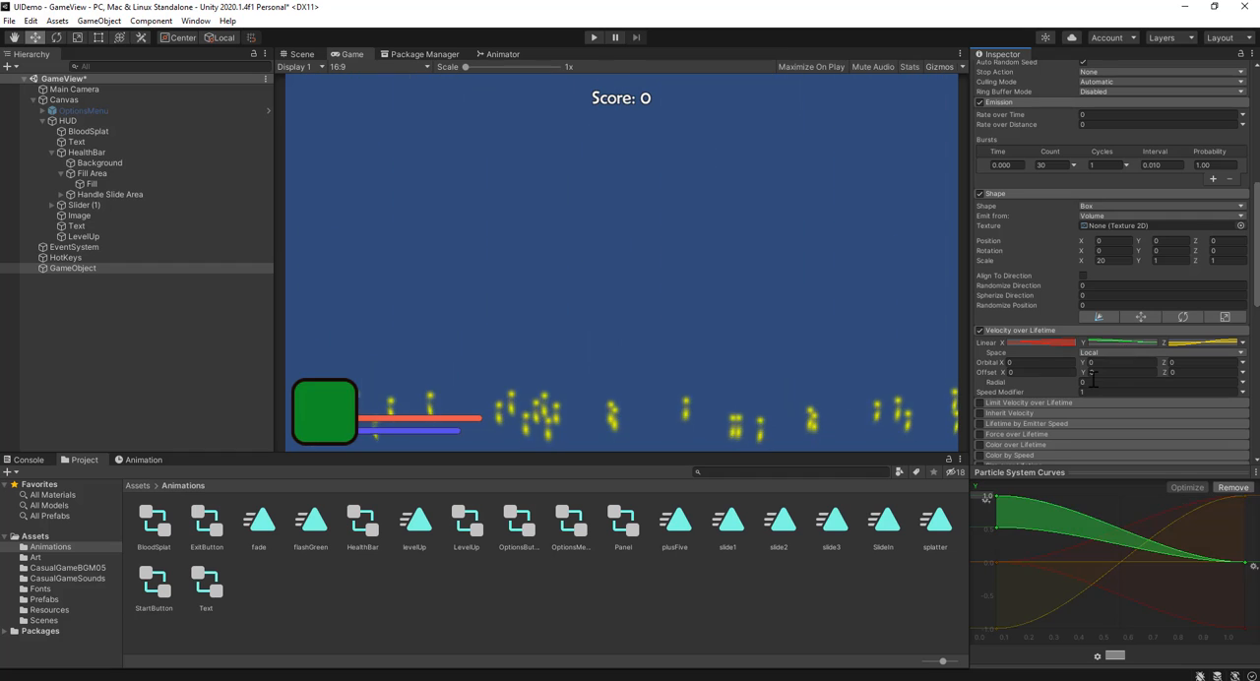
click(989, 499)
click(986, 495)
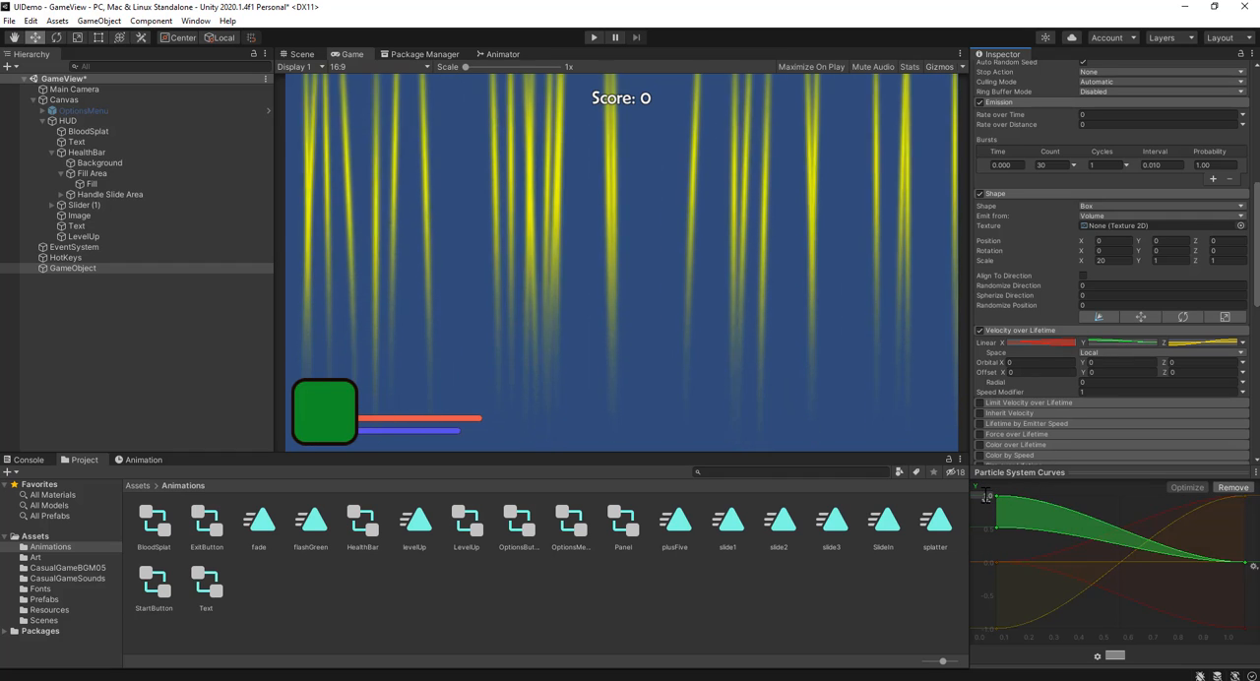
text(5)
key(Return)
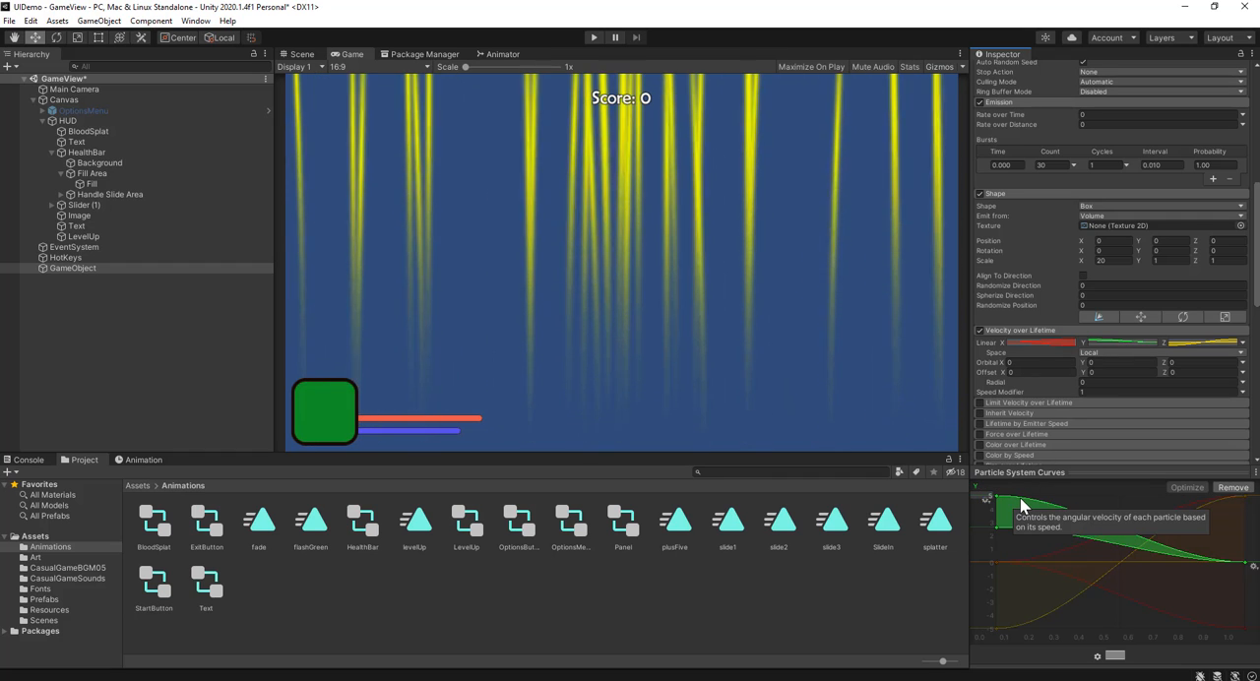
Step: Set the Linear X velocity curves' vertical range to 5 and move their starting points to opposite extremes so the two curves cross
click(1033, 342)
text(5)
key(Return)
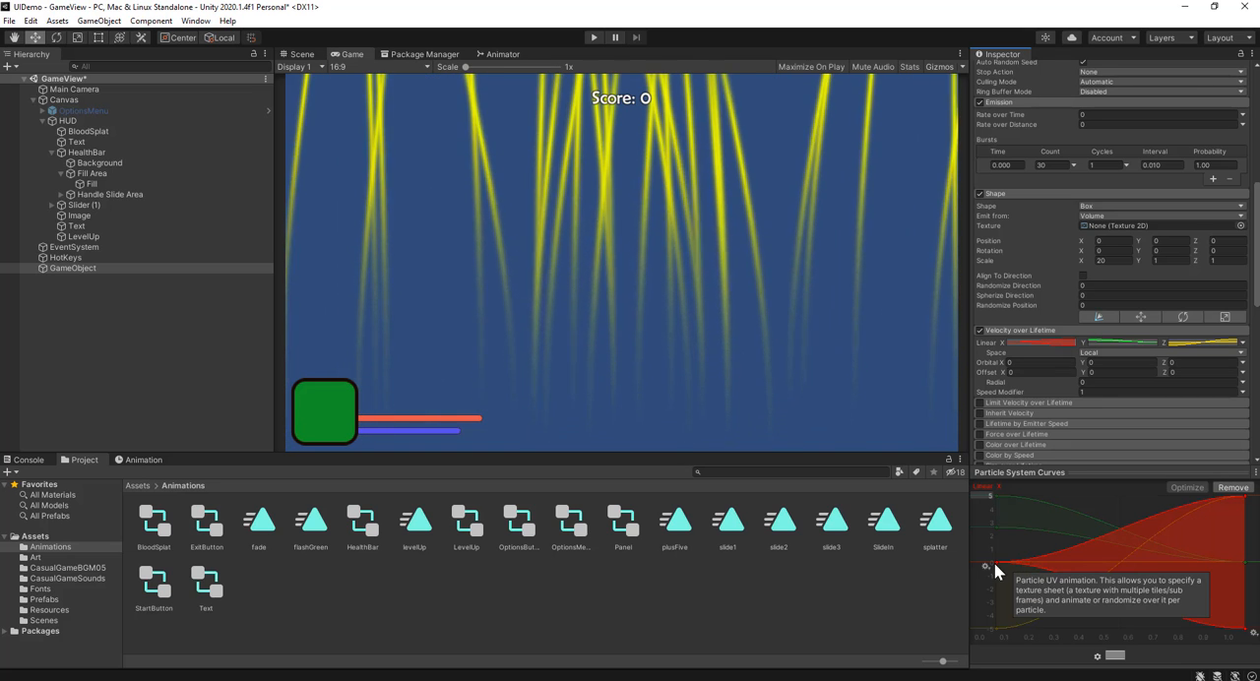
drag(996, 561, 990, 631)
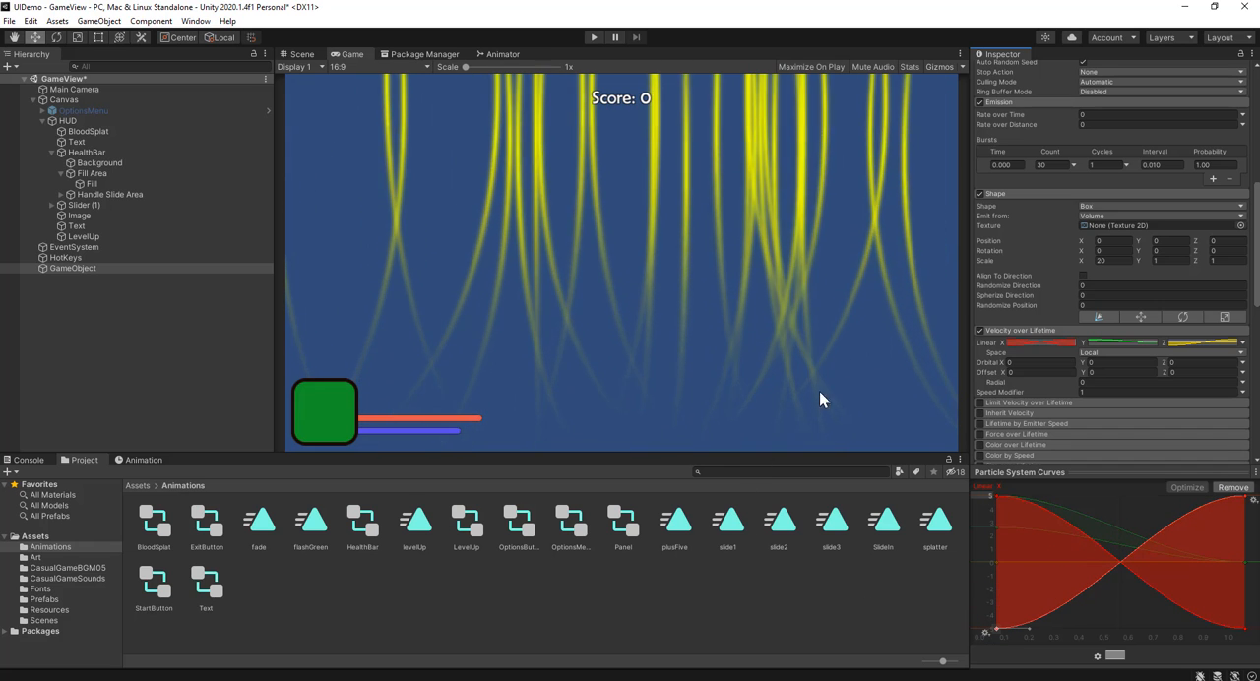
Step: Turn off Looping and Play On Awake for the GameObject particle system
click(125, 402)
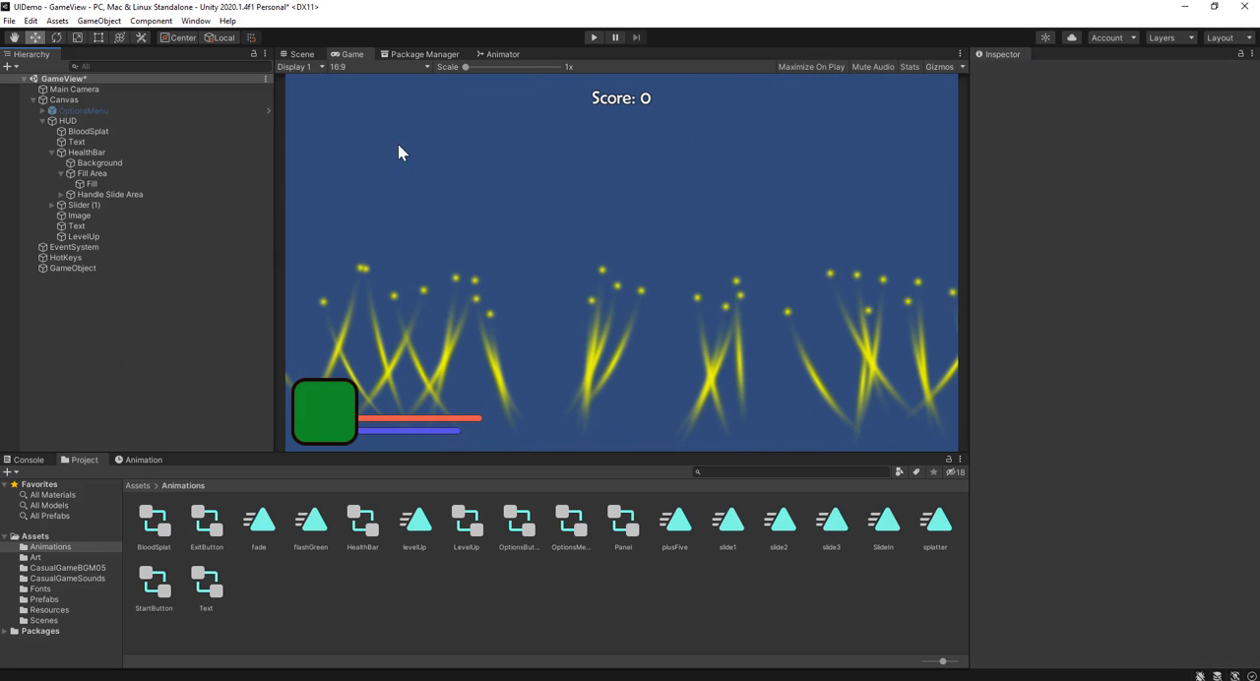
click(310, 57)
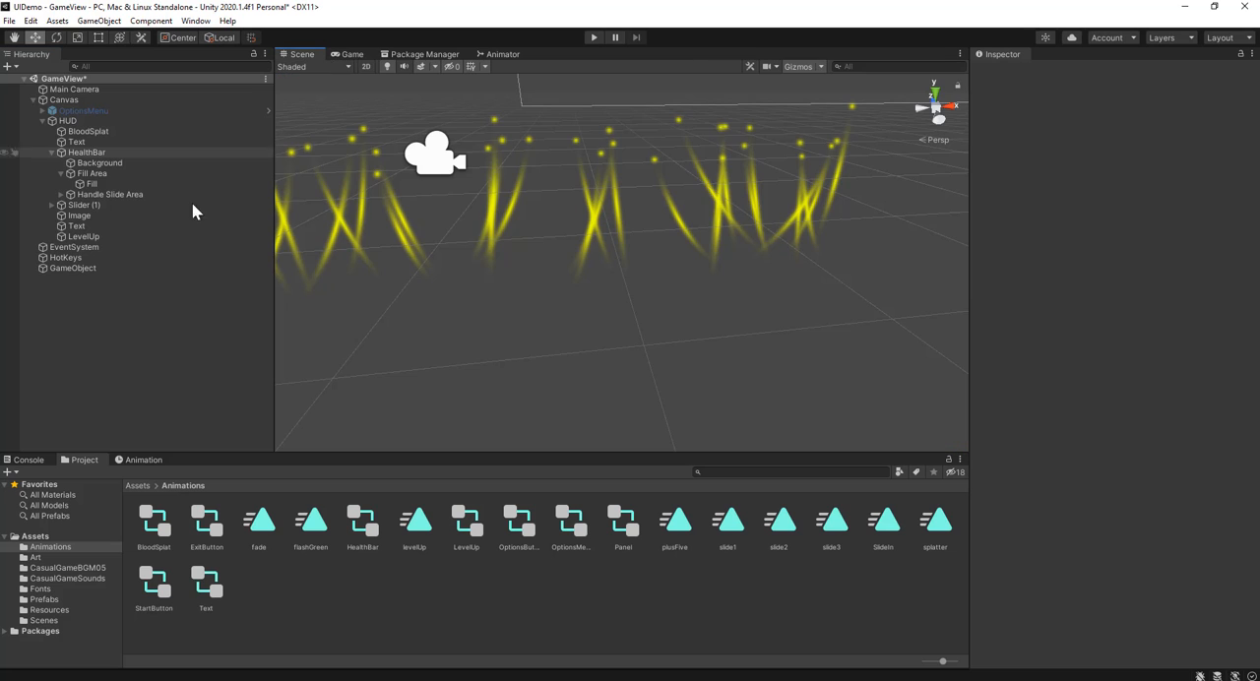
click(108, 267)
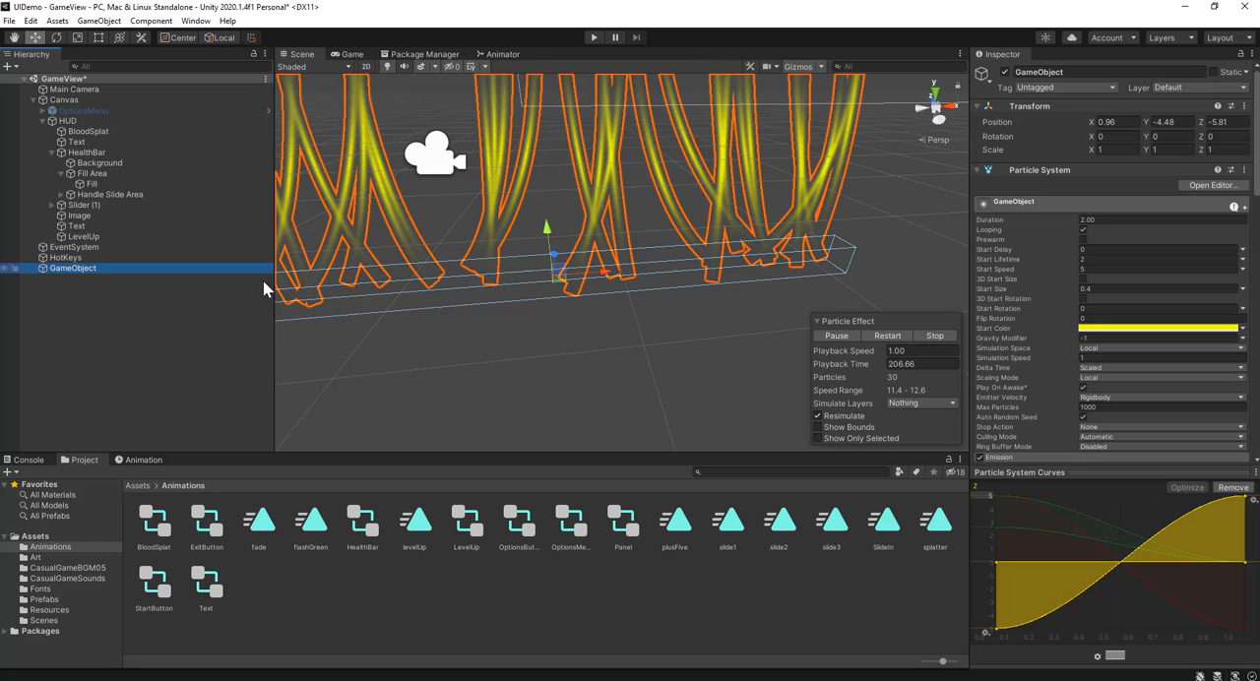
key(f)
middle_drag(660, 287, 624, 356)
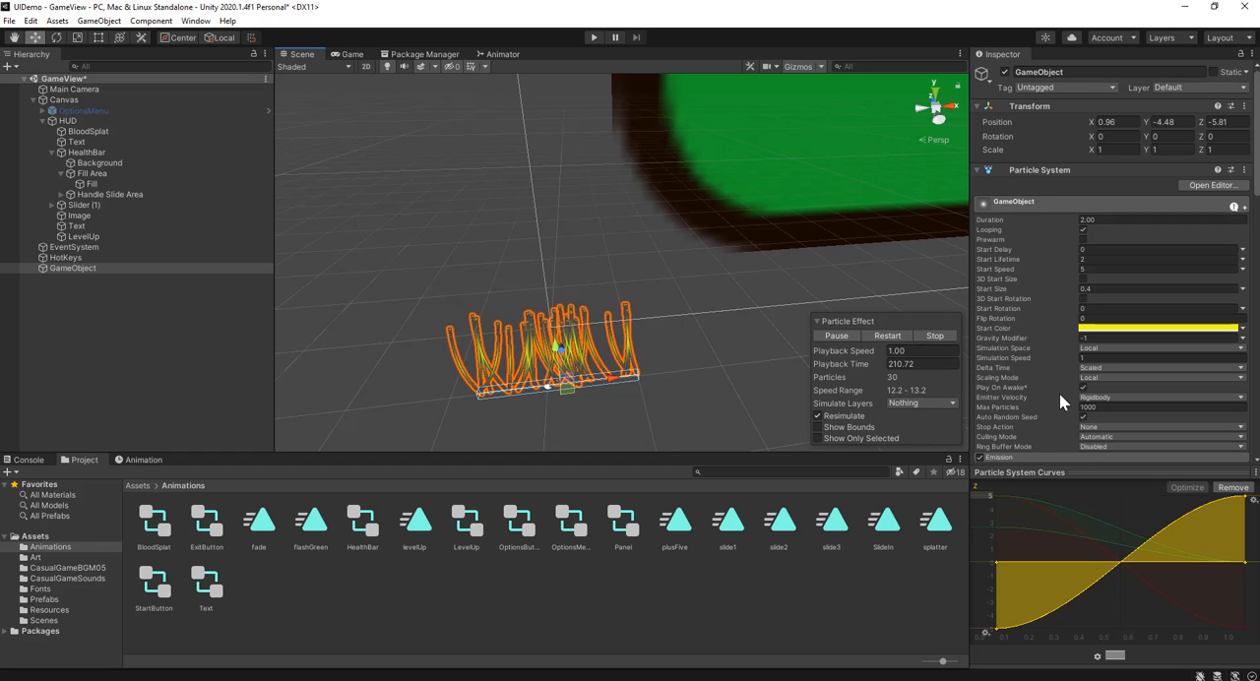
click(1082, 229)
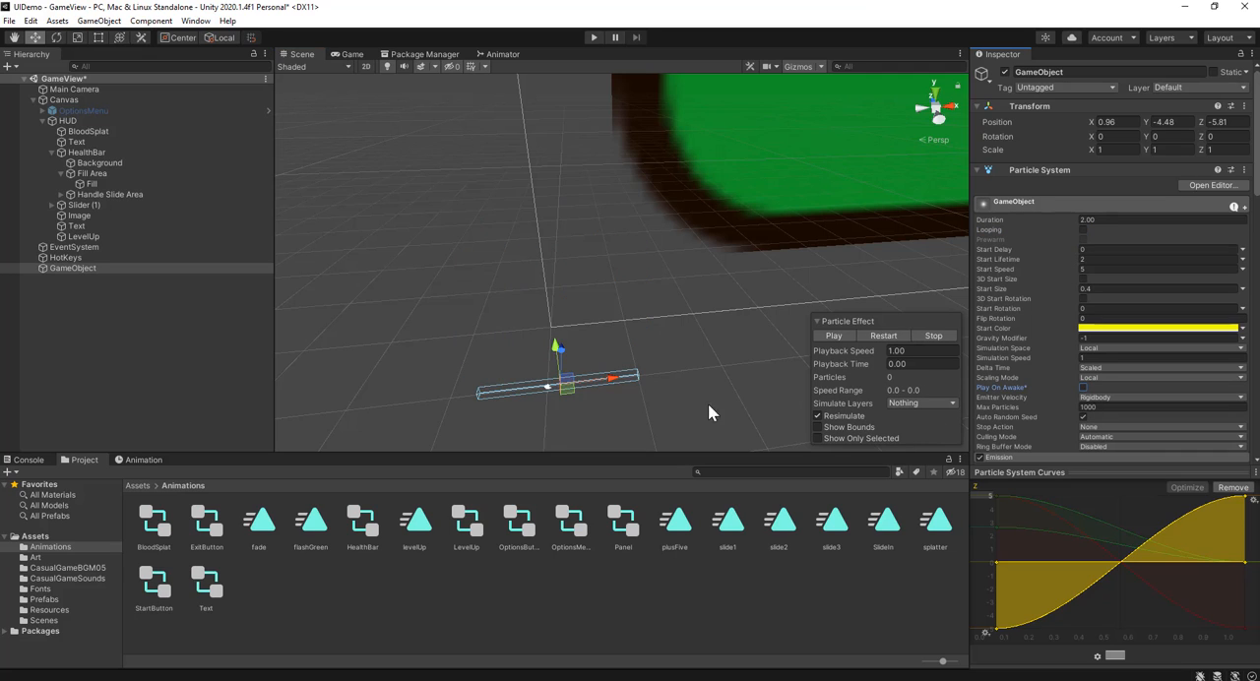
click(666, 420)
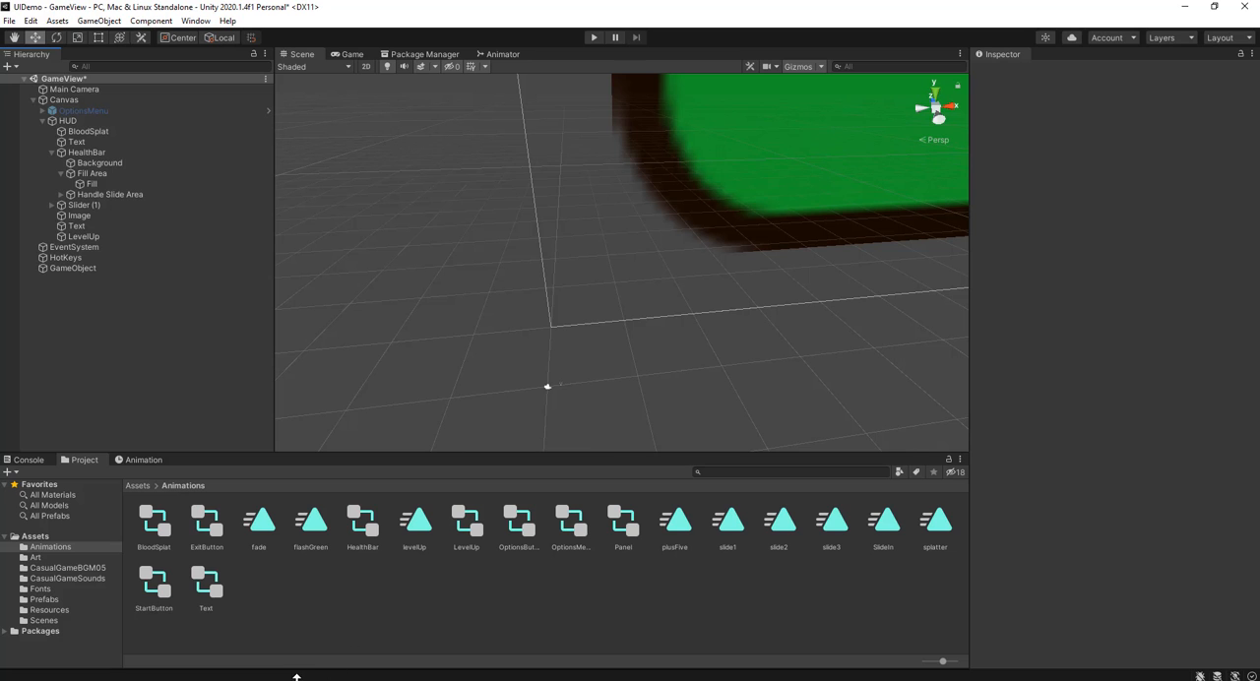
Step: Switch to Visual Studio and declare a public ParticleSystem field named levelParticles below levelText in hotkeys.cs
key(alt+Tab)
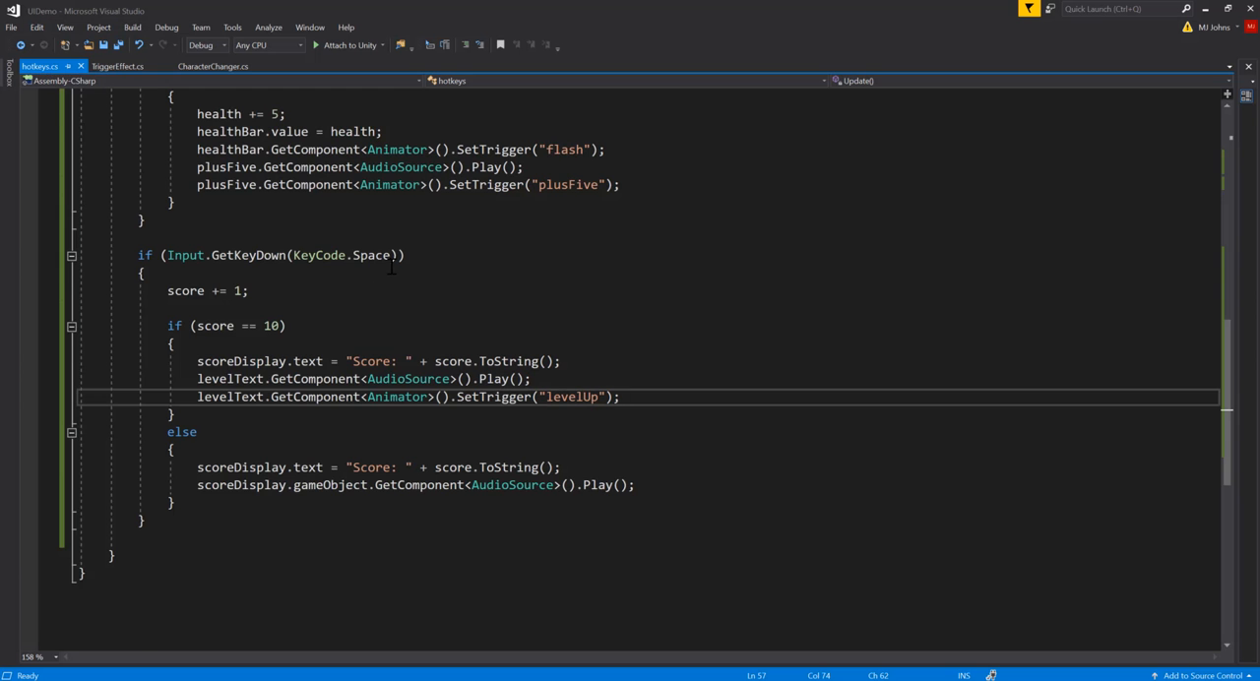
scroll(390, 266, up, 11)
click(311, 238)
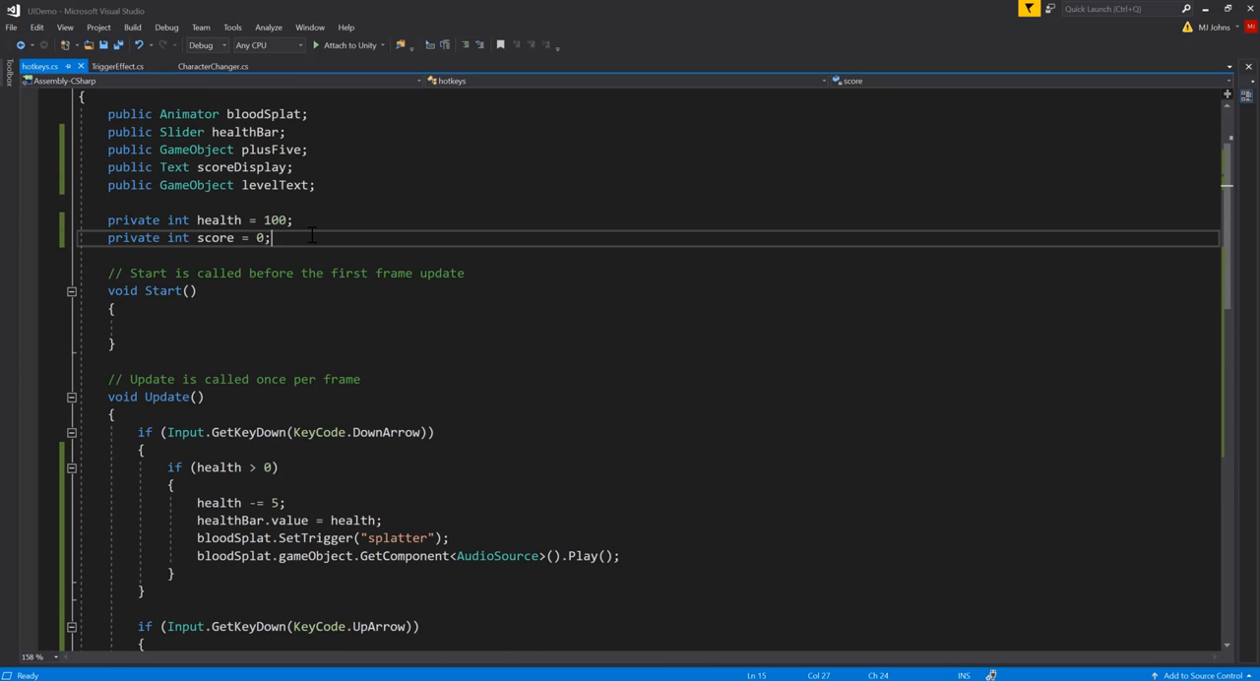
click(328, 185)
key(Return)
text(p)
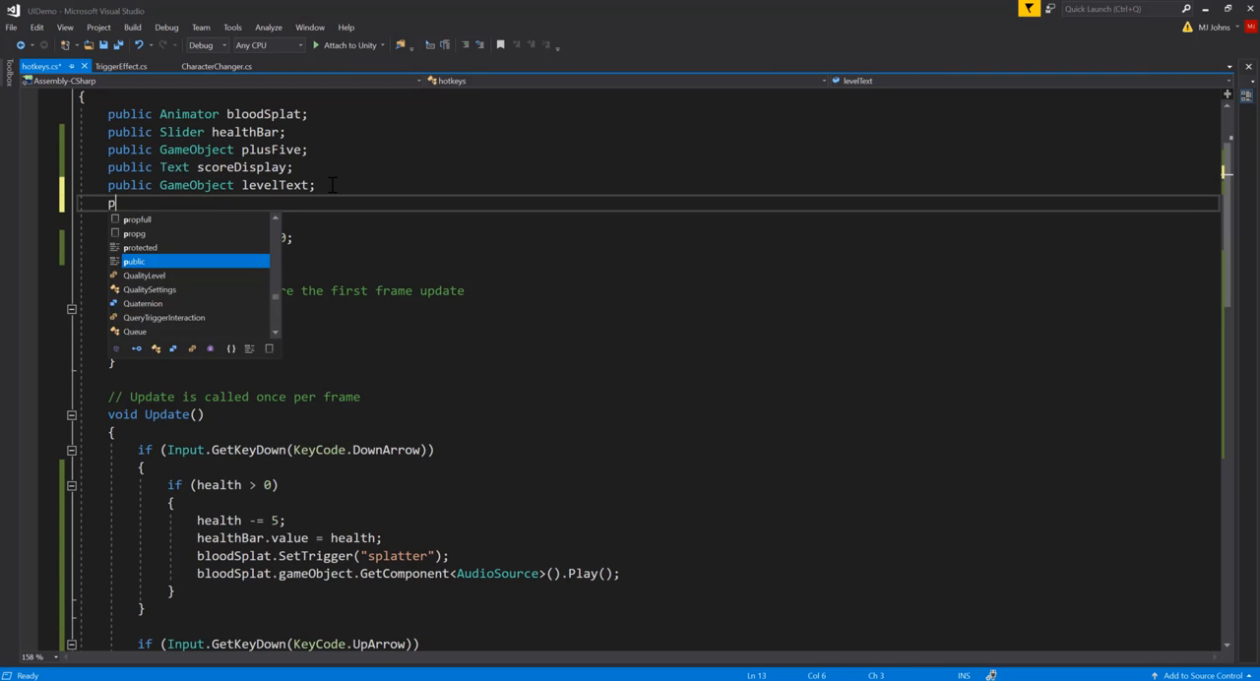
text(ublic Partic)
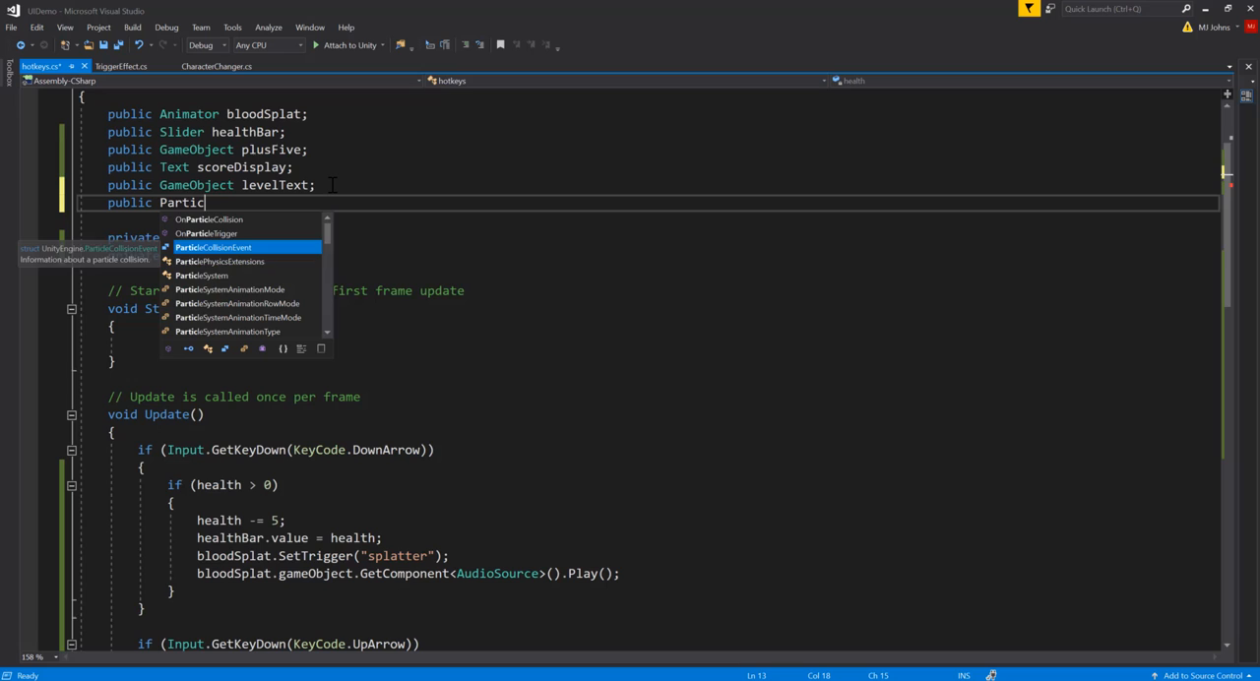
key(Down)
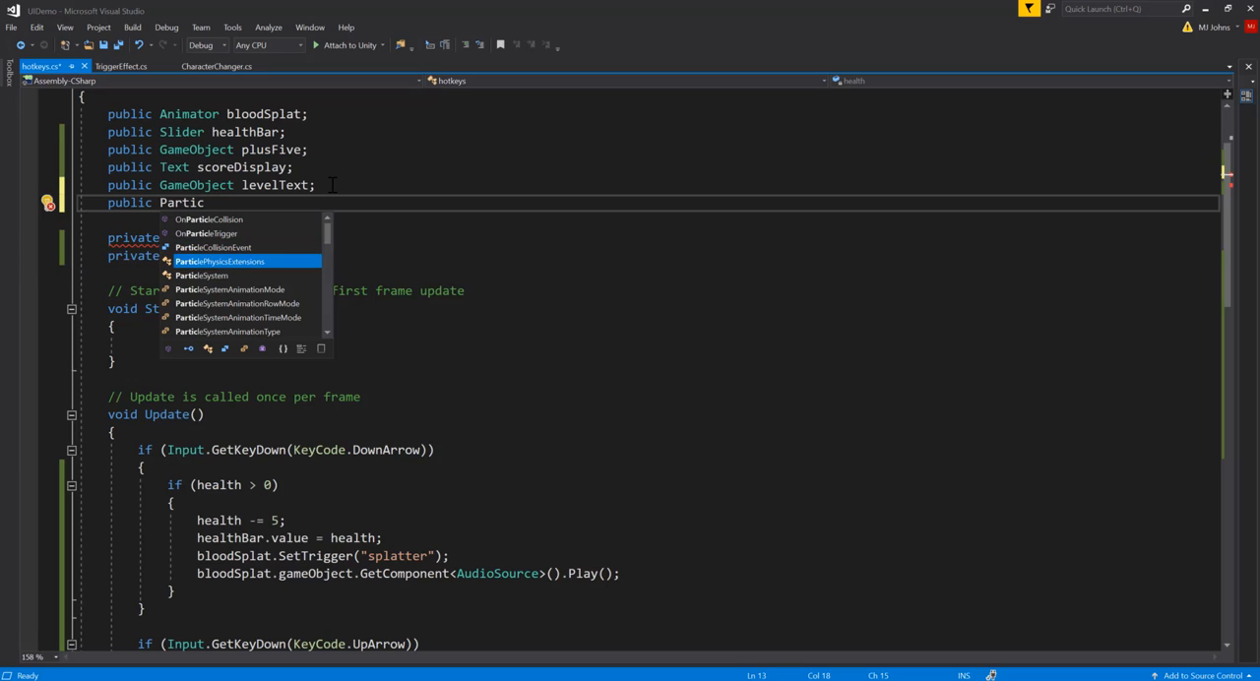
key(Tab)
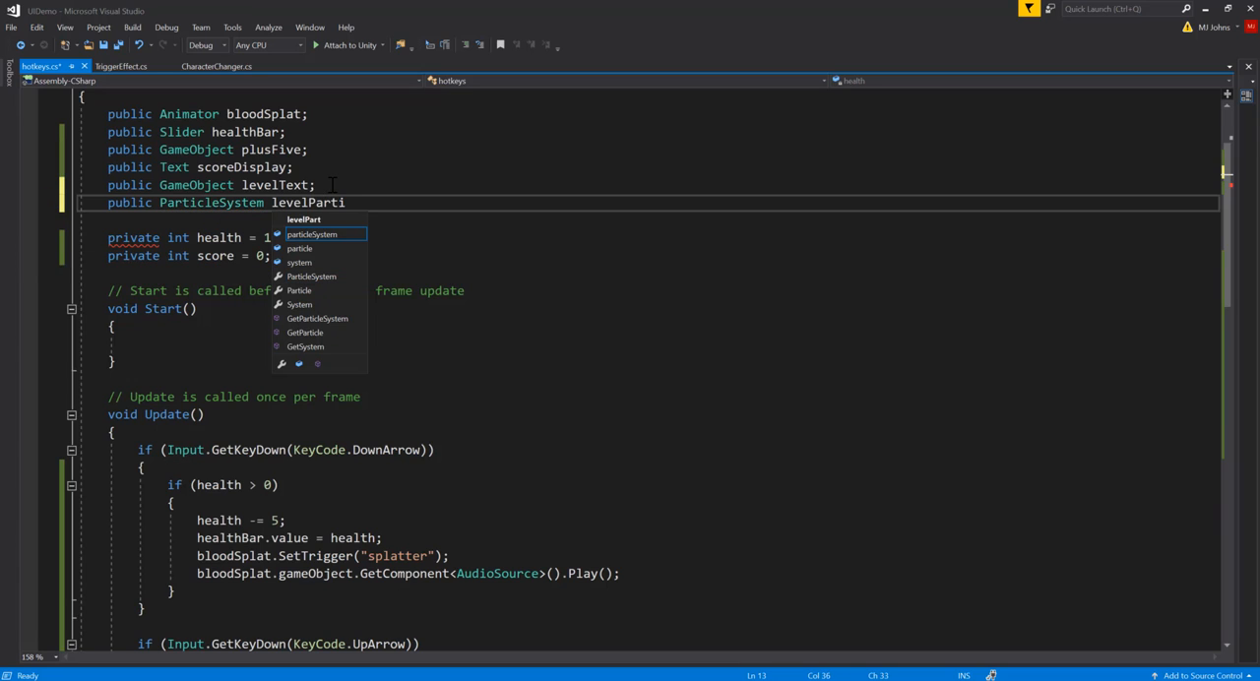
text(levelParticles;)
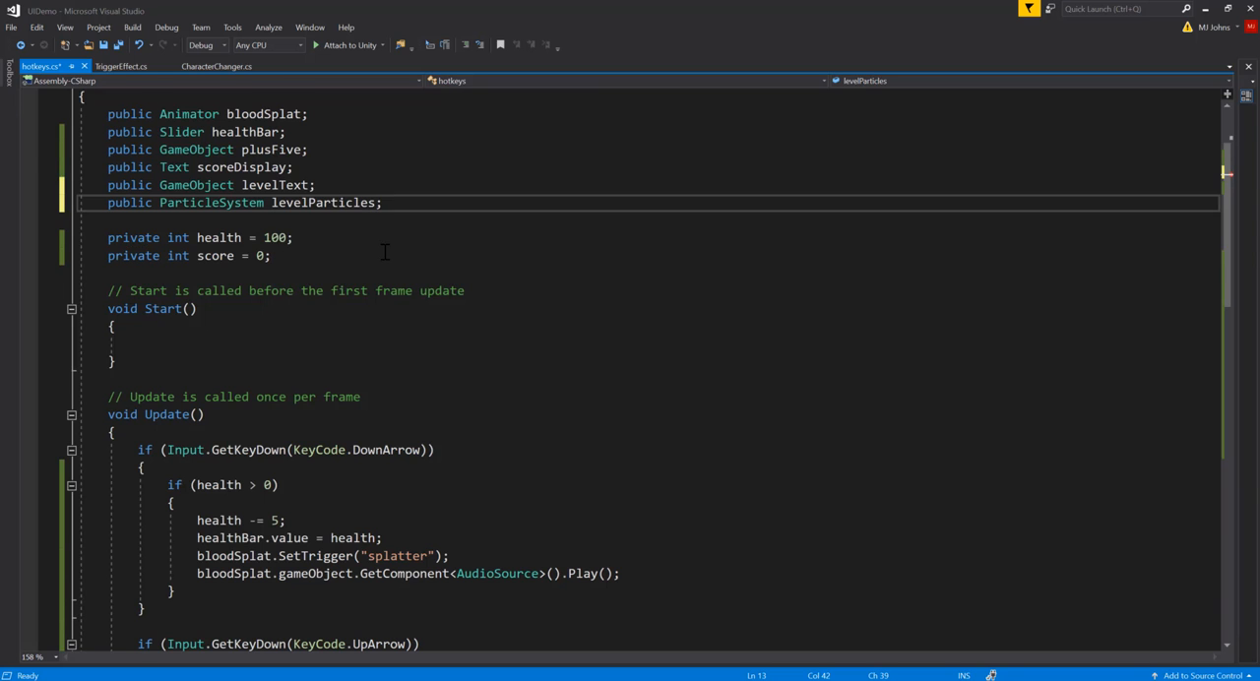
Step: Add levelParticles.Play(); after the levelUp trigger line in the score == 10 branch and save the script
scroll(385, 252, down, 2)
scroll(406, 291, down, 8)
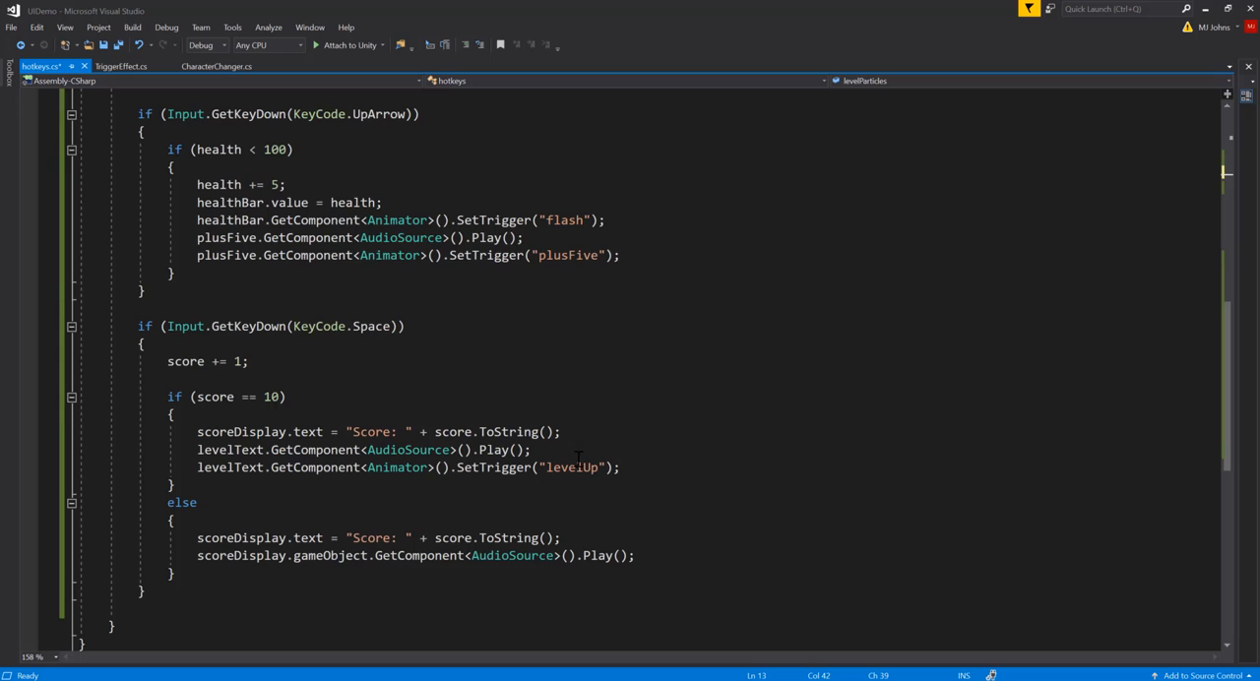
click(621, 467)
key(Return)
text(l)
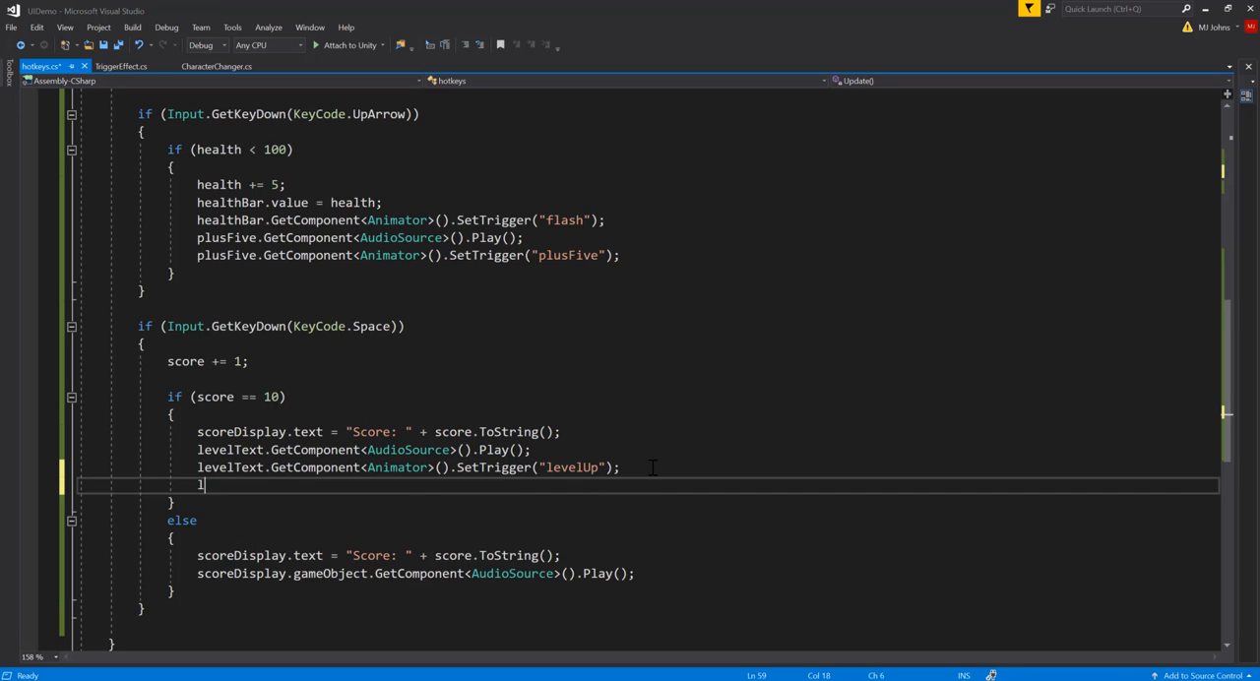
text(evelp)
text(.Play();)
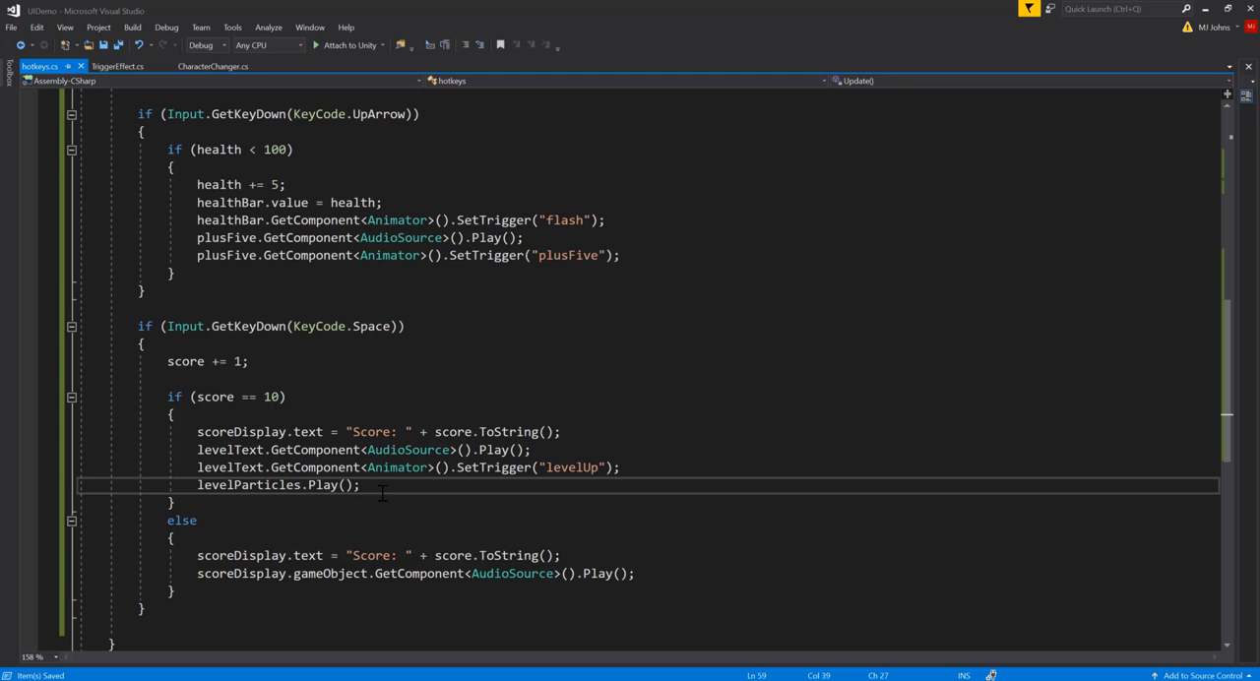
Step: Return to Unity and assign GameObject's particle system to the Level Particles slot of the HotKeys object's script
click(1207, 9)
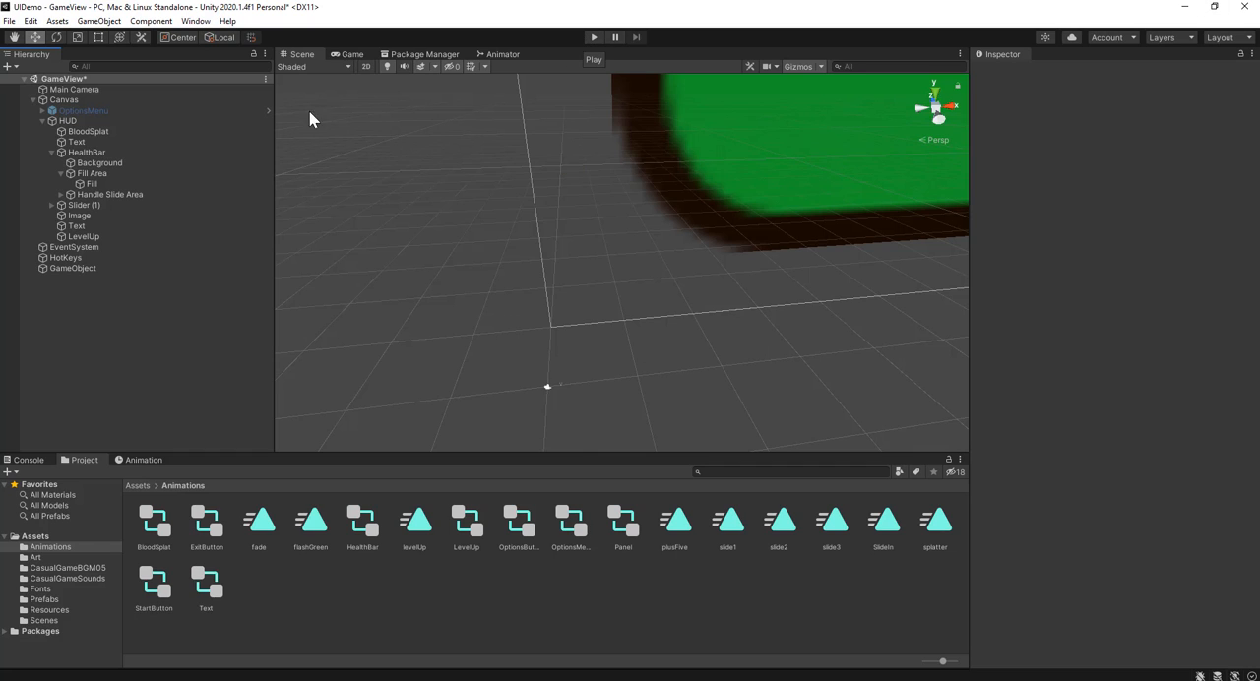
click(93, 257)
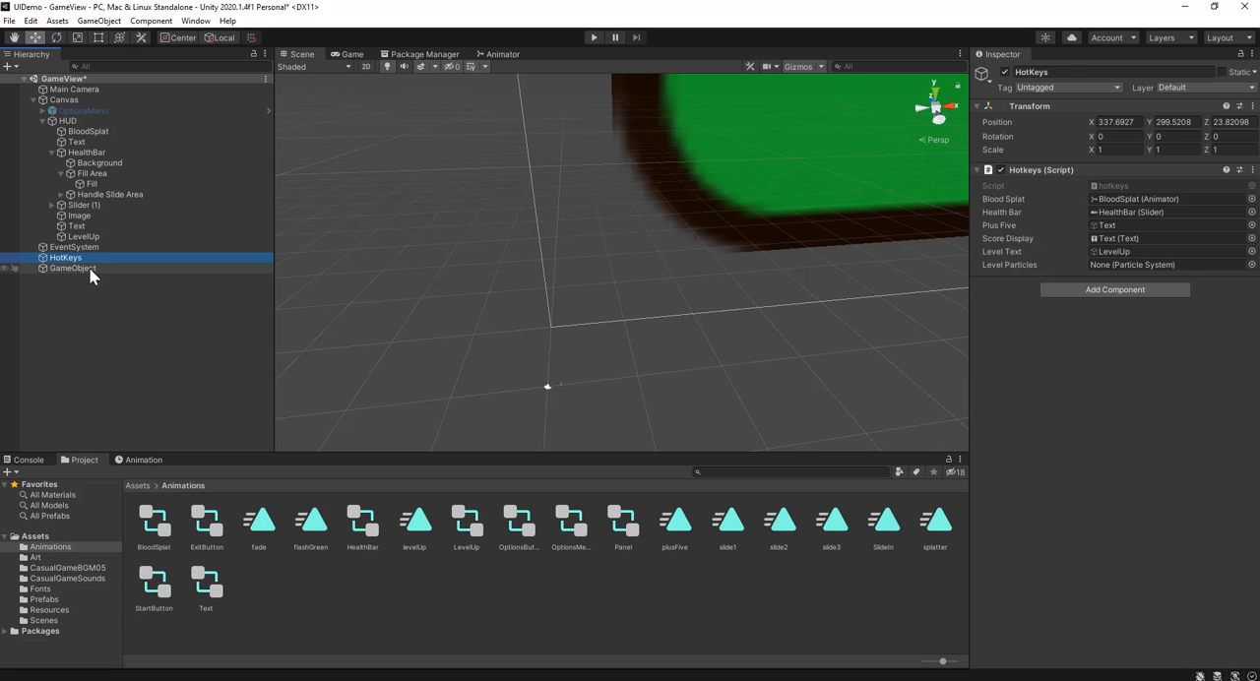
drag(89, 267, 559, 263)
drag(1120, 259, 1120, 259)
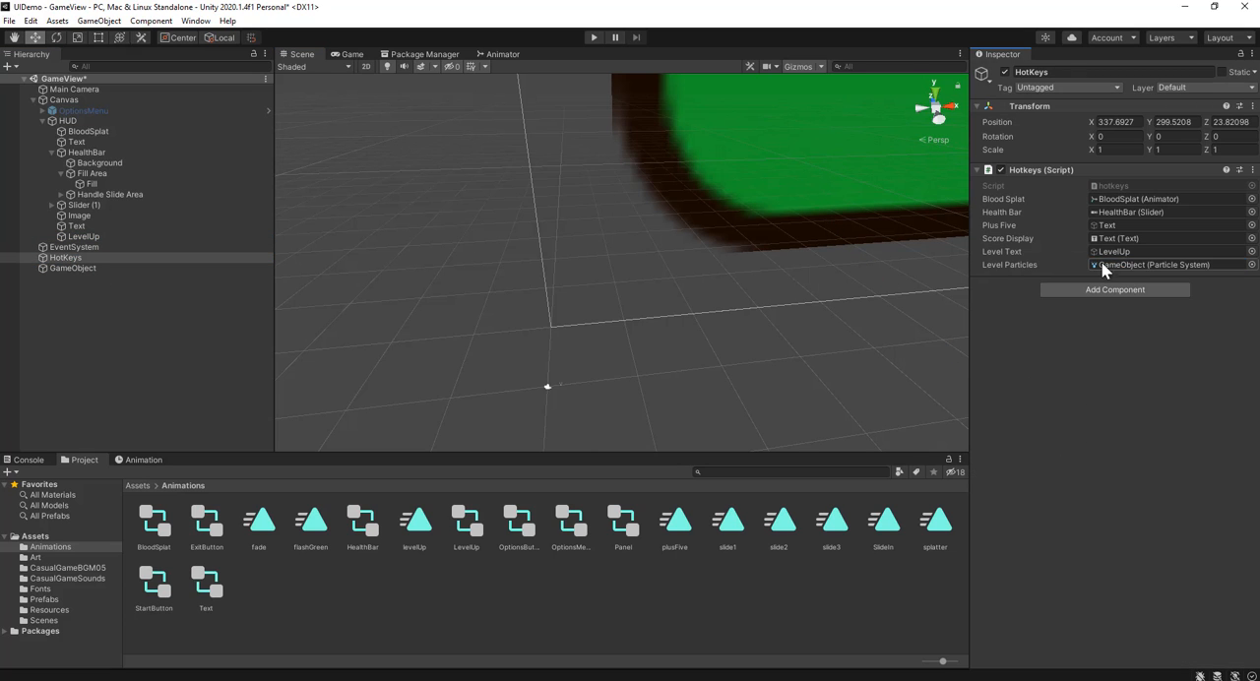
click(113, 259)
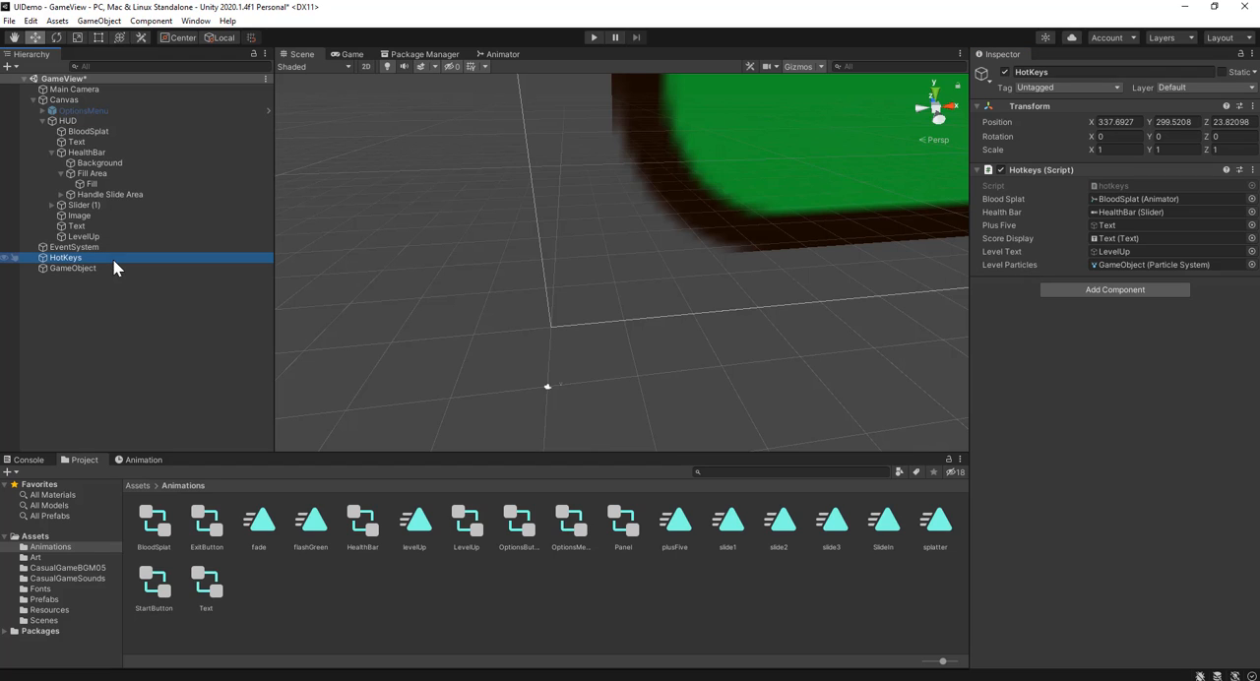
click(329, 335)
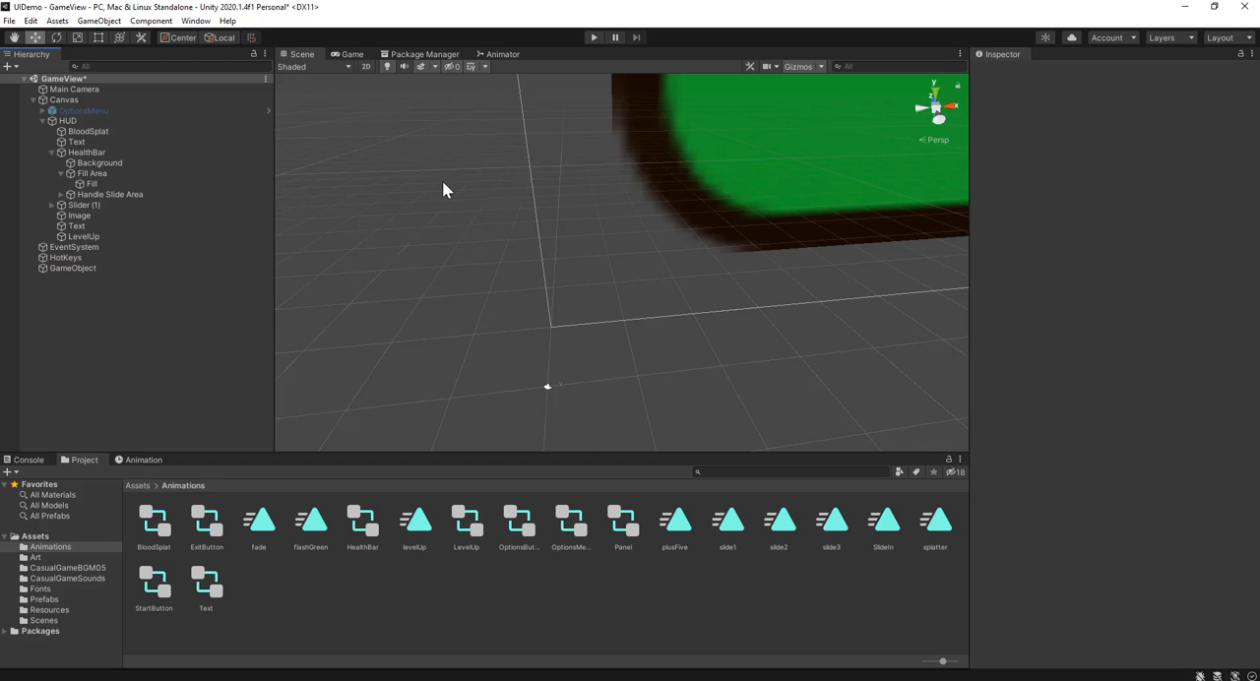
Step: Run the game, raise the score to test the level-up particle burst, and stop the game
click(595, 39)
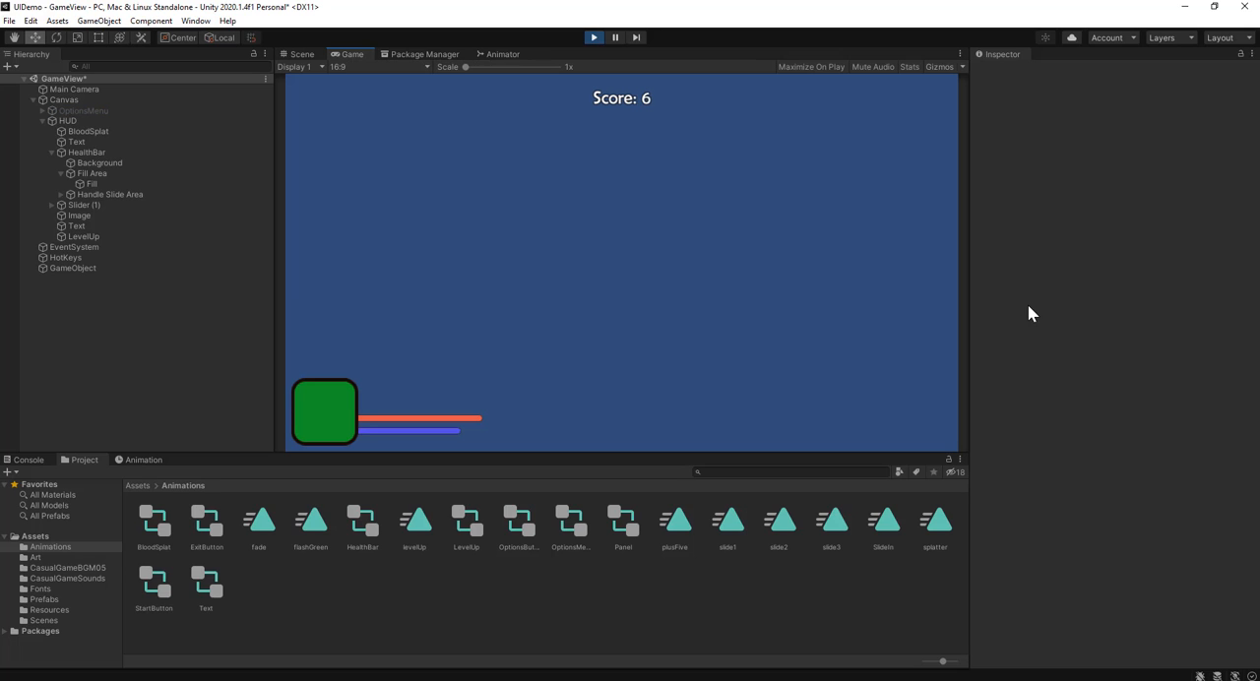
key(space)
click(593, 37)
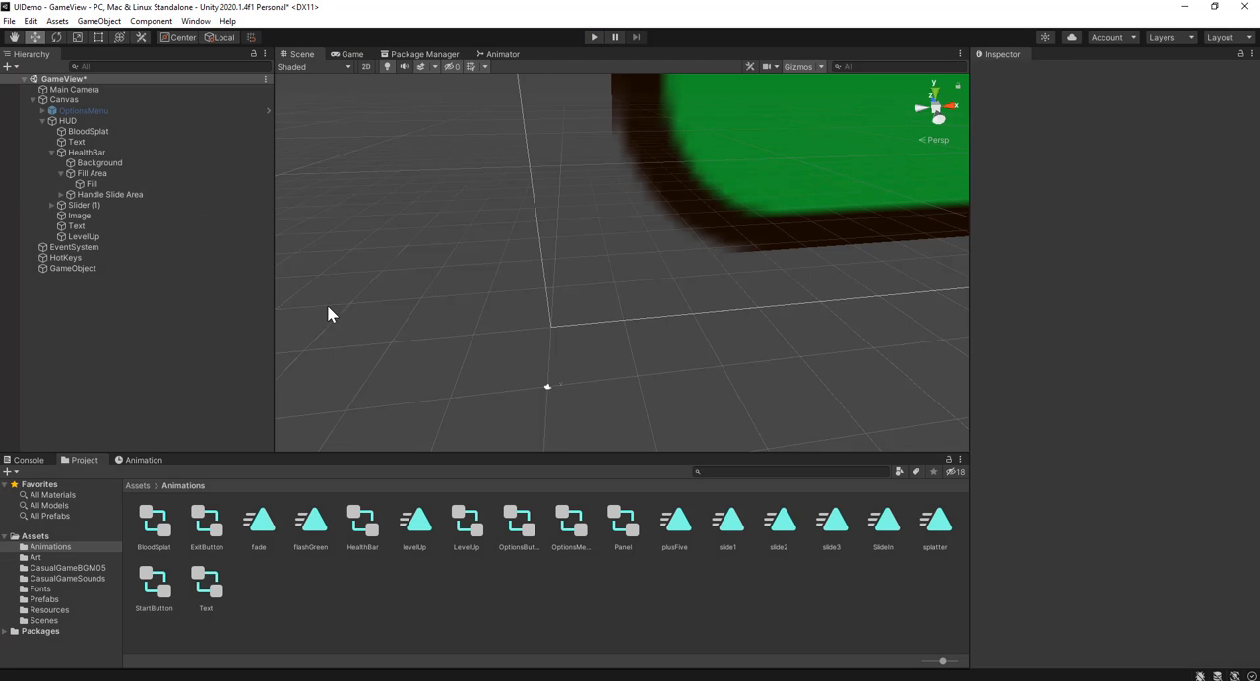
Step: Set the GameObject particle system's Duration to 1, Start Lifetime to 1 and Start Speed to 8
click(91, 269)
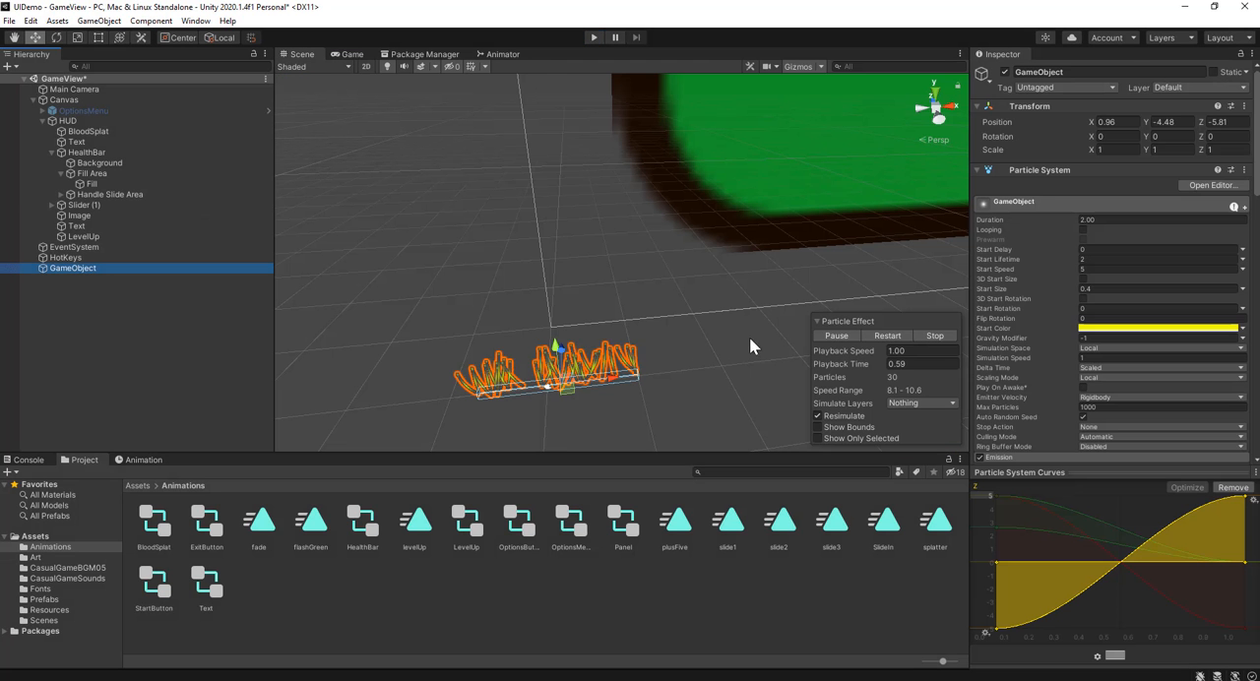
click(1110, 220)
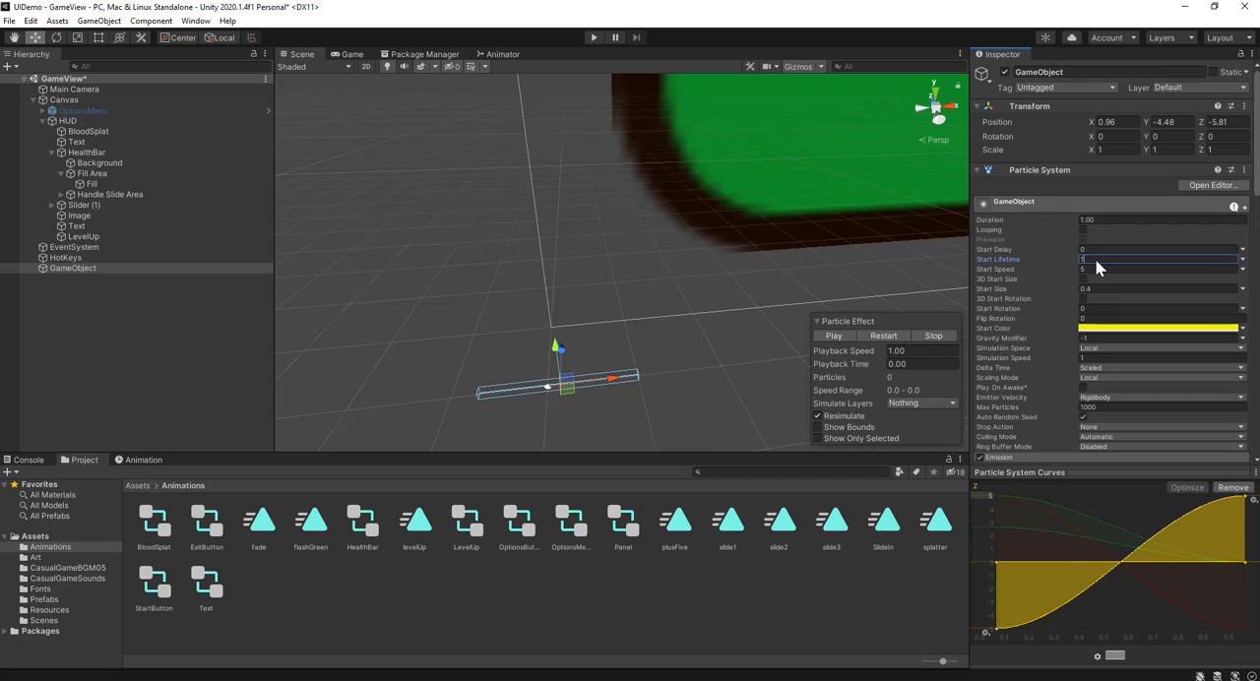
text(1)
click(1098, 269)
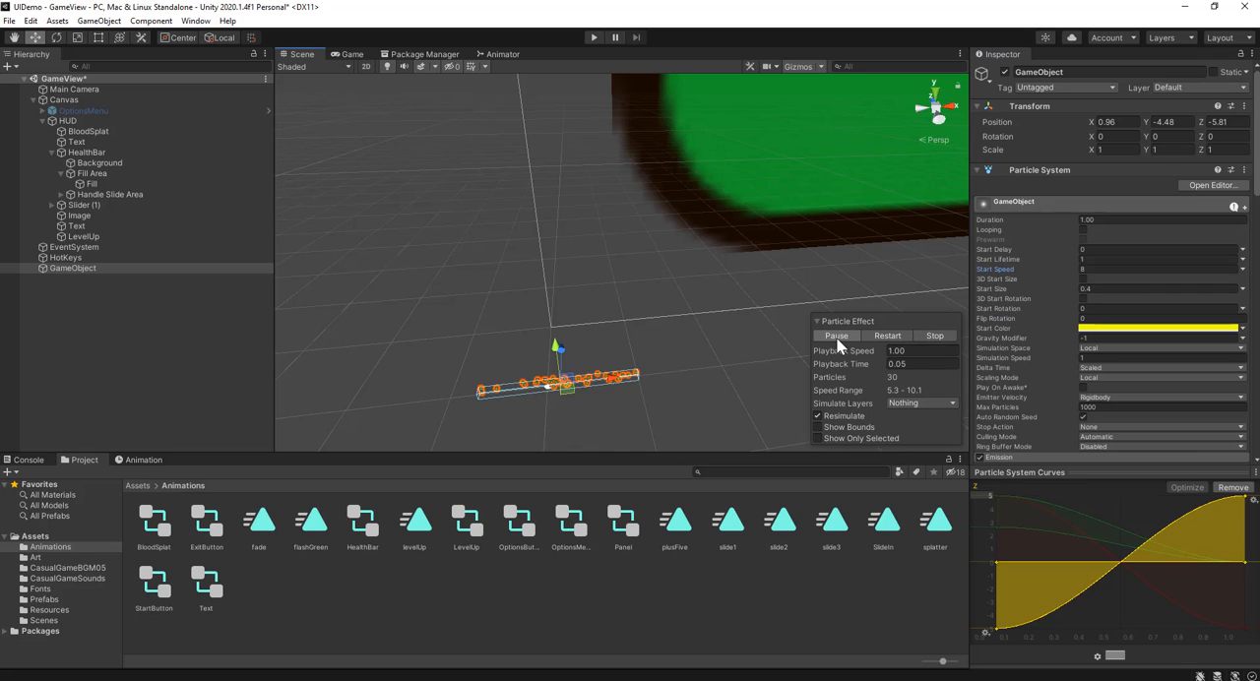
Step: Turn Looping back on for the particle system and preview the playing effect in the Game view
click(349, 55)
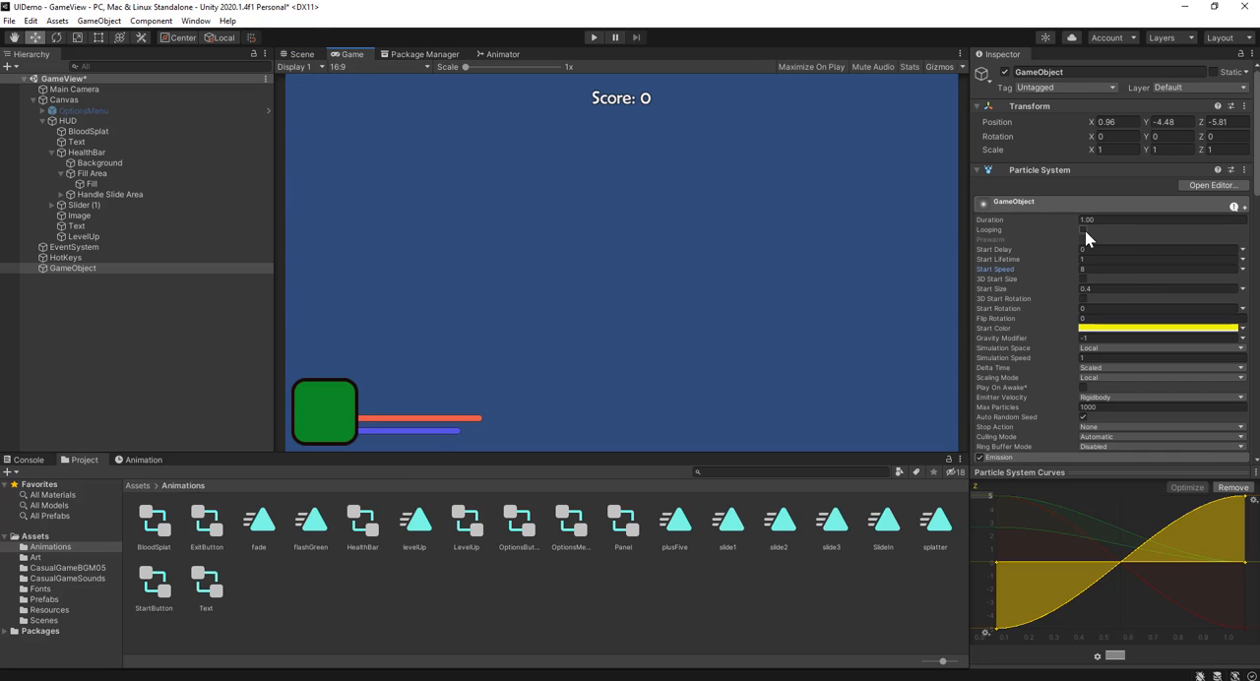
click(1084, 229)
click(300, 55)
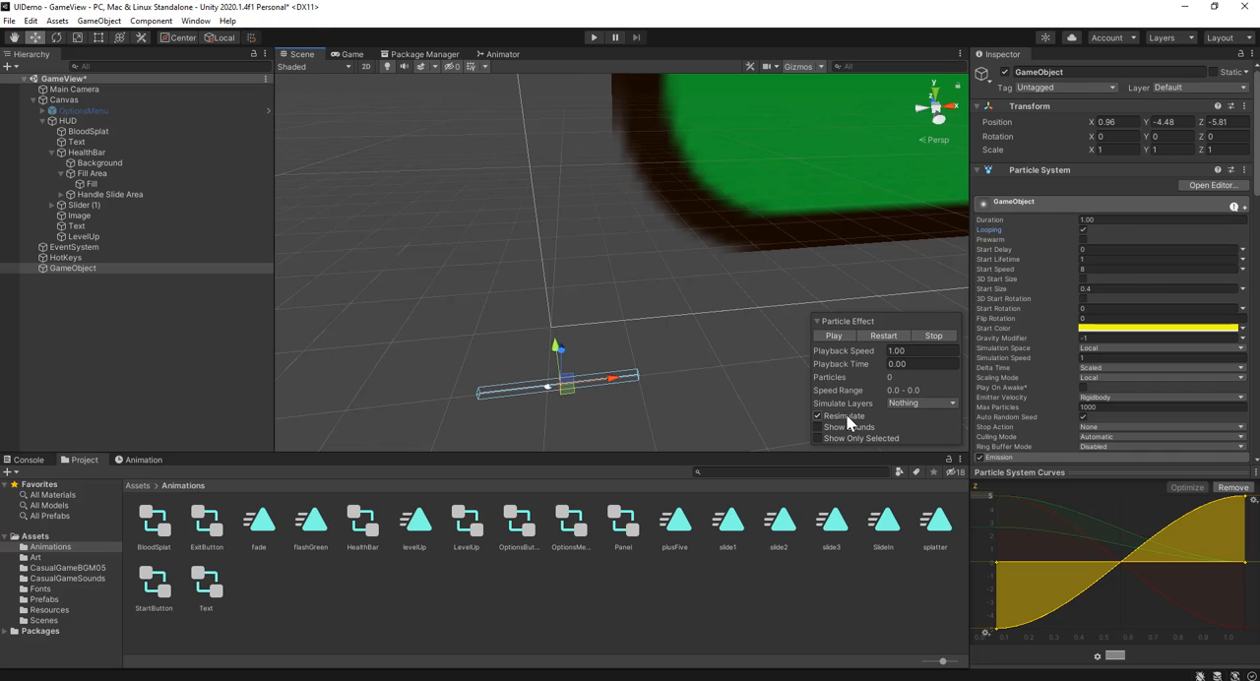
click(819, 330)
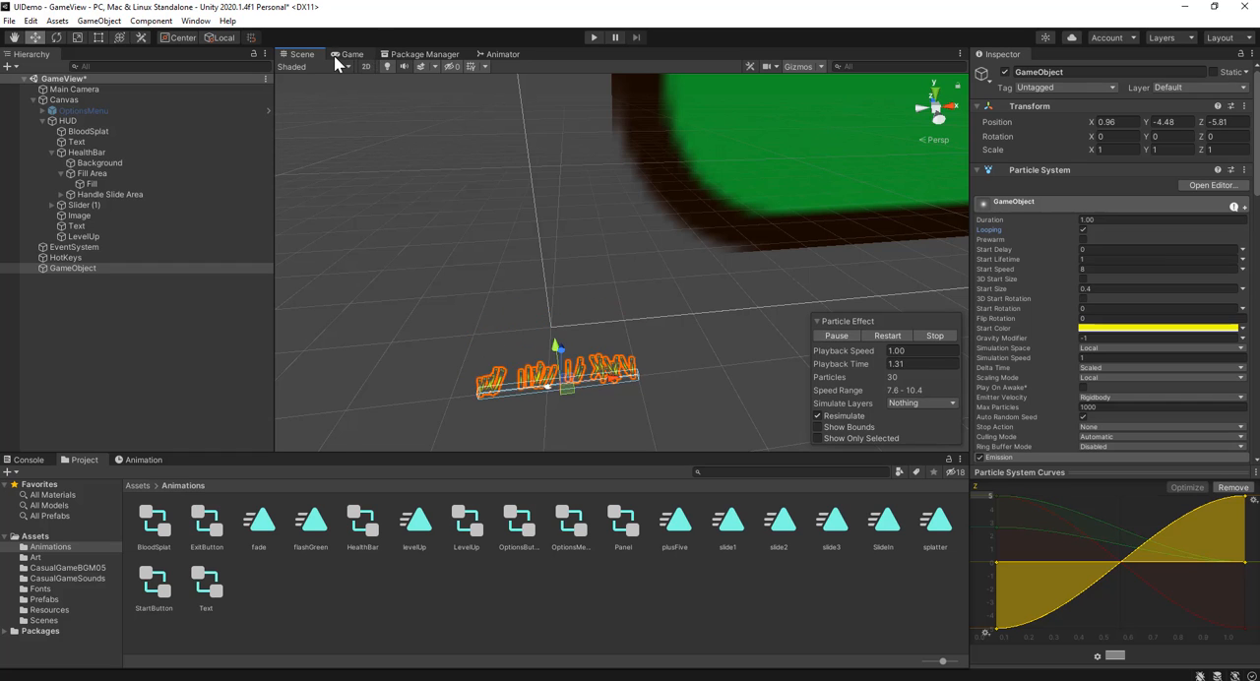
click(333, 56)
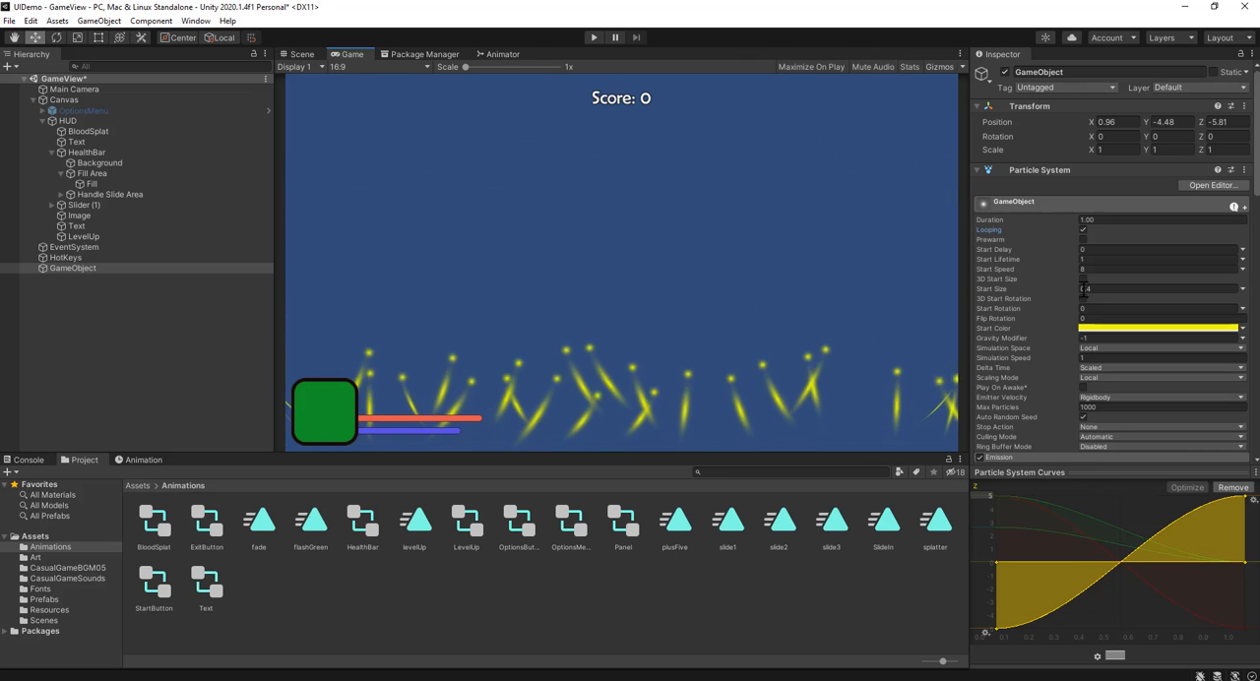
Step: Raise the end of the Y curve in Velocity over Lifetime so the upward speed climbs toward the end
scroll(1044, 434, down, 3)
scroll(1043, 434, down, 3)
scroll(1061, 329, down, 3)
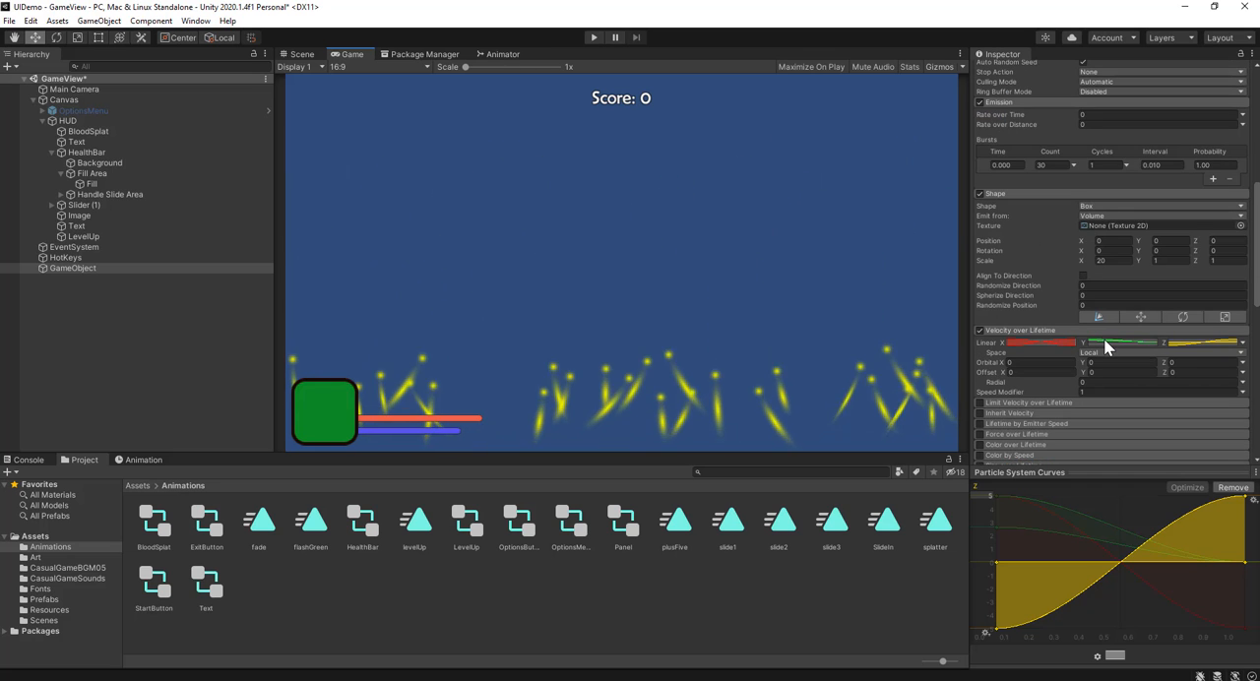
click(1109, 344)
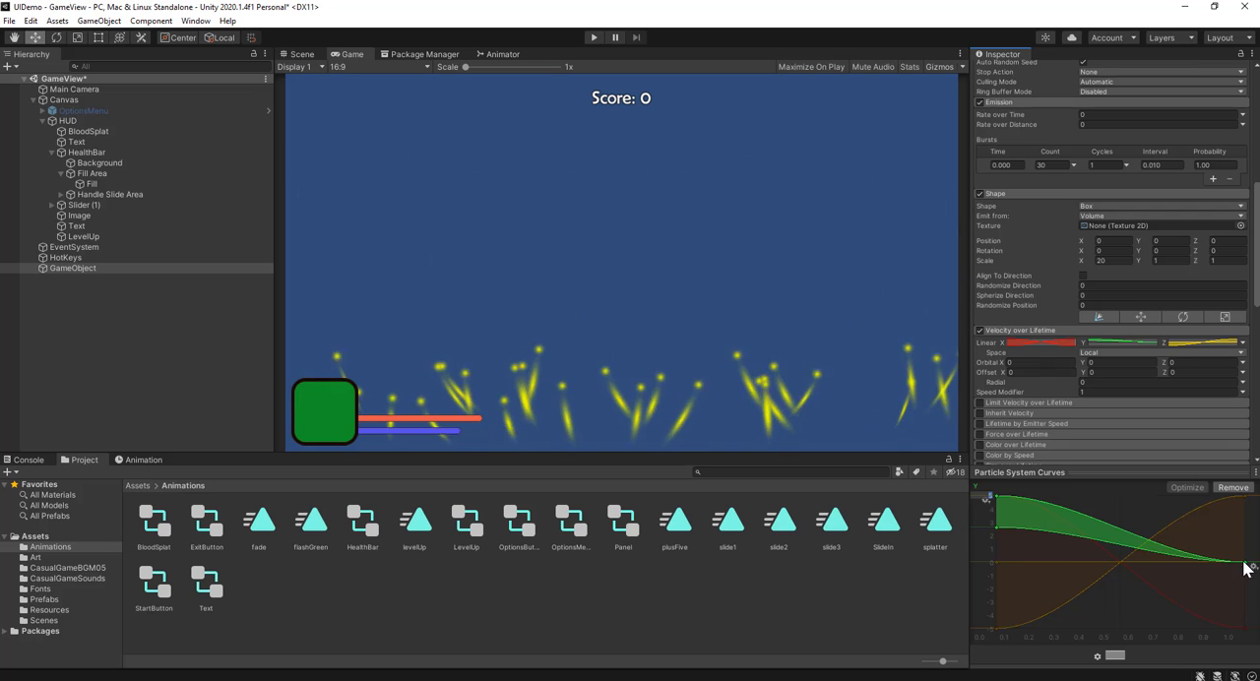
drag(1243, 563, 1252, 499)
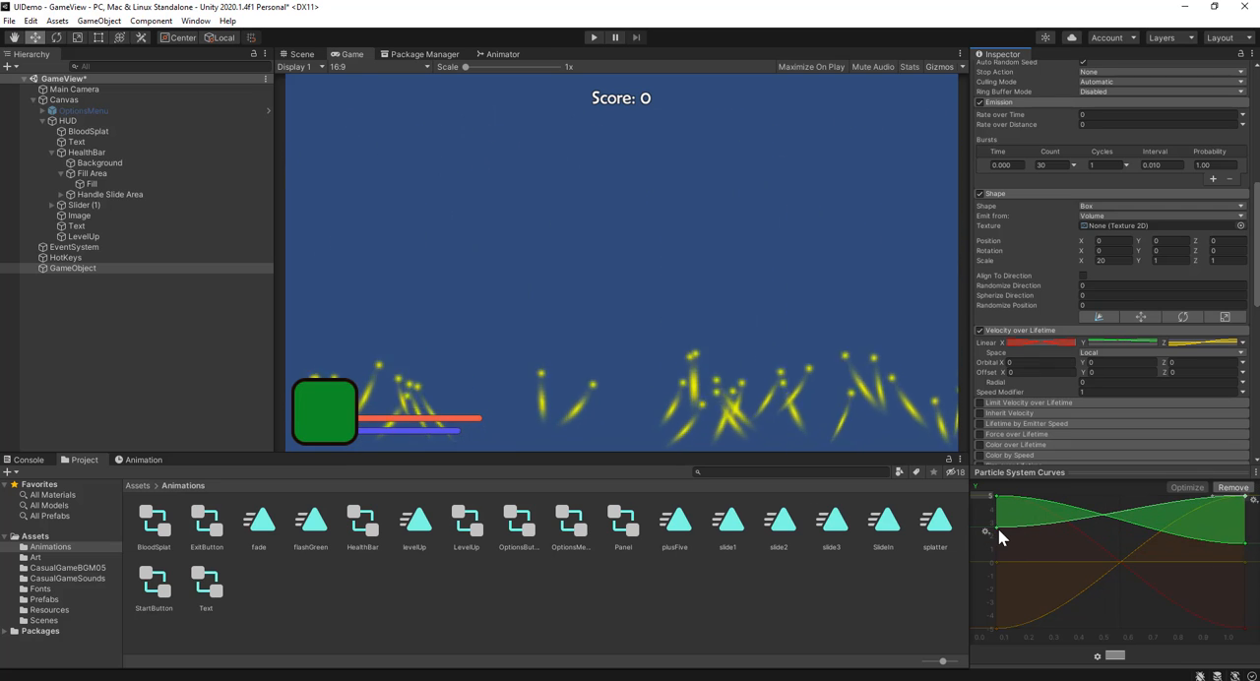
Step: Set the upper limit of the Y velocity curve's value range to 10
click(988, 497)
text(1)
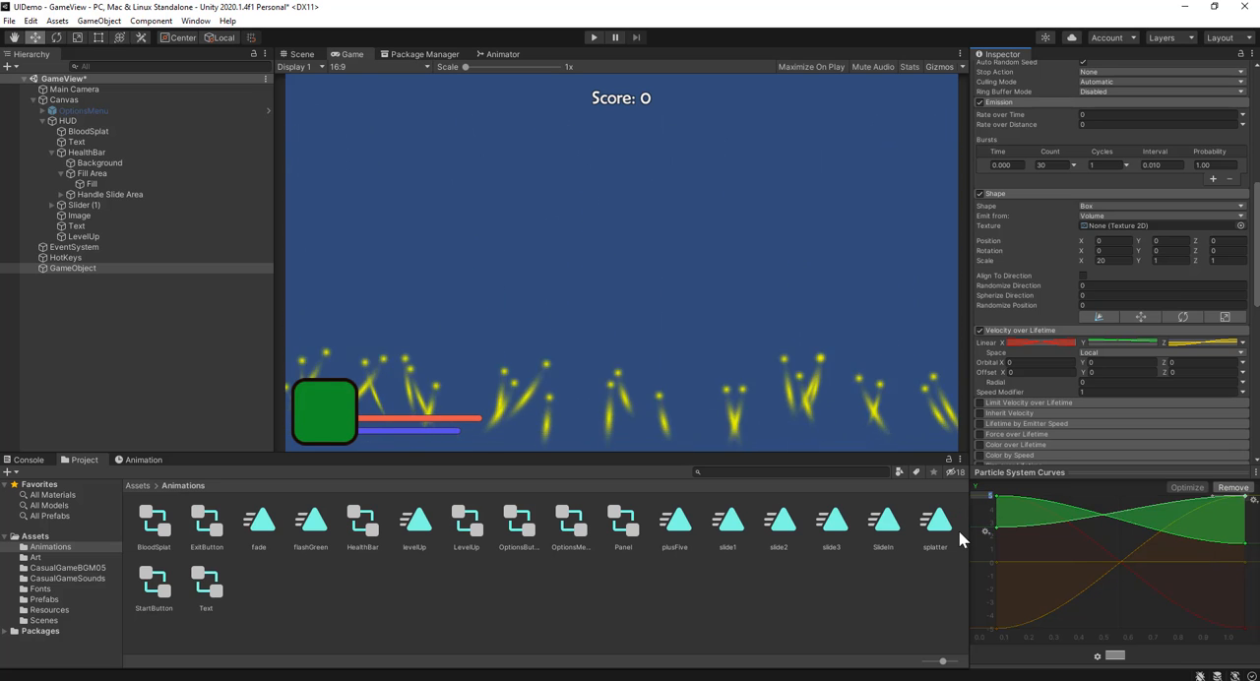
text(0)
key(Return)
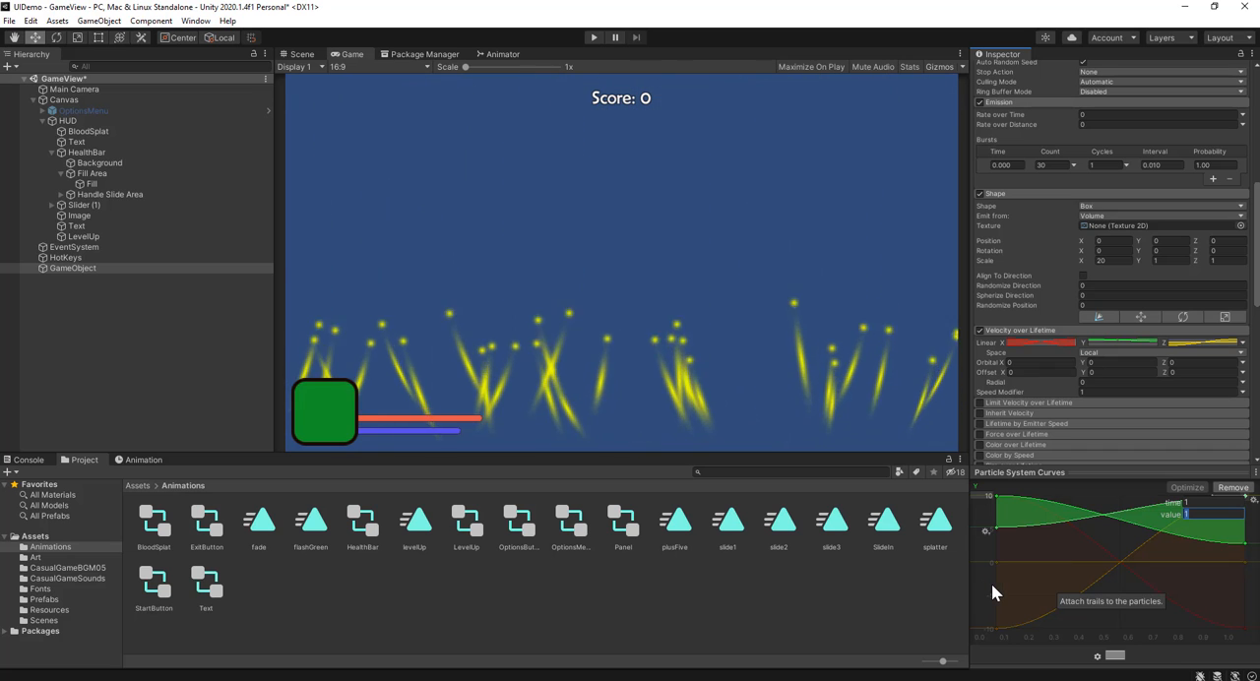
click(1001, 591)
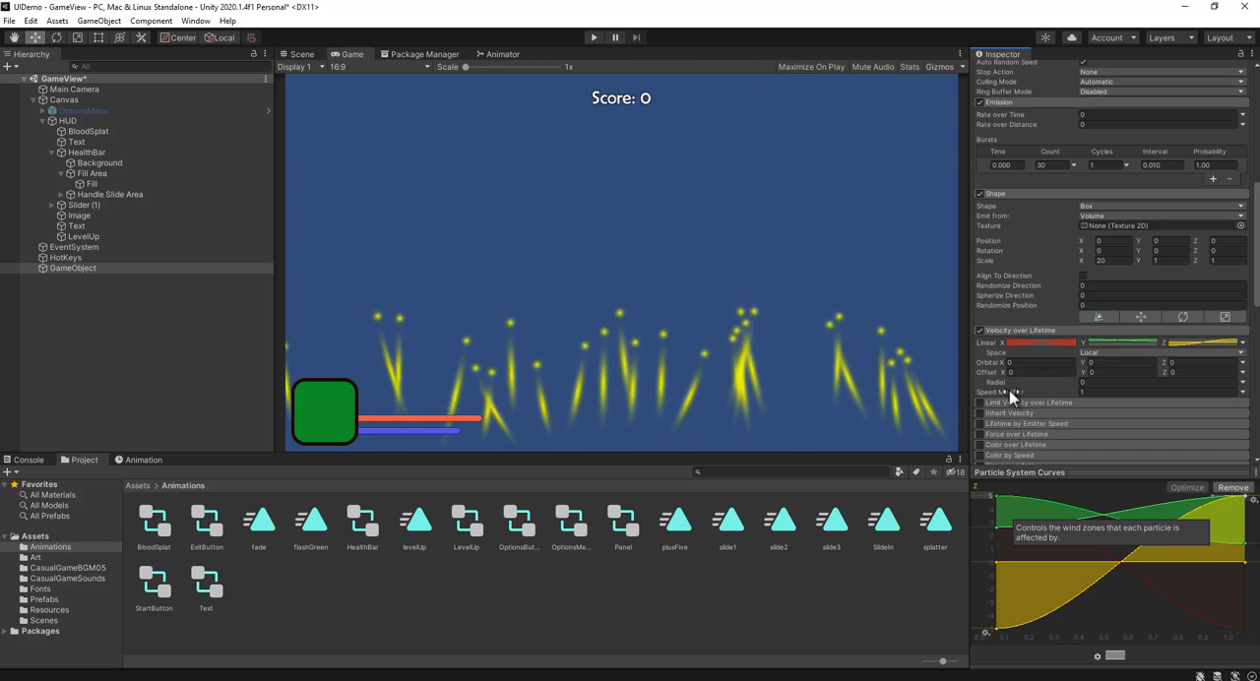
Step: Enable Color over Lifetime and add a green (30DE00) color key near the middle of its gradient, at 47.4%
scroll(1023, 403, down, 3)
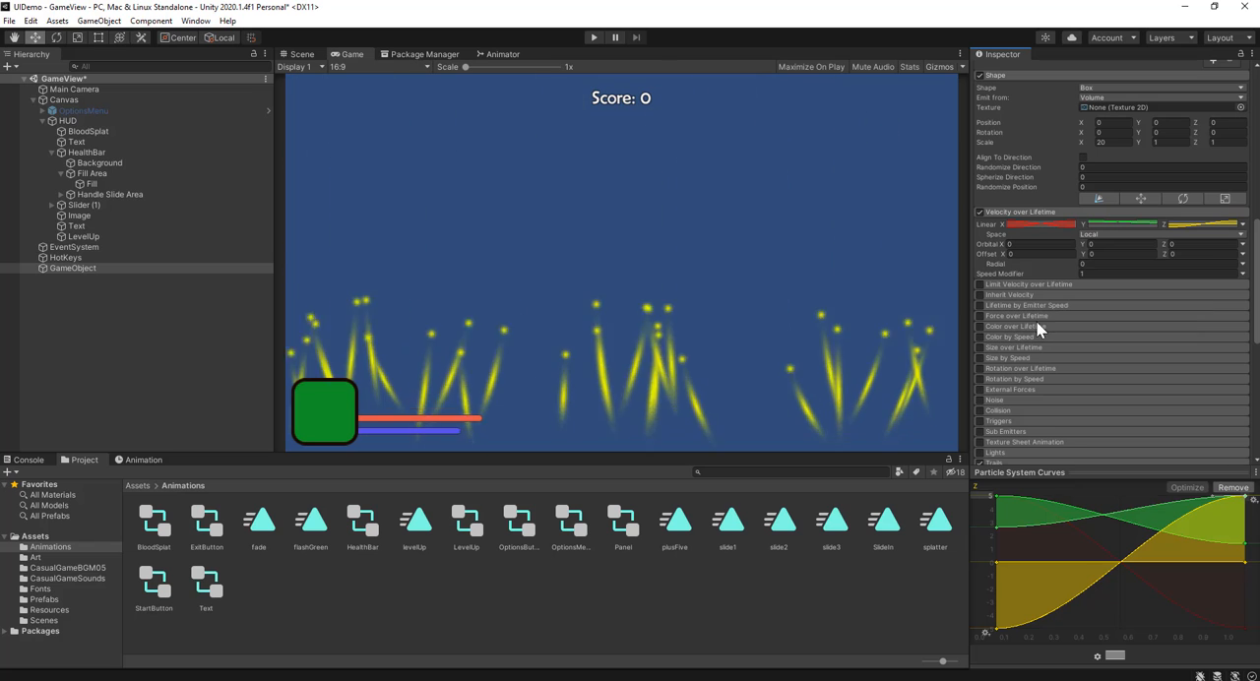
click(1003, 325)
click(978, 327)
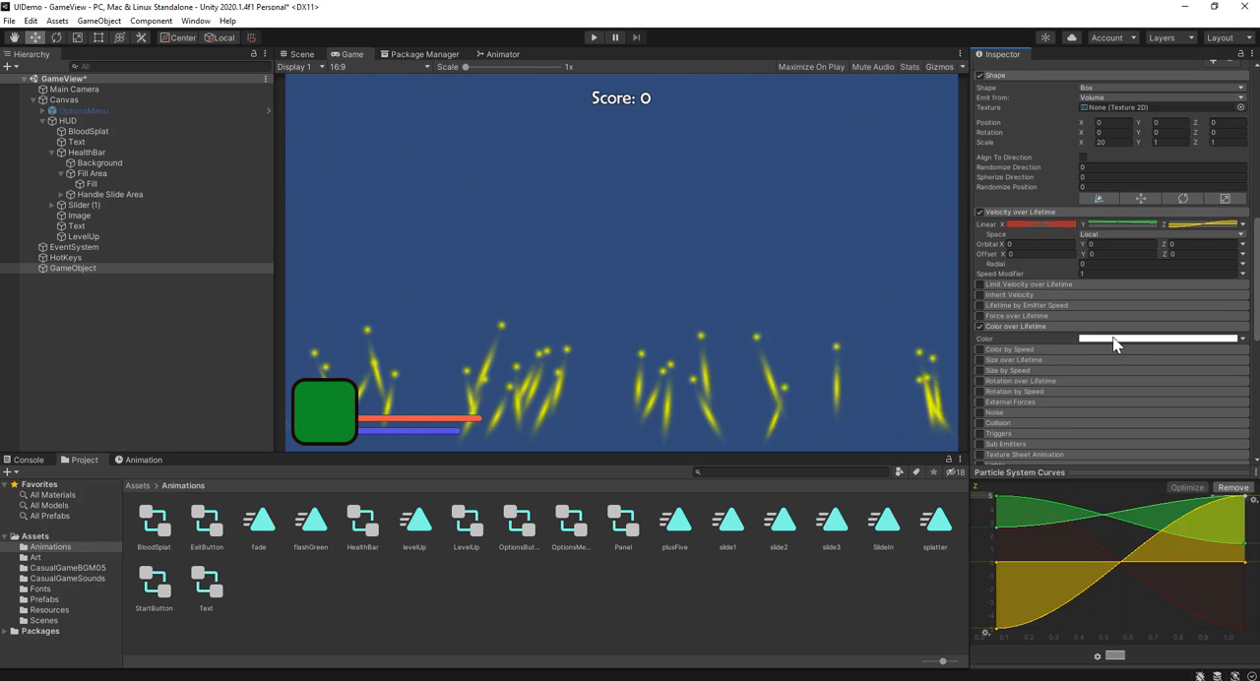
click(1113, 338)
click(807, 311)
drag(807, 311, 869, 313)
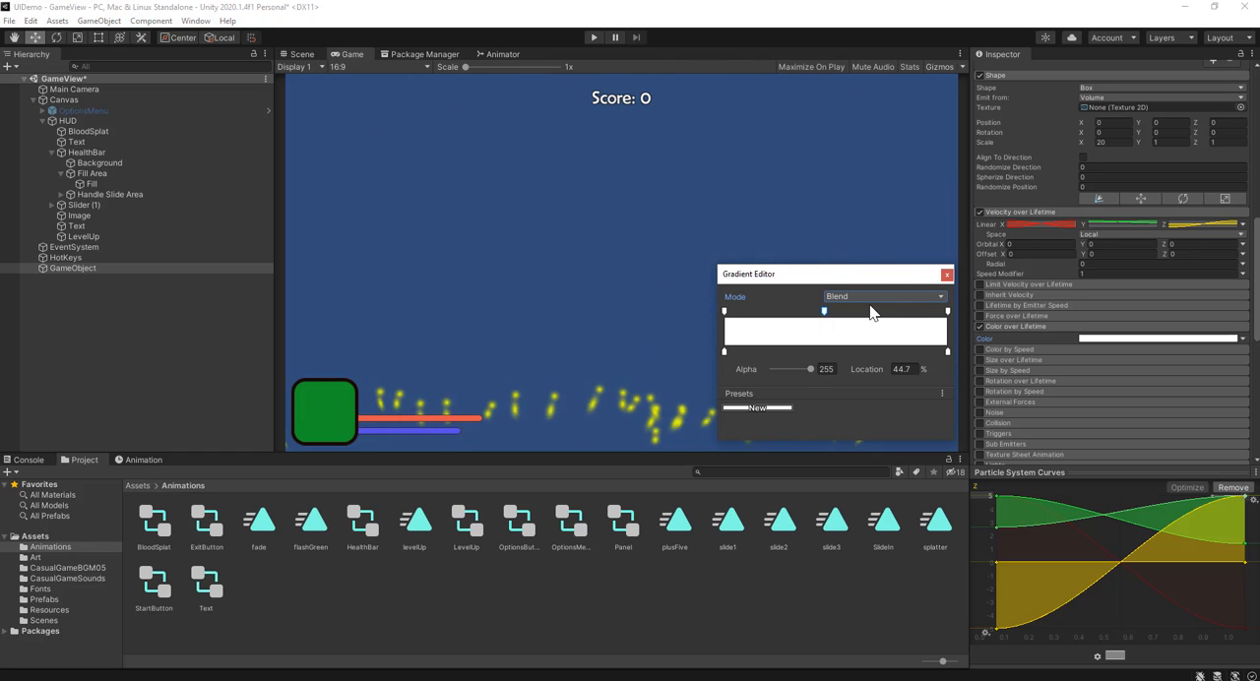
click(830, 352)
click(797, 369)
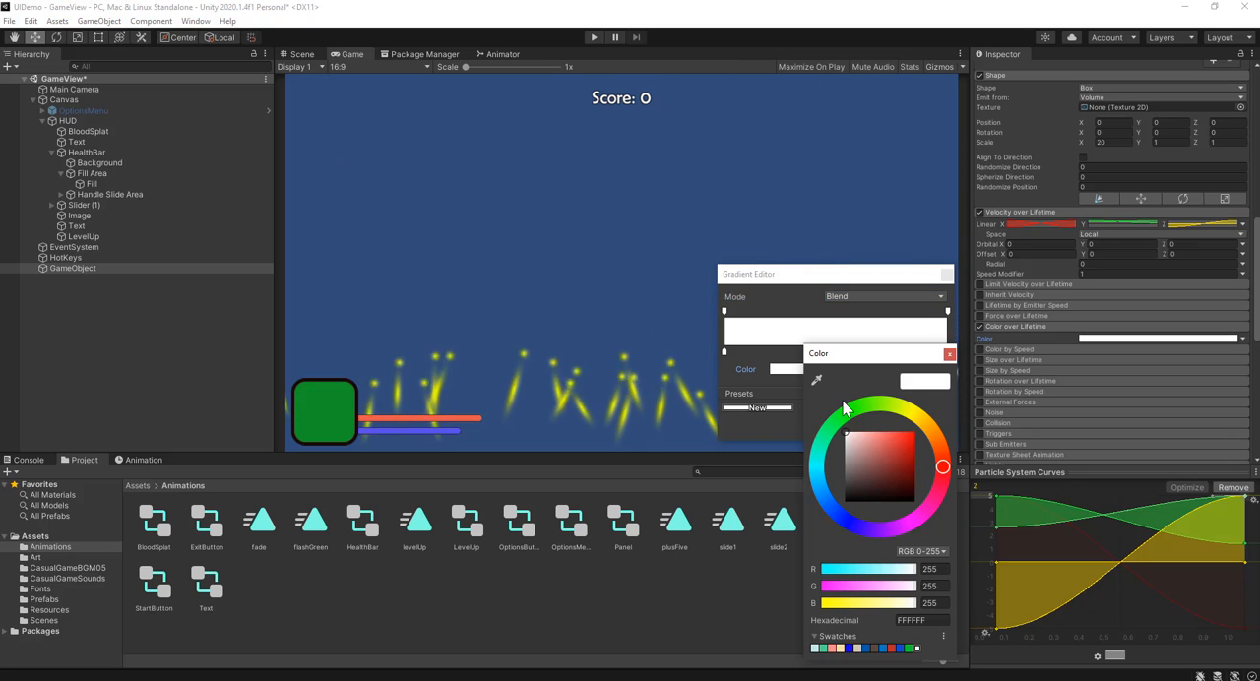
click(862, 405)
click(918, 444)
drag(919, 439, 919, 441)
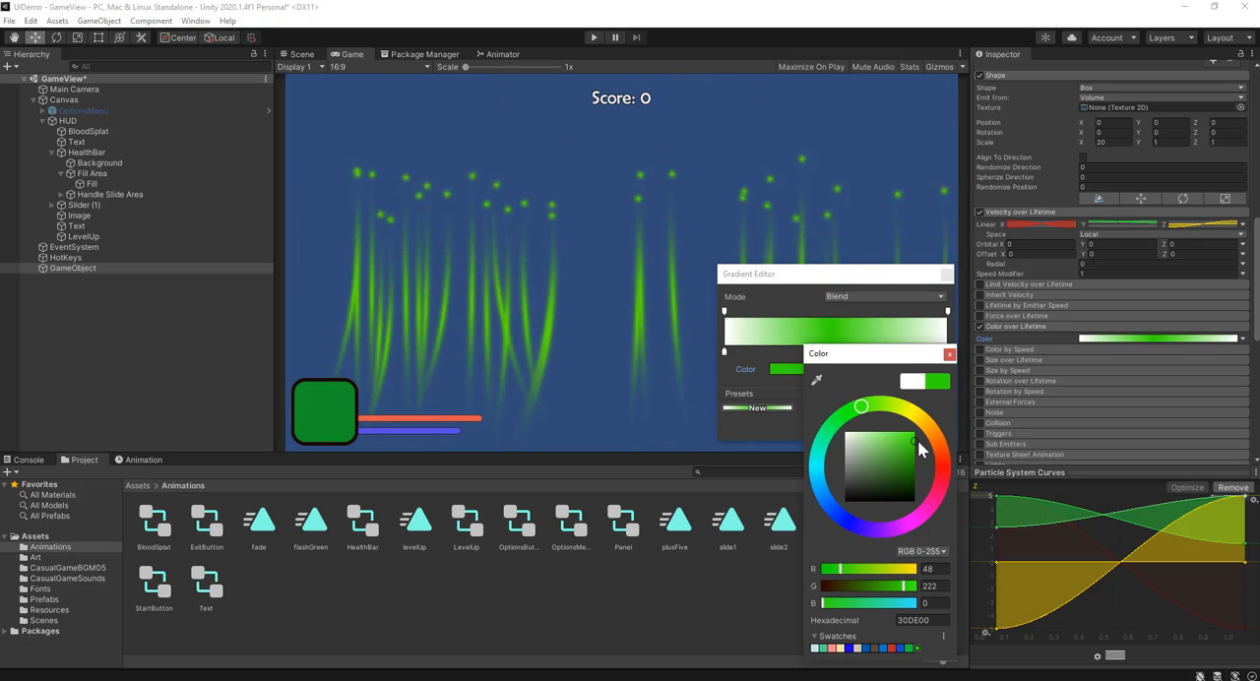
click(949, 354)
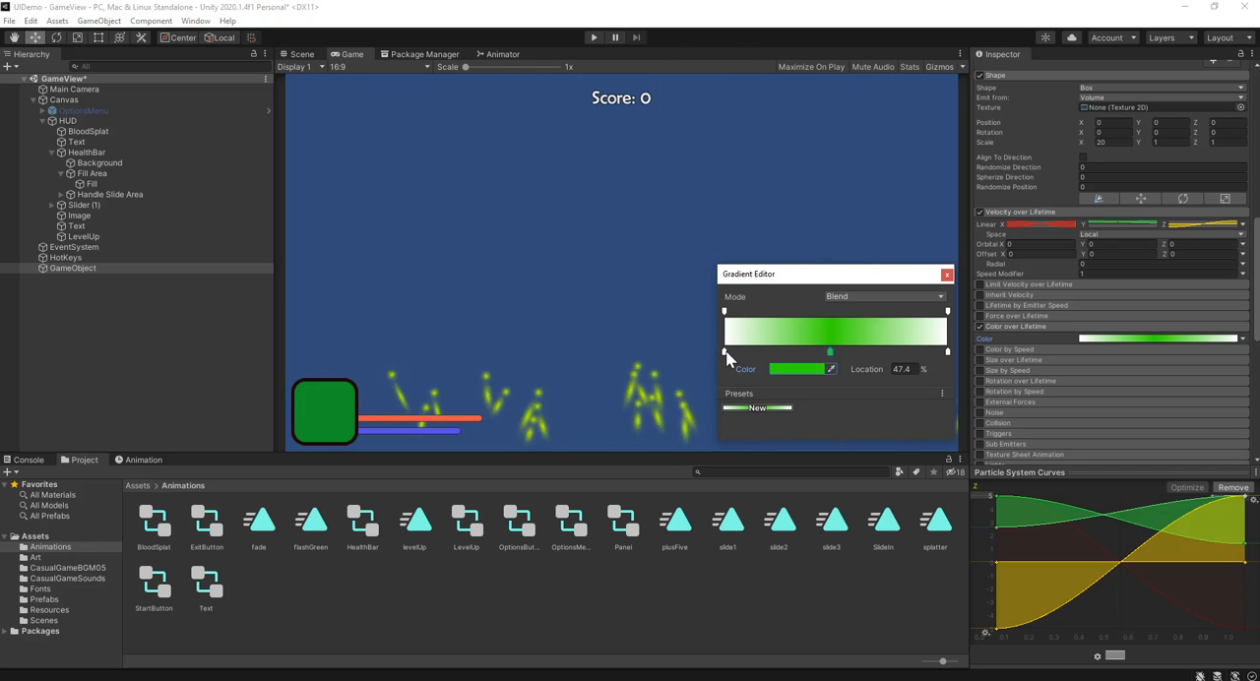
Step: Move the gradient's white color keys inward to 21.5% and 67.9%, and recolor the middle key orange (DD7200)
drag(726, 352, 773, 355)
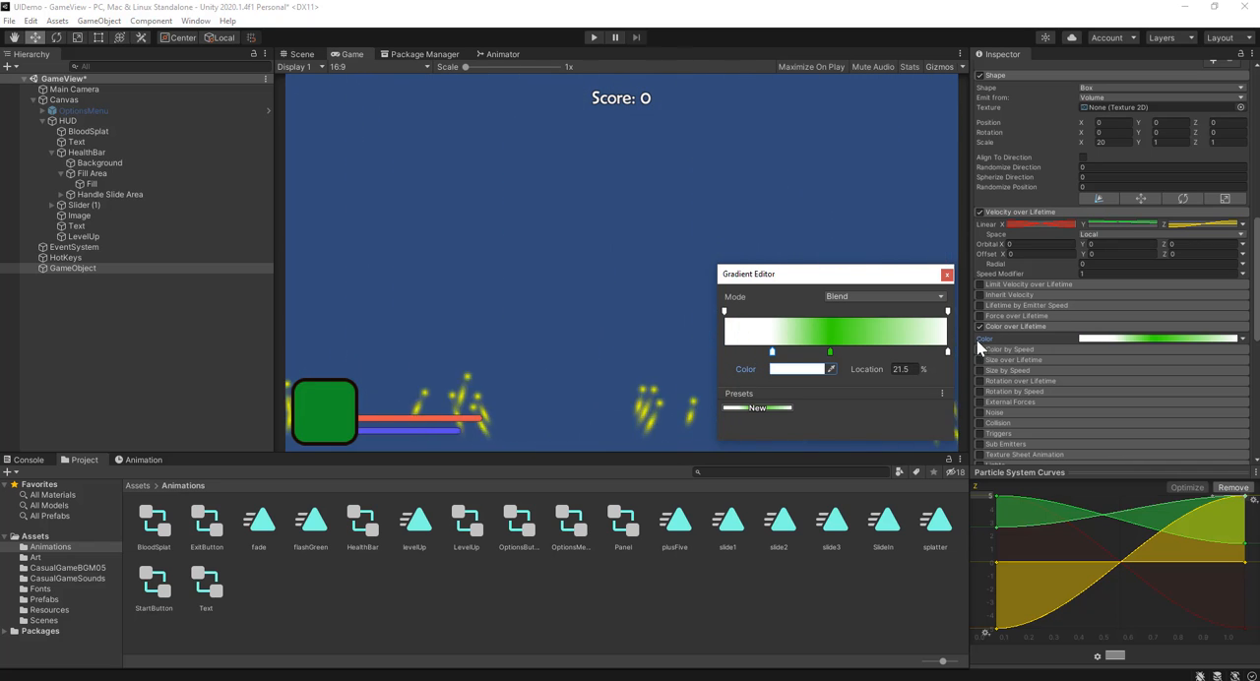
drag(949, 354, 876, 353)
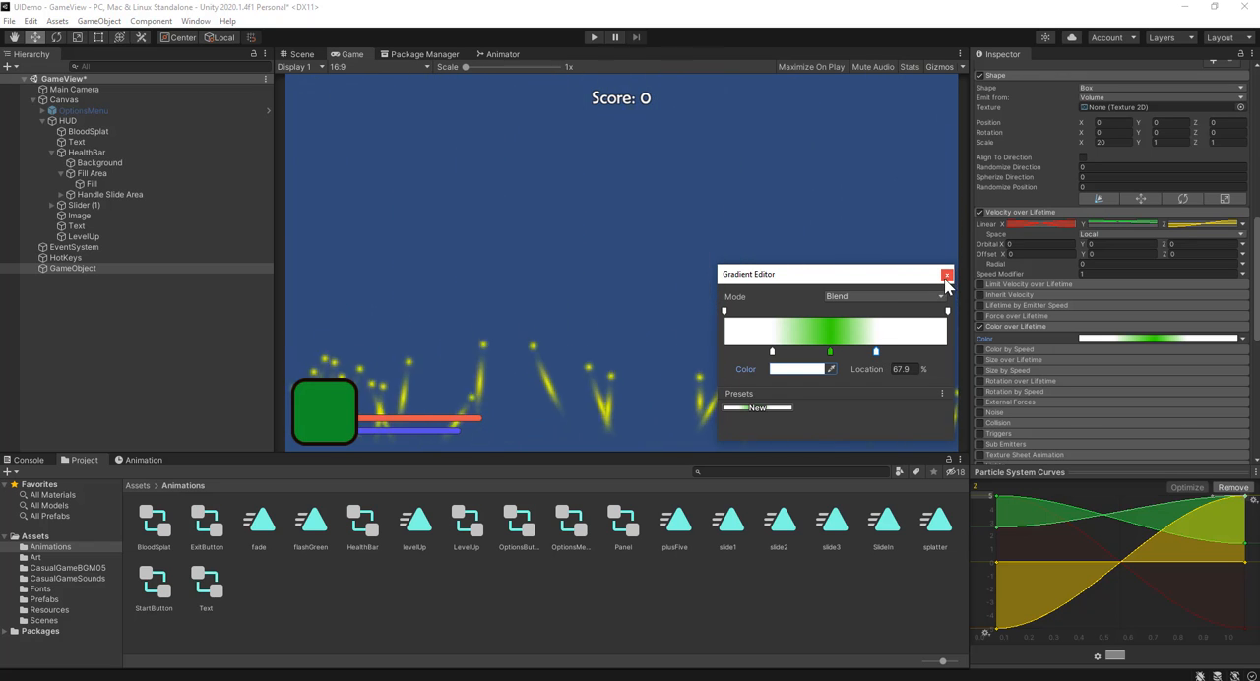
click(830, 351)
click(811, 372)
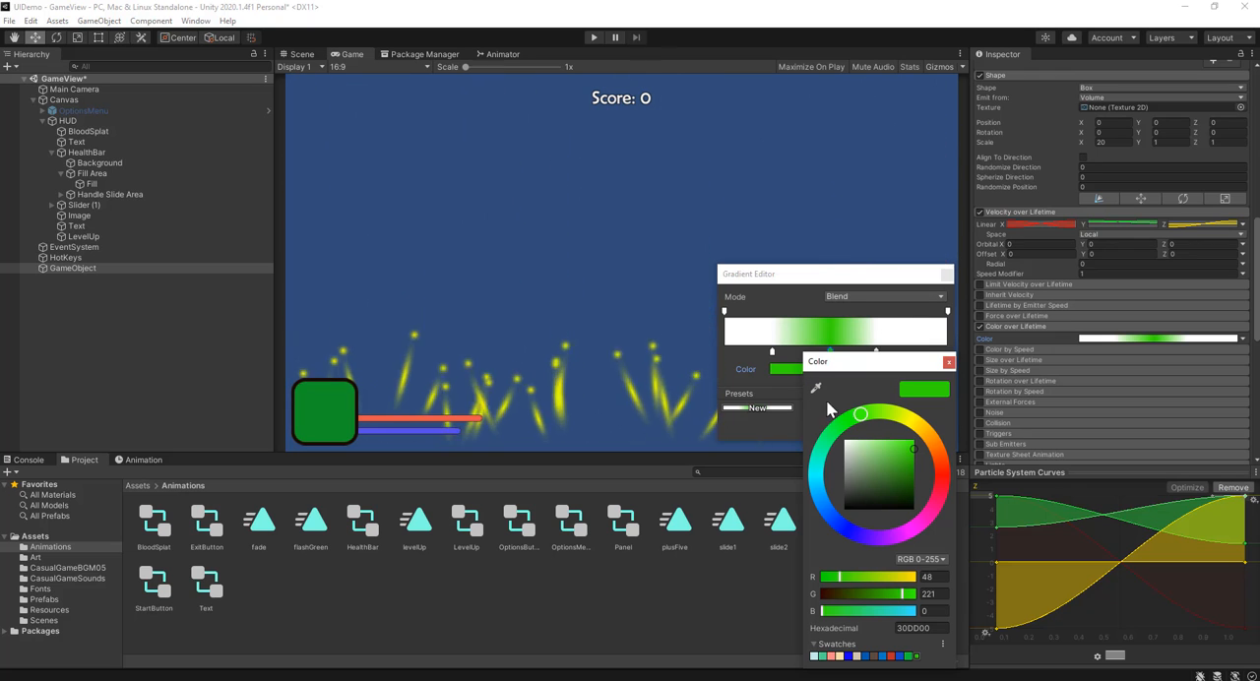
click(935, 446)
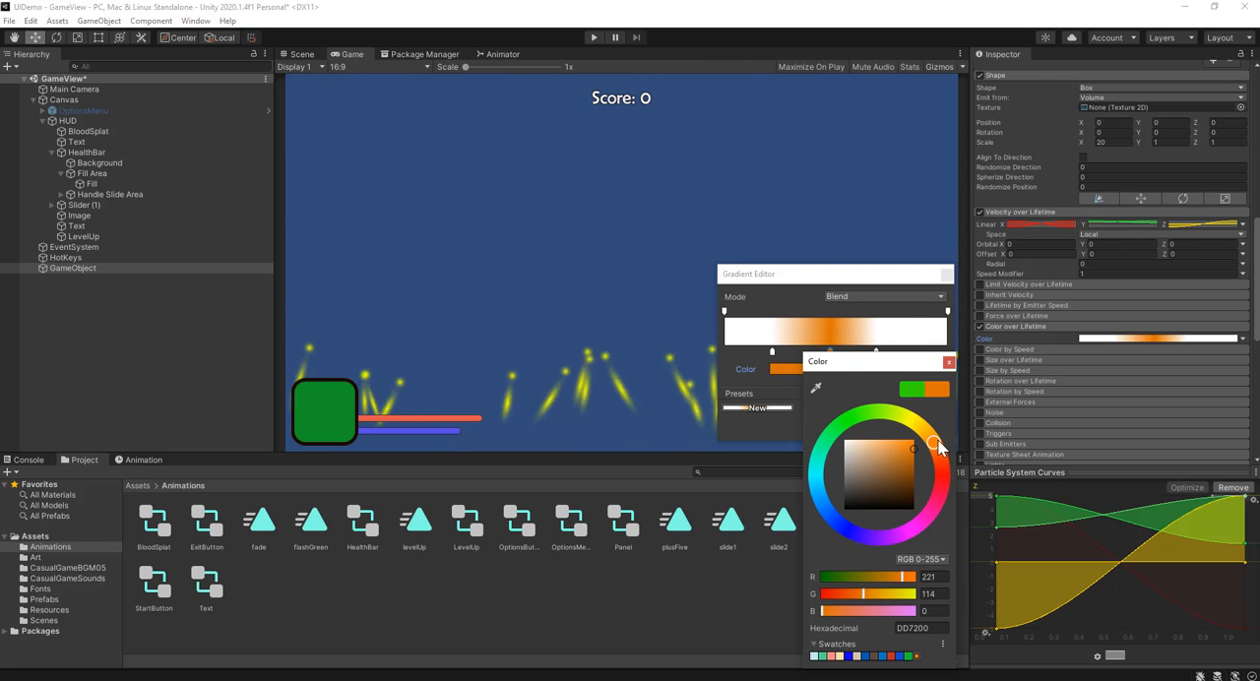
click(948, 362)
Step: Widen the gradient's orange band by moving both white keys outward, the end one to 80.3%, and close the gradient
drag(773, 352, 753, 352)
drag(876, 352, 894, 354)
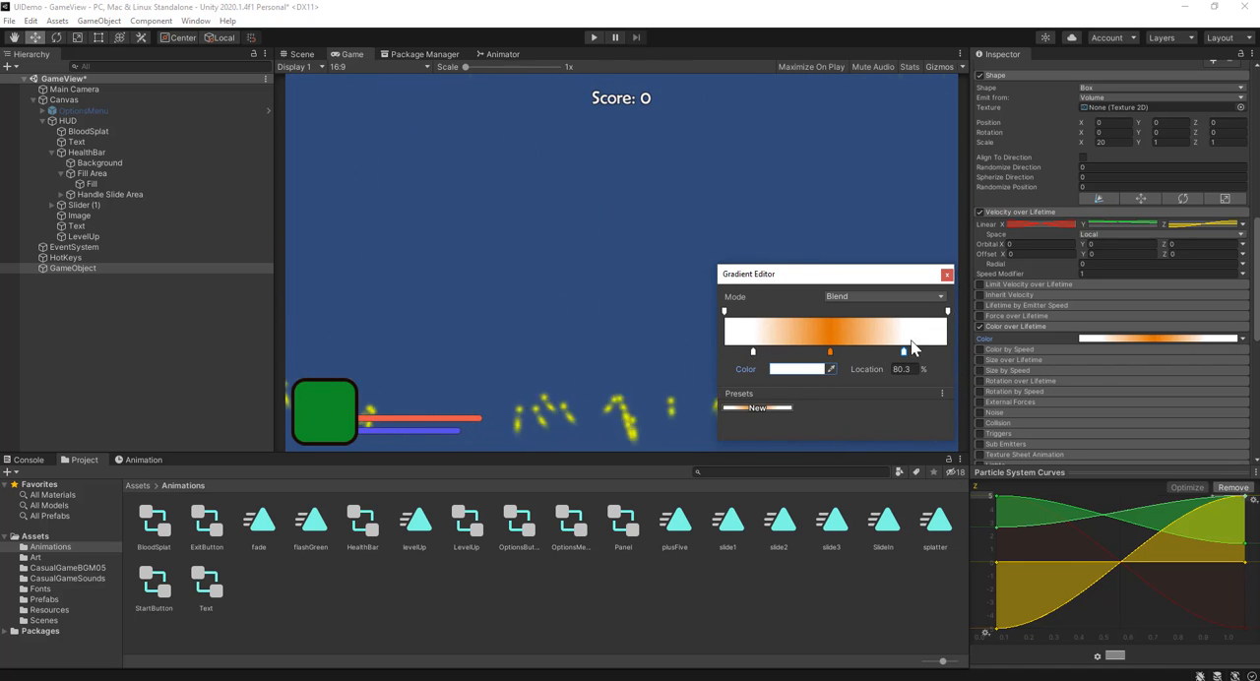
click(947, 274)
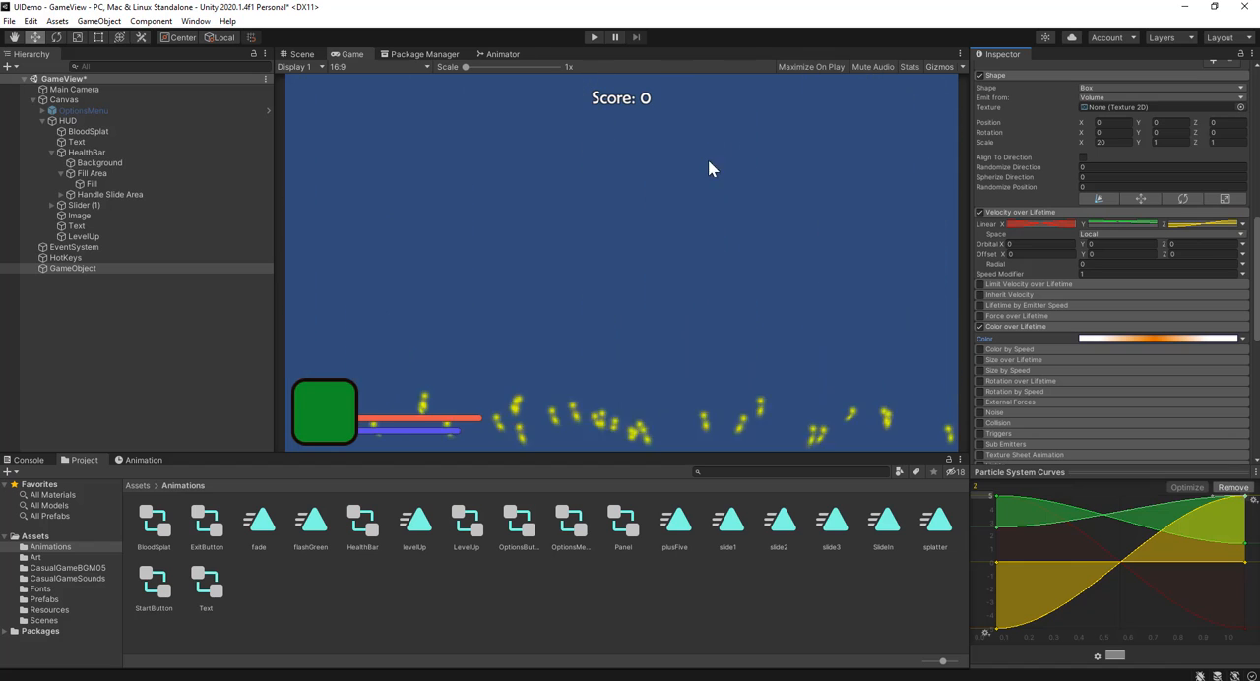
Step: Replay the particle preview by reselecting GameObject, turn off its Looping, and deselect it
click(104, 382)
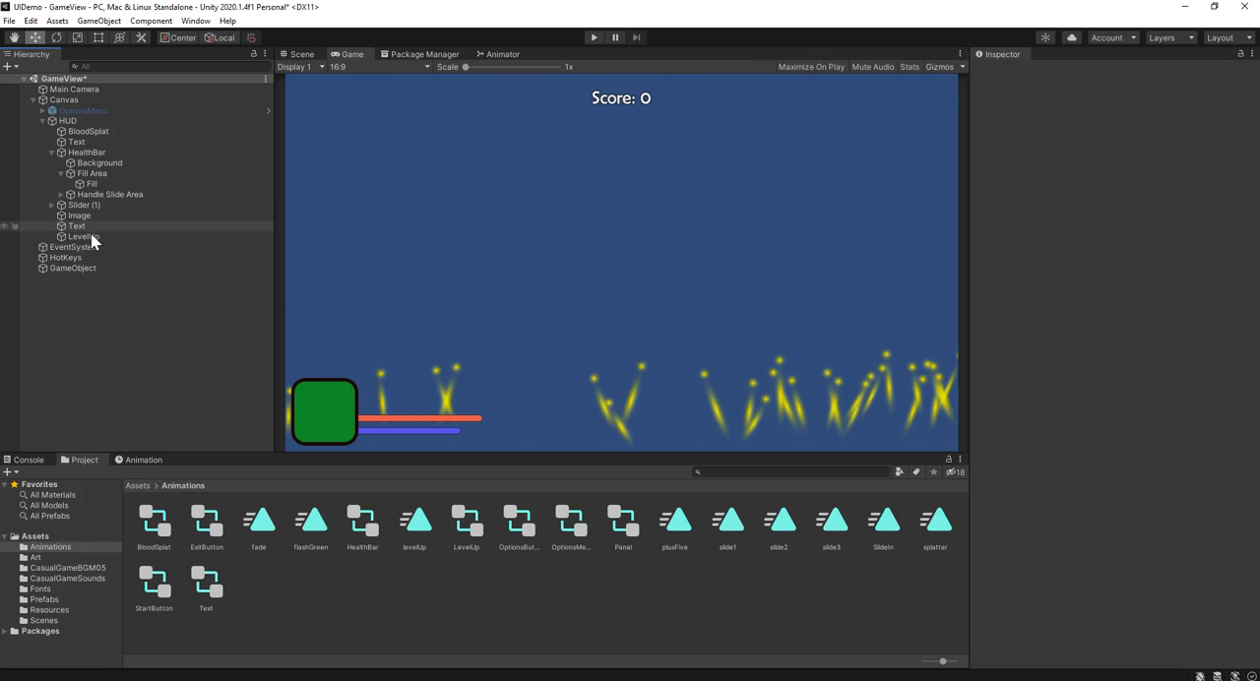
click(81, 268)
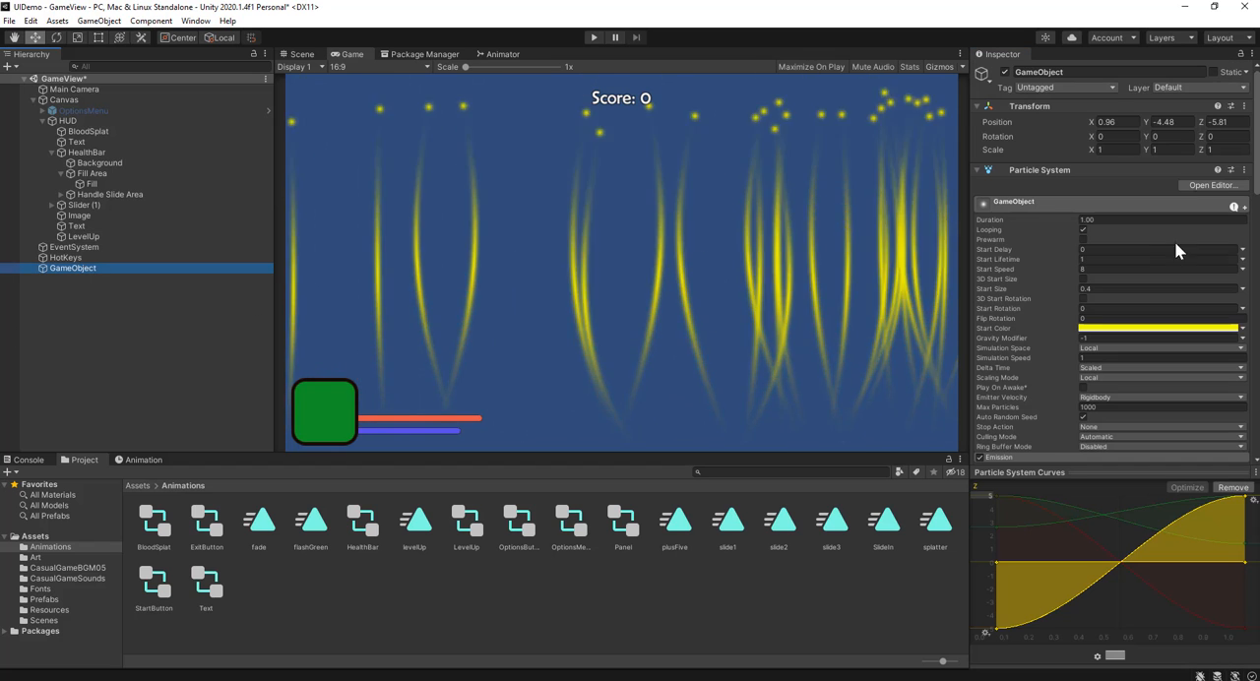
click(1083, 229)
click(117, 387)
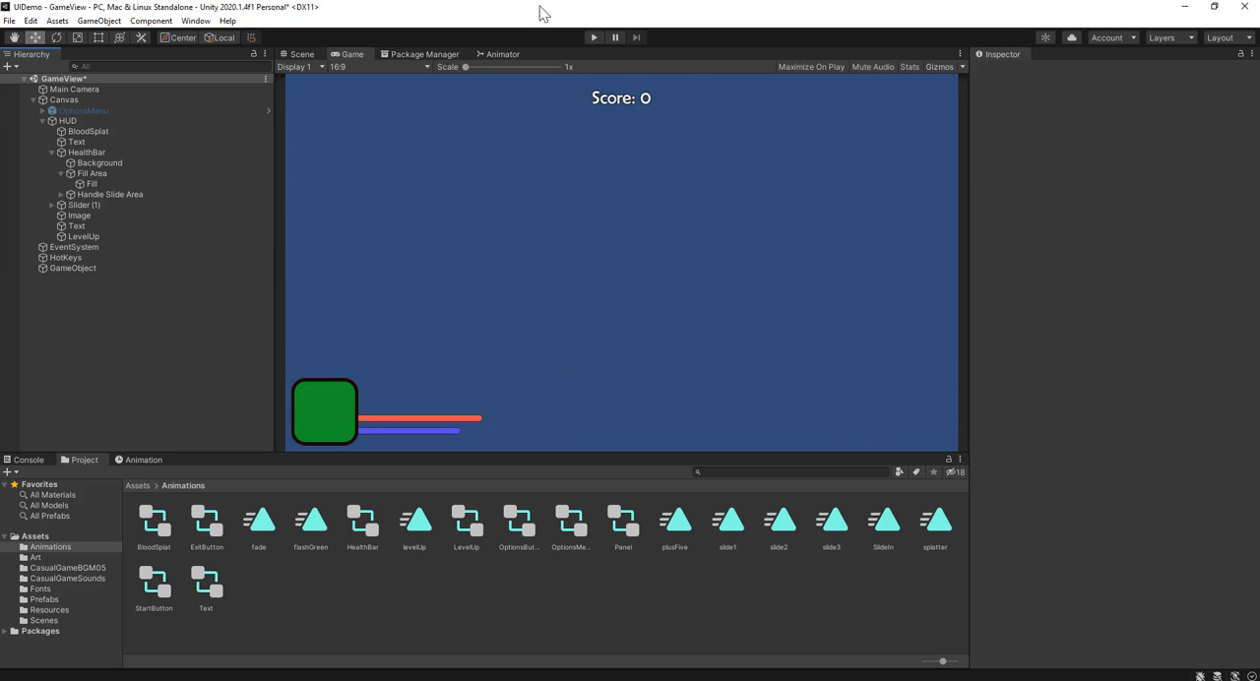
Step: Focus on GameObject in the Scene view and lower the particle emitter to a Y position of about -5.02
click(302, 54)
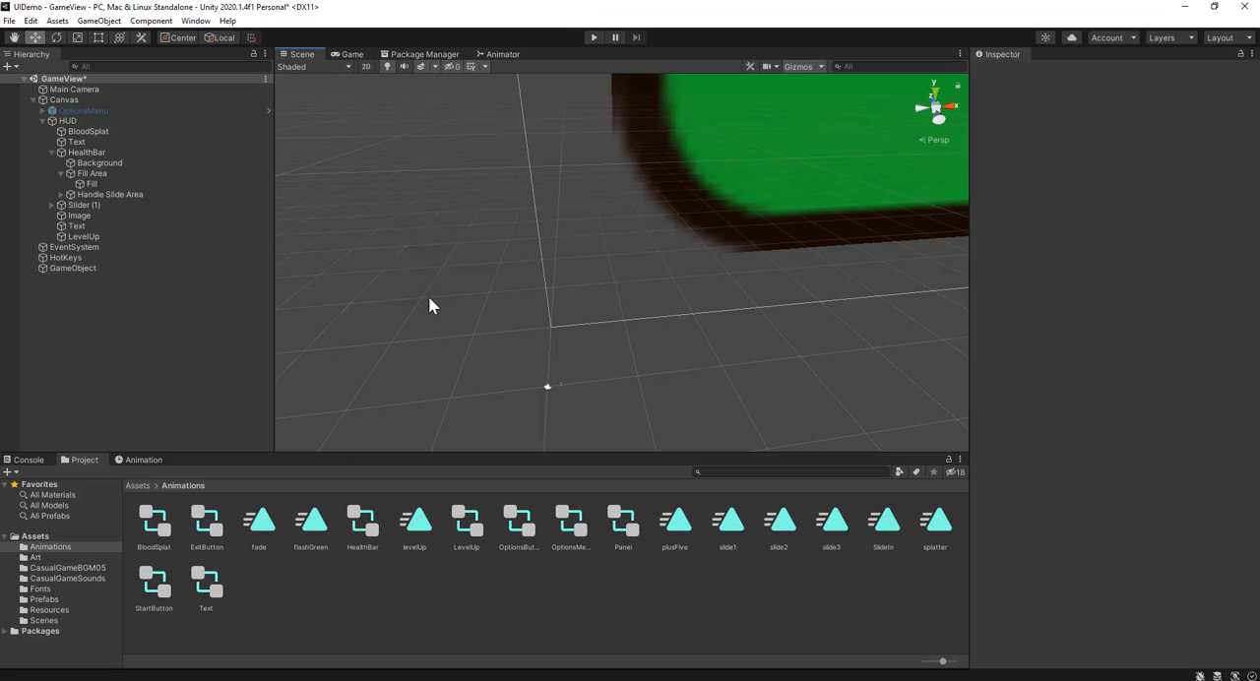
double_click(112, 269)
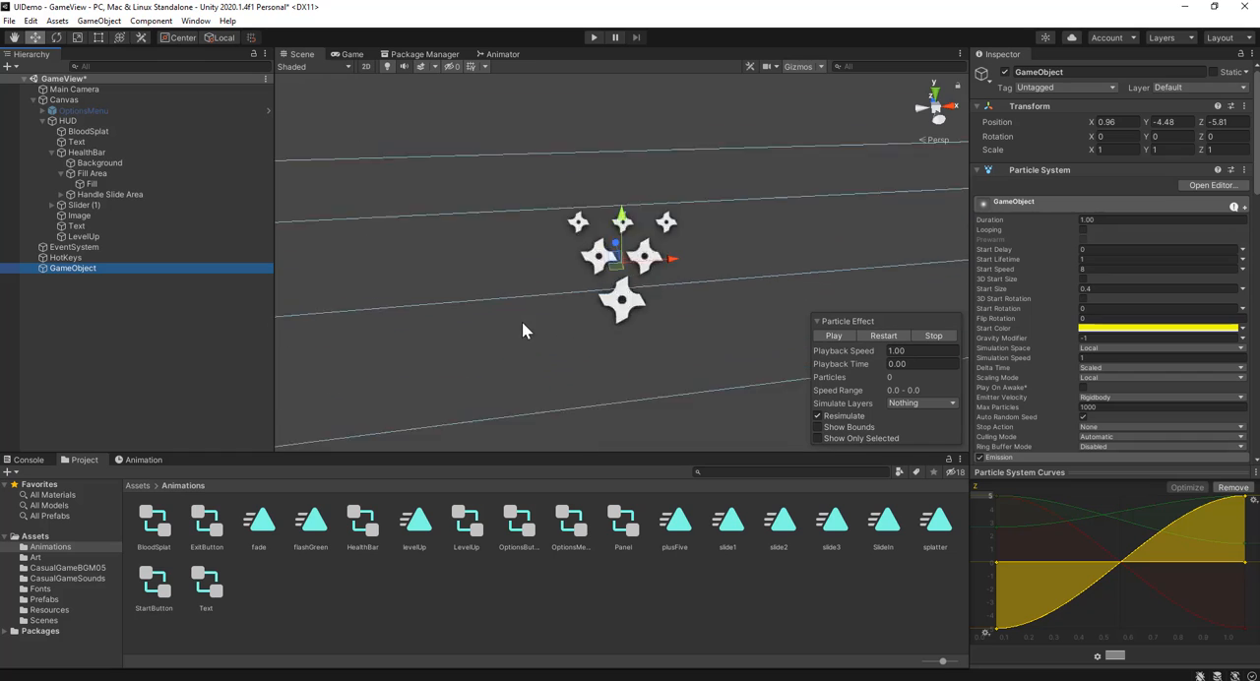
scroll(525, 325, down, 10)
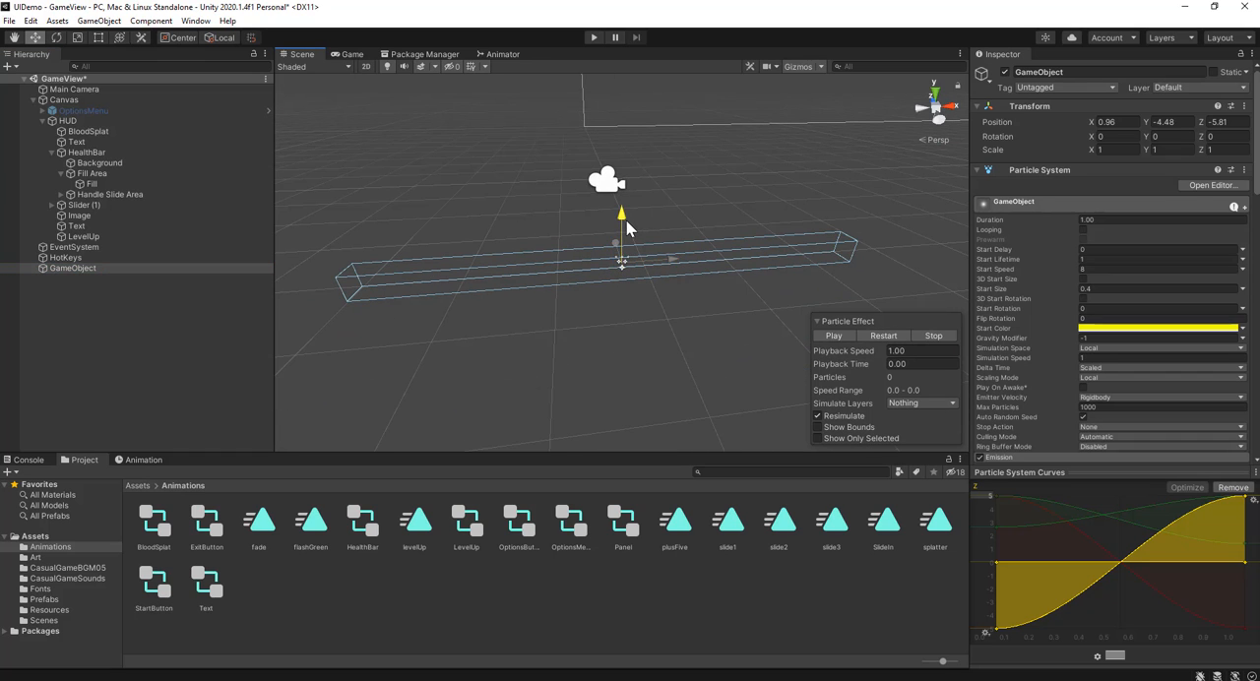
drag(626, 220, 623, 232)
Step: Run the game, raise the score past 10 to test the level-up burst, stop it, and clear the selection
click(594, 38)
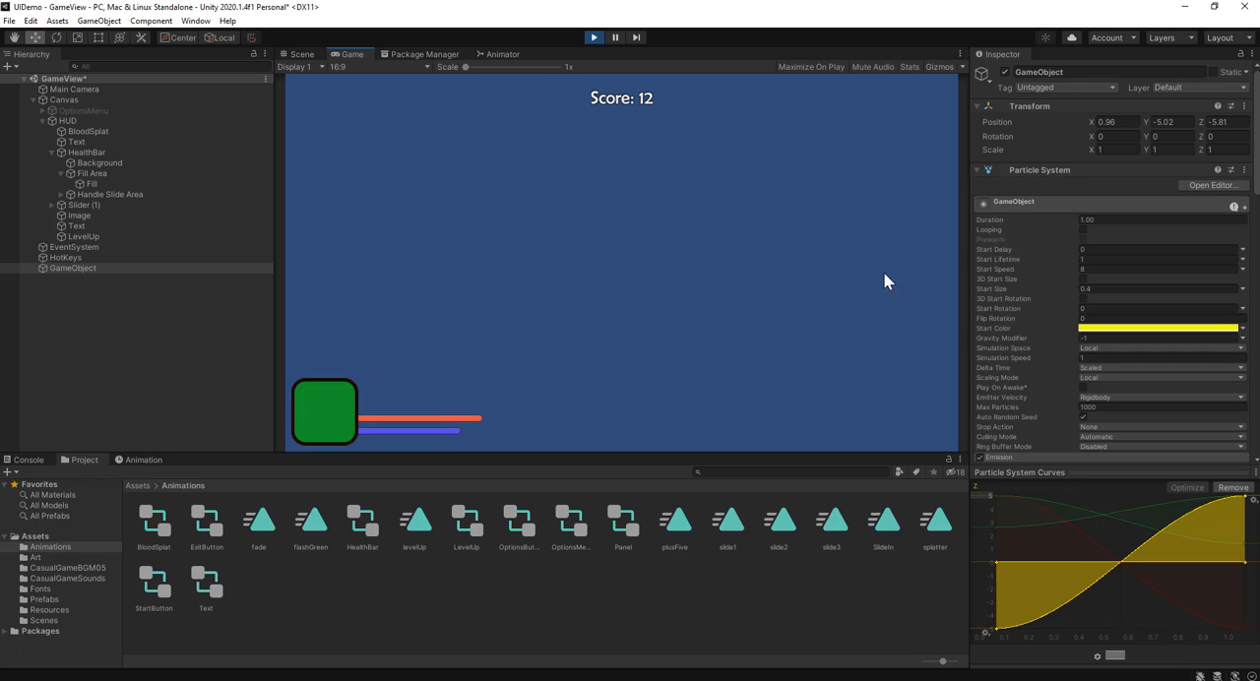
click(593, 37)
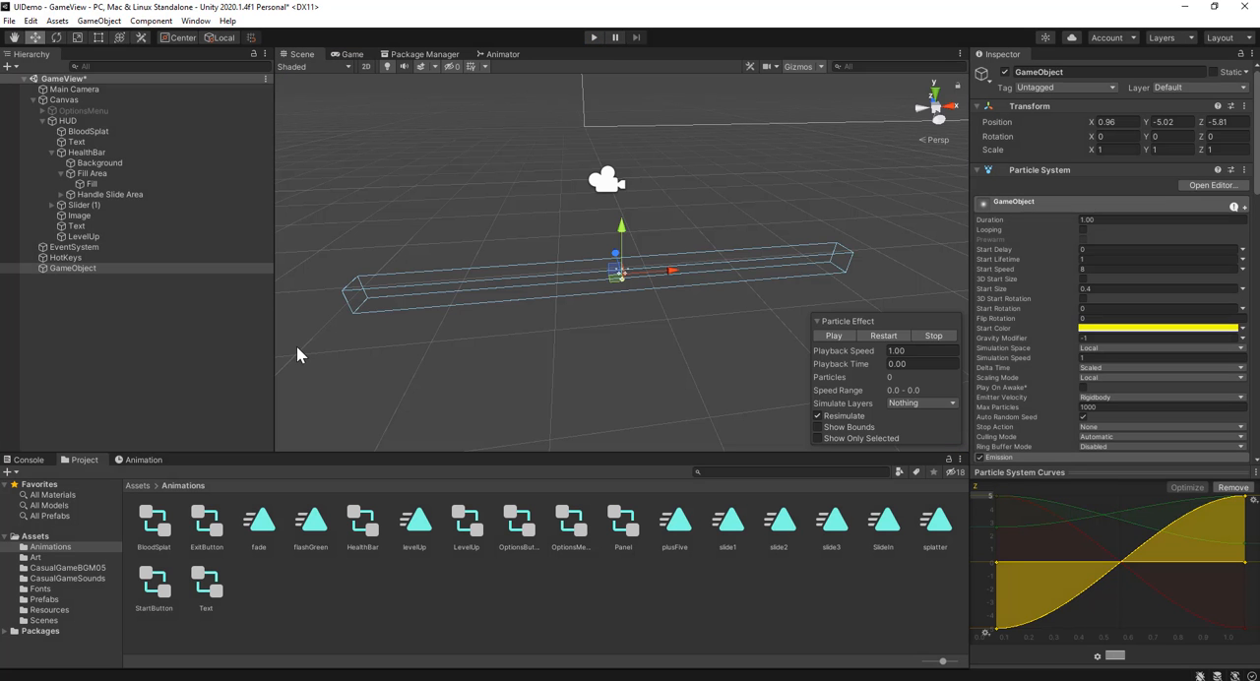
click(79, 376)
Step: Bring the whole HUD canvas into view from the front in the Scene view to examine its layout
scroll(727, 254, down, 6)
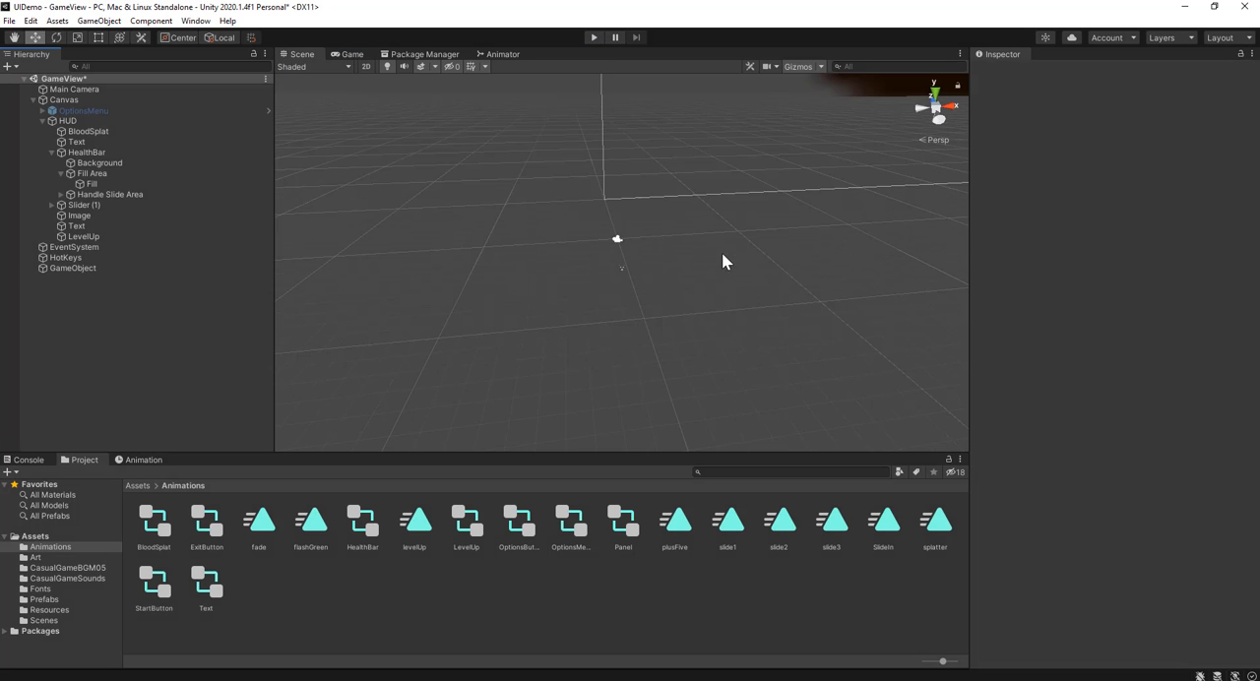
scroll(659, 276, down, 5)
right_drag(705, 367, 807, 234)
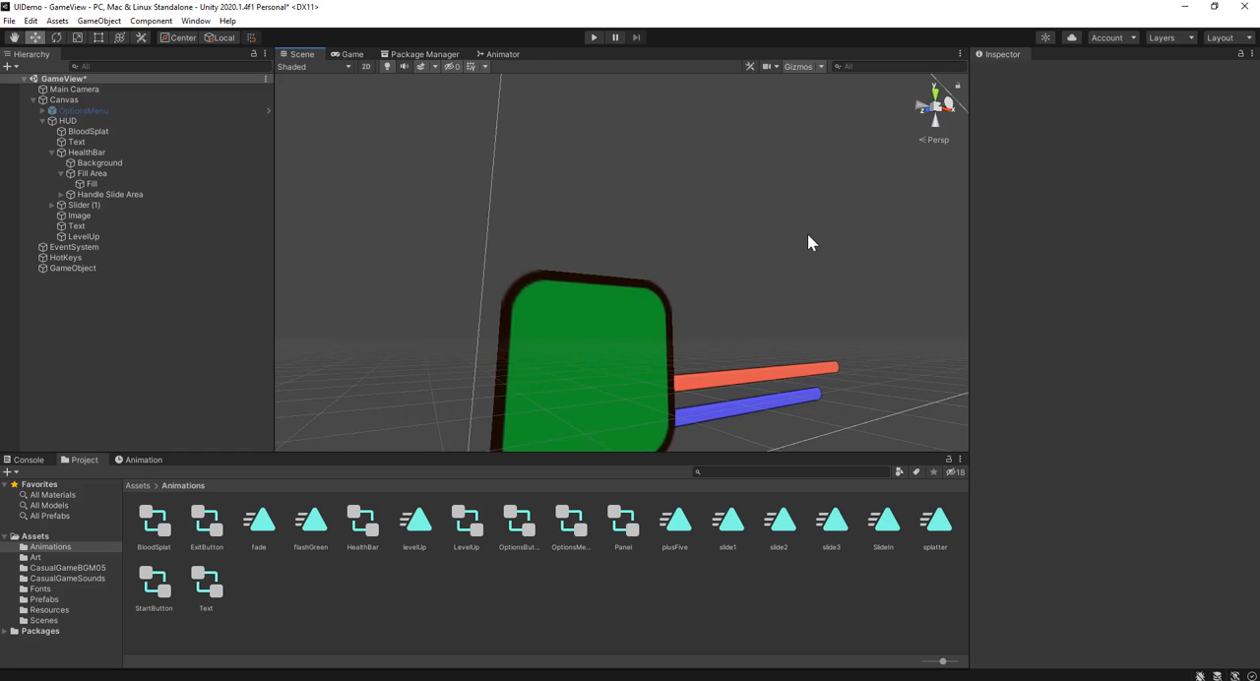
scroll(807, 238, down, 4)
scroll(805, 280, down, 3)
right_drag(804, 275, 448, 476)
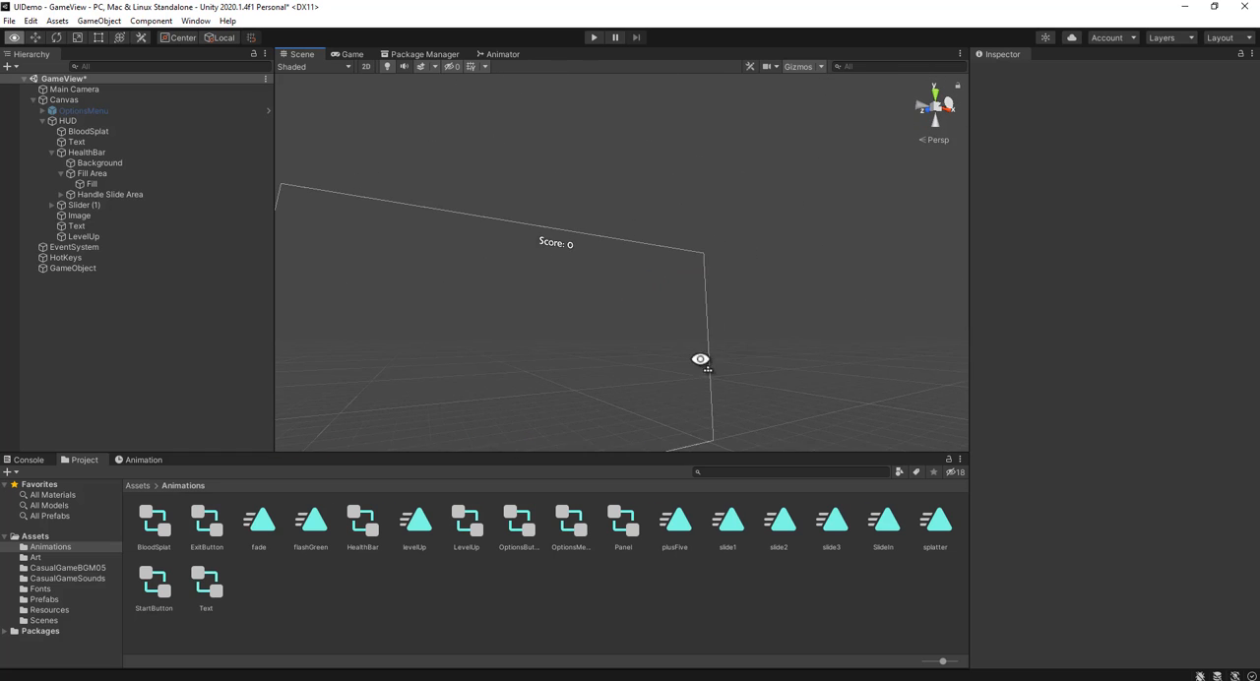
right_drag(700, 360, 602, 473)
middle_drag(709, 289, 623, 435)
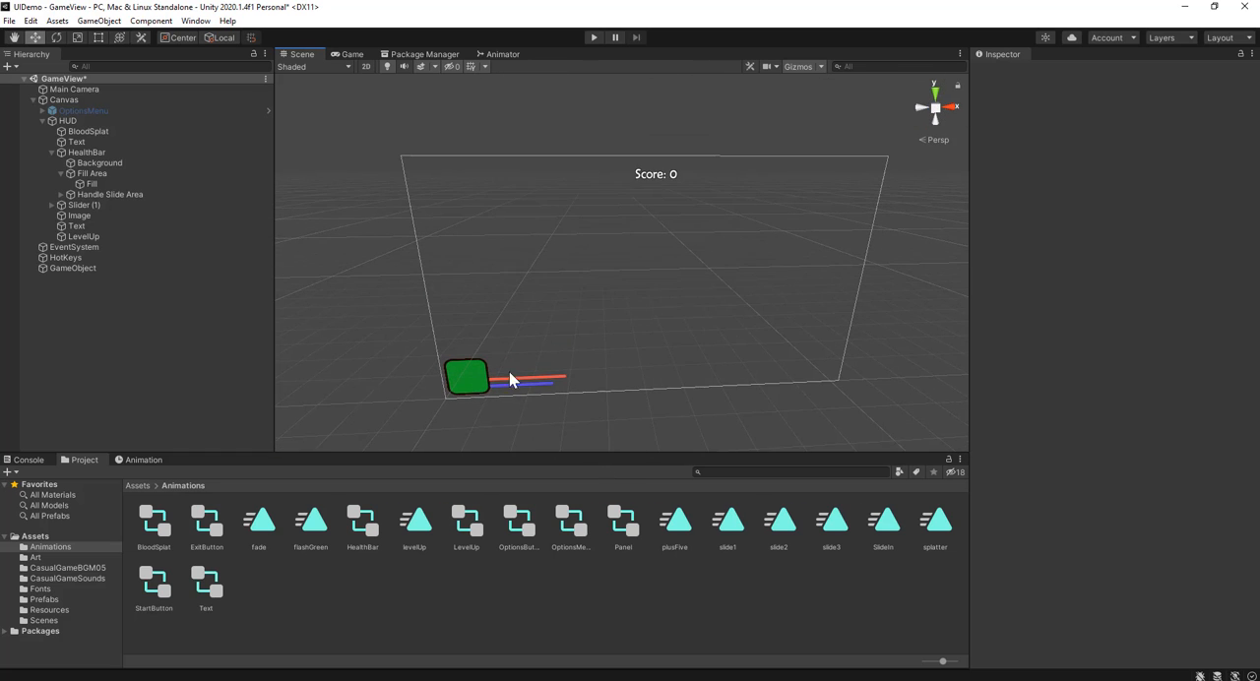